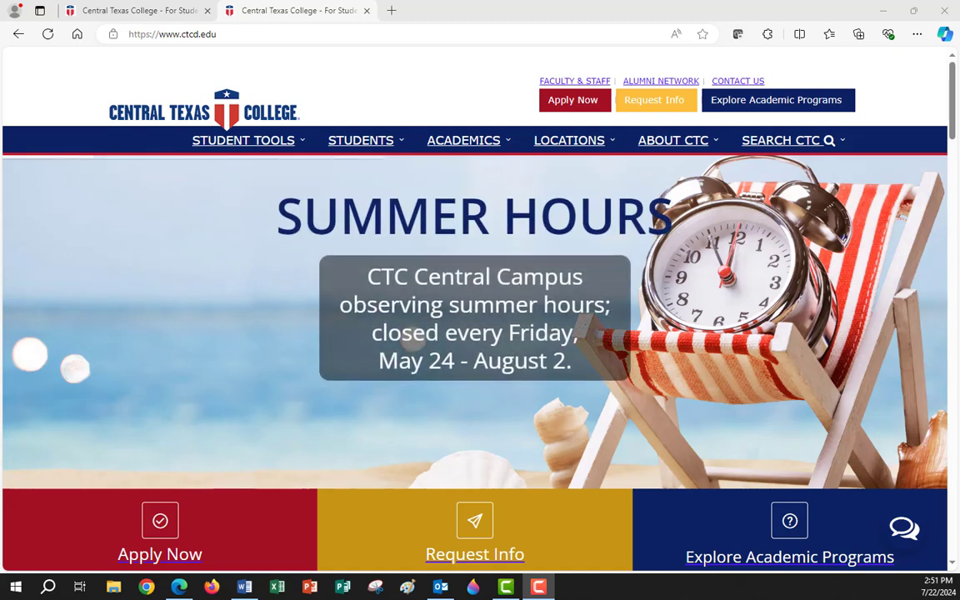
Open JSTOR from the History and Geography section of the college library's Databases page.
mouse_move(474, 143)
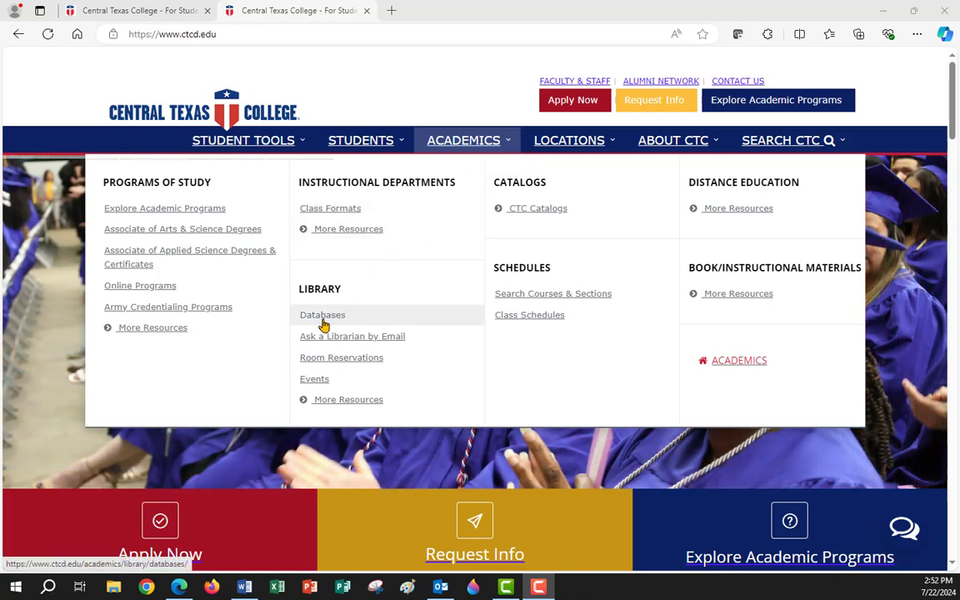
left_click(324, 324)
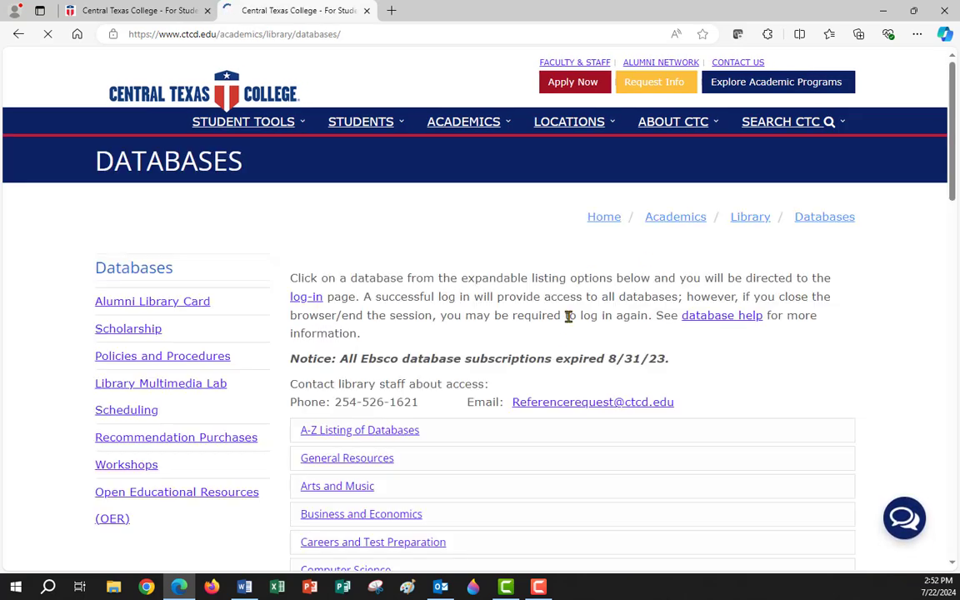
scroll(538, 338, "down", 2)
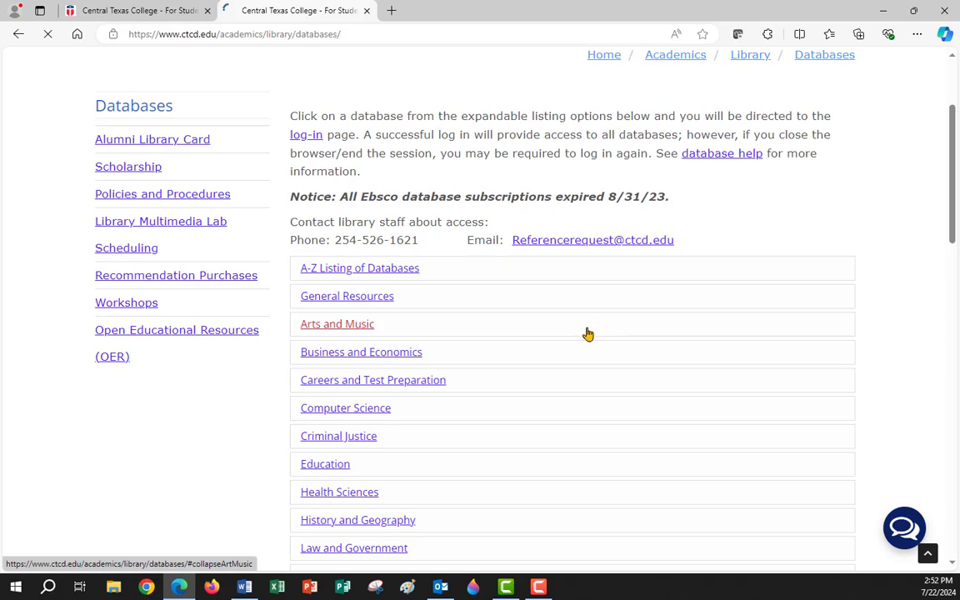
scroll(523, 291, "down", 1)
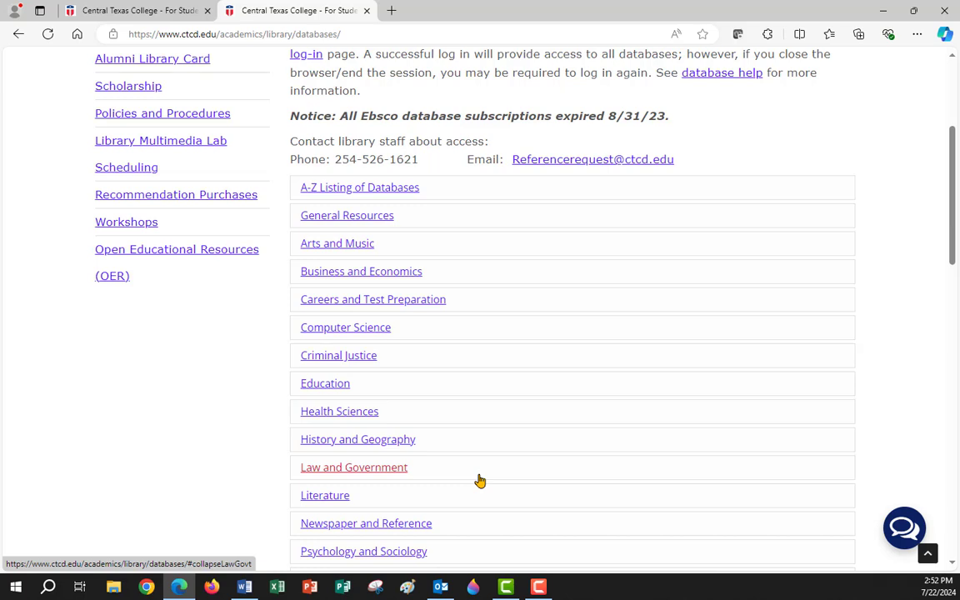
left_click(341, 442)
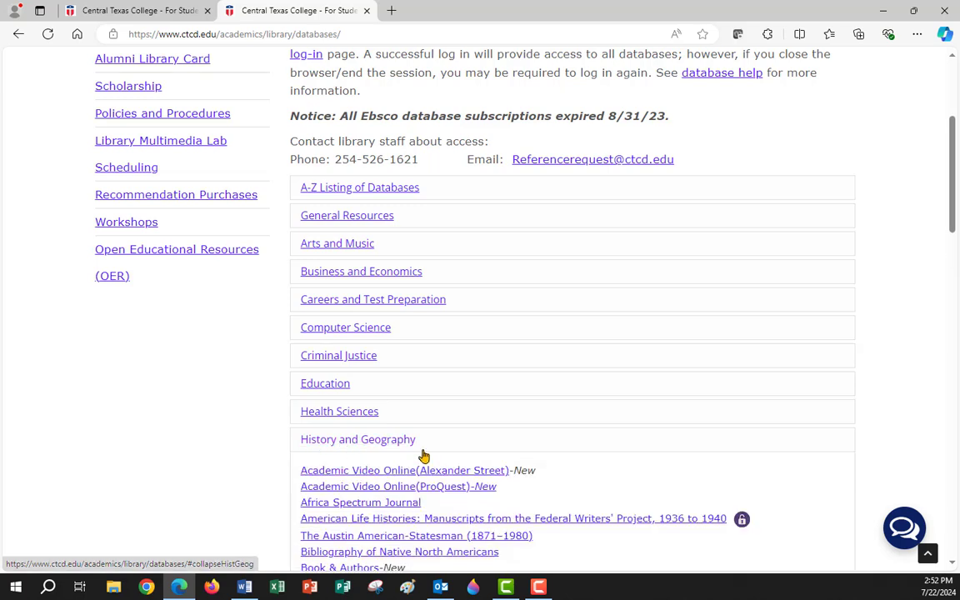
scroll(391, 454, "down", 4)
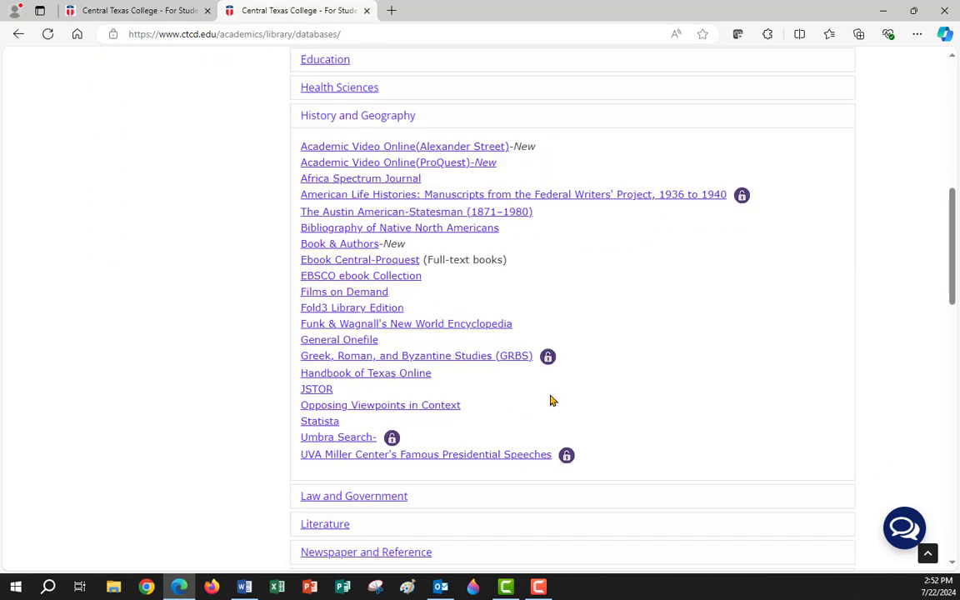
mouse_move(317, 396)
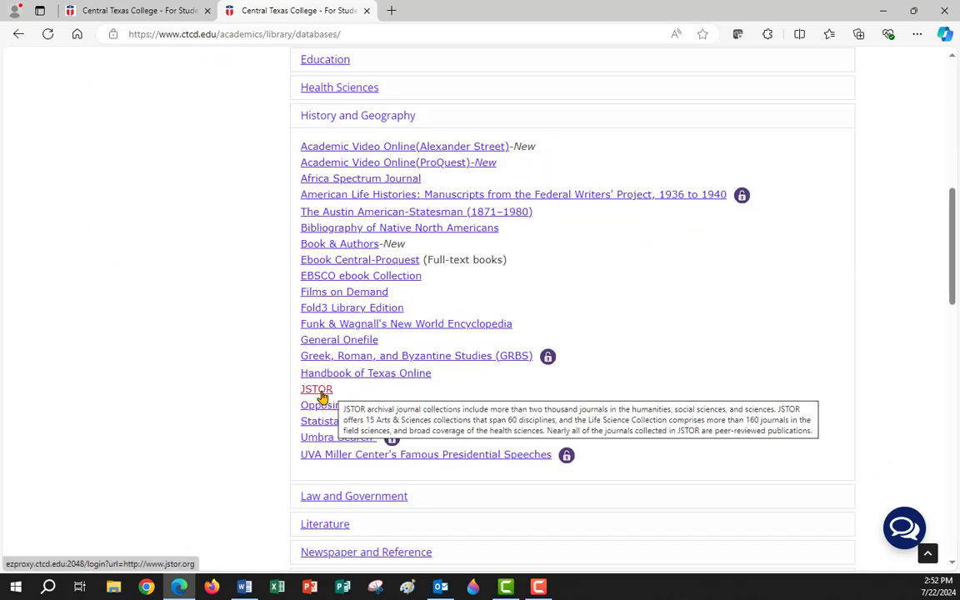
left_click(316, 395)
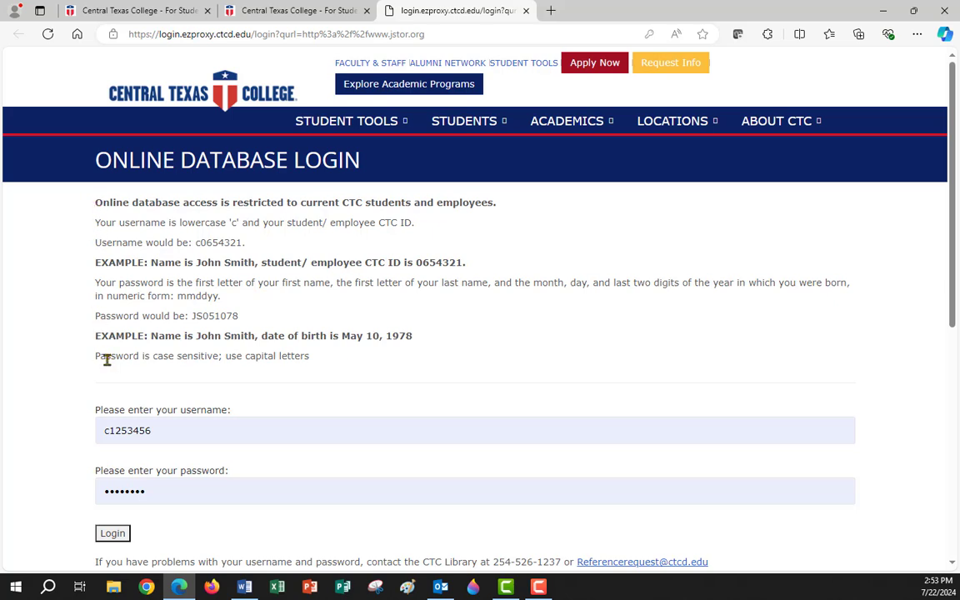
Log in to the online database with the prefilled username and password, and dismiss the cookie notice.
left_click_drag(196, 242, 279, 251)
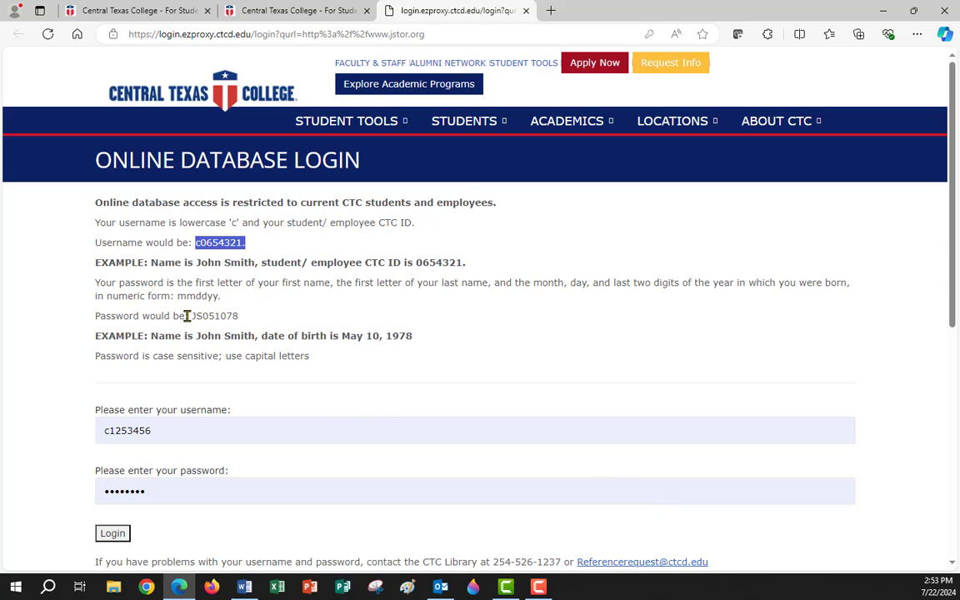
left_click_drag(190, 316, 296, 322)
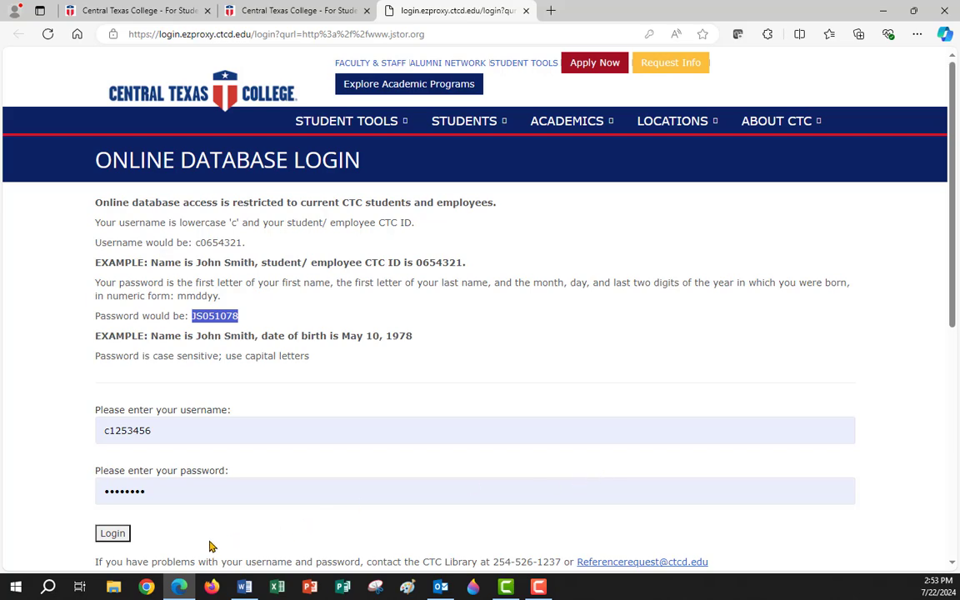
left_click(122, 534)
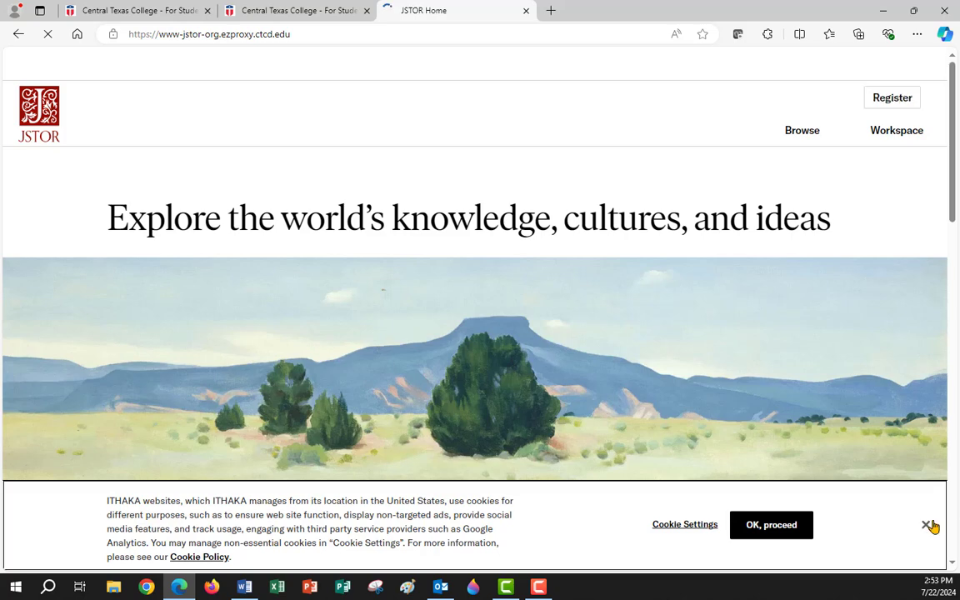
left_click(926, 526)
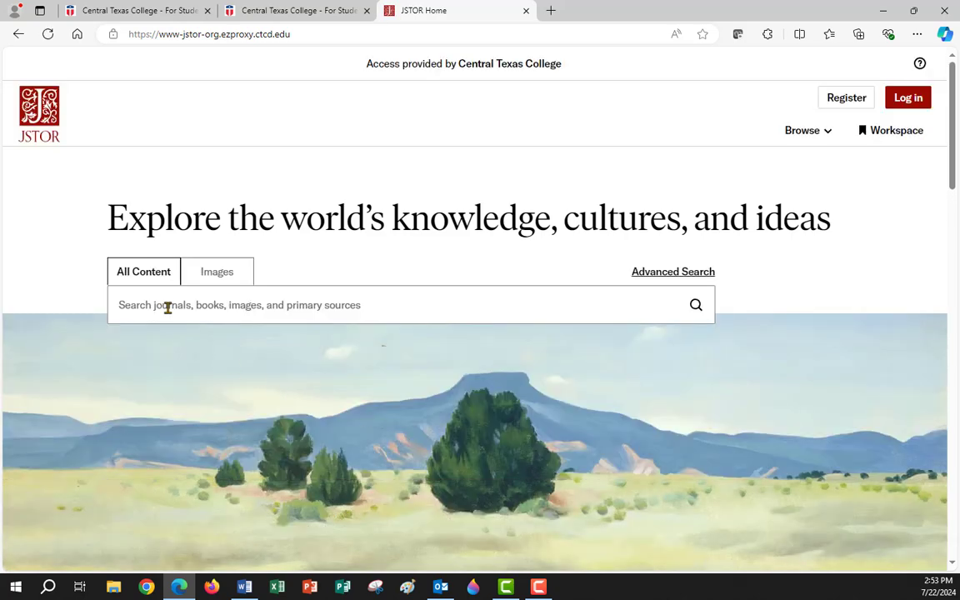
Search all JSTOR content for "french and indian wars" and open the article "Virginia Troops in French and Indian Wars".
left_click(167, 306)
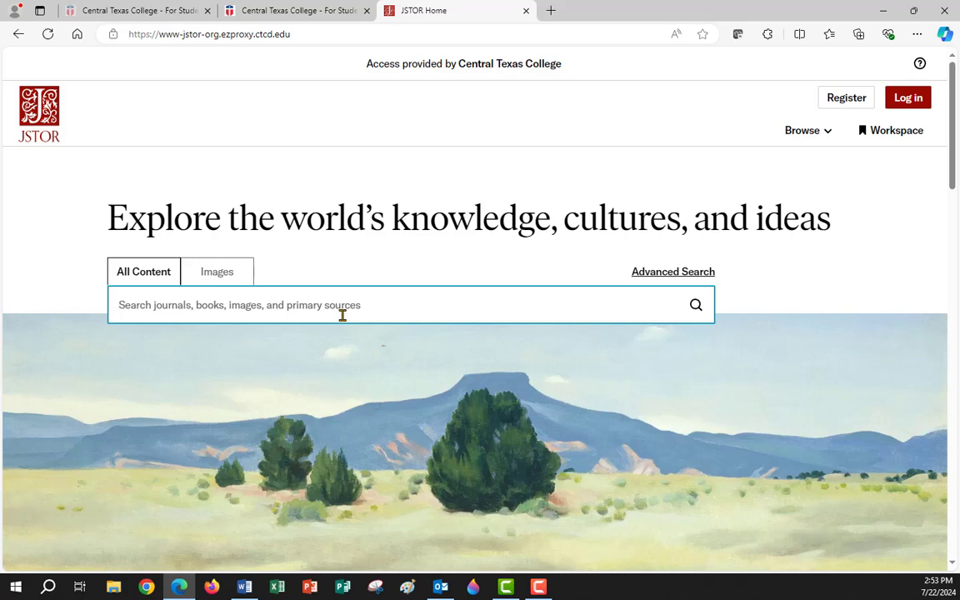
type("frenc")
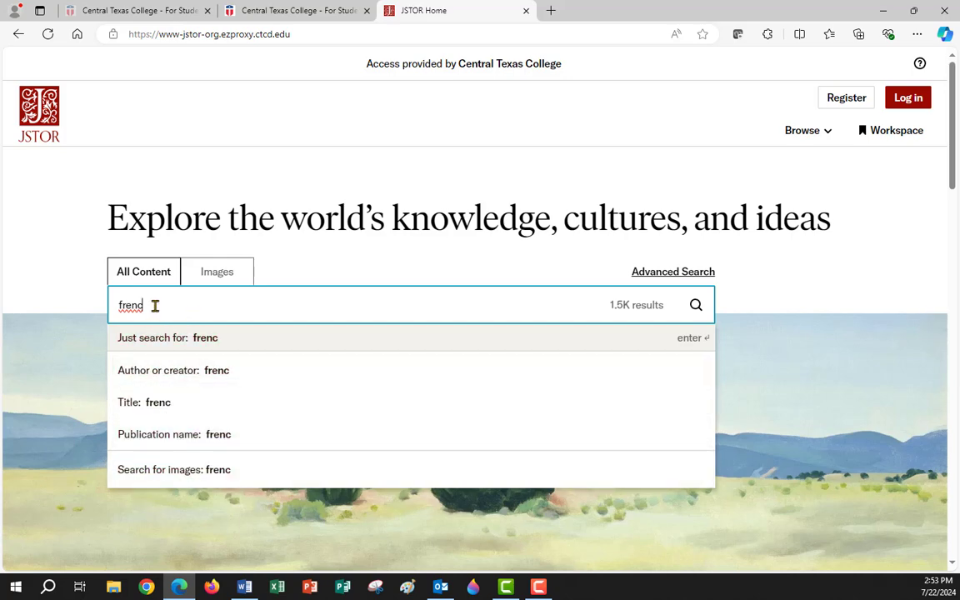
type("h and indian wars")
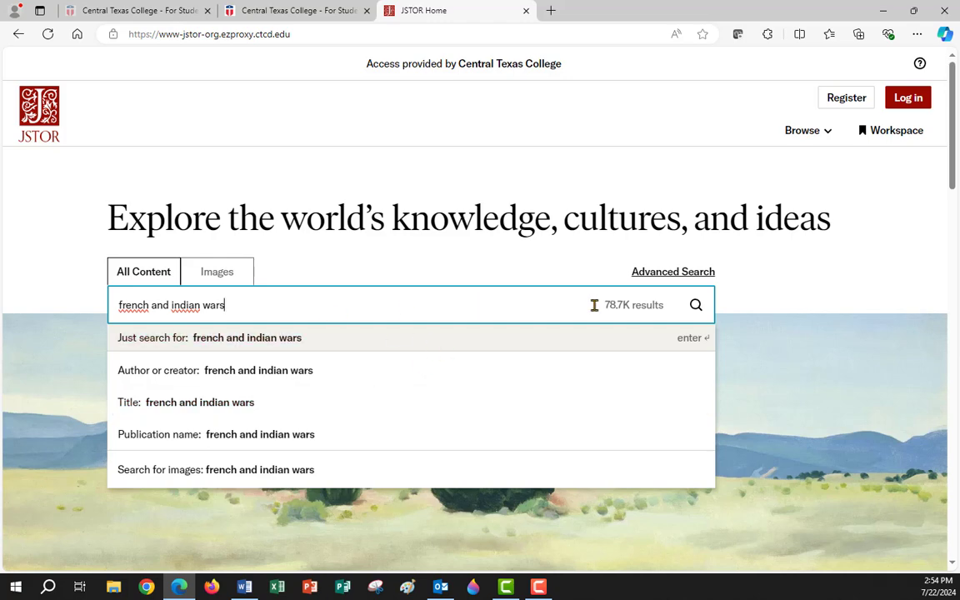
left_click(696, 306)
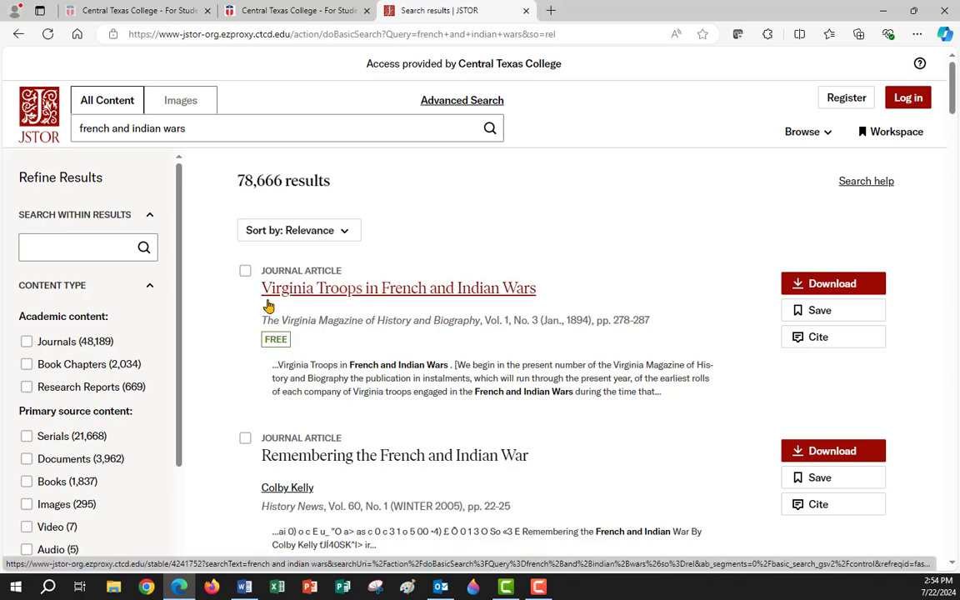
left_click(419, 299)
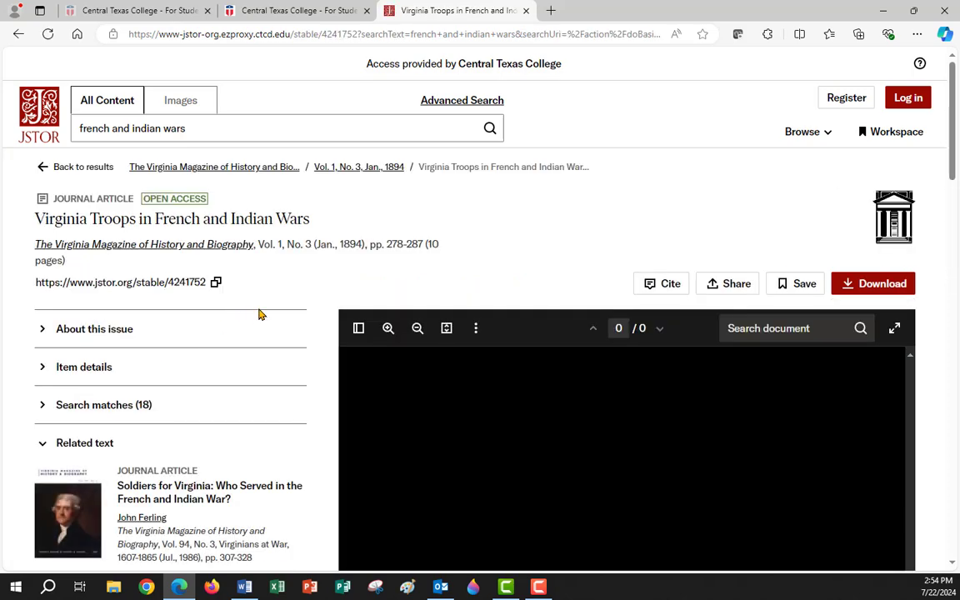
Examine the article's scanned text along with its related texts, related images, and terms and copyright information.
scroll(259, 314, "down", 5)
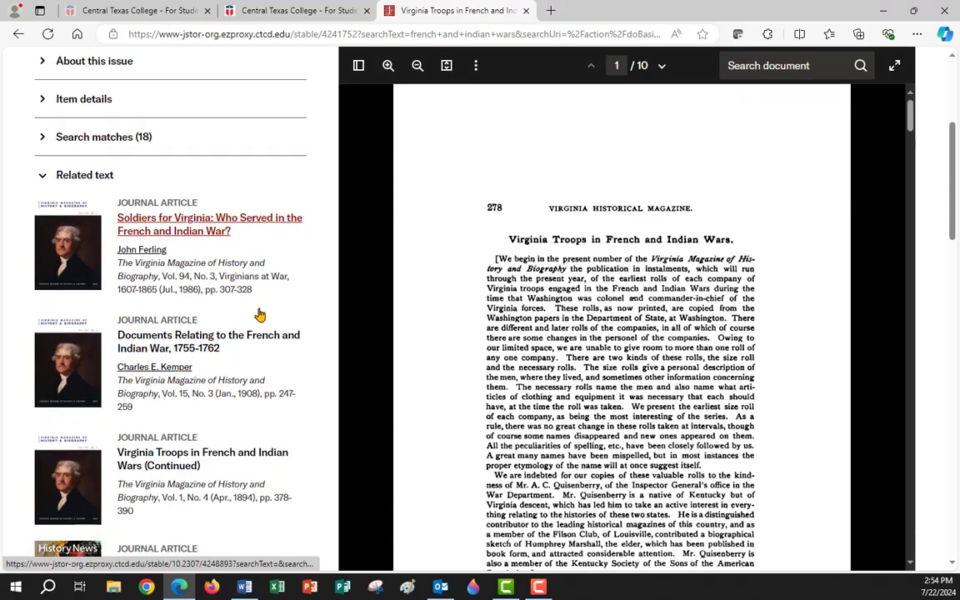
scroll(603, 235, "down", 3)
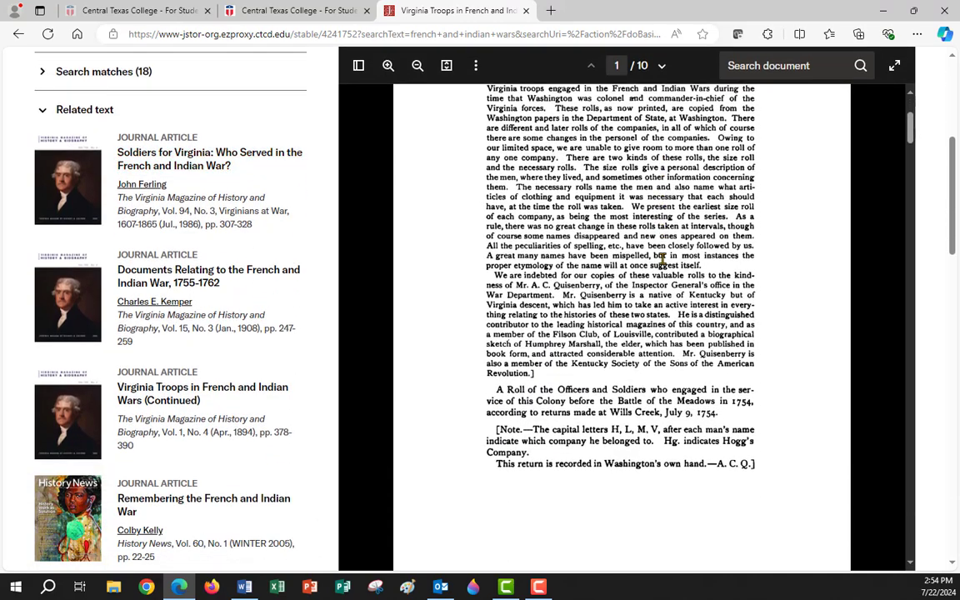
scroll(623, 263, "up", 3)
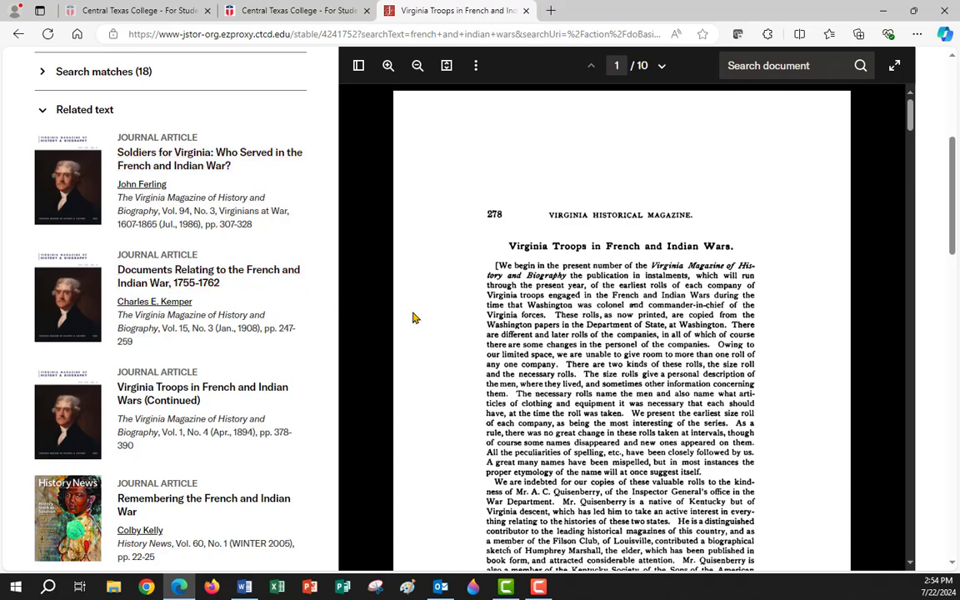
scroll(198, 306, "down", 3)
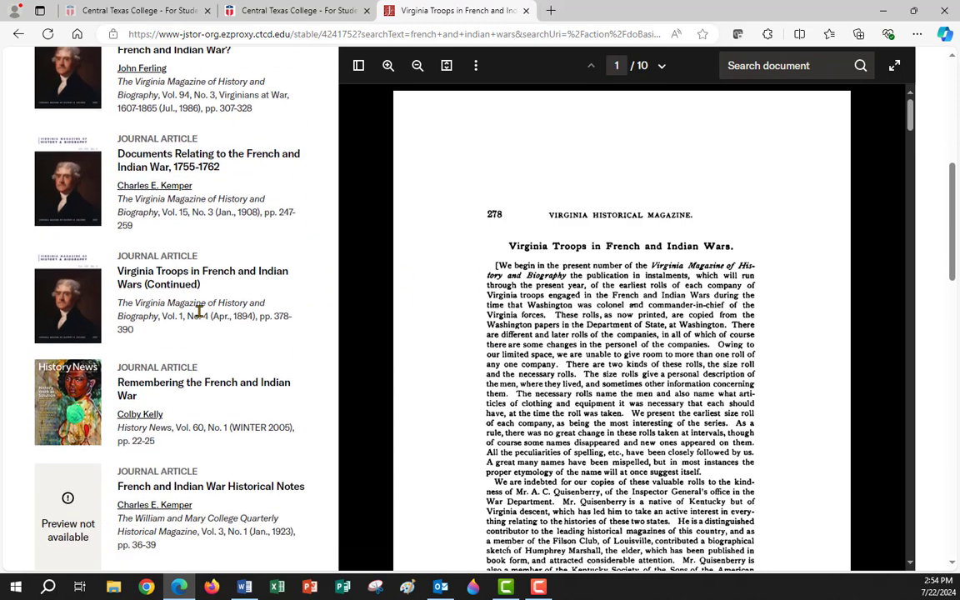
scroll(200, 315, "down", 2)
scroll(200, 315, "down", 3)
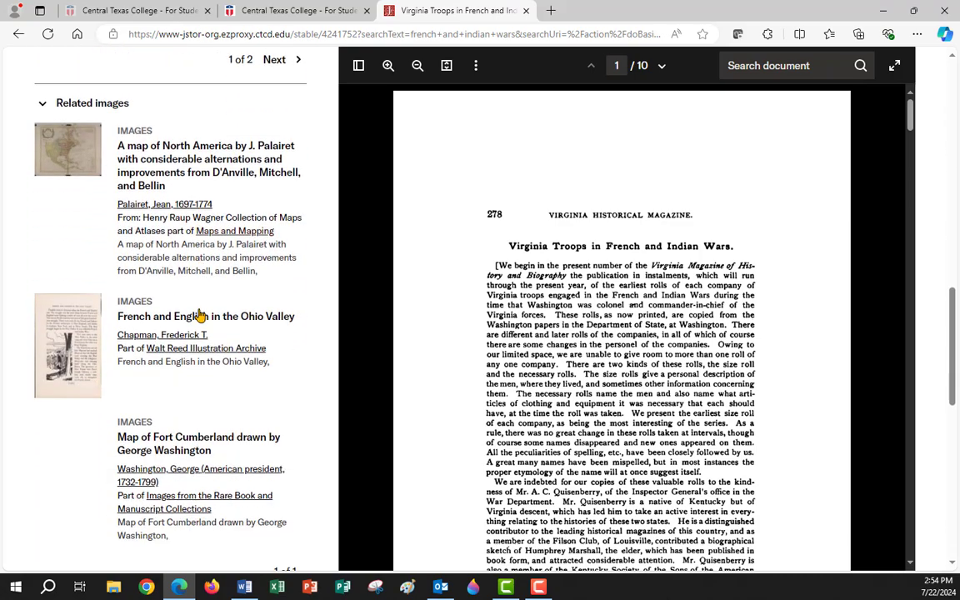
scroll(198, 314, "down", 3)
scroll(197, 310, "down", 3)
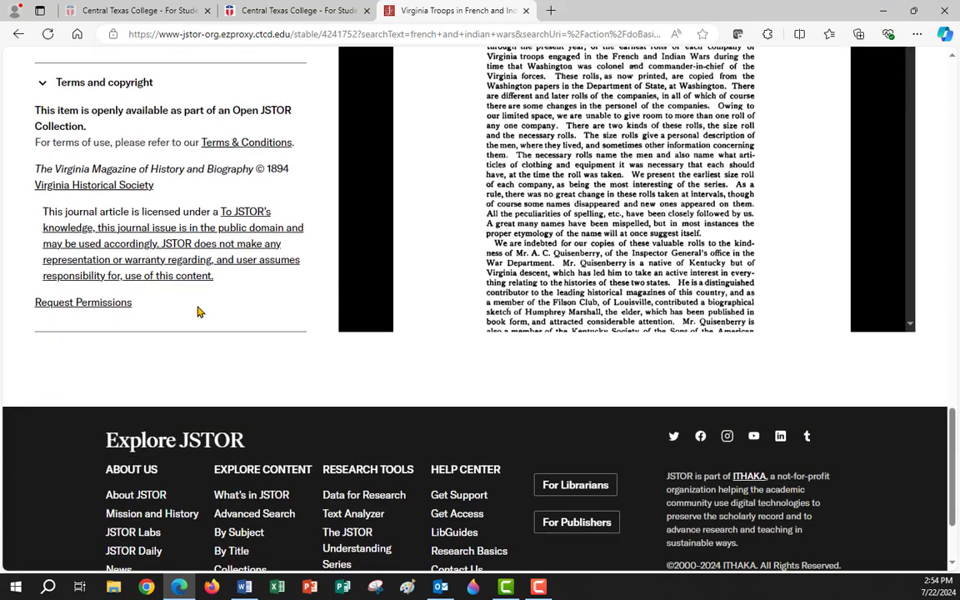
scroll(198, 311, "up", 6)
scroll(198, 311, "up", 10)
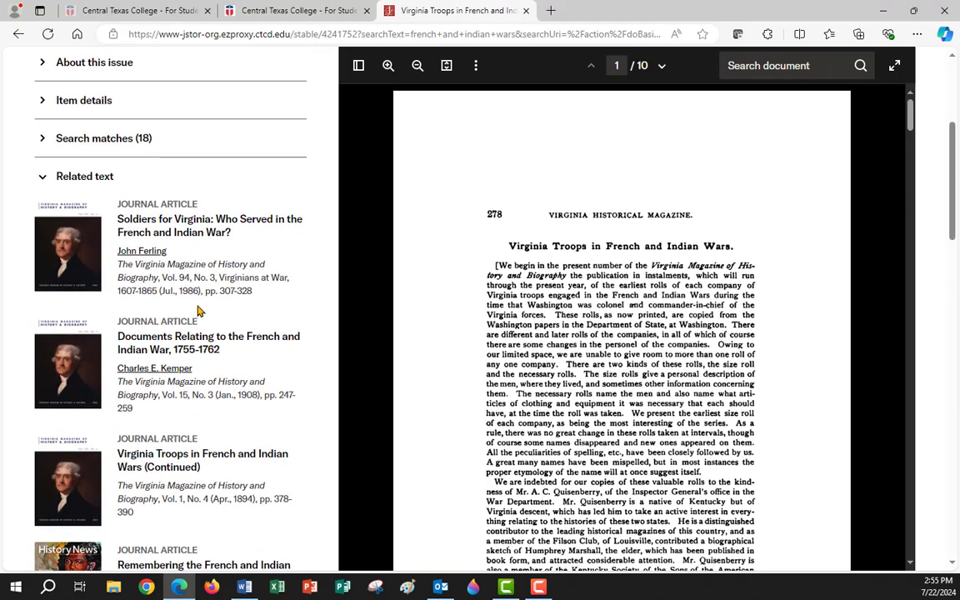
scroll(198, 310, "up", 4)
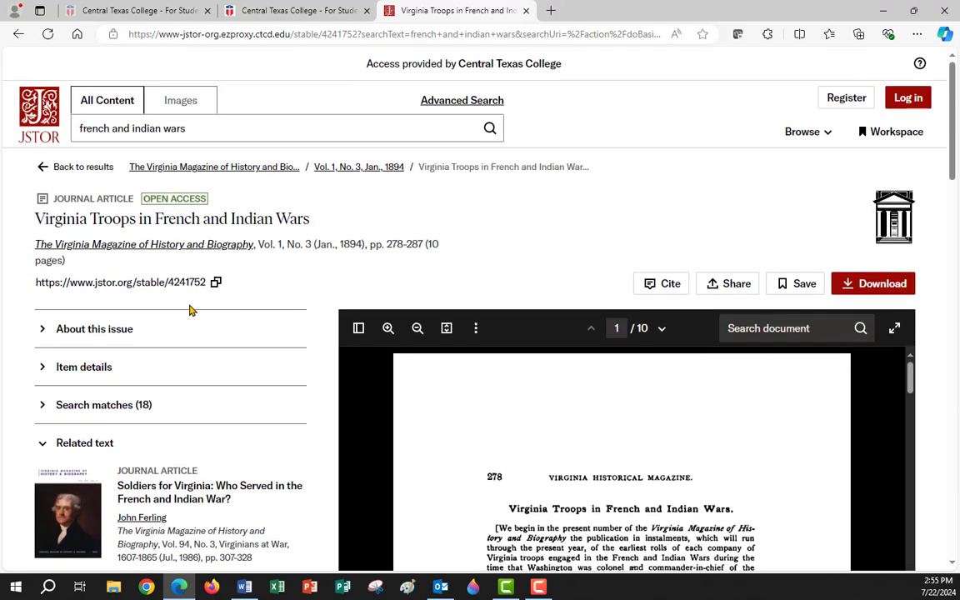
Copy the article's MLA citation and paste it under Works Cited in the Word document, without leading spaces.
left_click(668, 285)
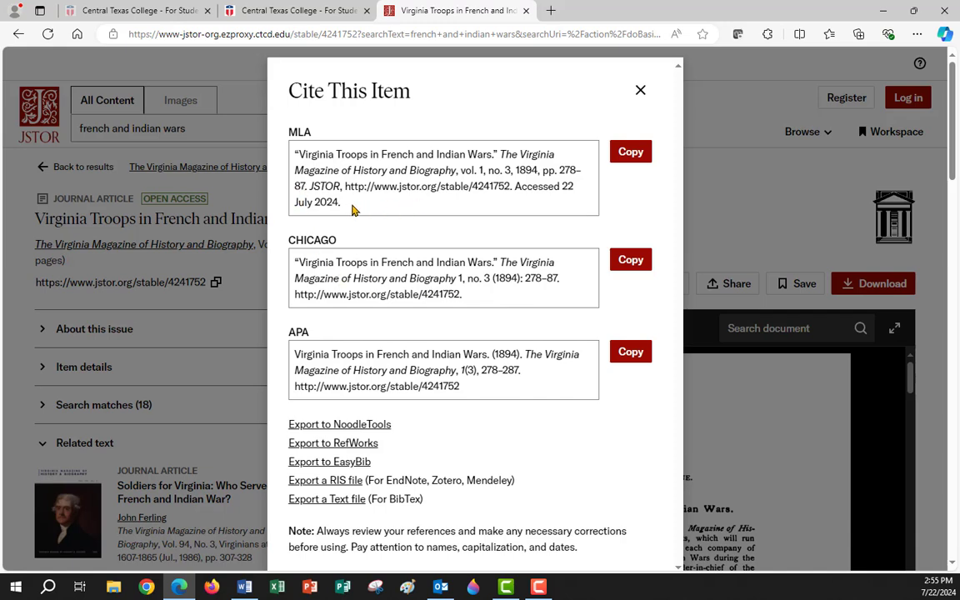
left_click(631, 154)
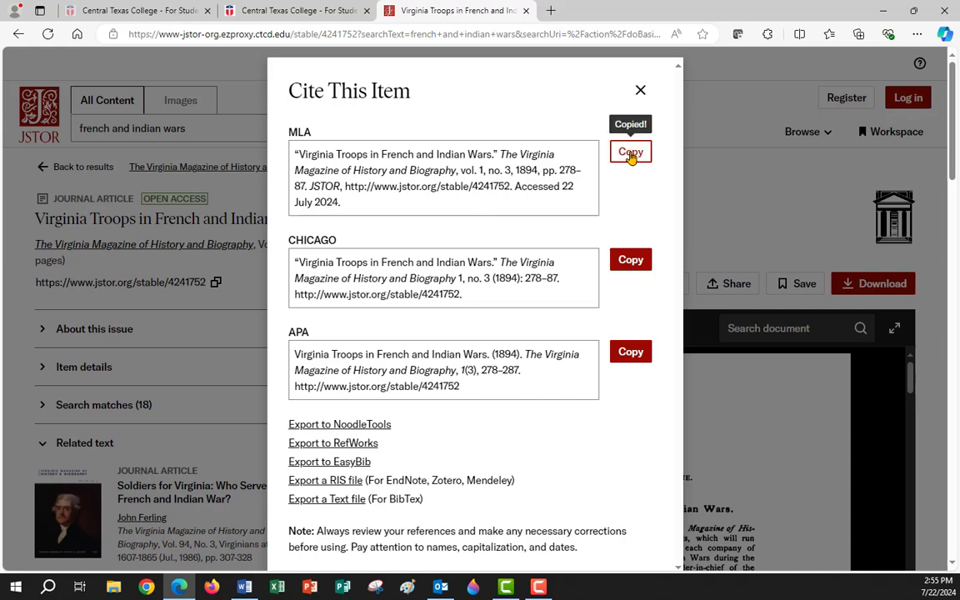
left_click(244, 587)
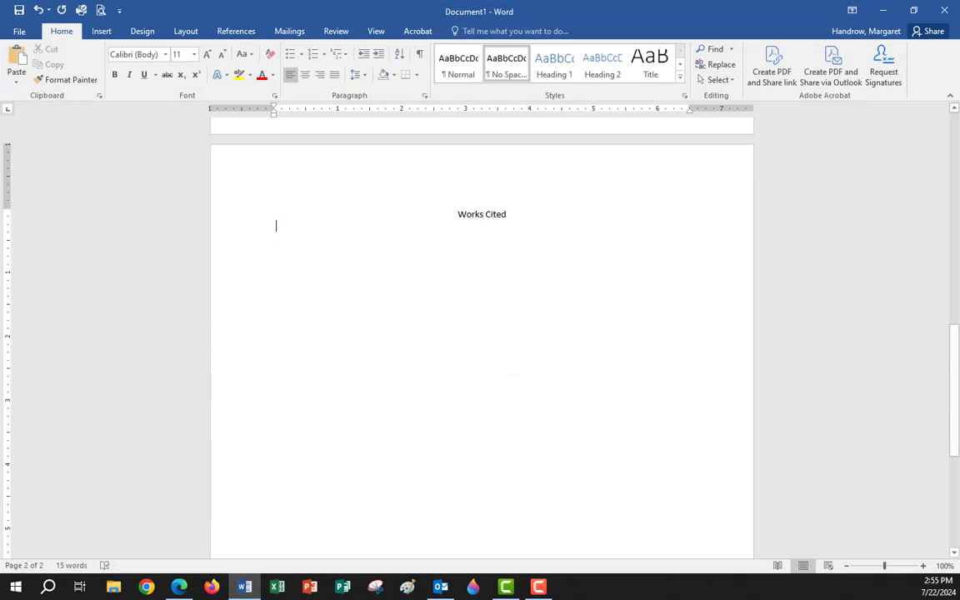
right_click(278, 226)
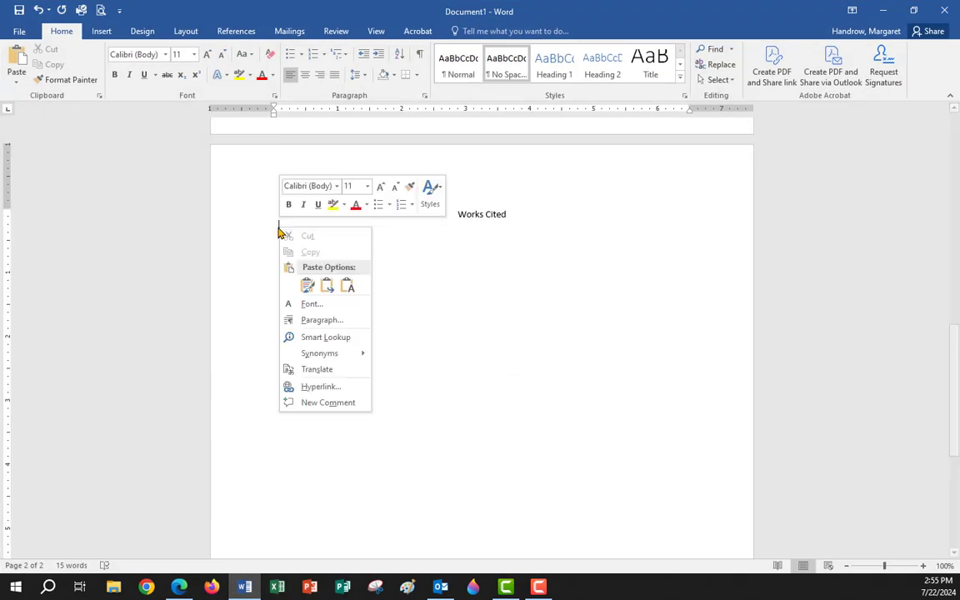
key("ctrl+v")
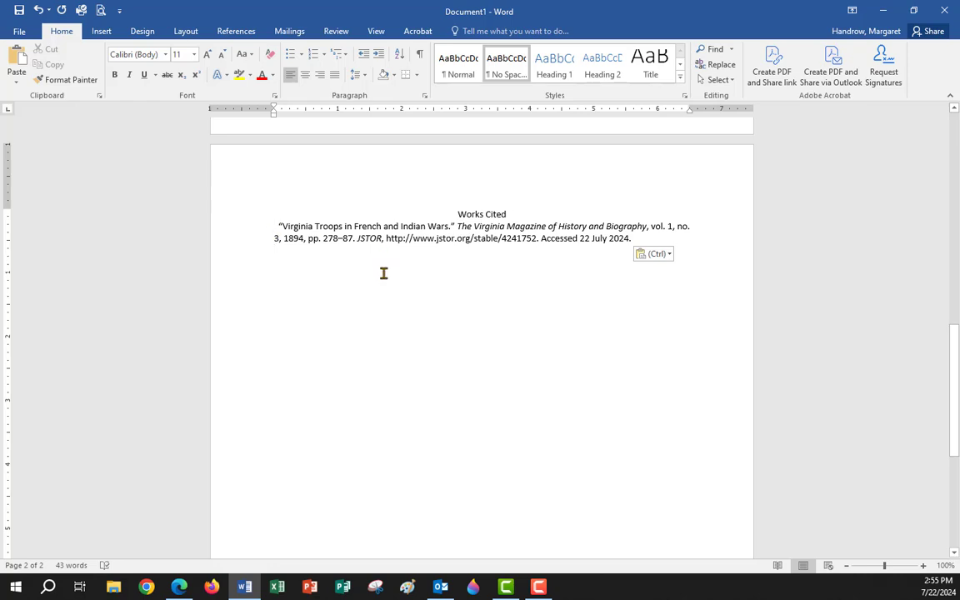
key("BackSpace")
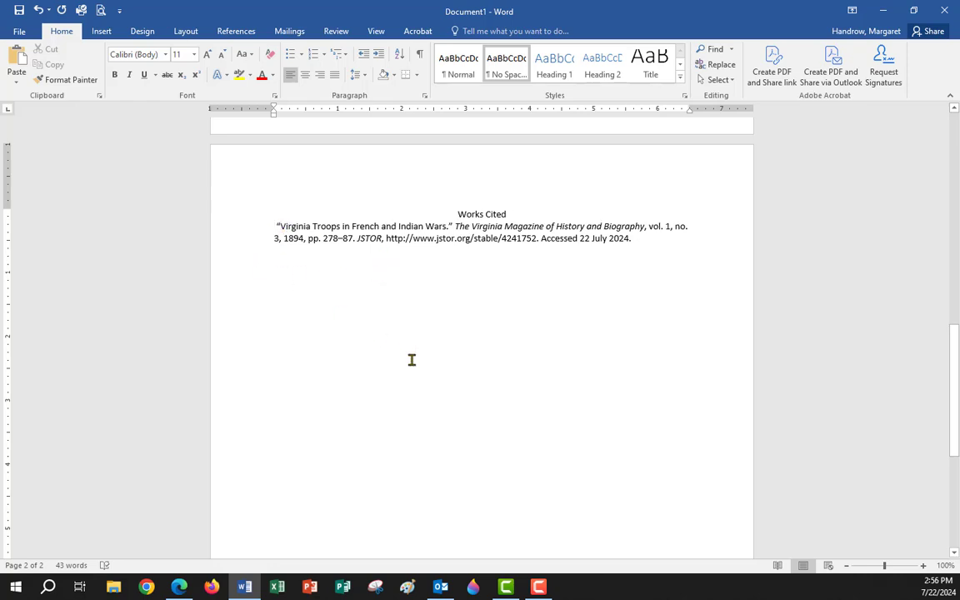
key("BackSpace")
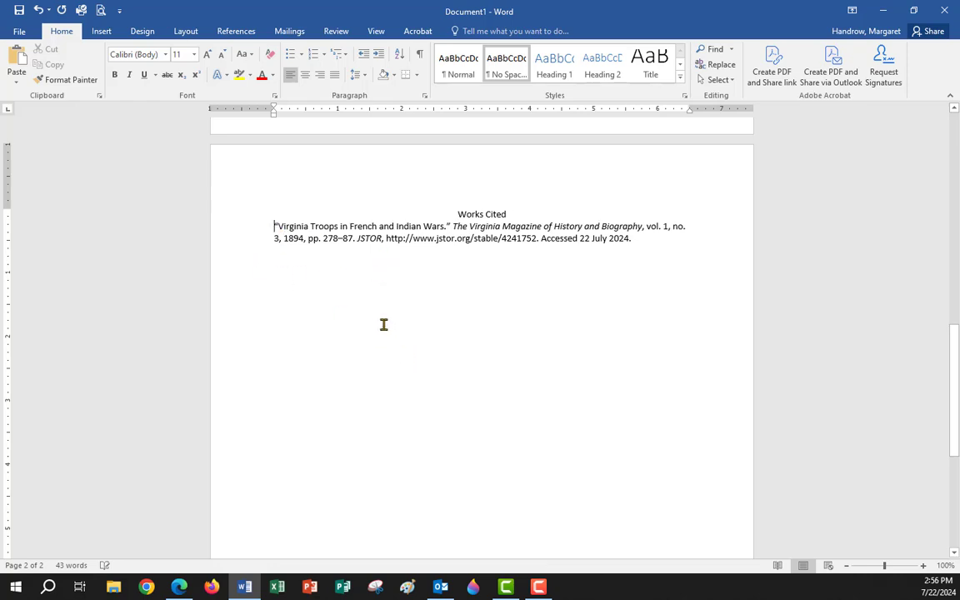
Switch back to JSTOR in Edge, close the open citation window and bring up the article's citation formats again.
left_click(884, 14)
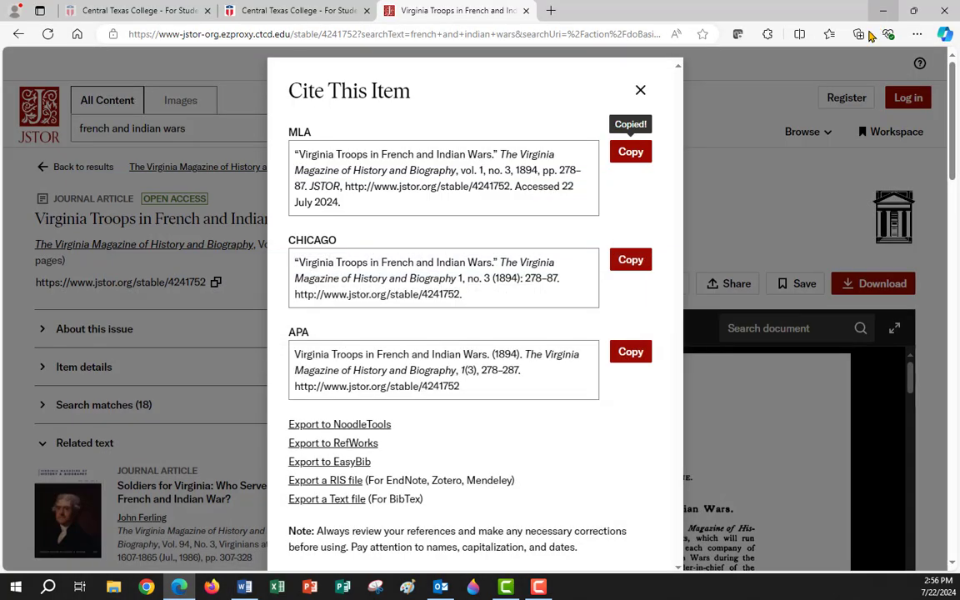
left_click(641, 91)
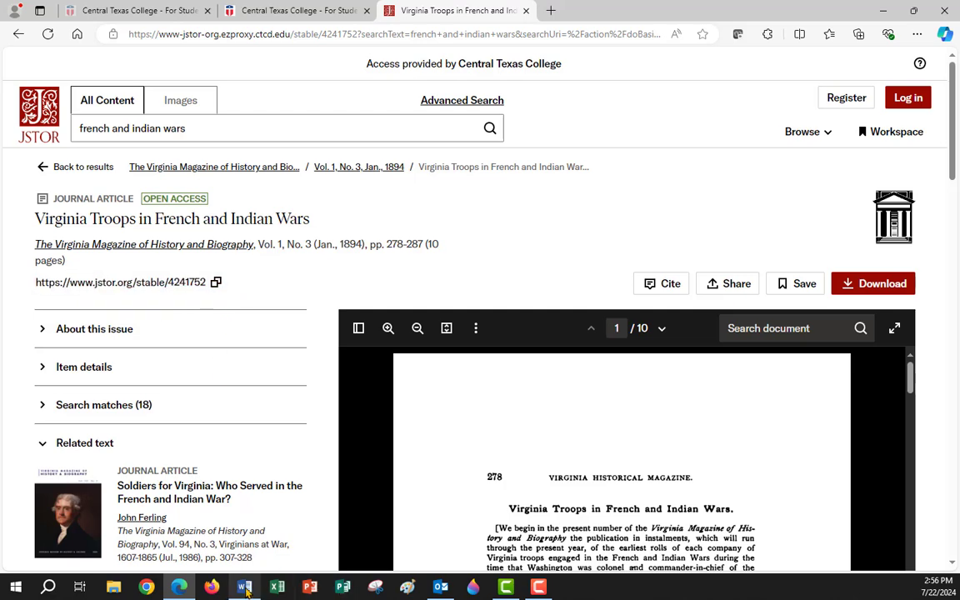
left_click(667, 284)
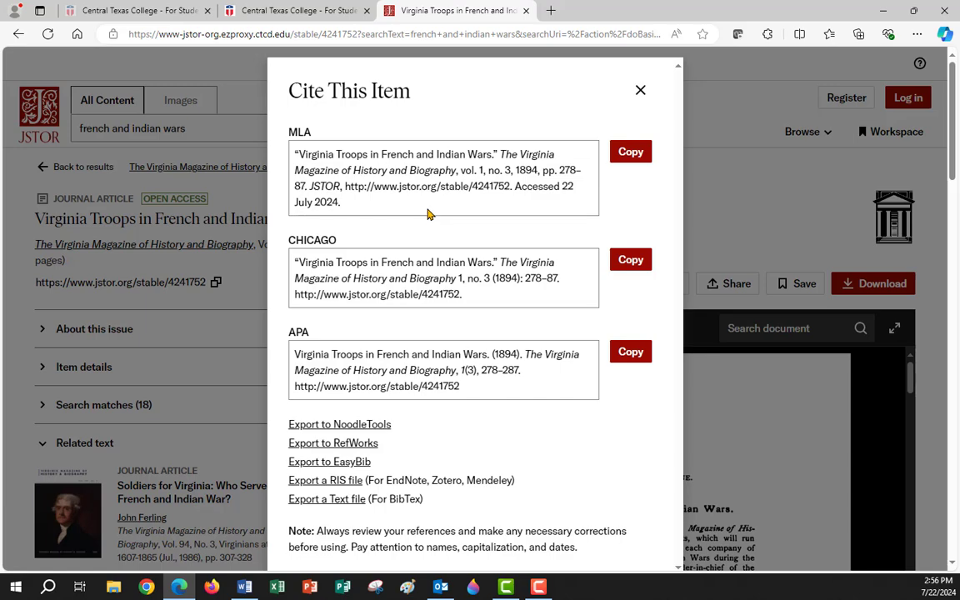
Close the article's citation formats and view the options for sharing the article.
left_click(639, 91)
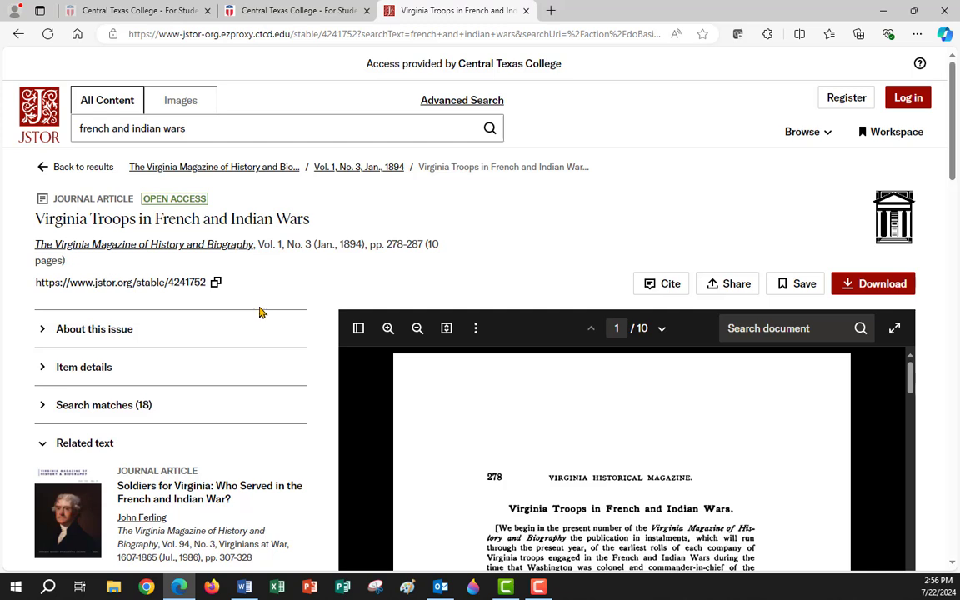
left_click(724, 286)
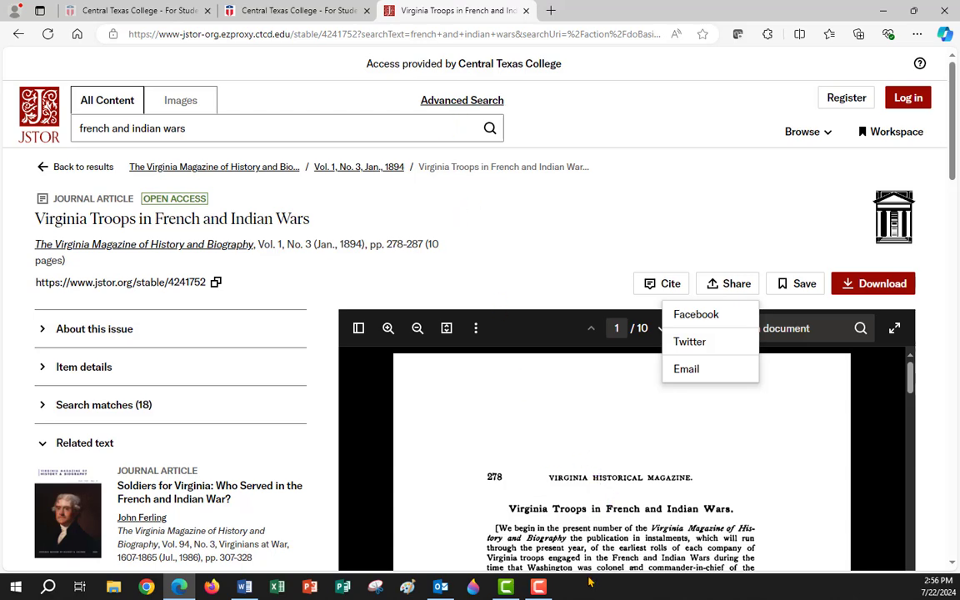
scroll(539, 410, "down", 2)
scroll(538, 411, "up", 2)
left_click_drag(481, 478, 510, 479)
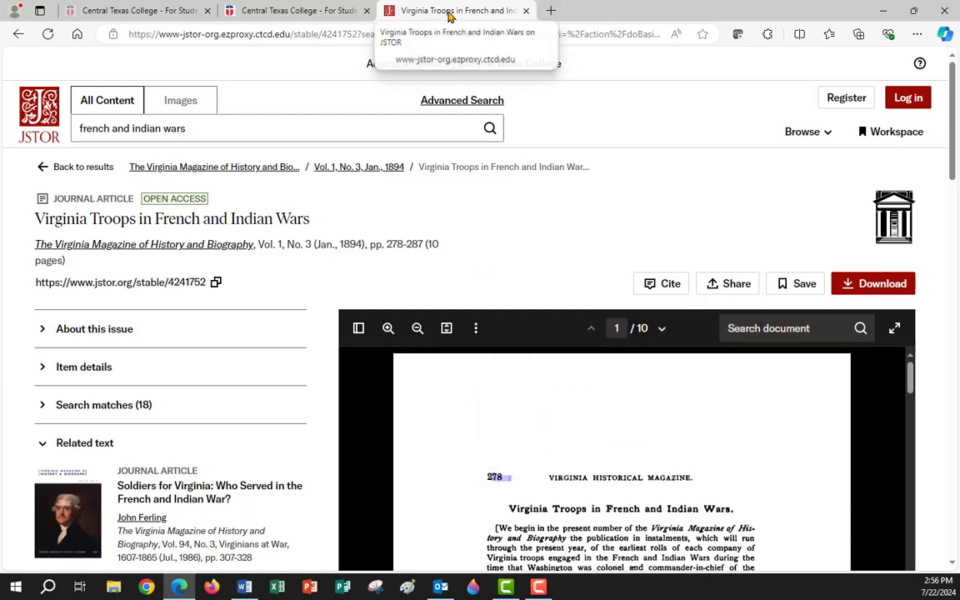
Return to the search results and limit the academic content to Book Chapters.
left_click(76, 169)
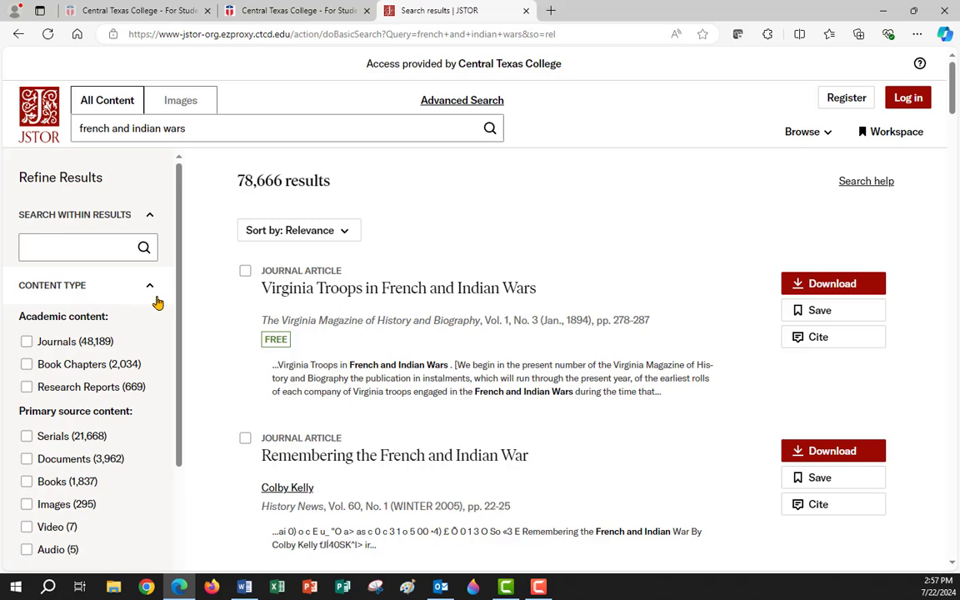
scroll(143, 291, "down", 2)
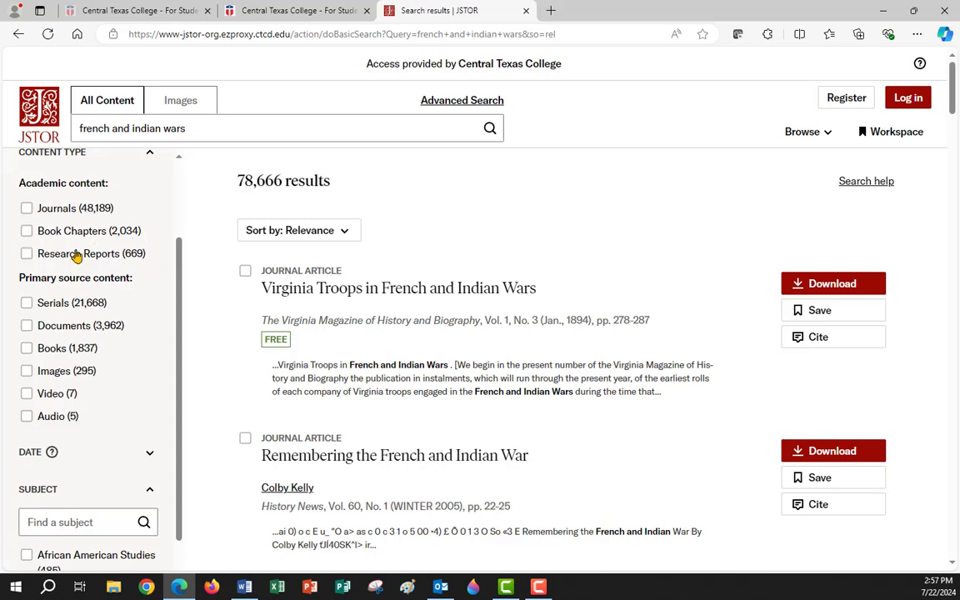
left_click(27, 231)
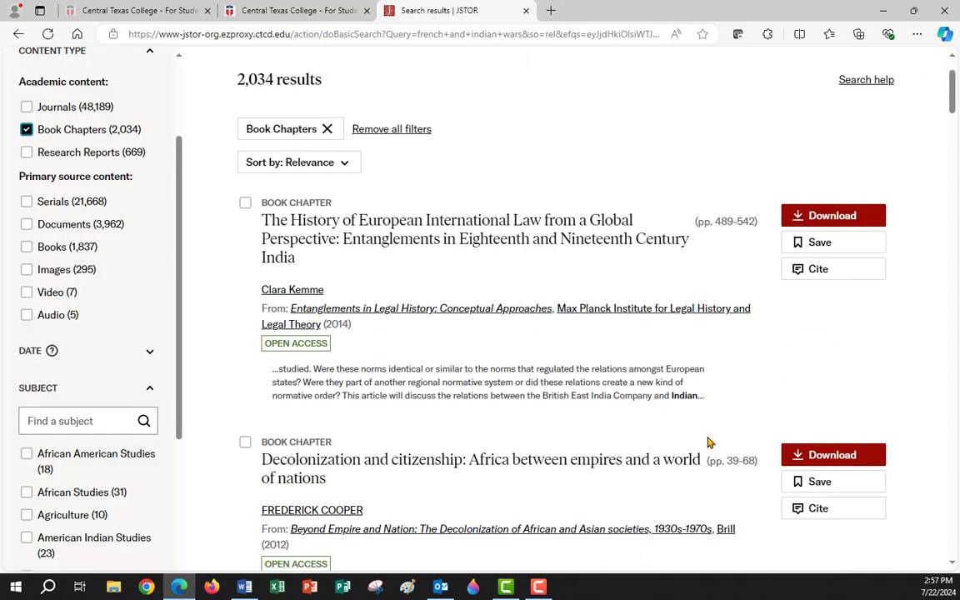
scroll(474, 370, "down", 2)
scroll(474, 370, "down", 4)
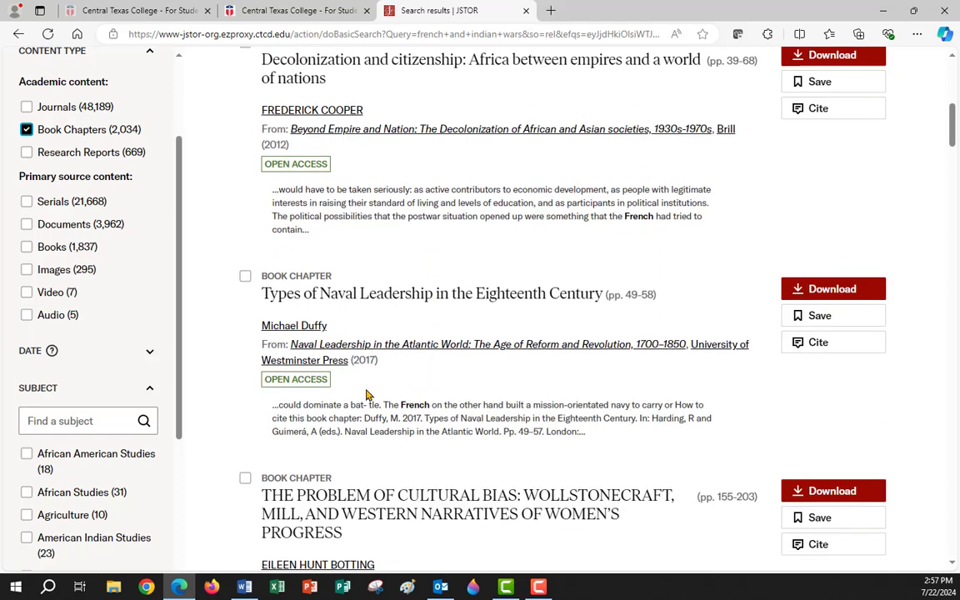
scroll(367, 398, "down", 2)
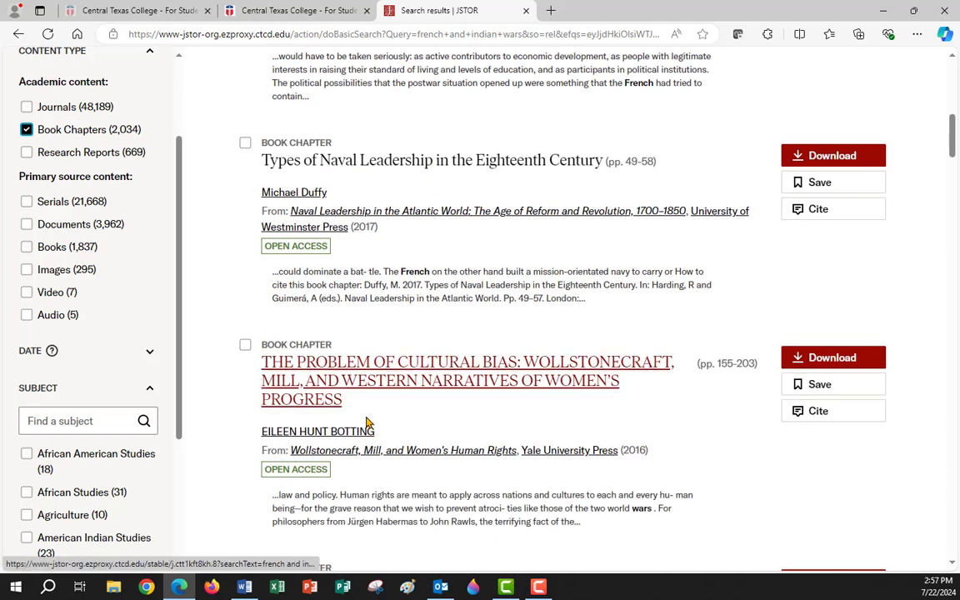
scroll(368, 424, "down", 3)
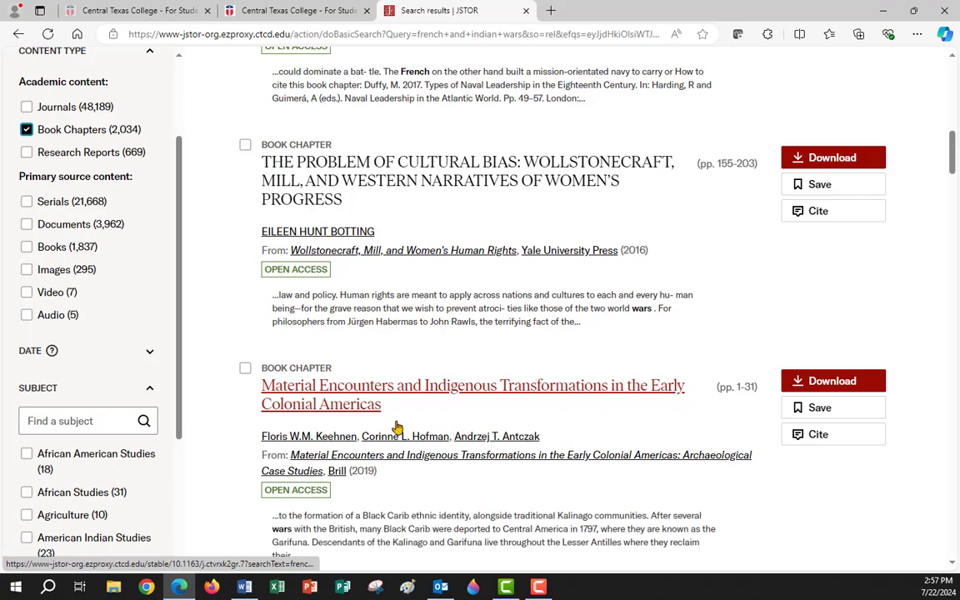
scroll(395, 425, "down", 3)
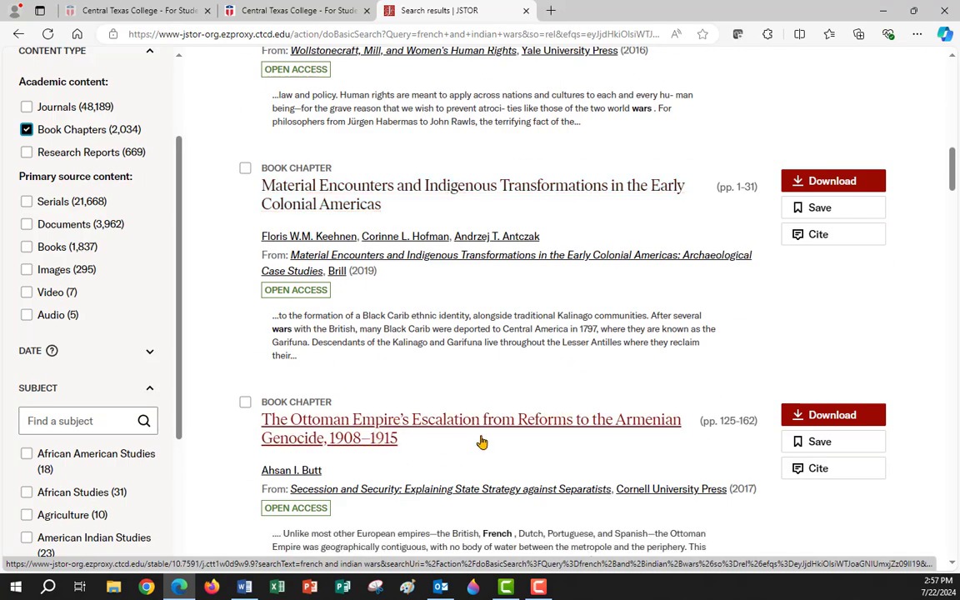
scroll(324, 413, "up", 3)
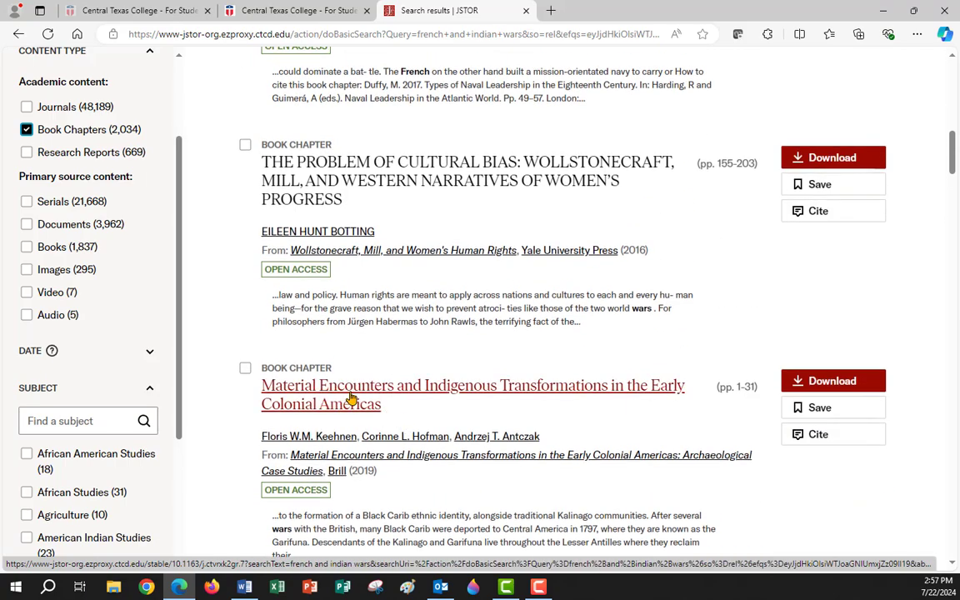
Expand the complete list of subject filters and look through the subjects it offers.
scroll(84, 300, "down", 3)
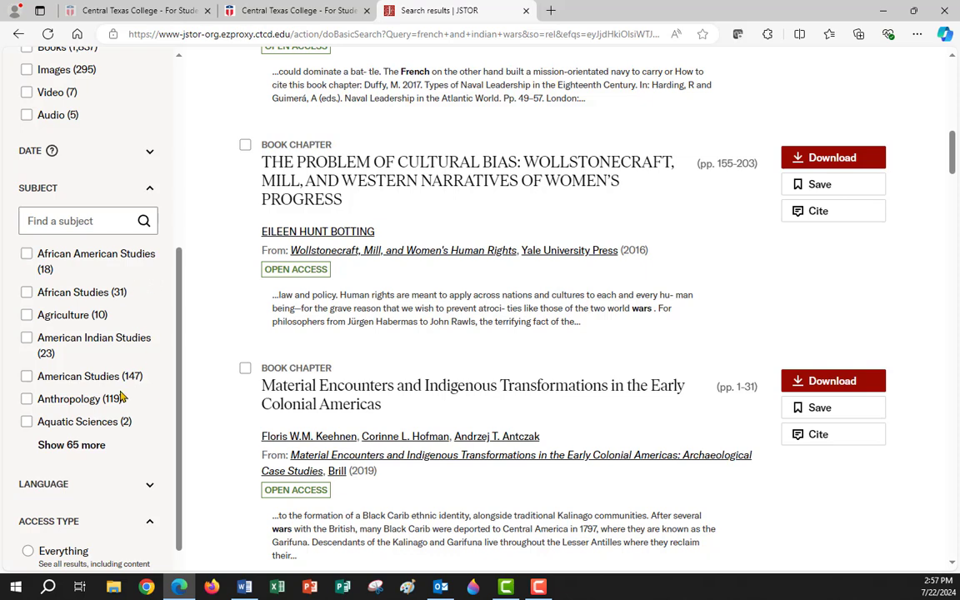
left_click(57, 448)
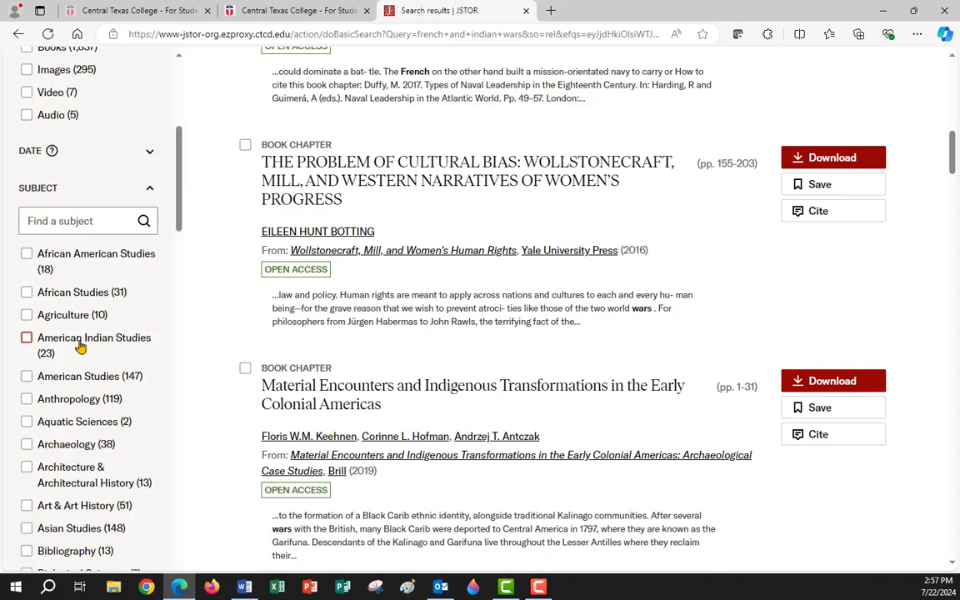
scroll(86, 343, "down", 3)
scroll(92, 344, "down", 5)
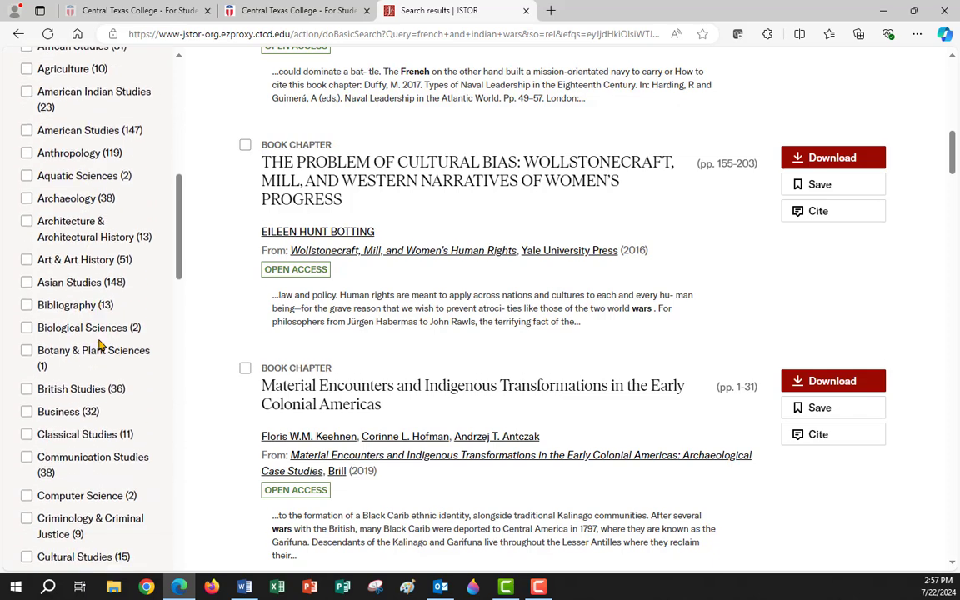
scroll(99, 344, "down", 3)
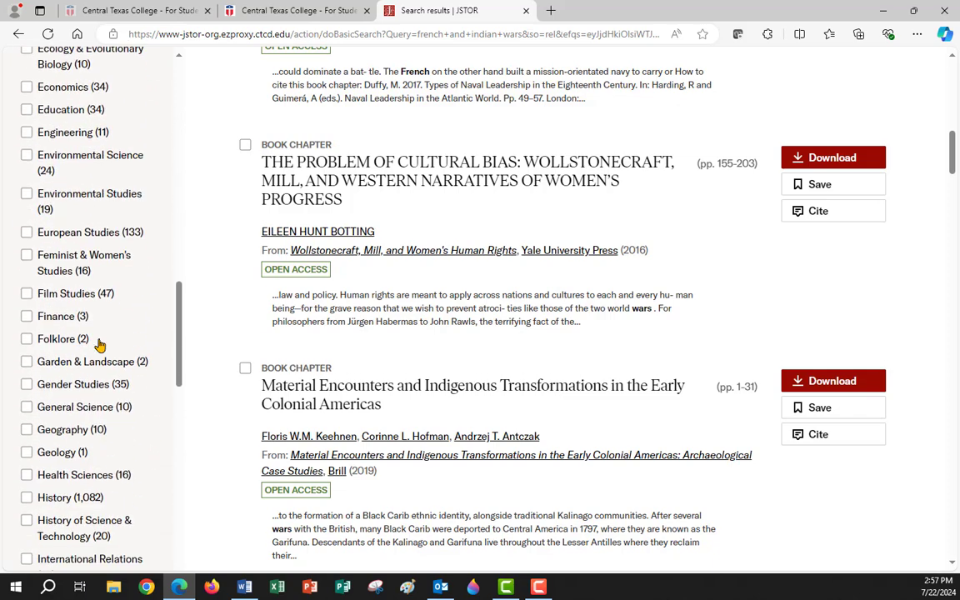
scroll(99, 344, "up", 8)
scroll(99, 344, "up", 4)
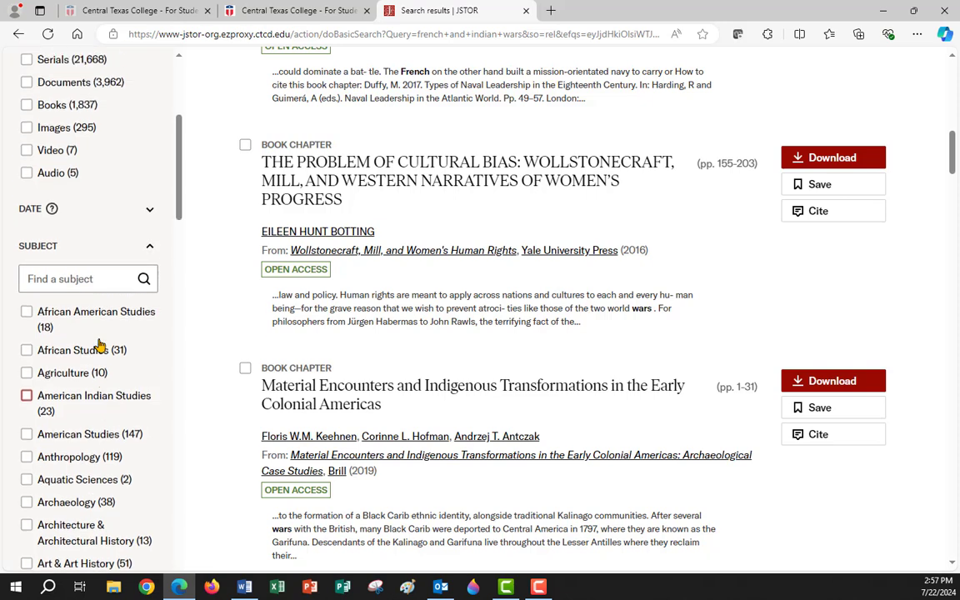
Search the subject filters for "french and indian wars".
left_click(44, 287)
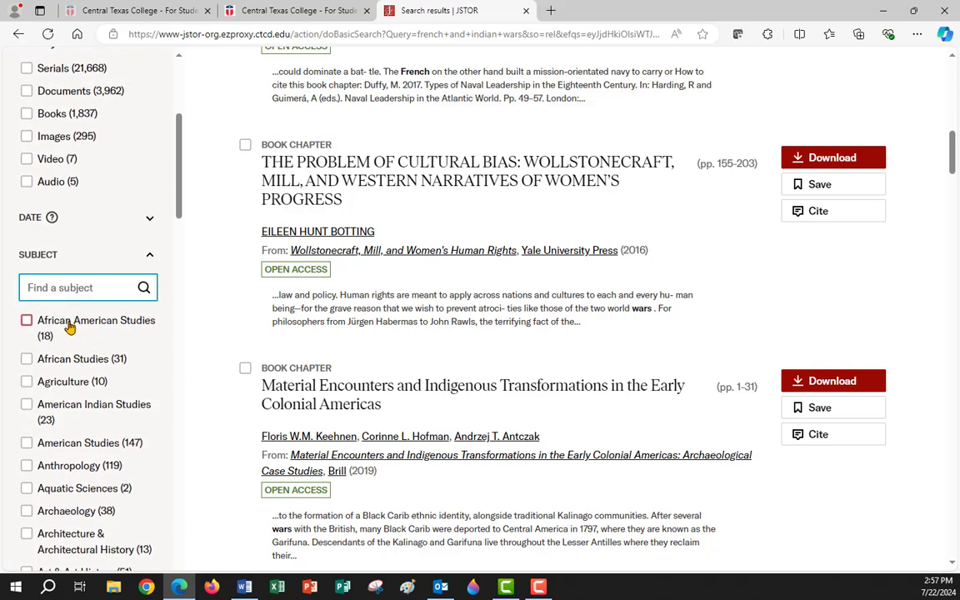
type("french")
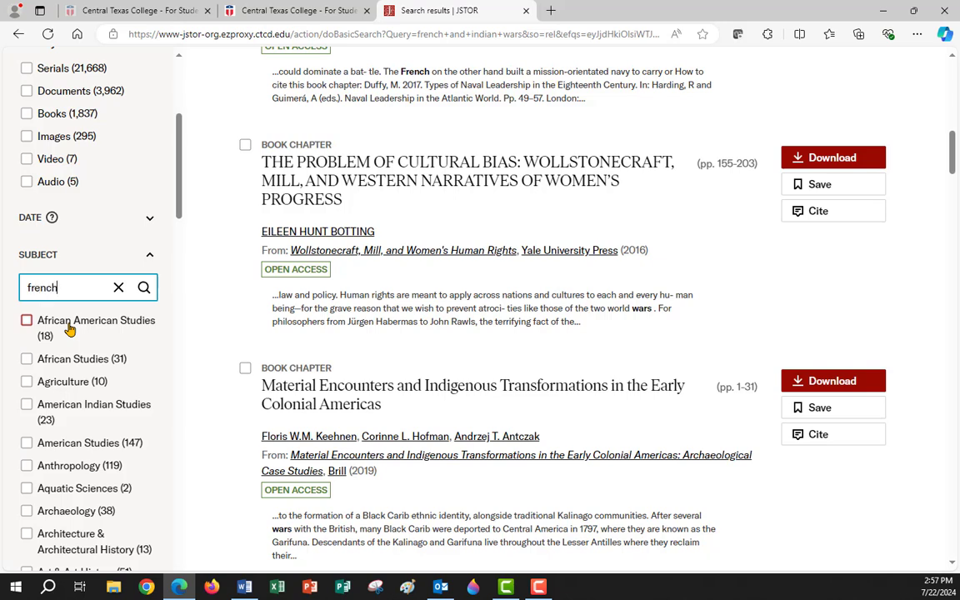
type(" and indian wa")
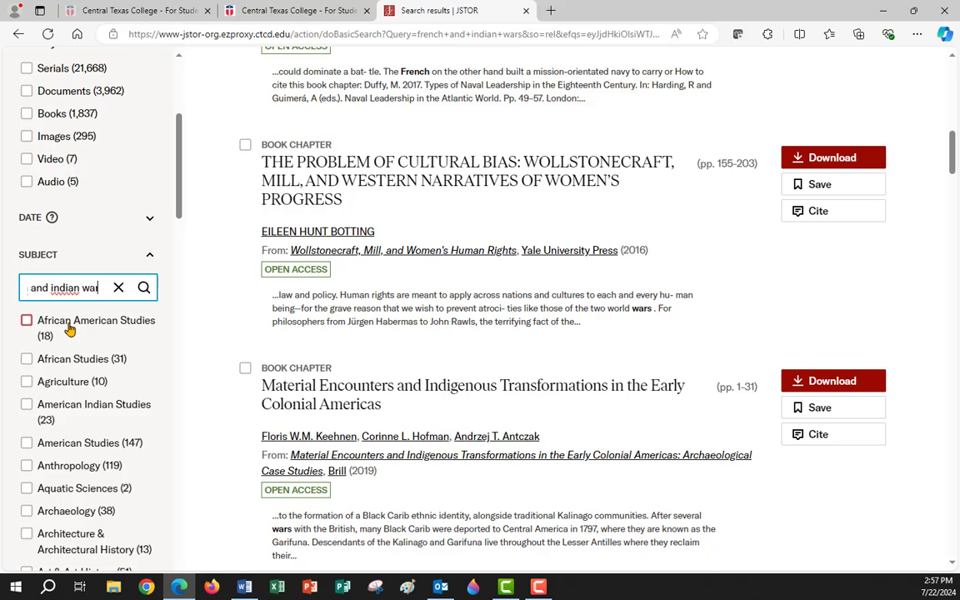
type("rs")
key("Return")
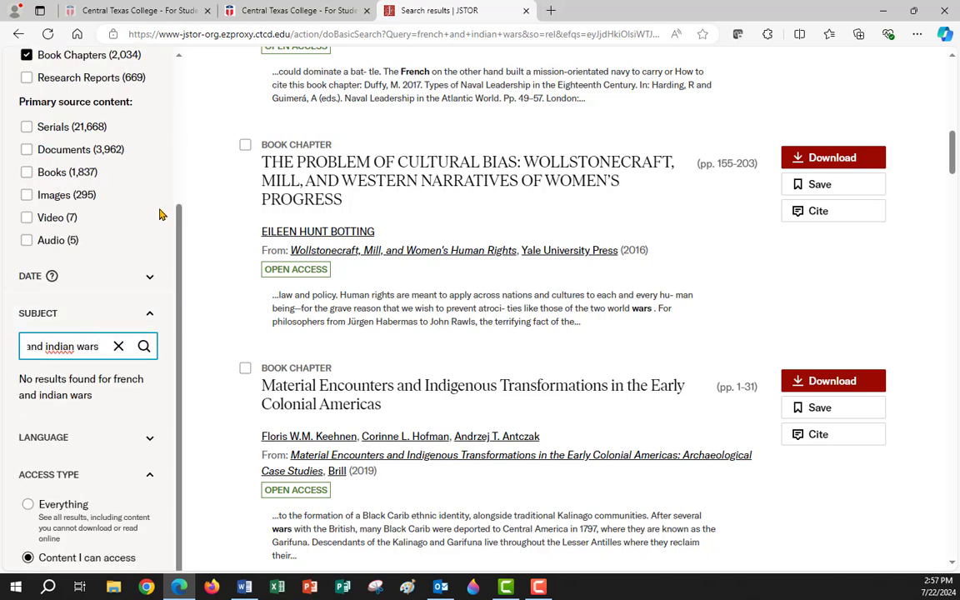
left_click(144, 348)
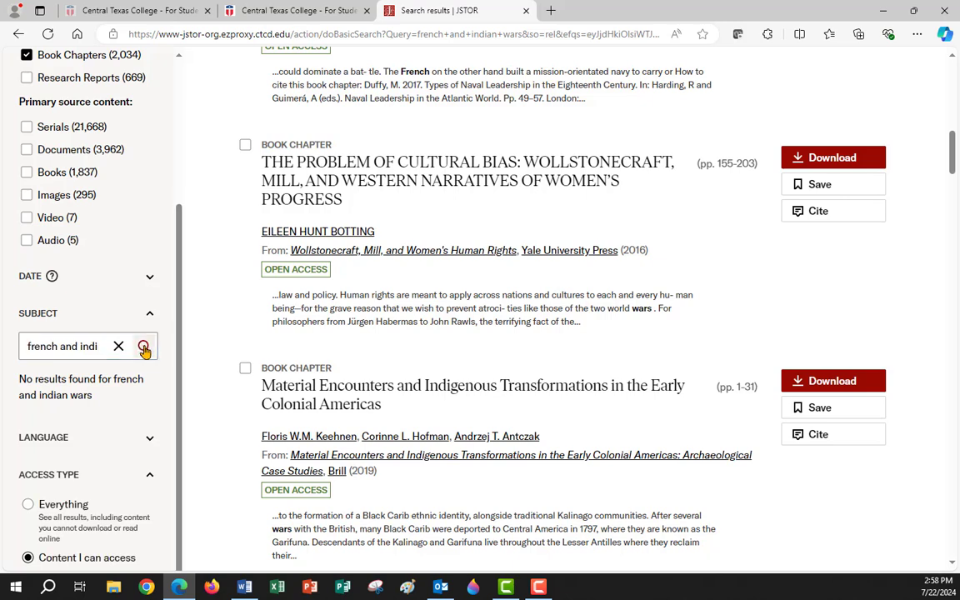
Try the subject search with "french indian wars" instead and clear the search text.
left_click(29, 343)
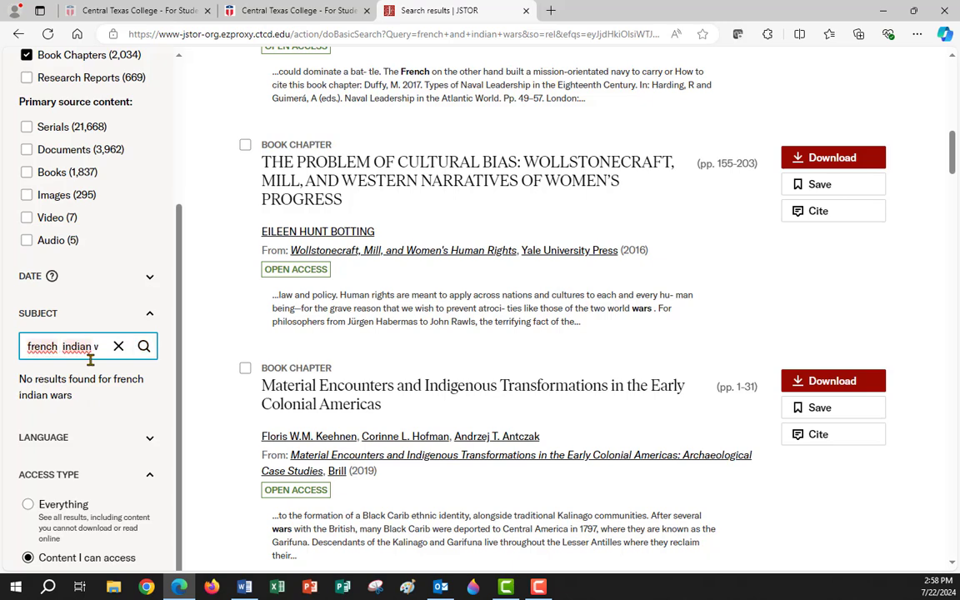
key("BackSpace")
left_click(118, 347)
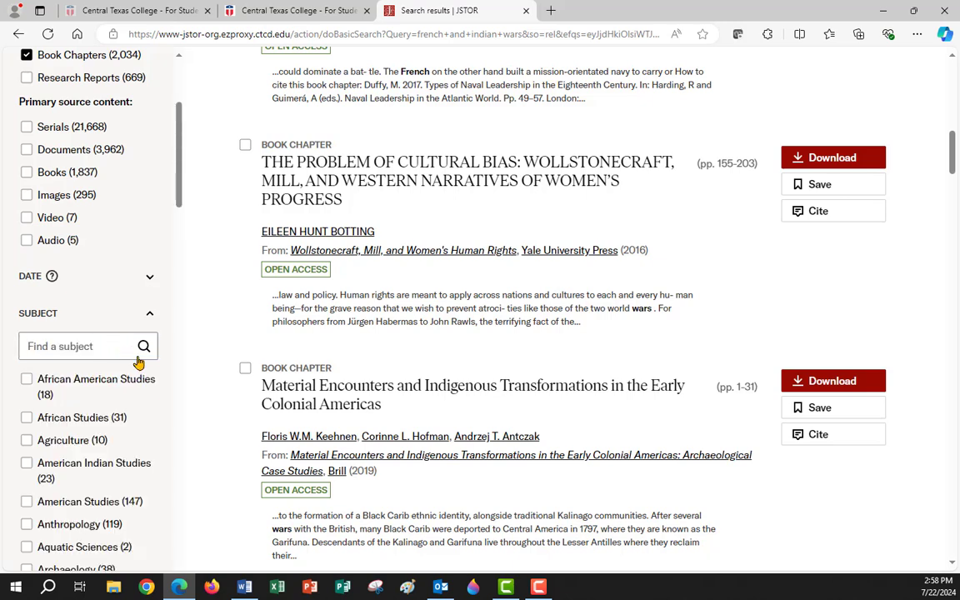
Try narrowing the book chapters to the American Indian Studies subject, look through the results and remove that filter.
scroll(140, 414, "down", 1)
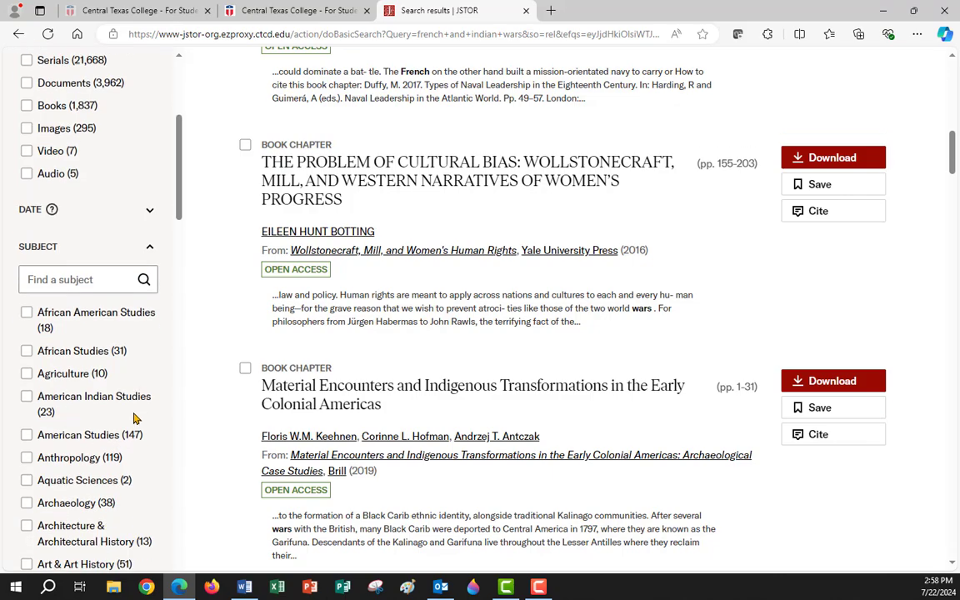
left_click(27, 398)
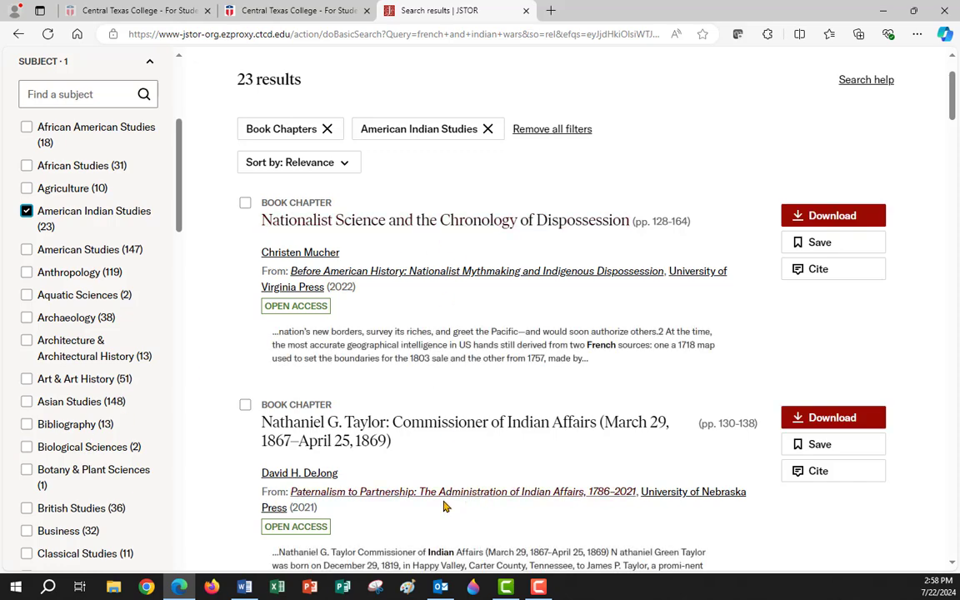
scroll(448, 450, "down", 2)
scroll(447, 450, "down", 5)
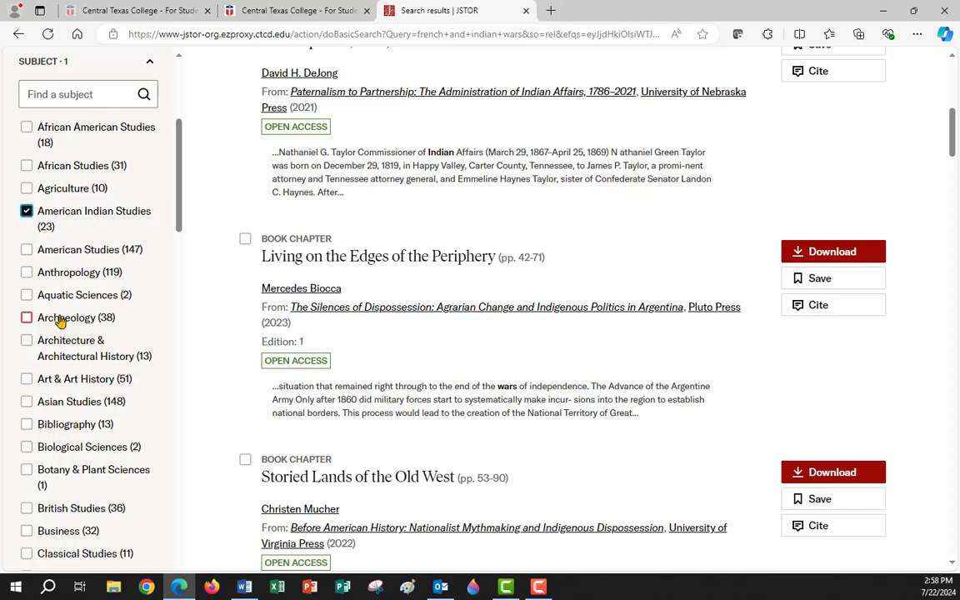
left_click(26, 210)
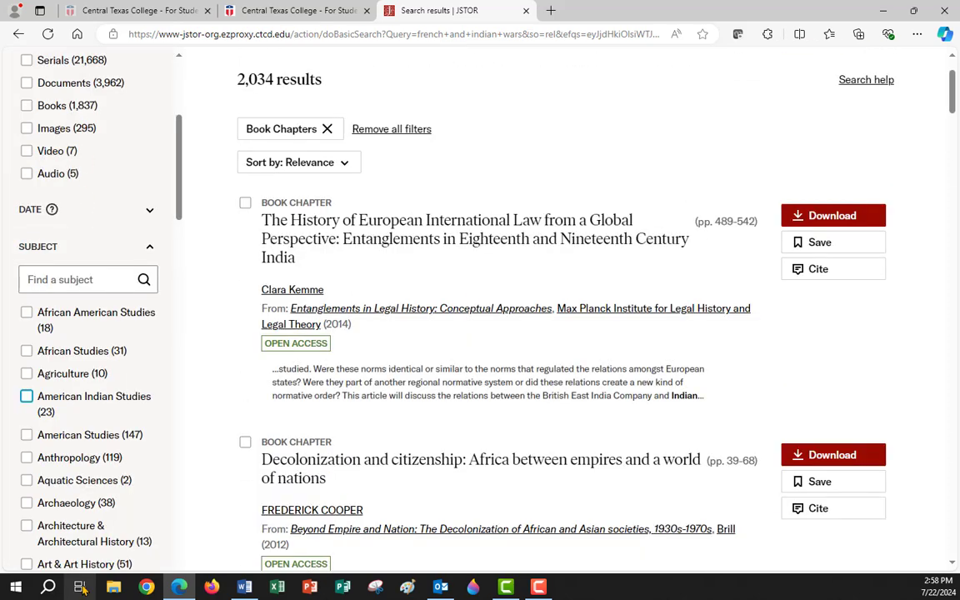
Show the date range filter and narrow the book chapters to the History subject.
left_click(150, 212)
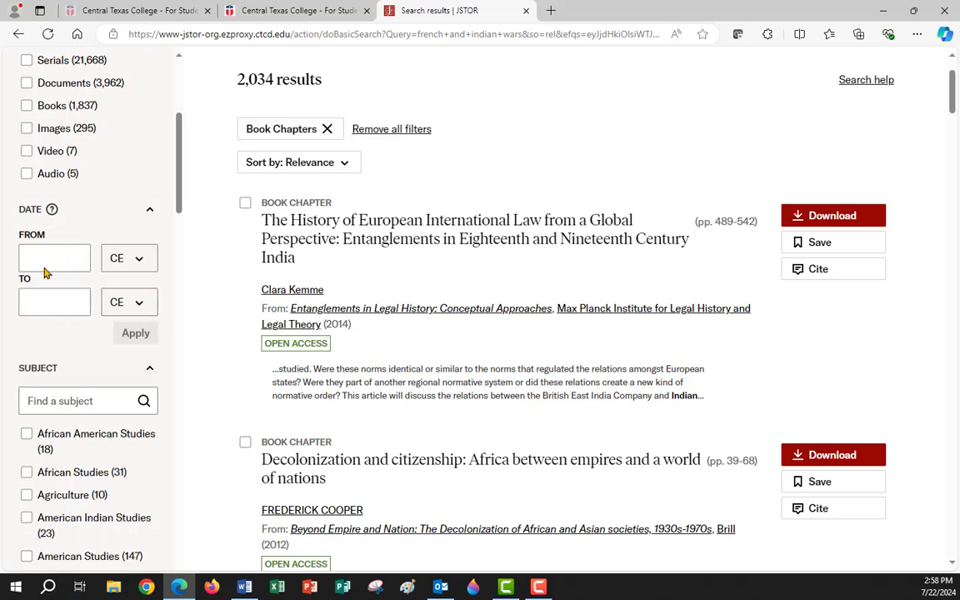
scroll(109, 365, "down", 3)
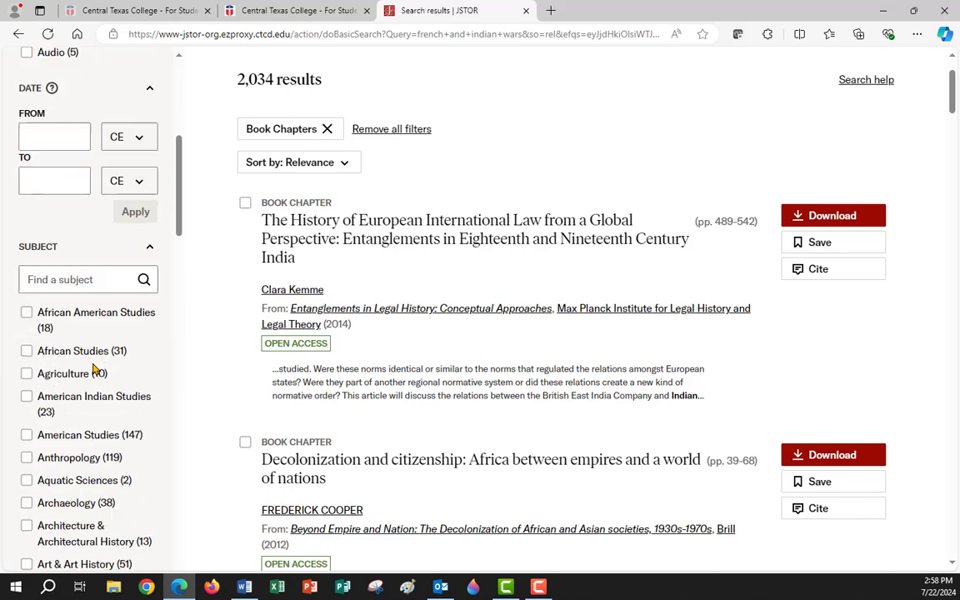
scroll(65, 403, "down", 9)
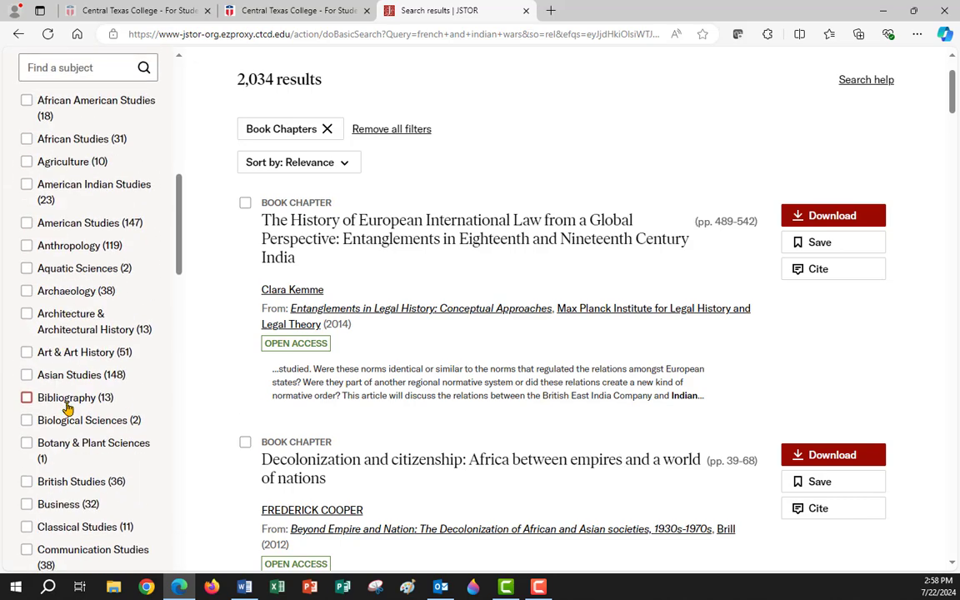
scroll(87, 449, "down", 4)
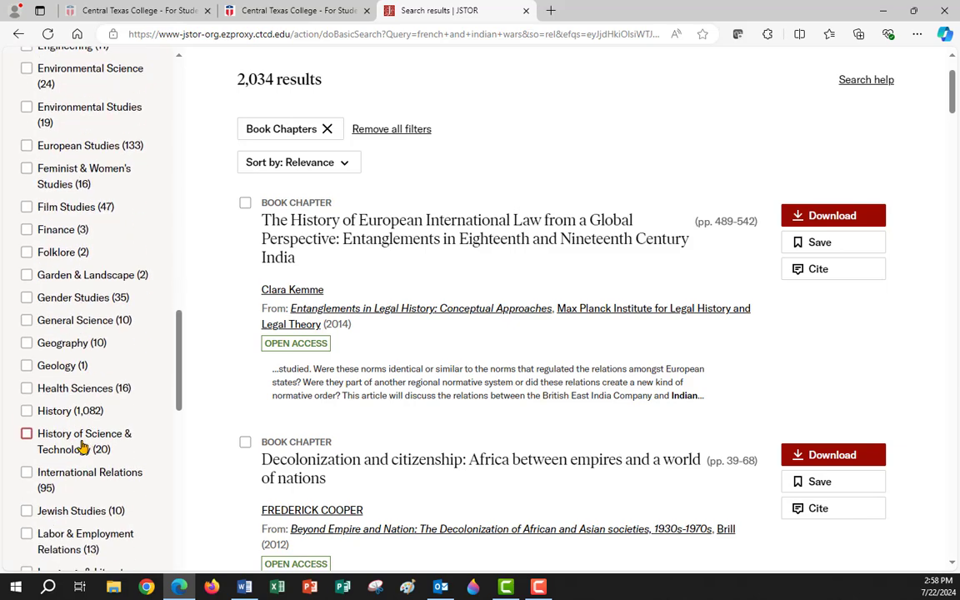
left_click(26, 412)
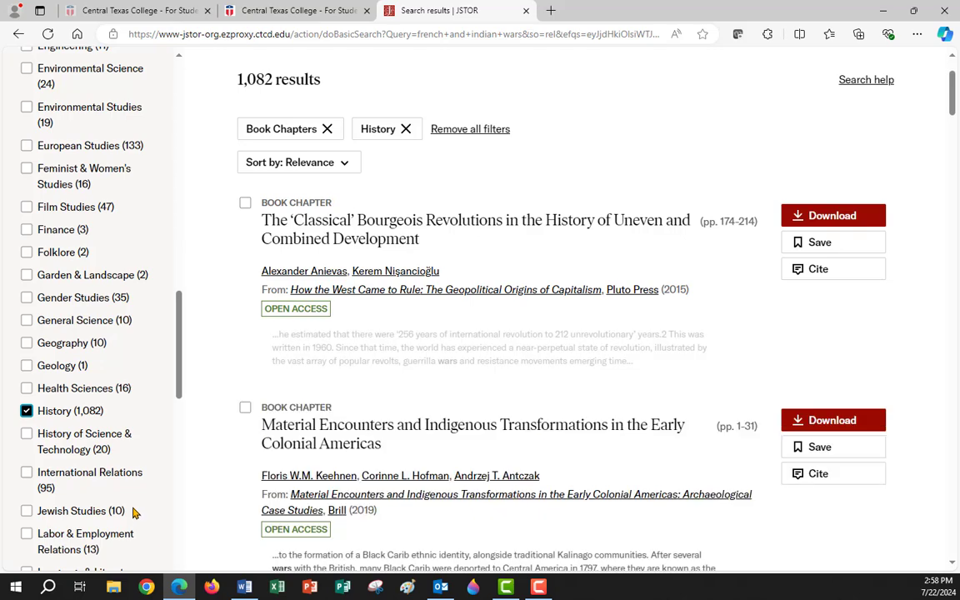
Show the language filter and narrow the History book chapters to English.
scroll(96, 376, "down", 5)
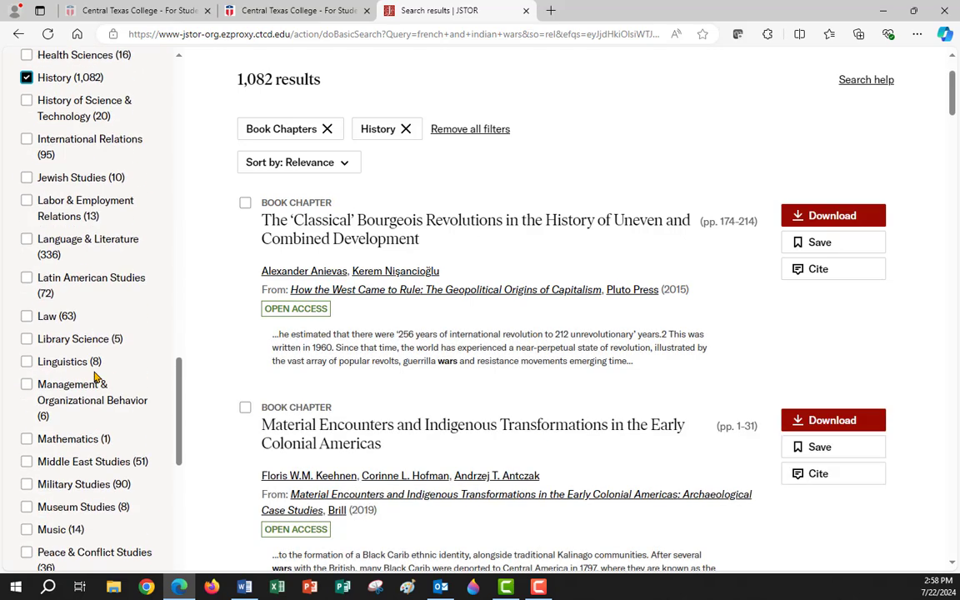
scroll(100, 447, "down", 3)
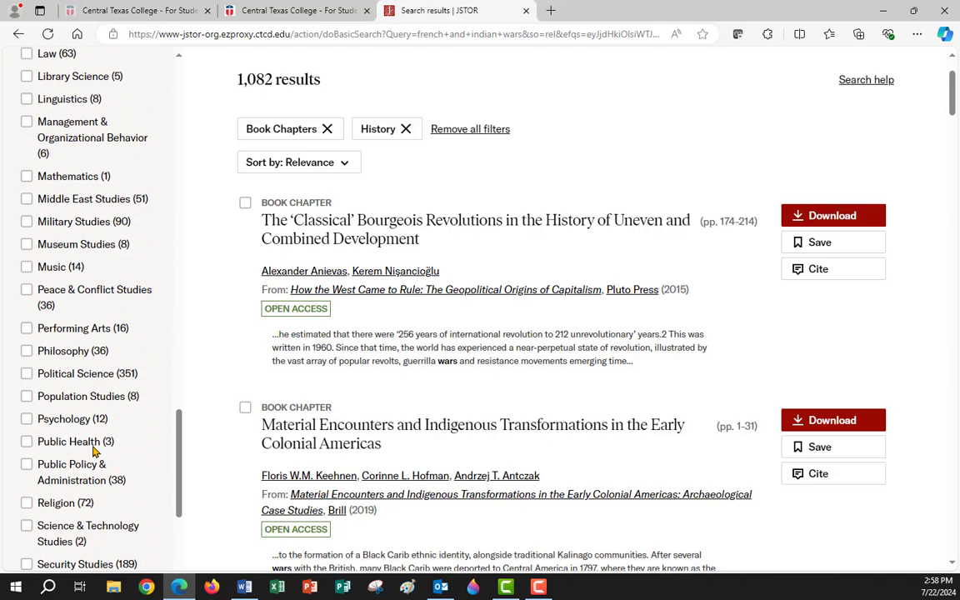
scroll(94, 450, "down", 2)
scroll(91, 446, "down", 1)
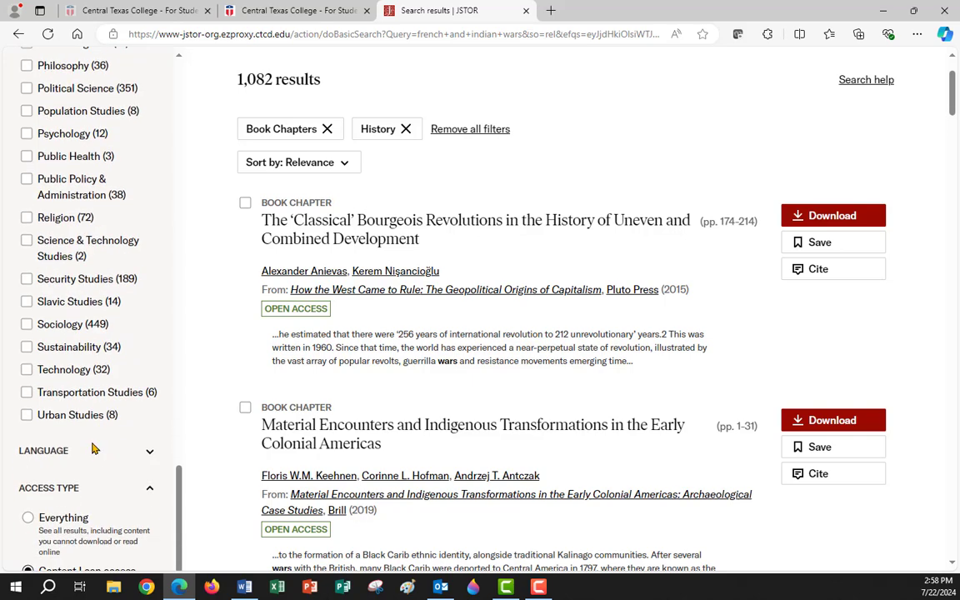
left_click(147, 440)
left_click(25, 467)
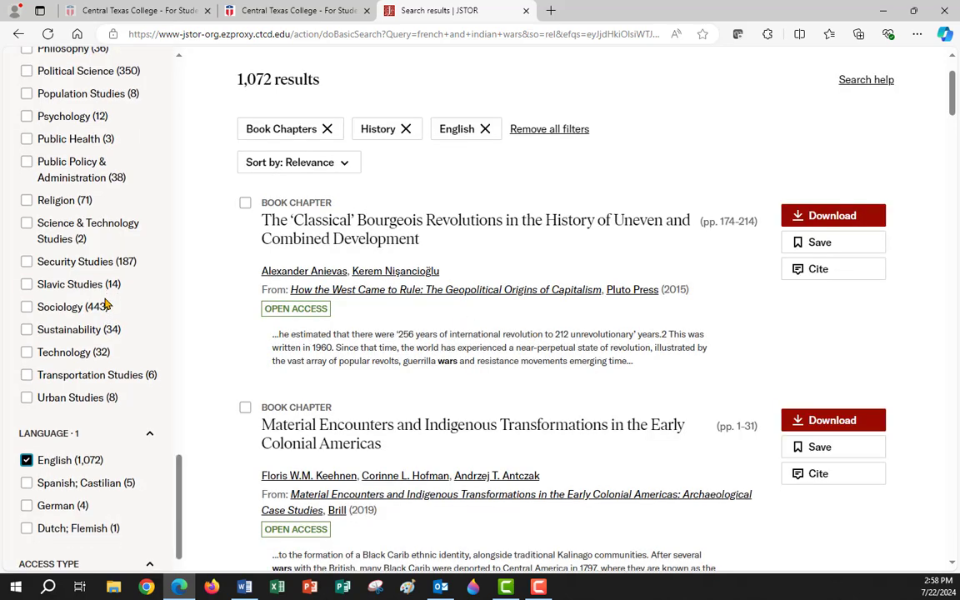
Open the book chapter "Material Encounters and Indigenous Transformations in the Early Colonial Americas" from the filtered results.
scroll(102, 308, "down", 3)
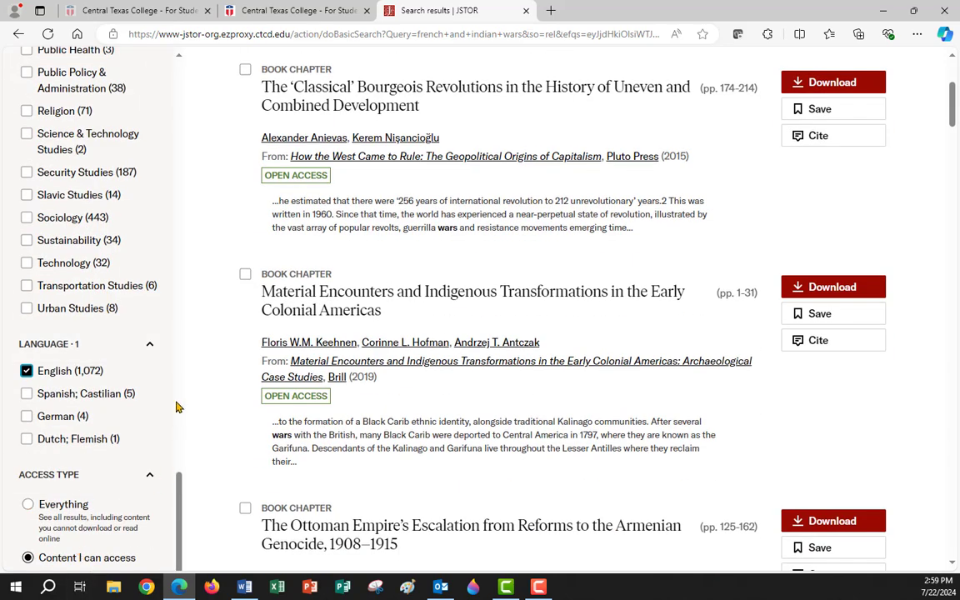
scroll(332, 338, "up", 3)
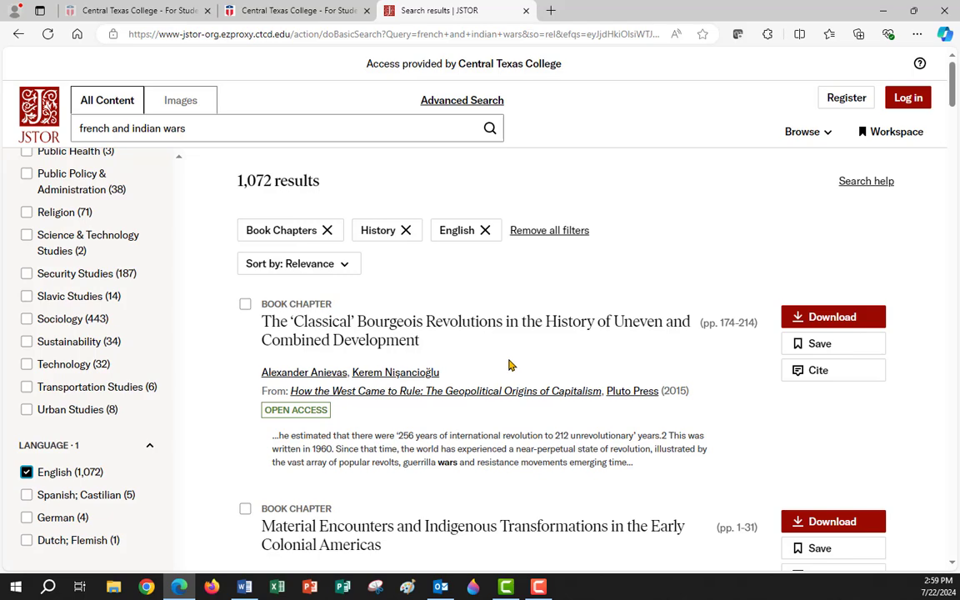
scroll(445, 448, "down", 3)
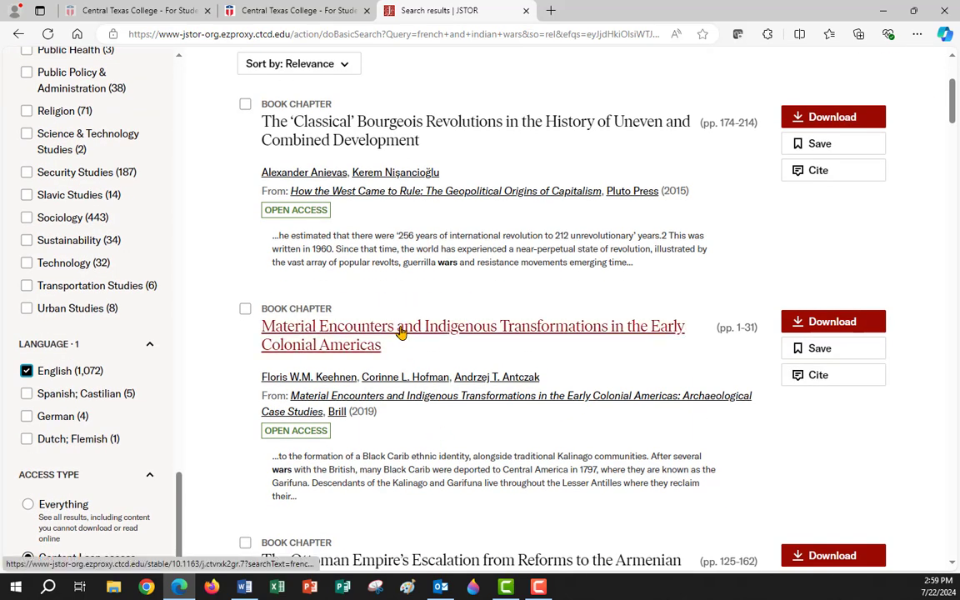
left_click(517, 336)
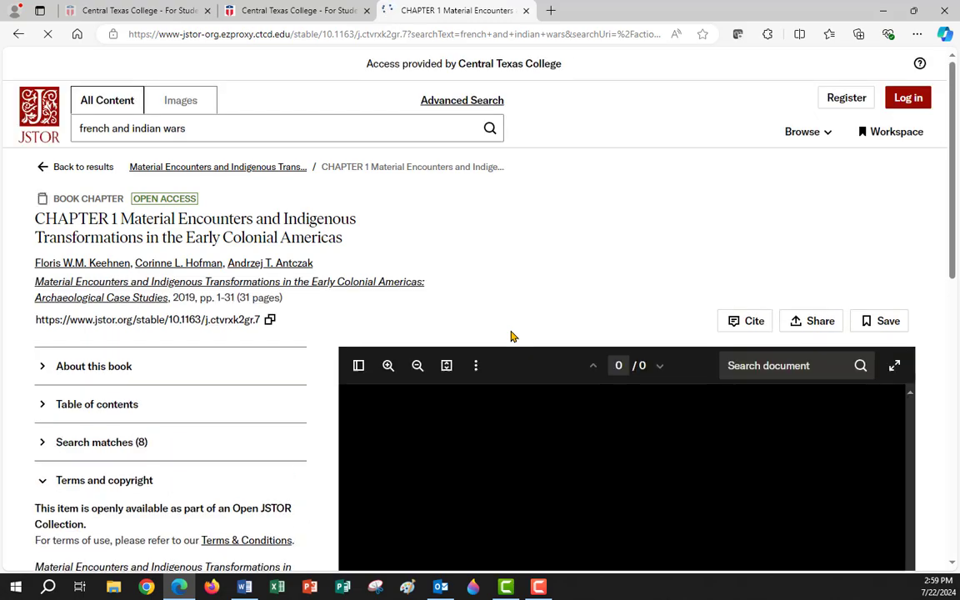
Look through the chapter's opening pages and activate the search within the document.
scroll(418, 477, "down", 15)
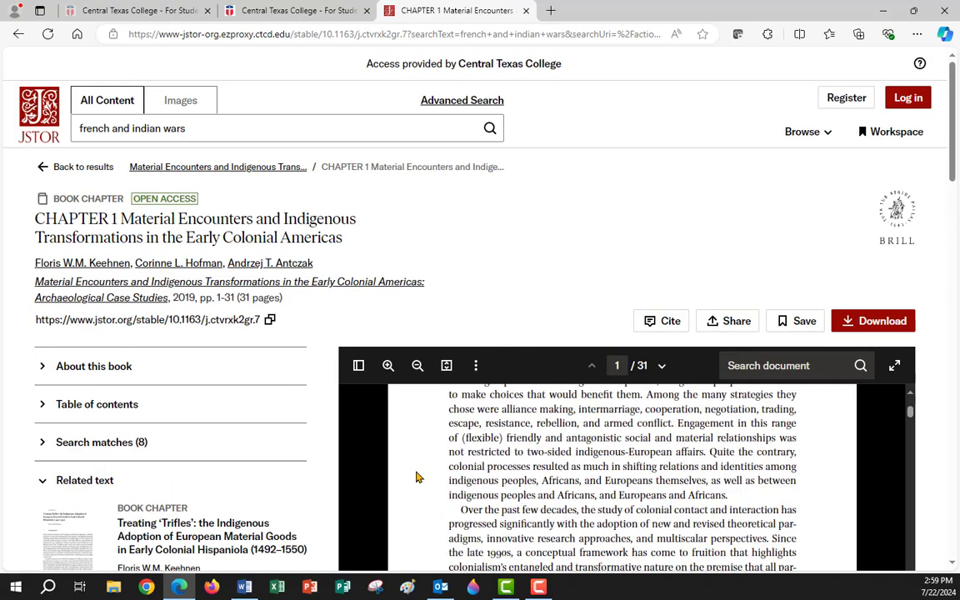
scroll(418, 476, "up", 10)
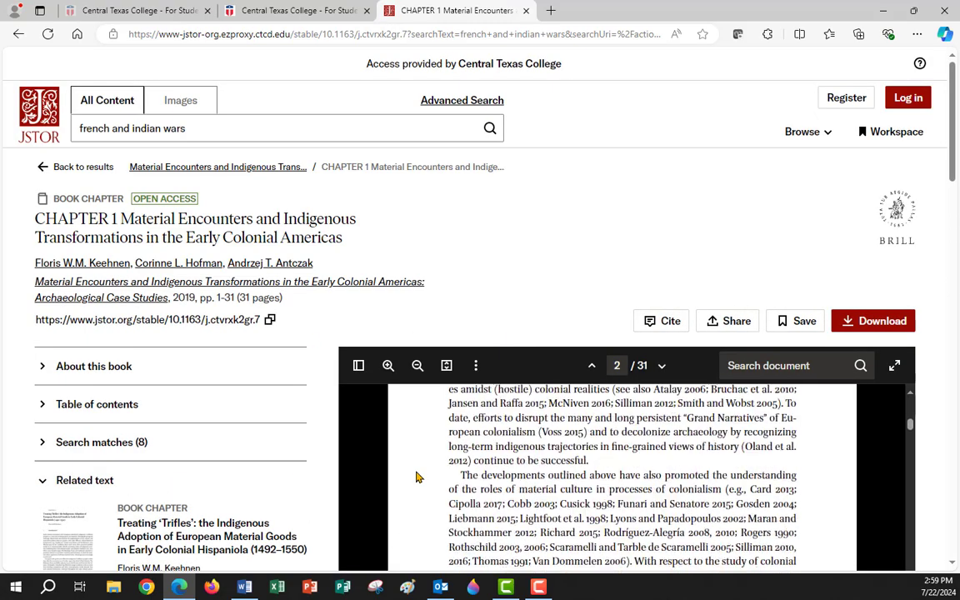
left_click(745, 367)
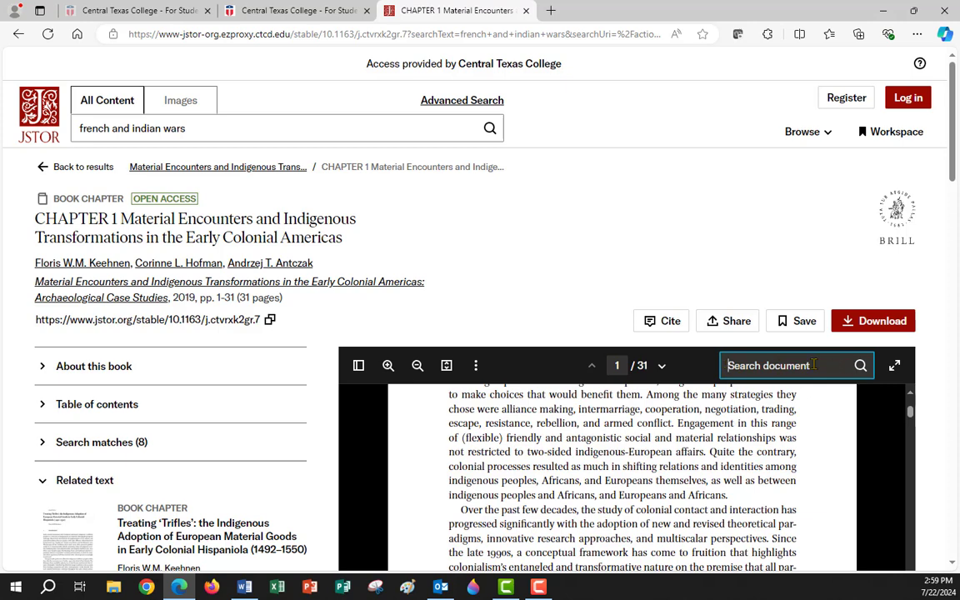
Copy the chapter's MLA citation, switch to Word and paste it above the "Virginia Troops" entry under Works Cited.
left_click(661, 322)
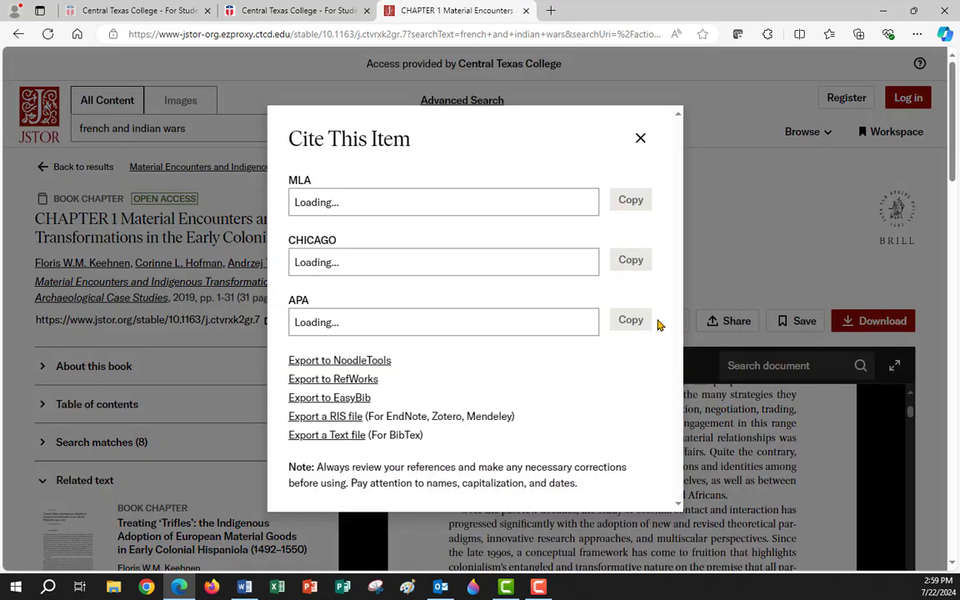
left_click(629, 154)
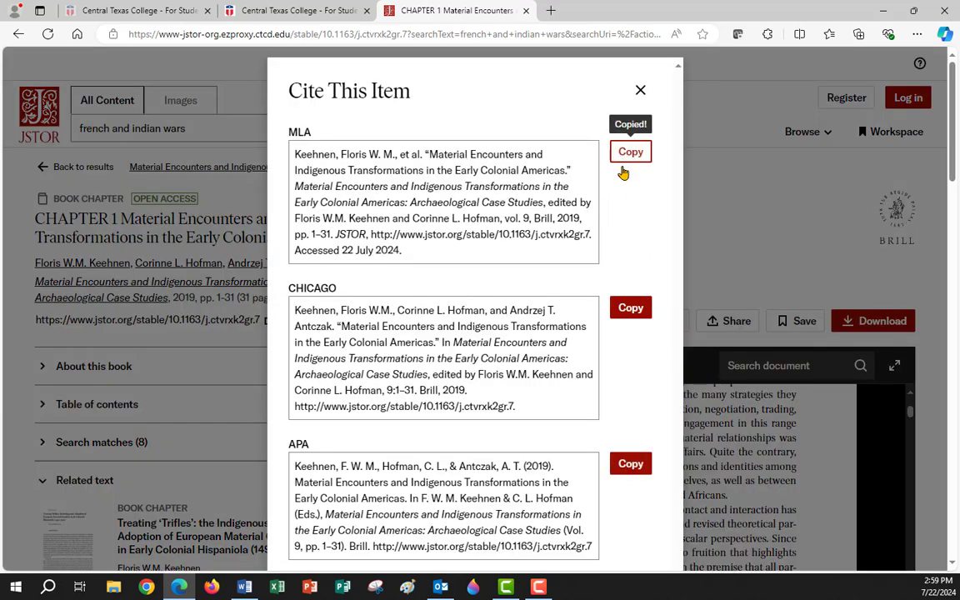
left_click(243, 588)
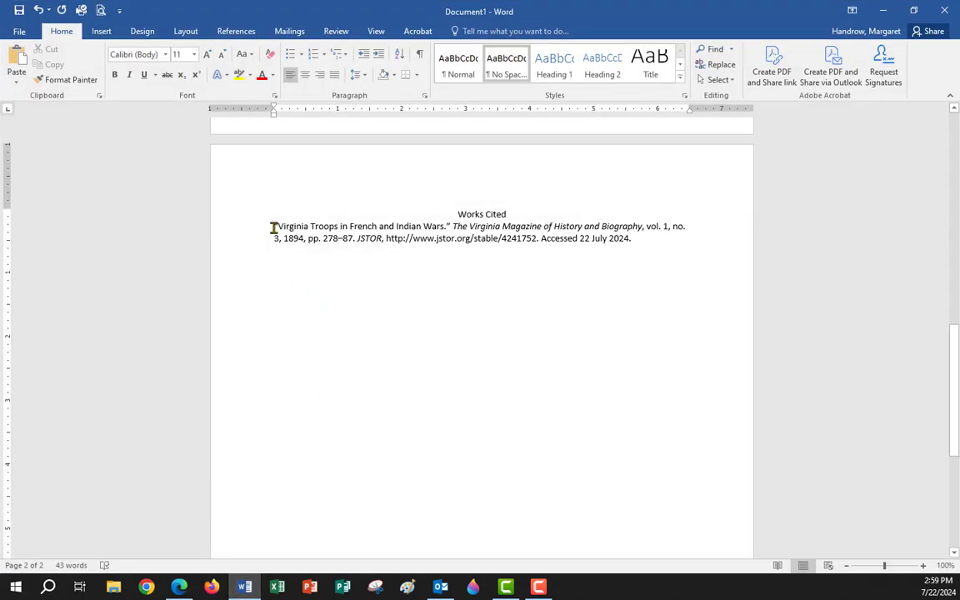
left_click(273, 227)
key("Return")
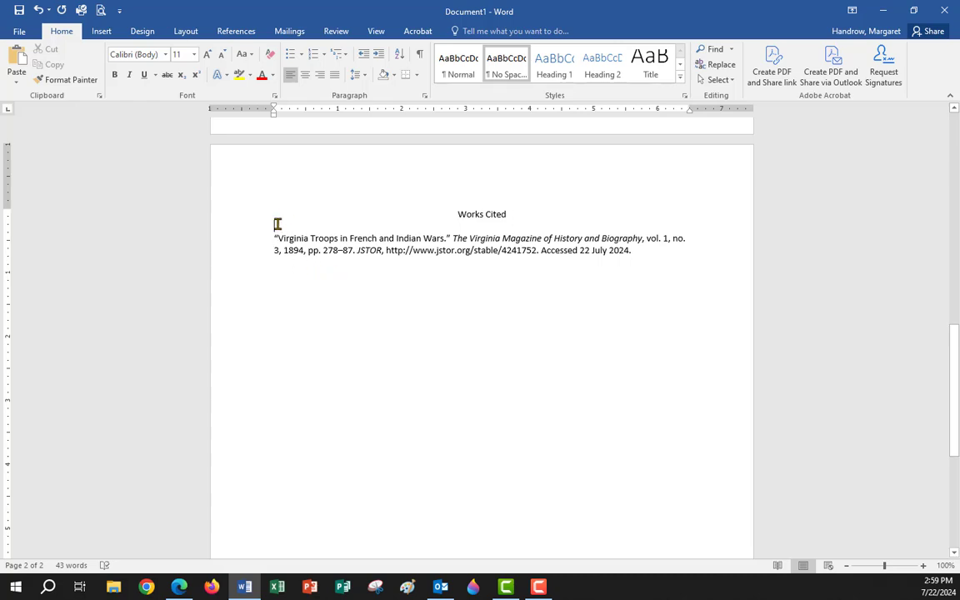
right_click(278, 226)
left_click(326, 284)
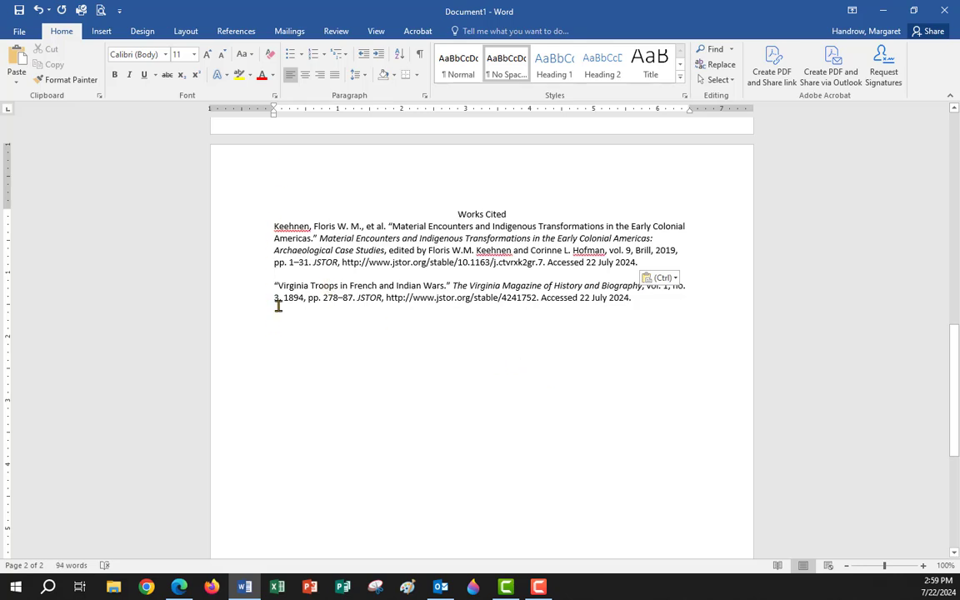
Add the two flagged surnames in the new citation to the dictionary and start a new line below the last entry.
right_click(287, 228)
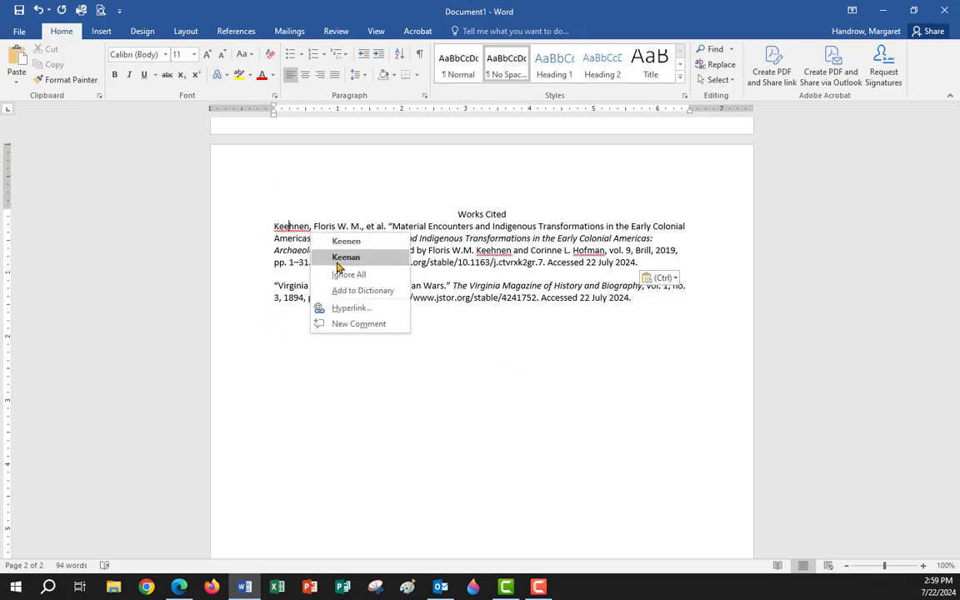
left_click(346, 293)
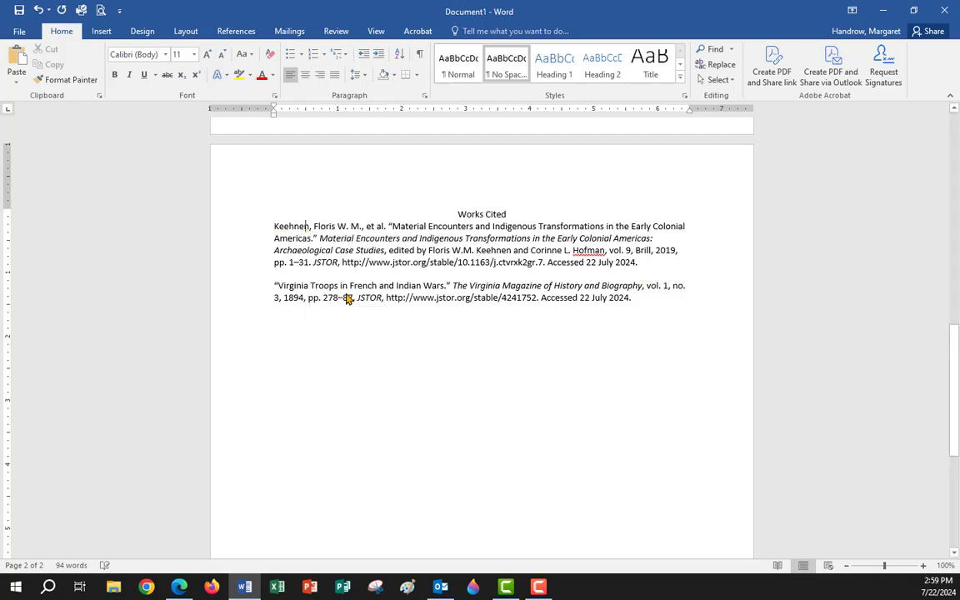
right_click(592, 247)
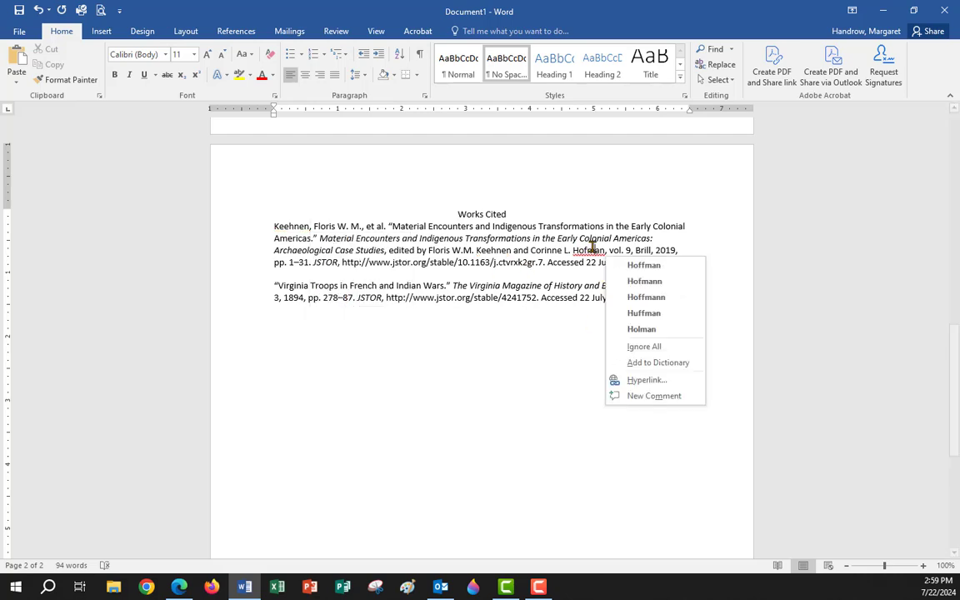
left_click(645, 365)
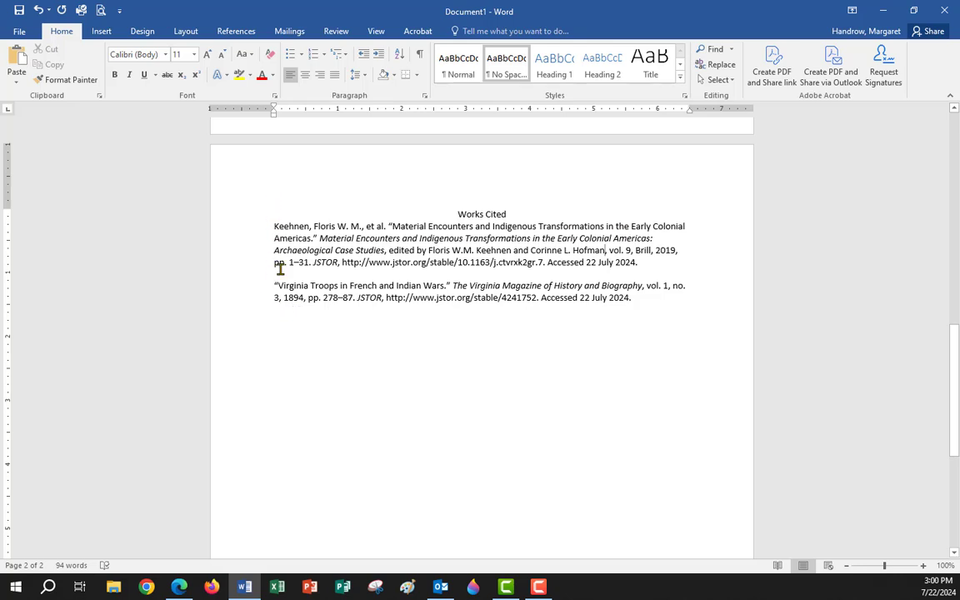
left_click(645, 295)
key("Return")
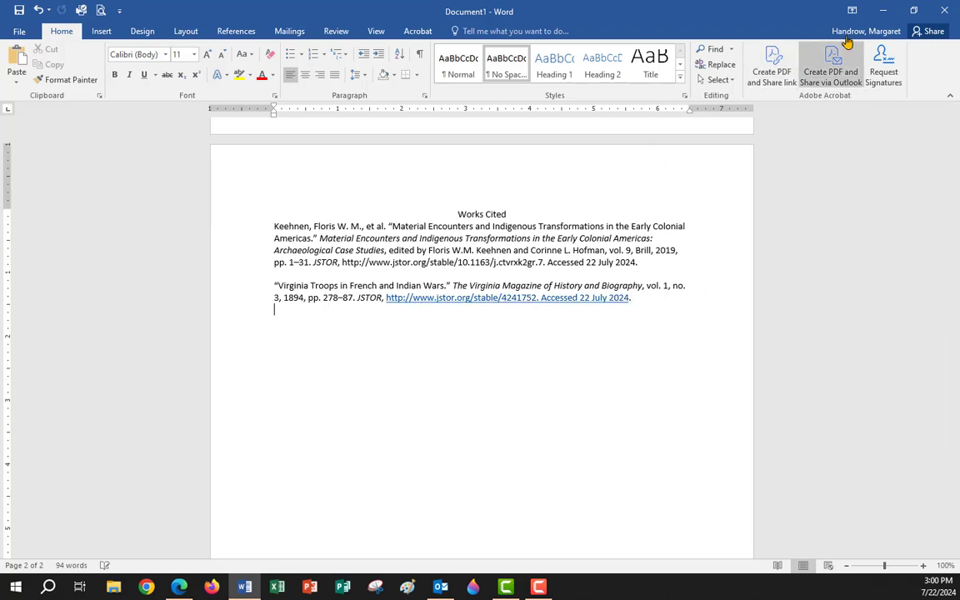
Return to the browser, close the citation window and close the JSTOR chapter to get back to the library's database list.
left_click(883, 10)
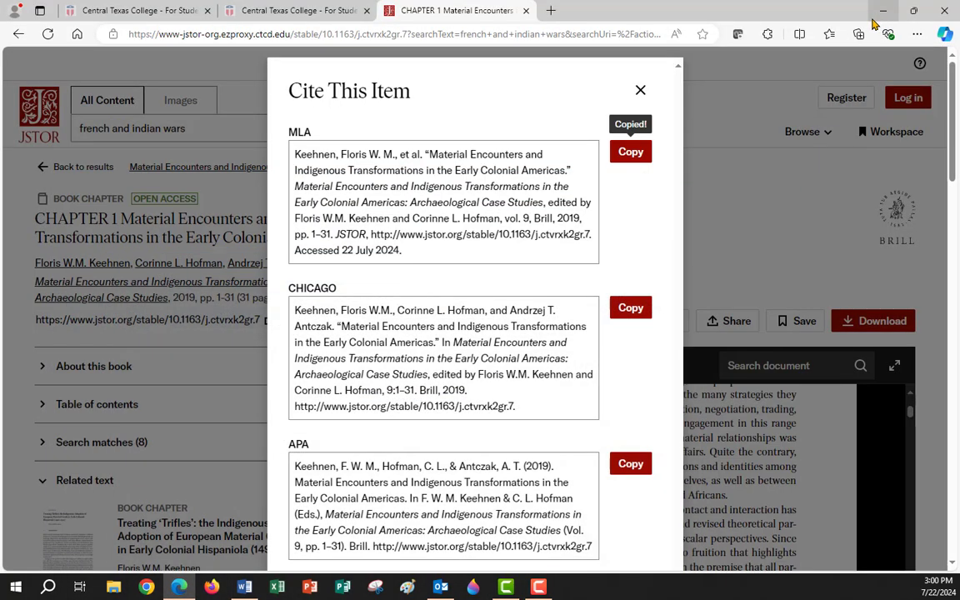
left_click(640, 90)
left_click(526, 10)
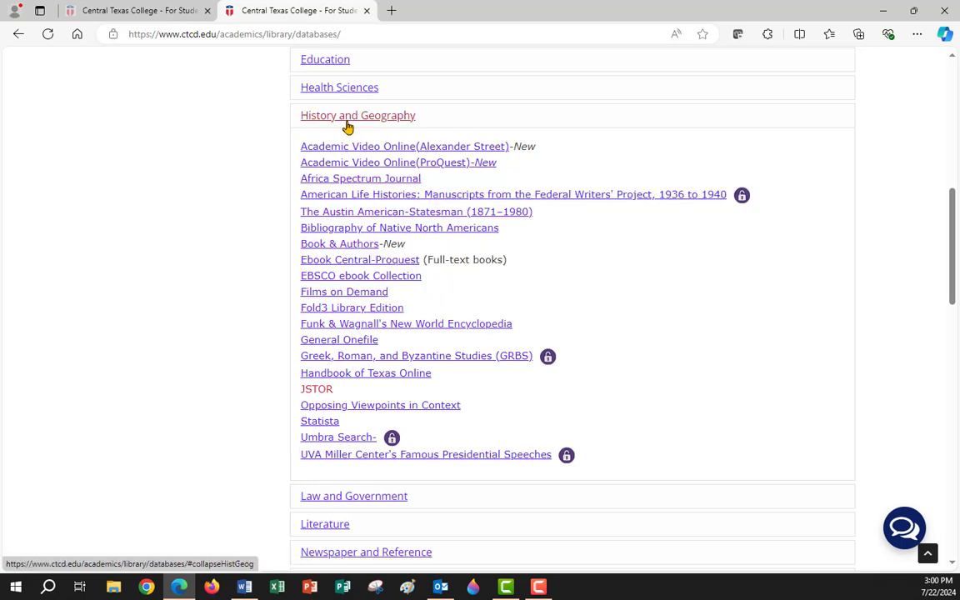
Open the Academic Video Online (Alexander Street) database from the History and Geography list and accept all cookies.
mouse_move(337, 153)
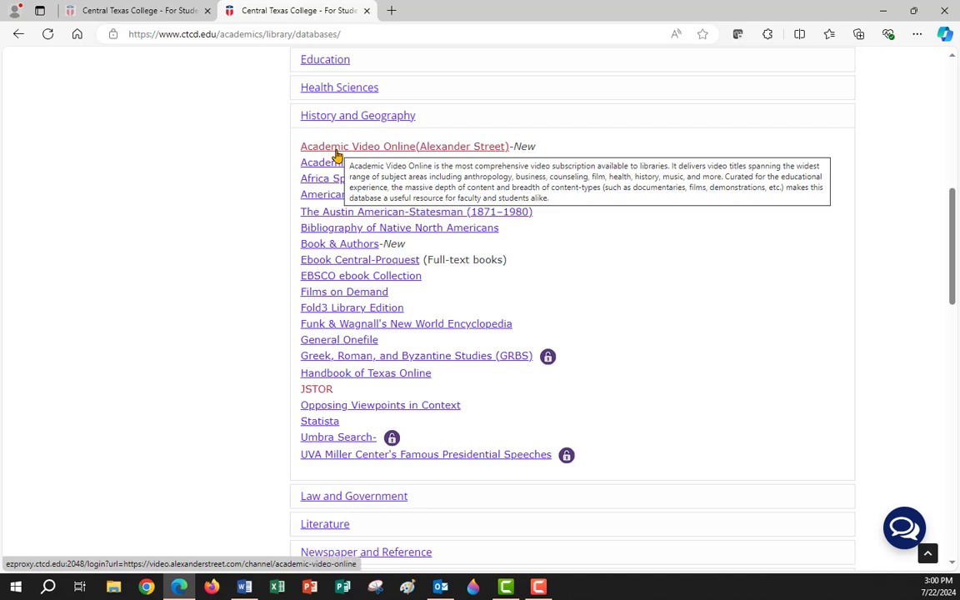
left_click(336, 153)
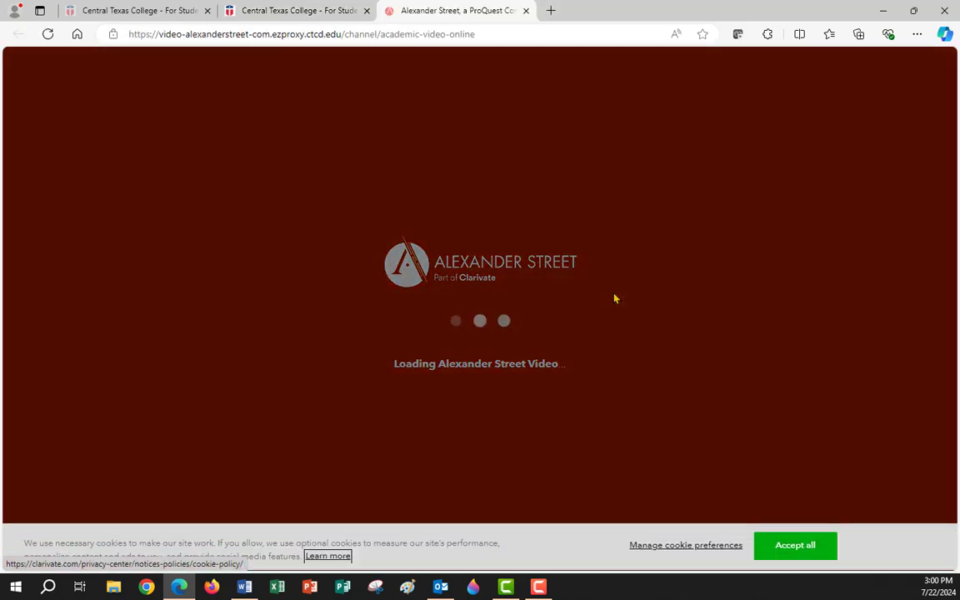
left_click(799, 555)
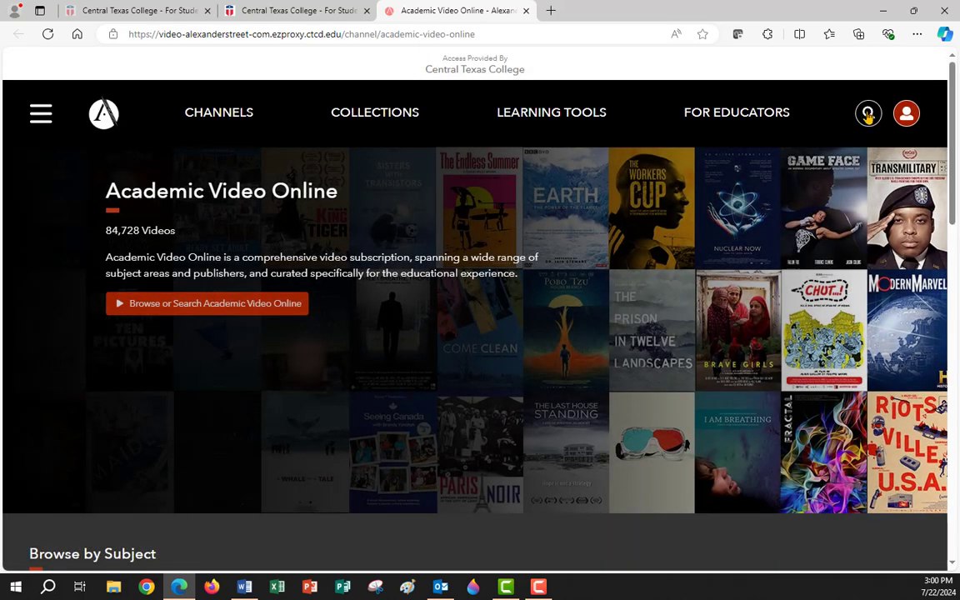
Search the current channel for the exact phrase "french and indian wars" in quotation marks.
left_click(867, 115)
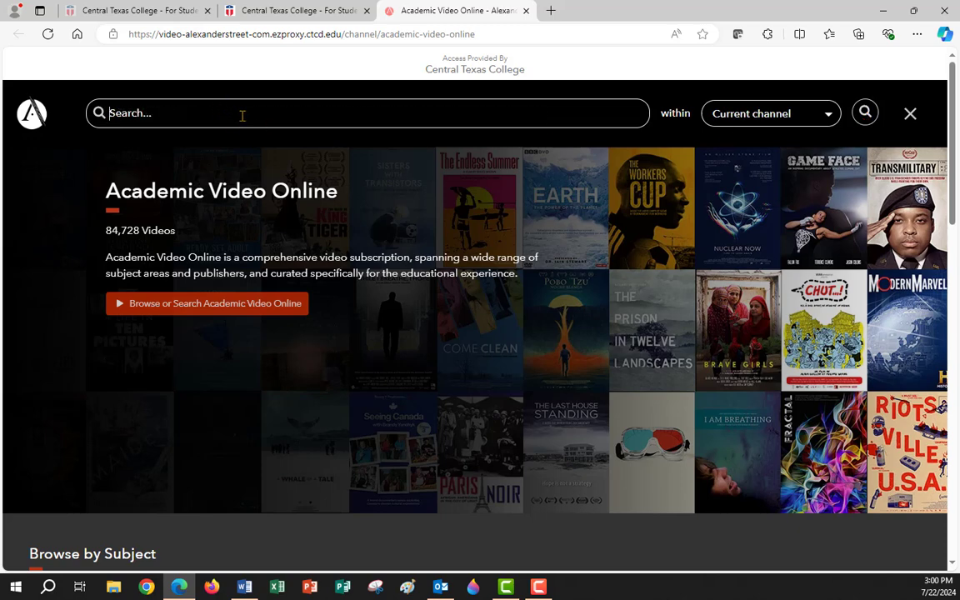
left_click(242, 115)
type("\"french and indian wars")
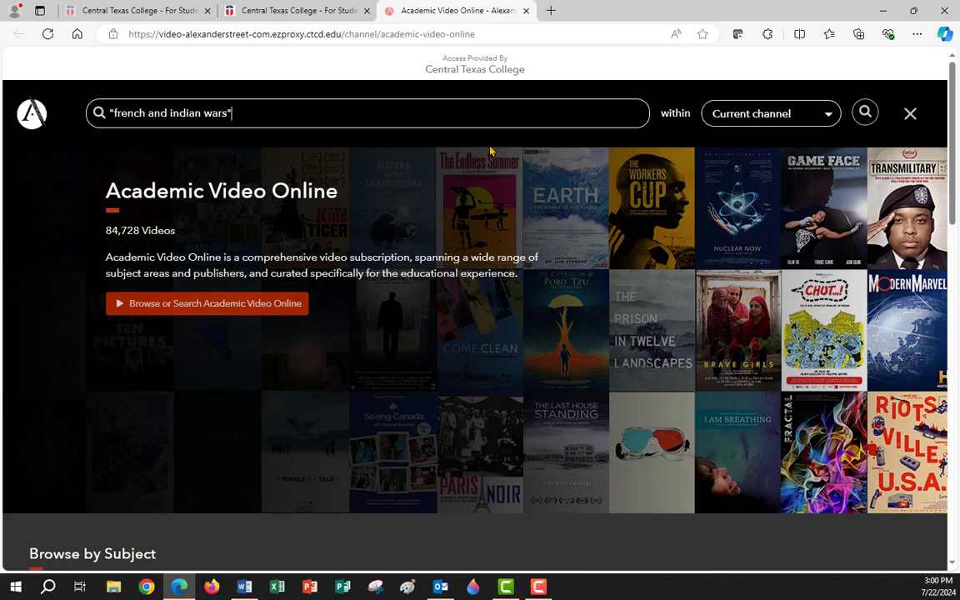
type("\"")
key("Return")
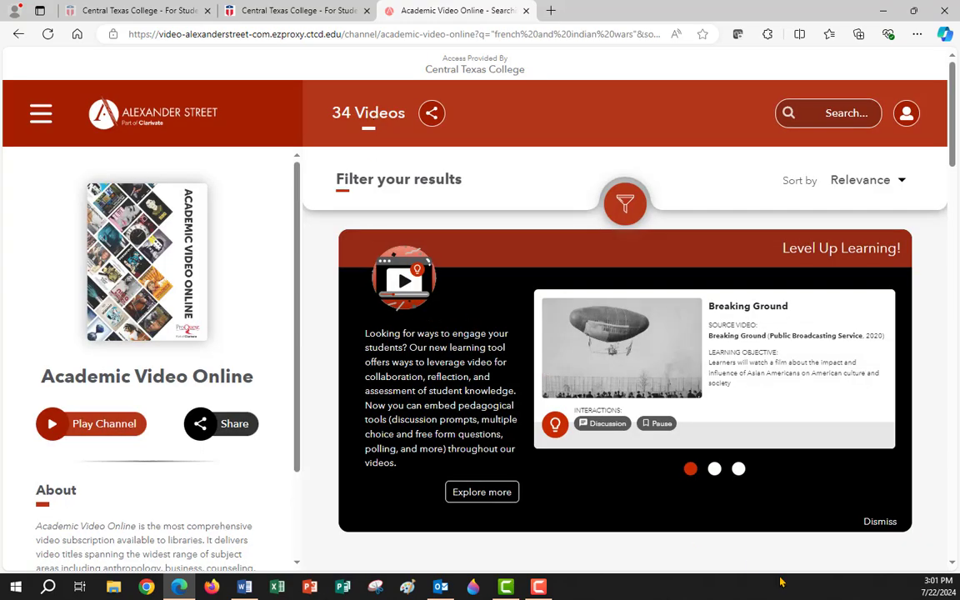
Open the video "Road To Revolution" from the search results and look through the related videos on its page.
scroll(526, 478, "down", 4)
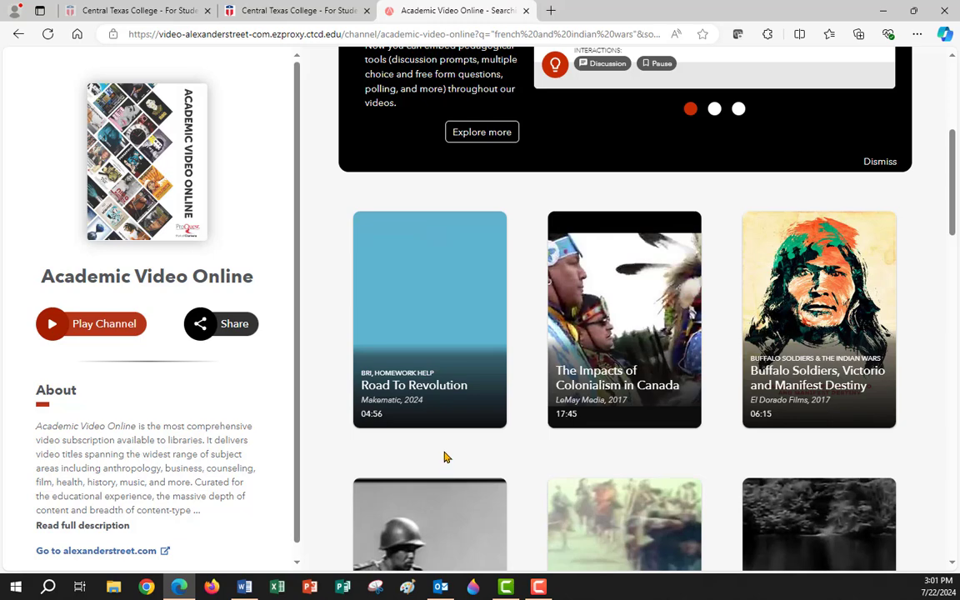
left_click(387, 385)
scroll(457, 211, "down", 2)
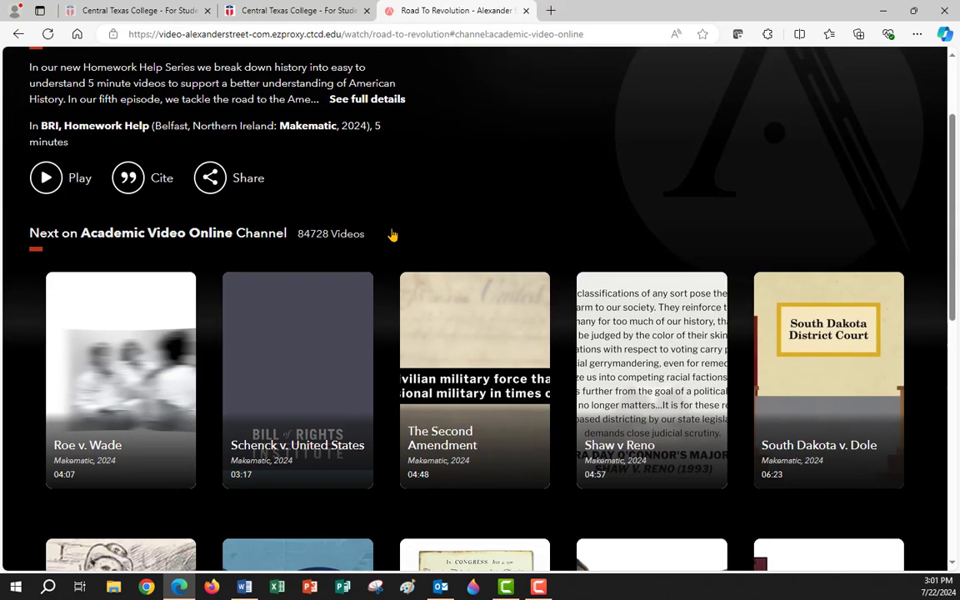
scroll(514, 196, "down", 3)
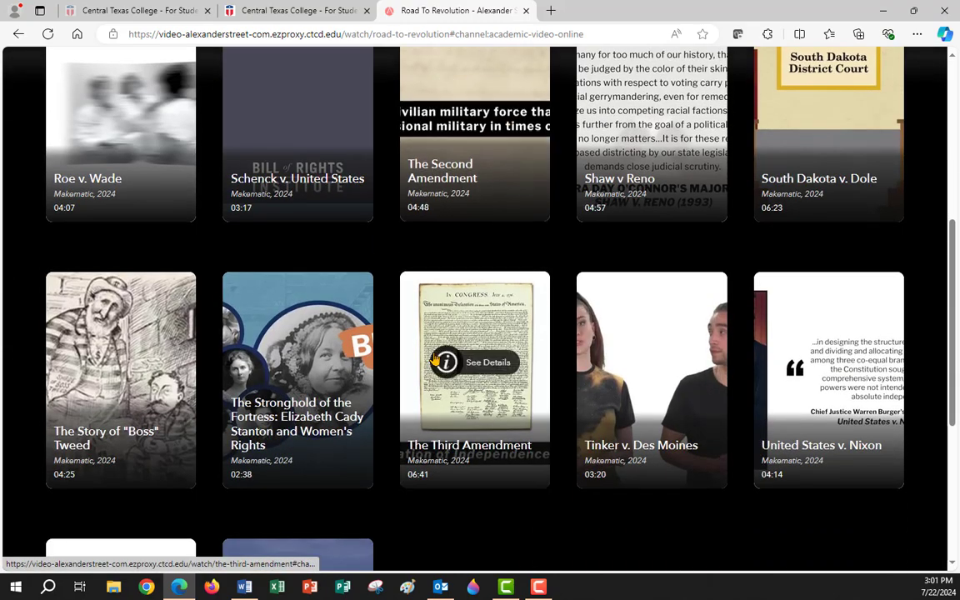
scroll(499, 383, "down", 2)
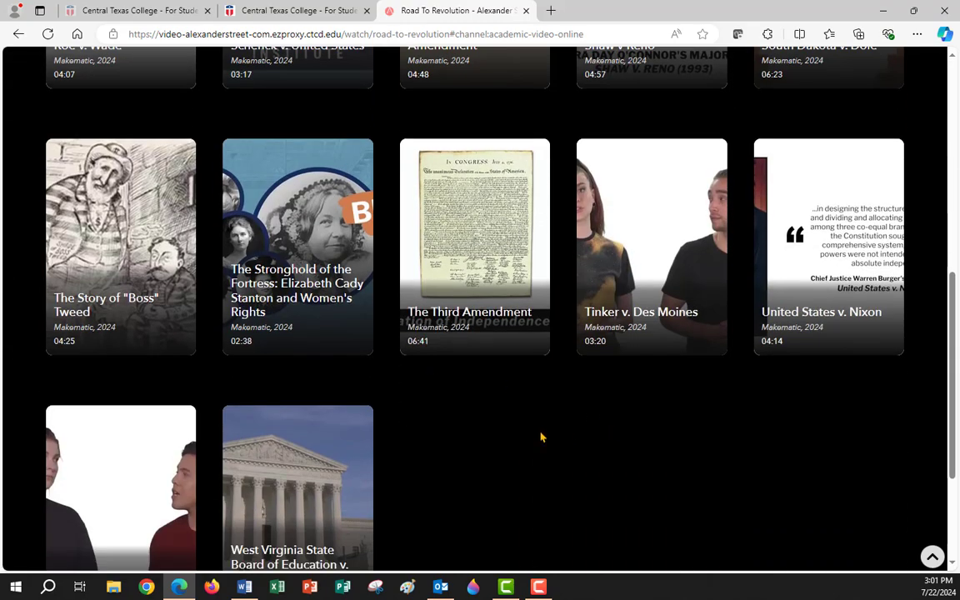
scroll(539, 430, "down", 2)
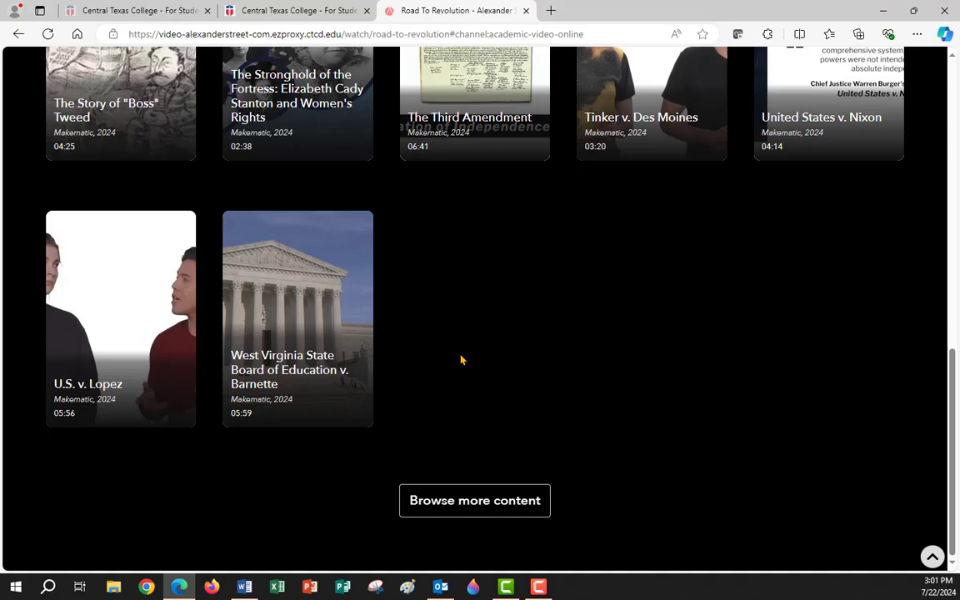
scroll(463, 360, "up", 6)
scroll(313, 343, "up", 2)
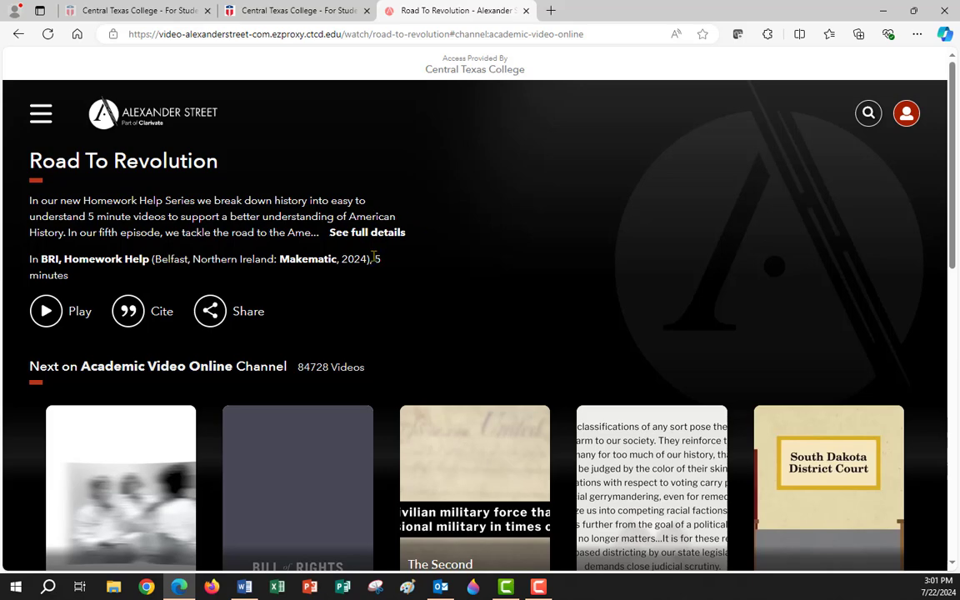
Look through the related videos below "Road To Revolution" and return to the Academic Video Online channel page.
scroll(374, 258, "down", 2)
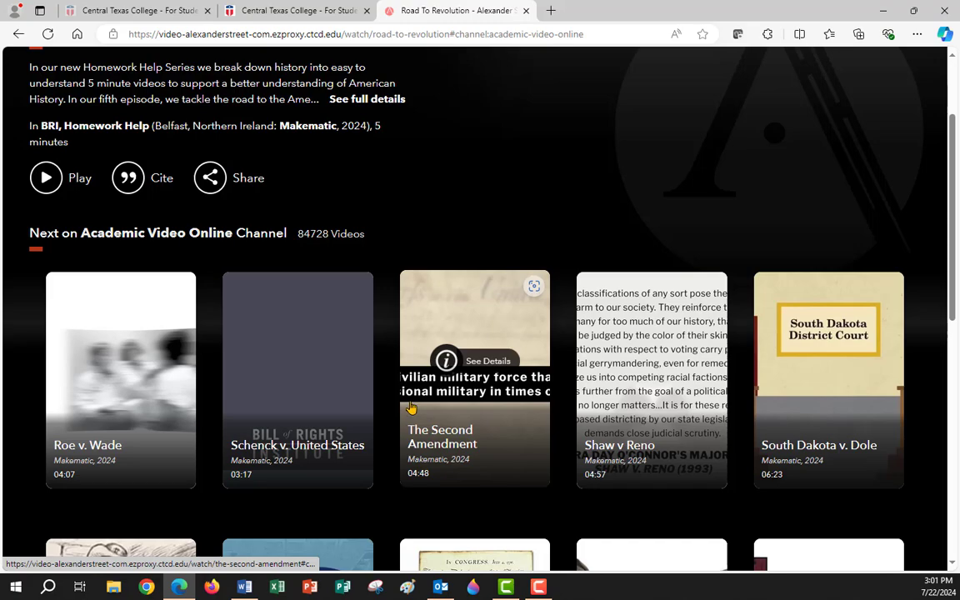
scroll(410, 408, "down", 3)
scroll(408, 400, "down", 3)
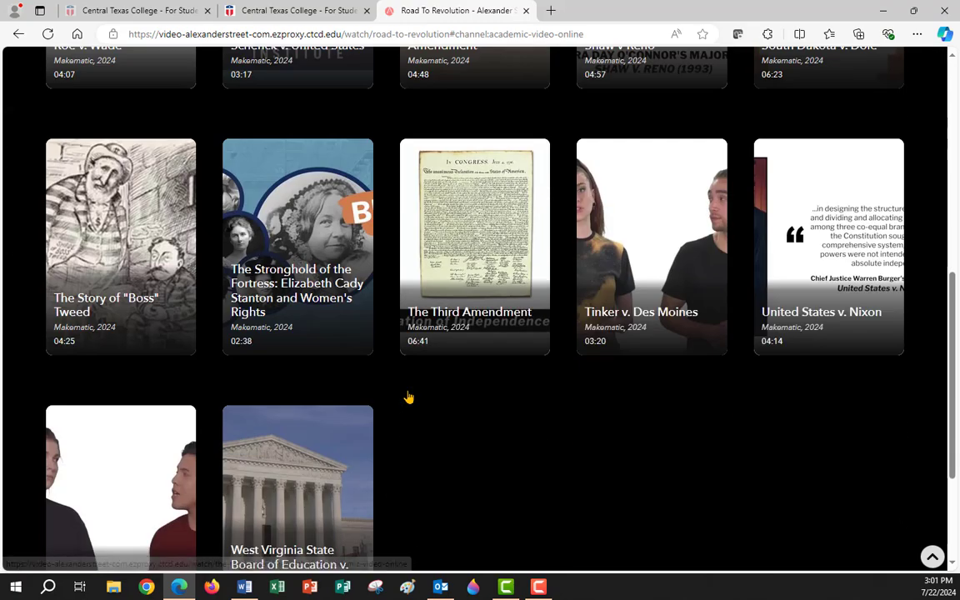
scroll(541, 439, "up", 2)
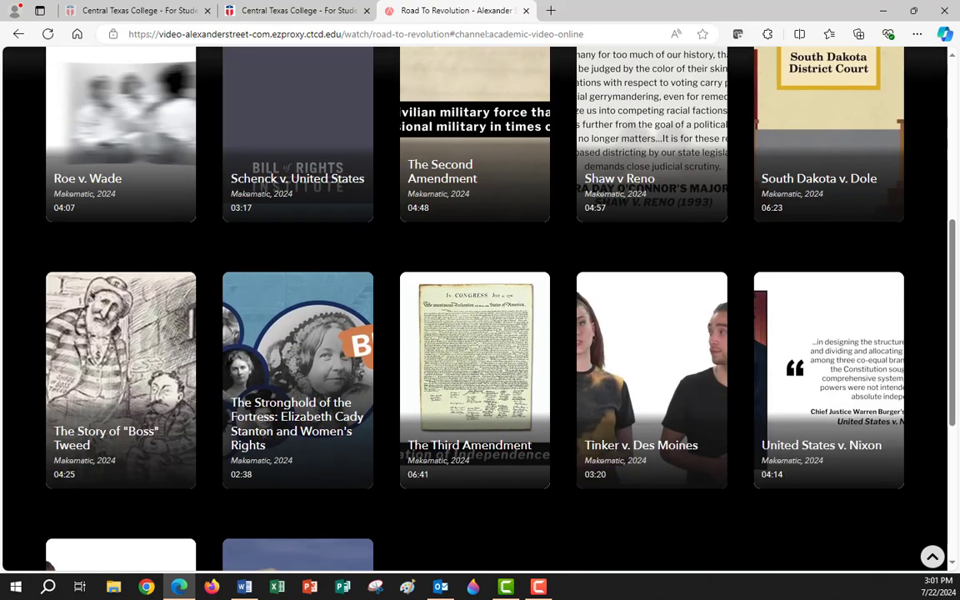
left_click(18, 35)
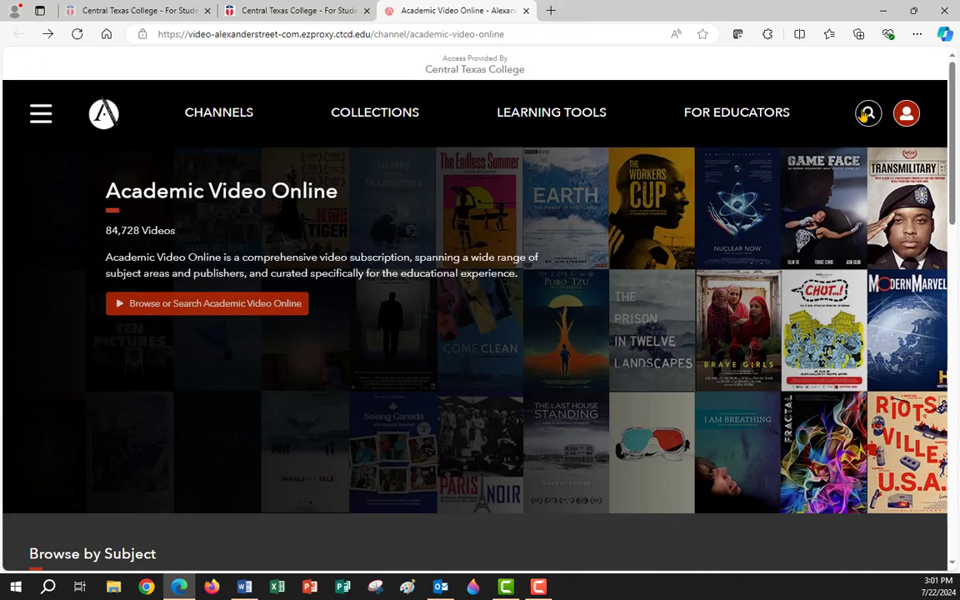
Search the current channel for french indian wars without quotation marks.
left_click(869, 115)
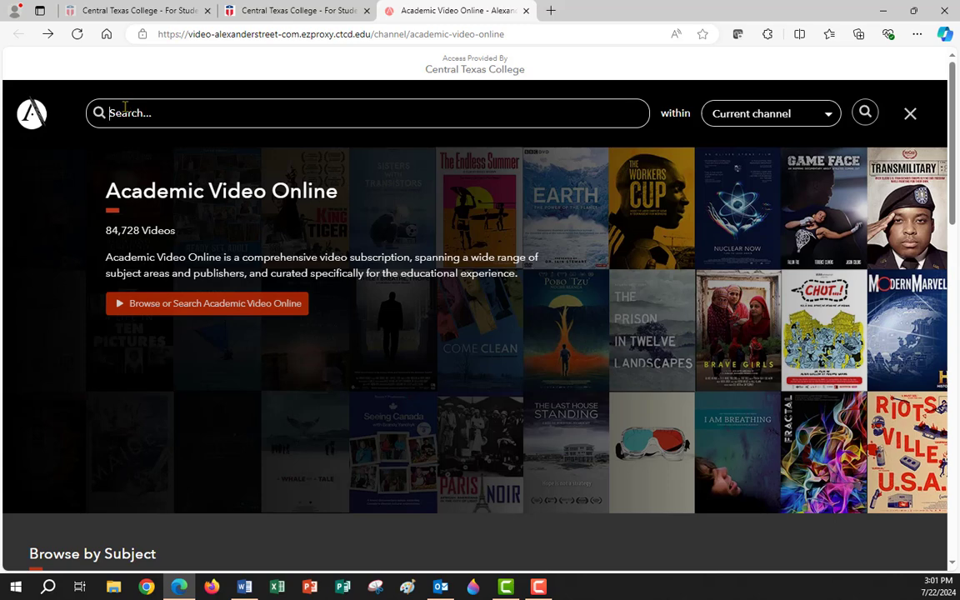
type("french")
type("indian wars")
key("Return")
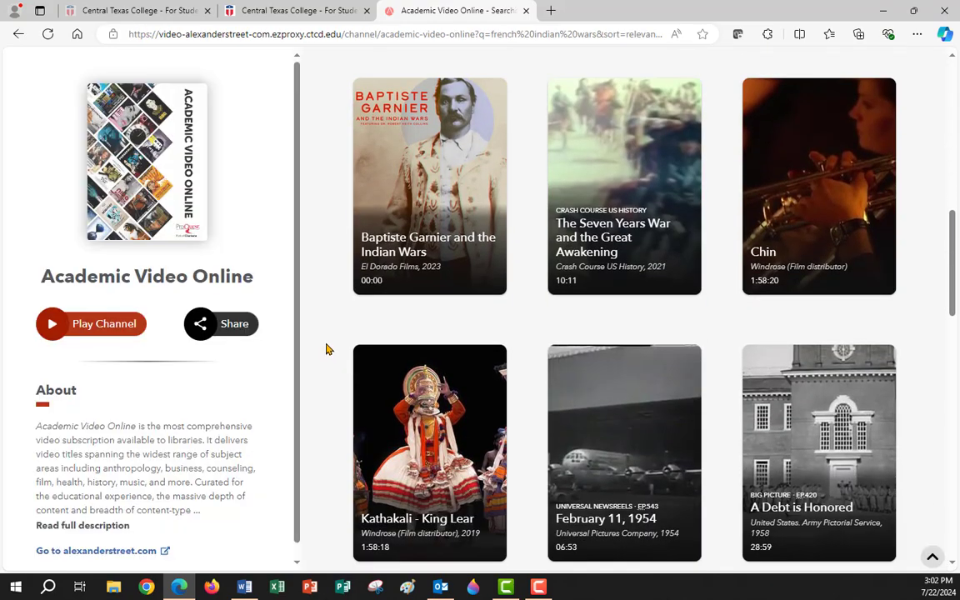
Examine the video search results for titles relevant to the French and Indian Wars period.
scroll(326, 348, "down", 4)
mouse_move(405, 353)
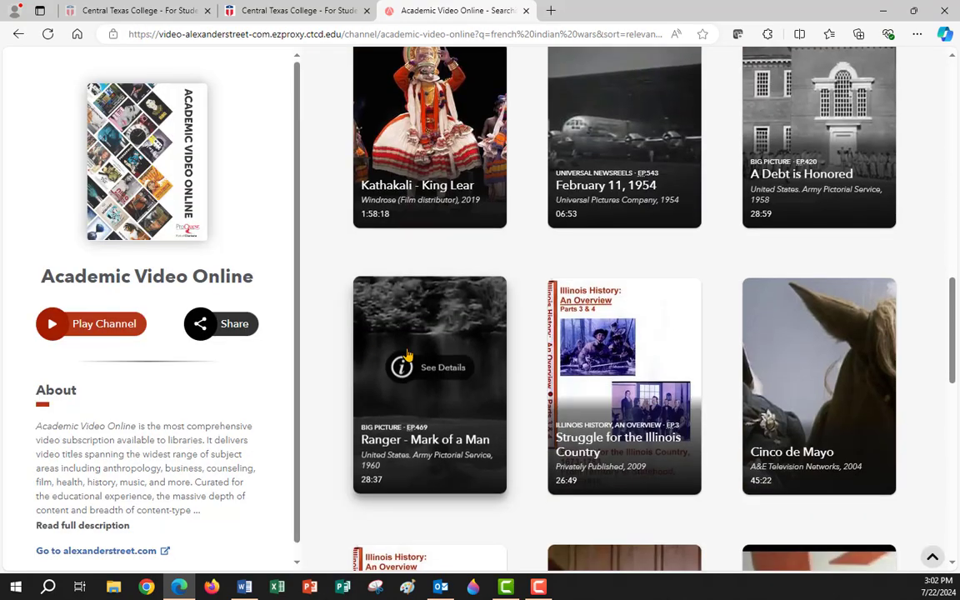
scroll(407, 354, "down", 2)
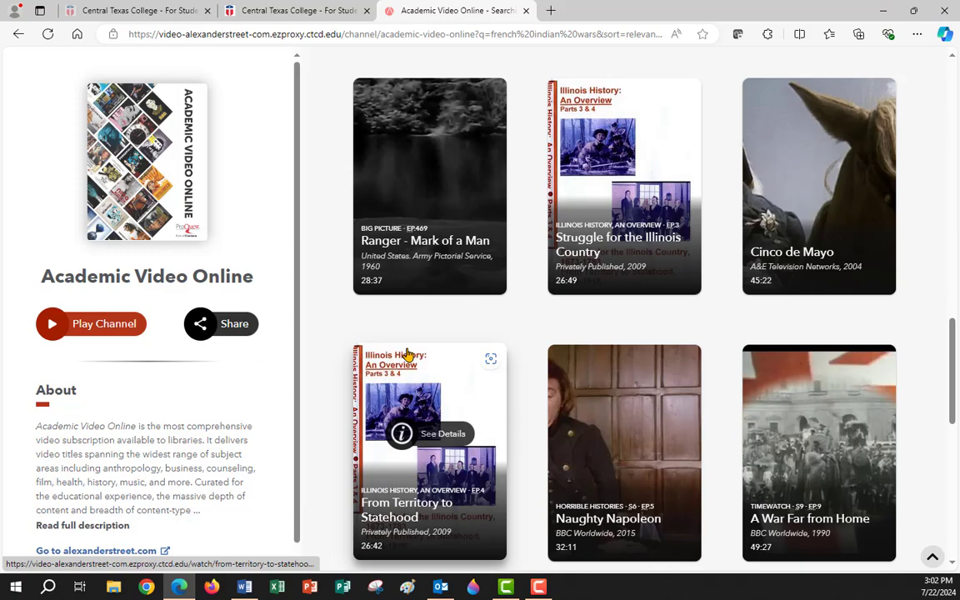
scroll(407, 354, "down", 4)
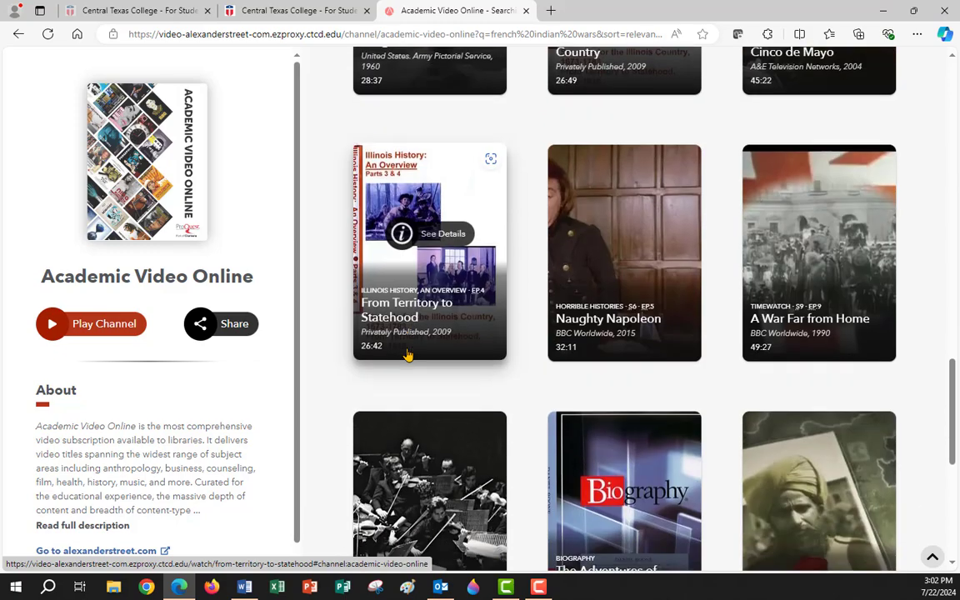
scroll(408, 354, "down", 2)
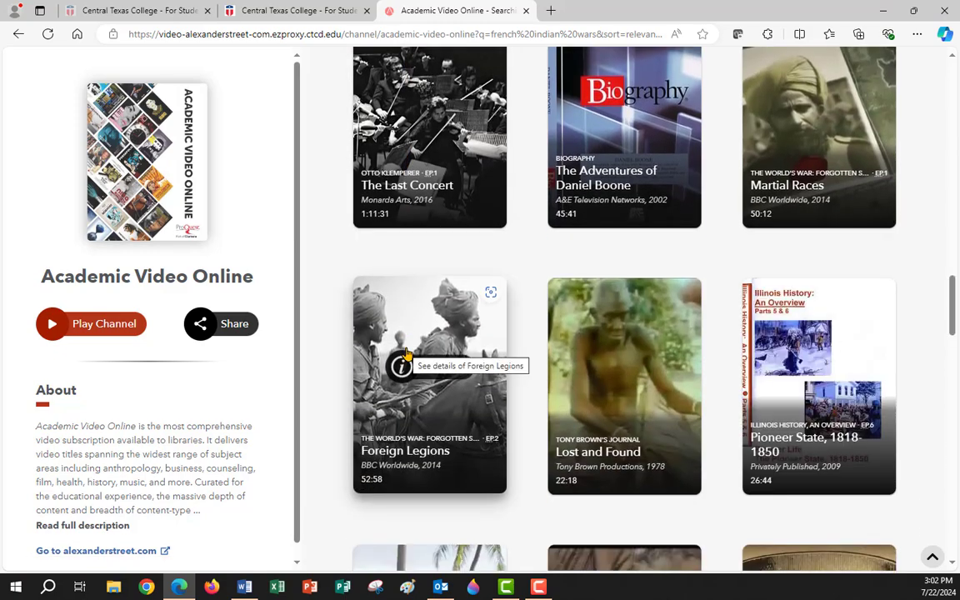
scroll(407, 354, "down", 2)
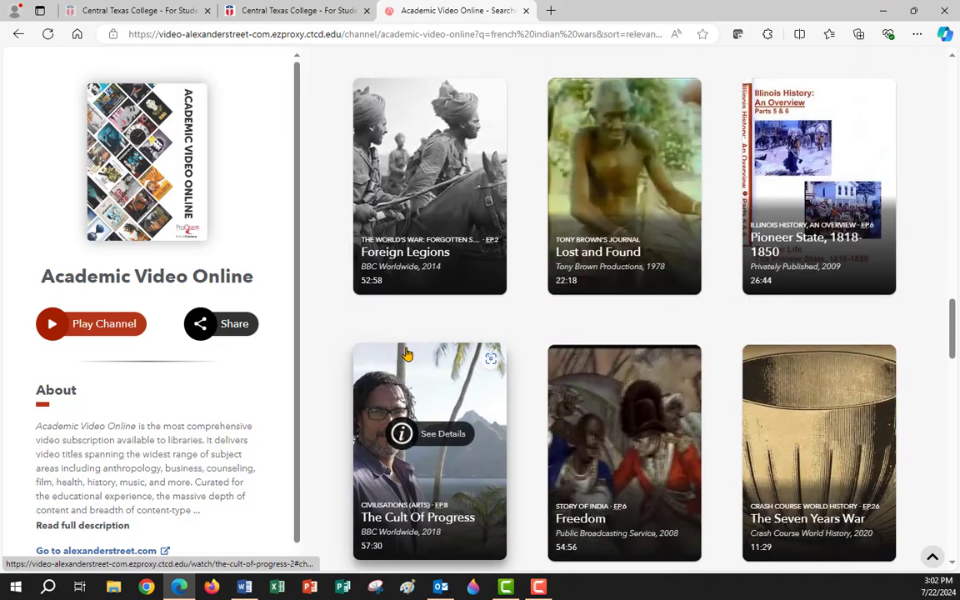
scroll(407, 355, "down", 1)
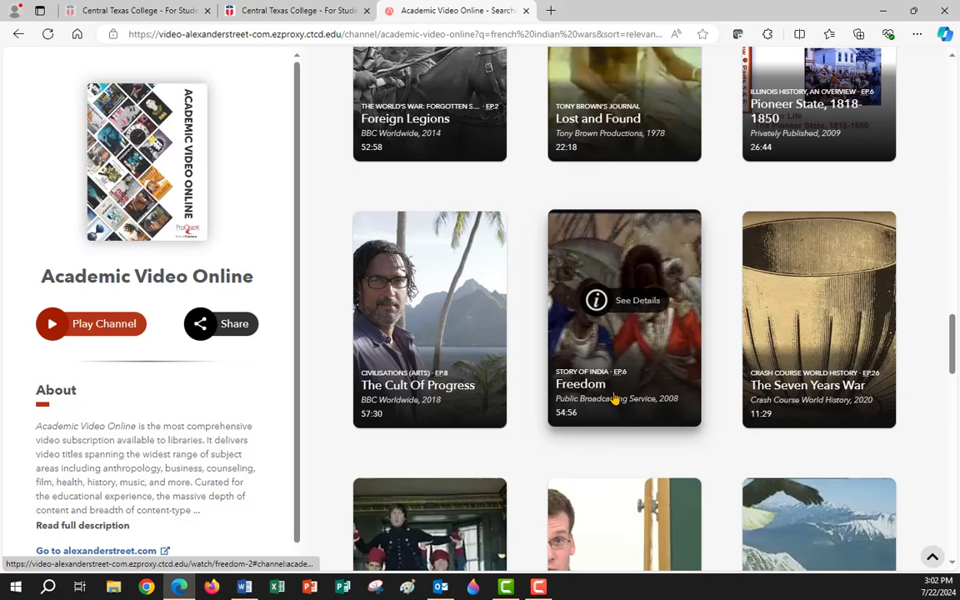
scroll(613, 408, "down", 2)
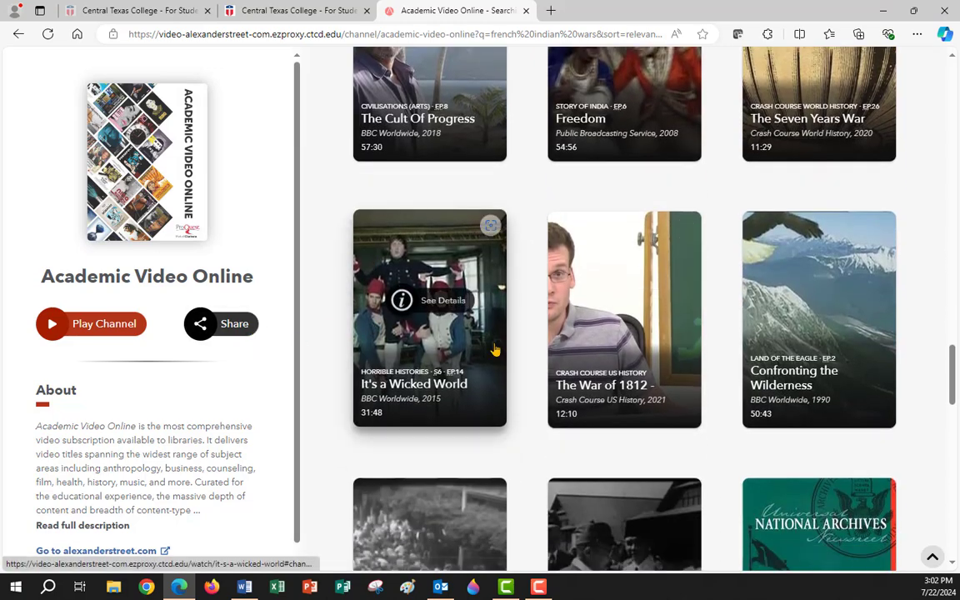
scroll(492, 349, "down", 2)
scroll(492, 350, "down", 2)
scroll(493, 350, "down", 2)
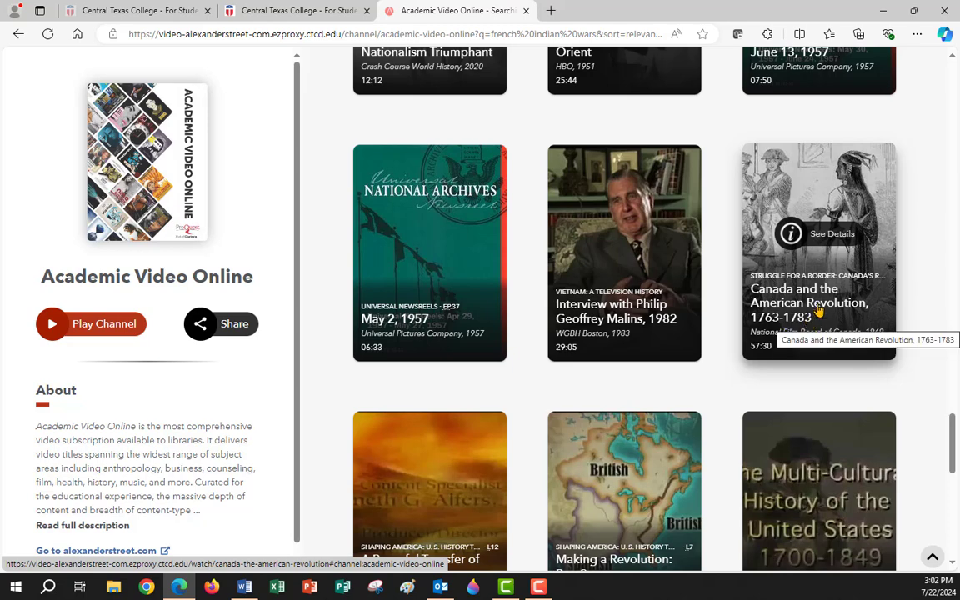
scroll(821, 309, "down", 1)
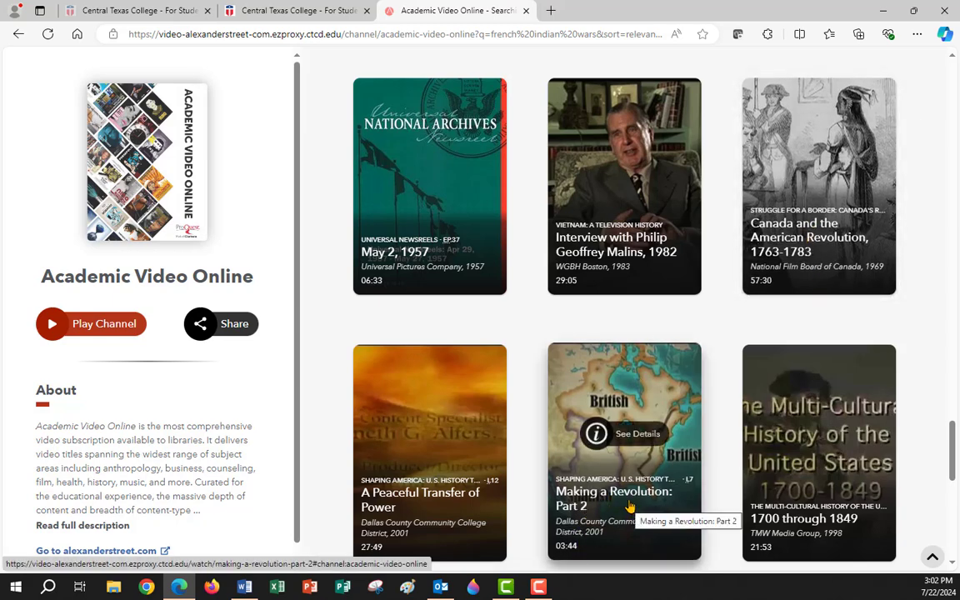
Open the video "Canada and the American Revolution, 1763-1783" in the player and display its transcript.
left_click(800, 229)
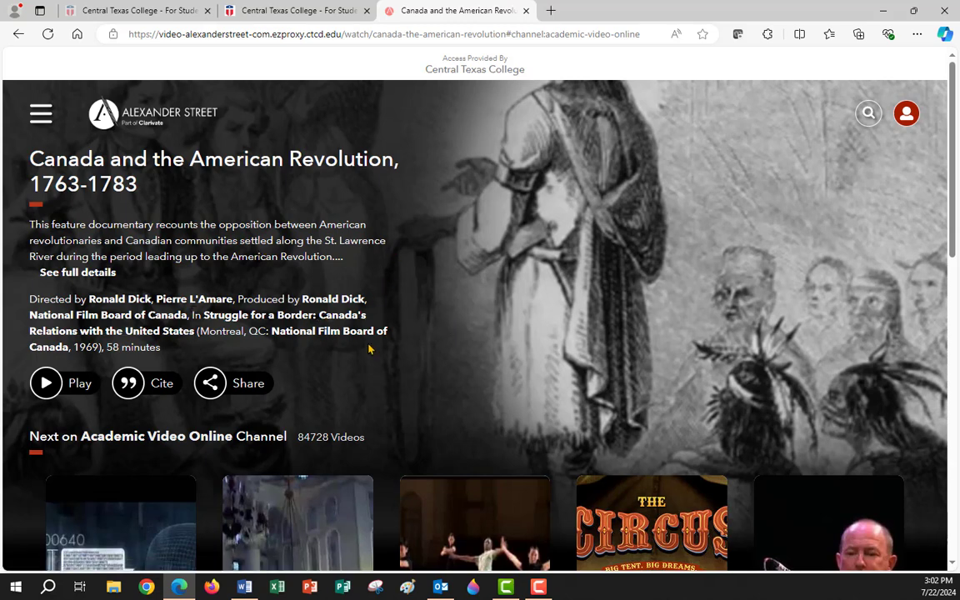
scroll(370, 349, "down", 1)
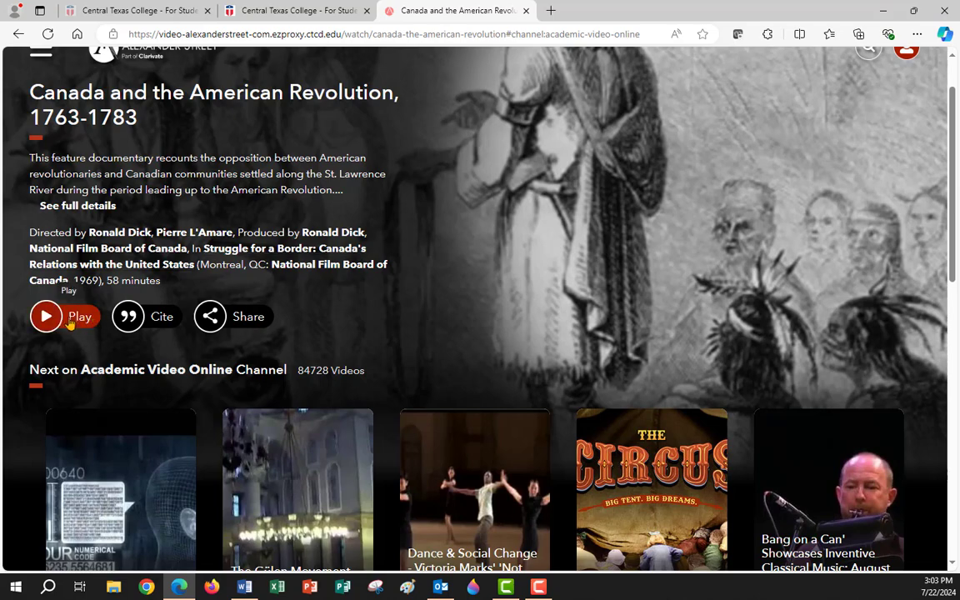
left_click(71, 318)
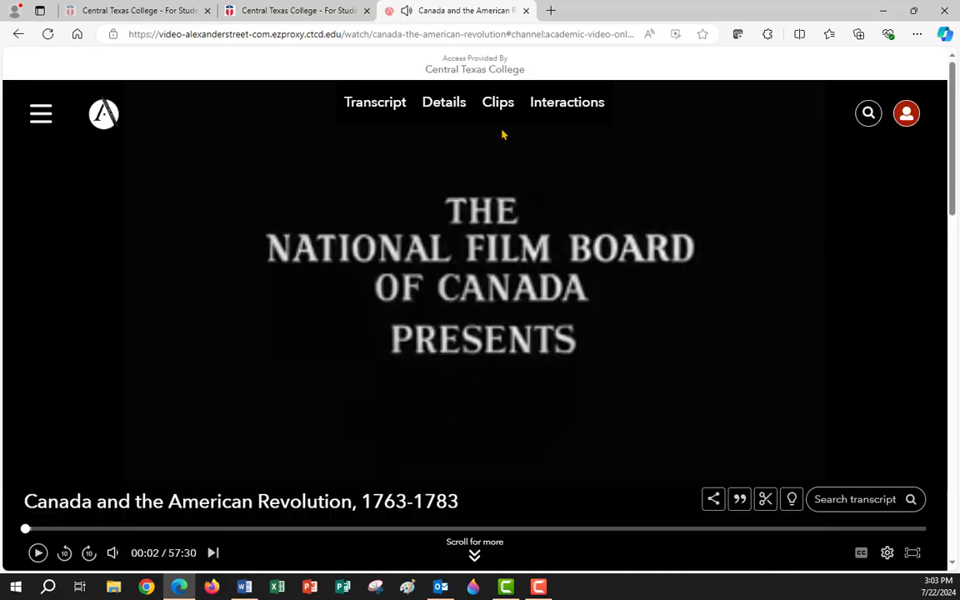
left_click(374, 112)
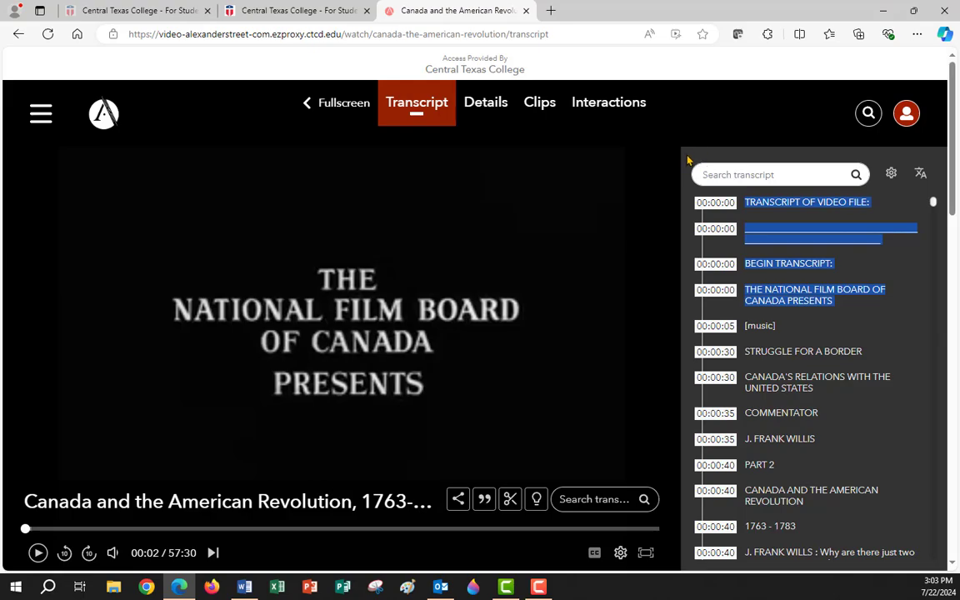
Select the video's entire transcript text and copy it.
left_click_drag(688, 160, 802, 211)
left_click_drag(704, 175, 827, 308)
scroll(827, 310, "down", 15)
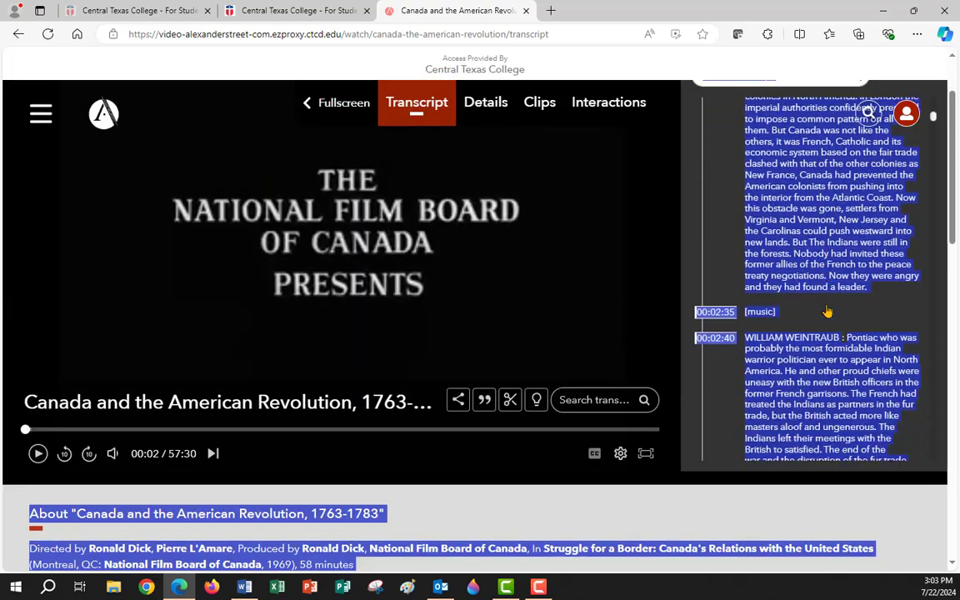
scroll(829, 313, "down", 10)
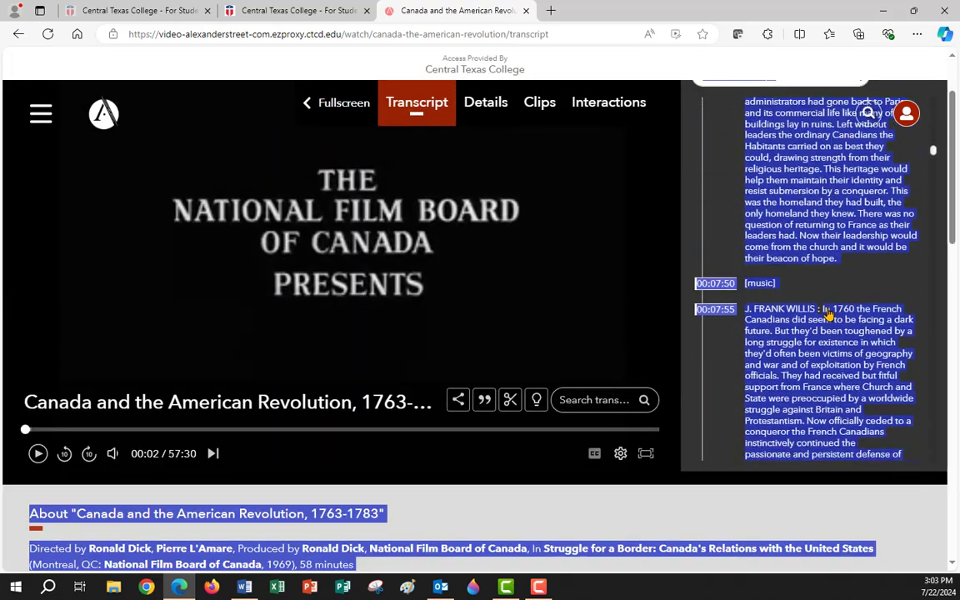
right_click(800, 257)
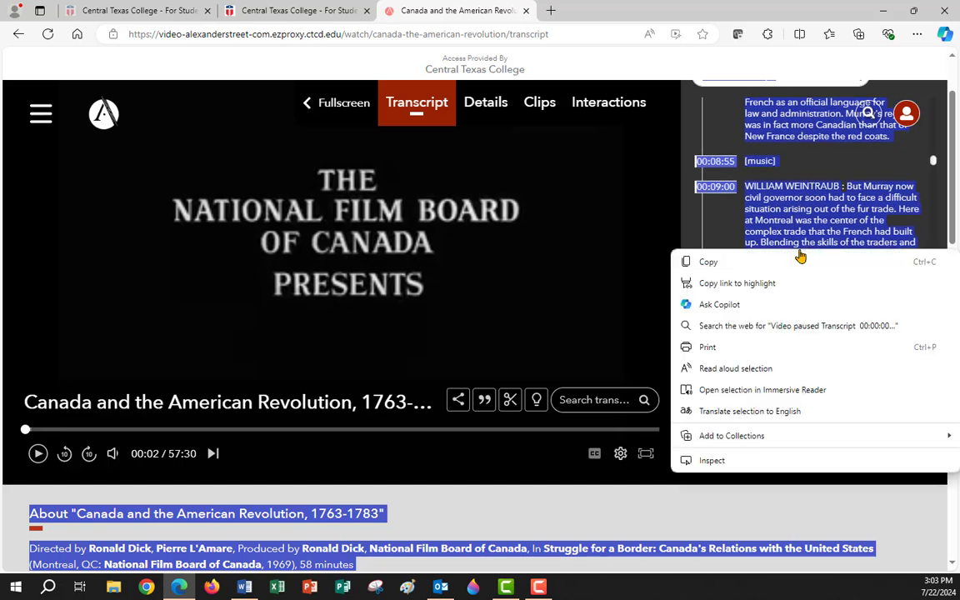
left_click(709, 263)
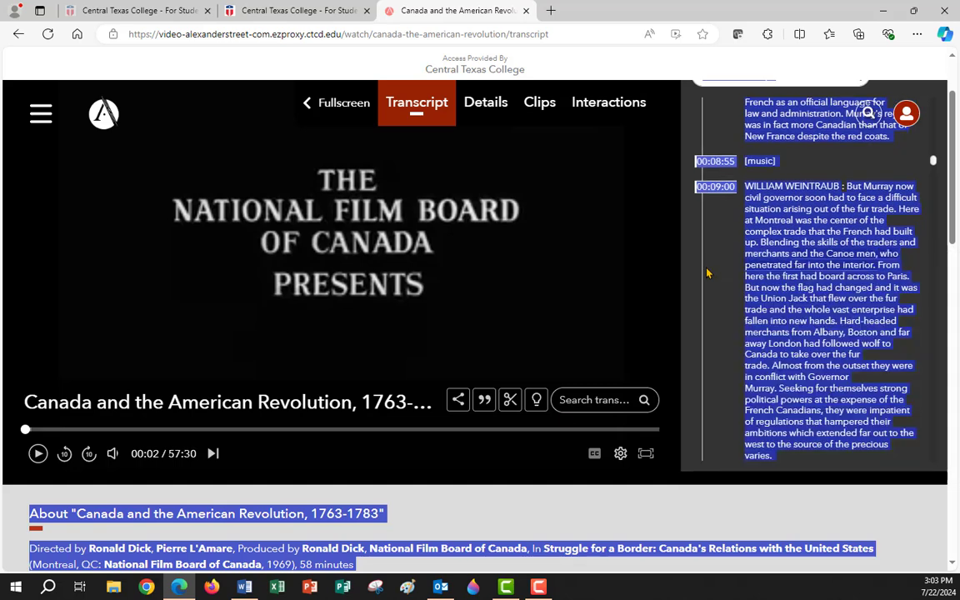
In Word, paste the transcript after a page break following the Works Cited, keeping source formatting, and delete the trailing About section.
left_click(245, 587)
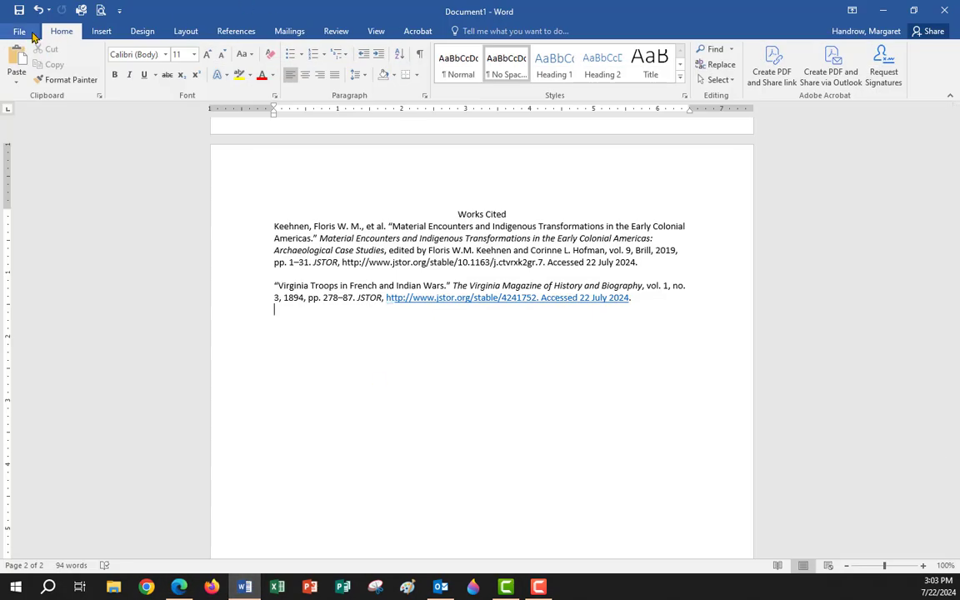
left_click(101, 32)
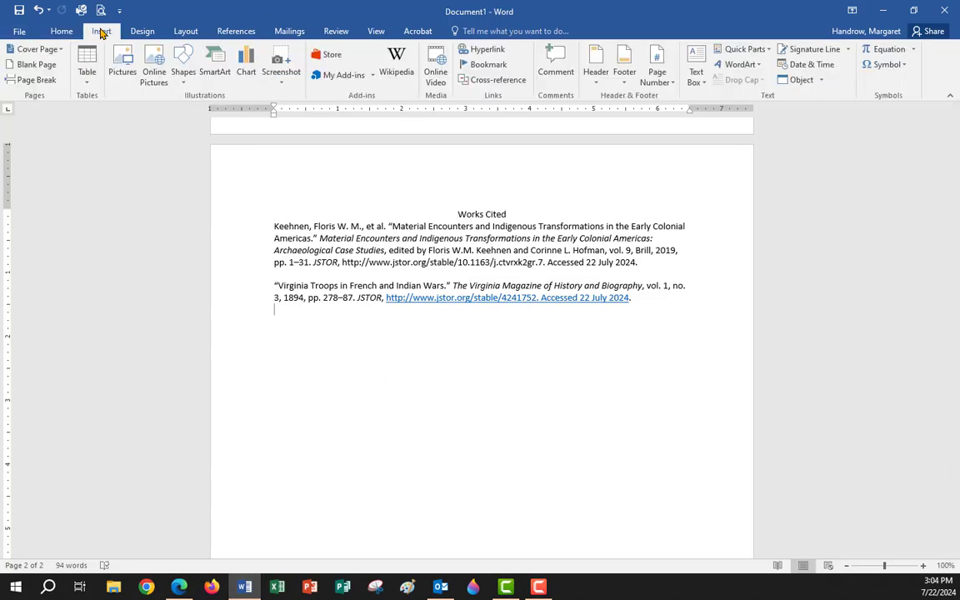
left_click(33, 80)
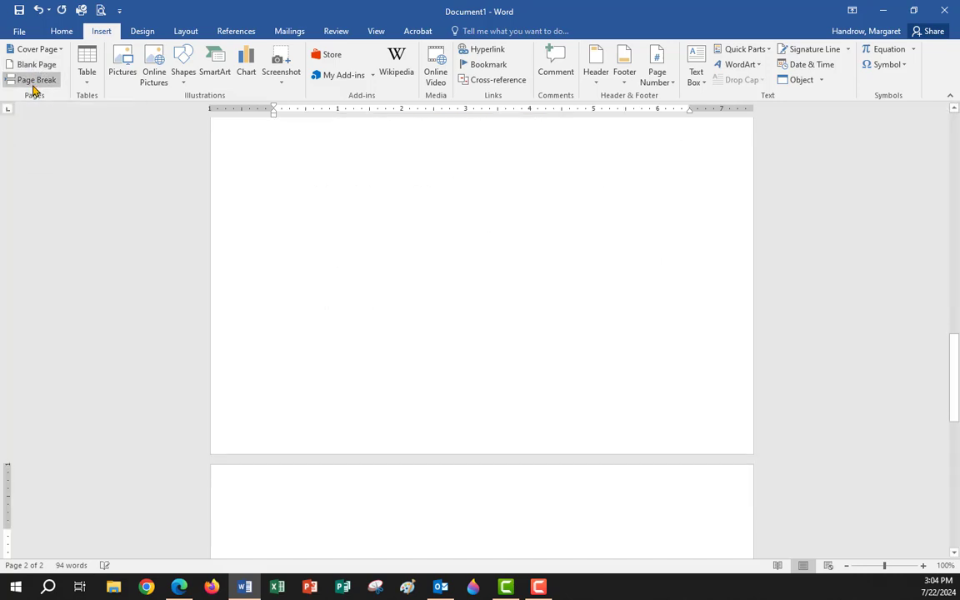
right_click(279, 531)
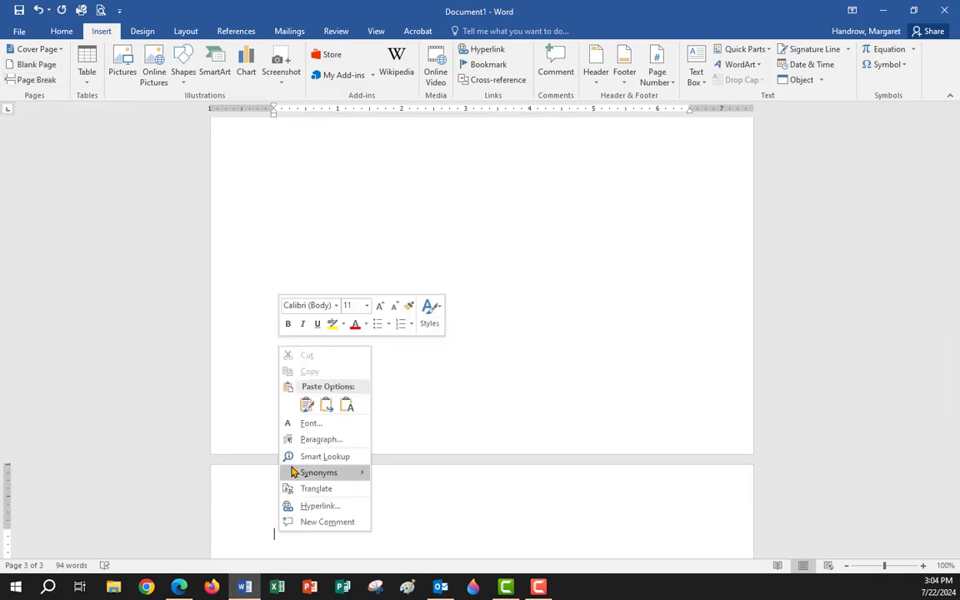
left_click(308, 407)
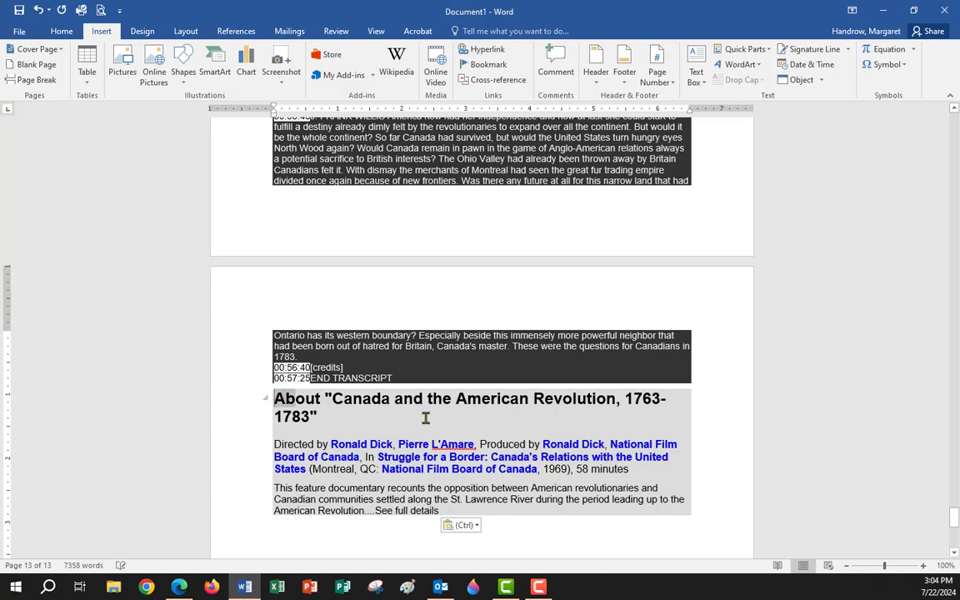
left_click_drag(425, 417, 715, 530)
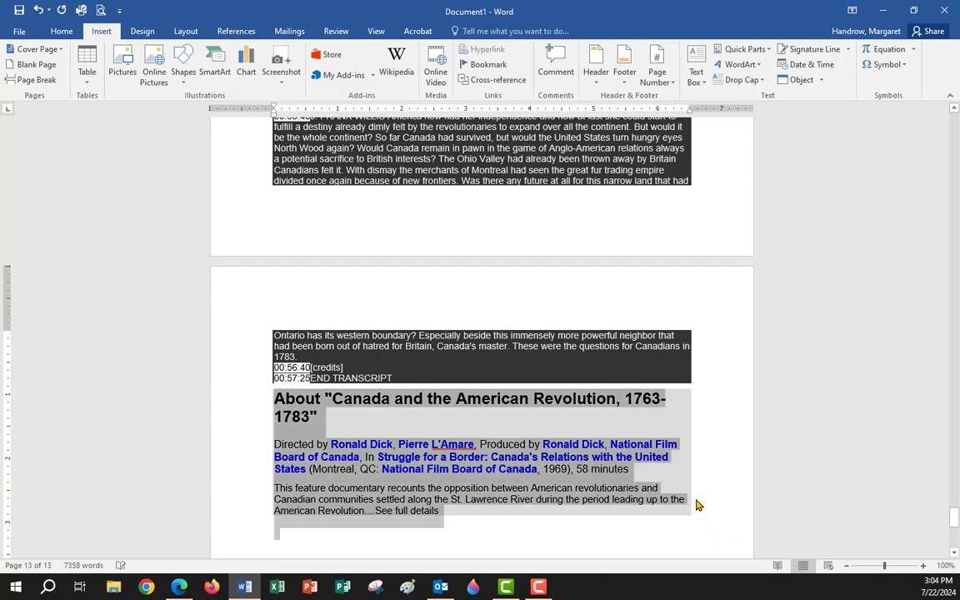
key("Delete")
Go back to the Works Cited page and add a new line below the "Virginia Troops in French and Indian Wars" citation.
scroll(425, 312, "up", 3)
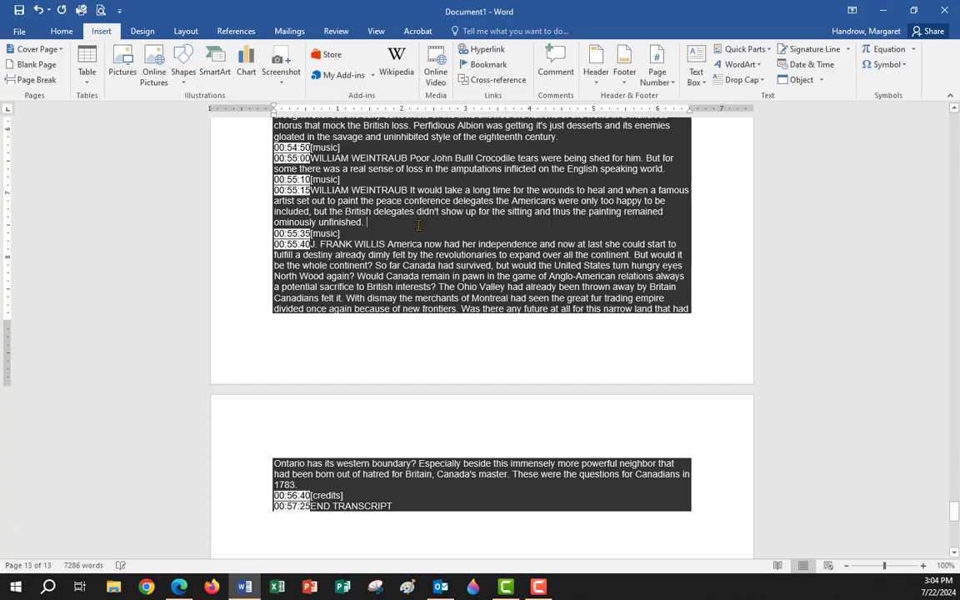
scroll(433, 219, "up", 15)
scroll(425, 221, "up", 15)
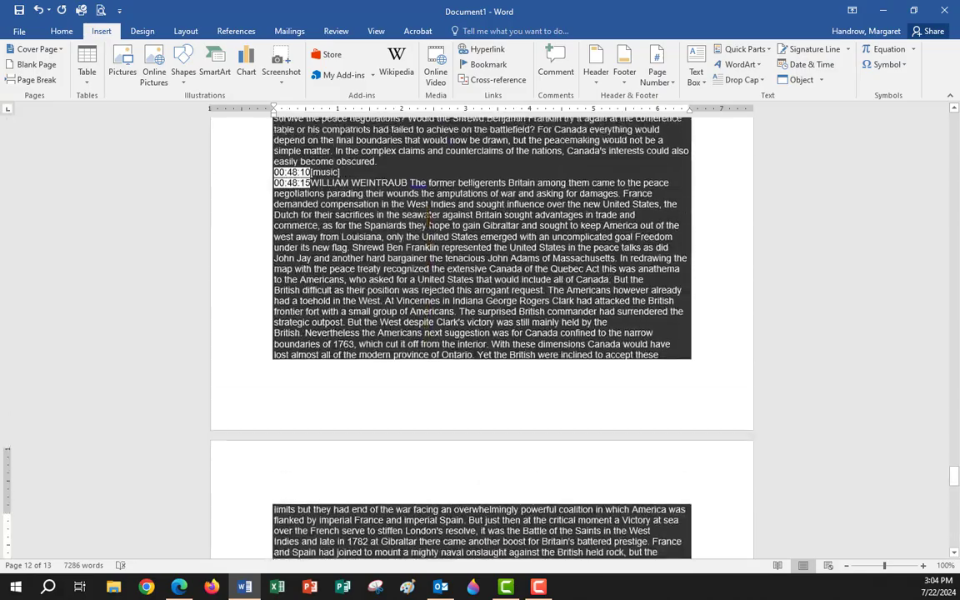
scroll(427, 217, "up", 15)
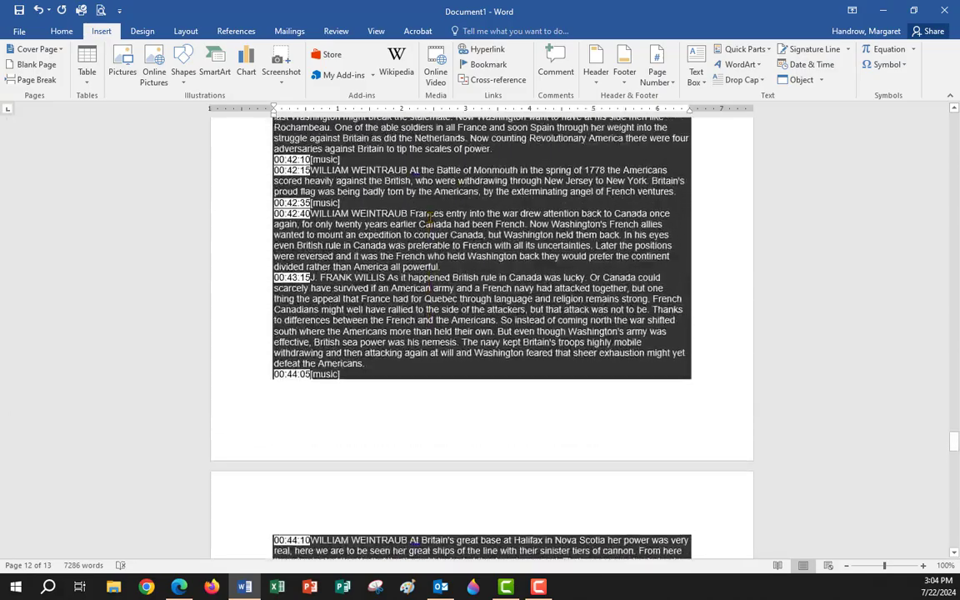
scroll(434, 213, "up", 5)
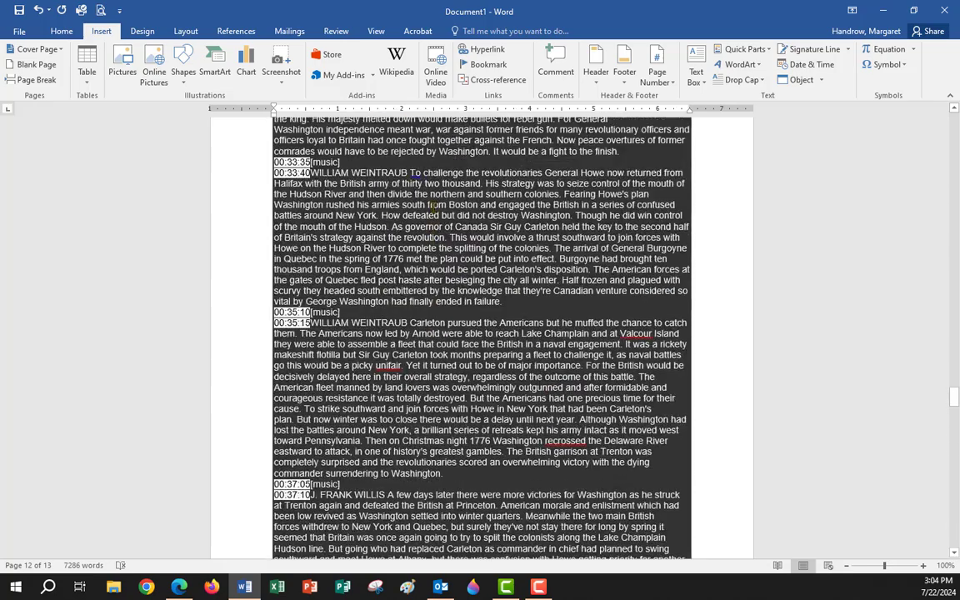
left_click_drag(955, 400, 946, 154)
left_click(647, 216)
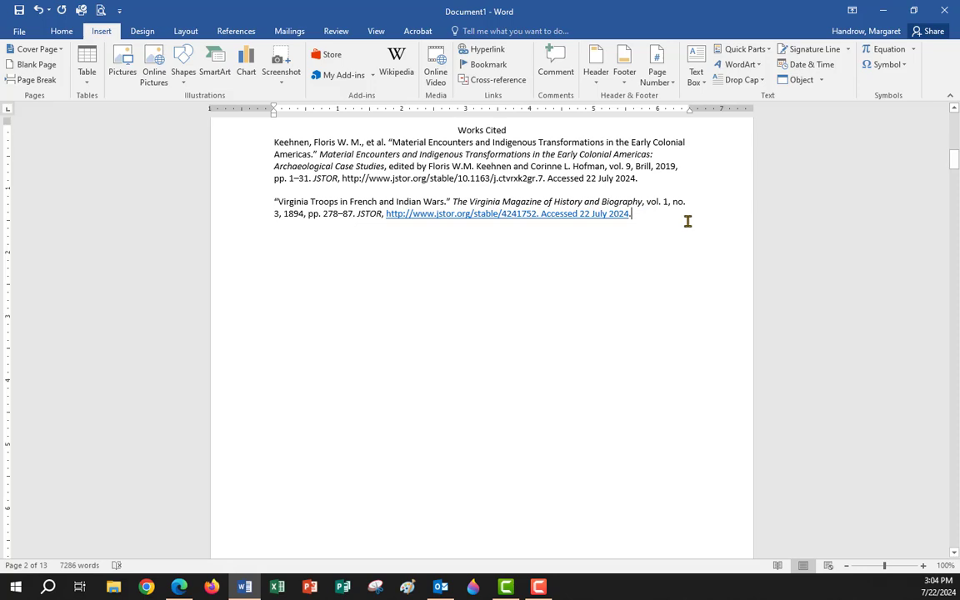
key("Return")
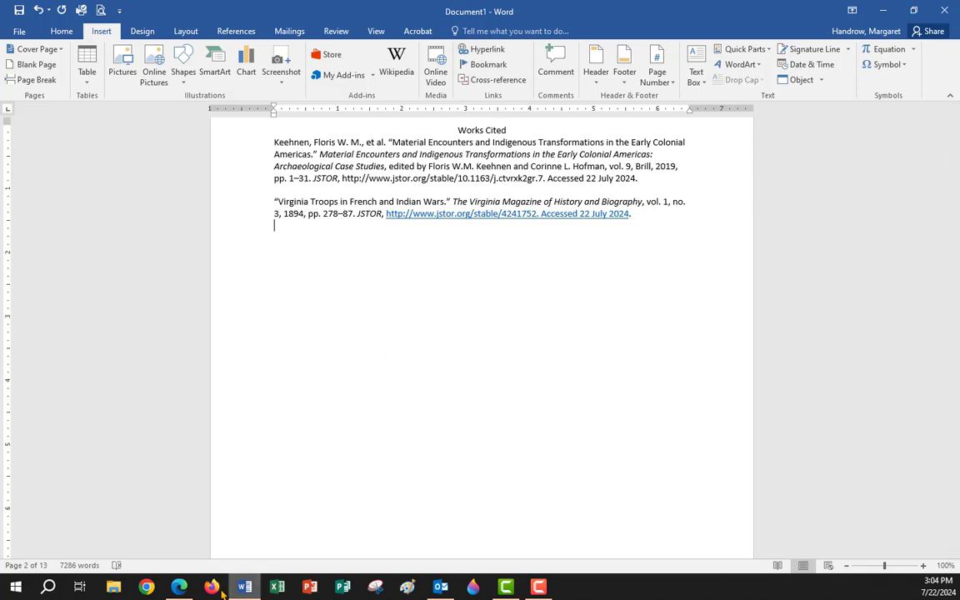
Switch to the browser, return to the video results, reopen the details of "Canada and the American Revolution, 1763-1783", and show its citation options.
left_click(179, 587)
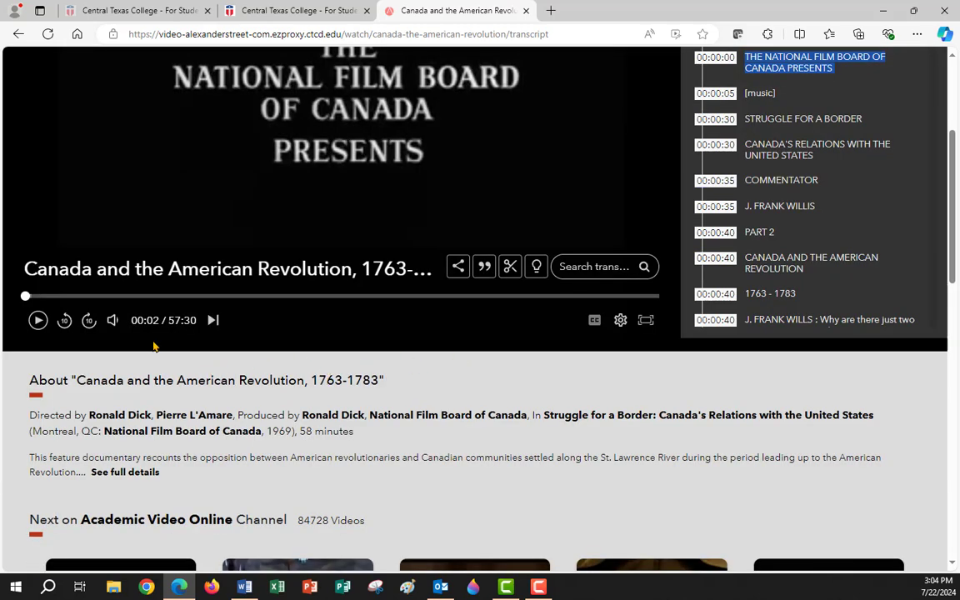
scroll(172, 355, "up", 3)
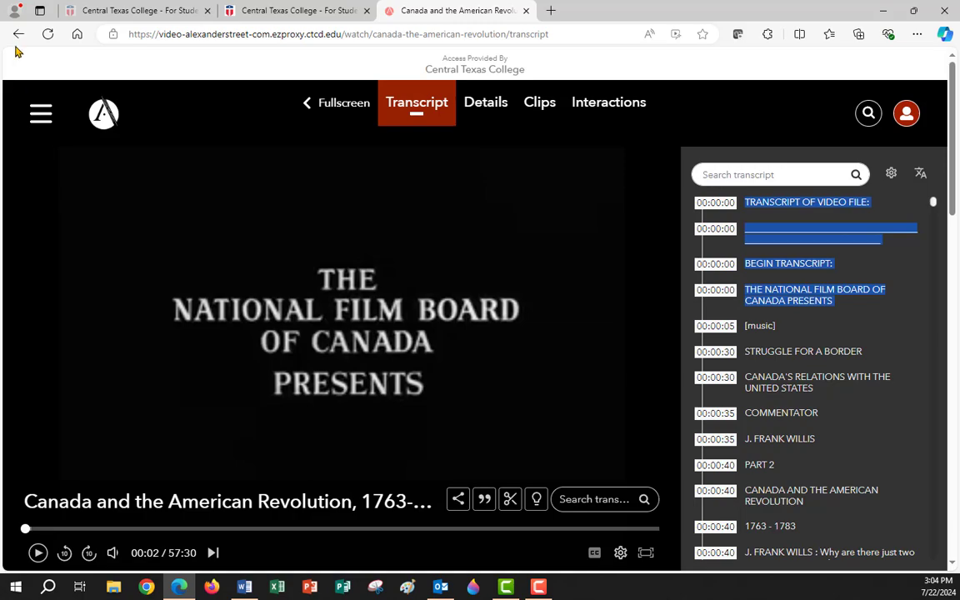
left_click(18, 35)
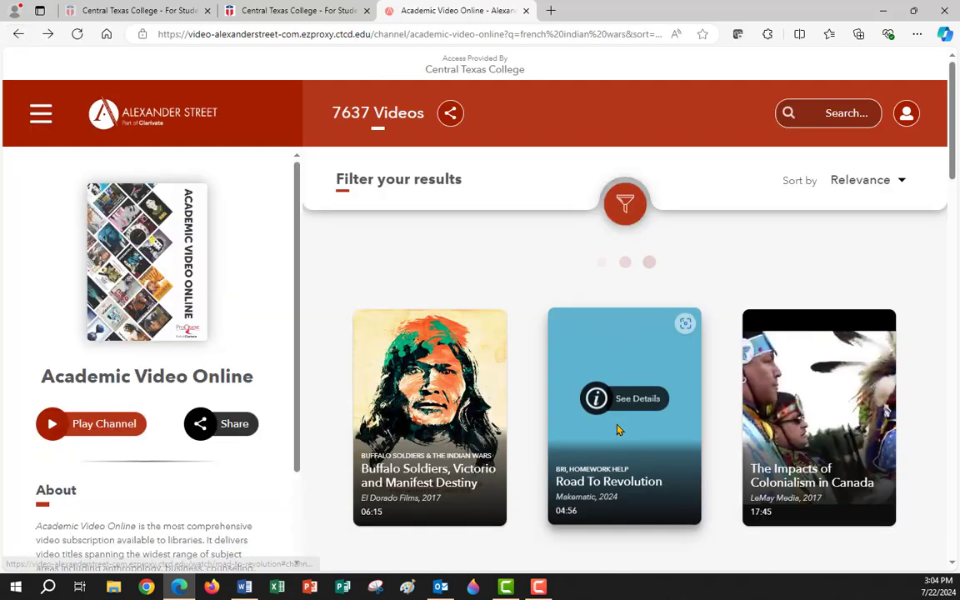
scroll(500, 421, "down", 5)
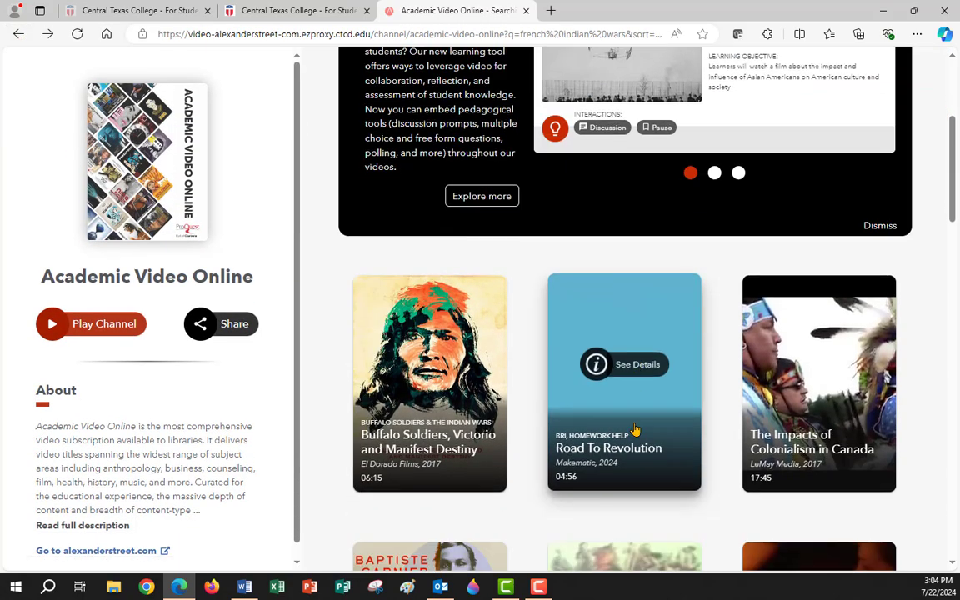
scroll(636, 430, "down", 8)
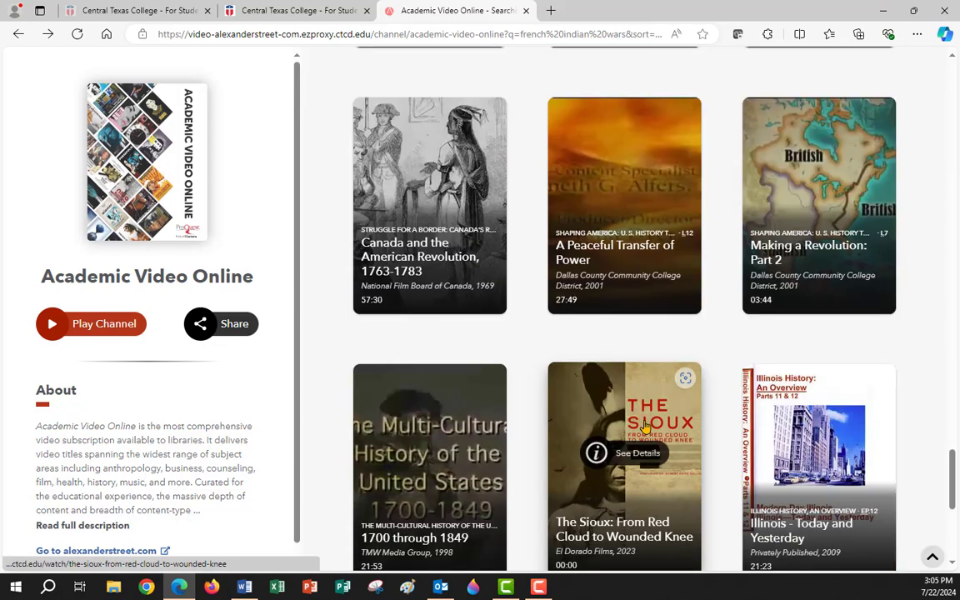
left_click(398, 219)
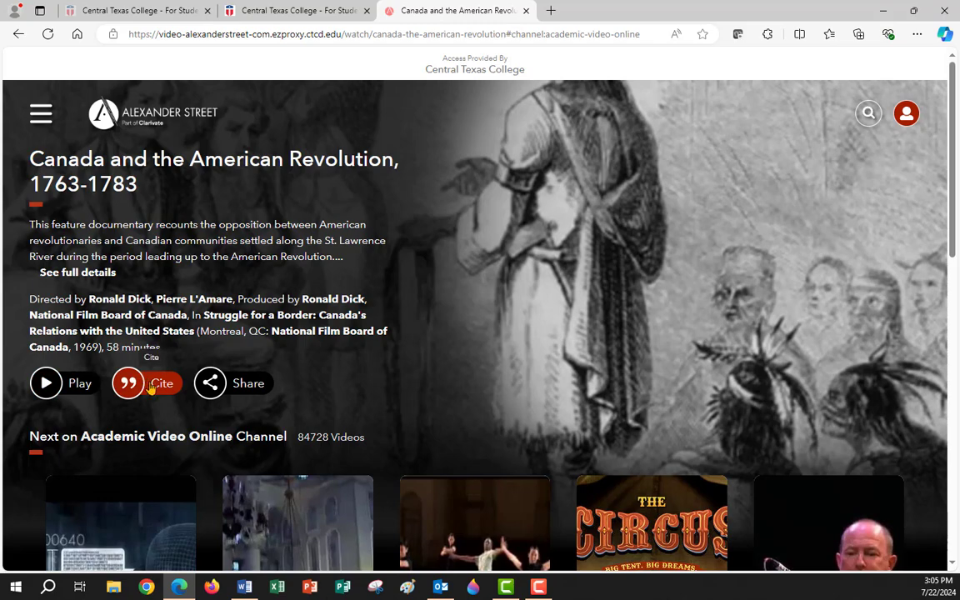
left_click(150, 389)
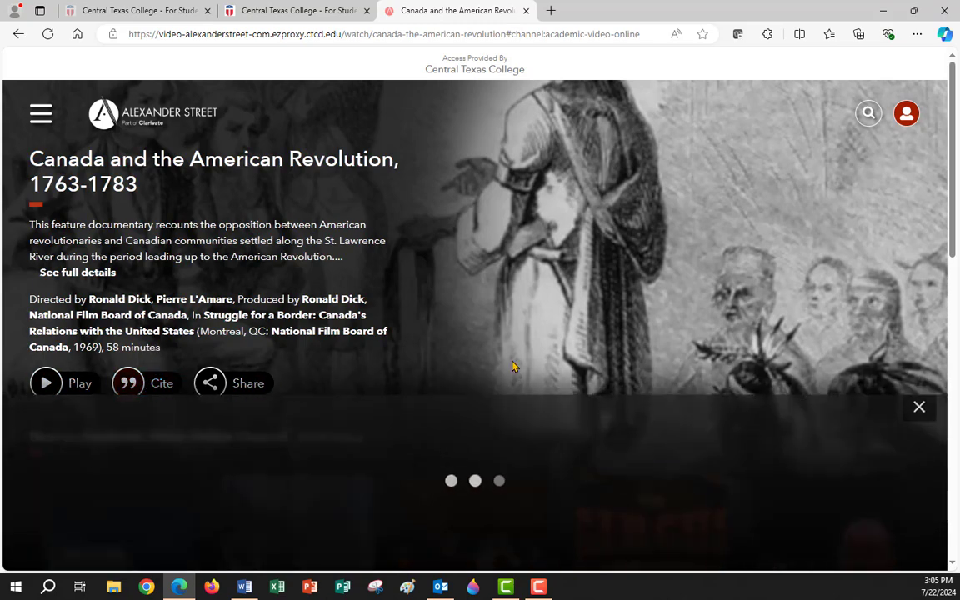
scroll(400, 258, "down", 2)
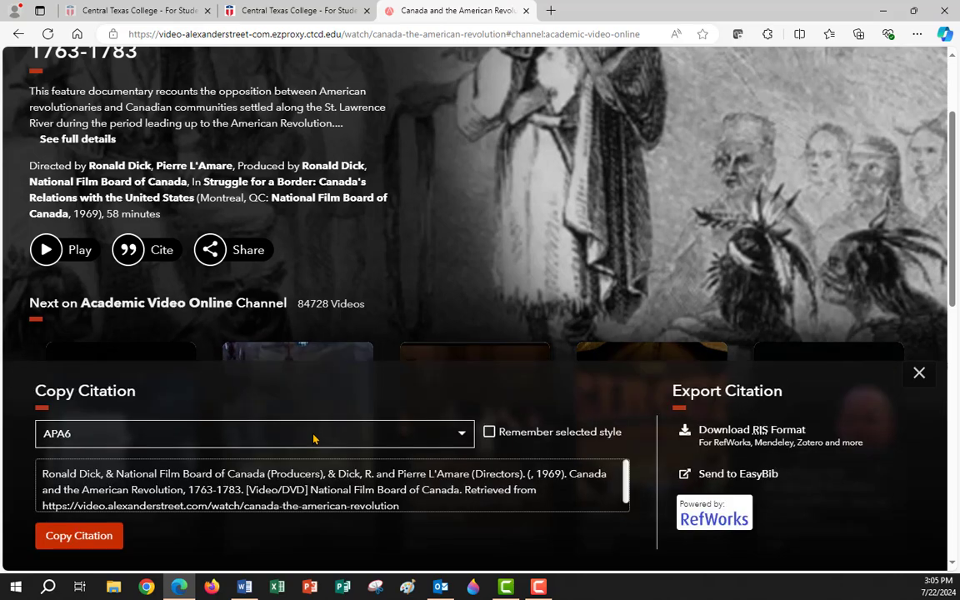
Set the video's citation style to MLA9 and copy the citation.
left_click(462, 439)
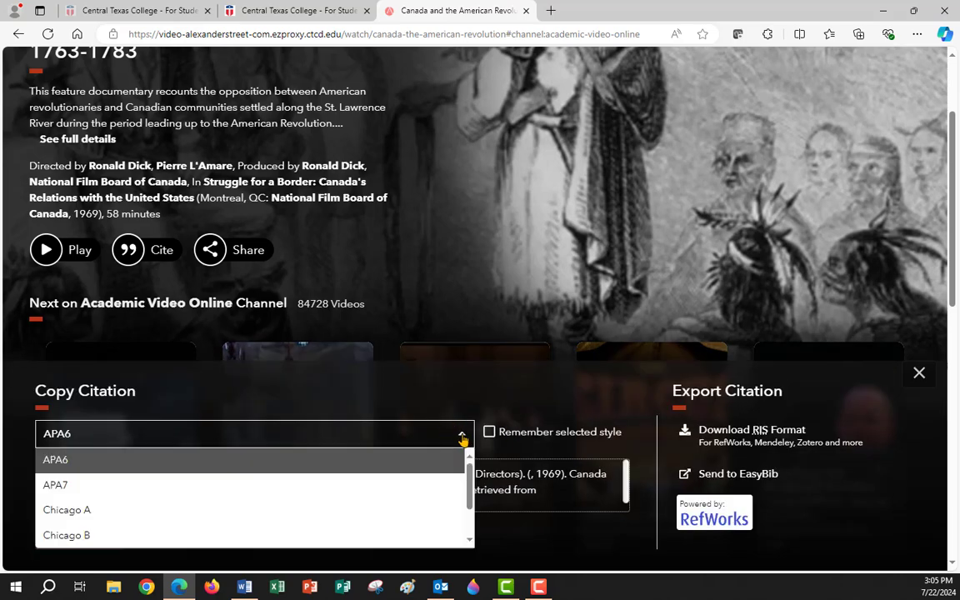
scroll(297, 463, "down", 1)
scroll(297, 463, "down", 1)
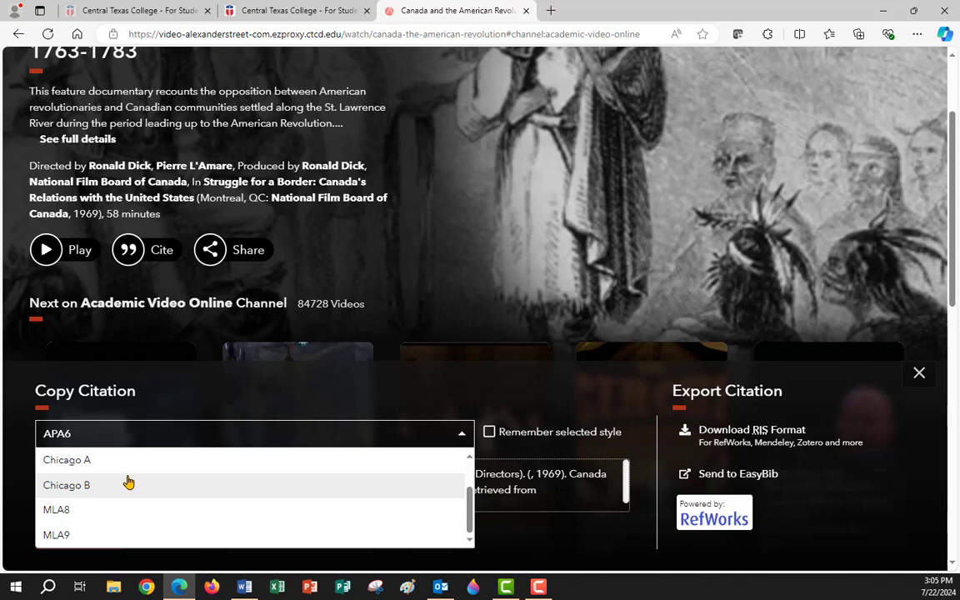
left_click(63, 537)
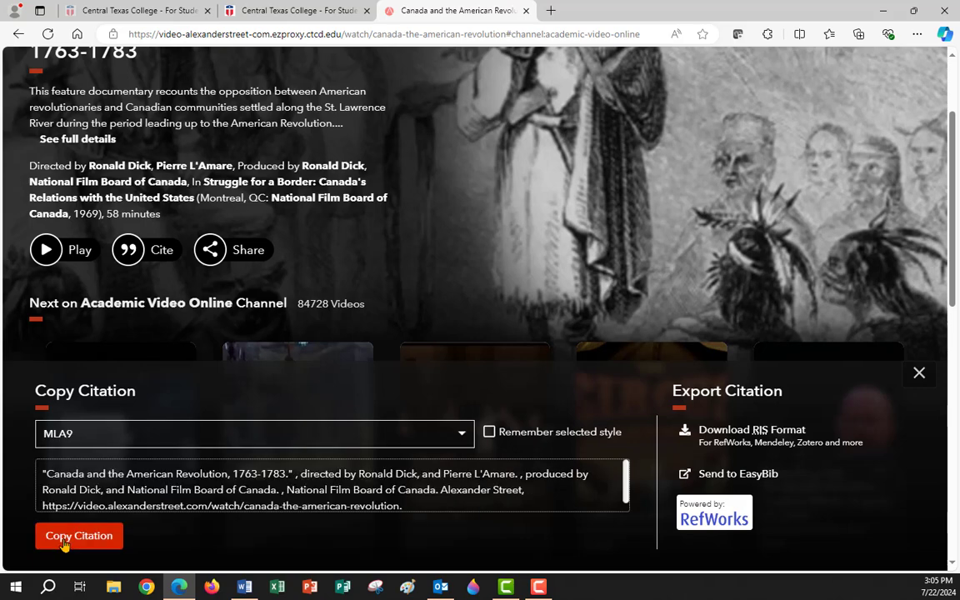
left_click(81, 538)
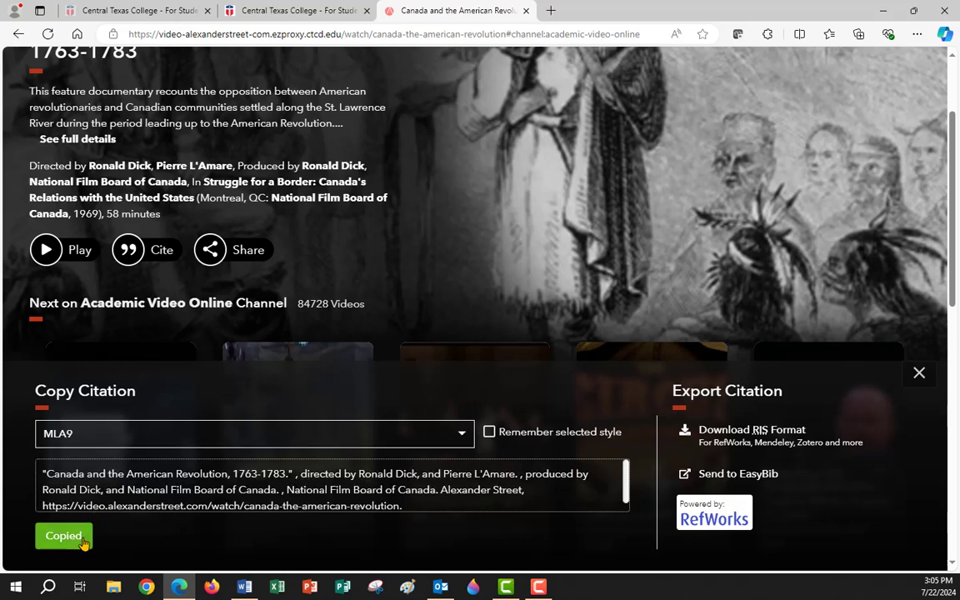
In Word, paste the video citation as the first Works Cited entry, with a blank line before the "Material Encounters" citation.
left_click(244, 586)
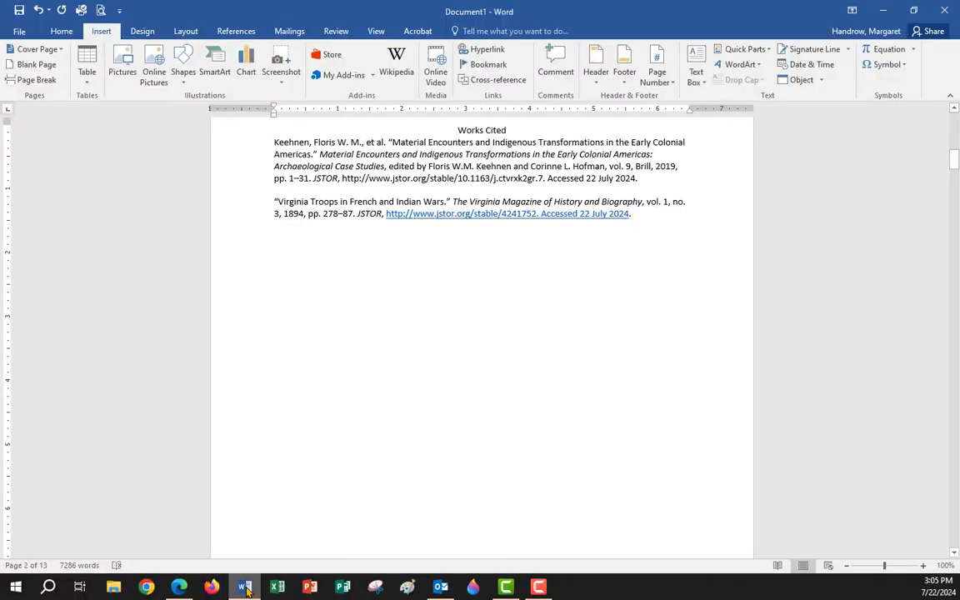
left_click(275, 142)
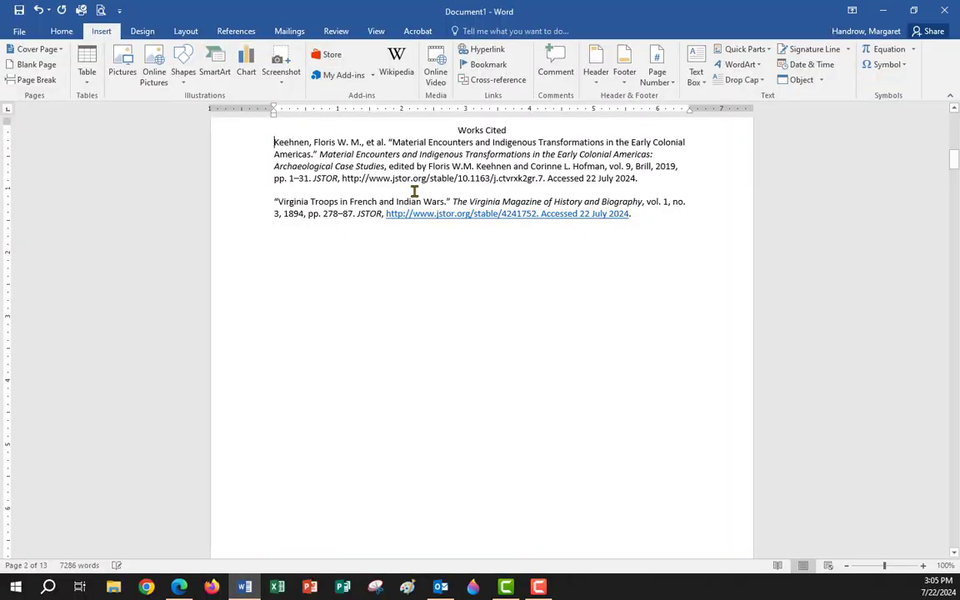
key("Return")
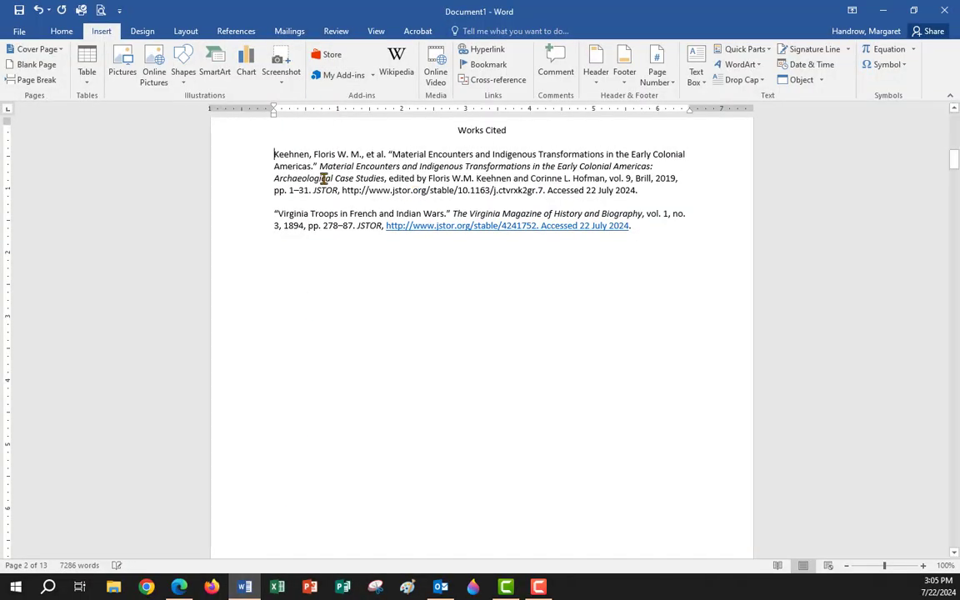
left_click(273, 139)
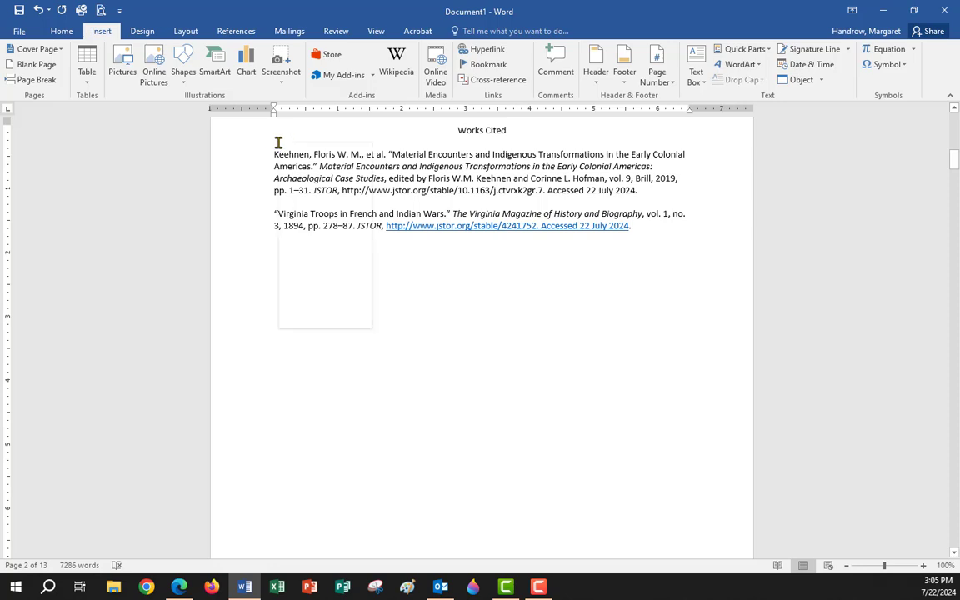
right_click(280, 144)
left_click(307, 204)
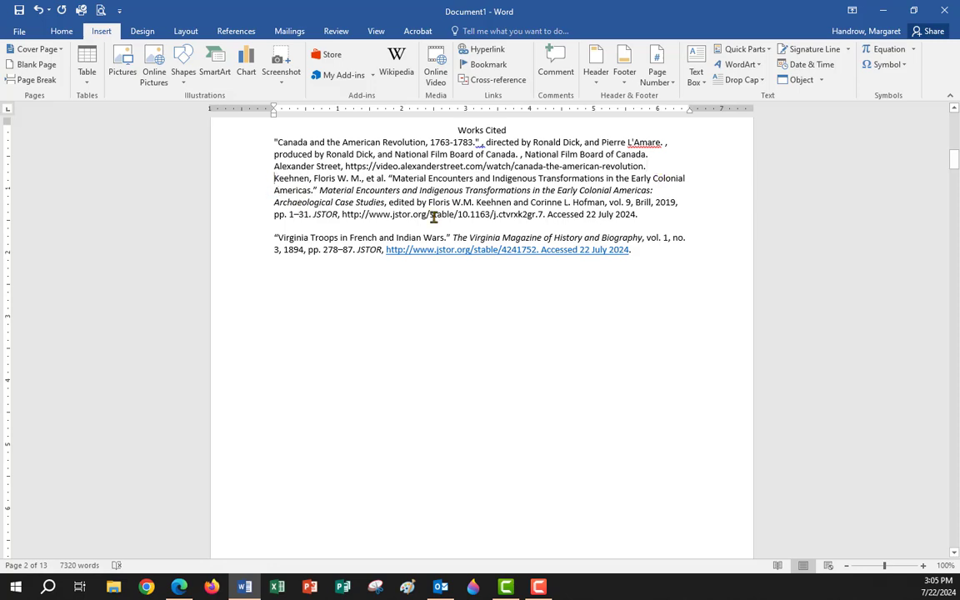
key("Return")
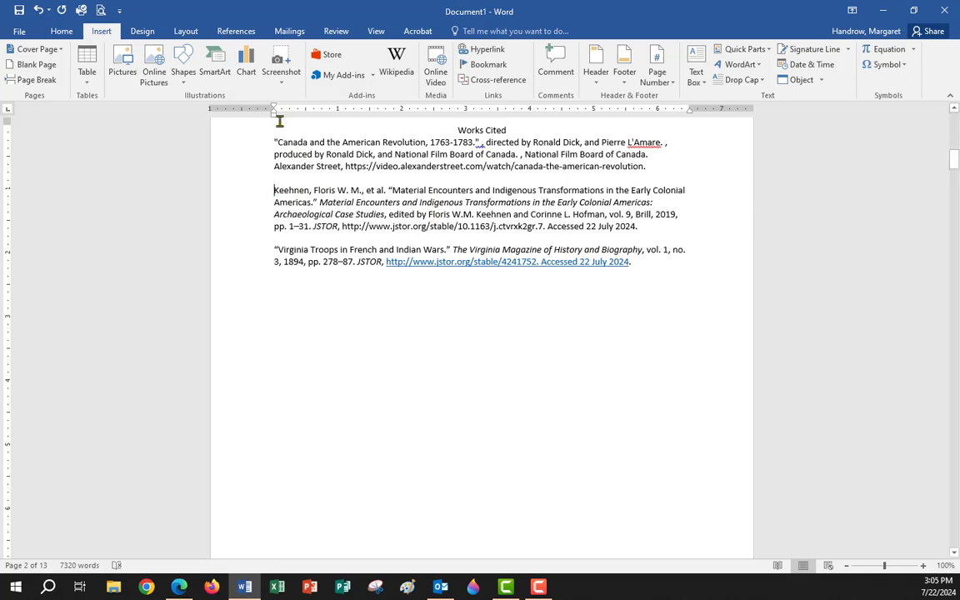
Add blank lines above the video transcript on page 3, paste the video citation there, and return to the Works Cited page.
scroll(328, 353, "down", 10)
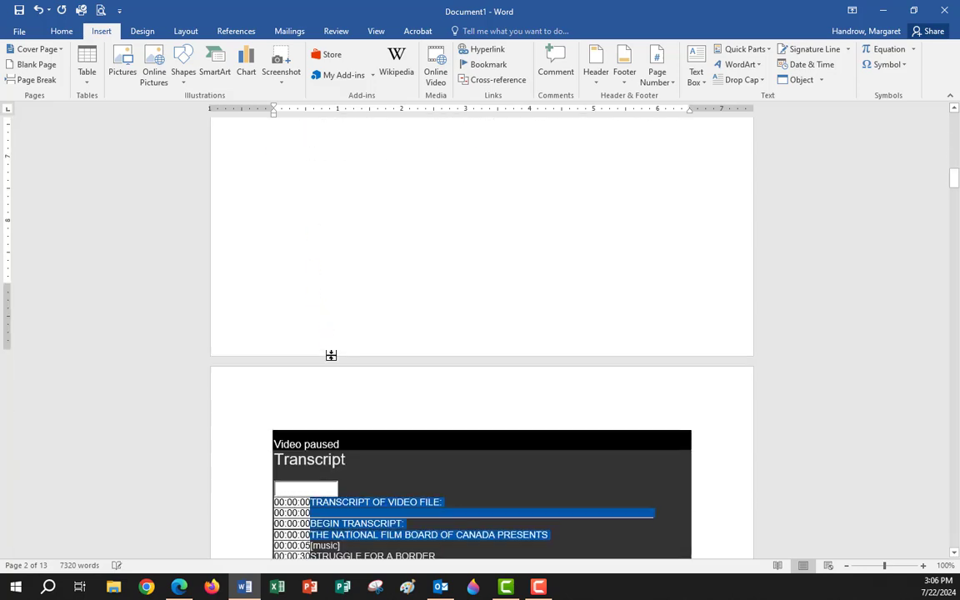
scroll(330, 355, "down", 1)
left_click(291, 400)
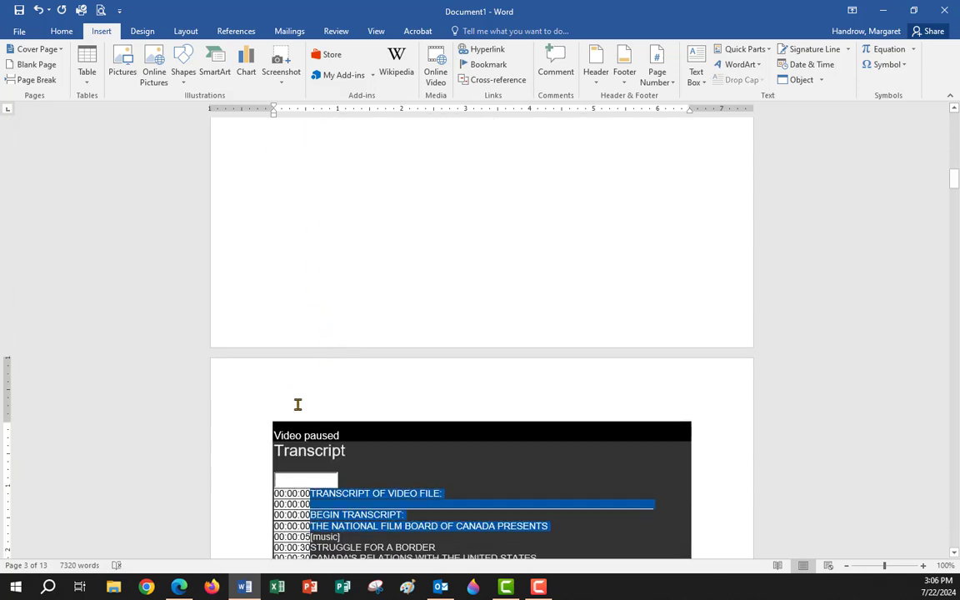
key("Return")
key("Return")
key("Return")
key("Return")
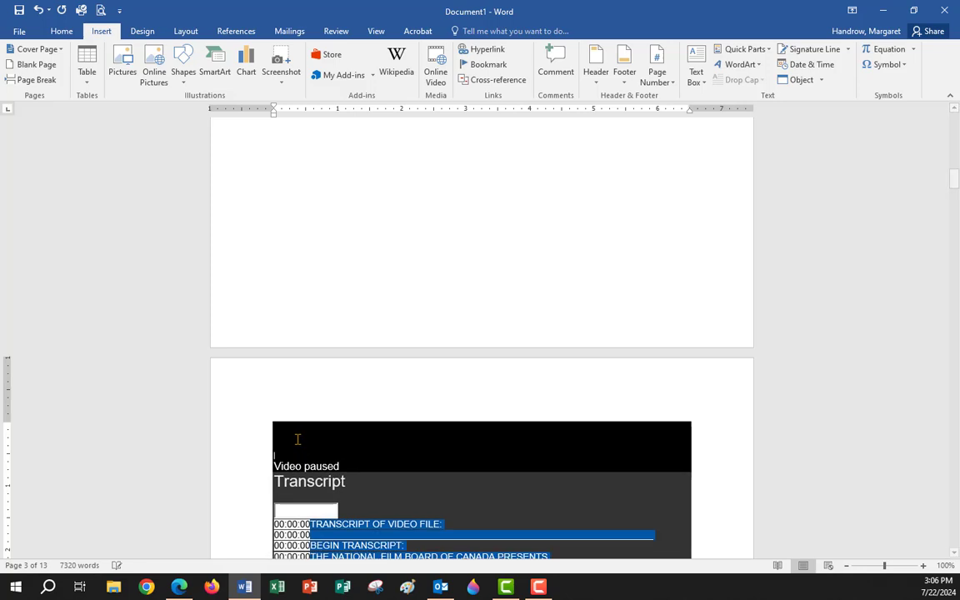
right_click(290, 432)
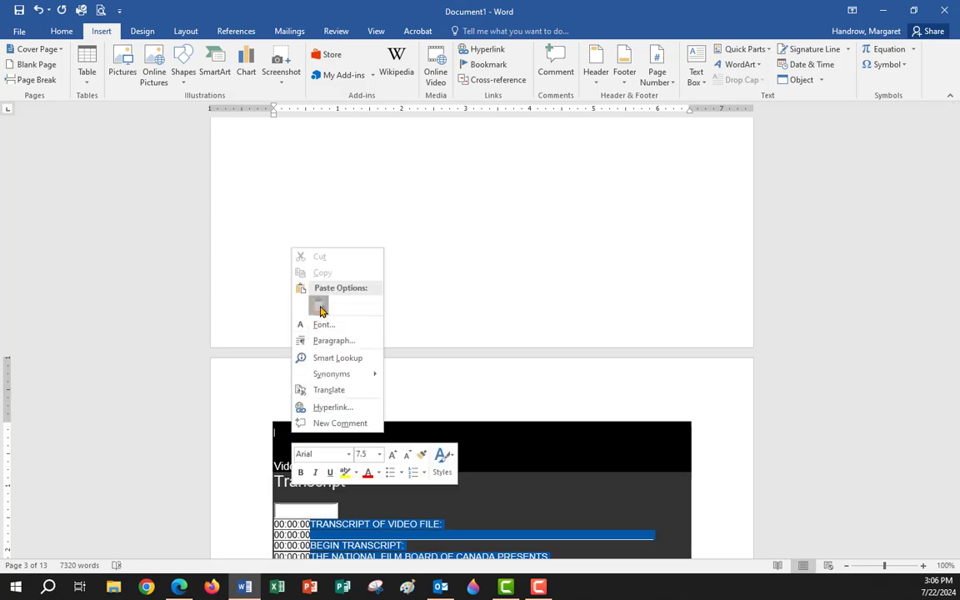
left_click(288, 280)
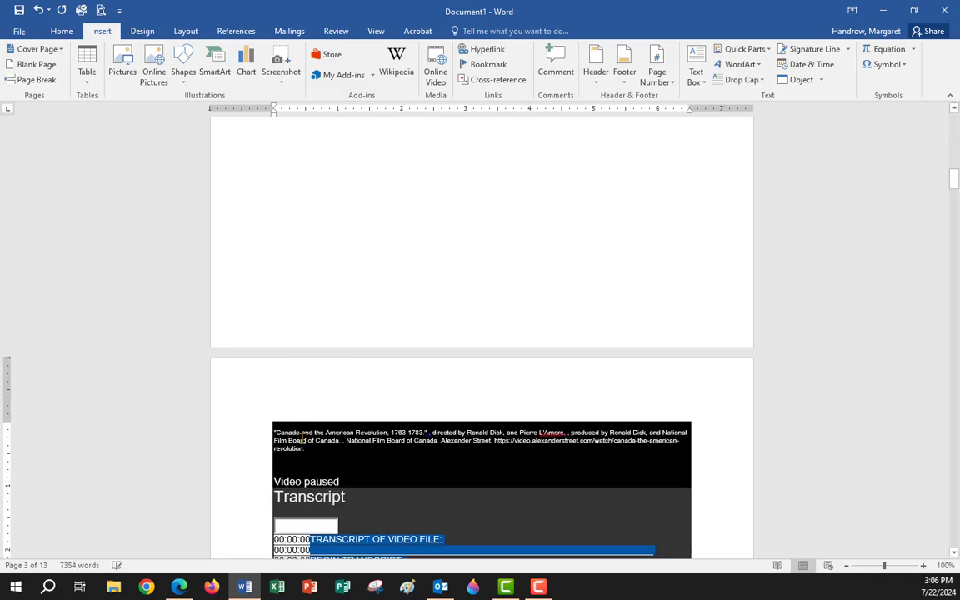
left_click(446, 373)
scroll(442, 247, "up", 8)
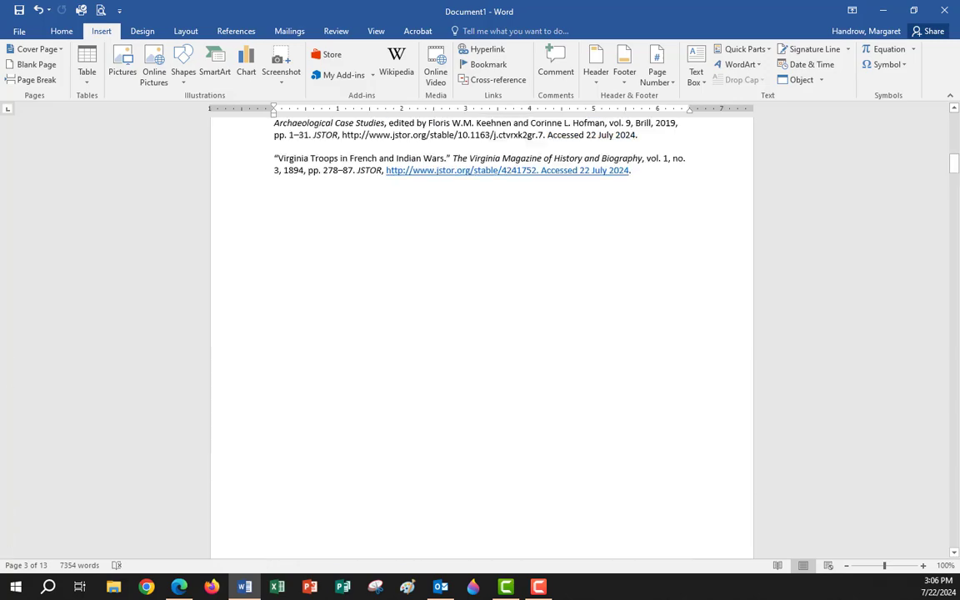
scroll(432, 250, "up", 2)
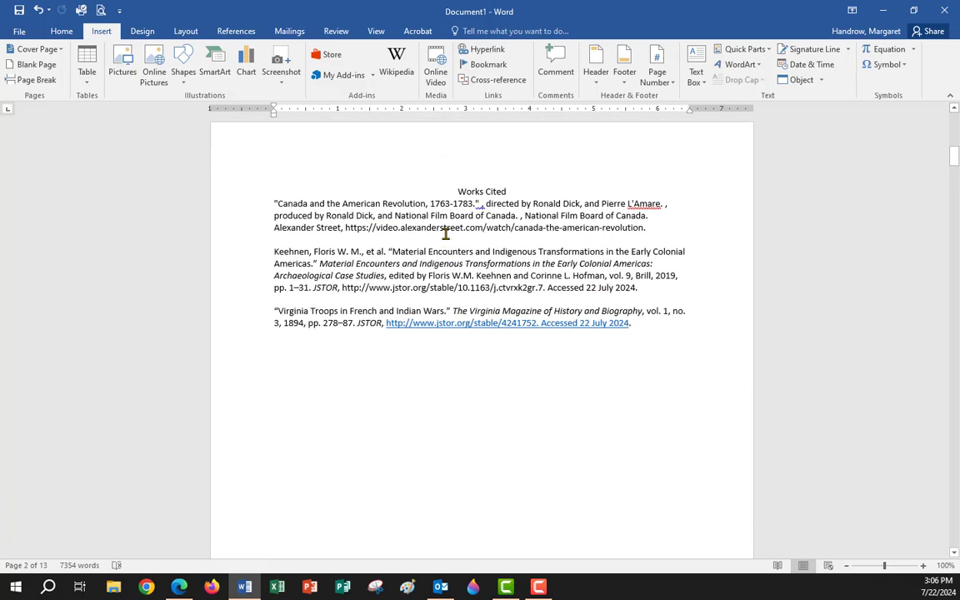
Minimize Word, close the video's browser tab, and collapse the History and Geography section on the library databases page.
left_click(882, 14)
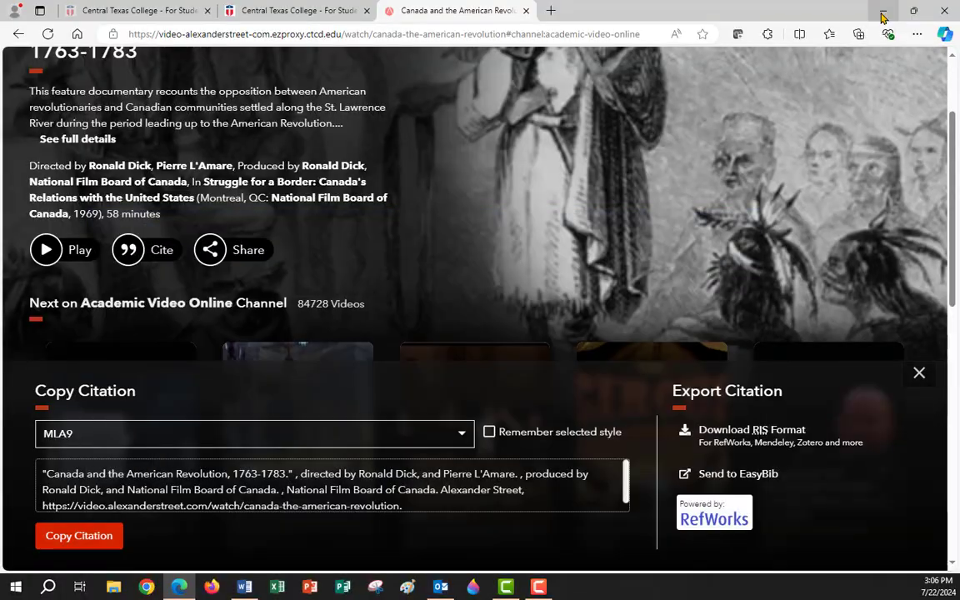
left_click(526, 11)
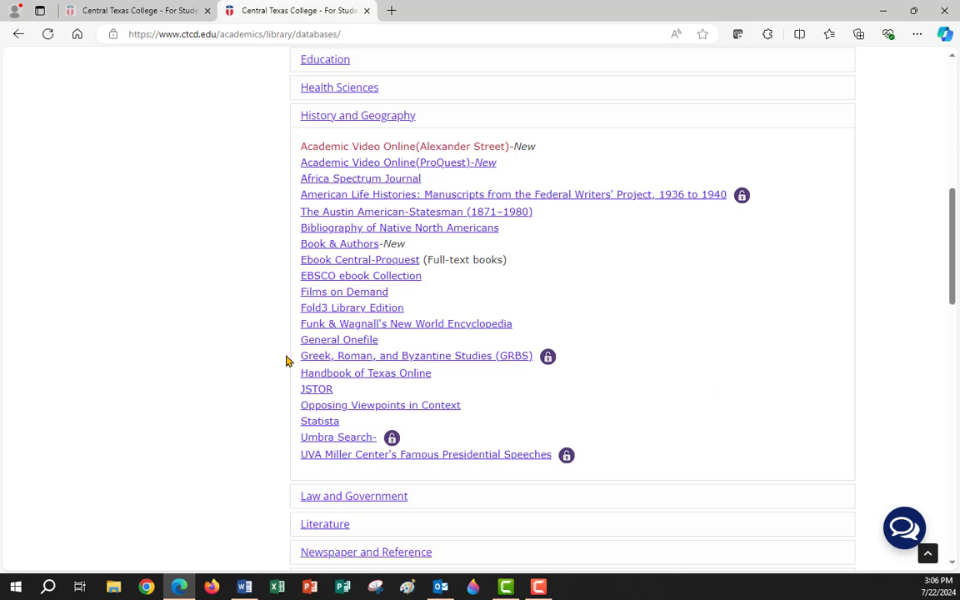
scroll(312, 200, "up", 3)
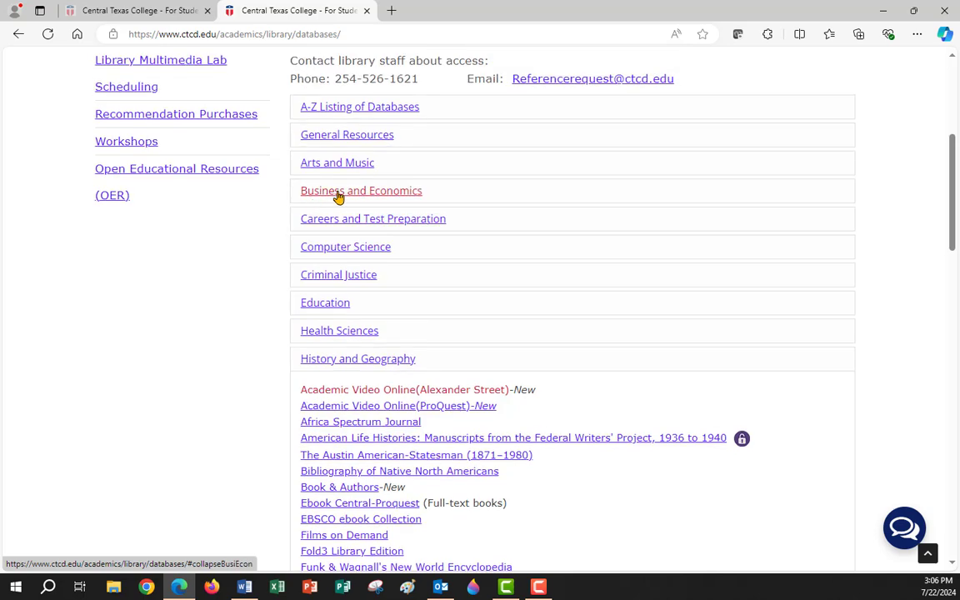
left_click(366, 362)
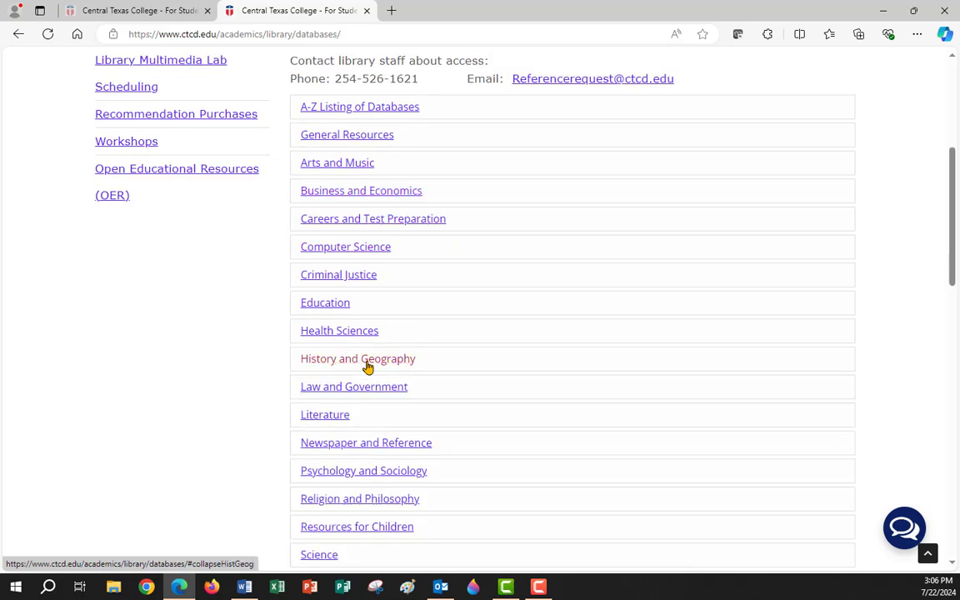
Open Gale Power Search from the A-Z Listing of Databases and look over its selectable resources.
left_click(337, 118)
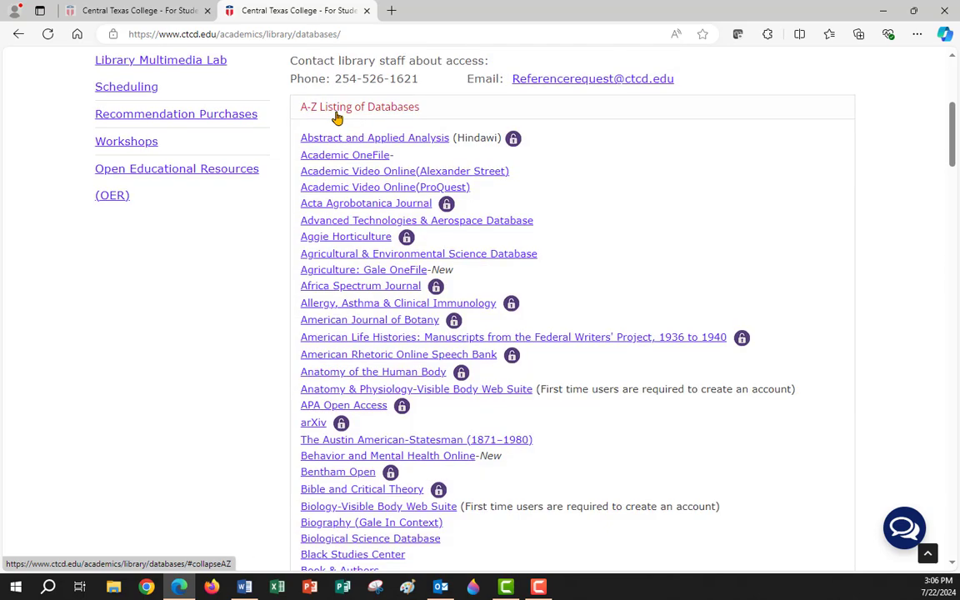
scroll(342, 281, "down", 6)
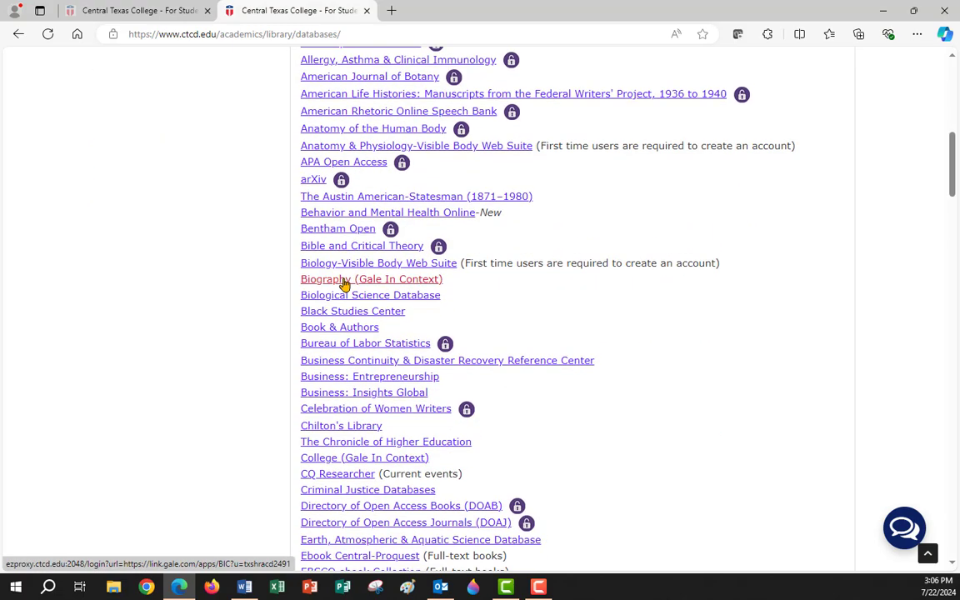
scroll(344, 286, "down", 2)
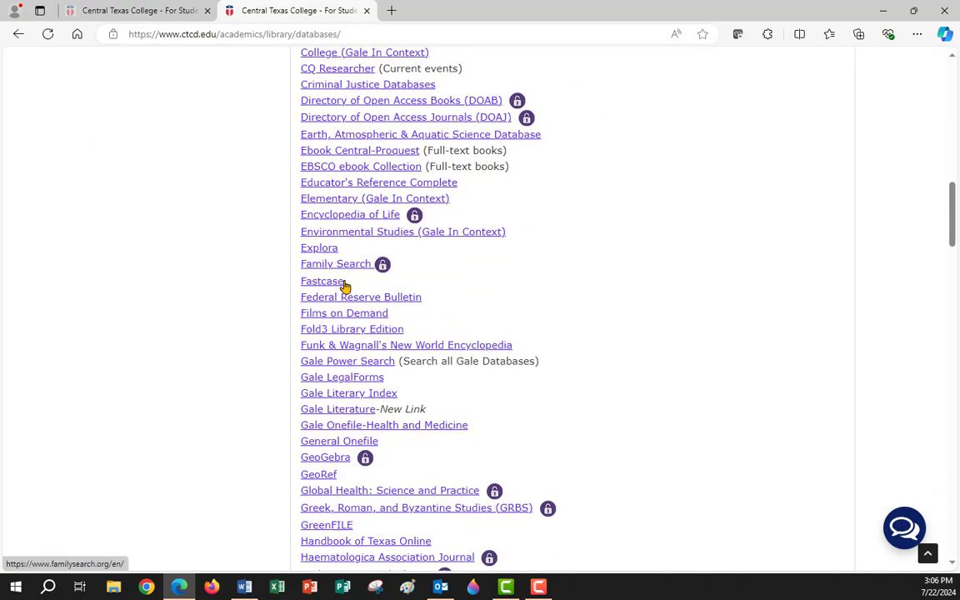
left_click(331, 361)
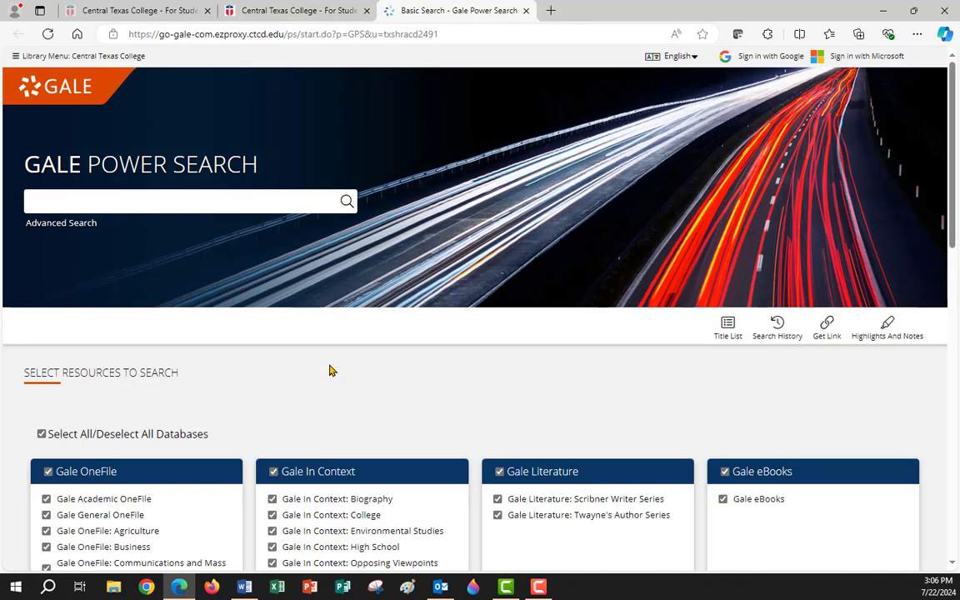
scroll(333, 350, "down", 3)
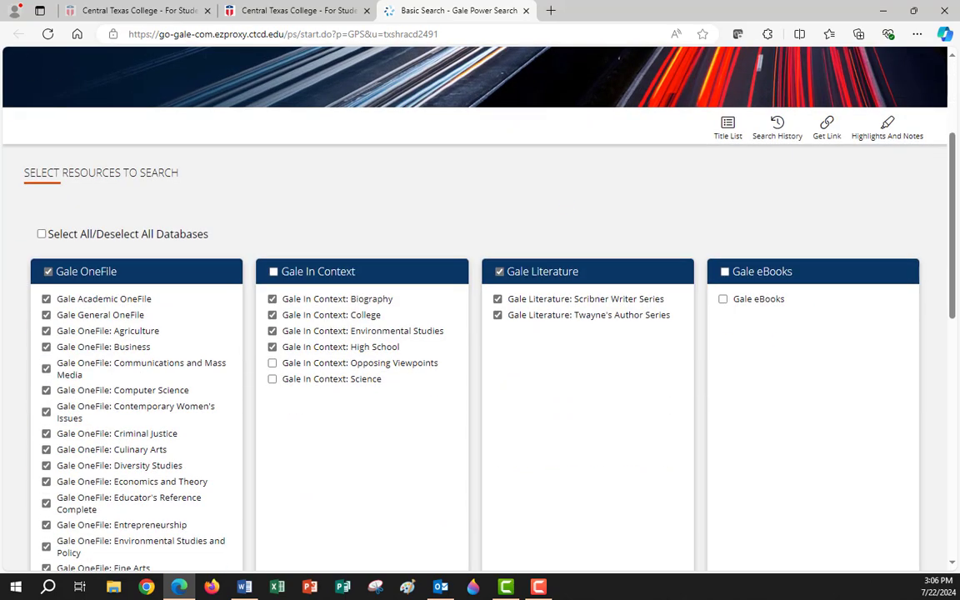
scroll(373, 465, "down", 6)
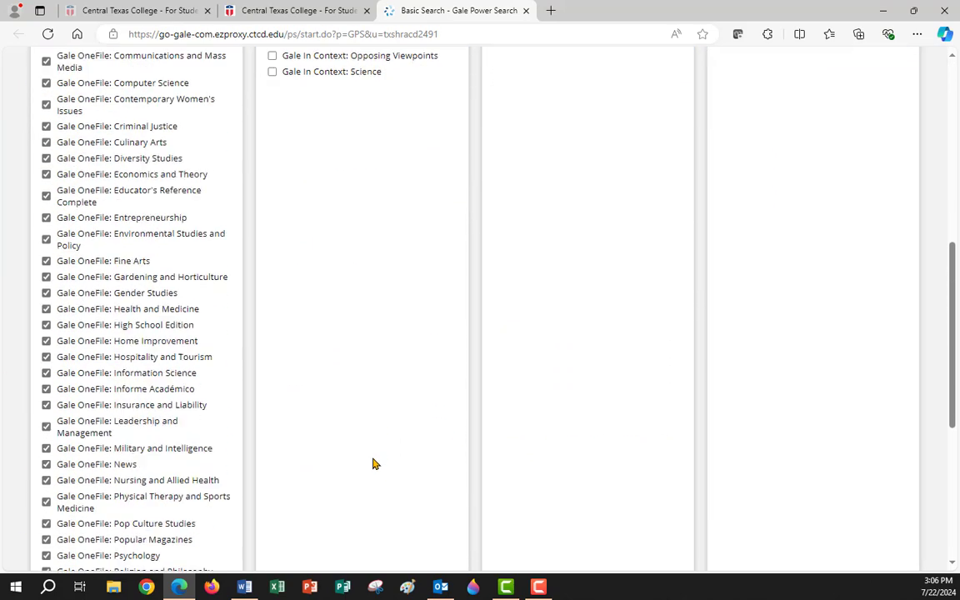
Deselect all databases, then select Gale Academic OneFile, Gale General OneFile, Gale In Context: Biography and College, and Gale eBooks.
scroll(372, 463, "down", 2)
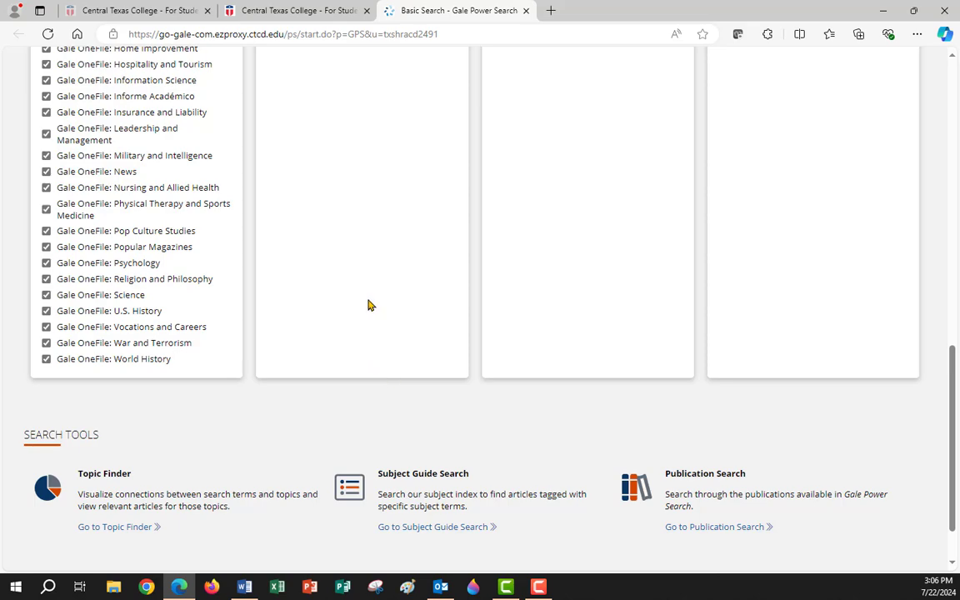
scroll(355, 305, "up", 6)
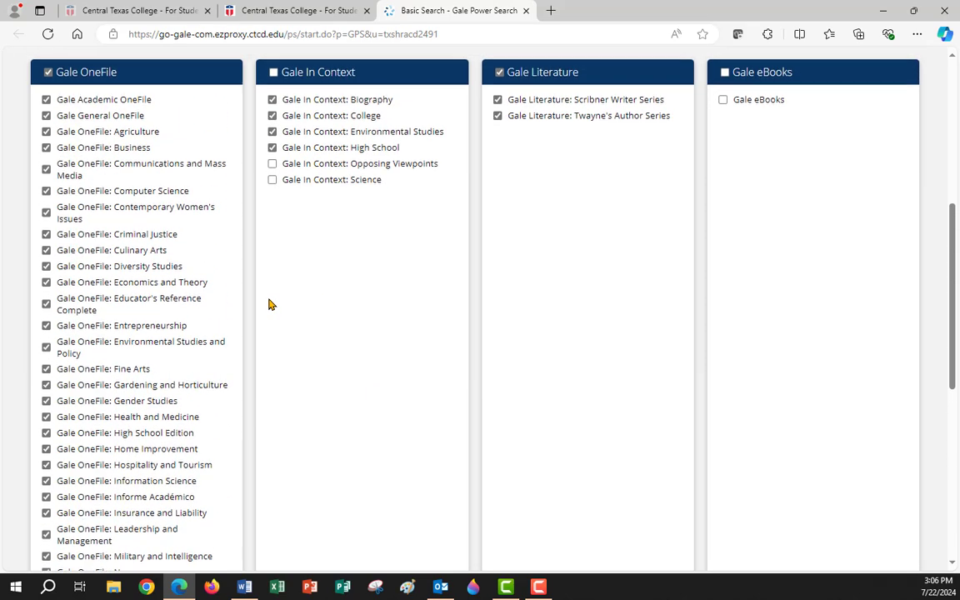
scroll(271, 305, "up", 1)
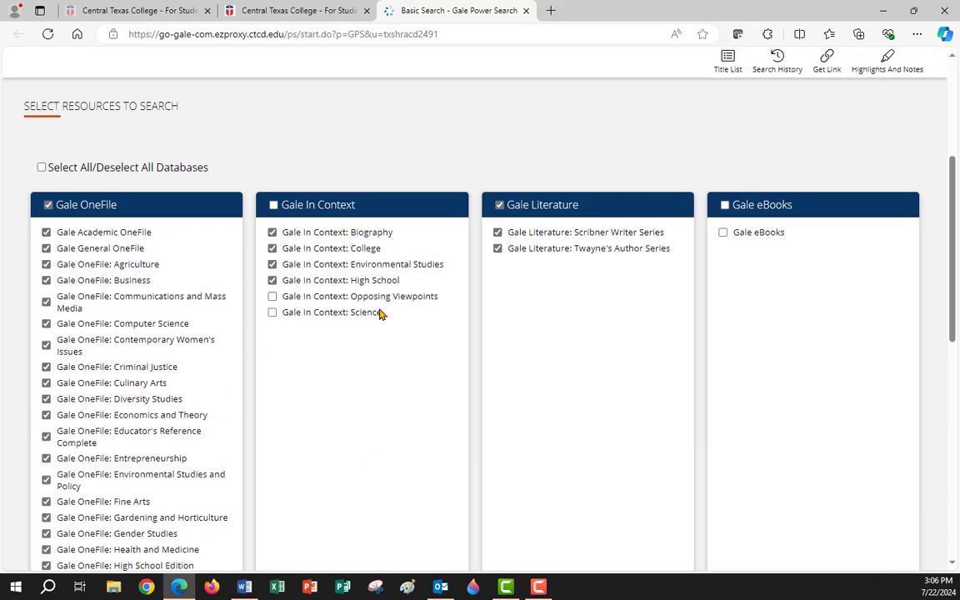
left_click(41, 167)
left_click(42, 168)
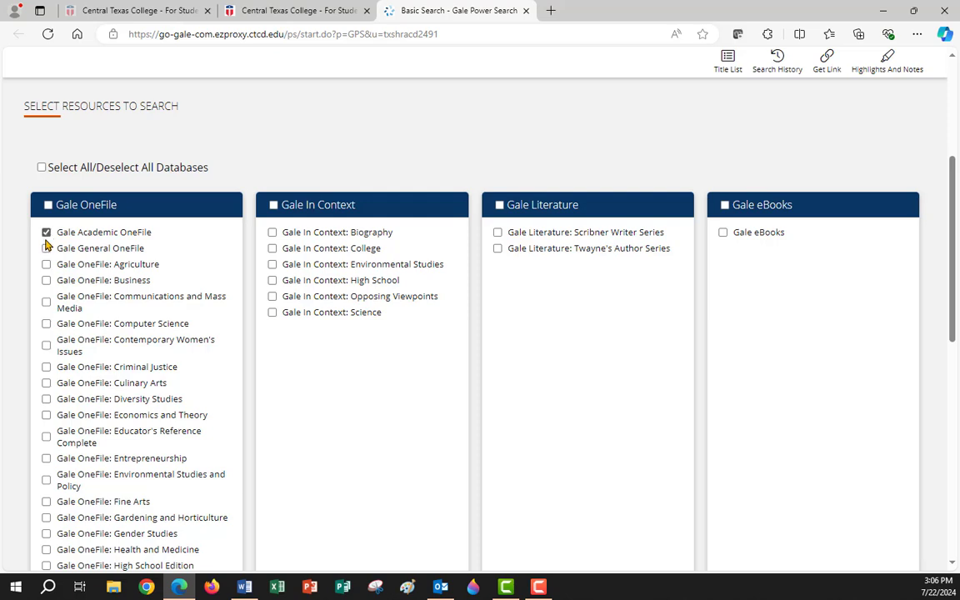
left_click(722, 234)
left_click(272, 234)
Add Gale OneFile: U.S. History and Gale OneFile: Military and Intelligence to the resources to search.
scroll(71, 374, "down", 6)
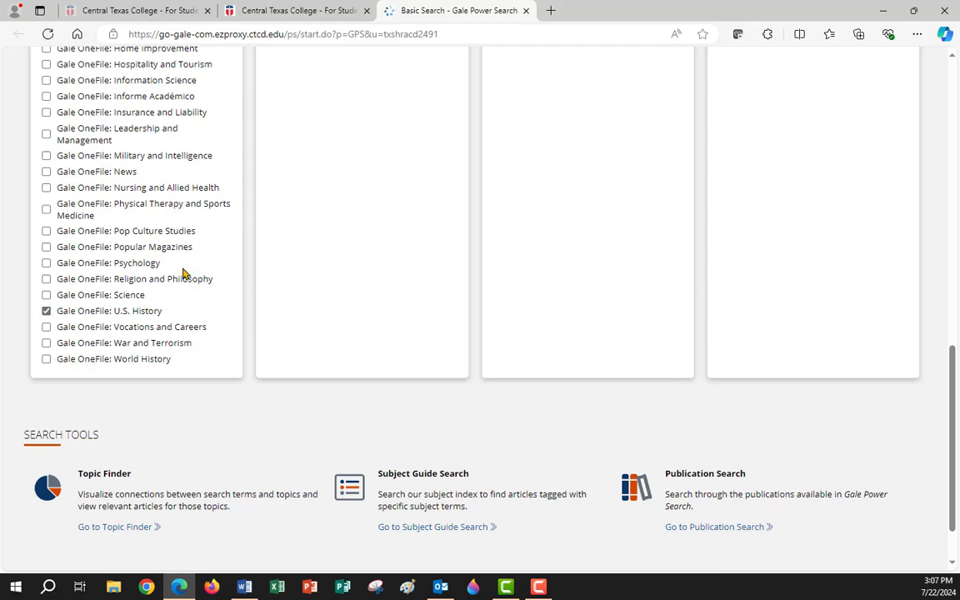
scroll(161, 274, "up", 1)
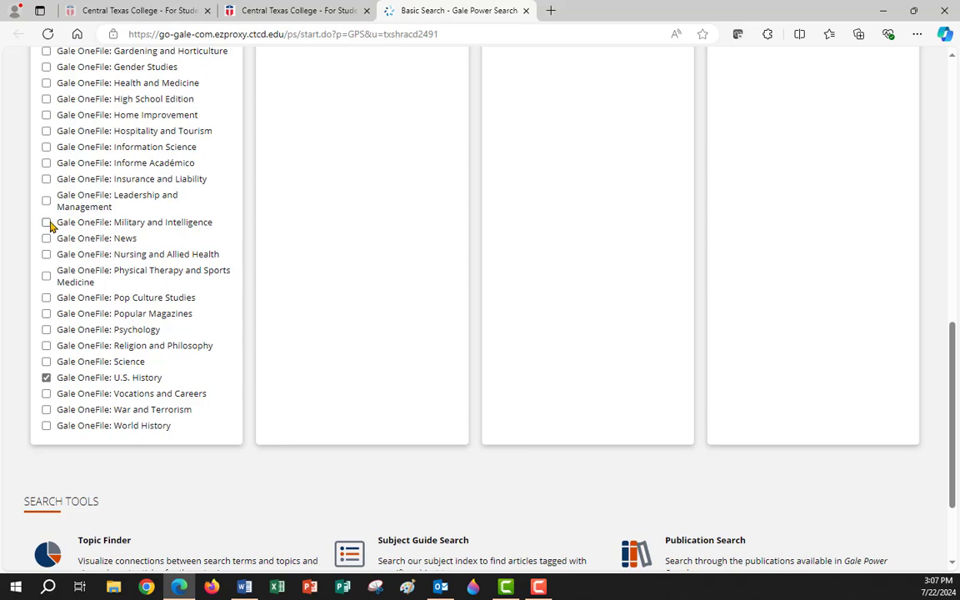
left_click(46, 222)
scroll(191, 330, "up", 2)
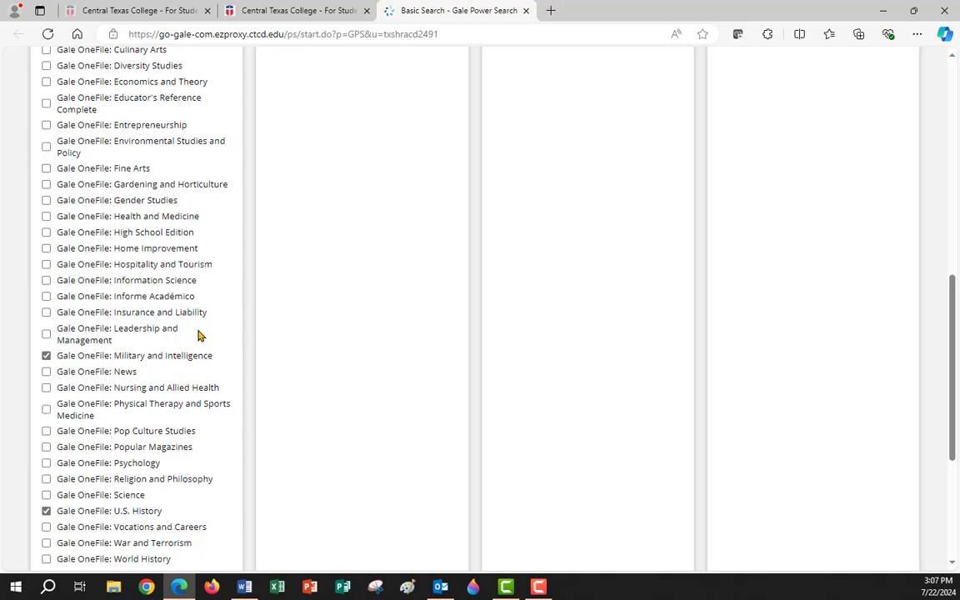
scroll(106, 300, "up", 1)
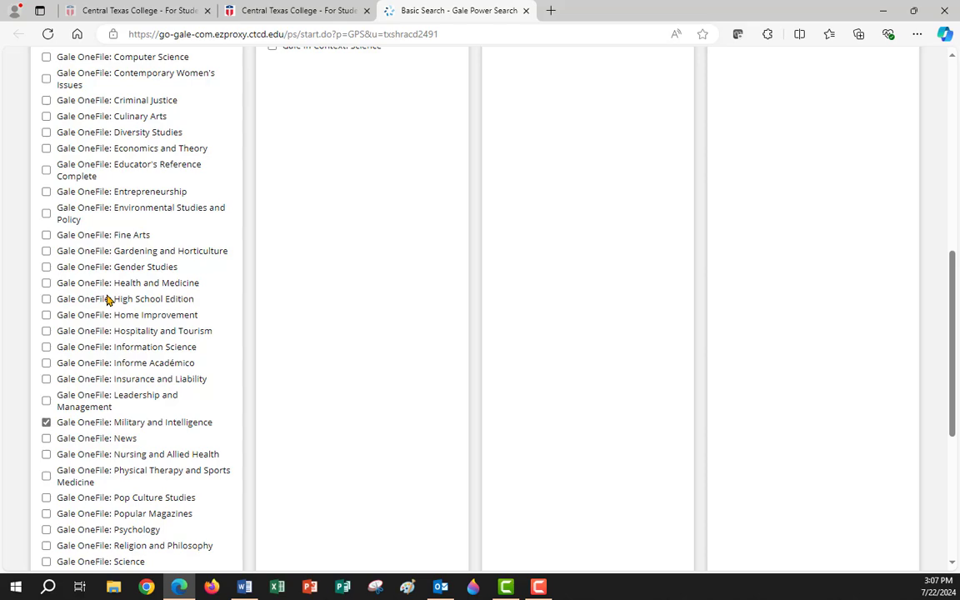
Search the selected Gale resources for the suggested term "French and Indian War, 1754-1763".
scroll(107, 300, "up", 8)
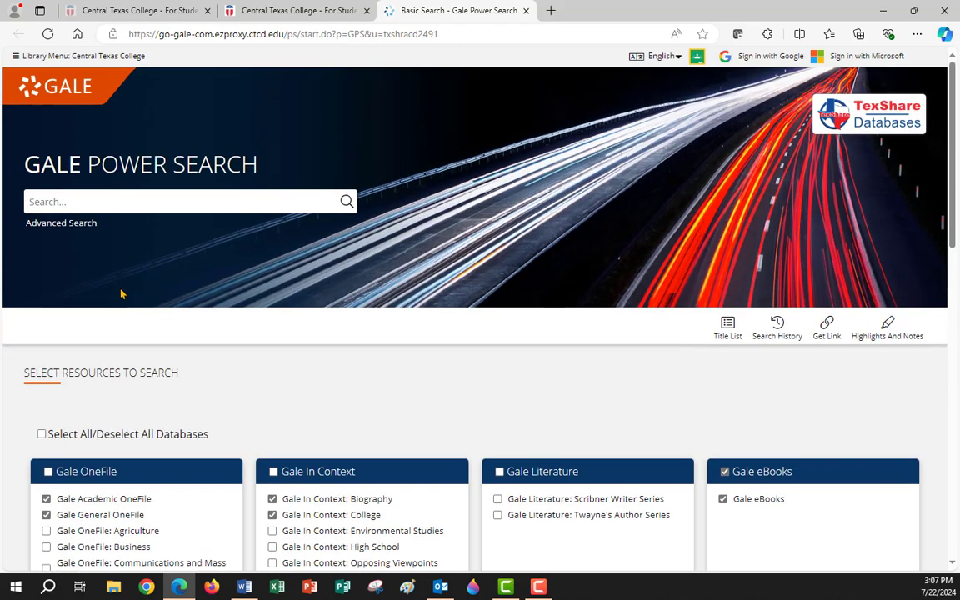
left_click(97, 199)
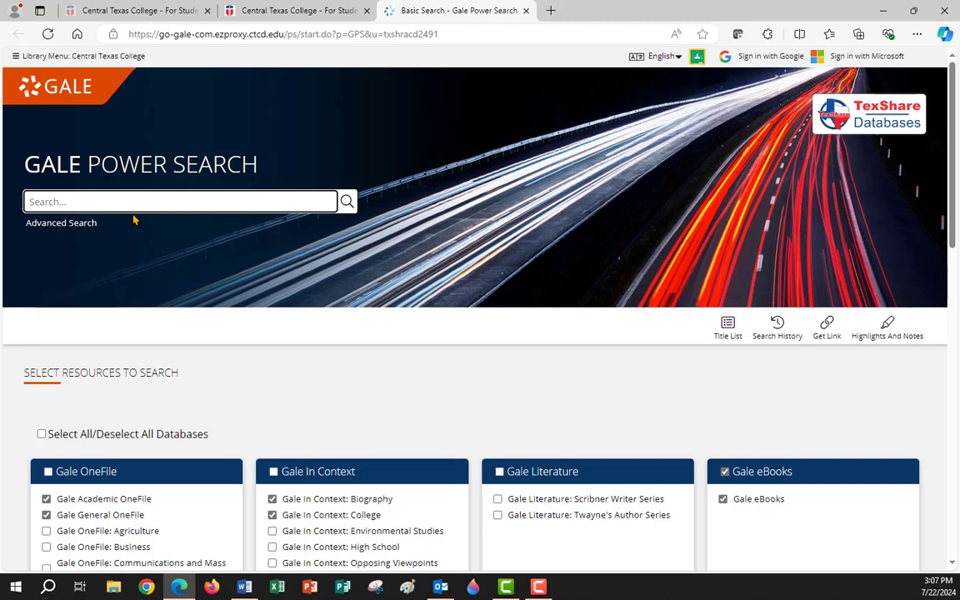
type("trench")
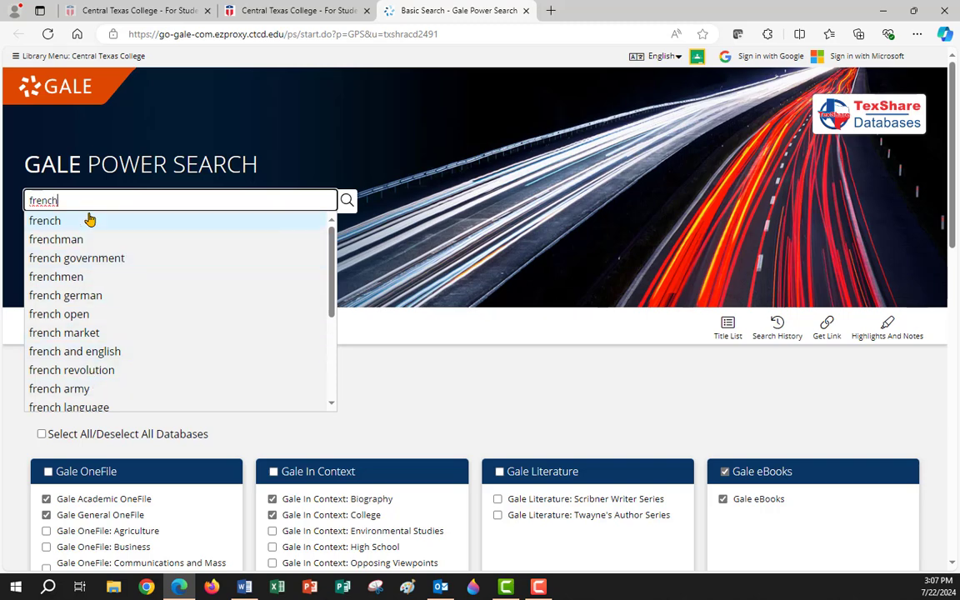
type(" and in")
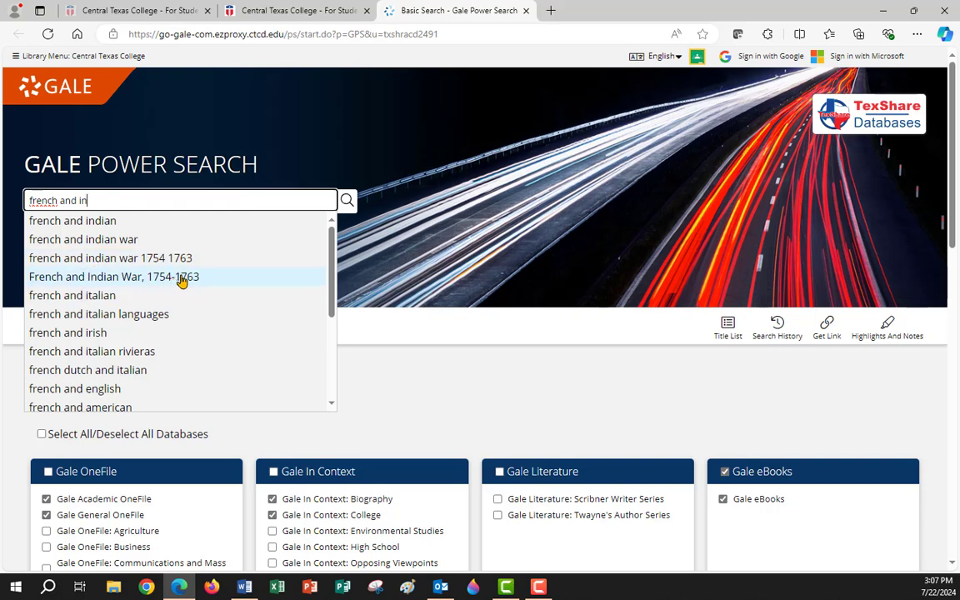
left_click(123, 283)
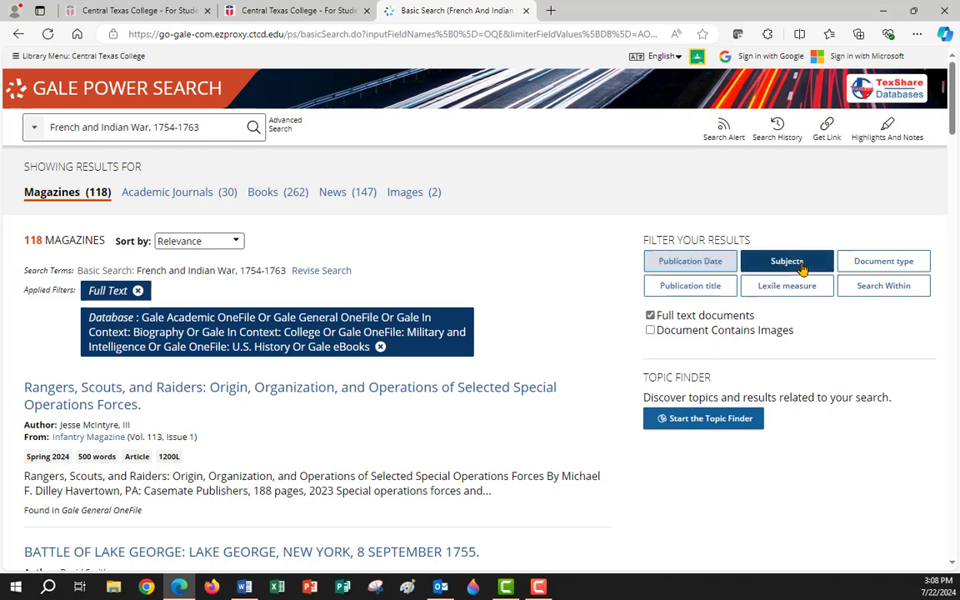
Set the start of a custom publication date range for the results to 01/01/2019.
left_click(684, 263)
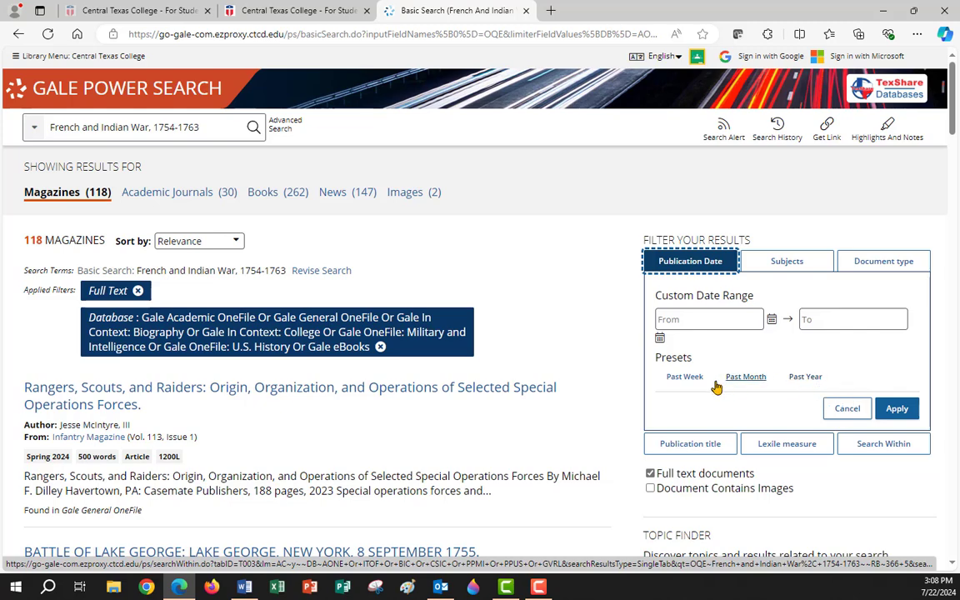
left_click(696, 321)
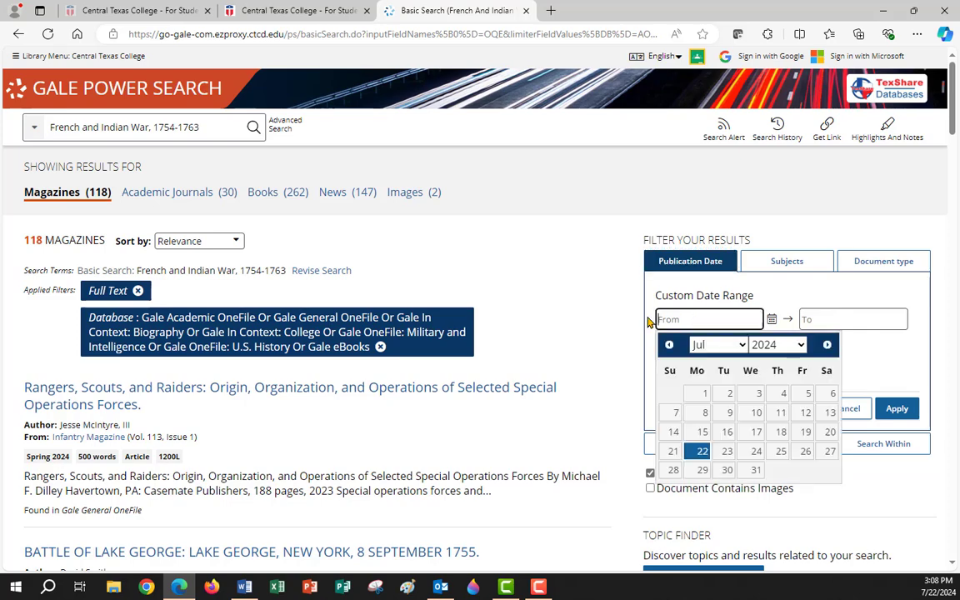
left_click(734, 345)
left_click(701, 364)
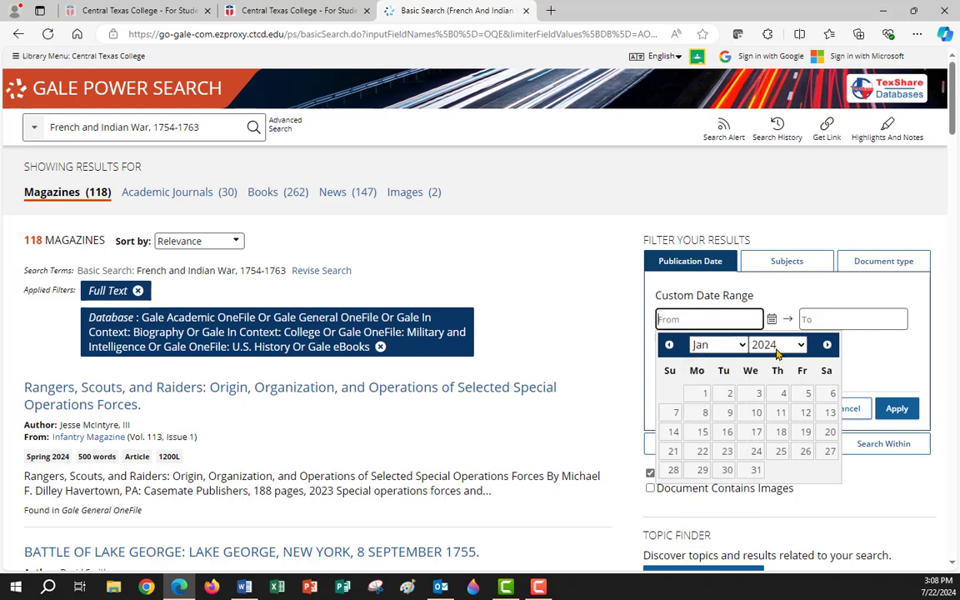
left_click(802, 345)
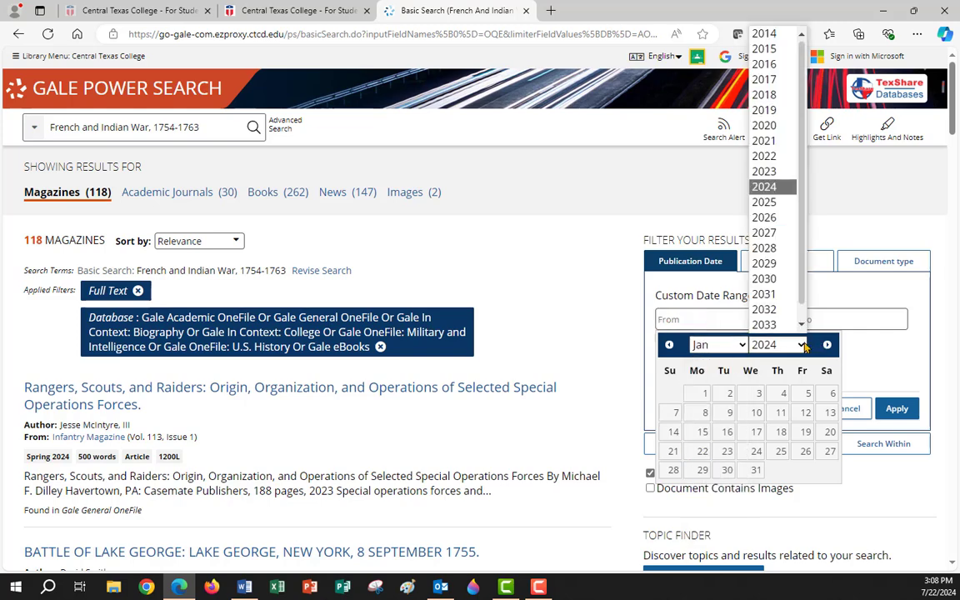
left_click(764, 110)
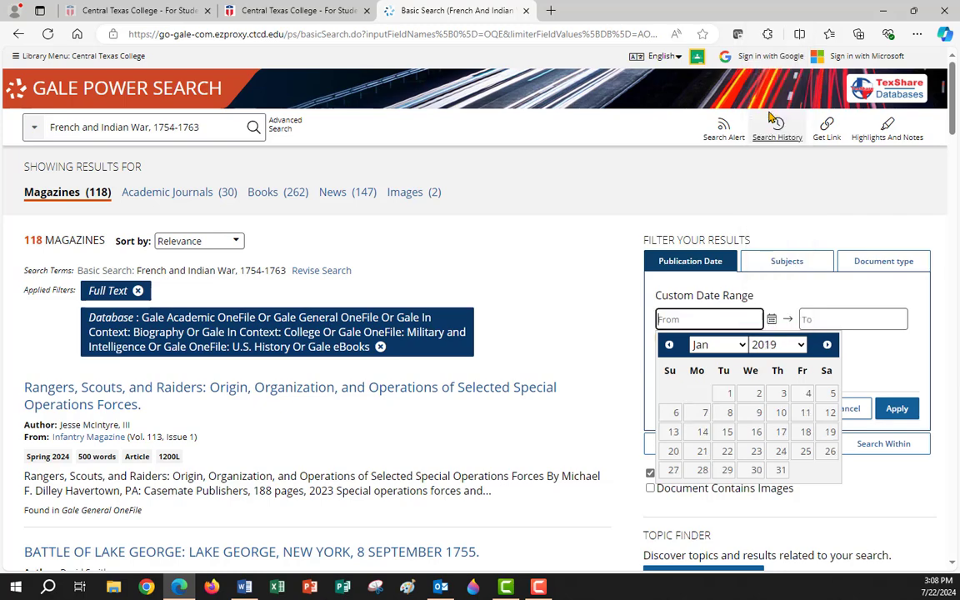
left_click(724, 396)
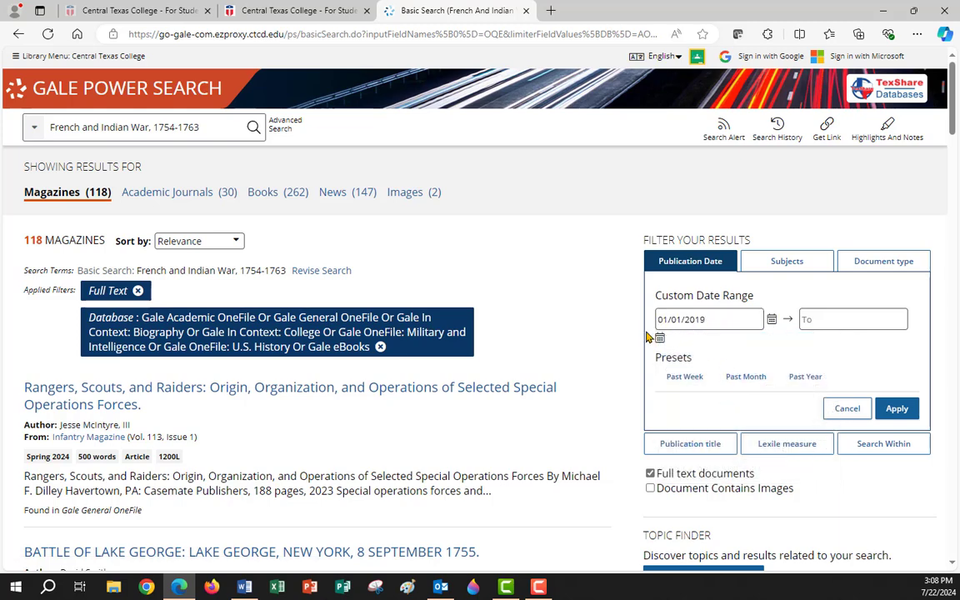
Apply the publication date filter with an end date of 08/31/2024, and remove the filter again.
left_click(816, 317)
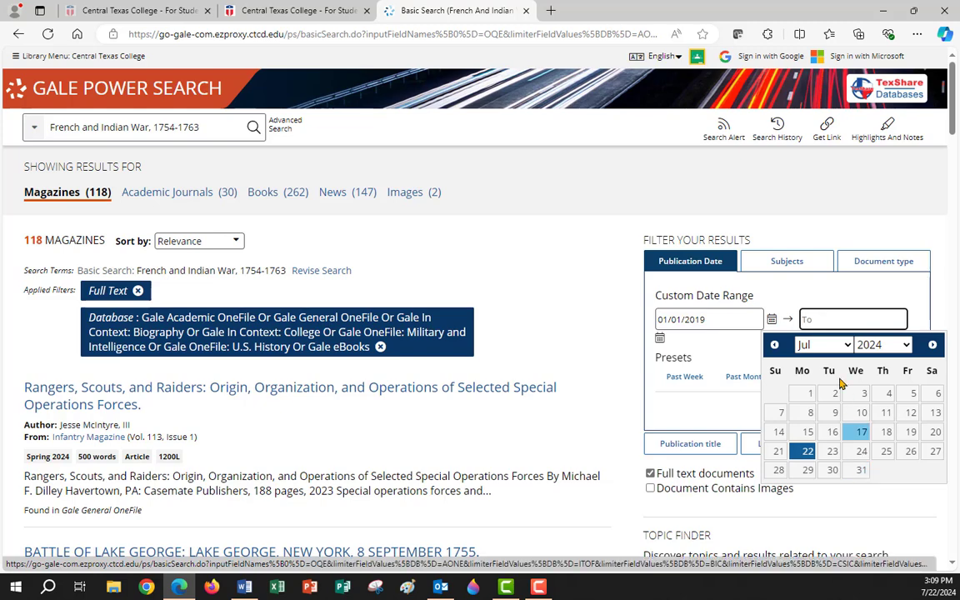
left_click(848, 345)
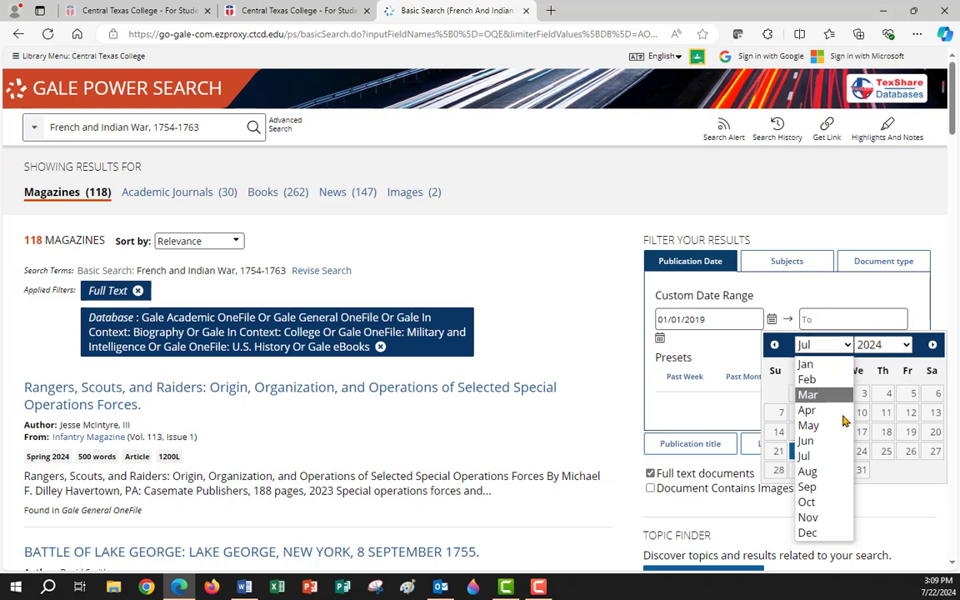
left_click(809, 472)
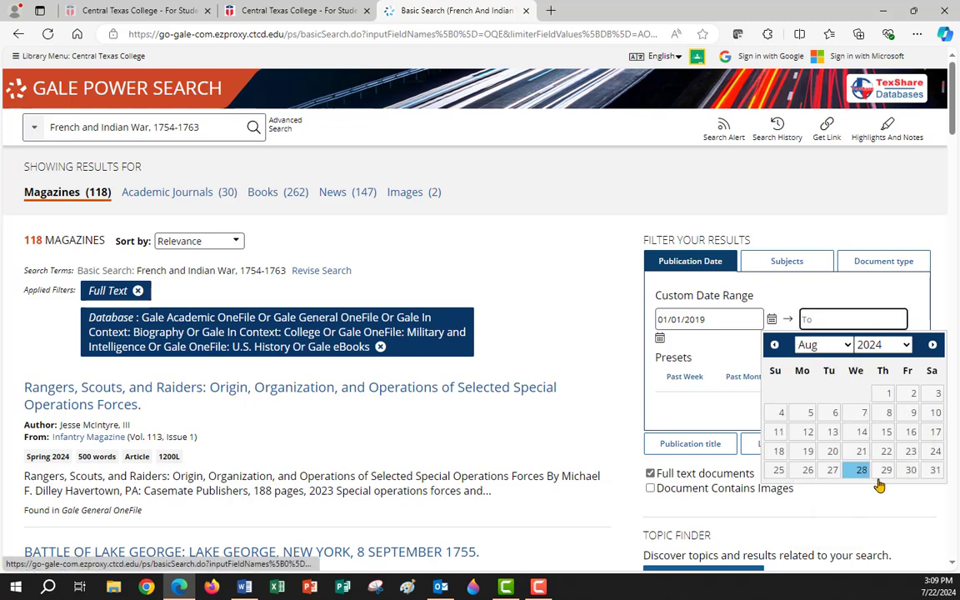
left_click(935, 471)
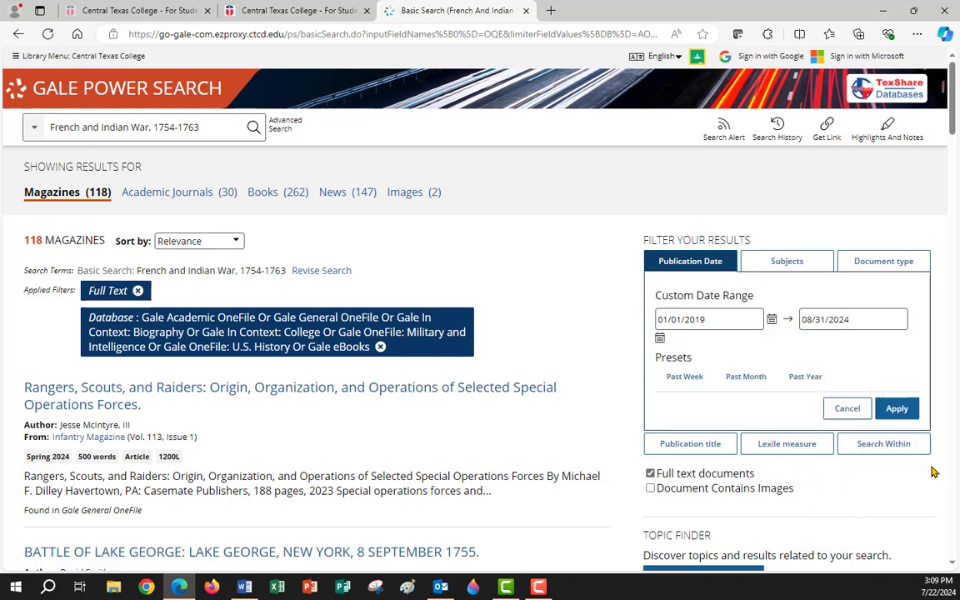
left_click(898, 409)
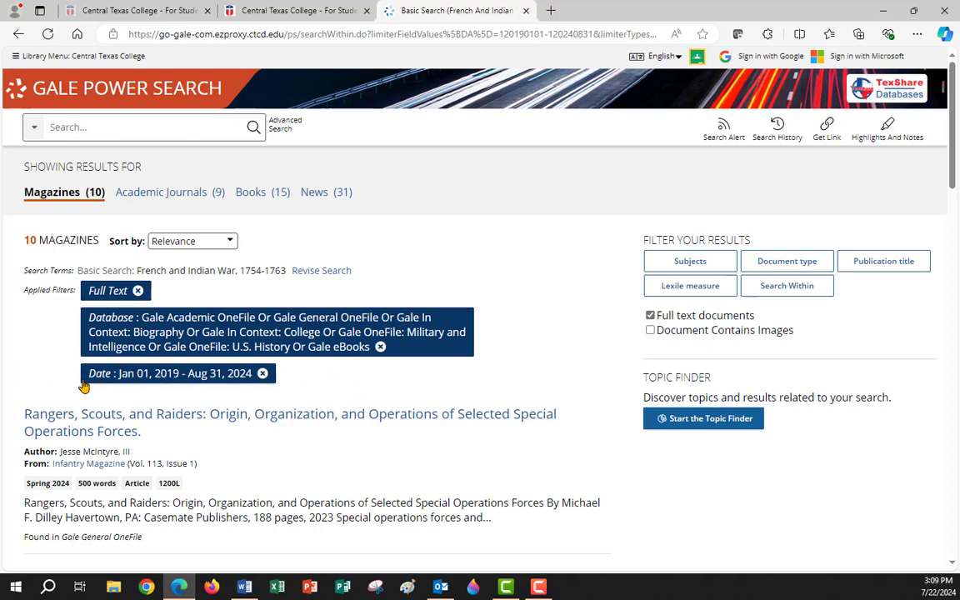
left_click(264, 374)
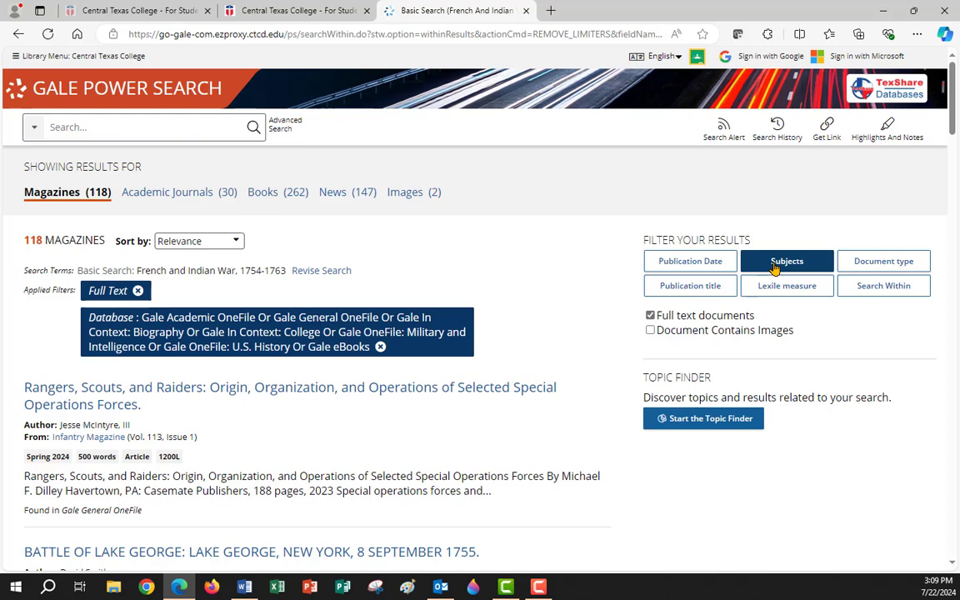
Filter the results by the subject "French and Indian War, 1754-1763", and remove that subject filter again.
left_click(774, 264)
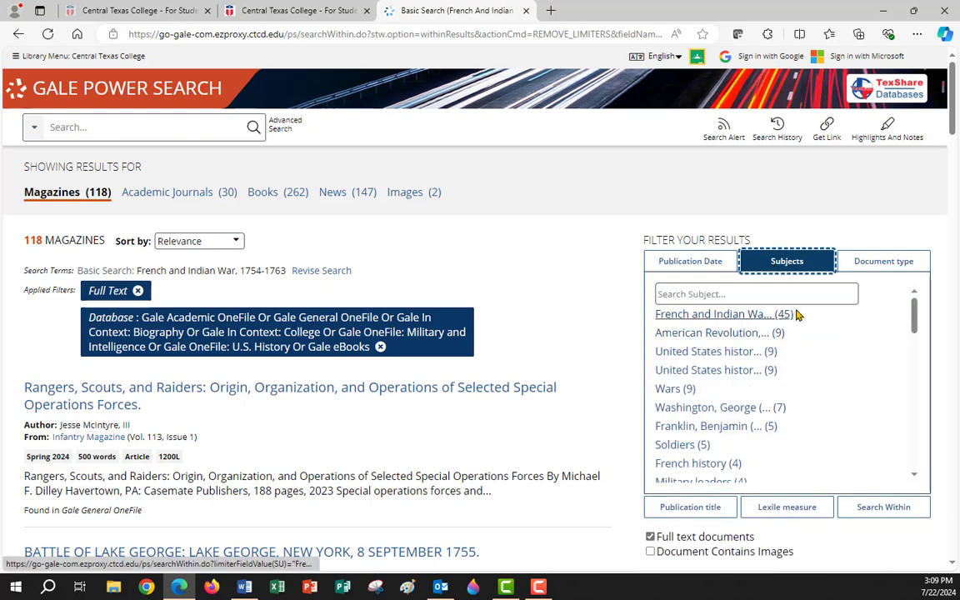
left_click(682, 323)
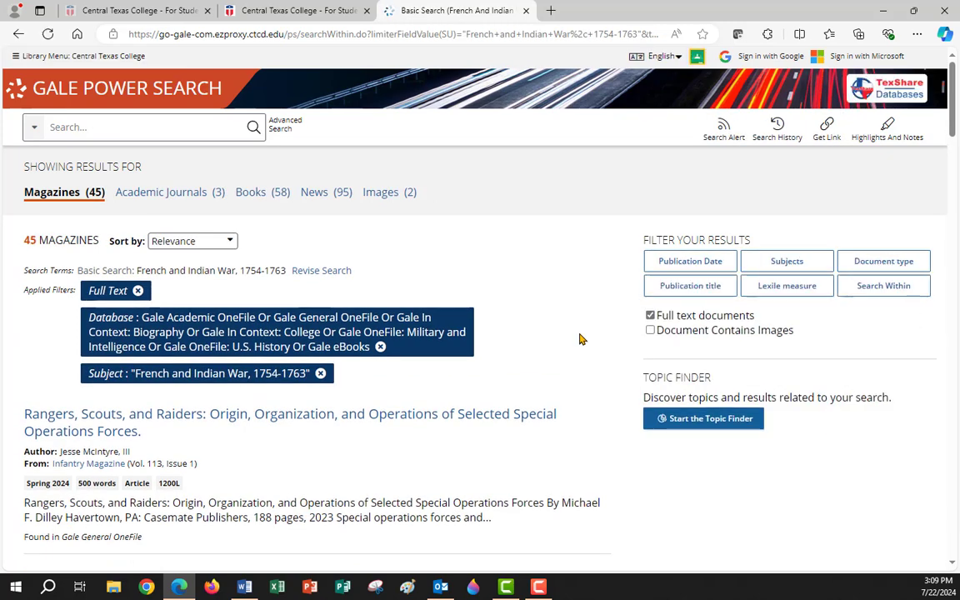
left_click(321, 376)
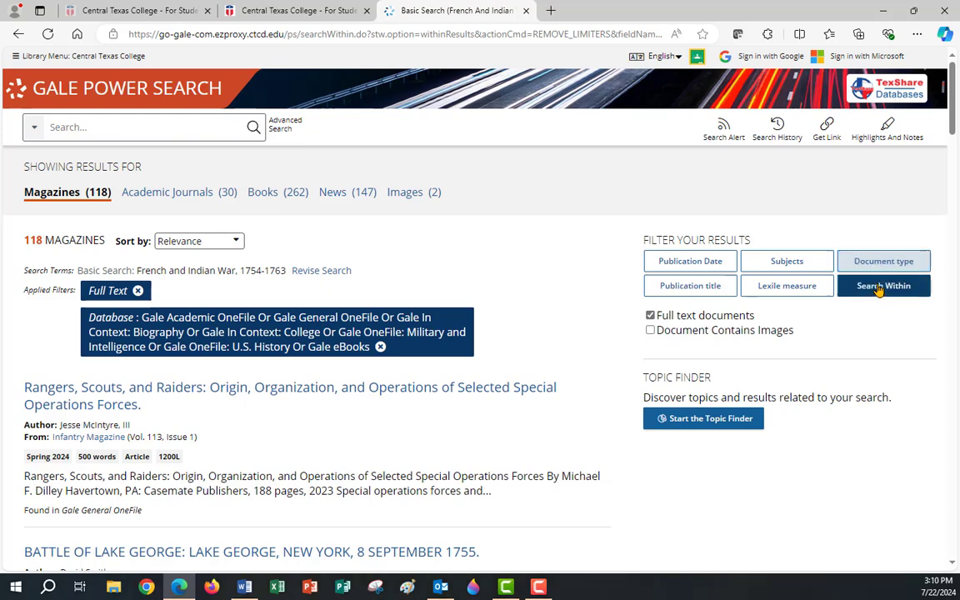
Search within the results for "french" and add a second search within them for "indian".
left_click(877, 285)
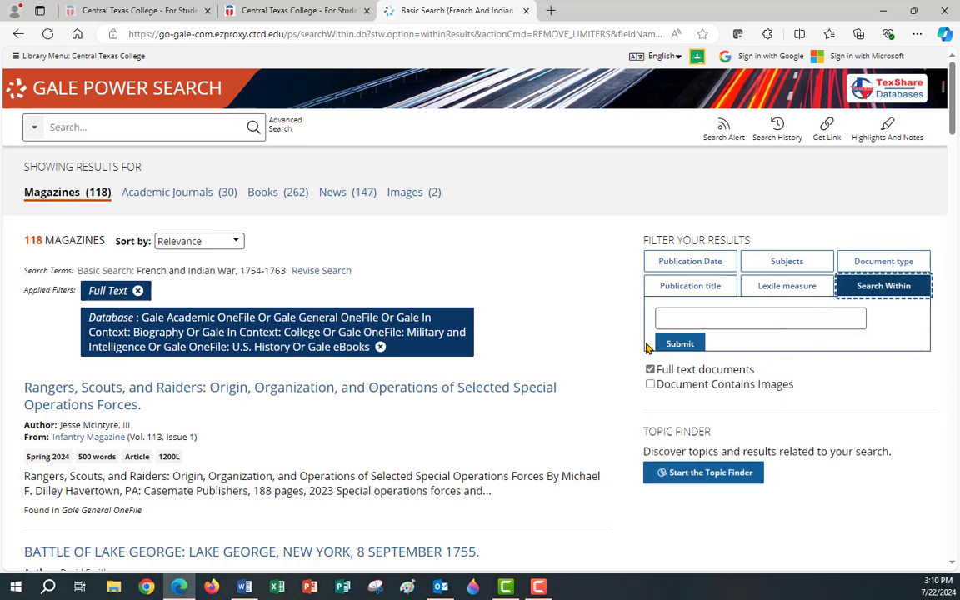
left_click(698, 313)
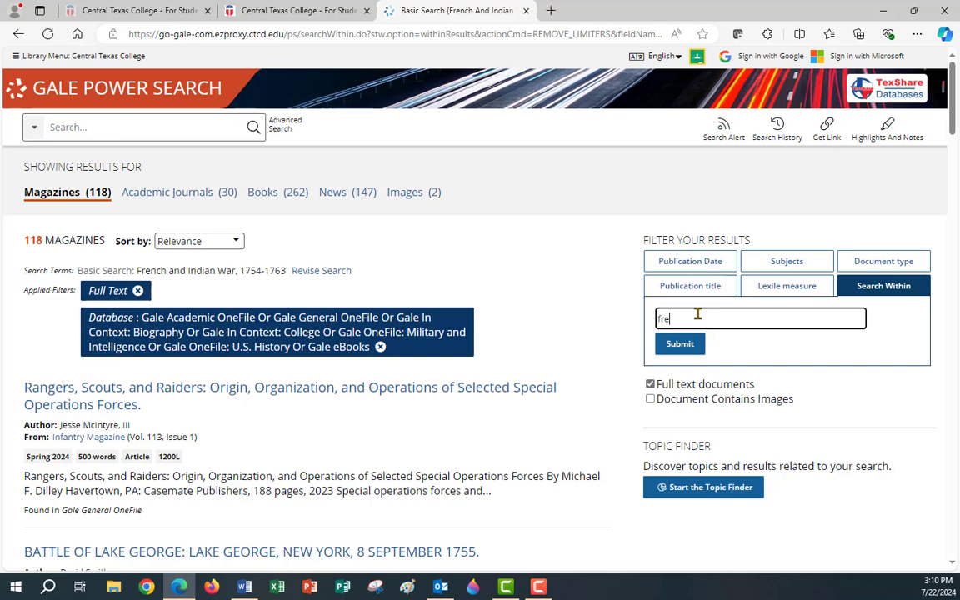
key("Return")
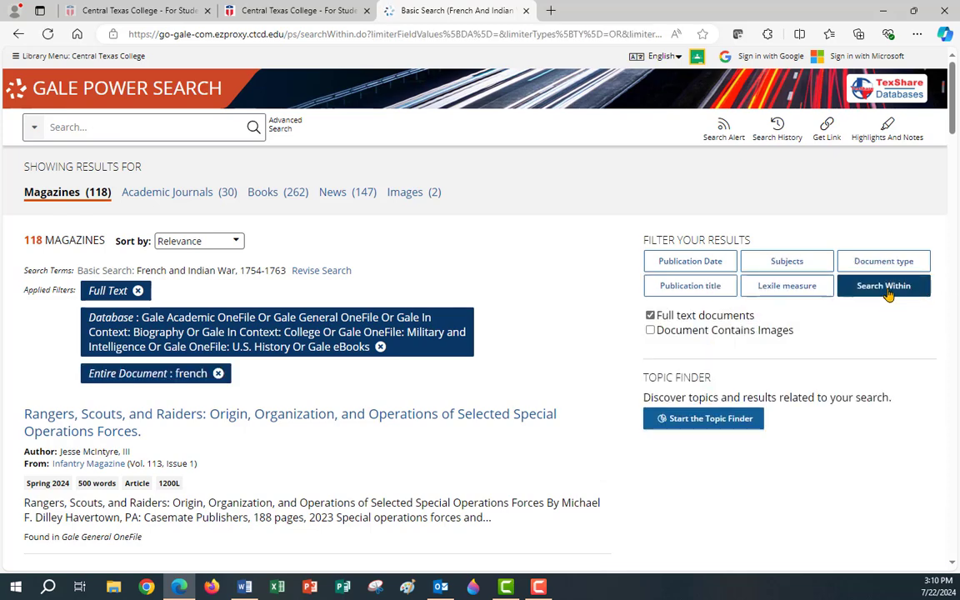
left_click(842, 288)
left_click(731, 325)
type("indian")
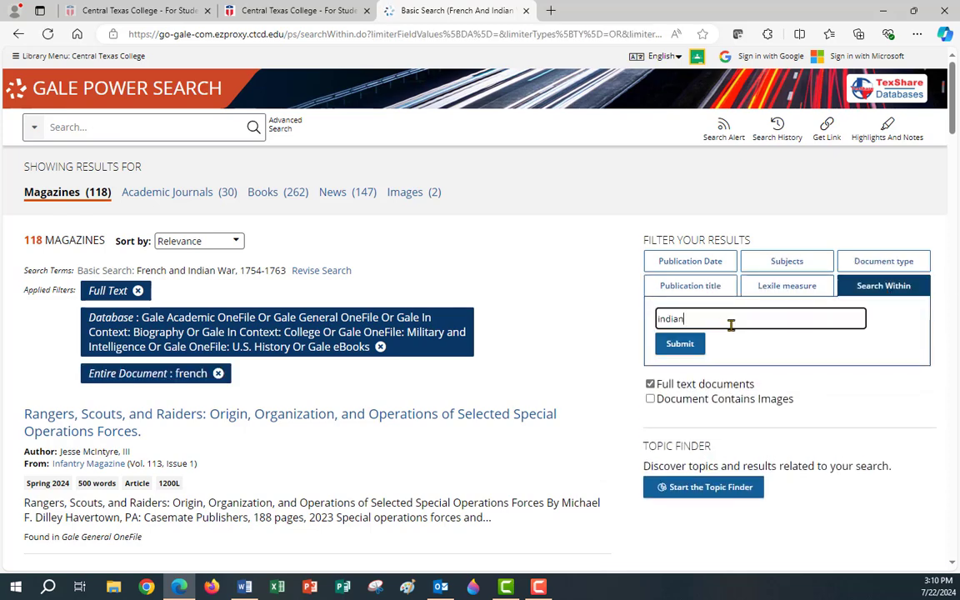
key("Return")
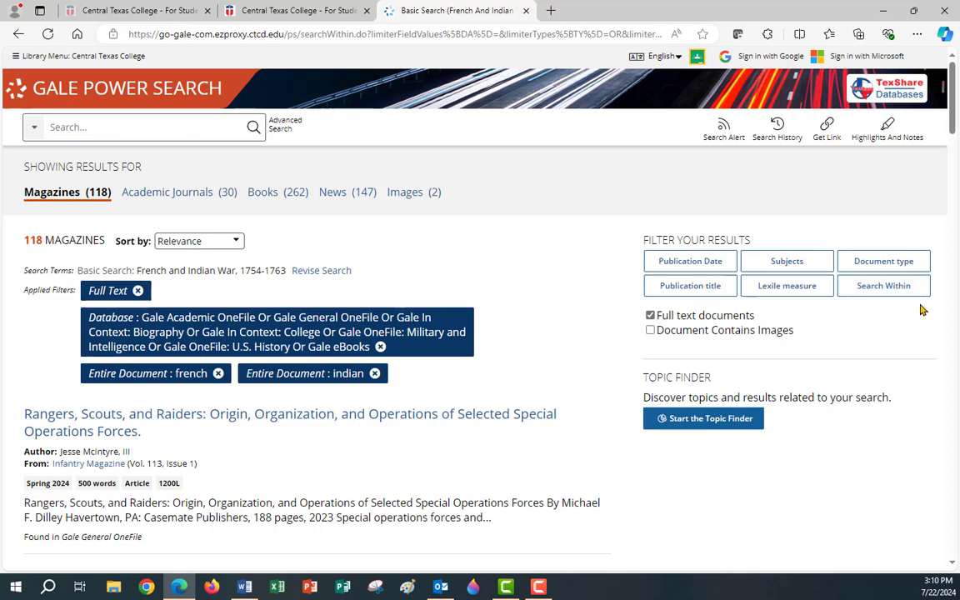
Review the document types available for filtering the magazine results, and close the list without applying any.
left_click(887, 265)
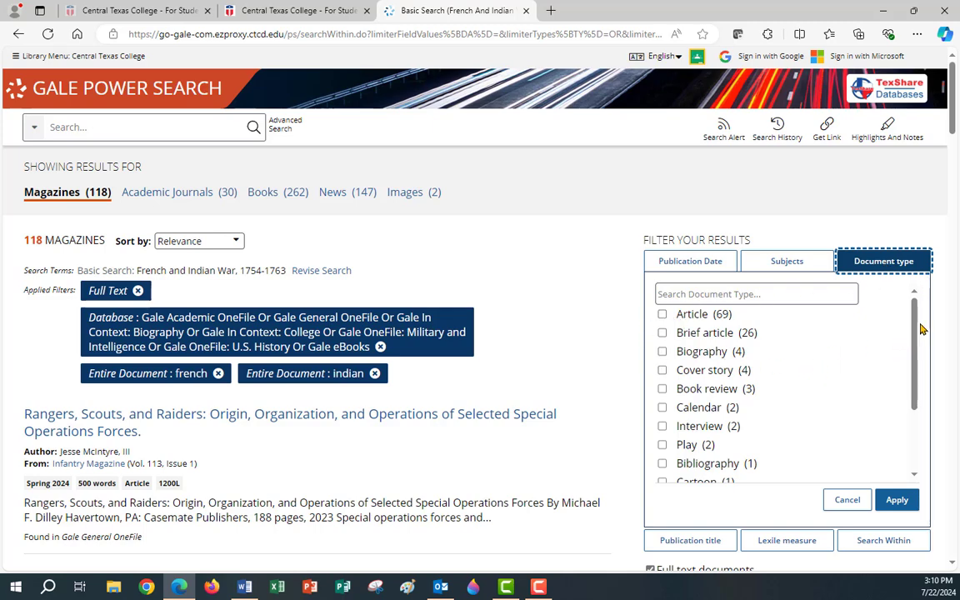
left_click_drag(917, 333, 926, 403)
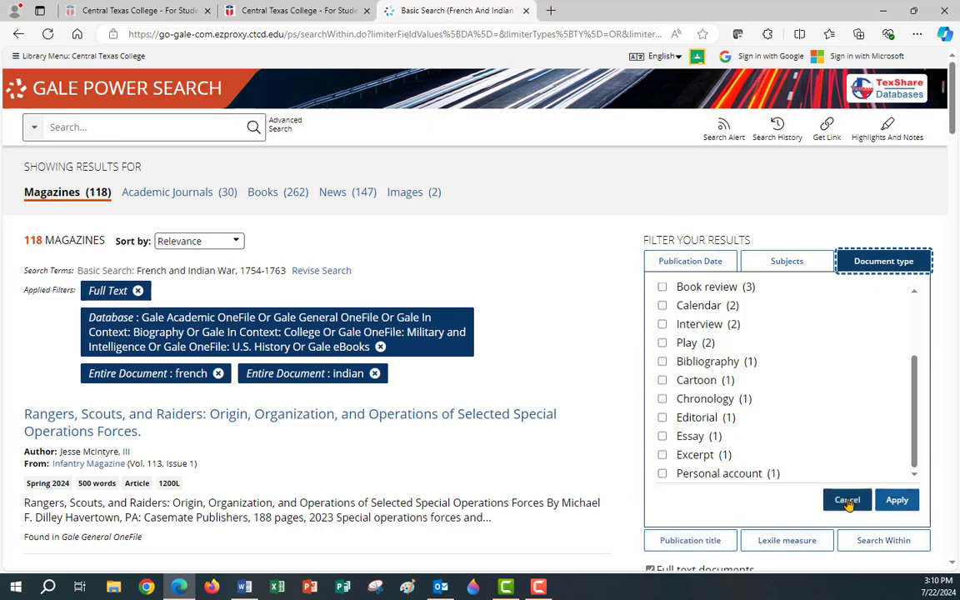
left_click_drag(917, 445, 928, 341)
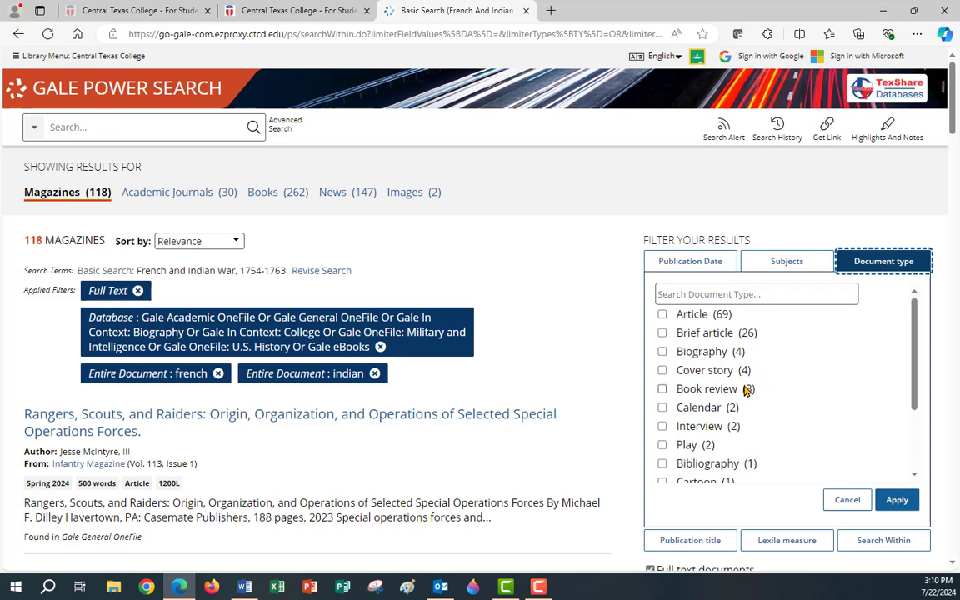
left_click(847, 500)
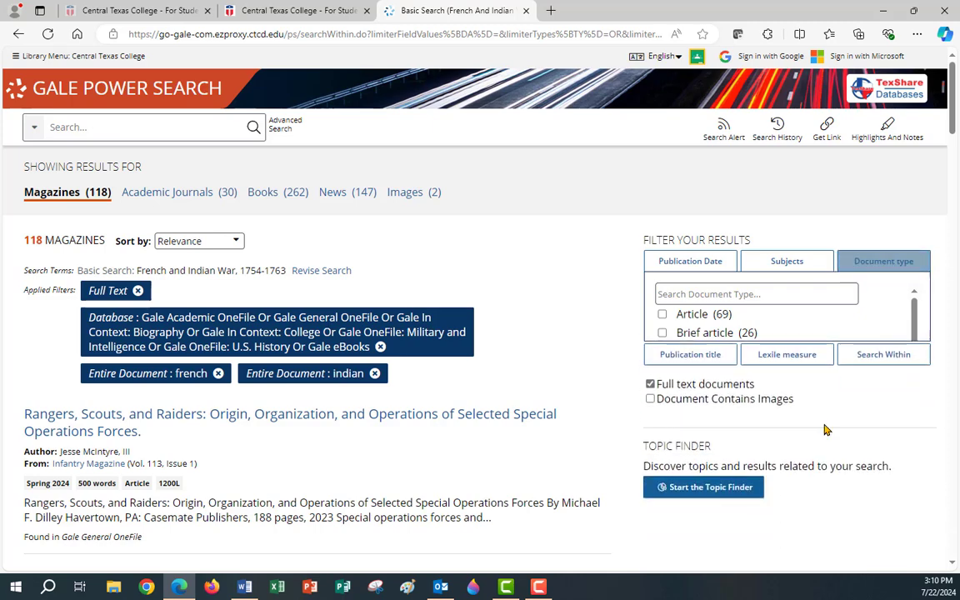
Filter the results by the subject "French and Indian War, 1754-1763" and switch to the academic journal results.
left_click(787, 263)
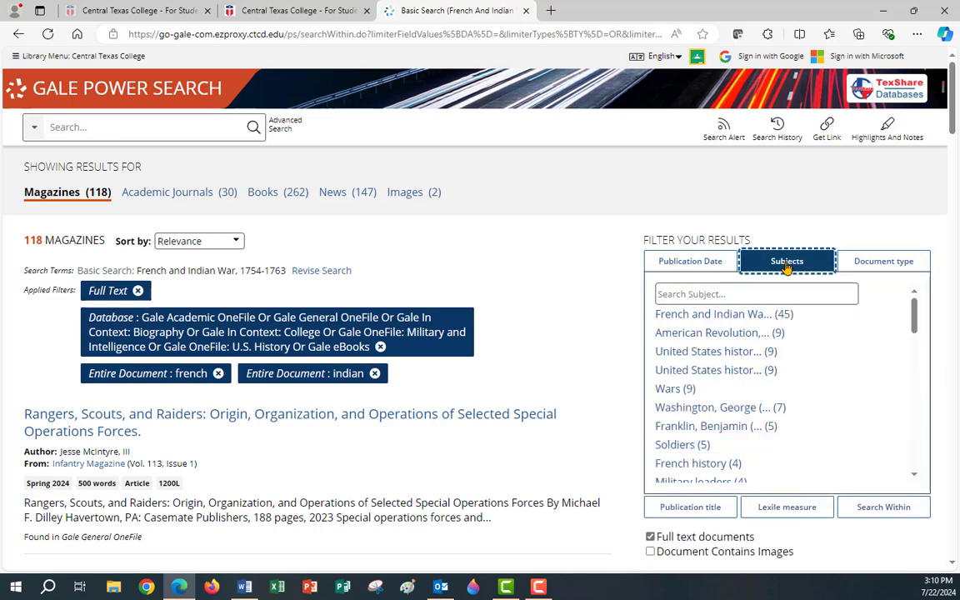
left_click(690, 320)
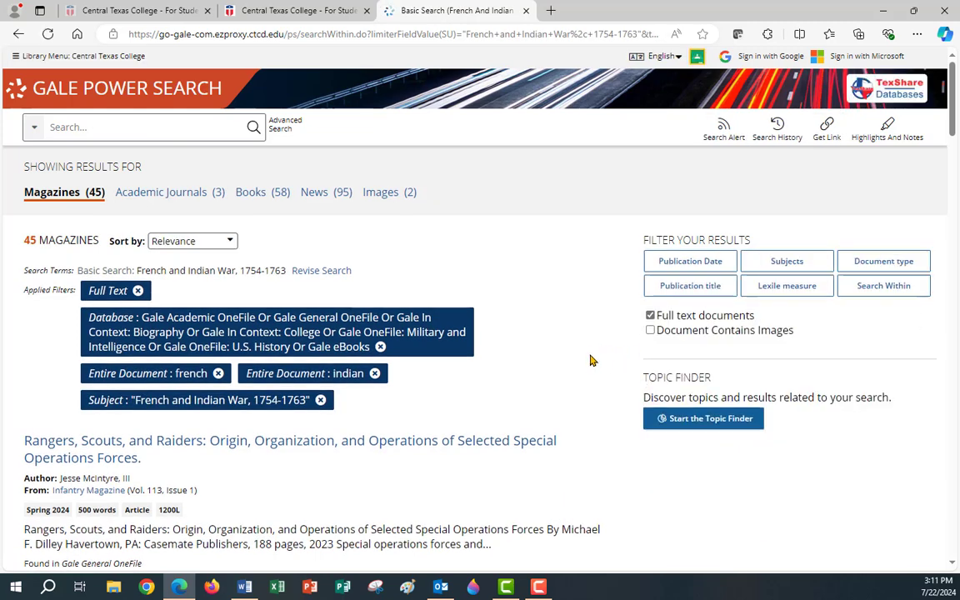
left_click(170, 205)
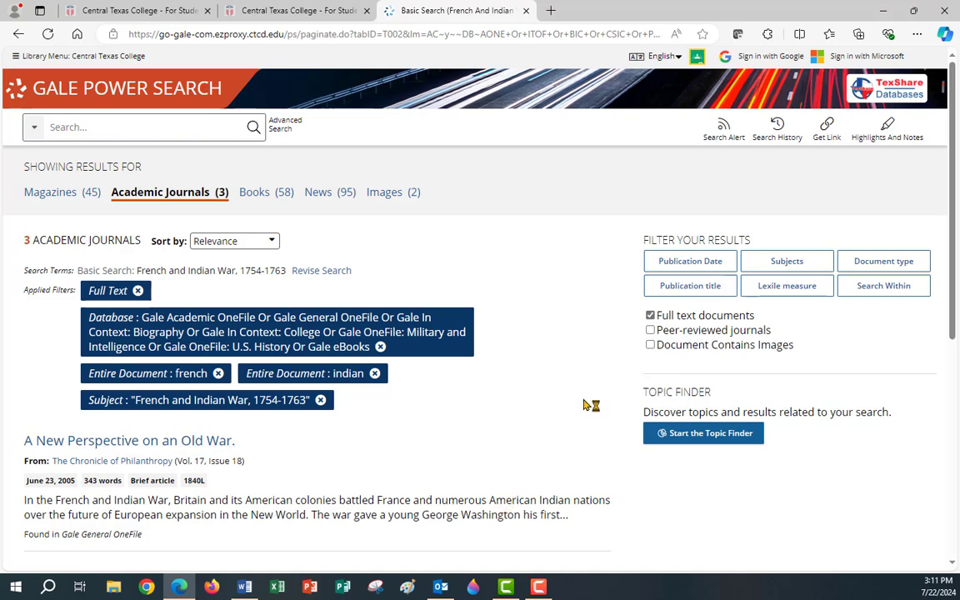
Look through the academic journal results and open the article "A New Perspective on an Old War.".
scroll(553, 397, "down", 3)
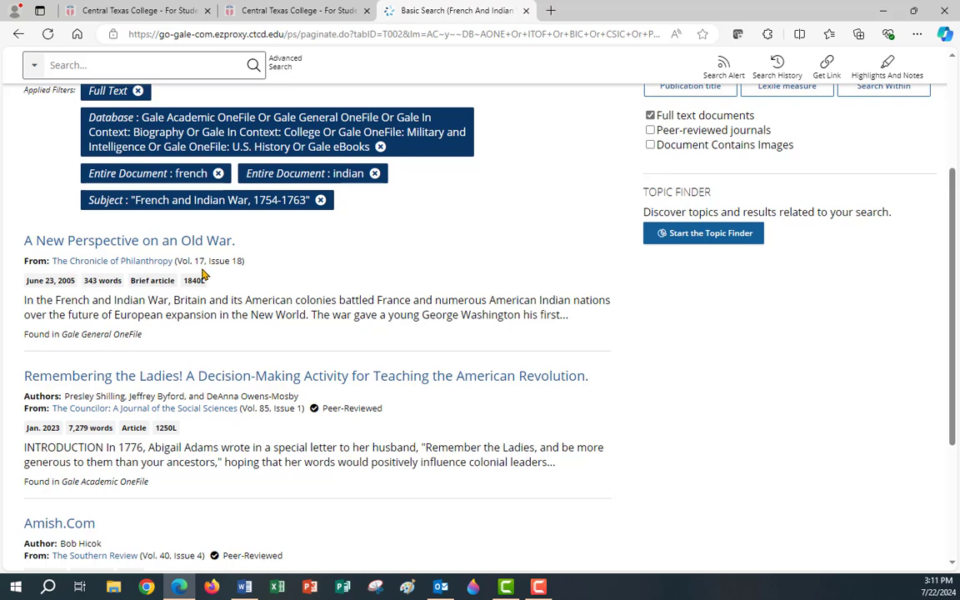
scroll(354, 443, "down", 2)
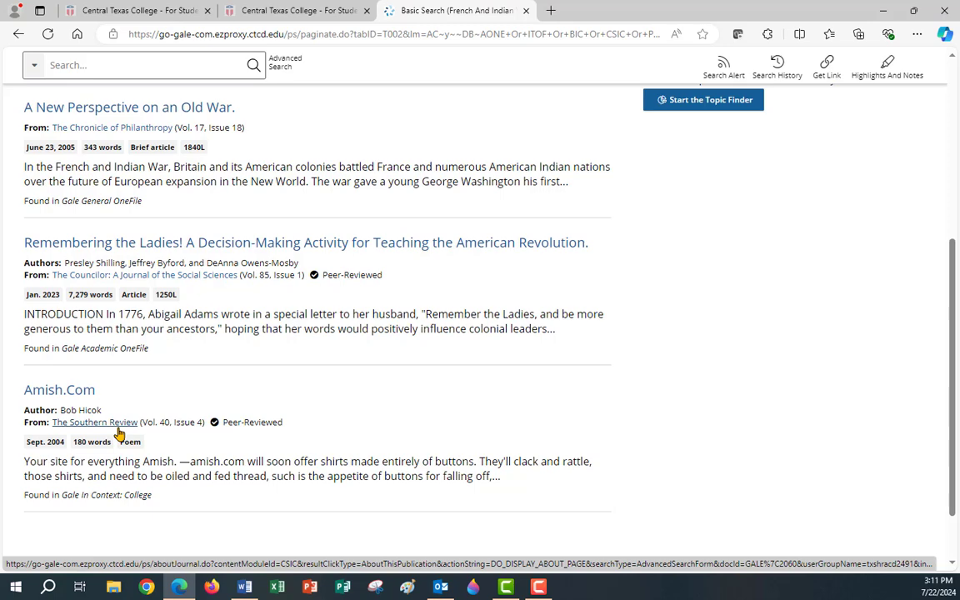
scroll(192, 355, "up", 2)
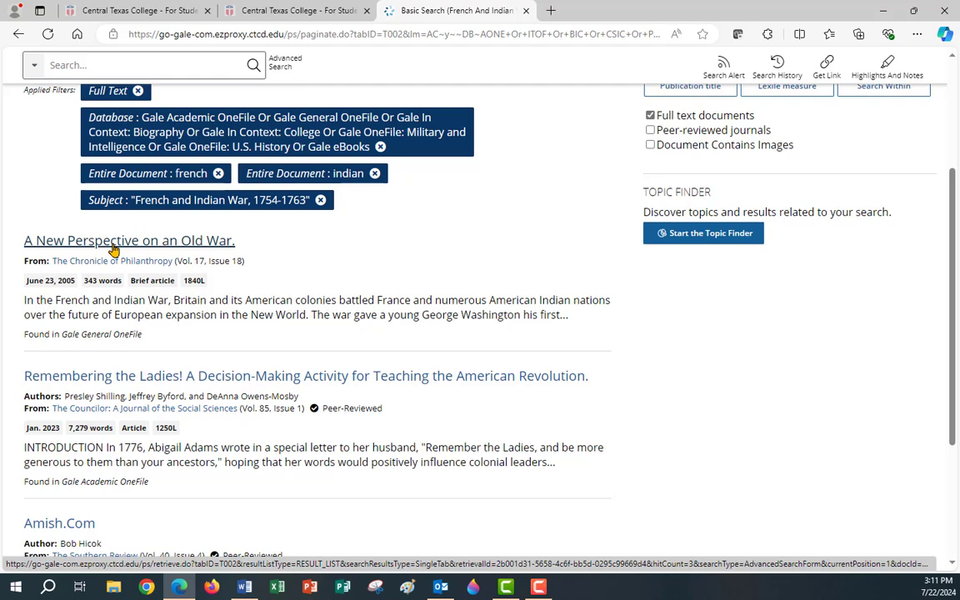
left_click(114, 250)
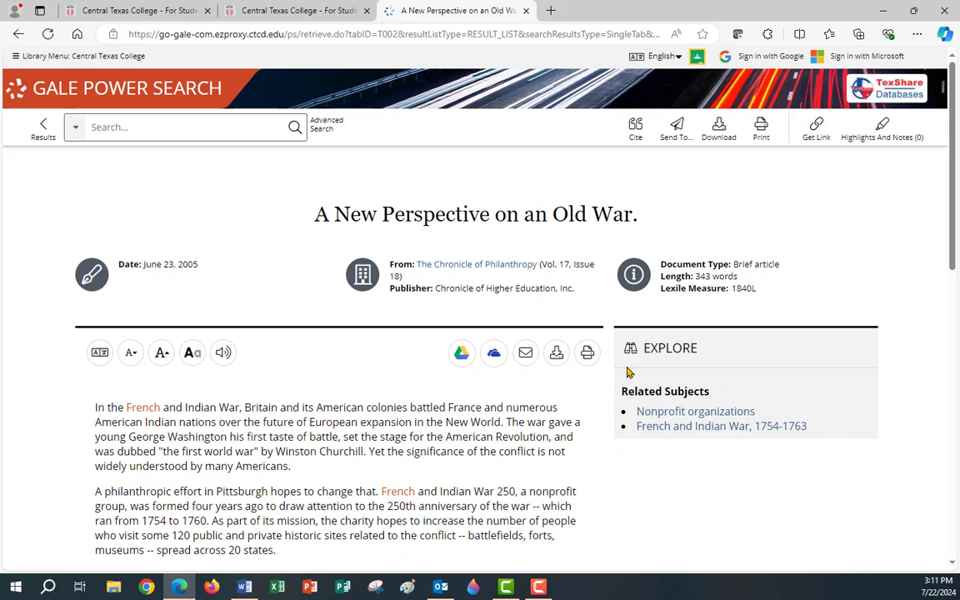
Select a line in the article's third paragraph to show the highlight and note options, and dismiss them without saving.
scroll(884, 339, "down", 1)
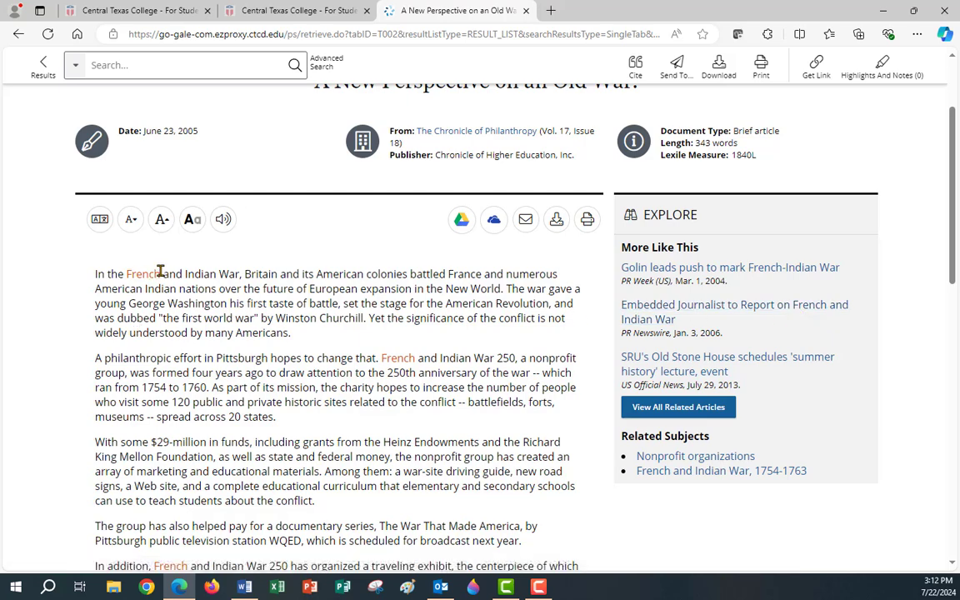
left_click_drag(160, 272, 104, 275)
left_click_drag(95, 456, 567, 457)
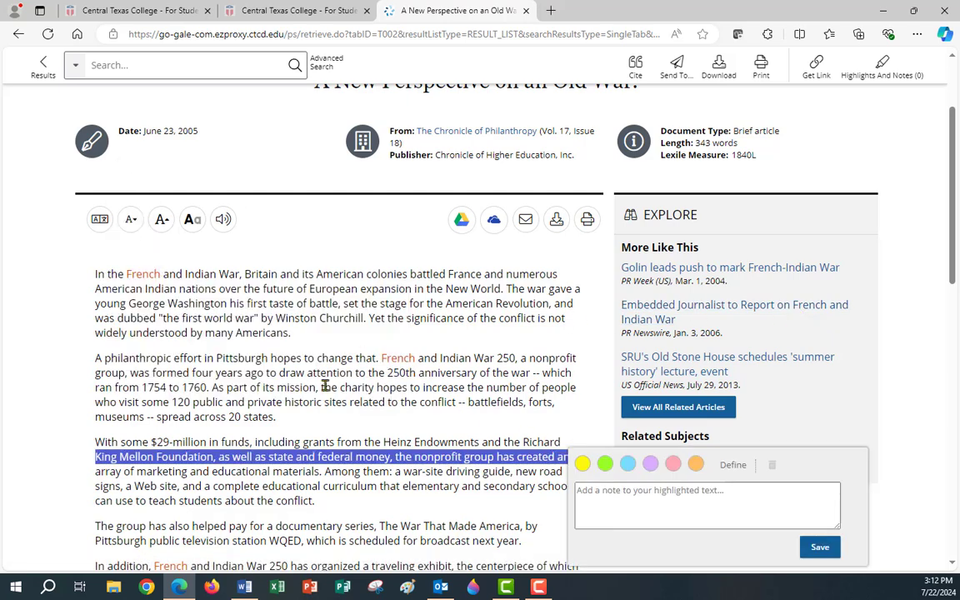
left_click(215, 262)
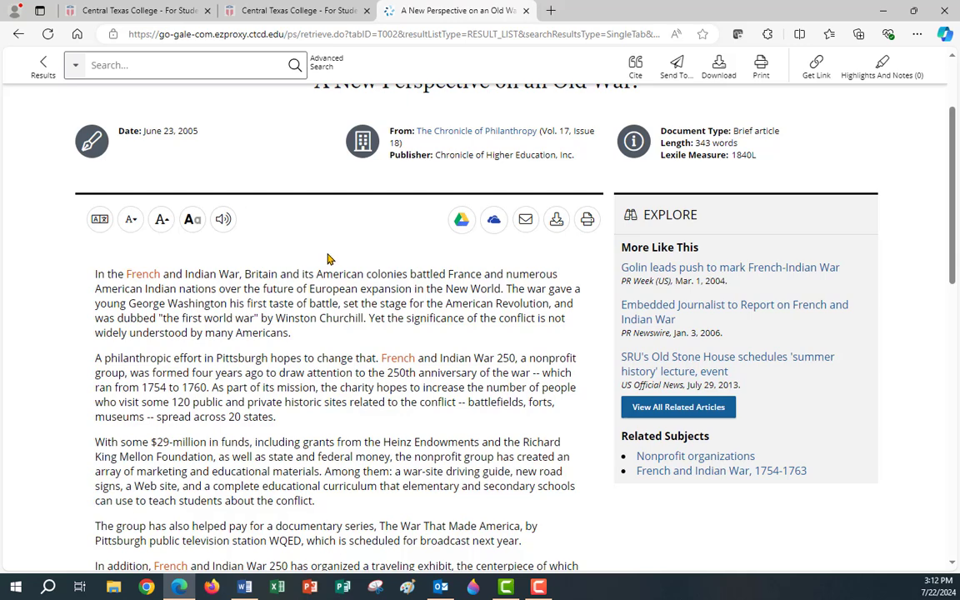
Translate the article into Russian, and return it to its original language.
left_click(97, 232)
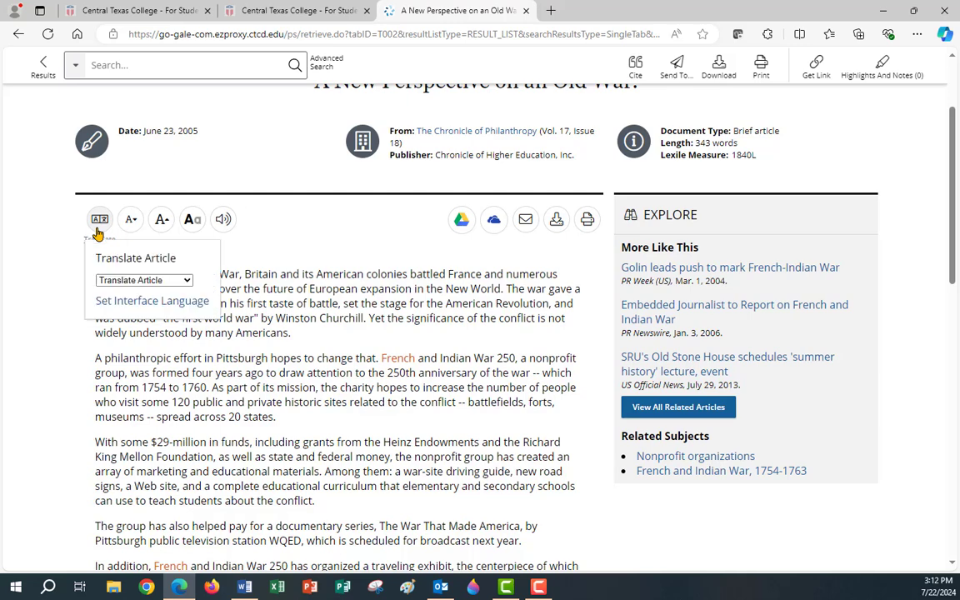
left_click(186, 280)
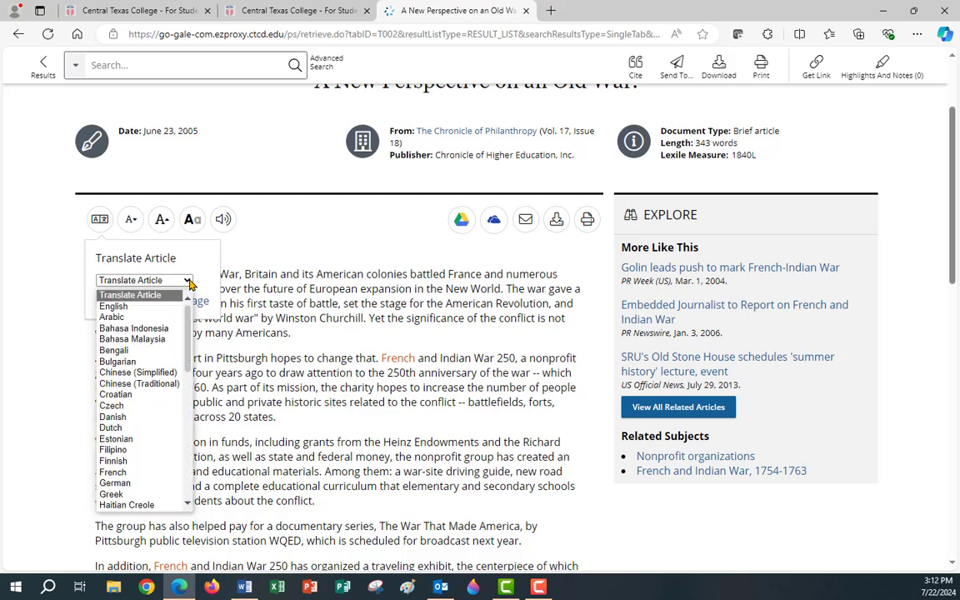
scroll(191, 325, "down", 3)
left_click_drag(191, 342, 192, 461)
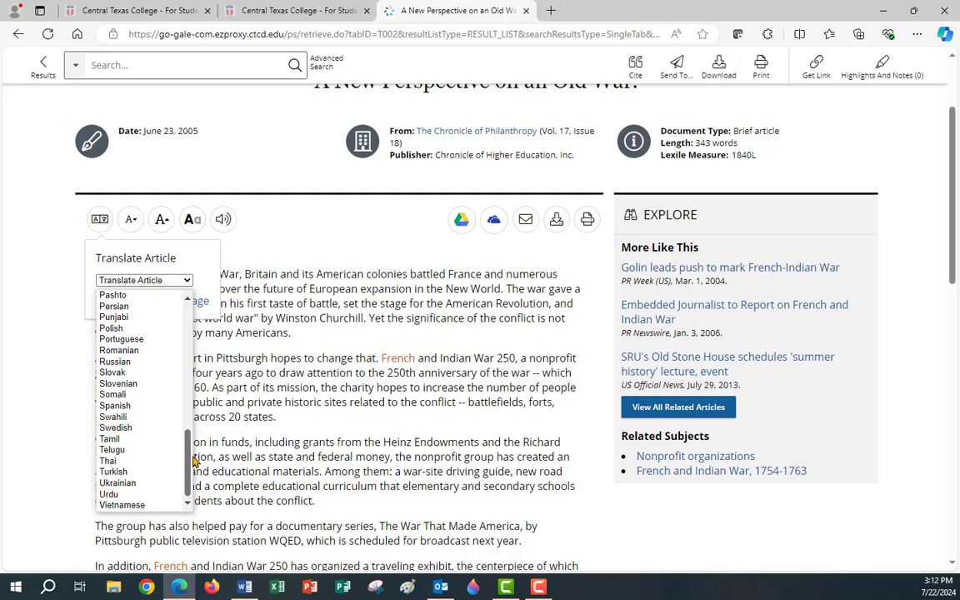
scroll(197, 442, "up", 3)
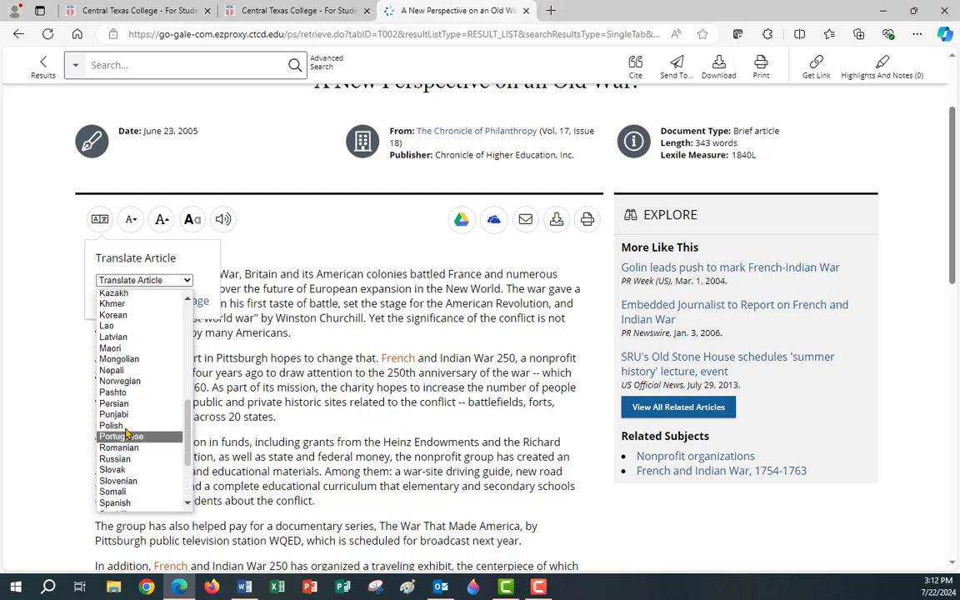
left_click(123, 456)
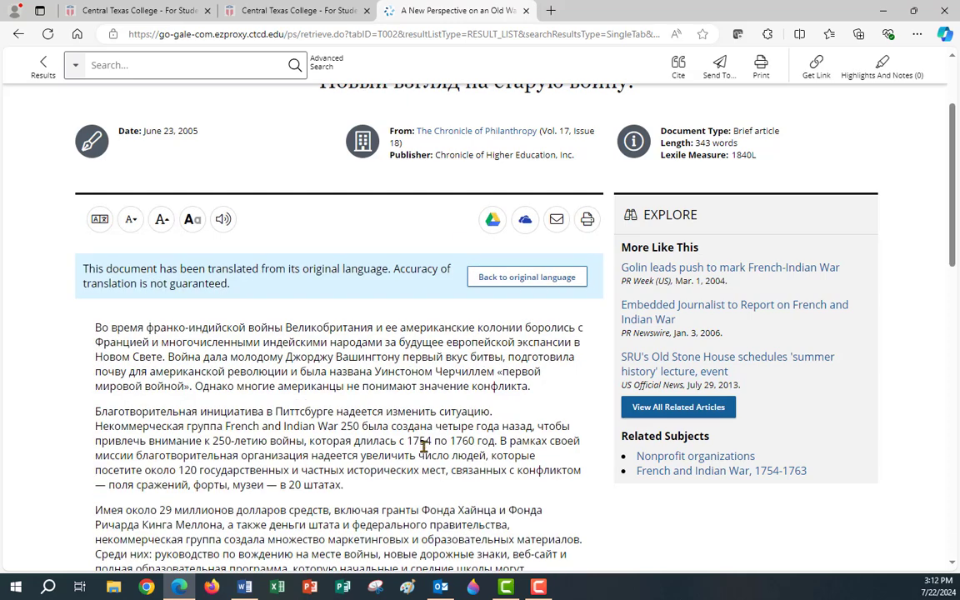
left_click(516, 285)
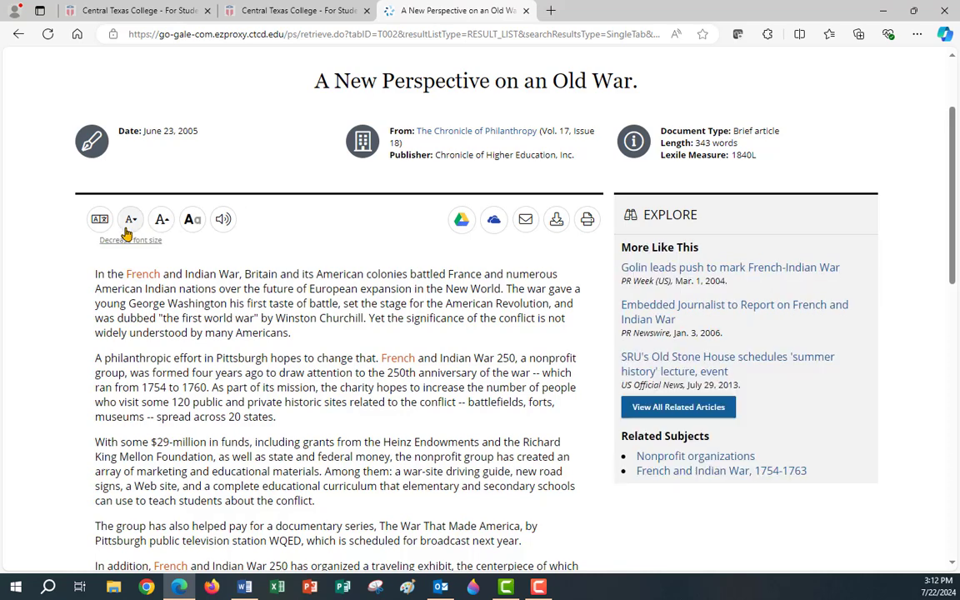
Try the grey, tan and green background colours for the article text, and restore the default white display settings.
left_click(192, 222)
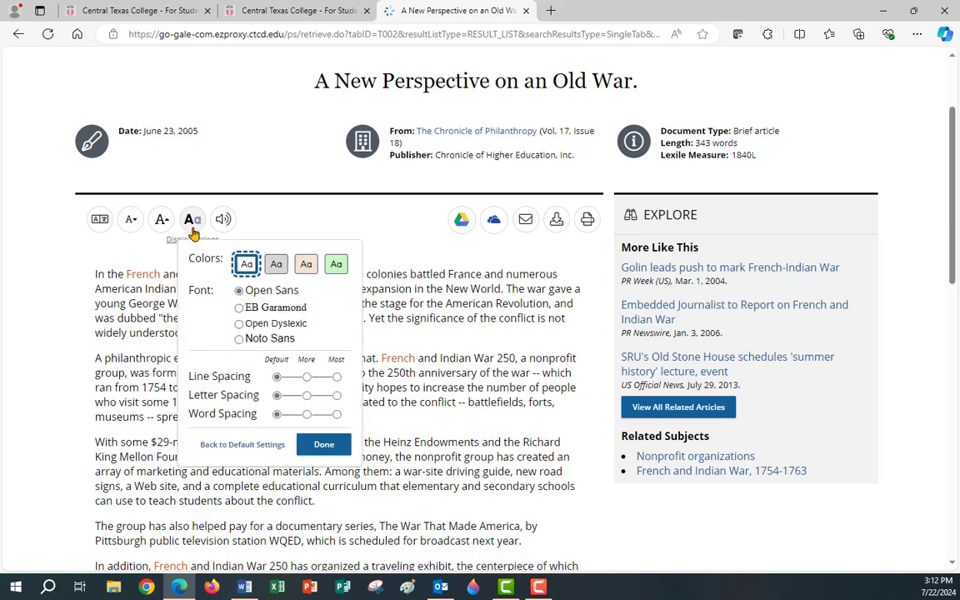
left_click(277, 266)
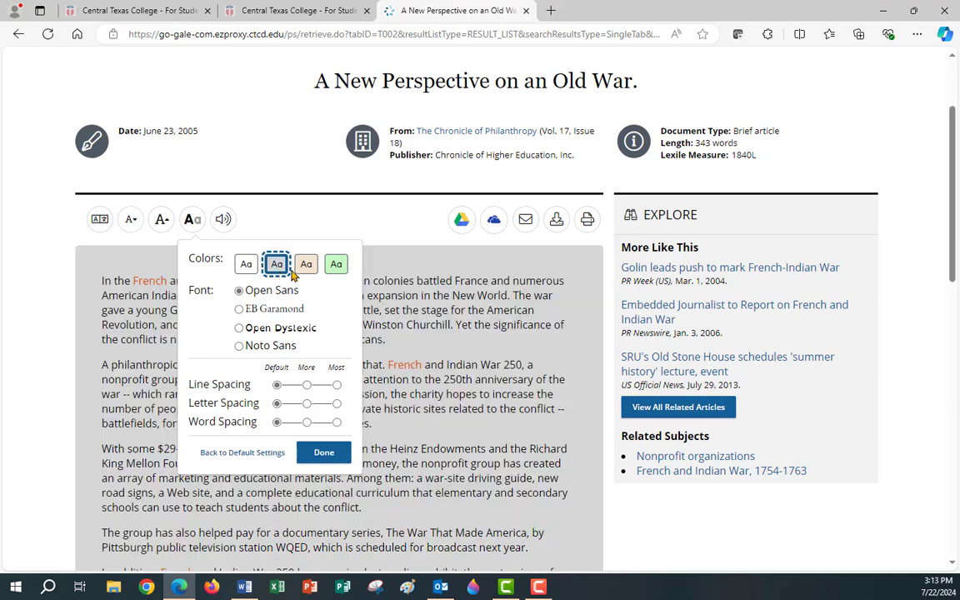
left_click(305, 265)
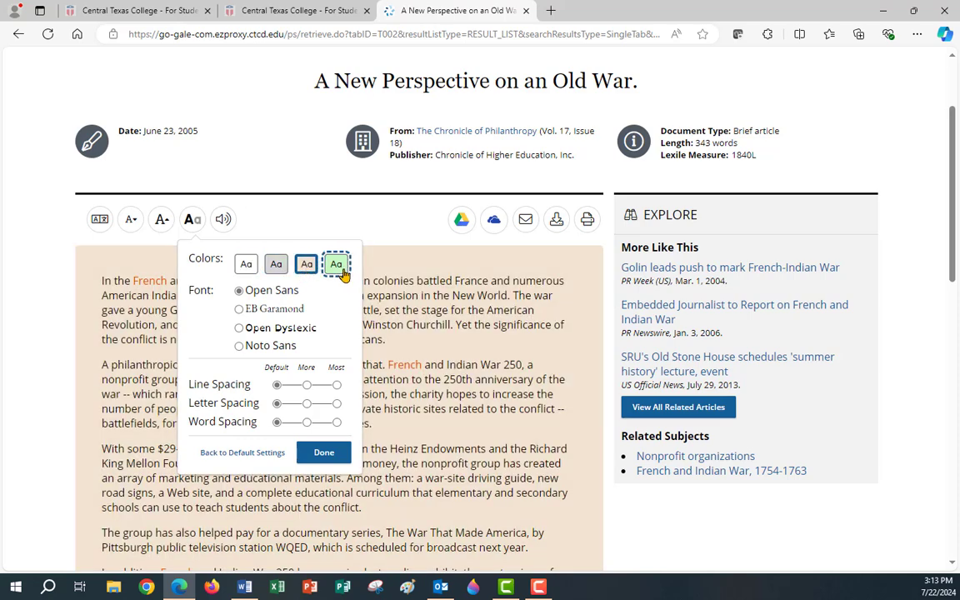
left_click(340, 270)
left_click(246, 264)
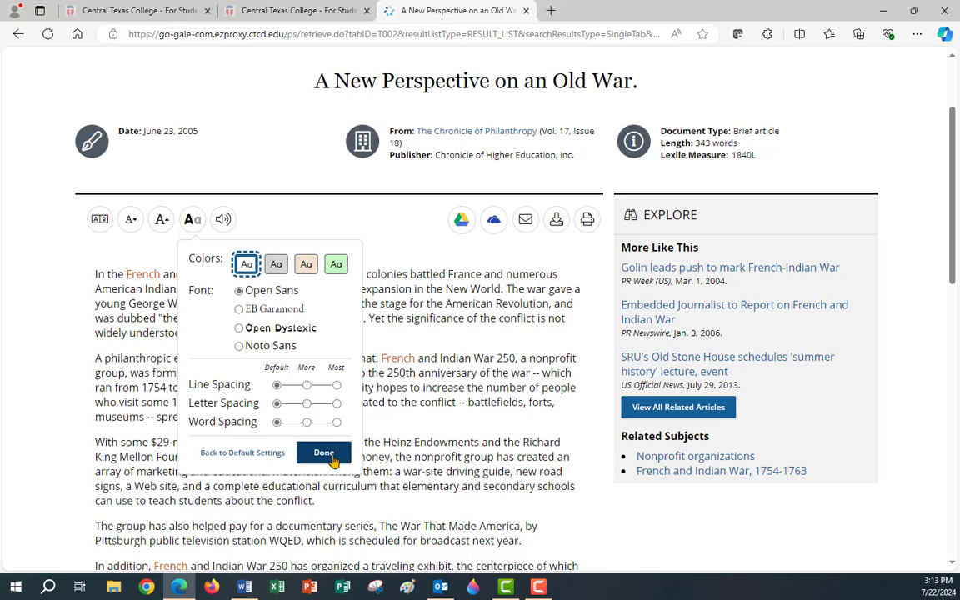
left_click(255, 454)
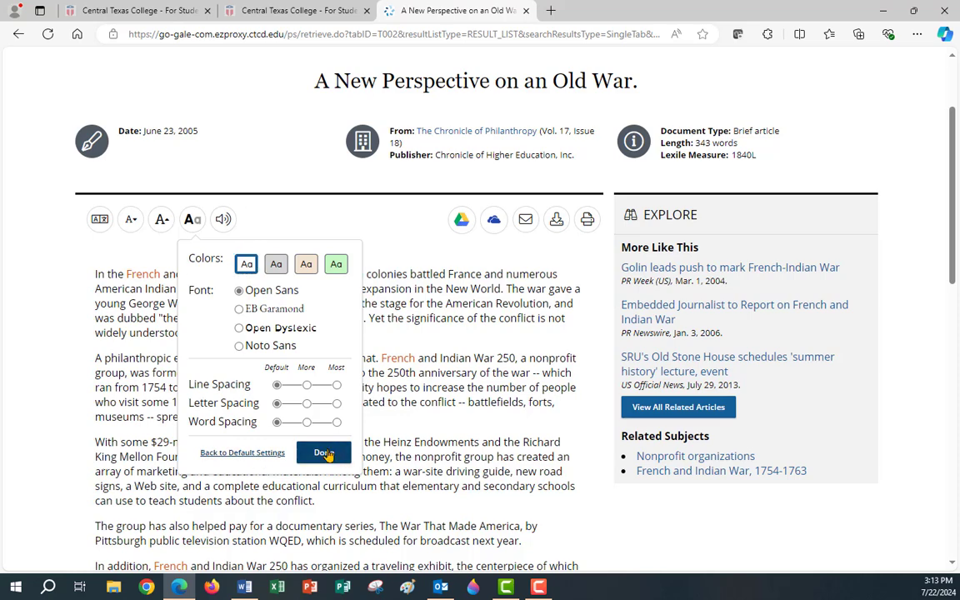
left_click(325, 453)
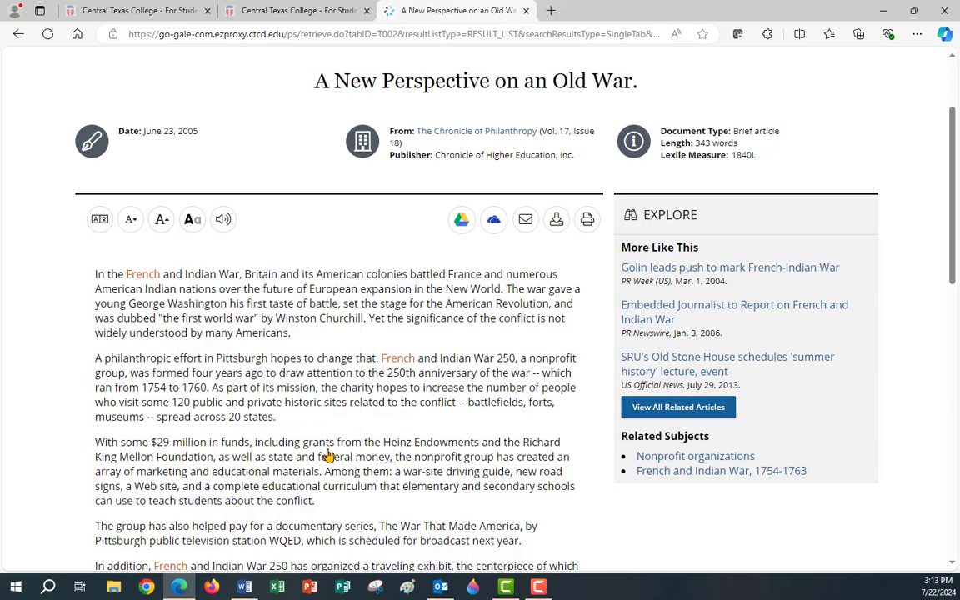
Have the article read aloud, pause it, view the audio player's options including the MP3 download, and close the player.
left_click(223, 220)
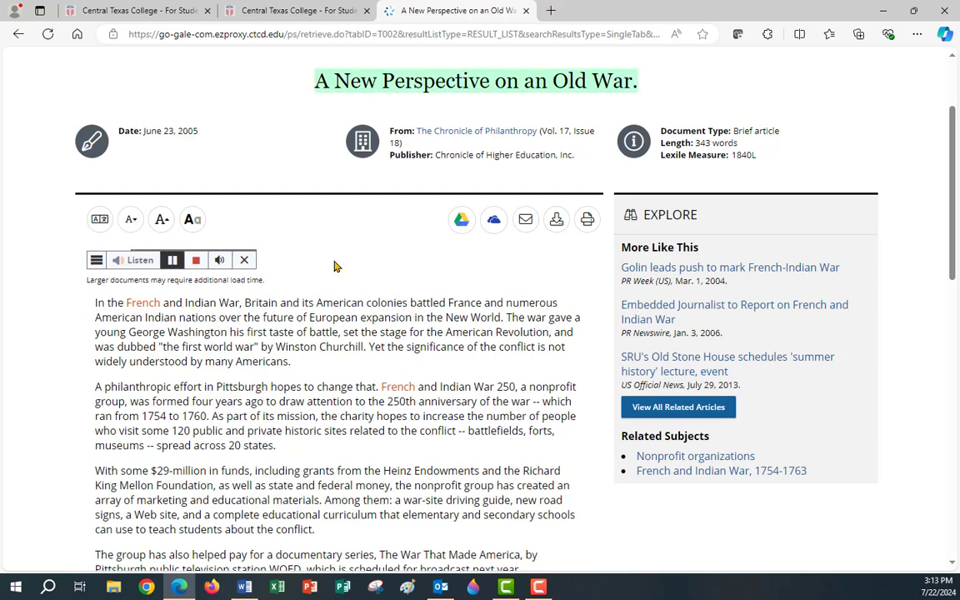
left_click(172, 260)
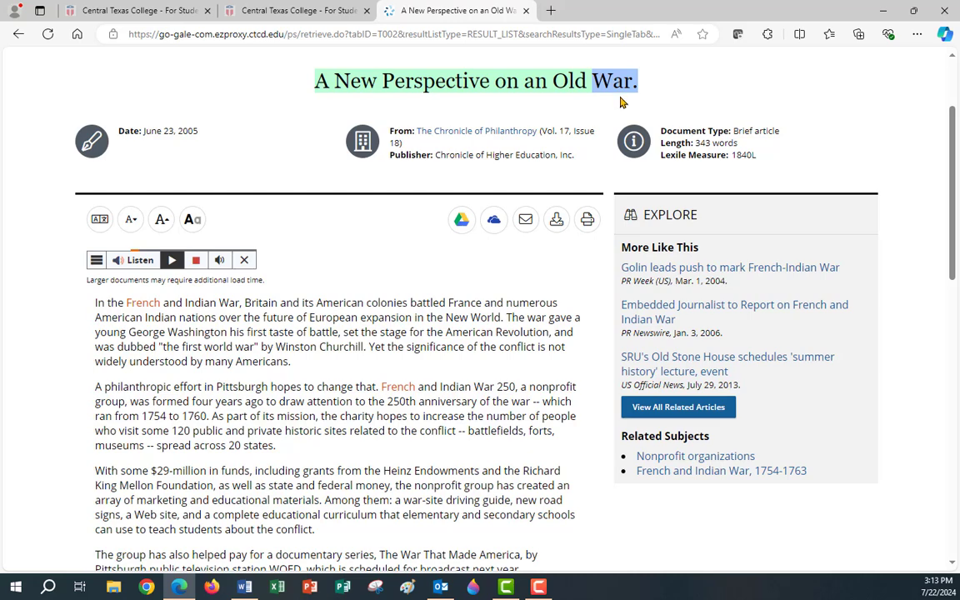
left_click(96, 262)
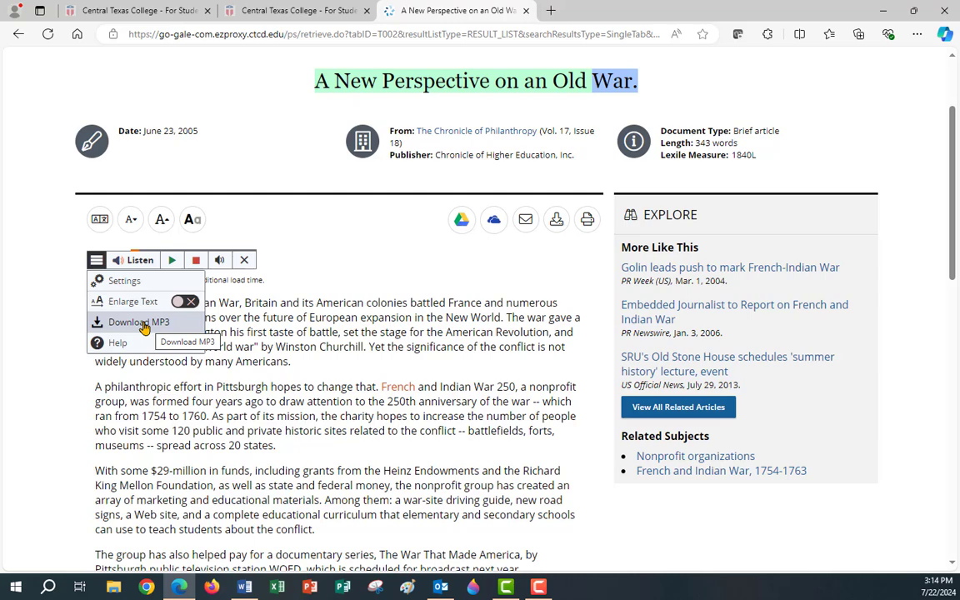
left_click(245, 261)
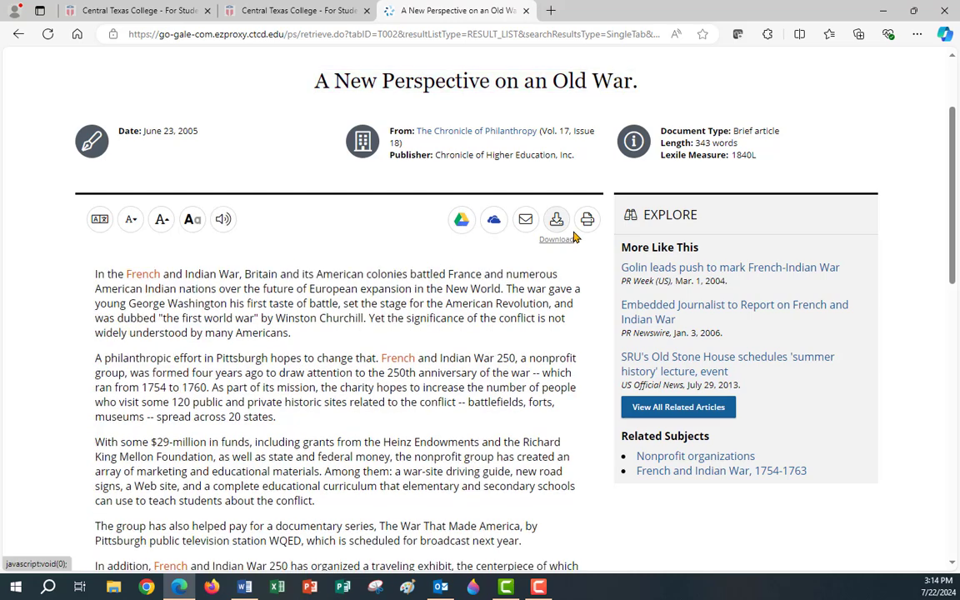
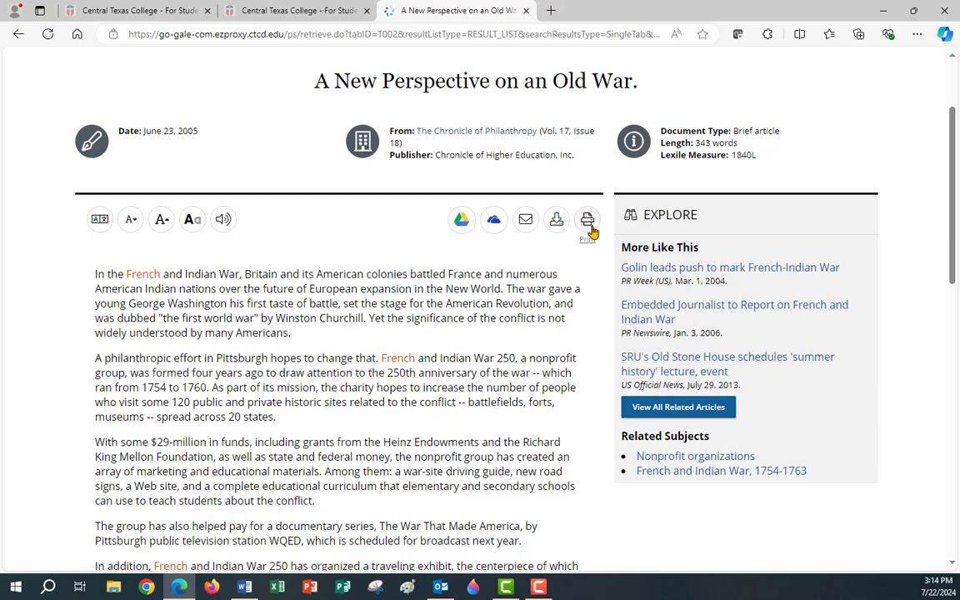
Generate the article's citation in Chicago 17th Edition style, and switch it to MLA 9th Edition.
scroll(461, 358, "up", 3)
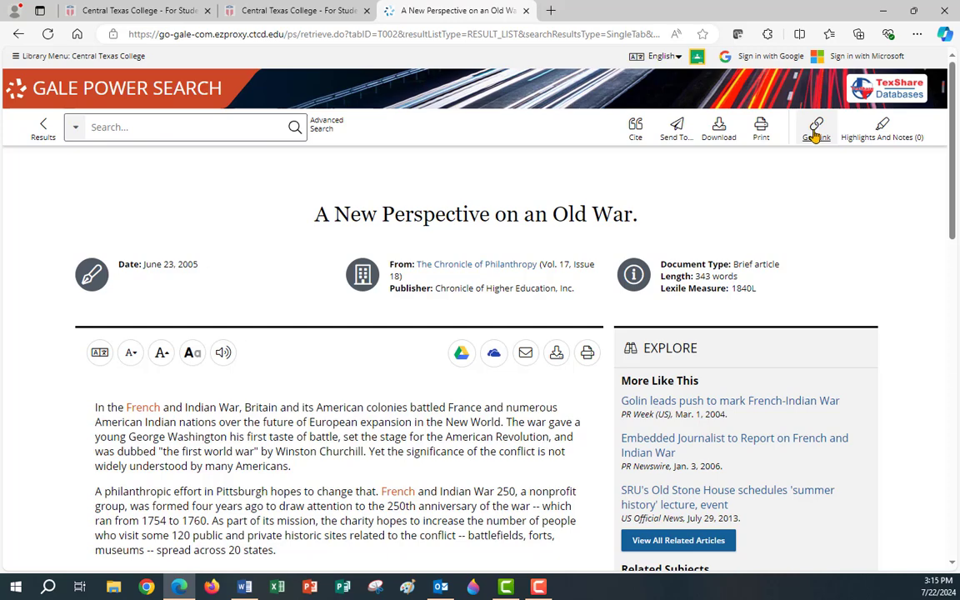
left_click(637, 131)
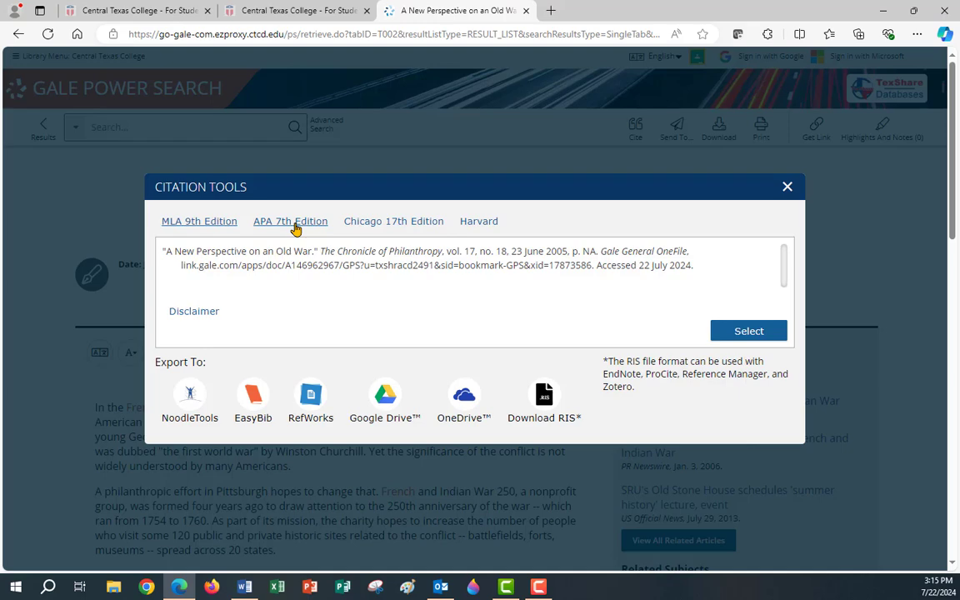
left_click(408, 223)
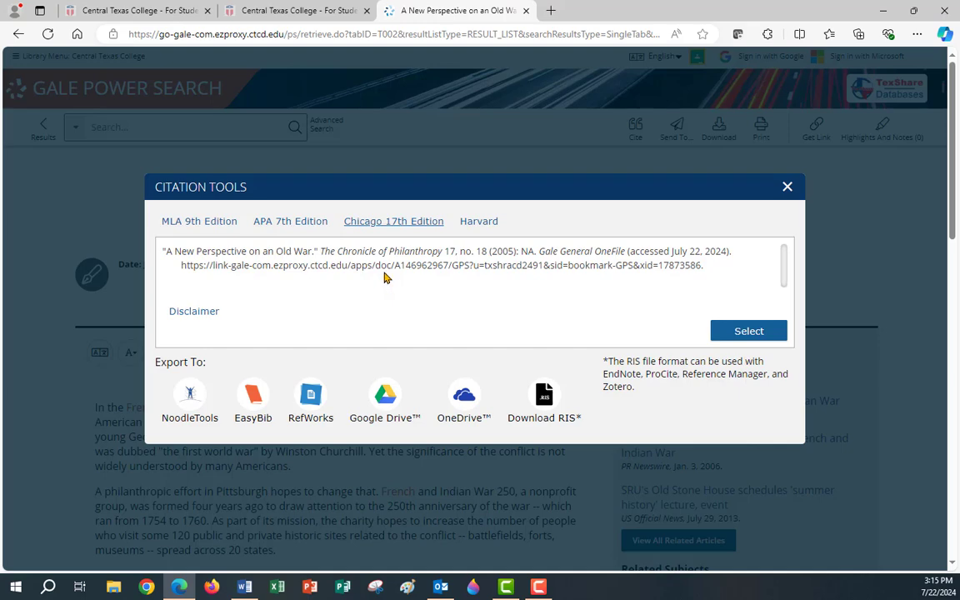
left_click(191, 226)
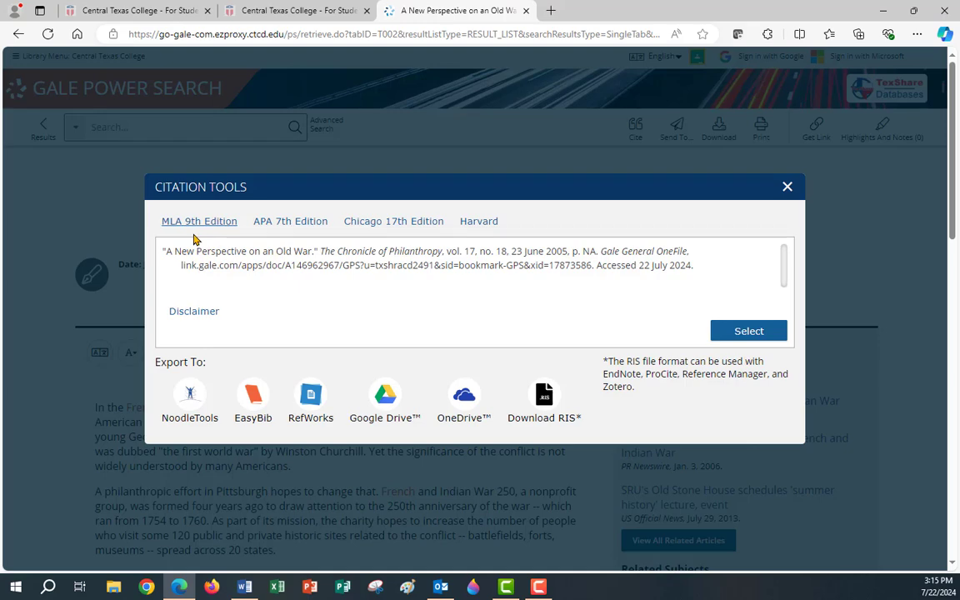
Copy the article's full MLA 9th Edition citation.
left_click(743, 332)
right_click(332, 258)
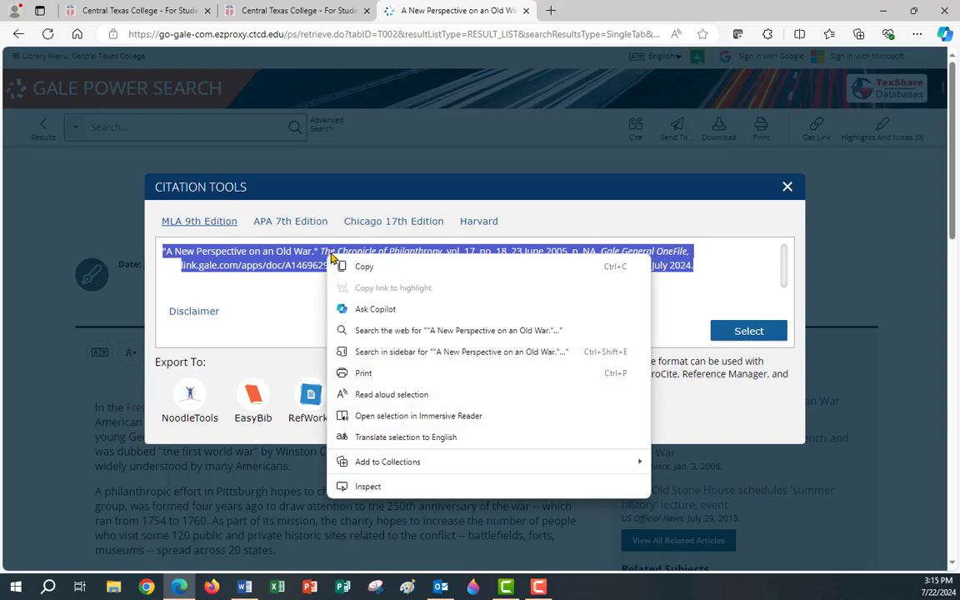
left_click(363, 266)
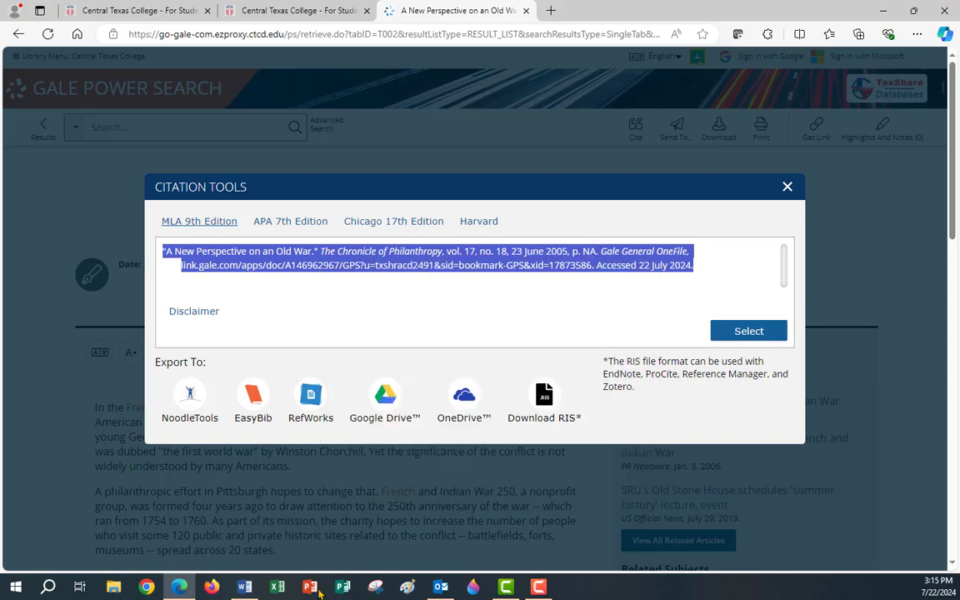
Switch to Word and paste the citation with merged formatting above the "Virginia Troops in French and Indian Wars" entry, separated by a blank line.
left_click(242, 588)
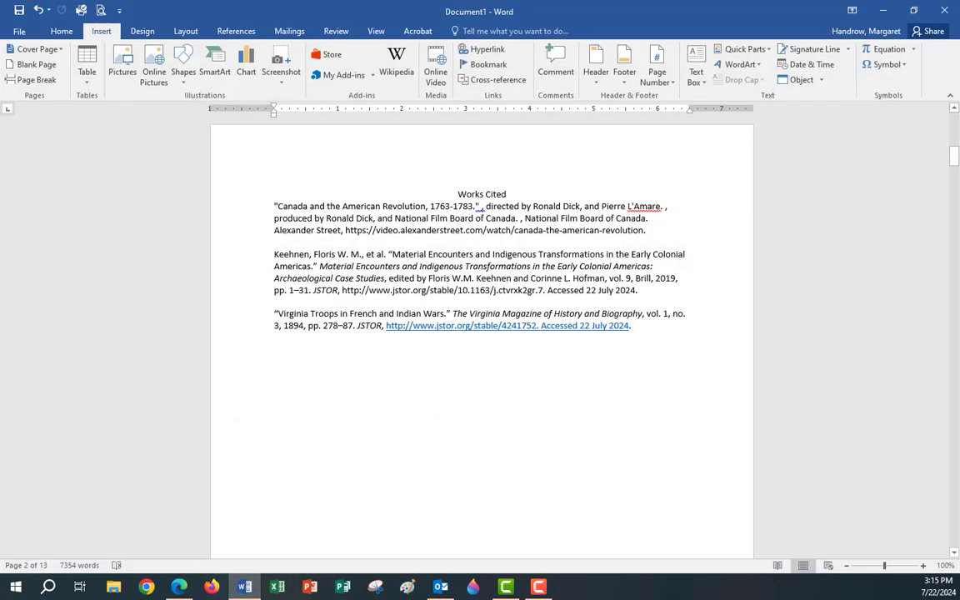
left_click(274, 350)
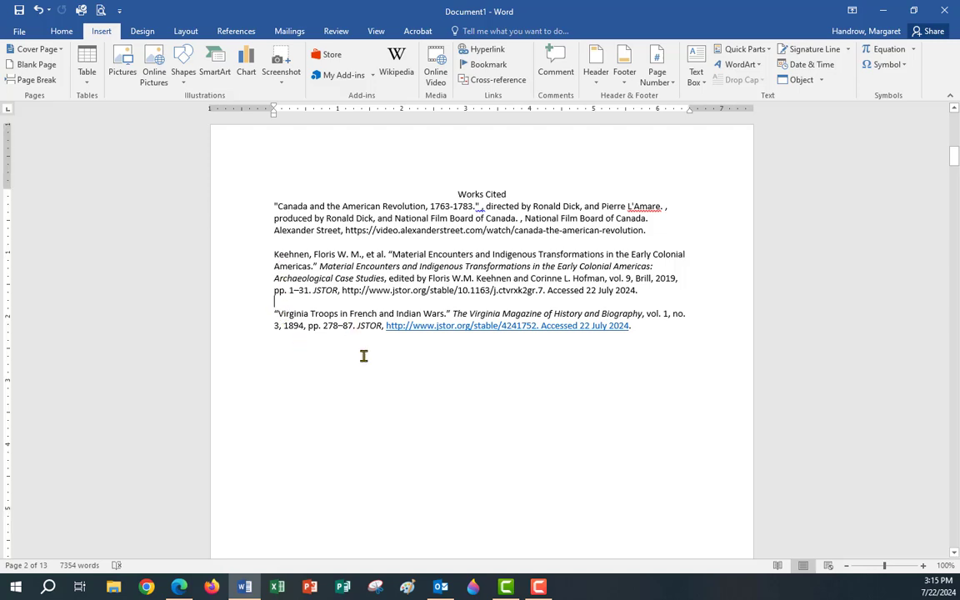
left_click(278, 302)
key("Return")
right_click(278, 307)
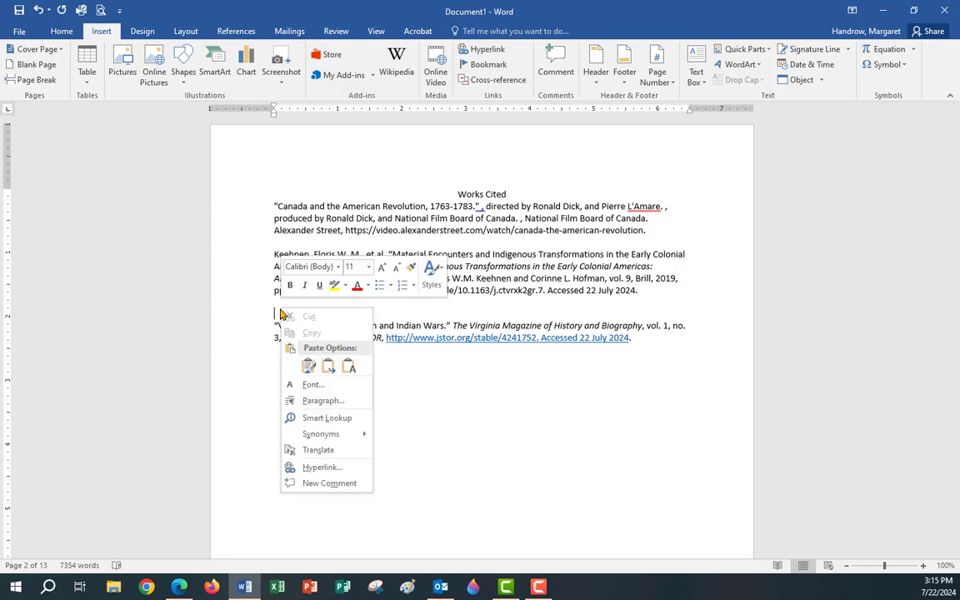
left_click(327, 366)
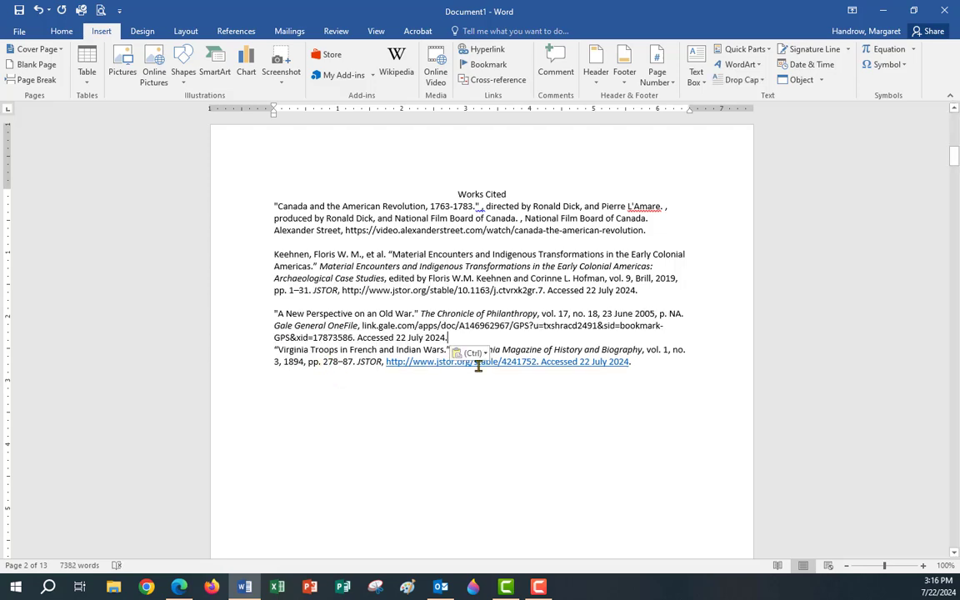
key("Return")
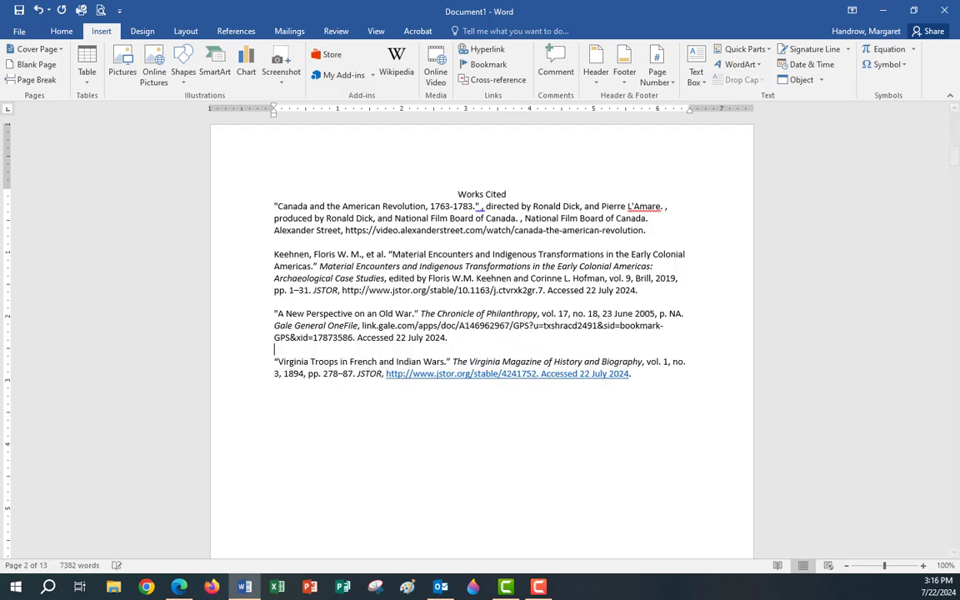
Check the alphabetical placement of the "A New Perspective on an Old War" entry by highlighting its opening words.
left_click_drag(285, 315, 273, 314)
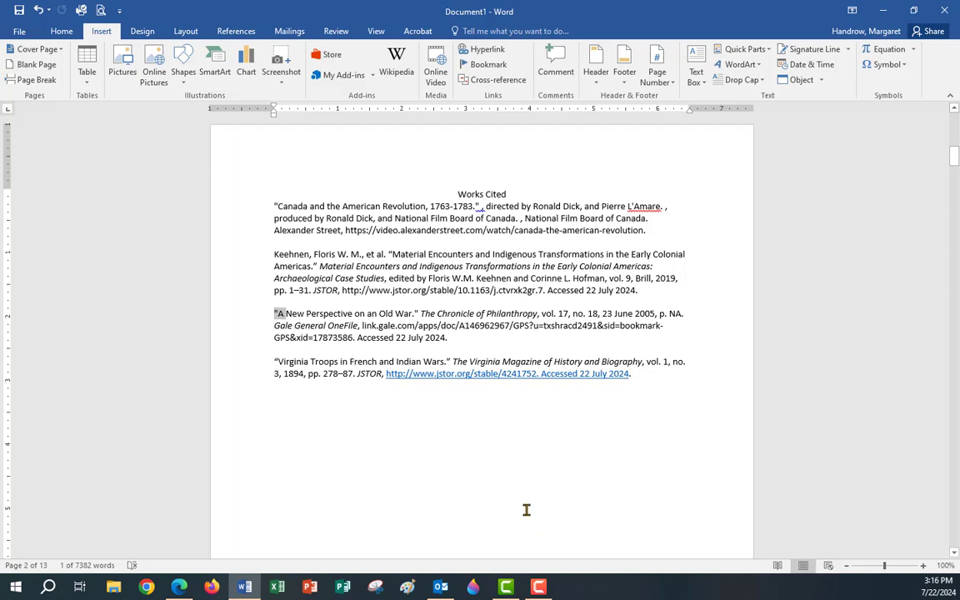
double_click(295, 313)
left_click(645, 377)
key("Return")
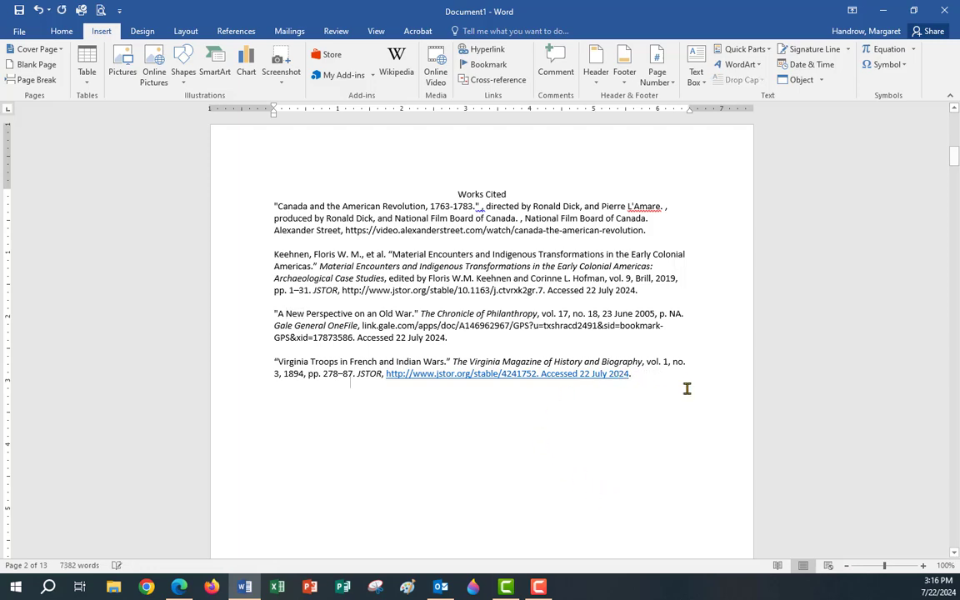
Return to the browser, close the citation tools, and copy the article's Get Link address.
left_click(881, 11)
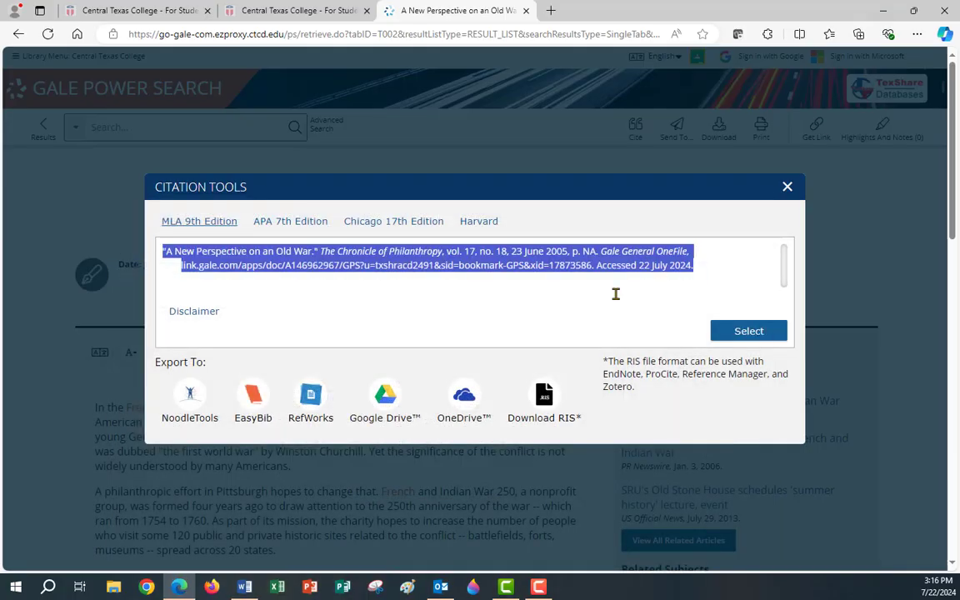
left_click(785, 187)
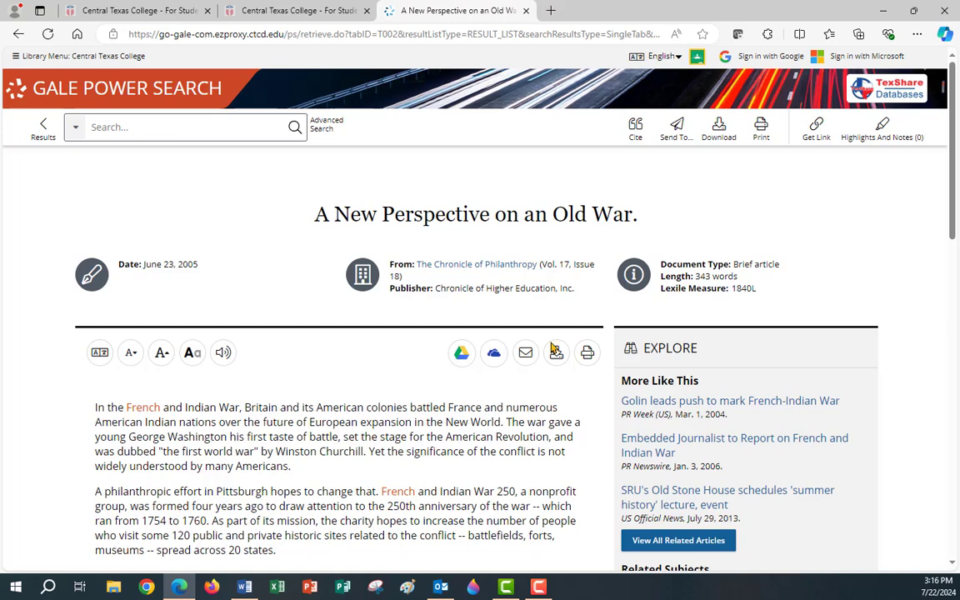
left_click(817, 129)
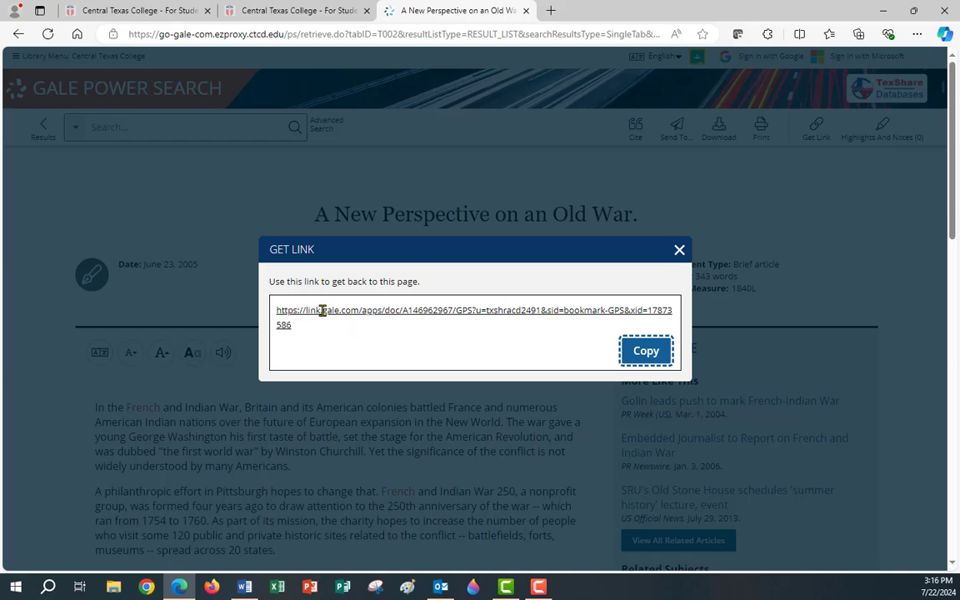
triple_click(584, 313)
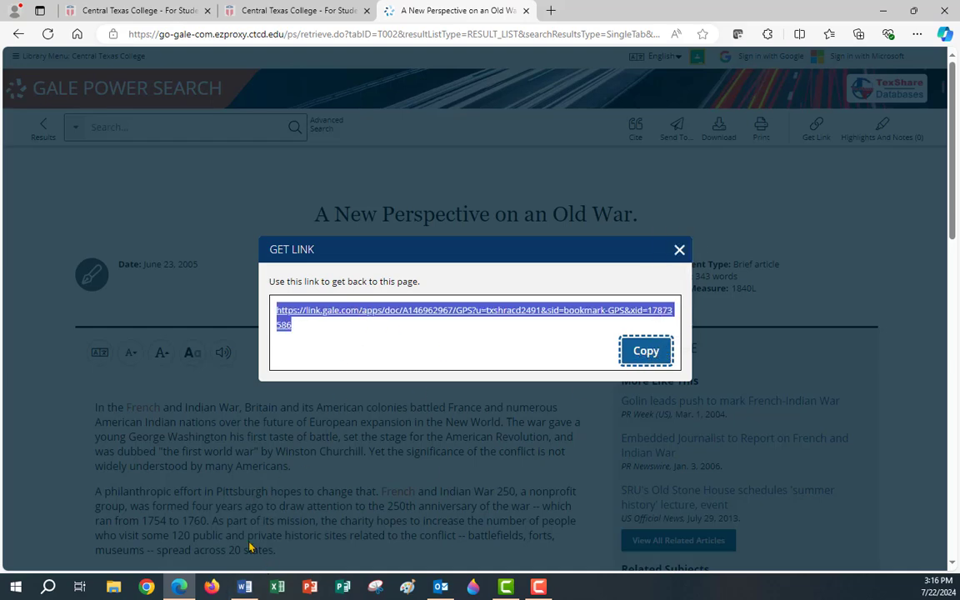
Switch to Word and replace the web address in the "A New Perspective on an Old War" entry with the copied link, merging formatting.
left_click(246, 590)
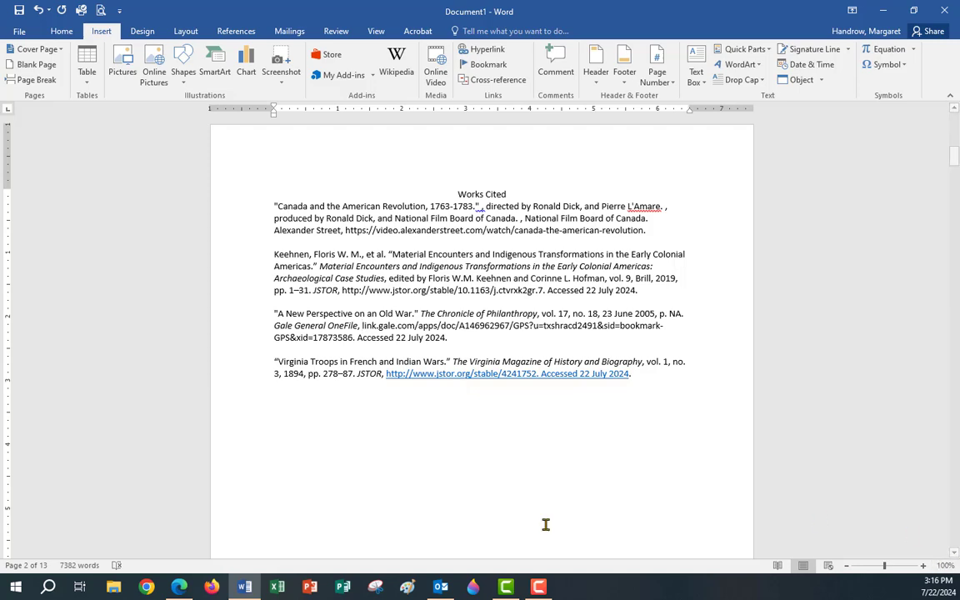
mouse_move(361, 325)
left_mouse_down()
mouse_move(686, 337)
mouse_move(340, 337)
mouse_move(357, 338)
left_mouse_up()
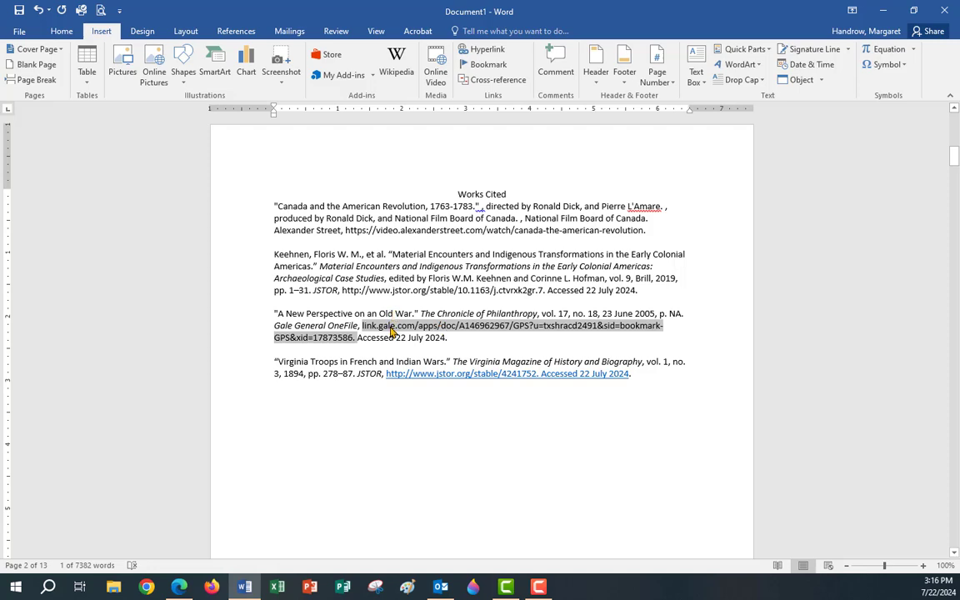
right_click(388, 328)
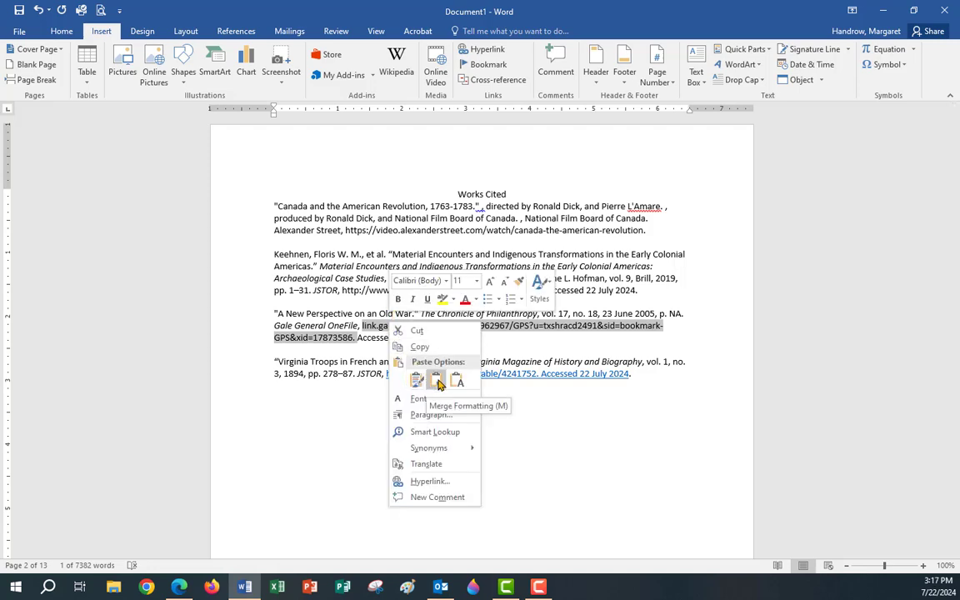
left_click(410, 347)
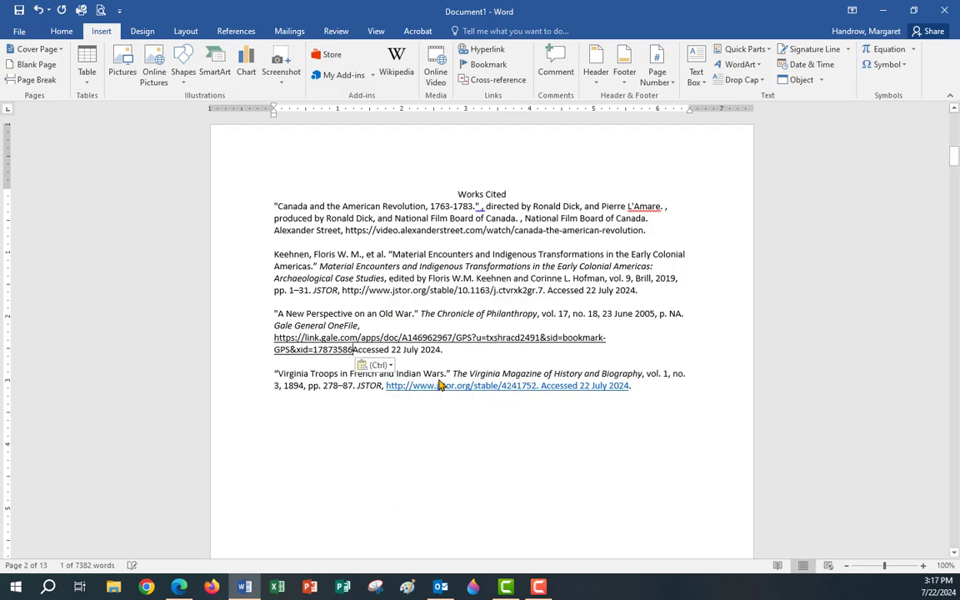
left_click(269, 338)
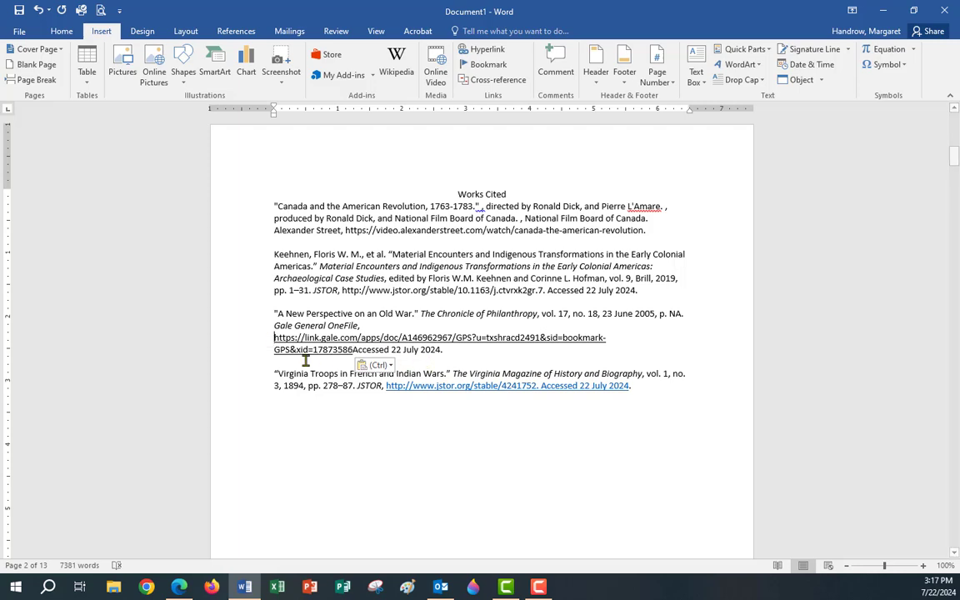
double_click(284, 338)
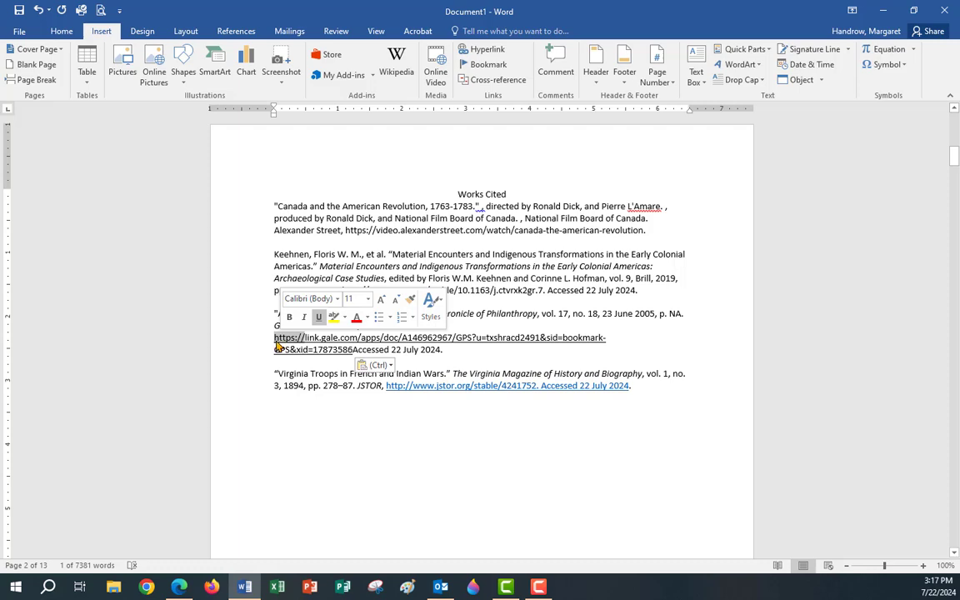
left_click(478, 358)
left_click(672, 411)
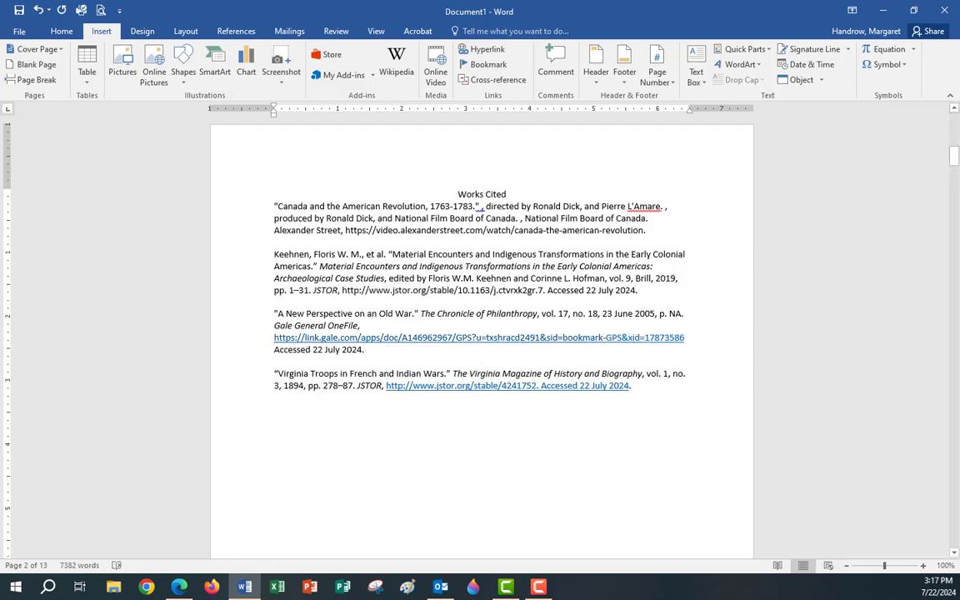
Return to the browser and close the article's link window and its Gale tab.
left_click(885, 10)
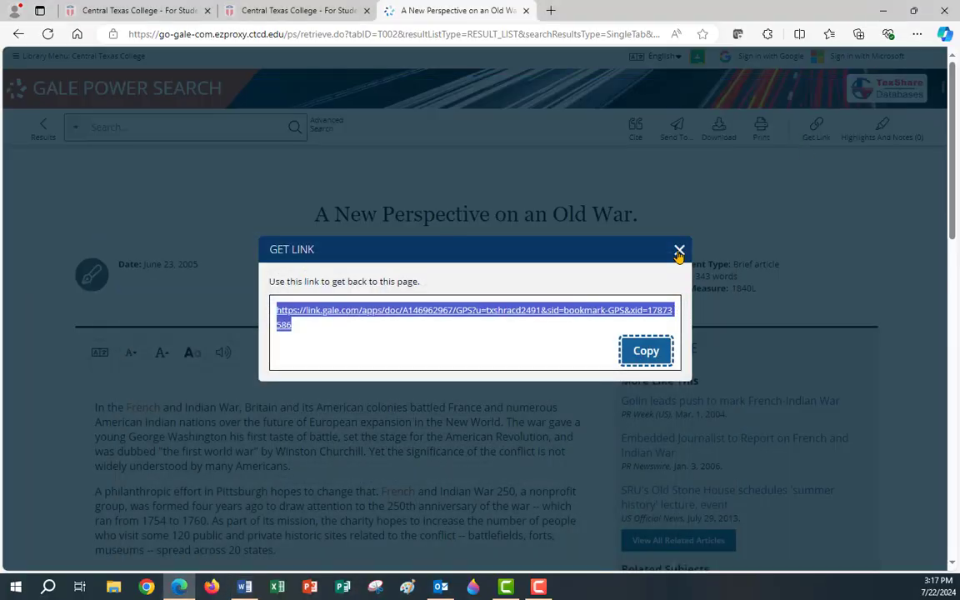
left_click(679, 251)
left_click(526, 10)
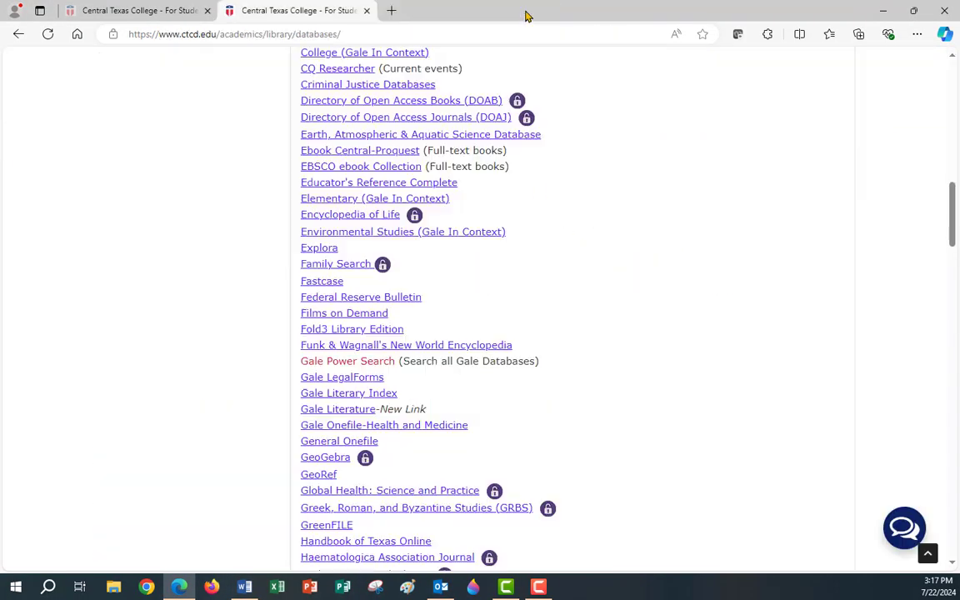
Open the Films on Demand database, search for "french and indian wars", and skim the results.
left_click(334, 318)
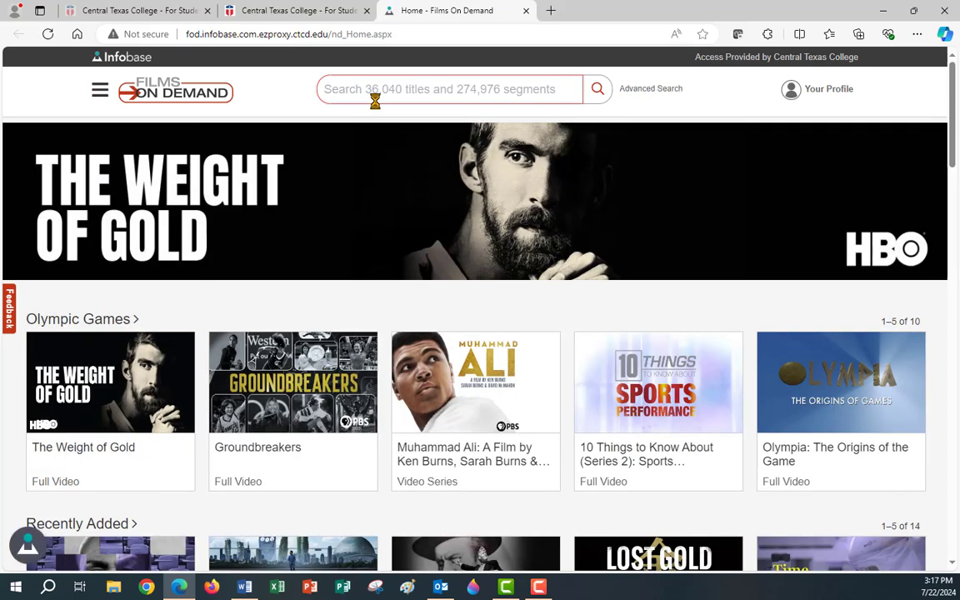
type("frenc")
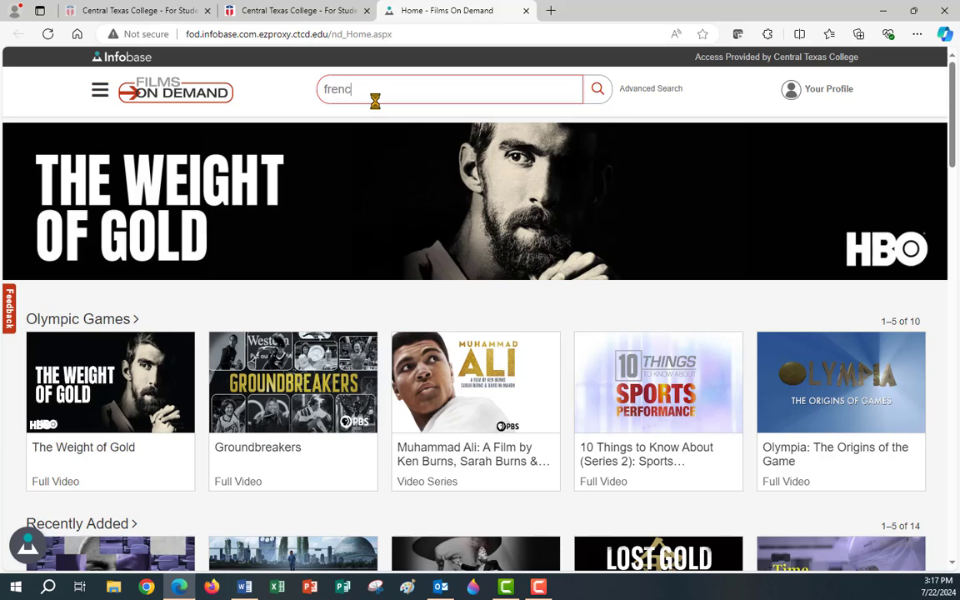
type("h and indian wars")
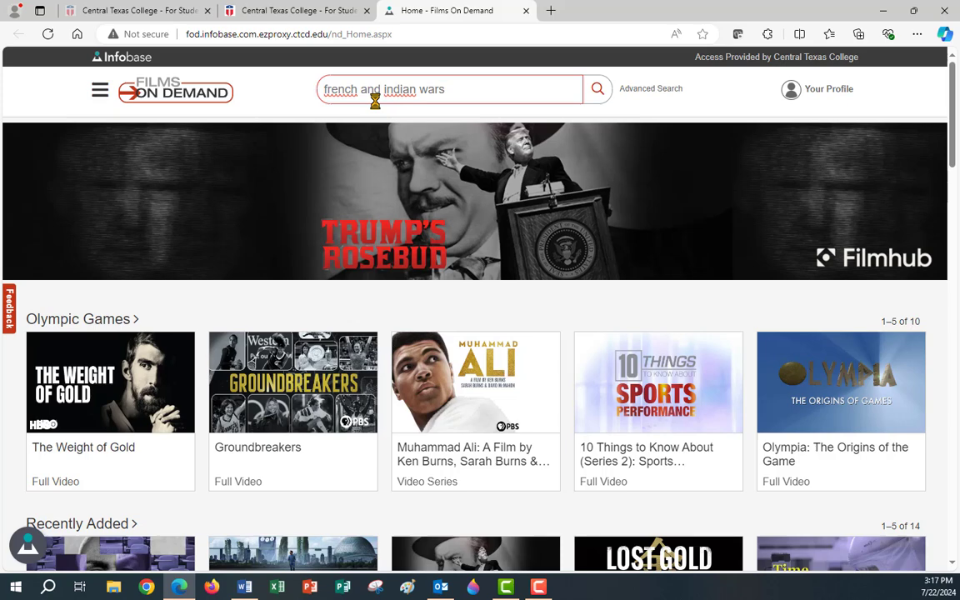
key("Return")
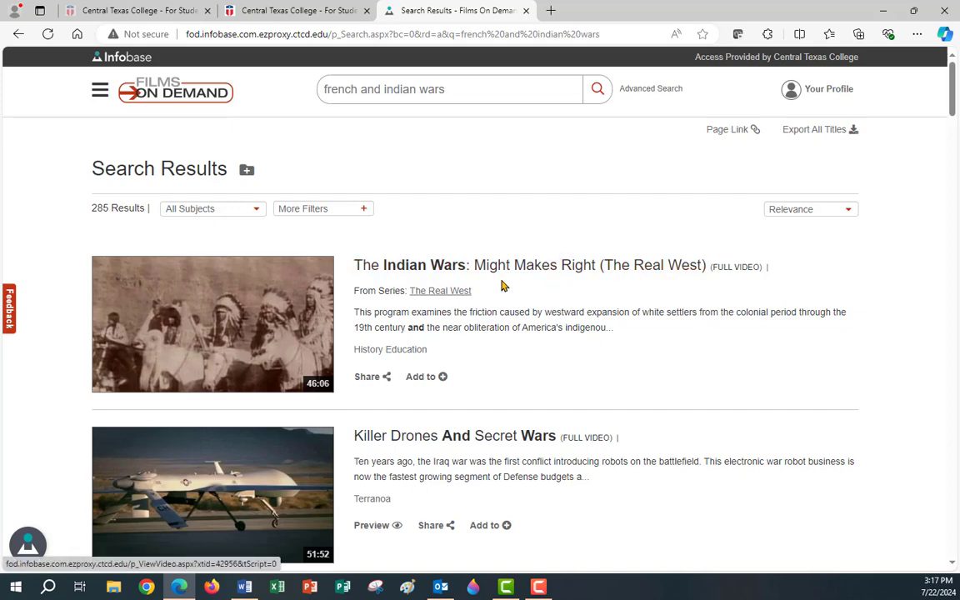
scroll(526, 321, "down", 5)
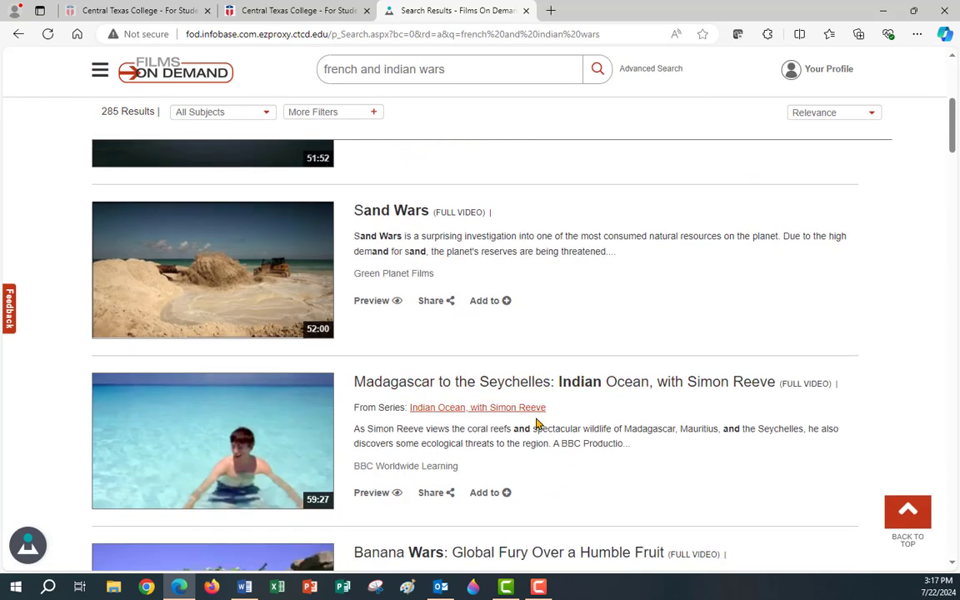
scroll(375, 300, "up", 5)
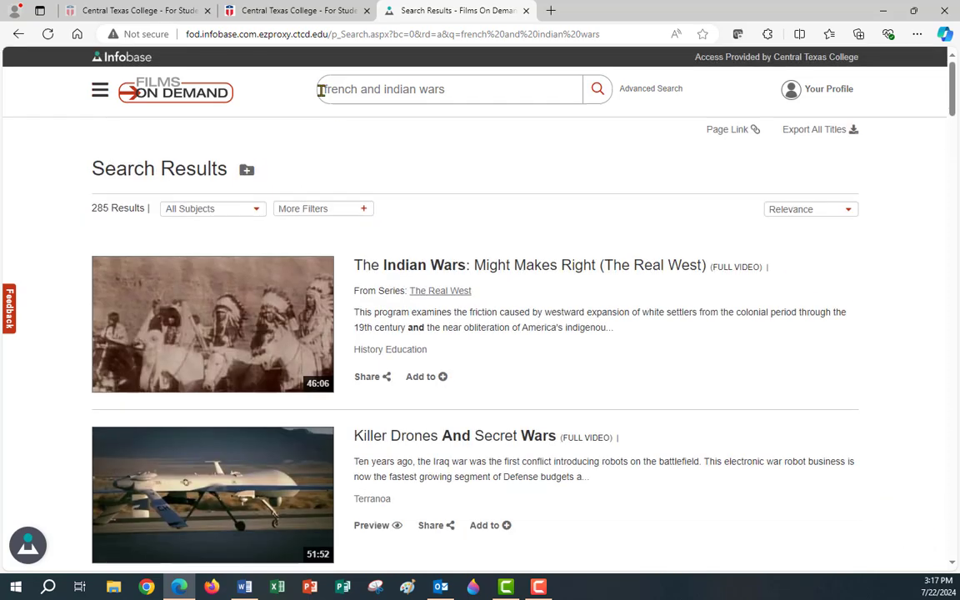
Try searching for the exact phrase "french and indian wars" in quotation marks, and return to the unquoted search results.
left_click(320, 90)
right_click(321, 90)
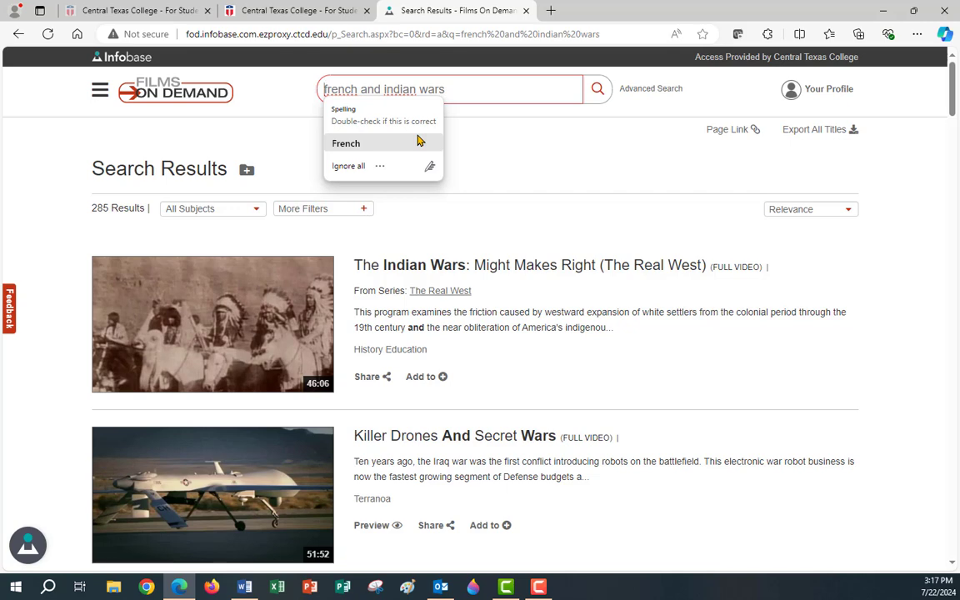
left_click(419, 141)
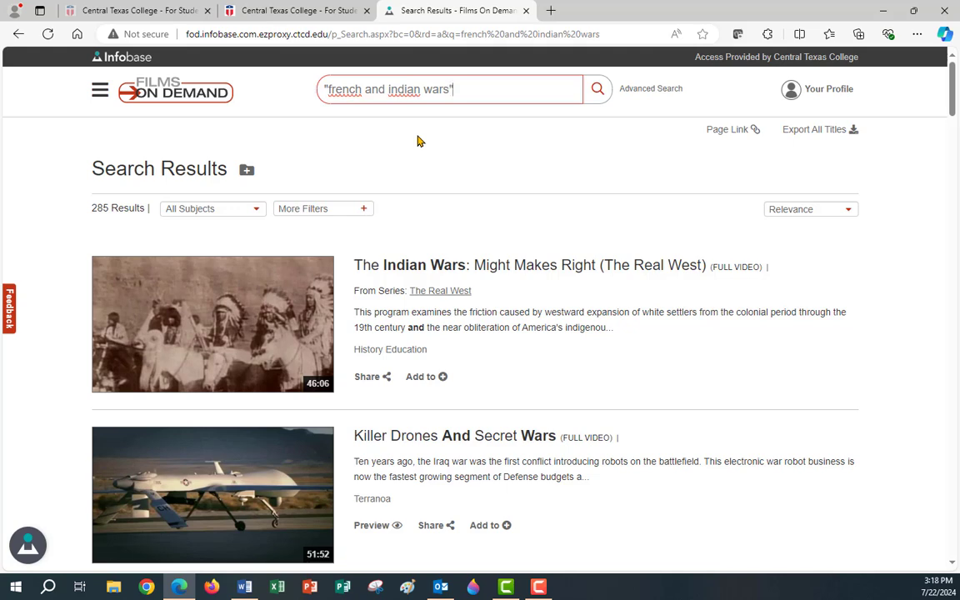
key("Return")
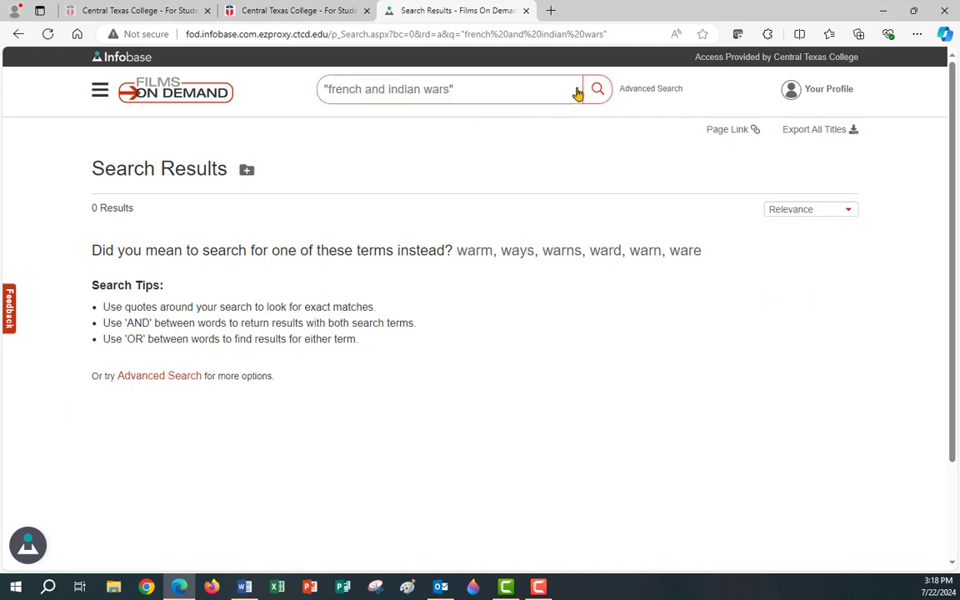
left_click(471, 94)
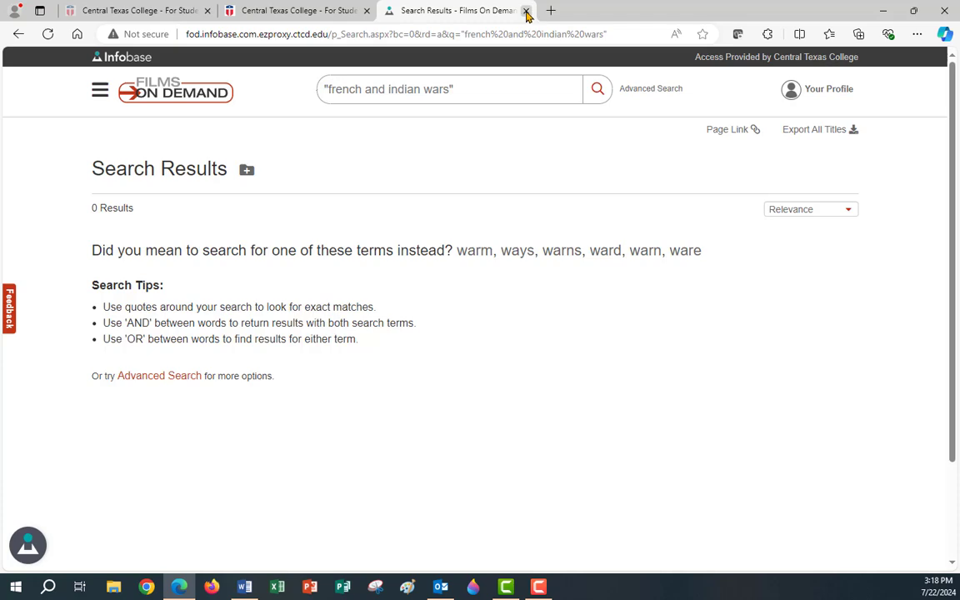
left_click(19, 33)
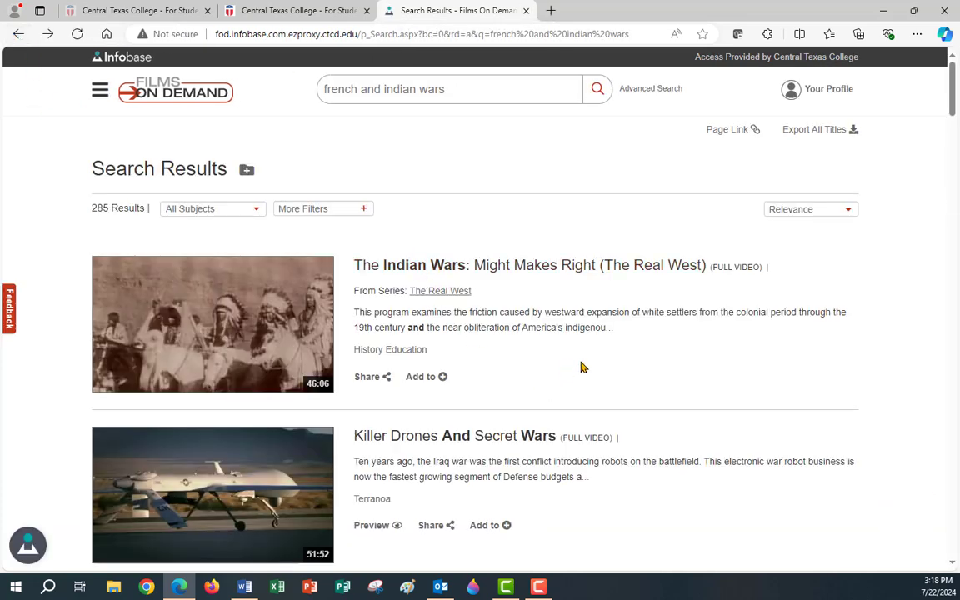
Skim the current results, remove "and" from the query, and search the database for "french indian wars".
scroll(522, 369, "down", 5)
scroll(515, 368, "down", 20)
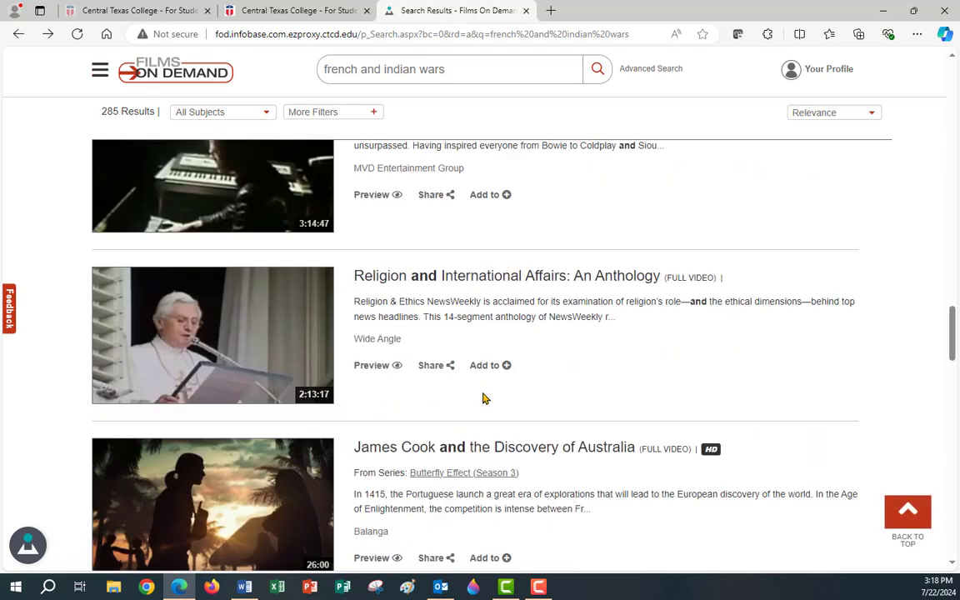
scroll(481, 396, "up", 3)
left_click(385, 69)
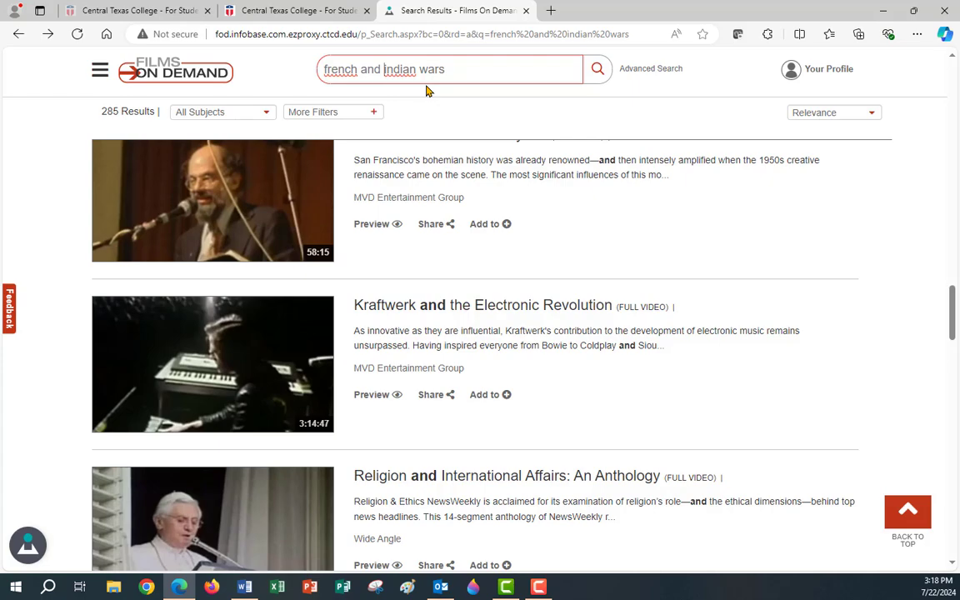
key("BackSpace")
key("BackSpace")
key("BackSpace")
key("BackSpace")
key("Return")
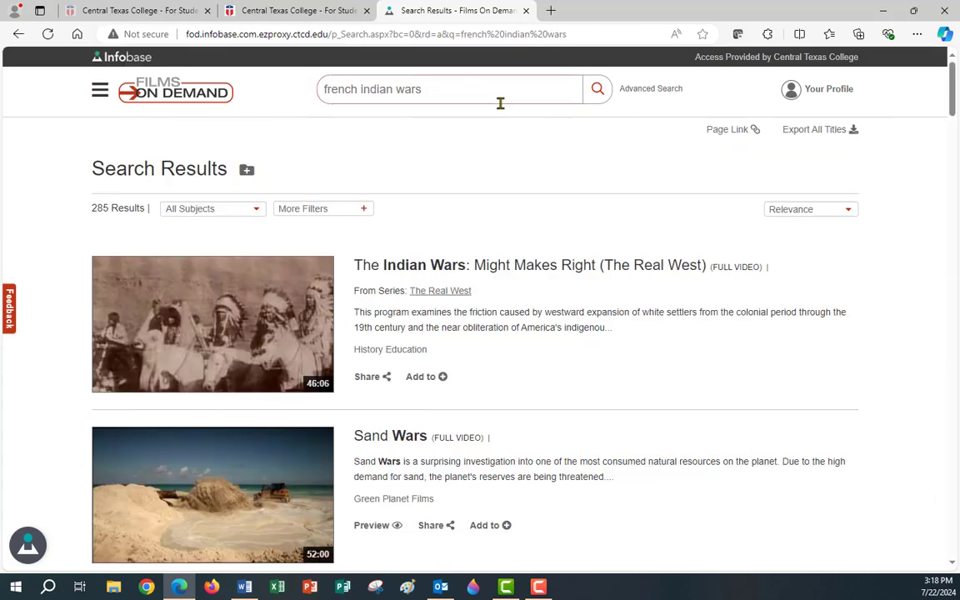
Open the video "The Battle of Quebec" from the search results and look through its segment list, description and details.
scroll(497, 205, "down", 4)
scroll(495, 202, "down", 8)
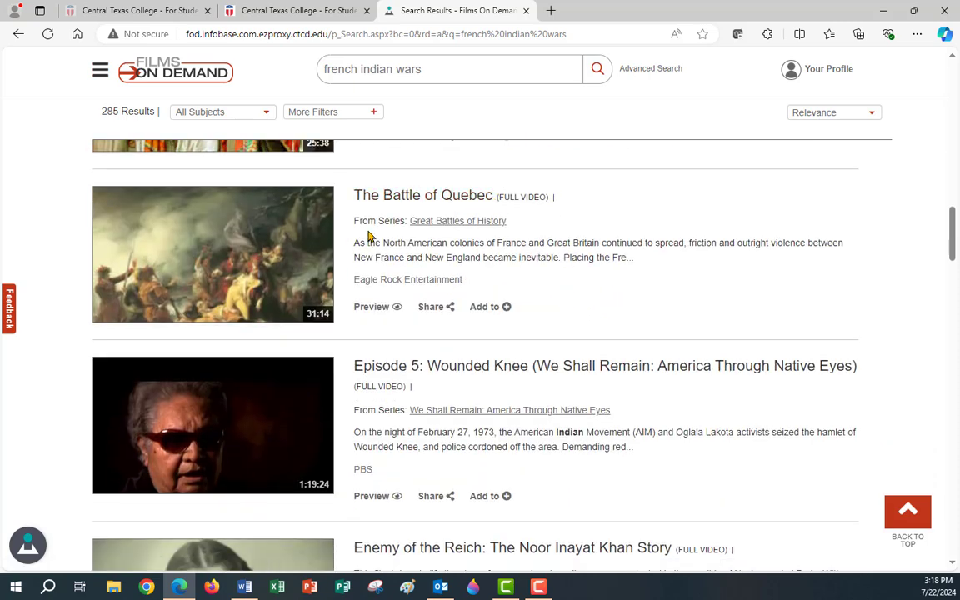
left_click(409, 199)
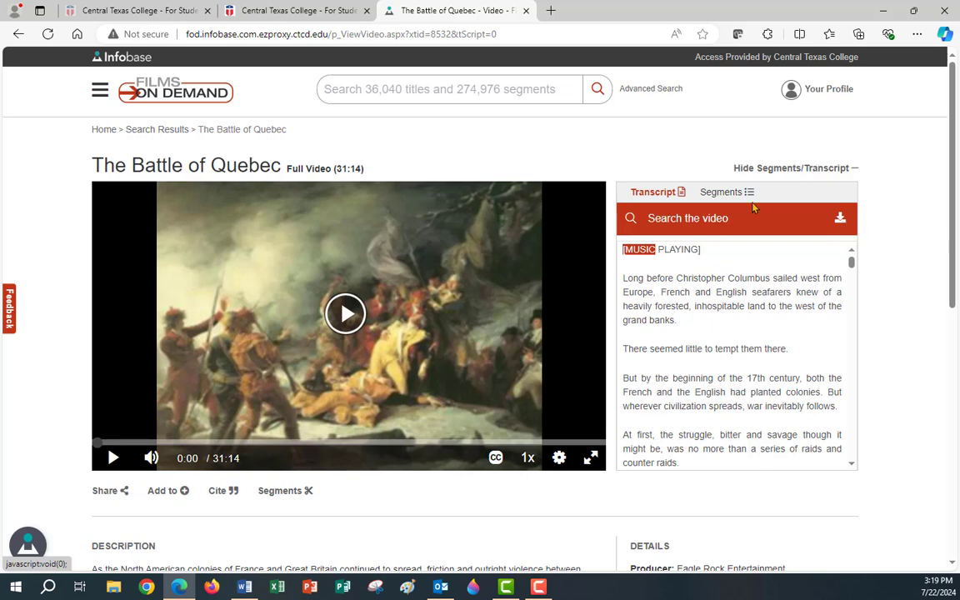
left_click(725, 197)
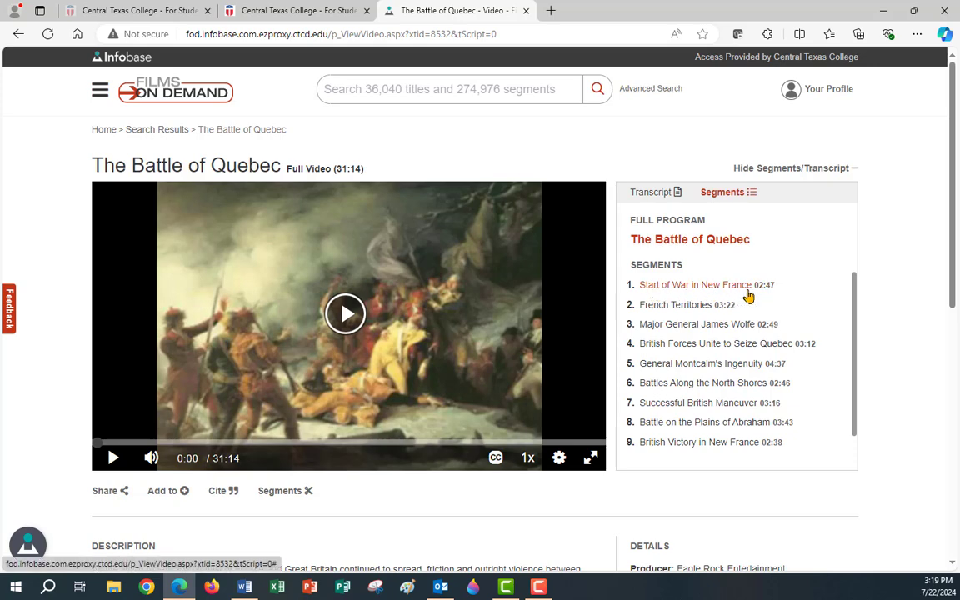
left_click_drag(855, 311, 856, 342)
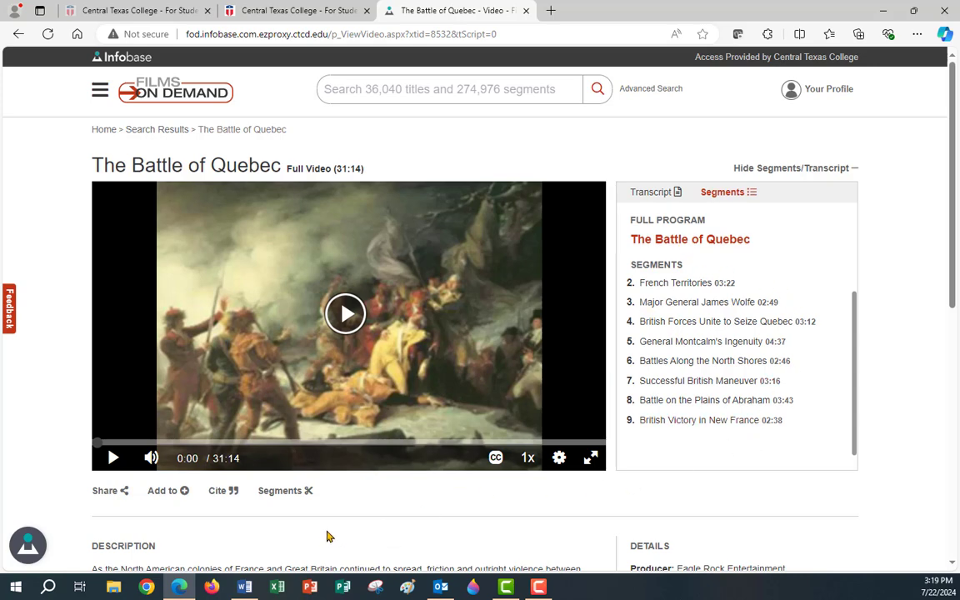
scroll(503, 433, "down", 2)
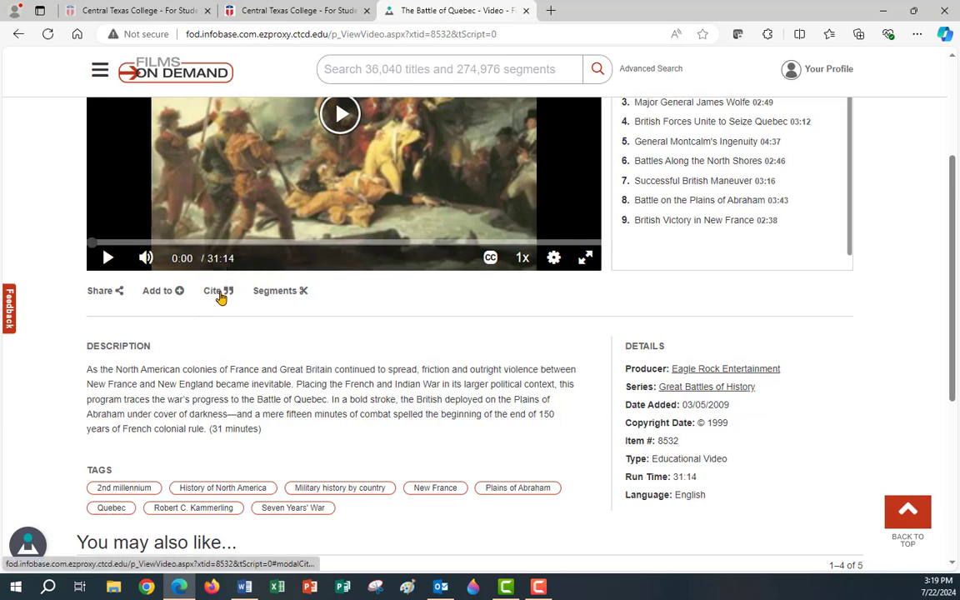
Open the video's citation, compare the Chicago Manual of Style and MLA versions, and copy the full MLA citation.
left_click(218, 295)
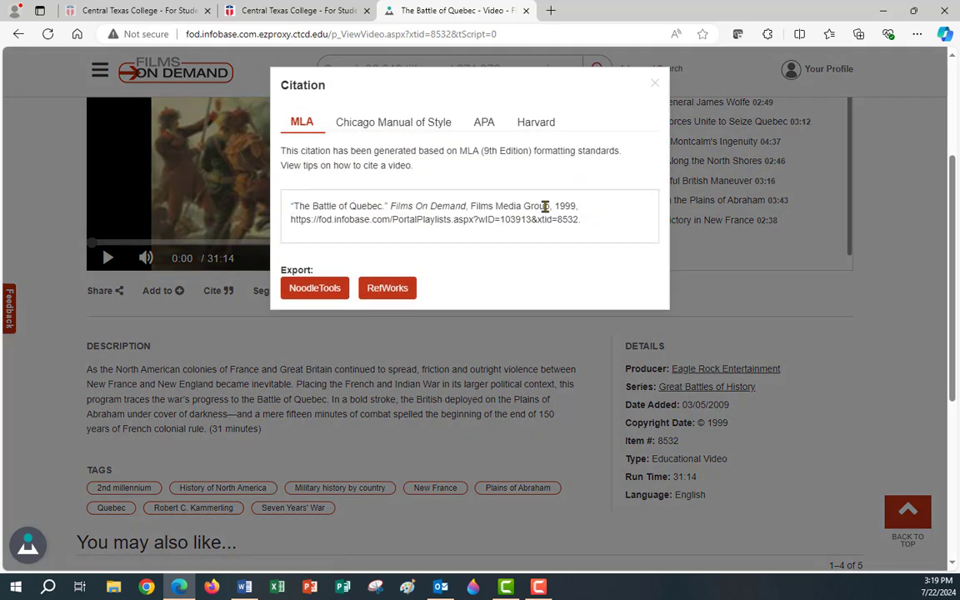
left_click(391, 127)
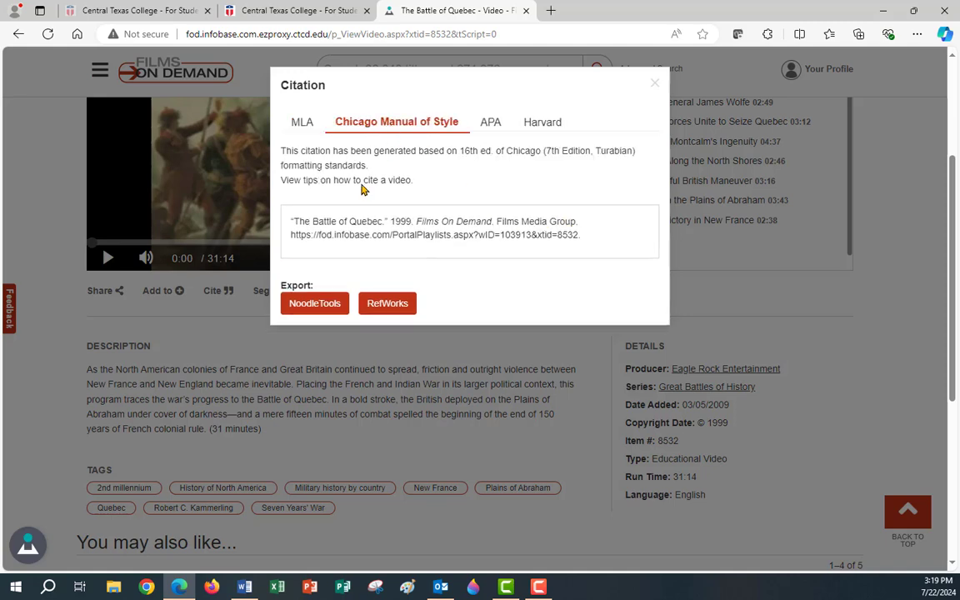
left_click_drag(289, 221, 596, 241)
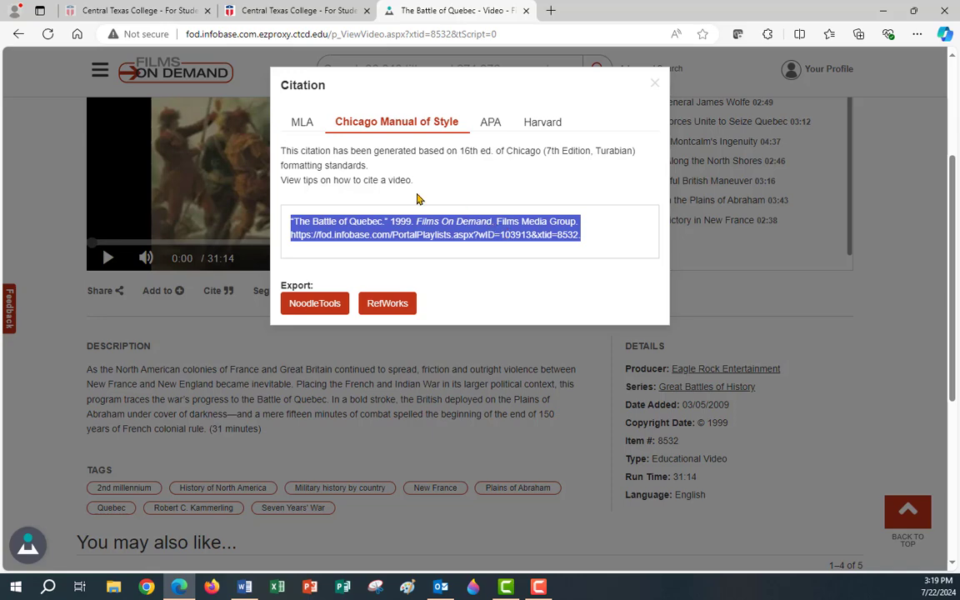
left_click(302, 123)
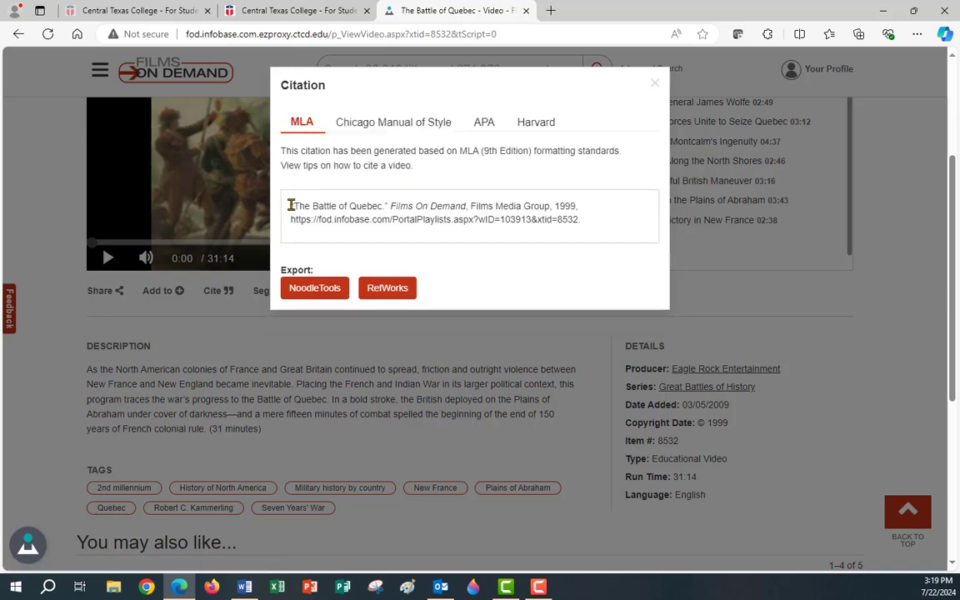
left_click_drag(290, 206, 600, 220)
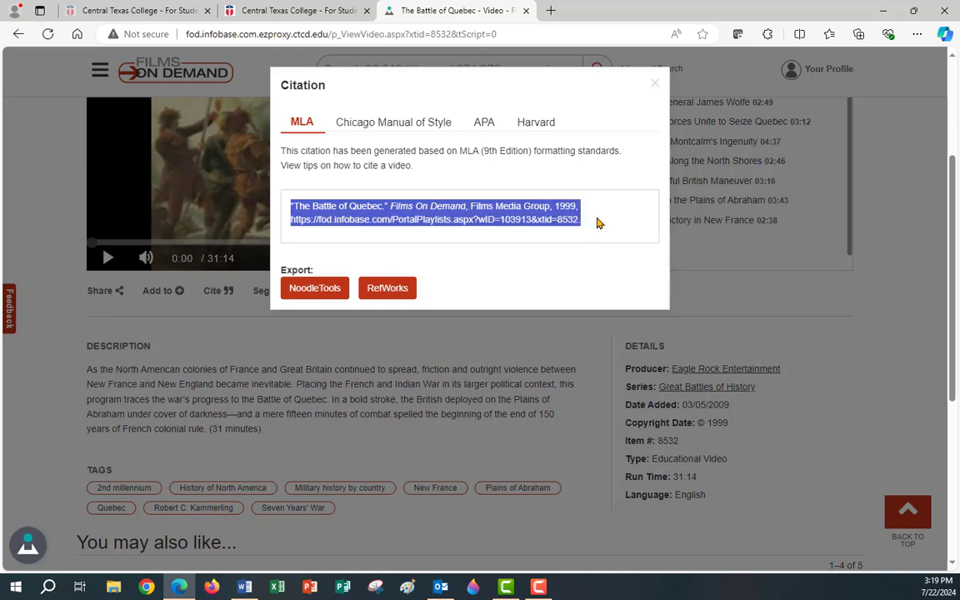
right_click(357, 210)
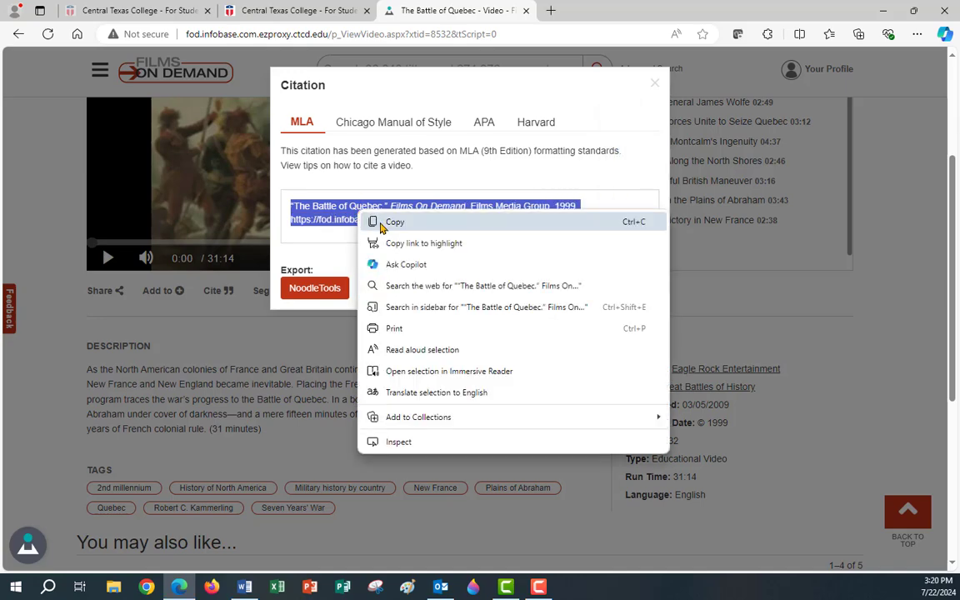
left_click(393, 222)
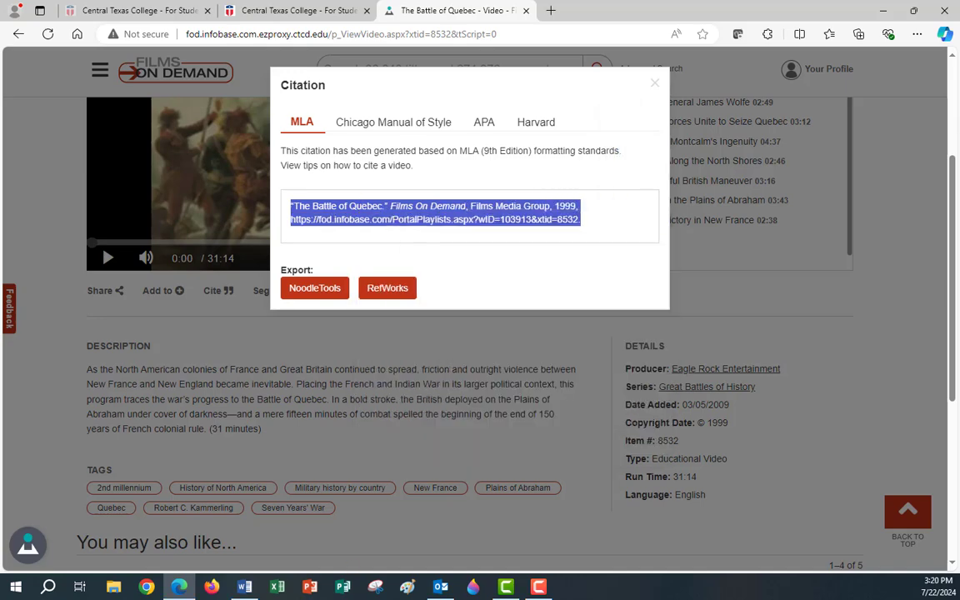
Switch to Word and paste the citation with its source formatting as the first Works Cited entry, followed by a blank line.
left_click(244, 588)
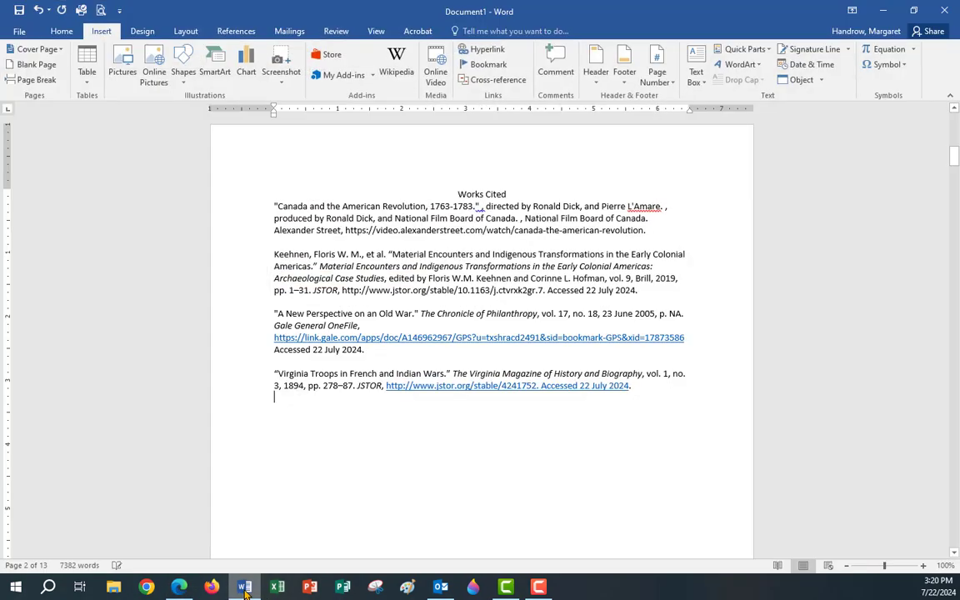
left_click(271, 206)
key("Return")
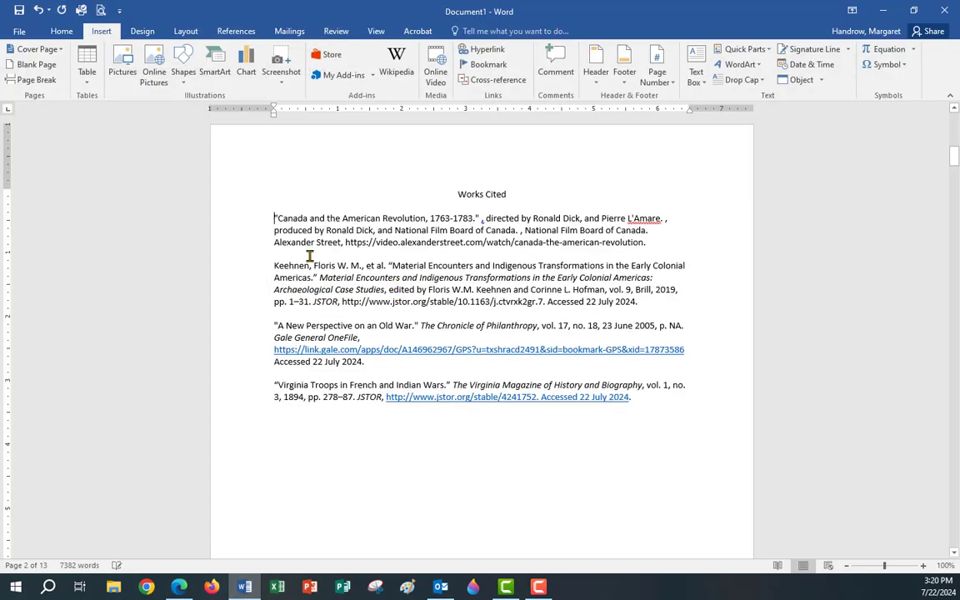
right_click(280, 209)
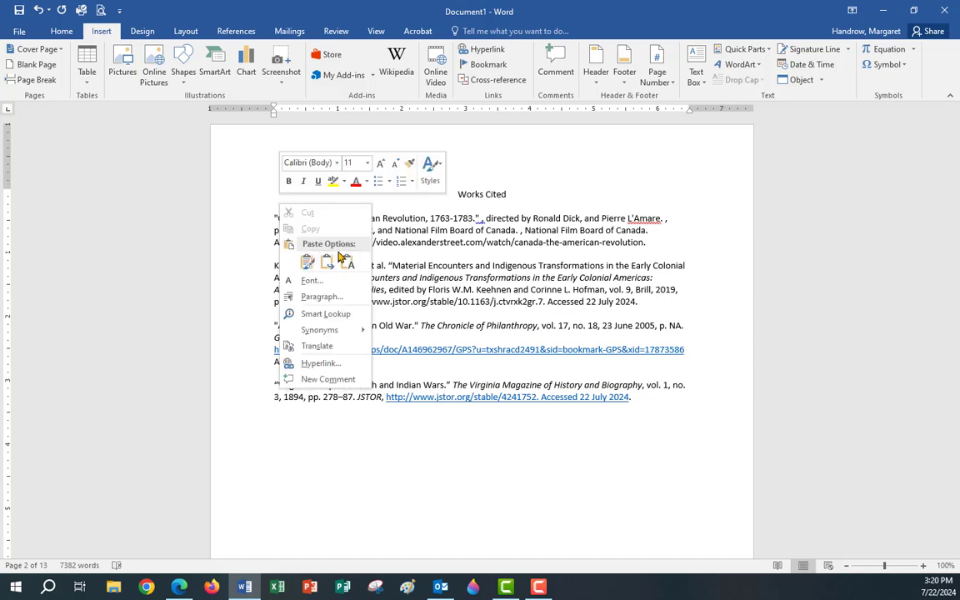
left_click(308, 261)
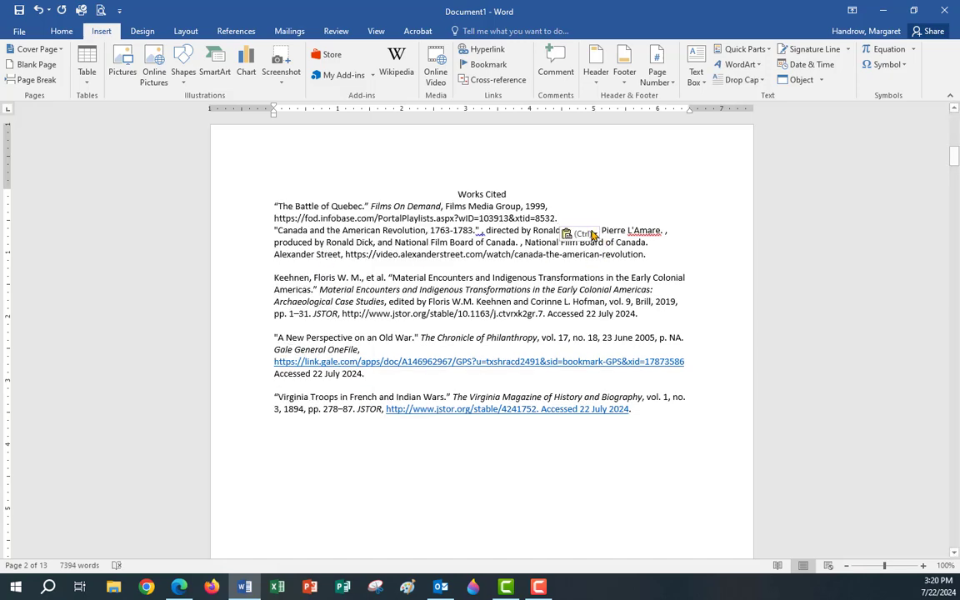
key("Return")
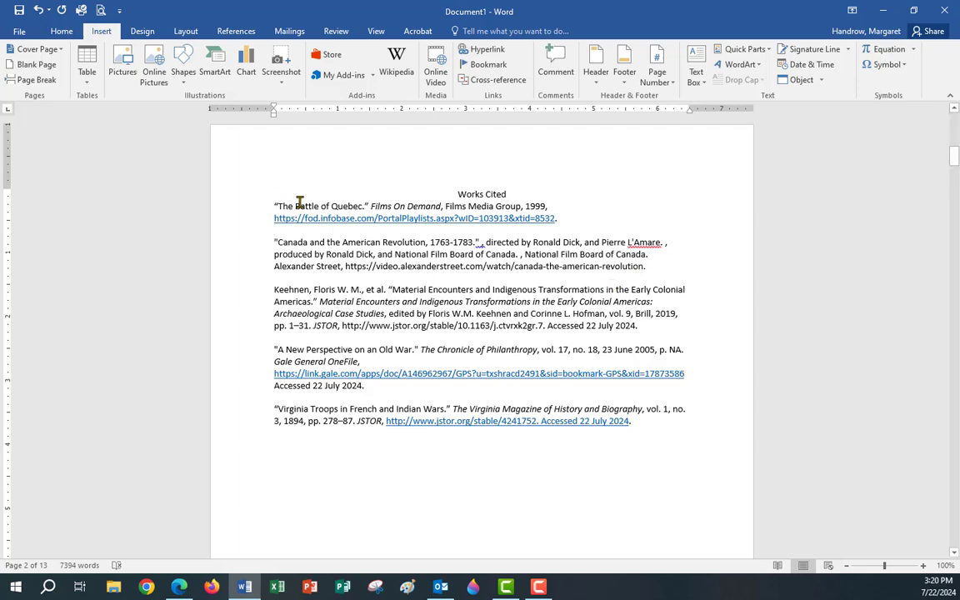
left_click_drag(294, 206, 302, 207)
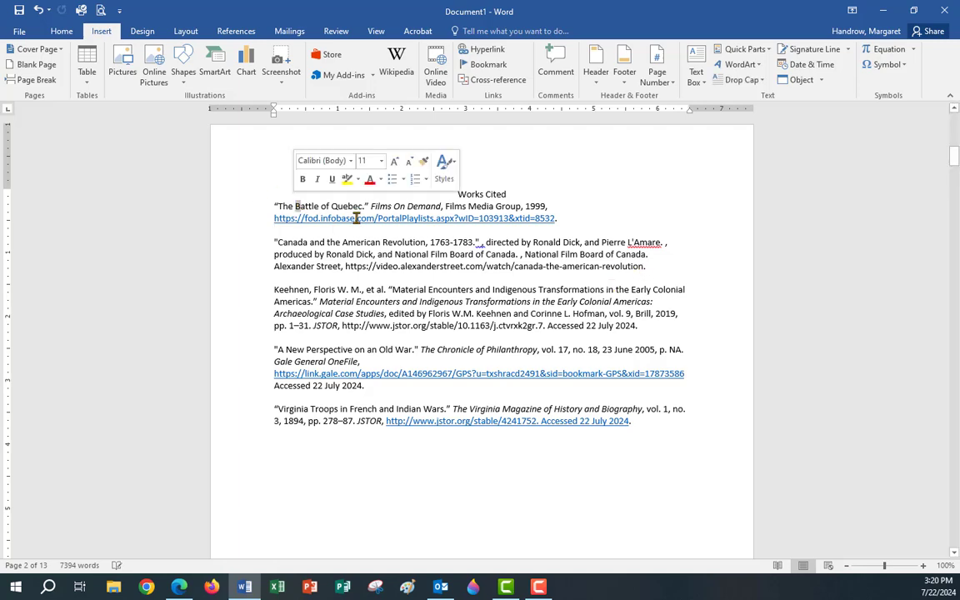
Return to the browser, recheck the link in the video's MLA citation, and copy the web address of the video page.
left_click(883, 10)
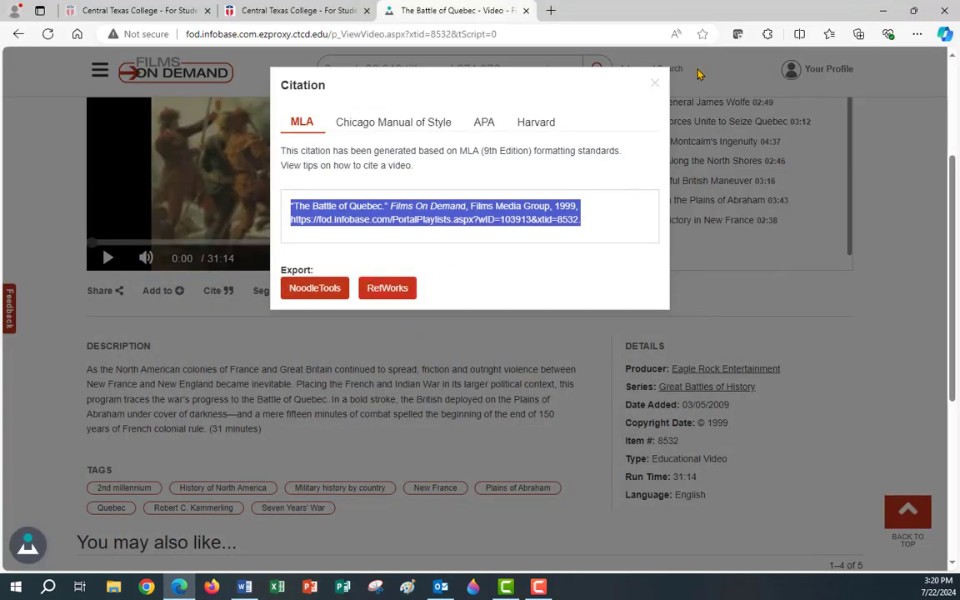
left_click(655, 86)
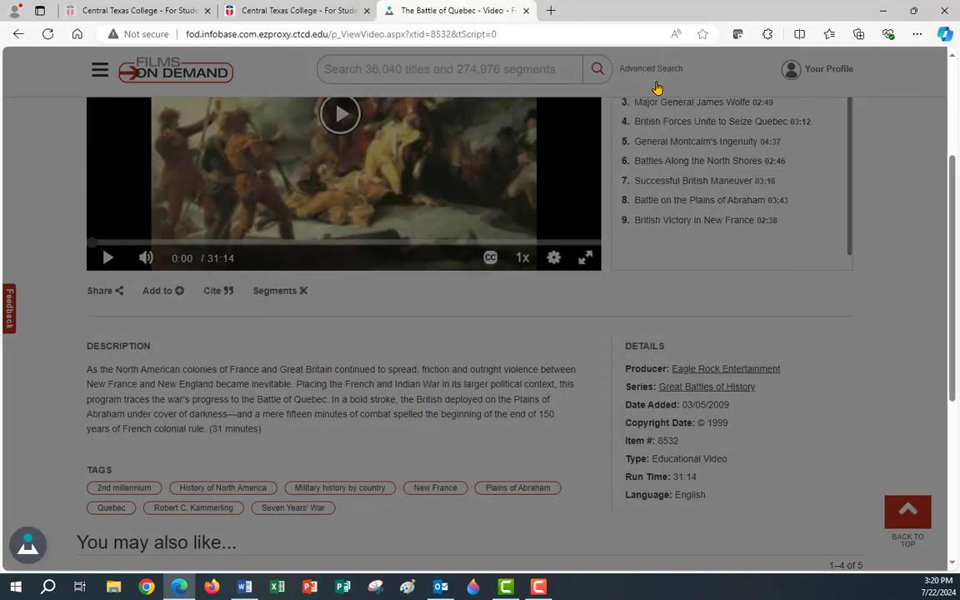
left_click(231, 297)
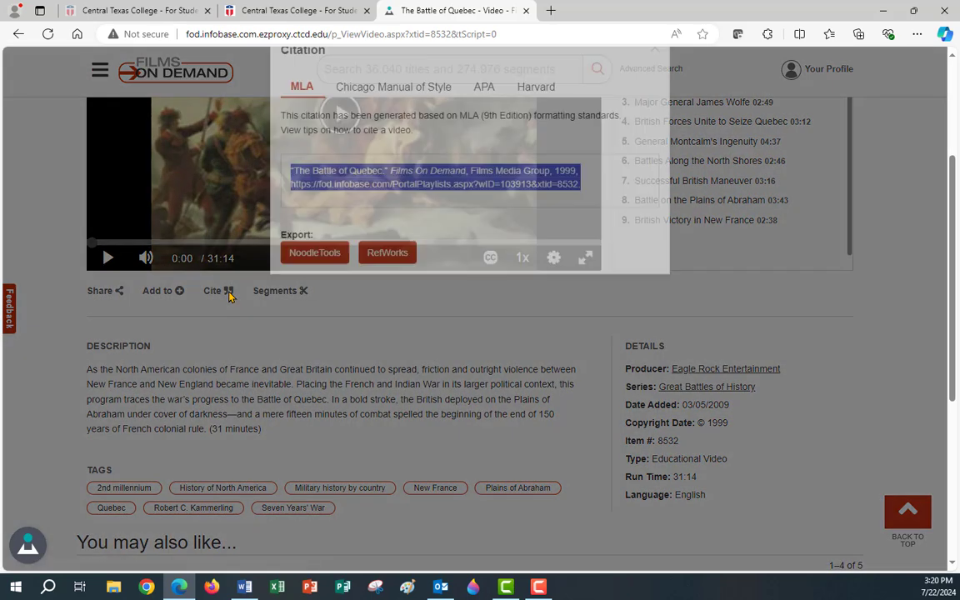
left_click(463, 250)
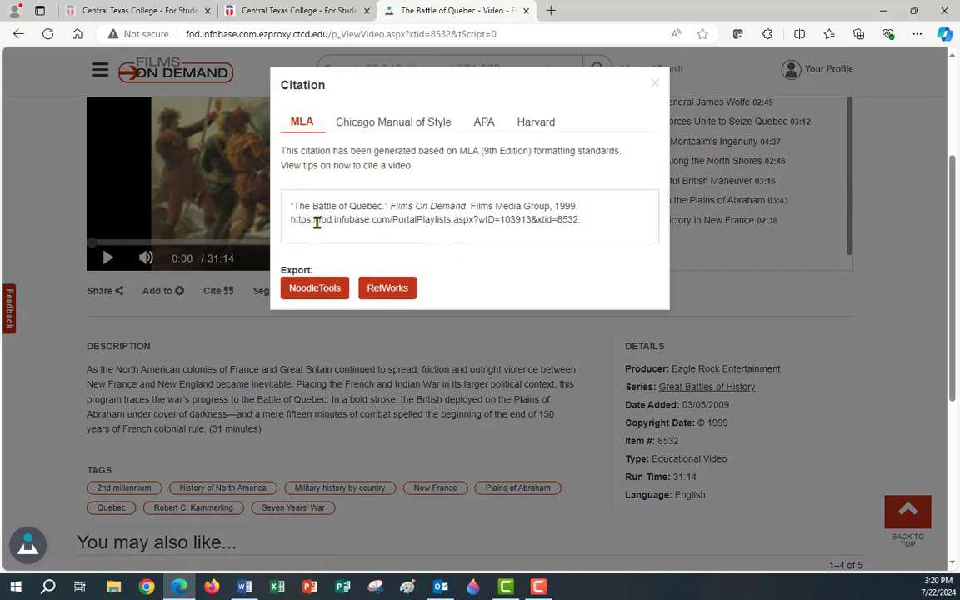
left_click_drag(293, 219, 607, 225)
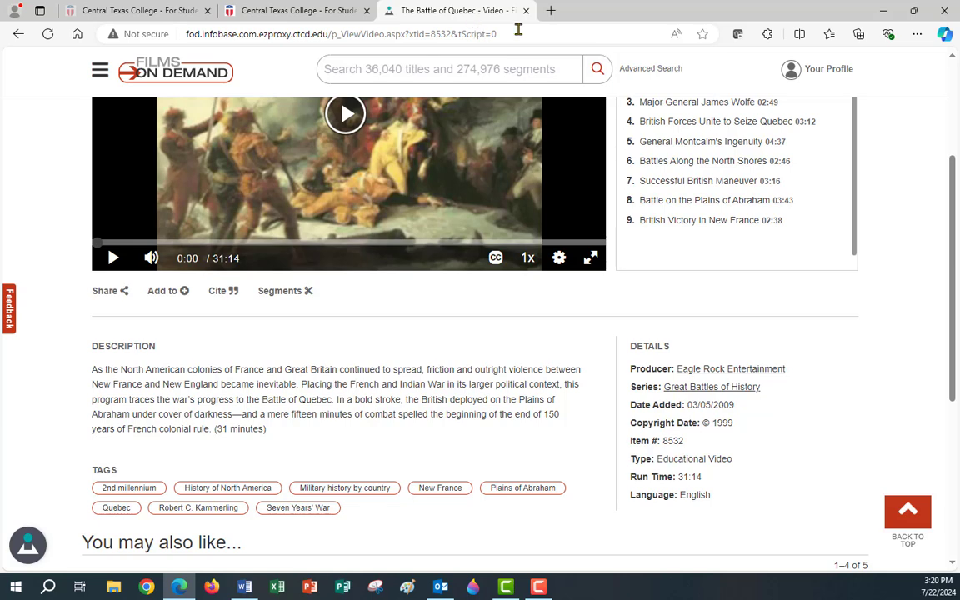
left_click(467, 28)
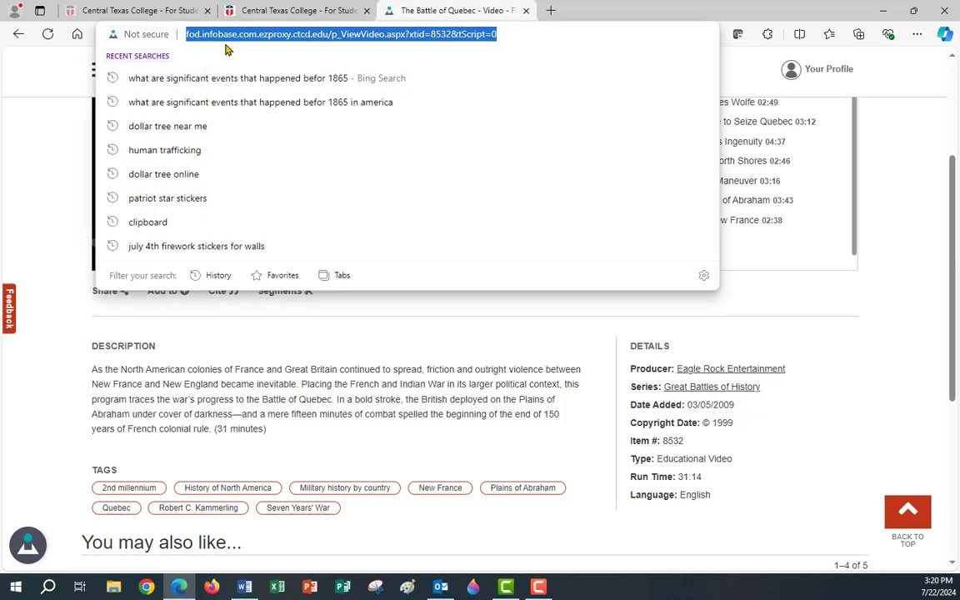
right_click(296, 36)
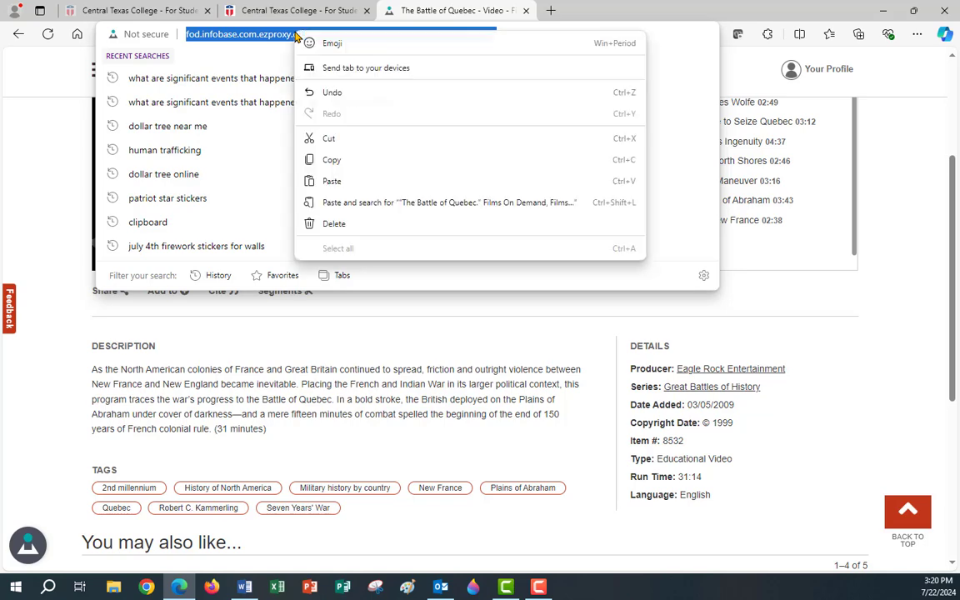
left_click(334, 165)
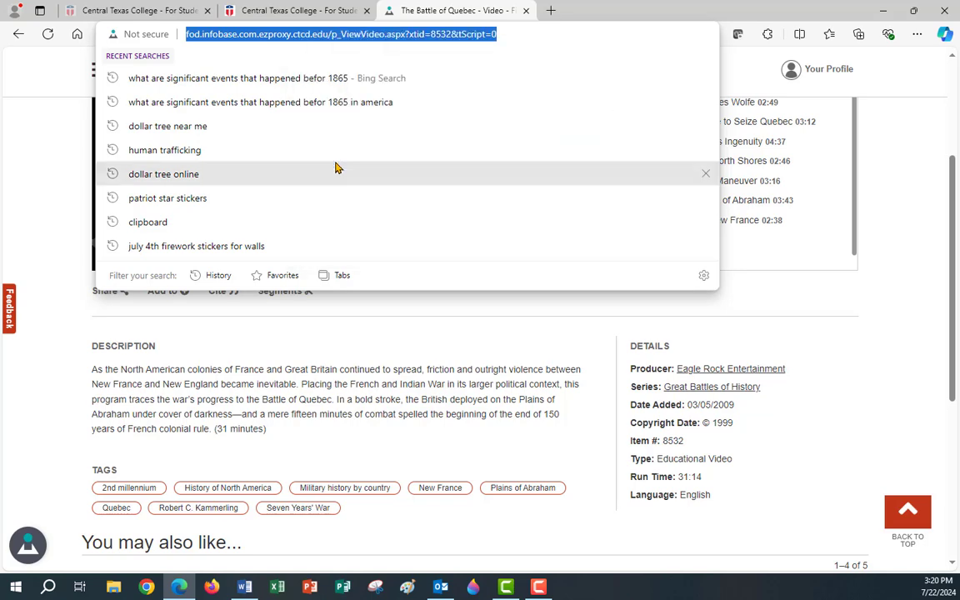
In Word, replace the link in "The Battle of Quebec" entry with the copied web address and separate the next entry with a blank line.
left_click(246, 589)
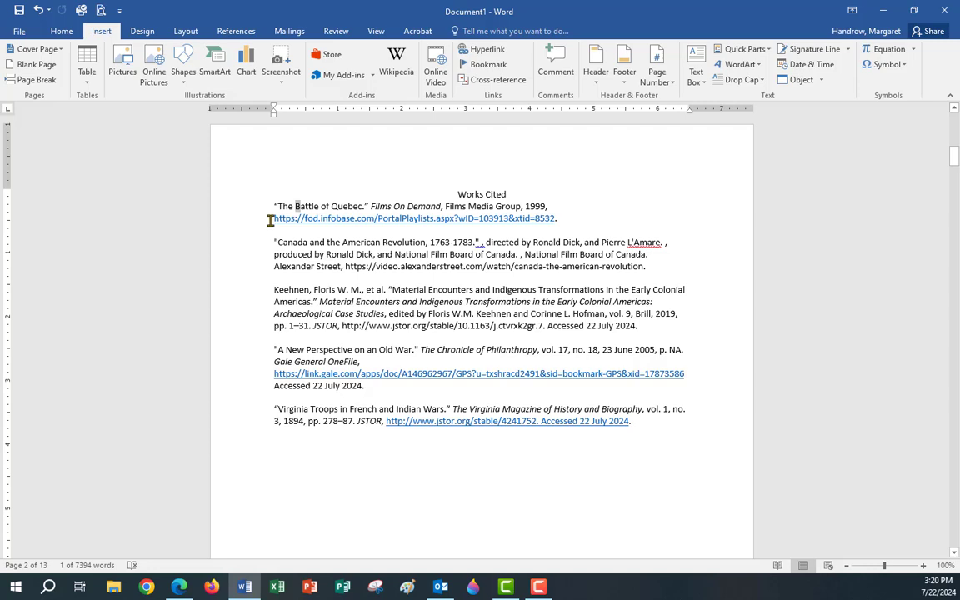
left_click_drag(274, 219, 563, 218)
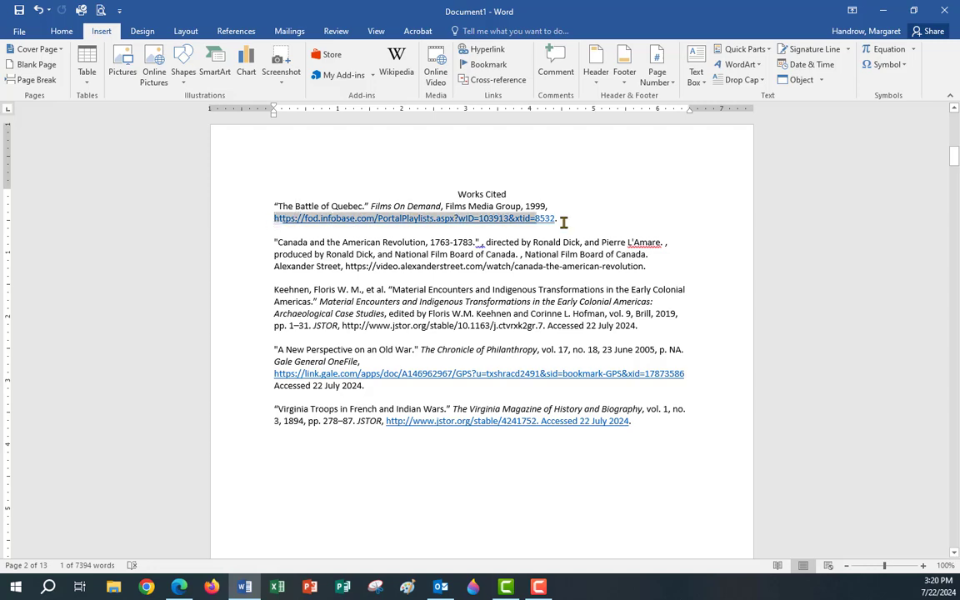
right_click(372, 225)
left_click(419, 282)
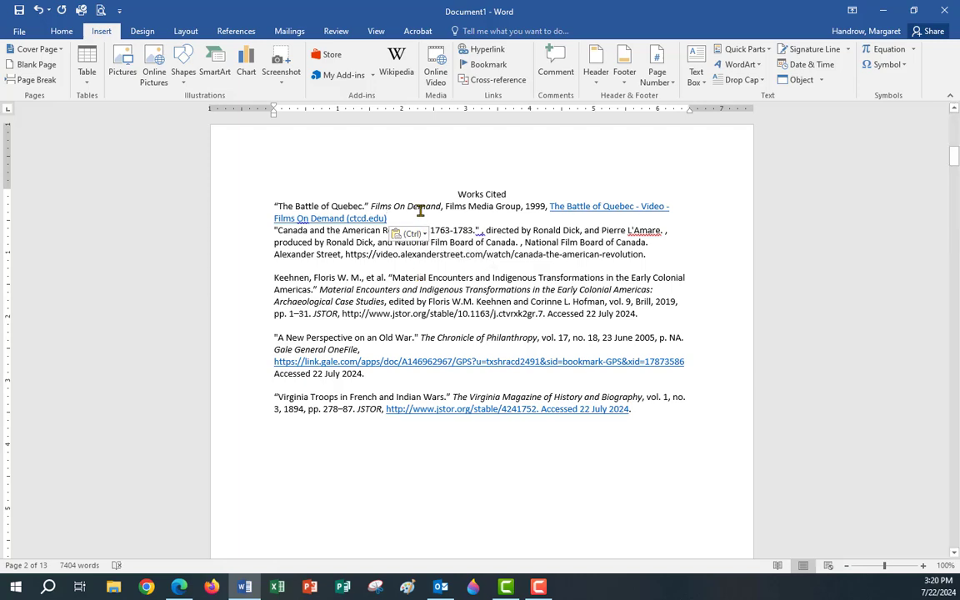
key("Return")
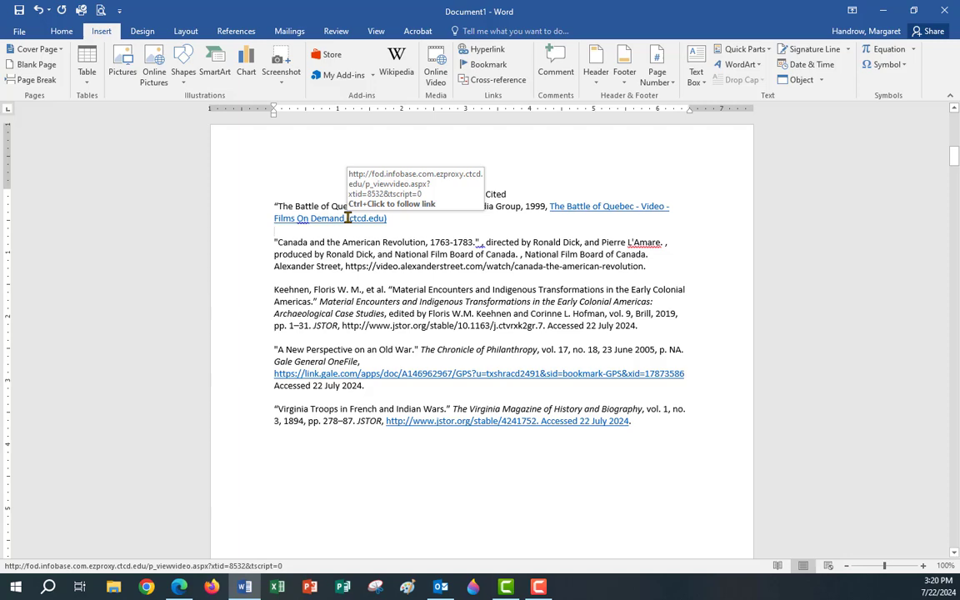
Replace the titled link in "The Battle of Quebec" entry with the copied web address pasted as text only.
left_click_drag(389, 219, 552, 212)
right_click(560, 206)
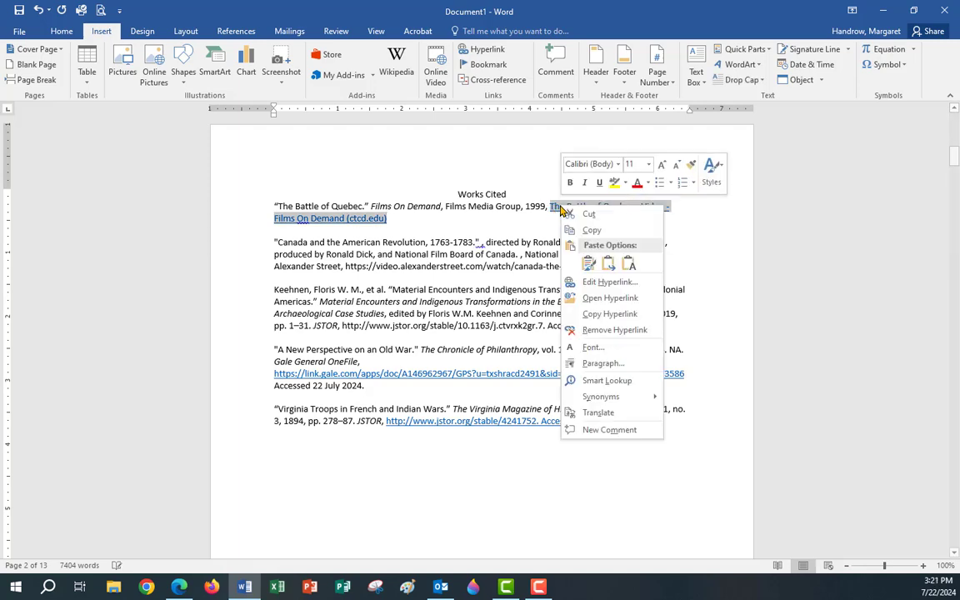
left_click(630, 264)
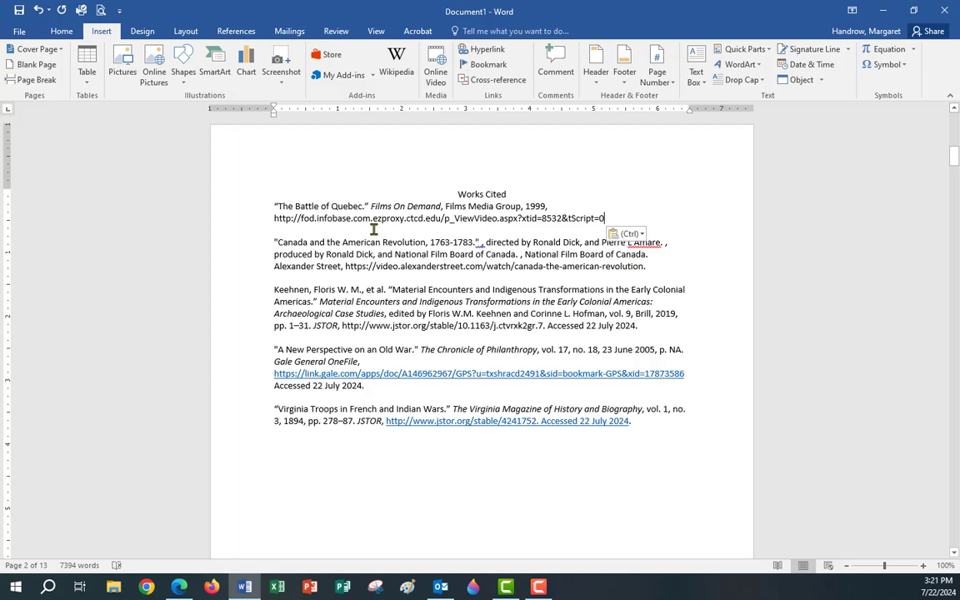
Highlight the proxy part of the "Battle of Quebec" link and remove the extra space after the title in the "Canada and the American Revolution" entry.
left_click(658, 207)
left_click_drag(442, 218, 343, 225)
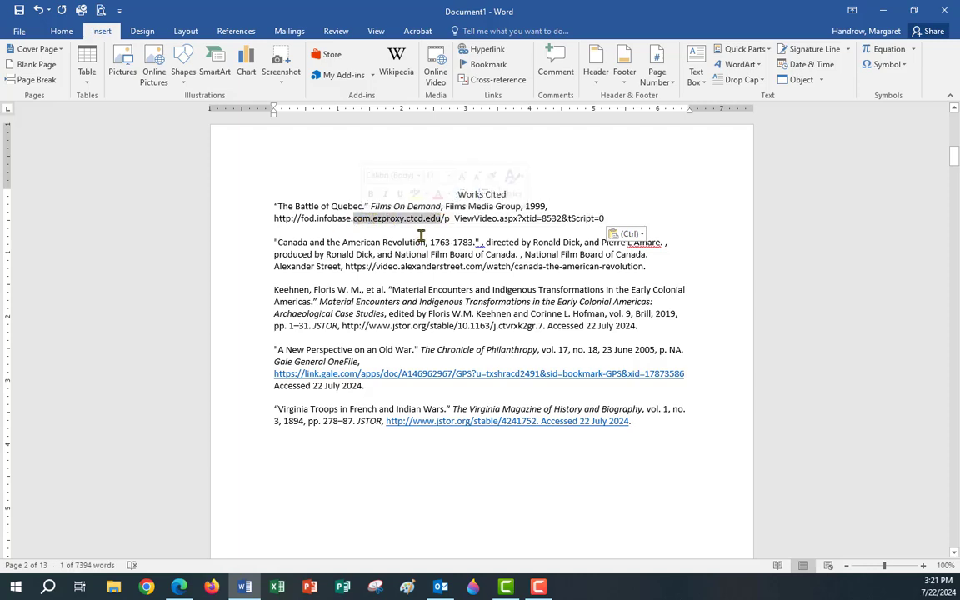
left_click(482, 244)
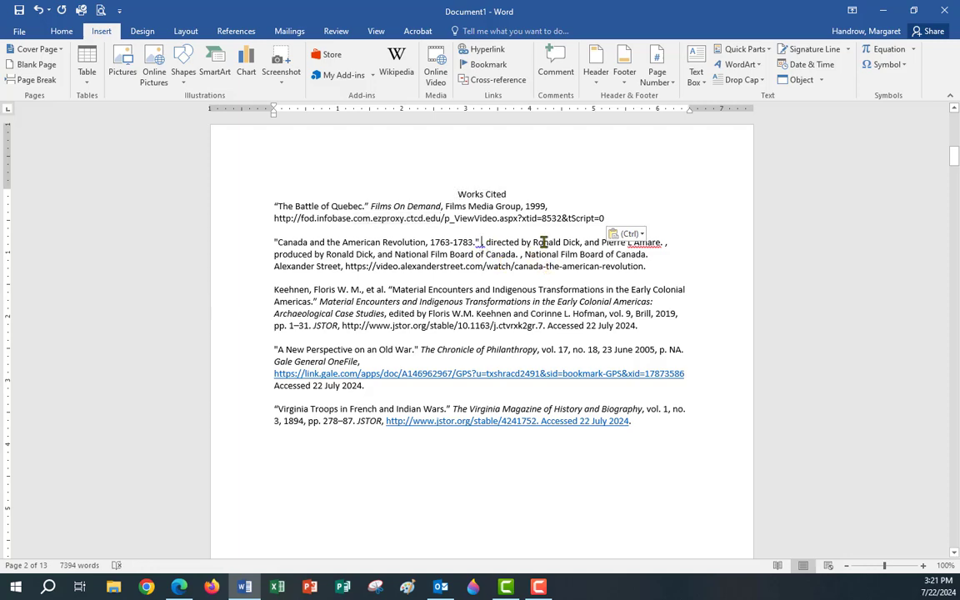
key("BackSpace")
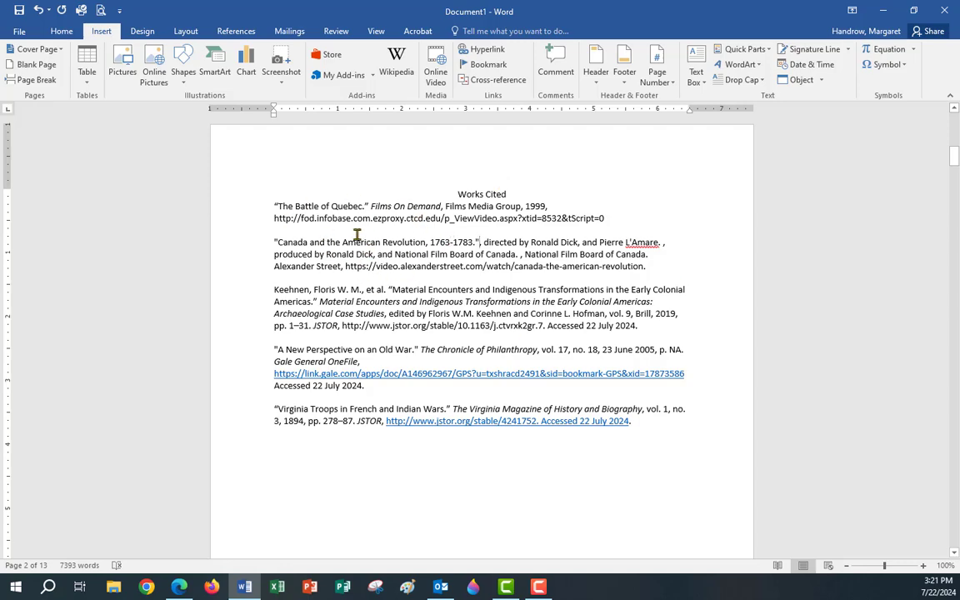
Return to the browser, close the Films on Demand video page, and open the library's Catalog from the Library home page.
left_click(886, 12)
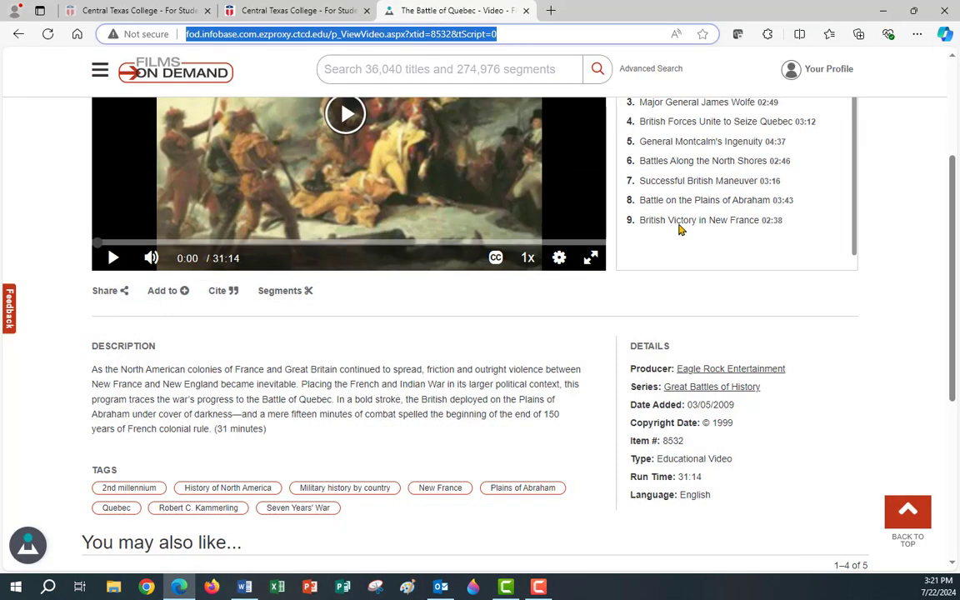
left_click(525, 11)
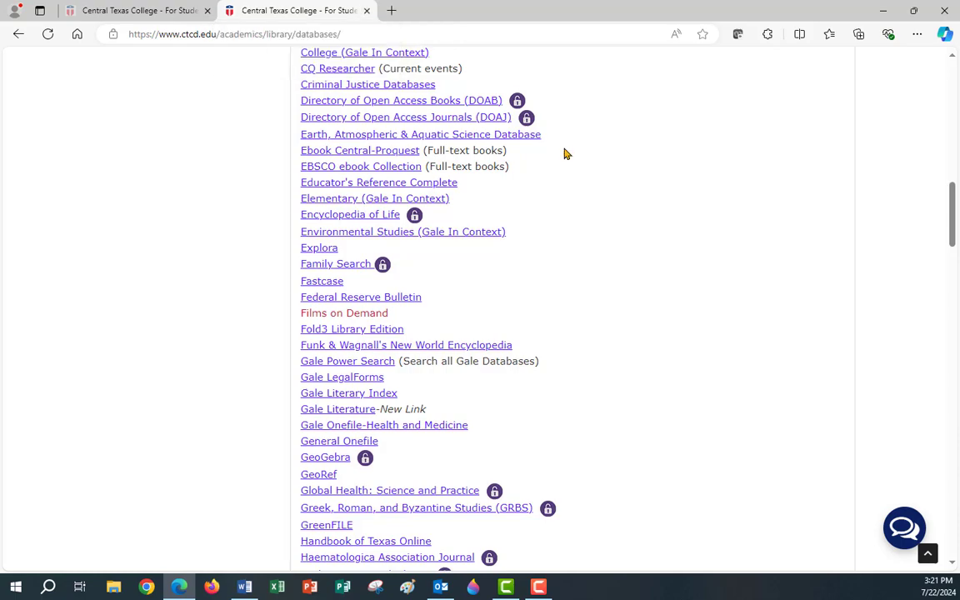
scroll(540, 132, "up", 2)
scroll(660, 212, "up", 10)
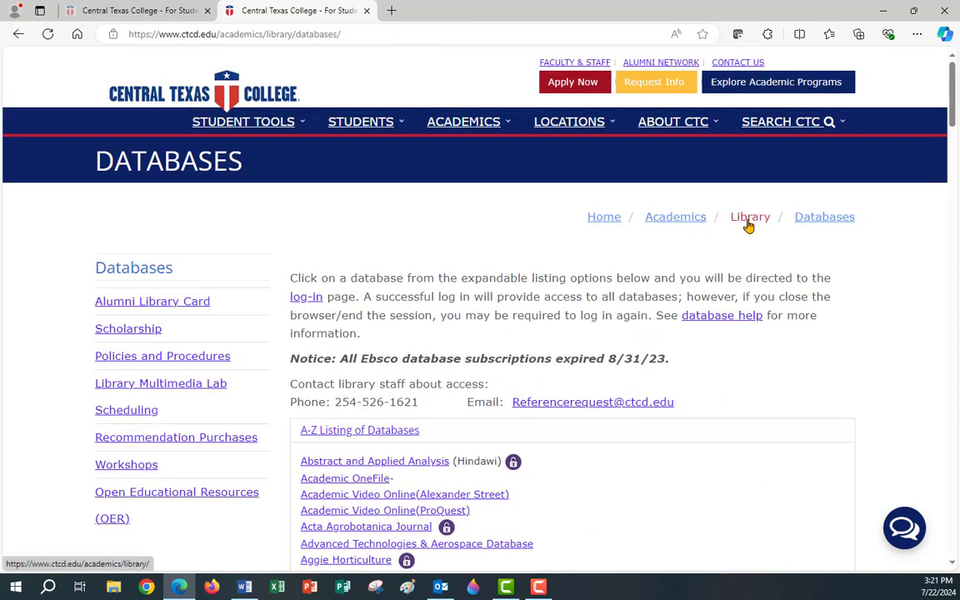
left_click(749, 219)
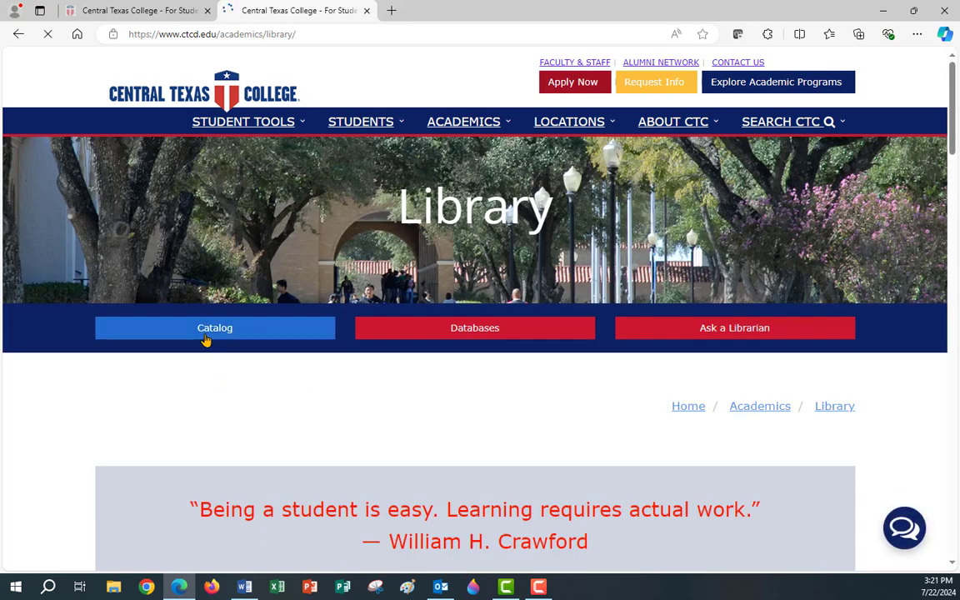
left_click(204, 333)
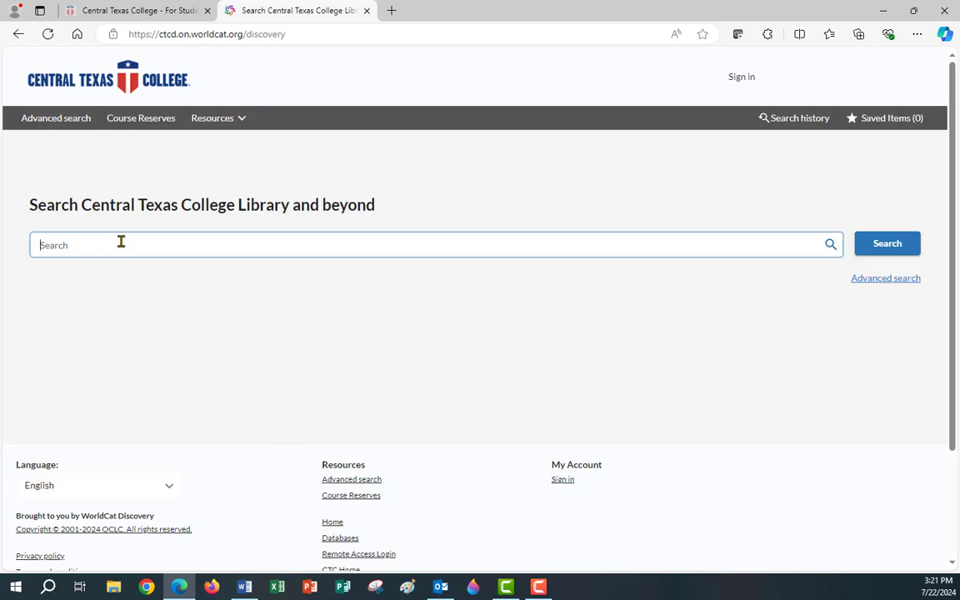
Search the library catalog for "french and indian wars".
type("french")
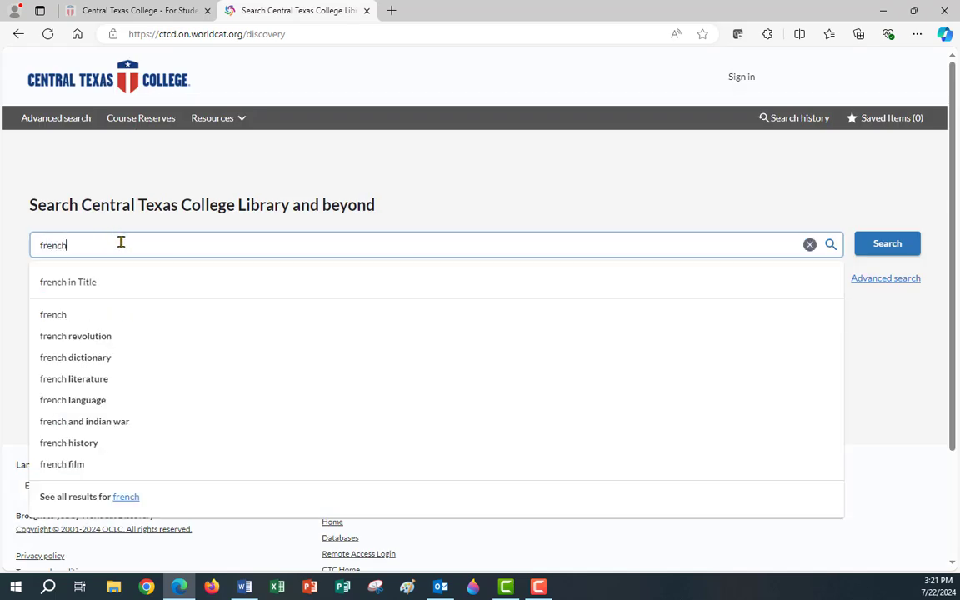
type(" and i")
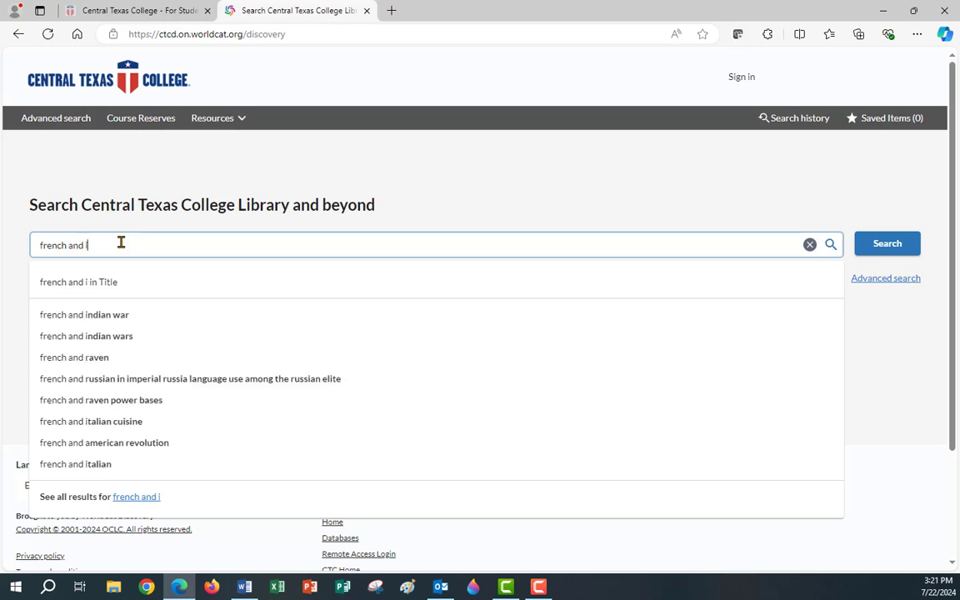
left_click(91, 336)
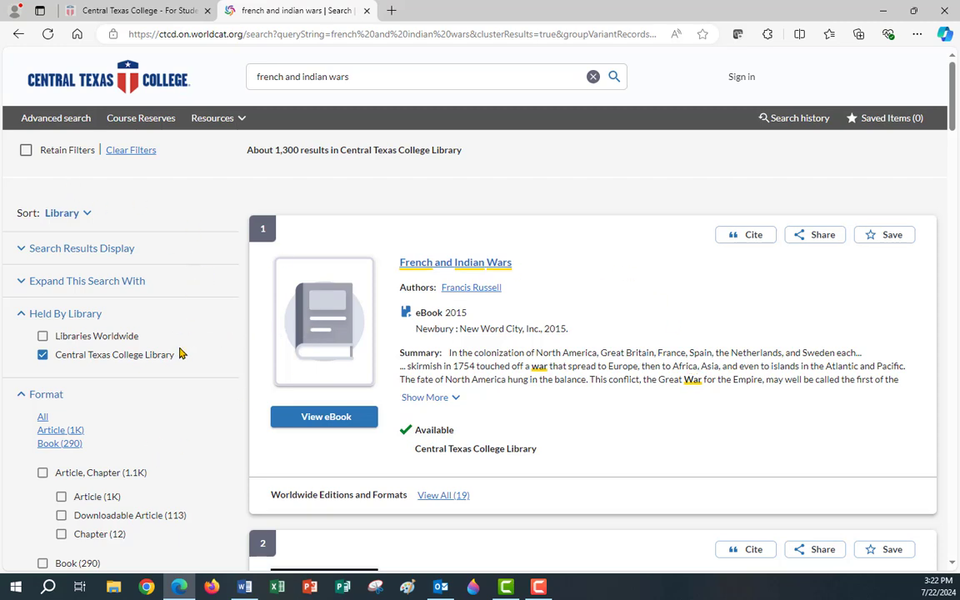
Filter the catalog results to the Book format and exclude print books so only eBooks are included.
scroll(179, 351, "down", 3)
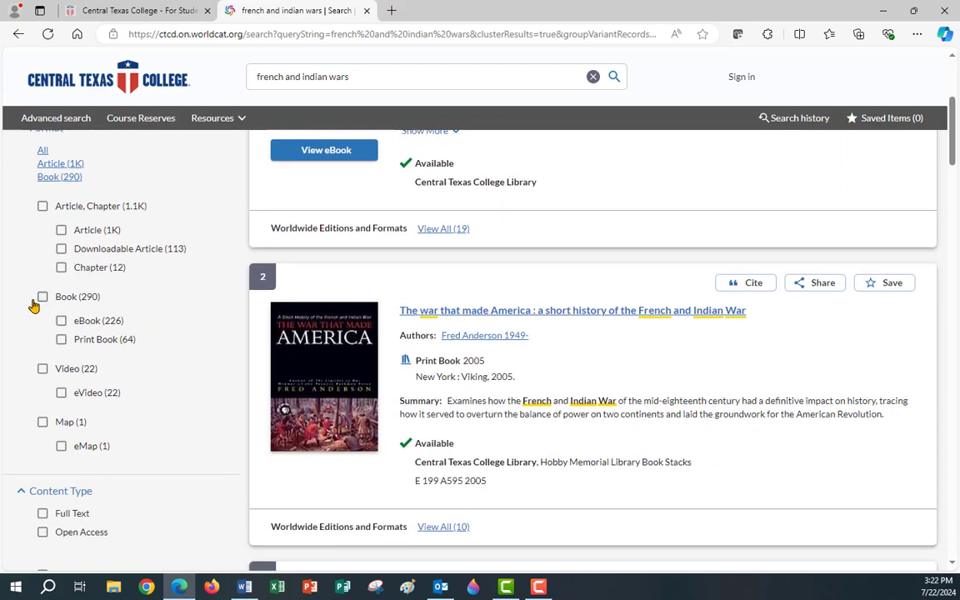
left_click(42, 299)
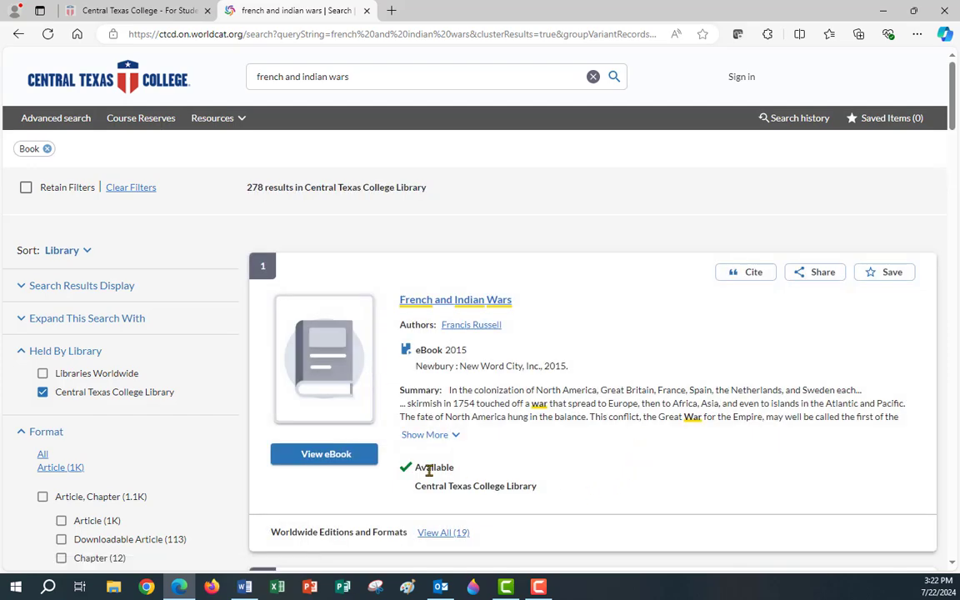
scroll(178, 416, "down", 3)
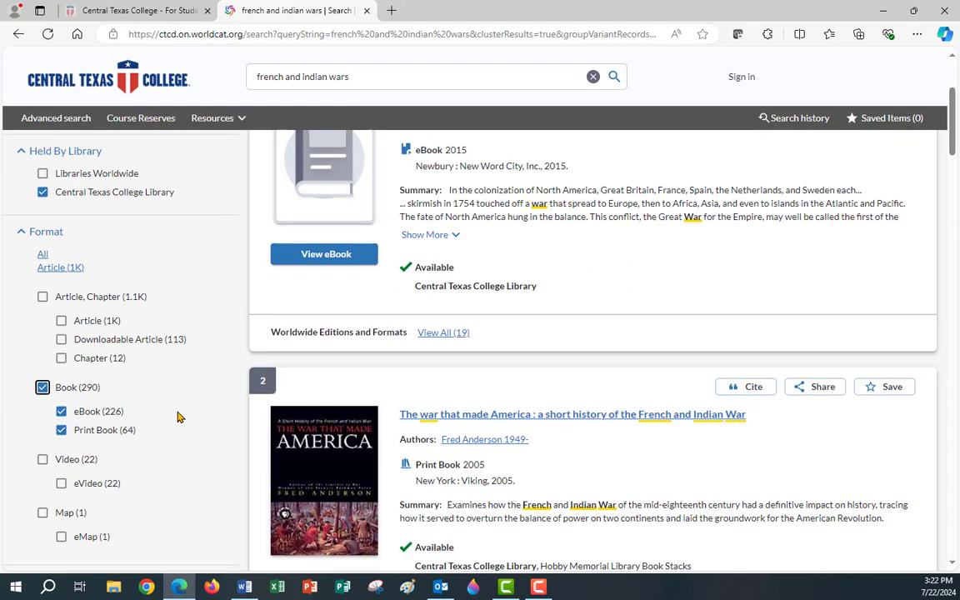
left_click(62, 430)
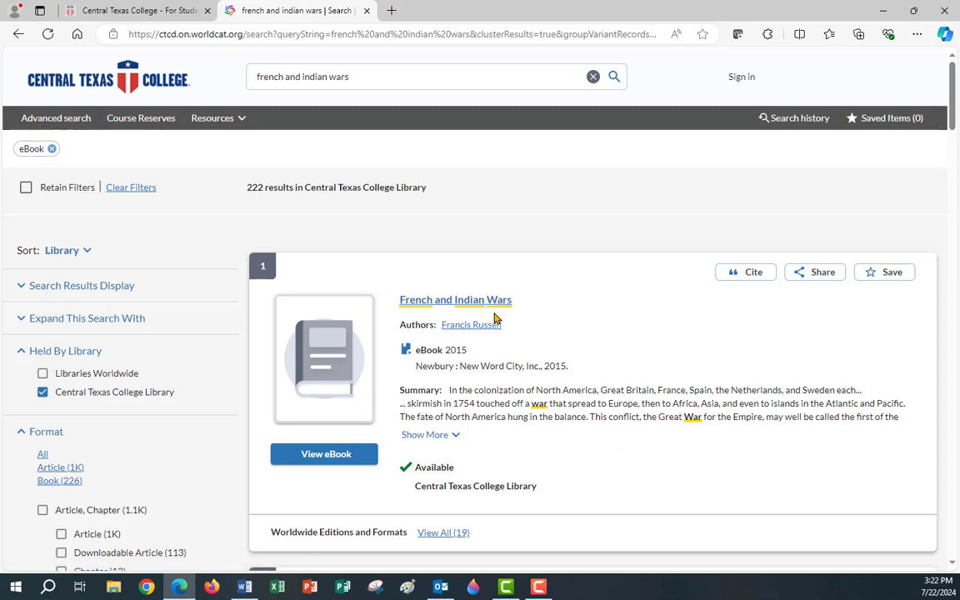
Try the first eBook result, close it, and open the eBook "The Archaeology of French and Indian War Frontier Forts", clearing its cookie and promotional notices.
left_click(327, 458)
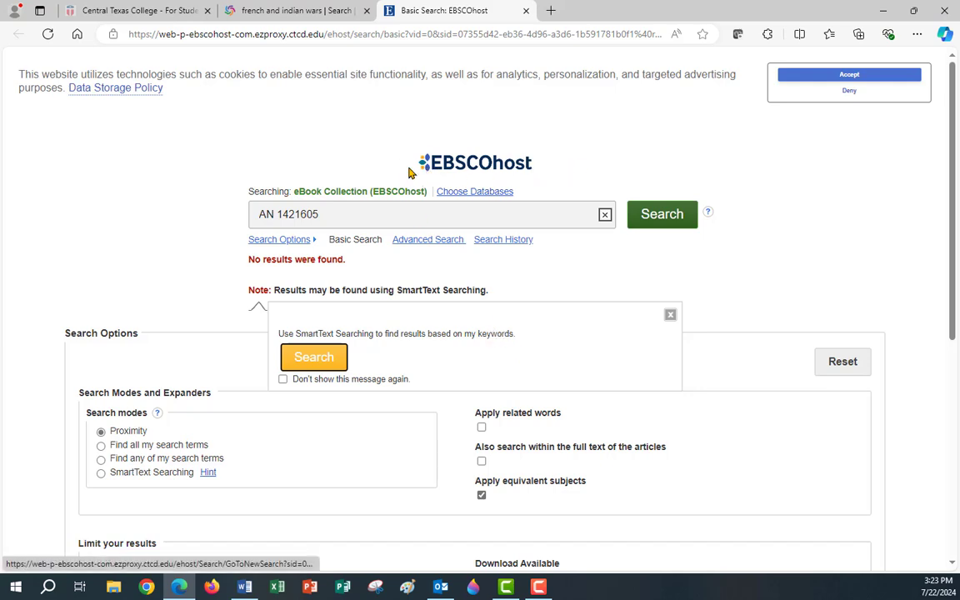
left_click(526, 11)
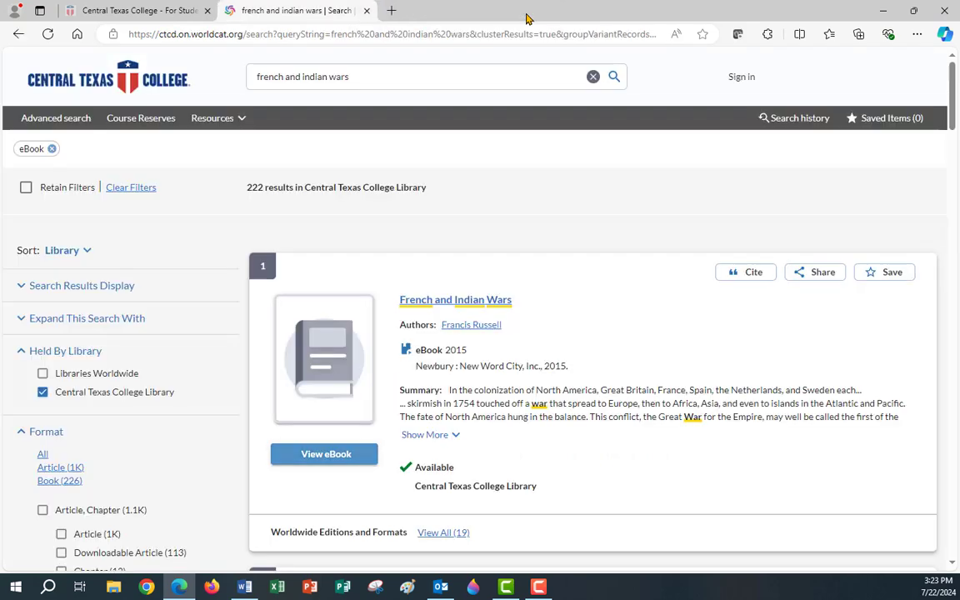
scroll(257, 356, "down", 4)
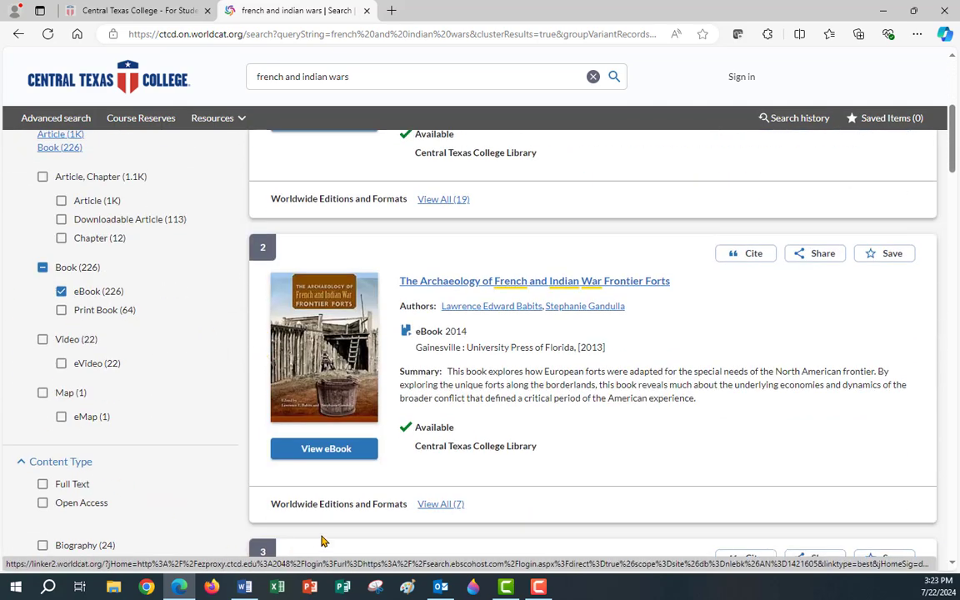
left_click(315, 454)
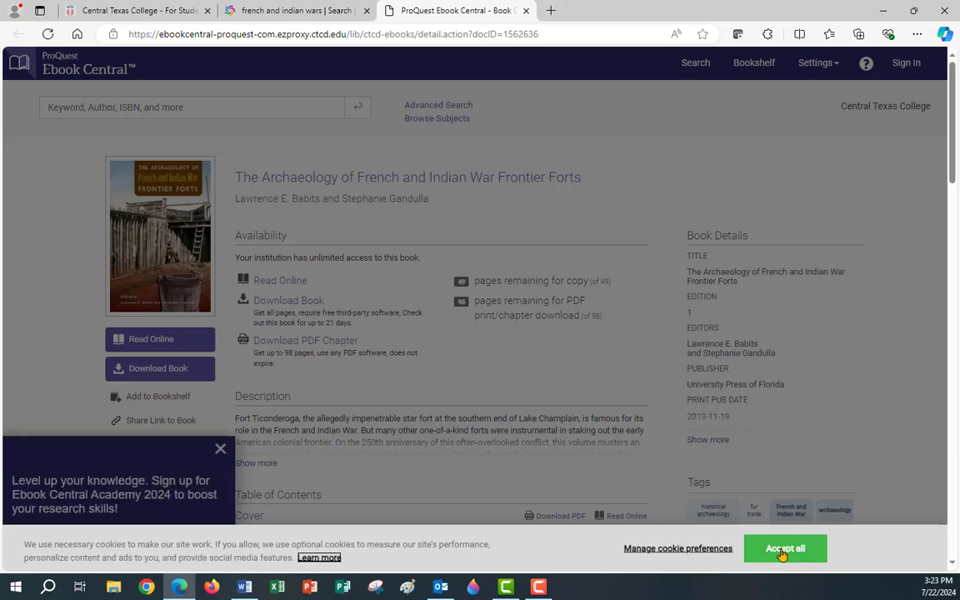
left_click(785, 549)
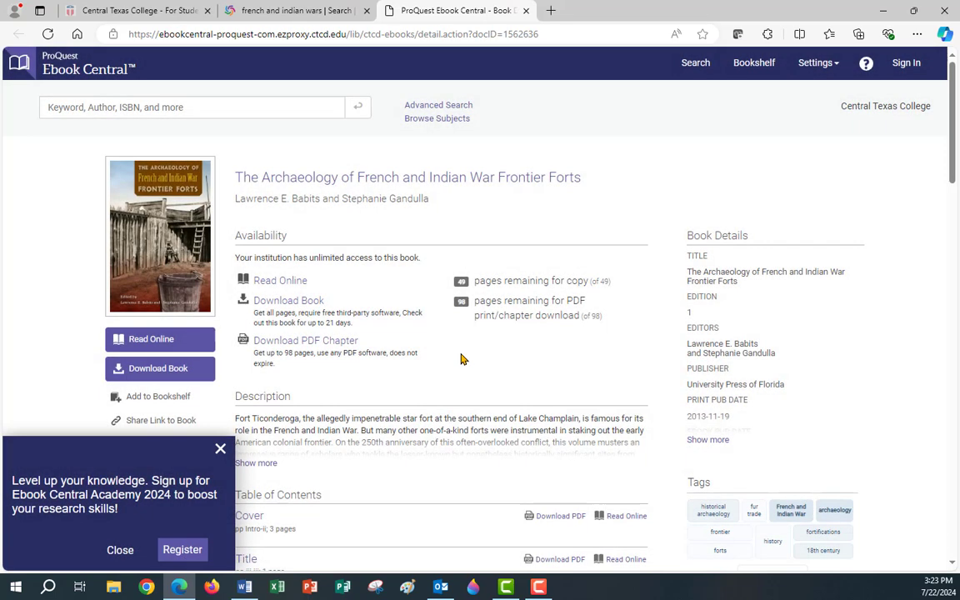
left_click(220, 448)
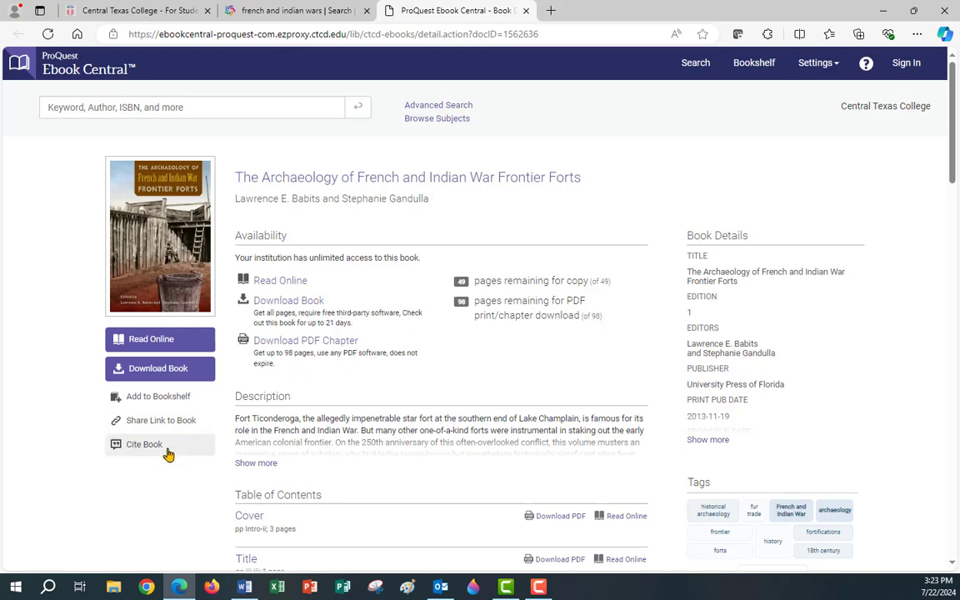
Open the book's citation, check the available formats while keeping MLA, and select the entire citation text.
scroll(42, 367, "down", 3)
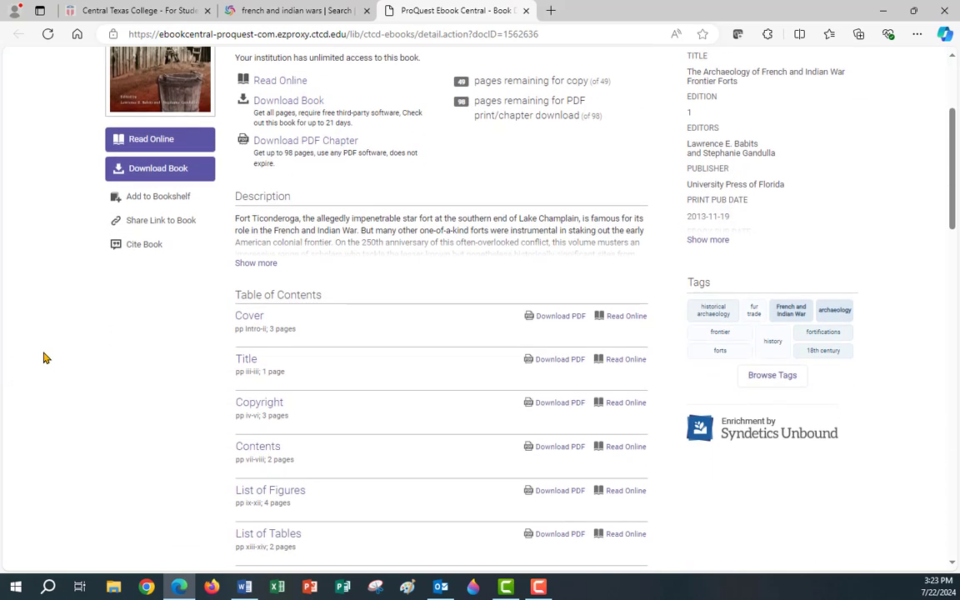
left_click(144, 246)
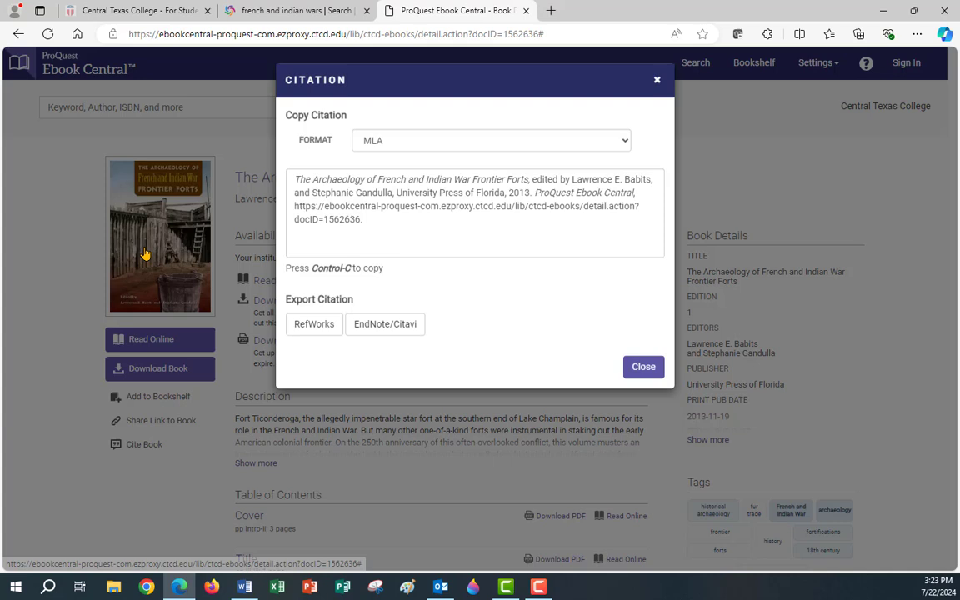
left_click(627, 146)
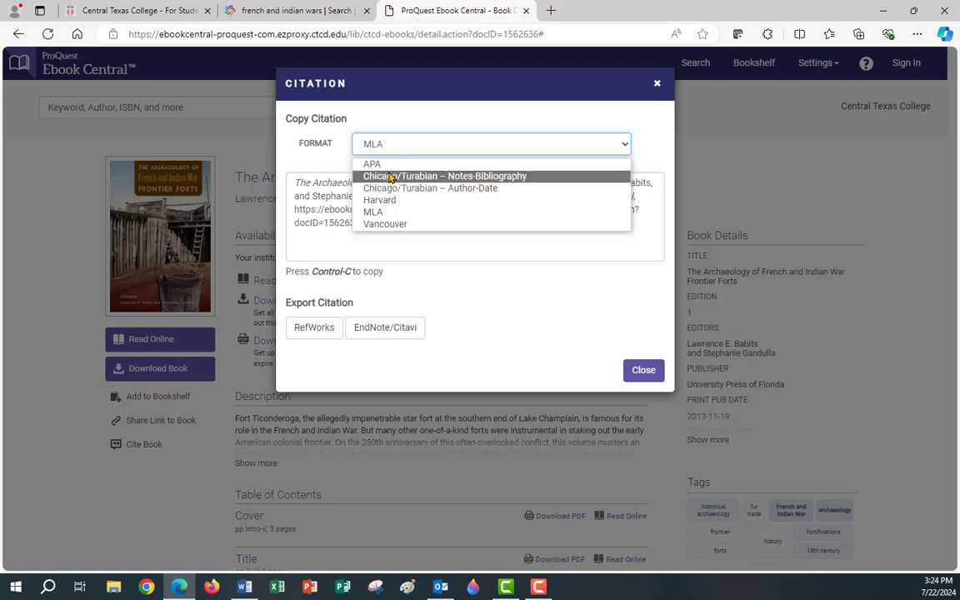
left_click(383, 148)
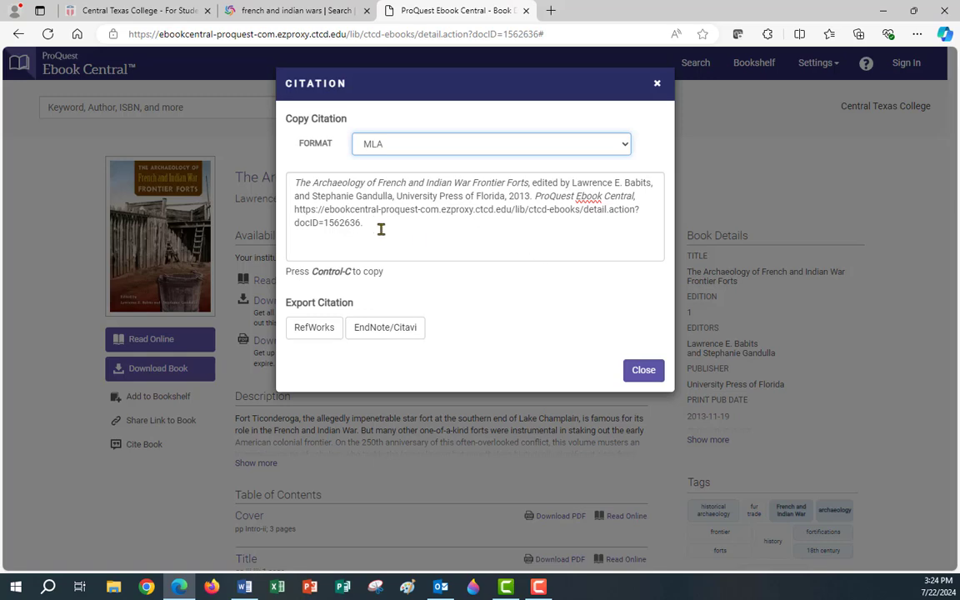
left_click_drag(381, 229, 269, 170)
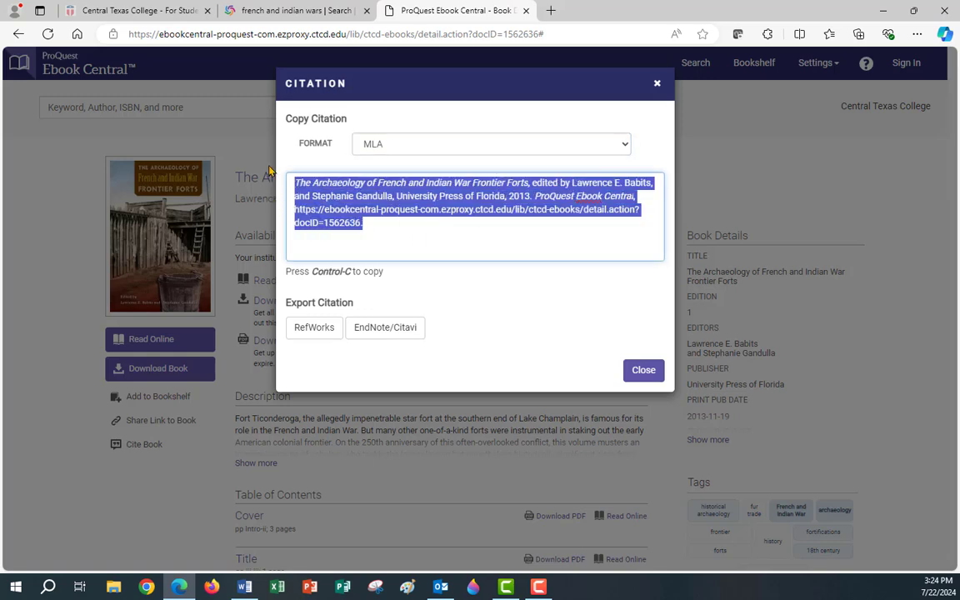
Copy the MLA citation for The Archaeology of French and Indian War Frontier Forts and paste it as the first Works Cited entry in Word.
right_click(331, 192)
left_click(377, 248)
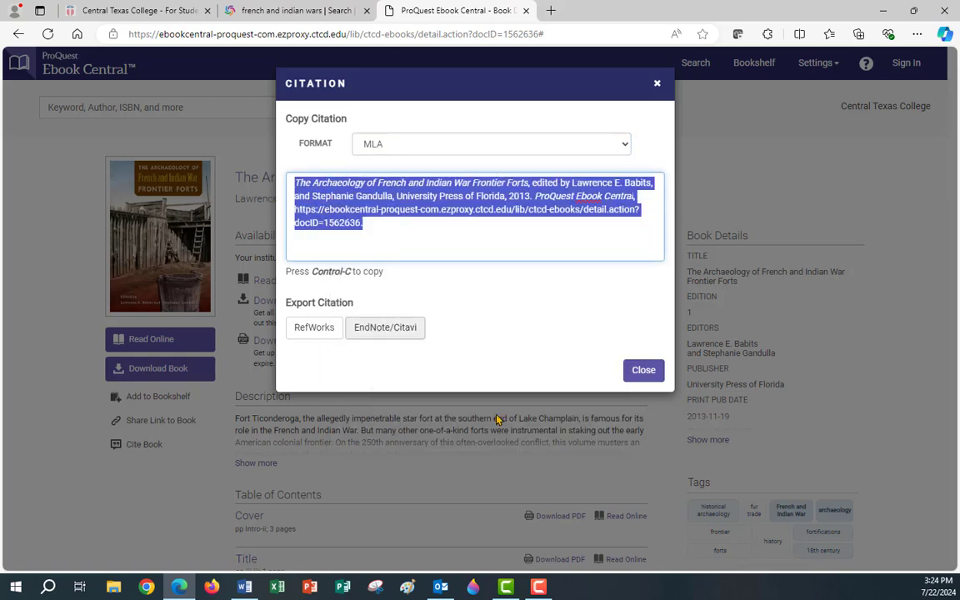
left_click(245, 588)
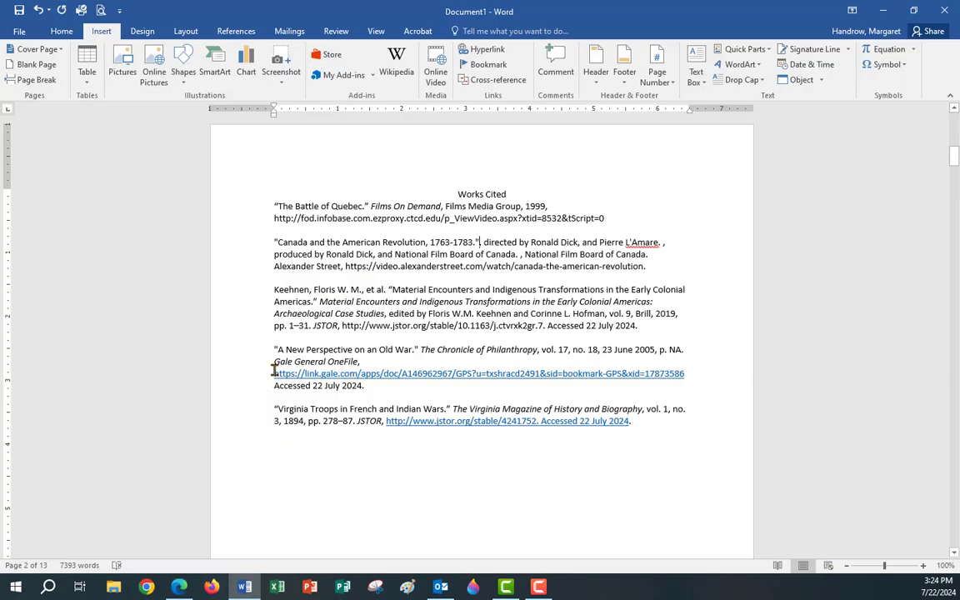
left_click(267, 204)
key("Return")
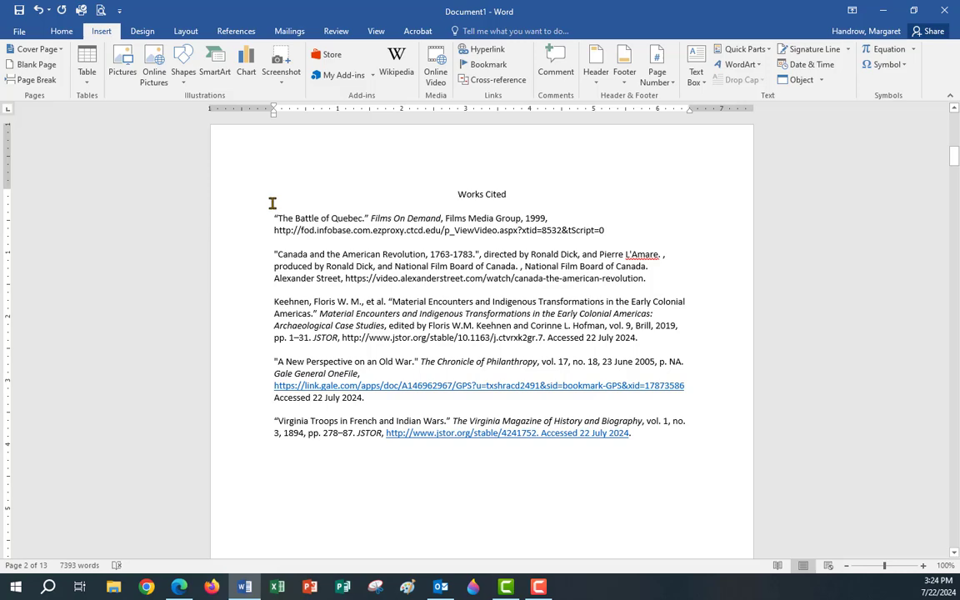
right_click(272, 203)
left_click(293, 245)
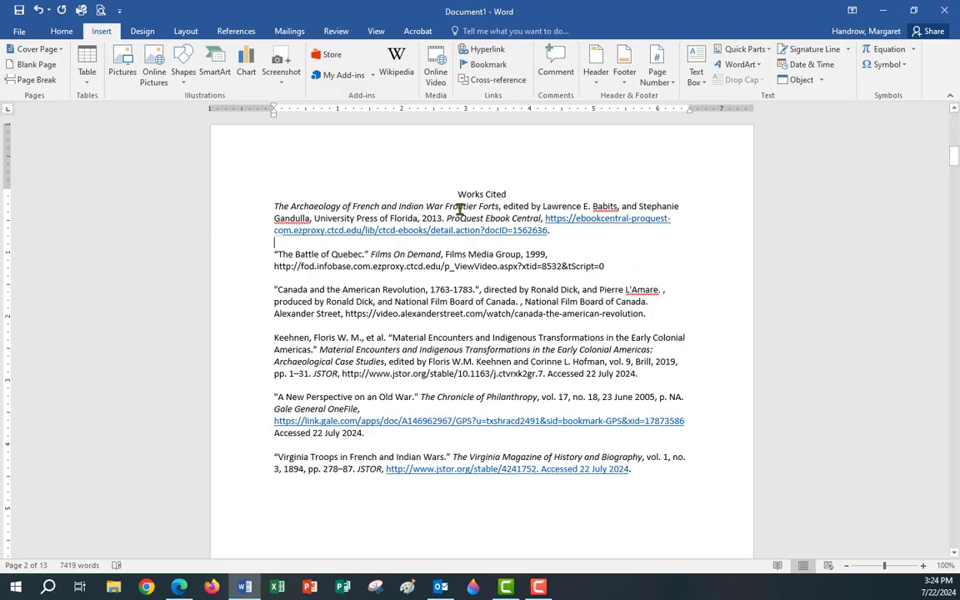
Switch back to Edge, close the citation window, and open the ebook's Contents section in the online reader.
left_click(185, 589)
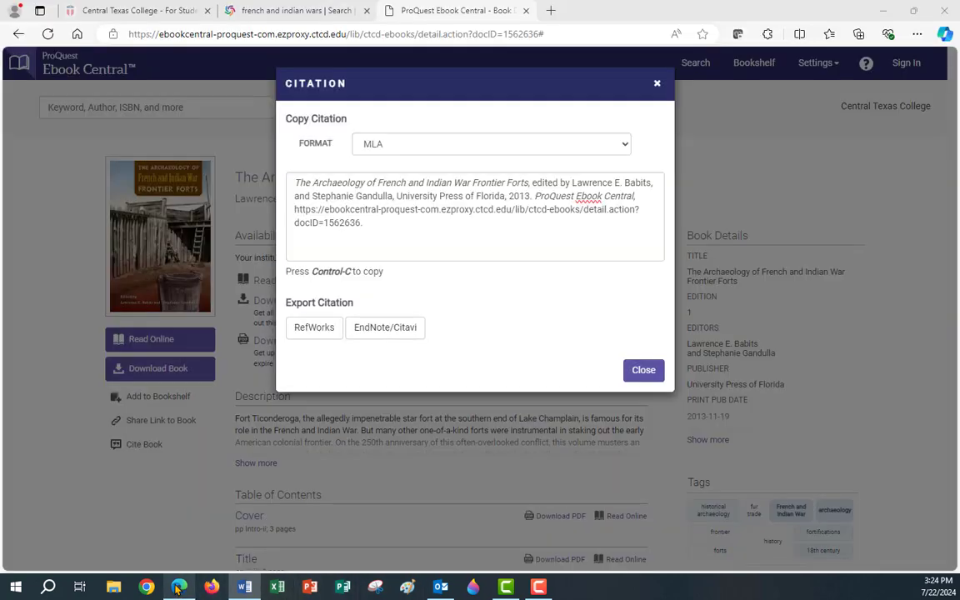
left_click(642, 373)
scroll(368, 352, "down", 1)
scroll(367, 352, "down", 4)
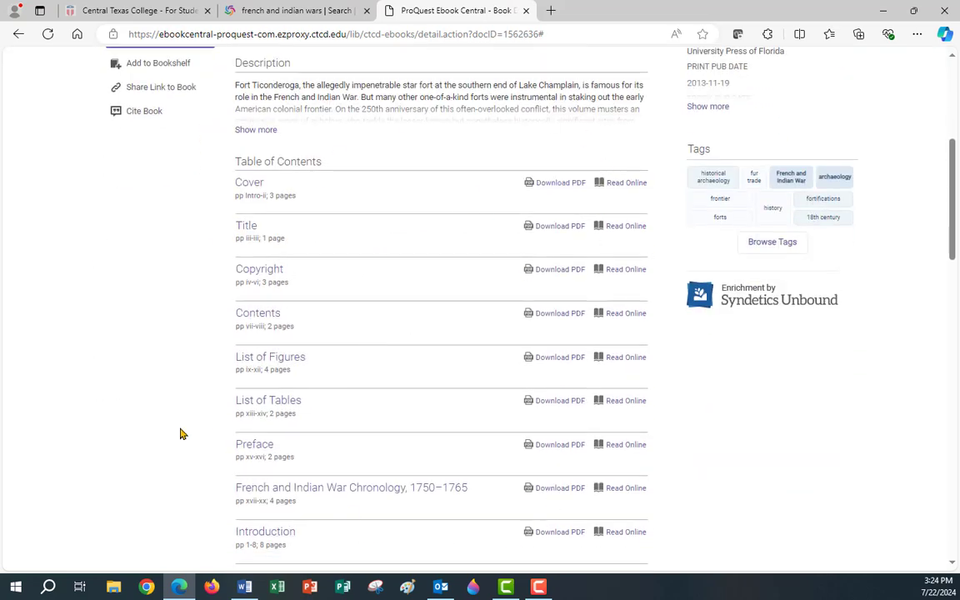
scroll(382, 292, "down", 2)
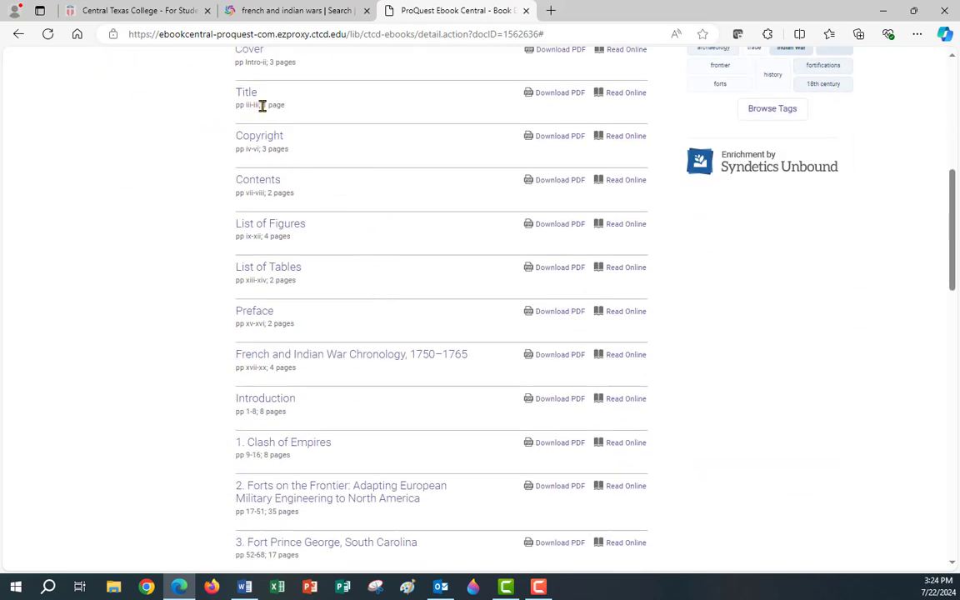
left_click(254, 181)
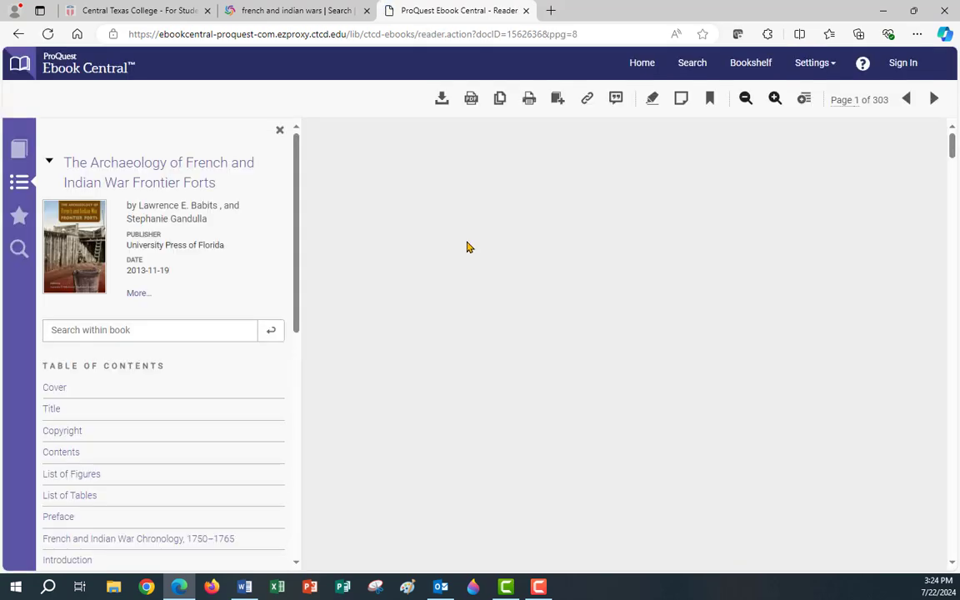
Look over the chapter list on the Contents page and search within the book for "virginia".
scroll(458, 339, "down", 5)
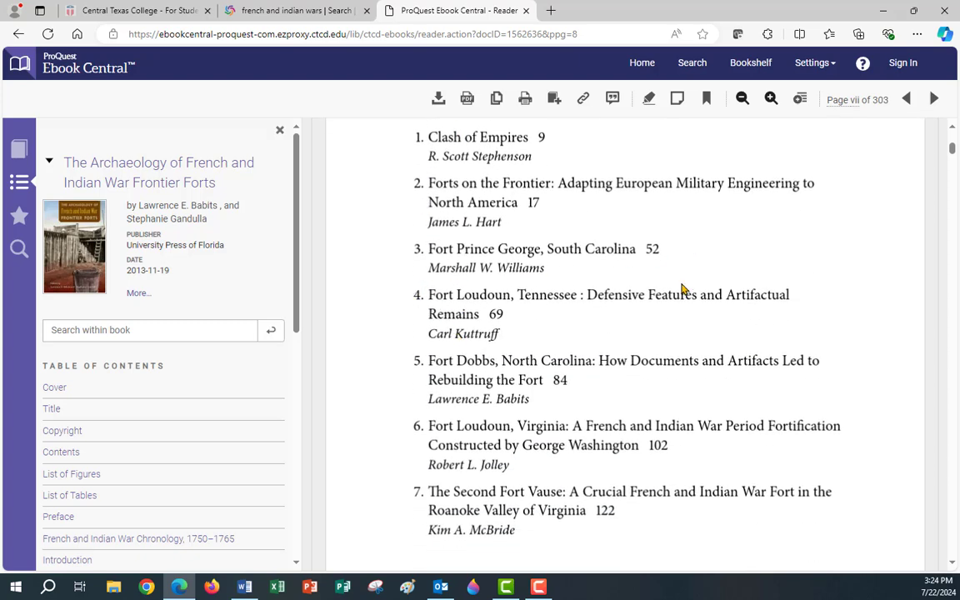
scroll(549, 230, "down", 3)
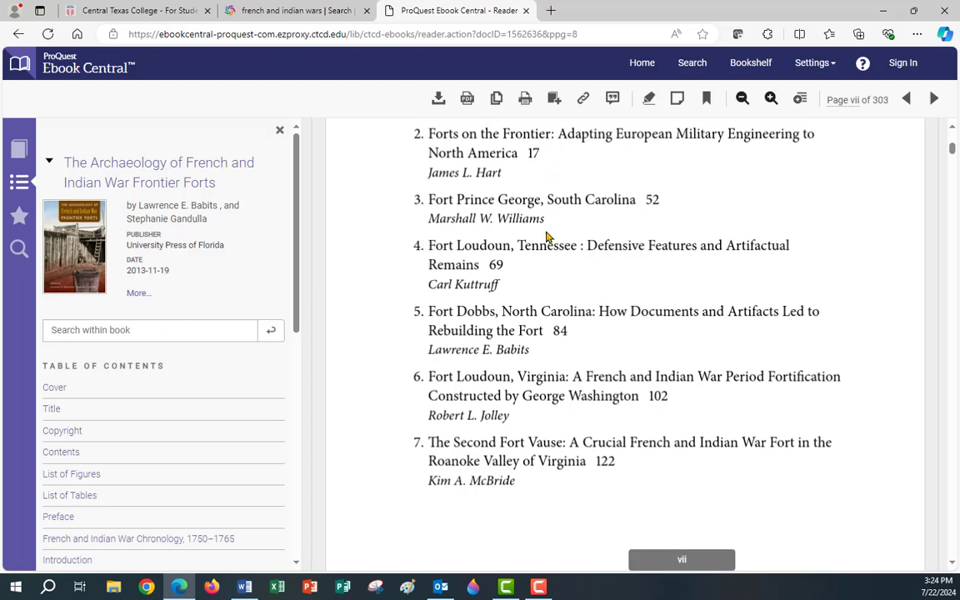
scroll(547, 237, "up", 2)
scroll(547, 237, "up", 2)
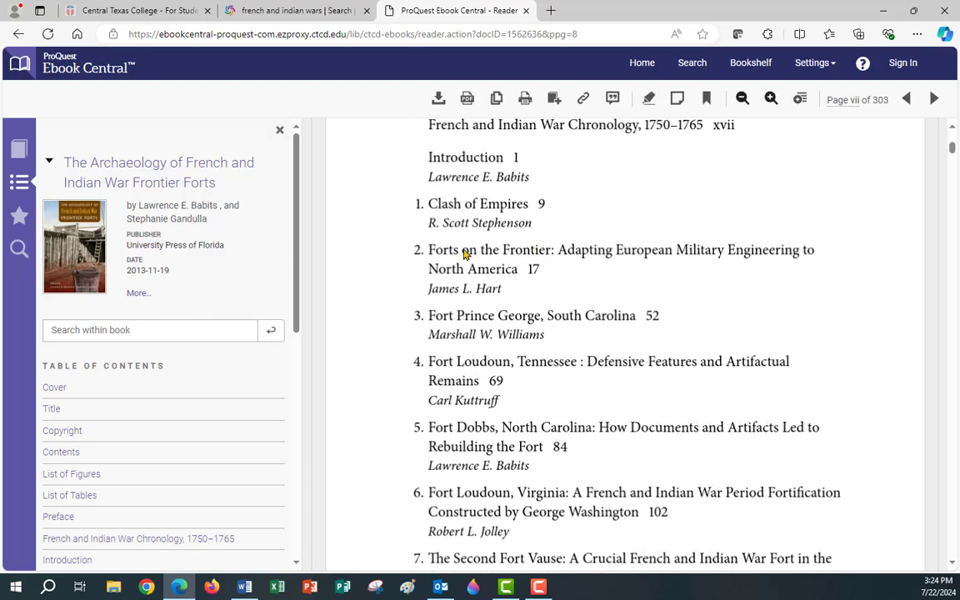
left_click(80, 330)
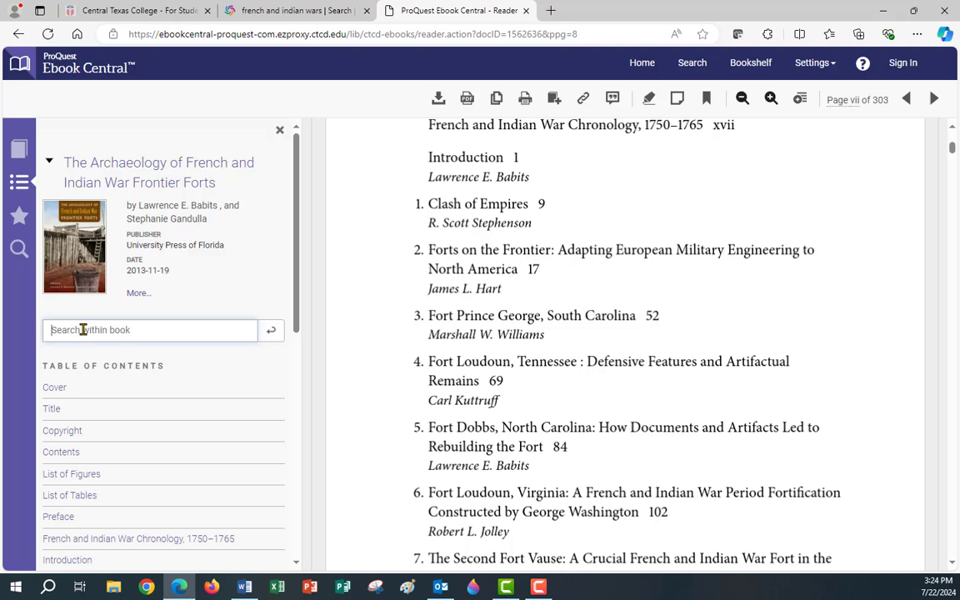
type("virginia")
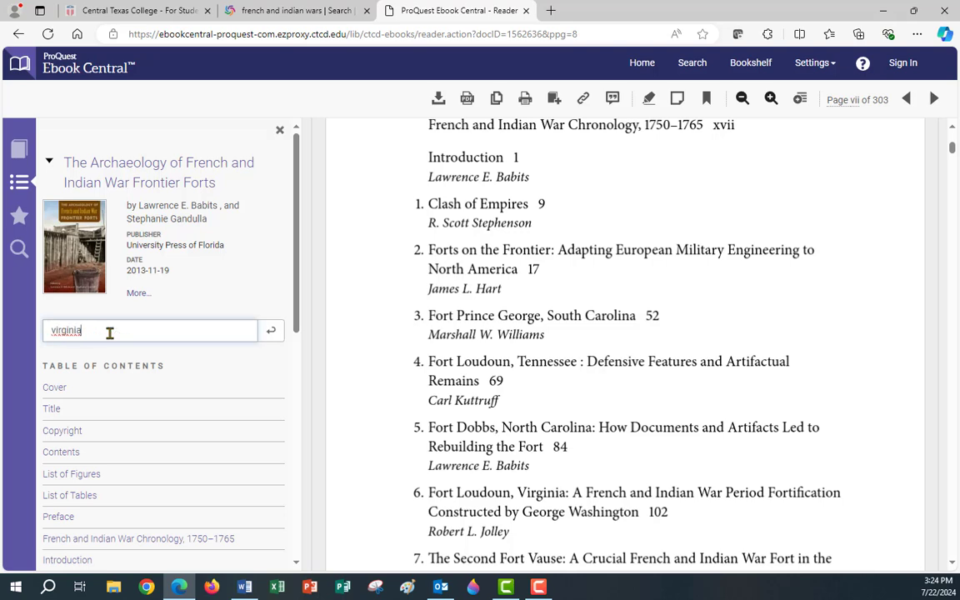
key("Return")
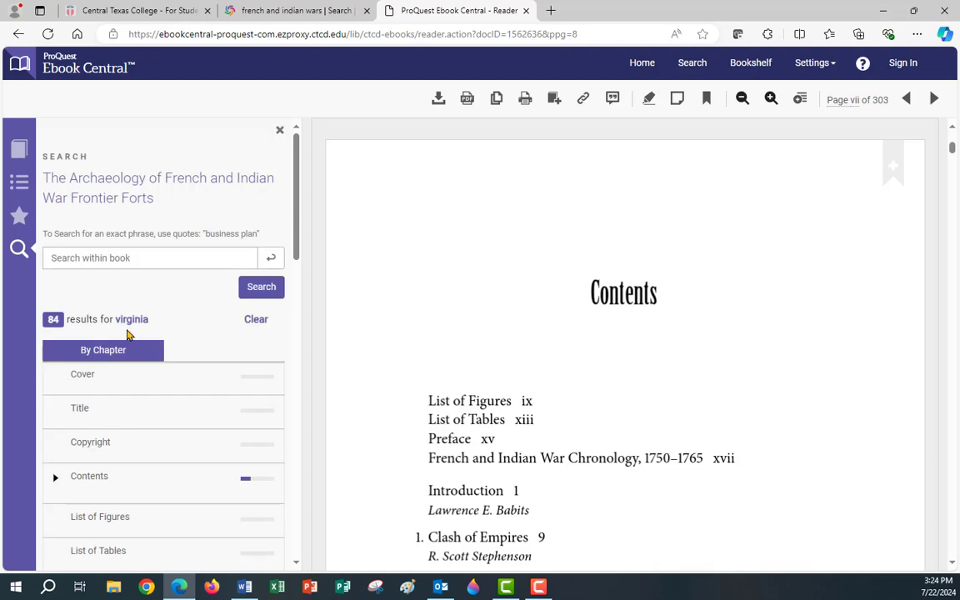
Expand the search results for chapter 6 on Fort Loudoun, Virginia, and open the chapter's first page.
scroll(178, 336, "down", 5)
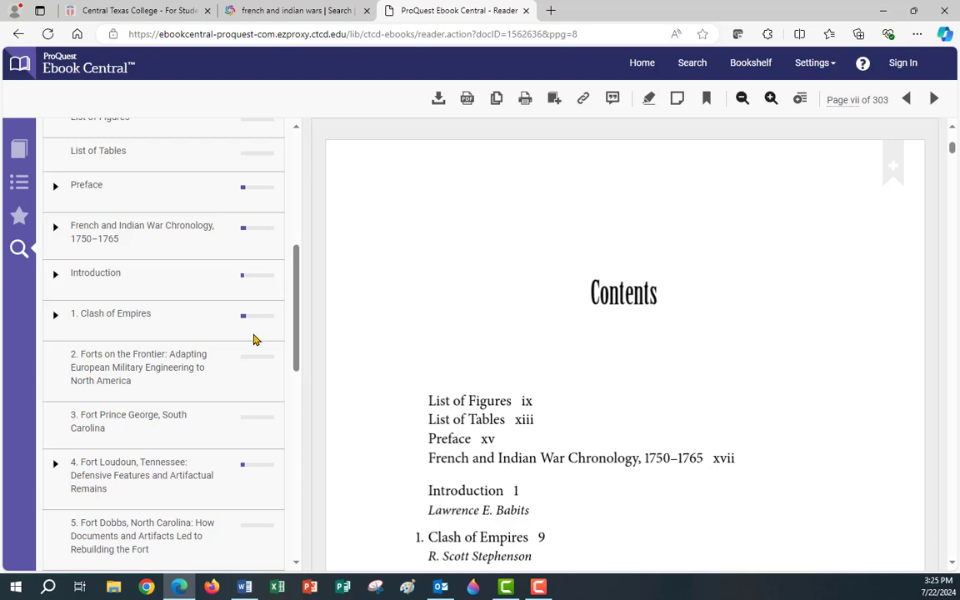
scroll(193, 441, "down", 4)
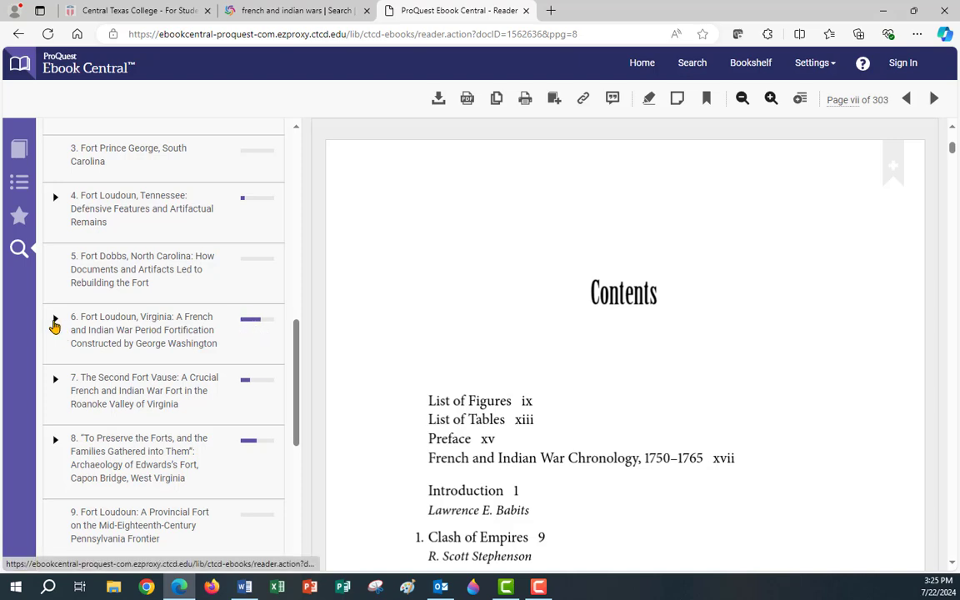
left_click(54, 325)
left_click(208, 316)
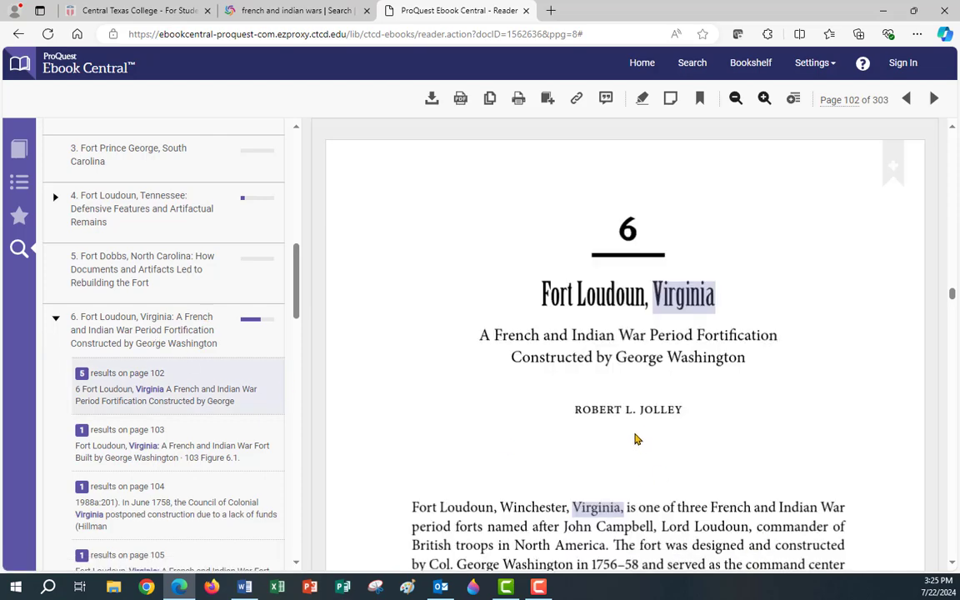
Select the page 102 paragraph beginning "Historical research", view its copy text with the attached citation, and close the copy window.
scroll(627, 379, "down", 4)
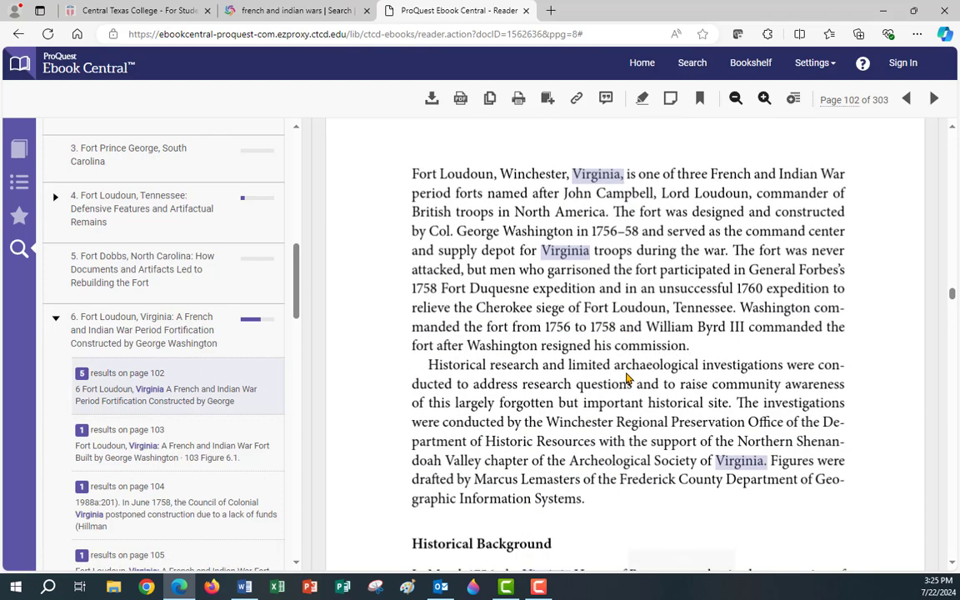
scroll(626, 379, "down", 5)
scroll(581, 309, "up", 2)
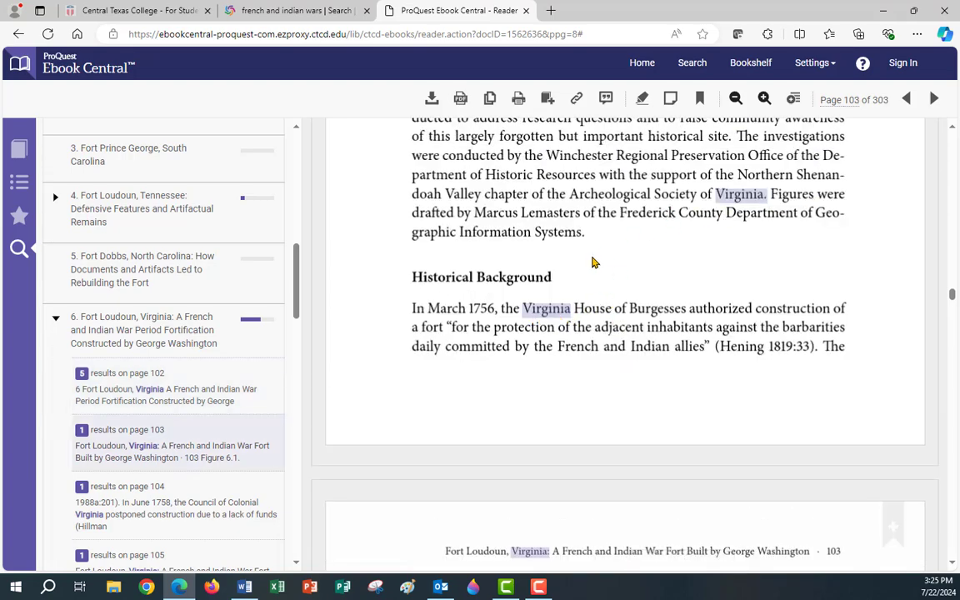
scroll(593, 263, "down", 6)
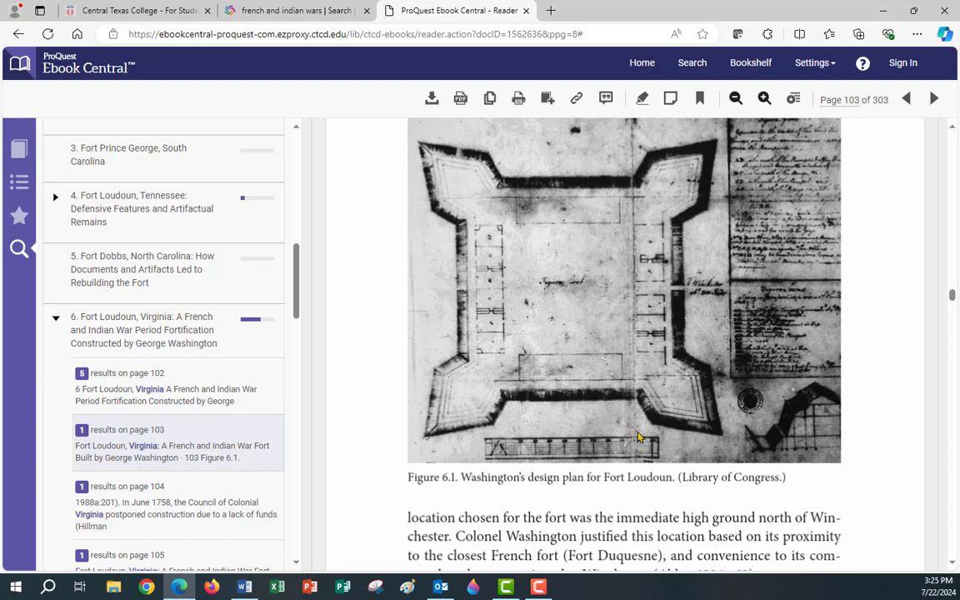
scroll(589, 391, "up", 5)
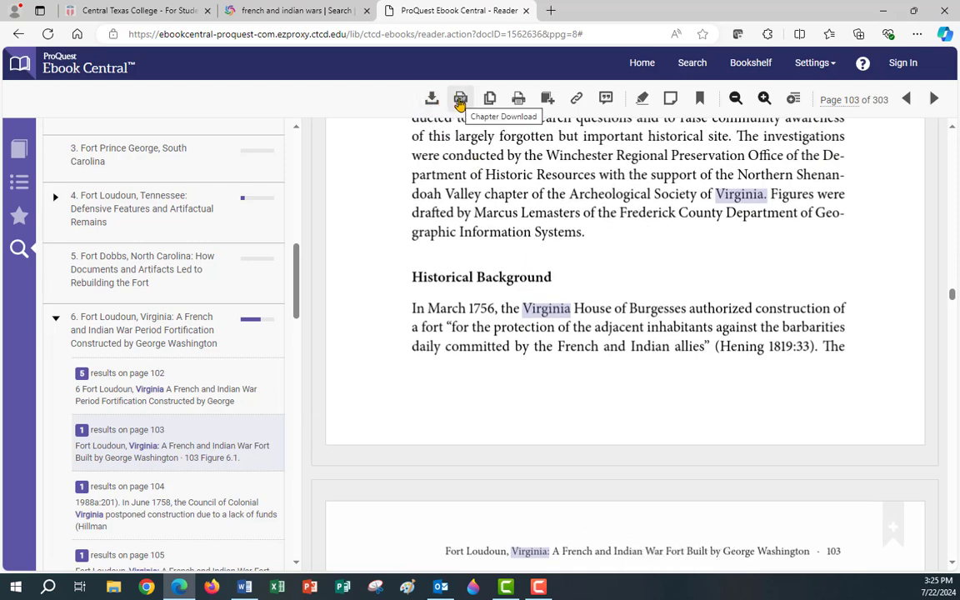
scroll(547, 275, "up", 2)
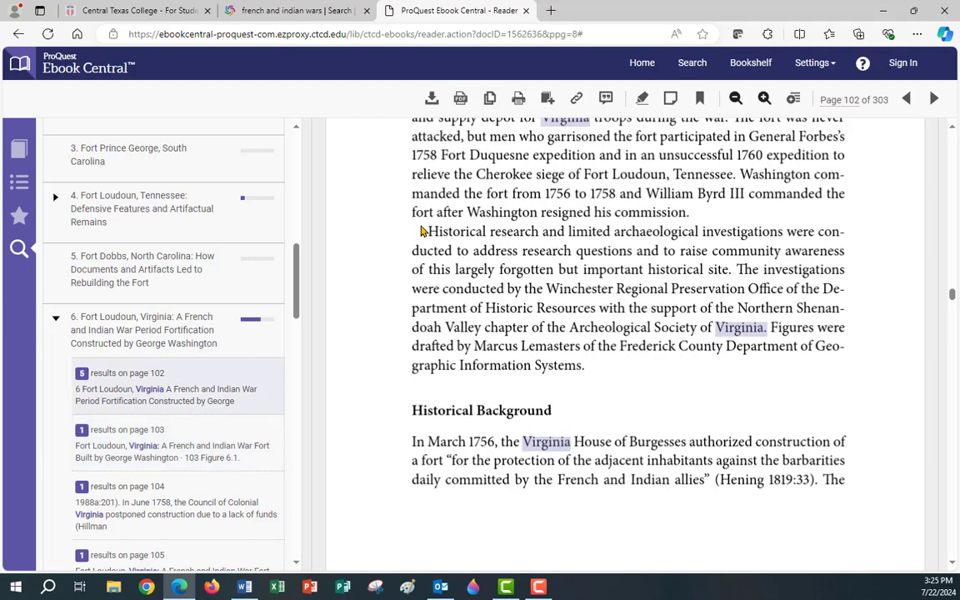
left_click_drag(425, 235, 784, 386)
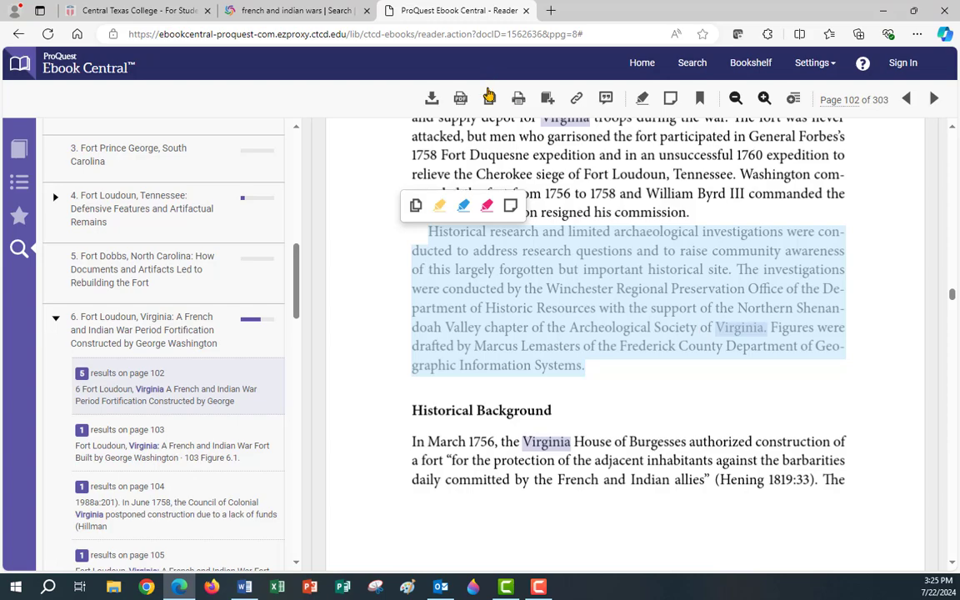
left_click(492, 100)
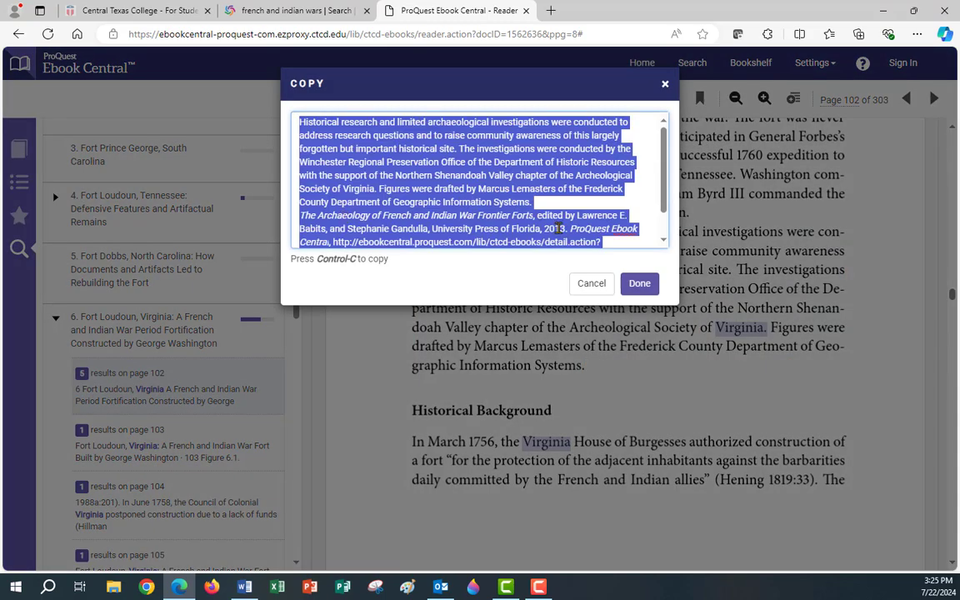
left_click_drag(671, 182, 667, 222)
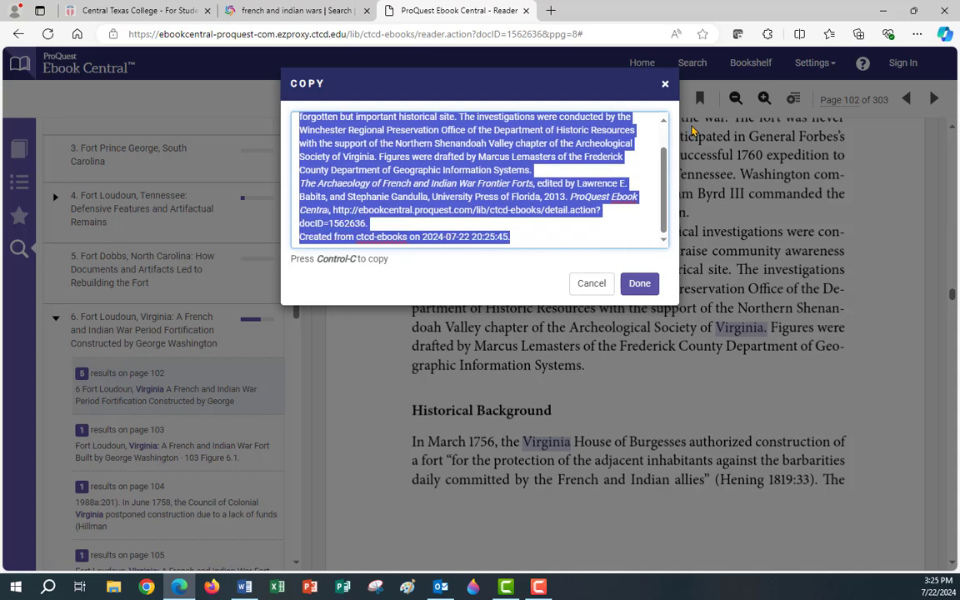
left_click(664, 85)
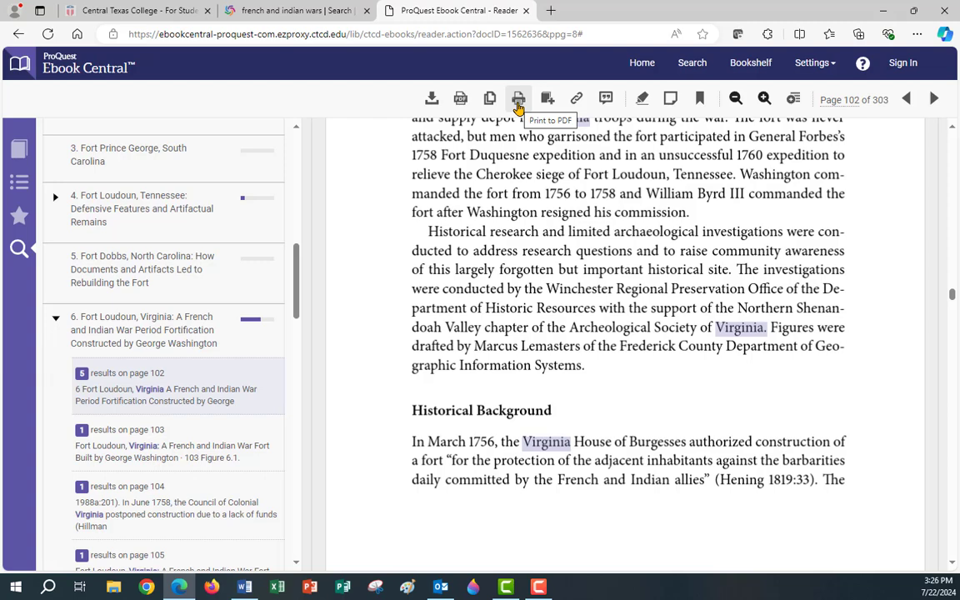
View the Print to PDF options and the shareable link for the current page, closing each window without applying anything.
left_click(517, 103)
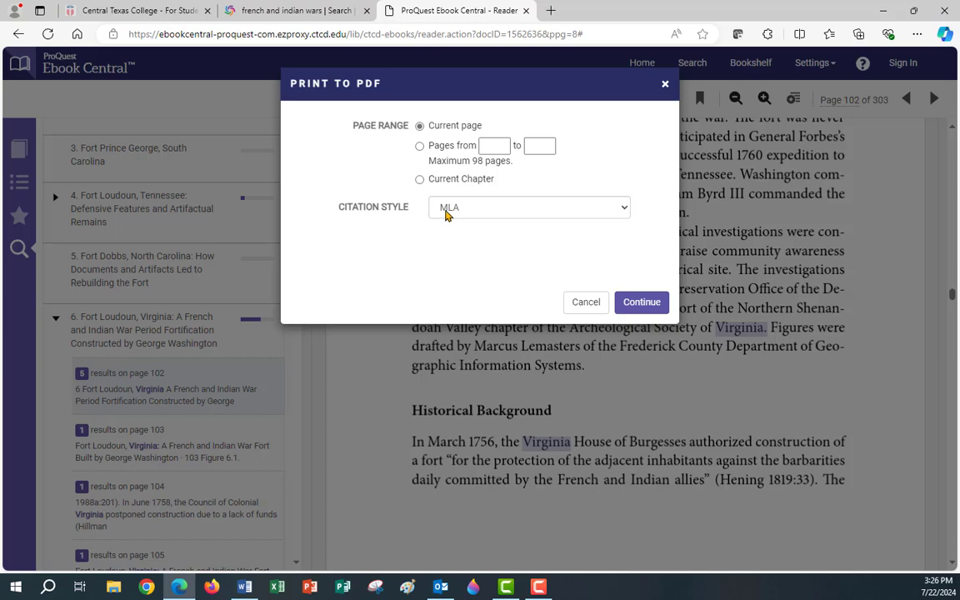
left_click(577, 306)
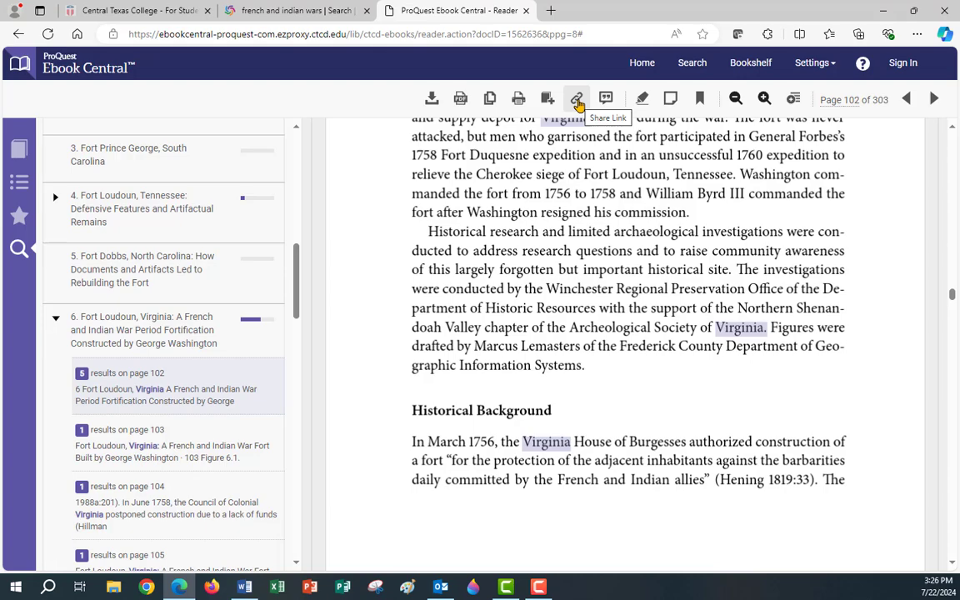
left_click(577, 99)
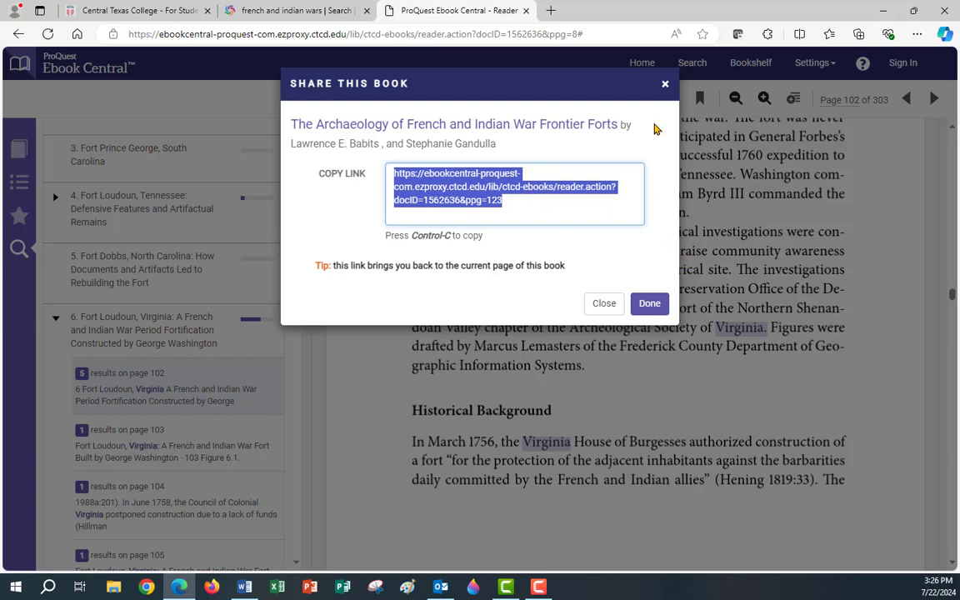
left_click(665, 83)
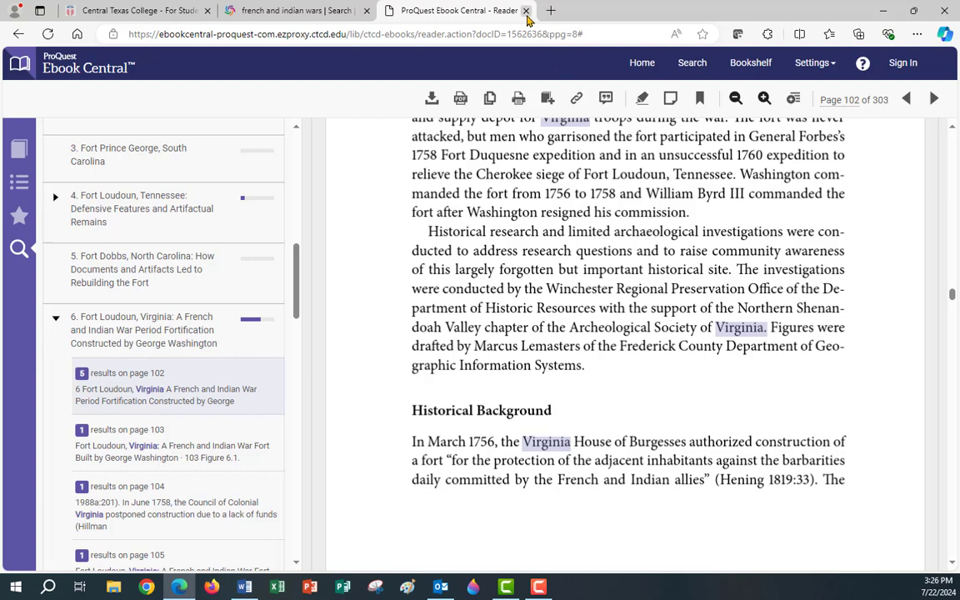
Close the ebook and replace the Book format filter with Print Book in the french and indian wars results.
left_click(527, 11)
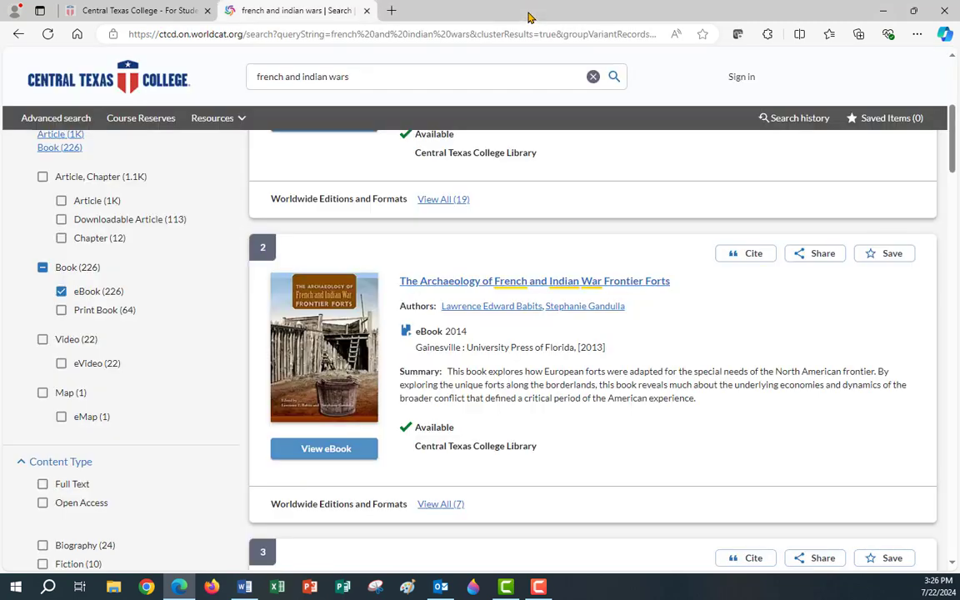
left_click(46, 266)
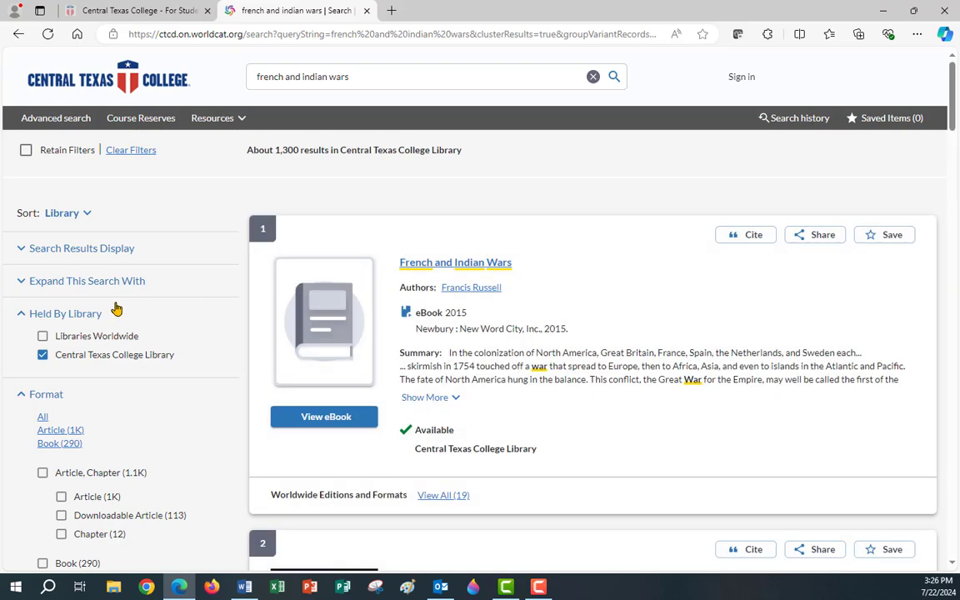
scroll(117, 310, "down", 3)
left_click(60, 402)
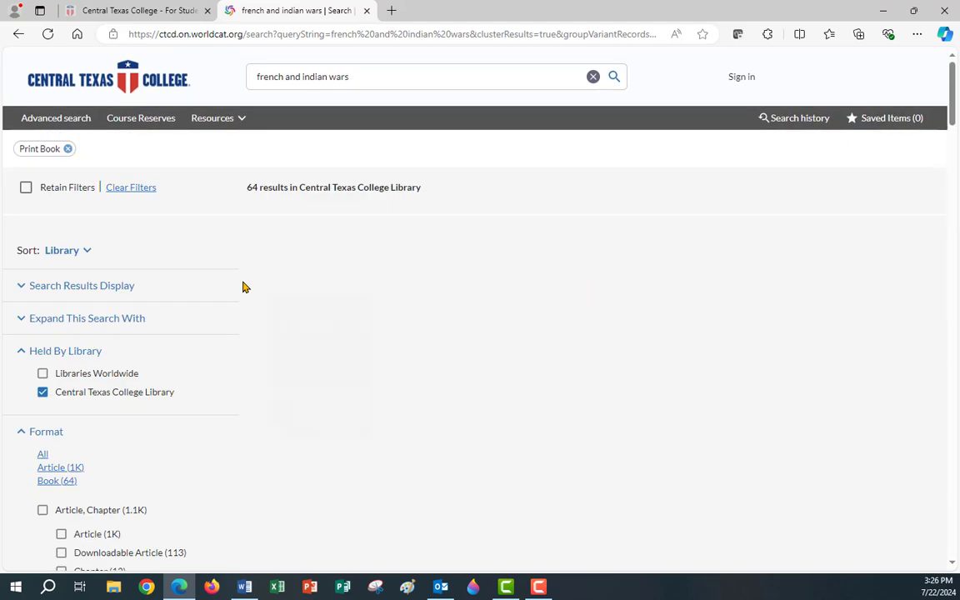
scroll(512, 354, "down", 1)
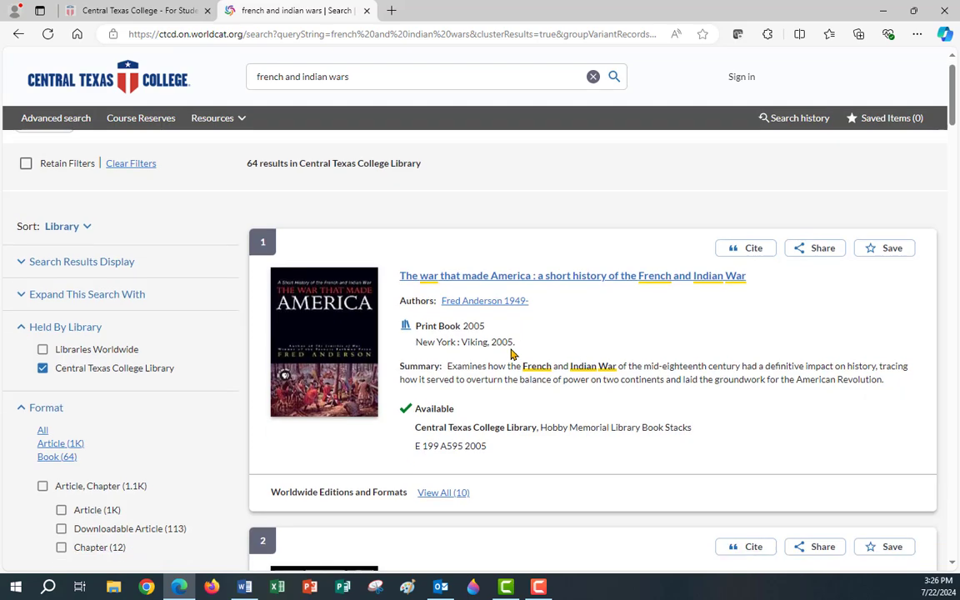
scroll(513, 354, "down", 2)
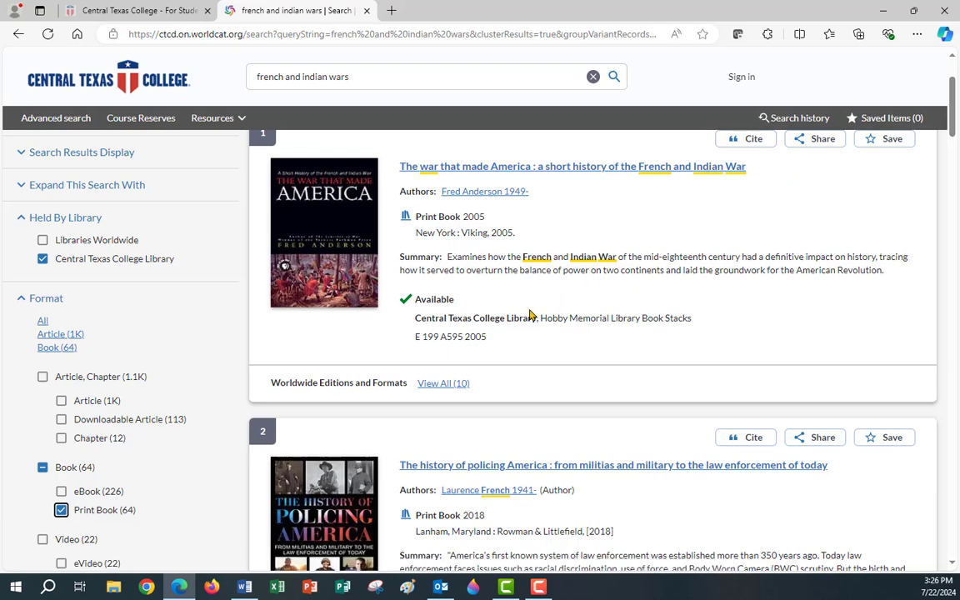
Examine the call number and availability of the print book The War That Made America in the first result.
left_click_drag(415, 341, 490, 345)
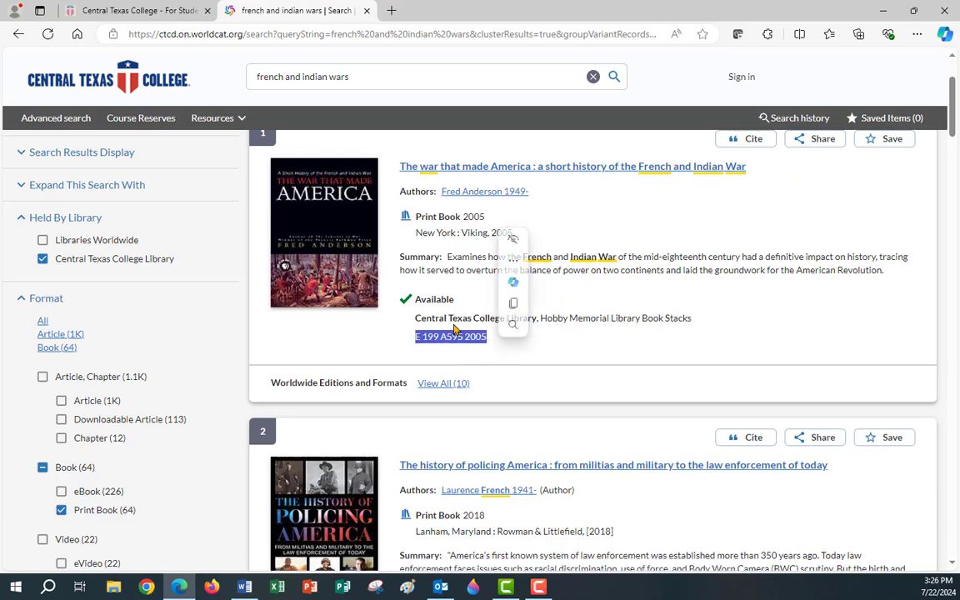
left_click(417, 304)
left_click_drag(415, 303, 459, 307)
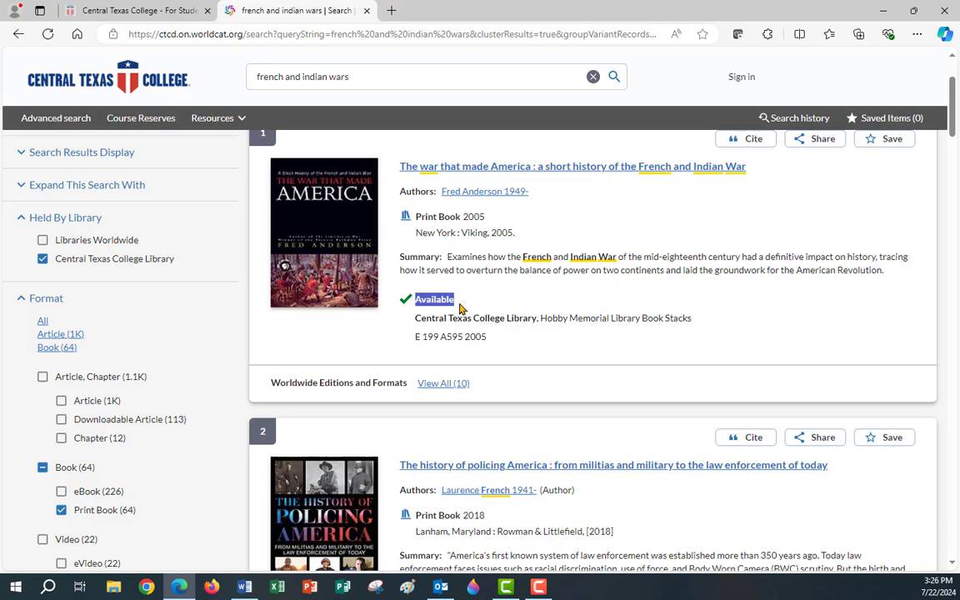
Generate the Modern Language Association (MLA) 9th ed. citation for The War That Made America, copy it, and close the citation window.
left_click(753, 142)
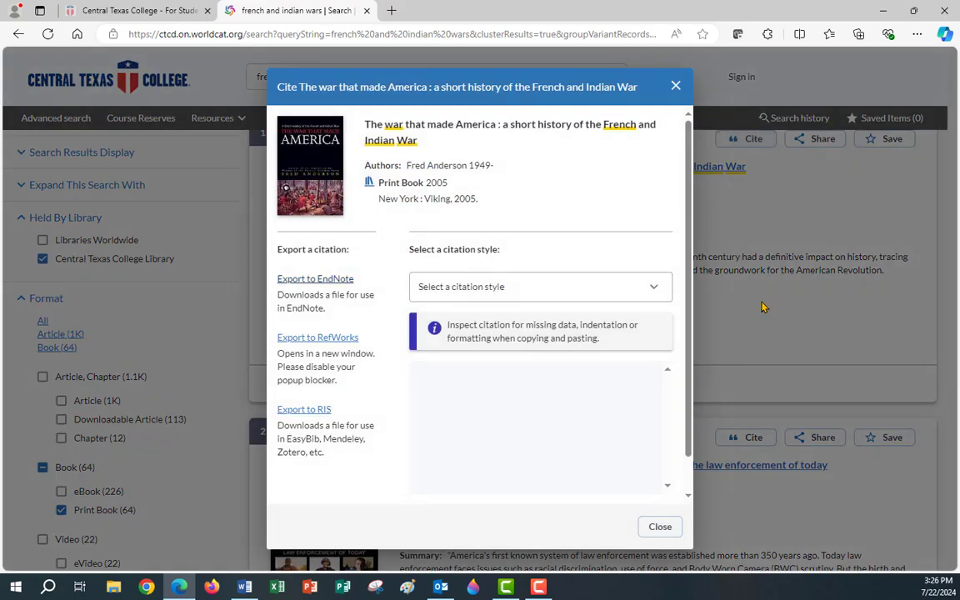
left_click(499, 294)
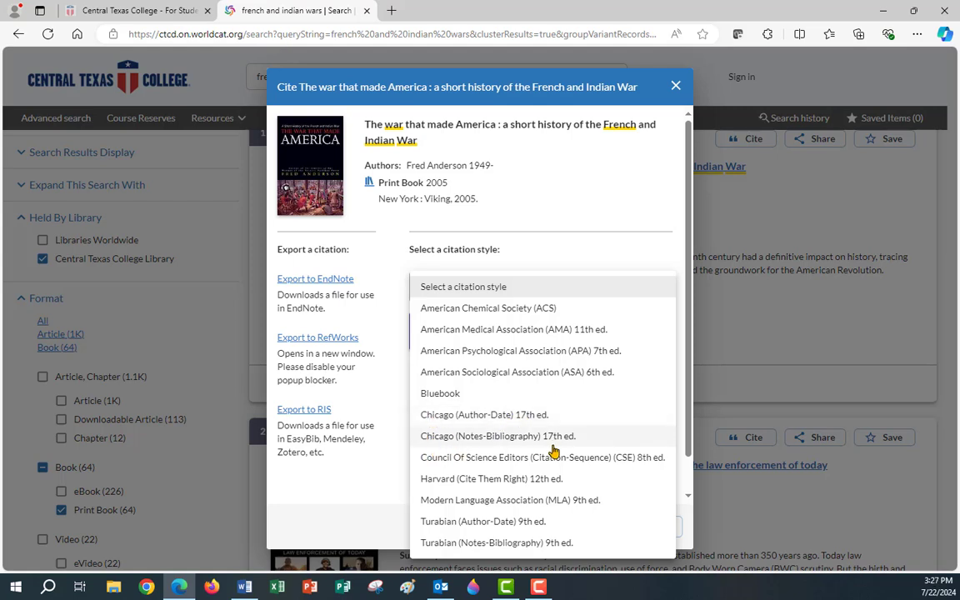
left_click(457, 502)
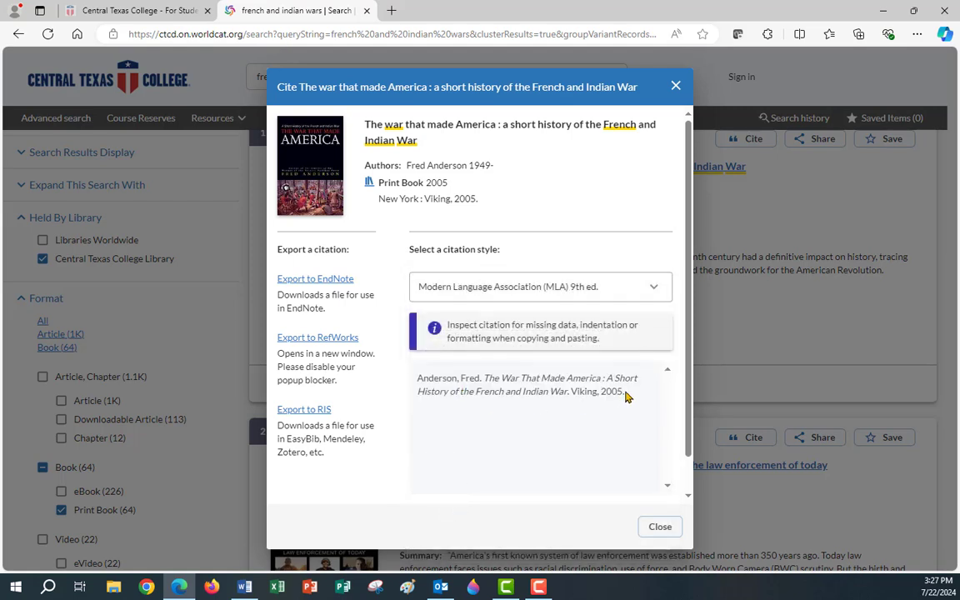
left_click_drag(626, 392, 415, 380)
right_click(417, 381)
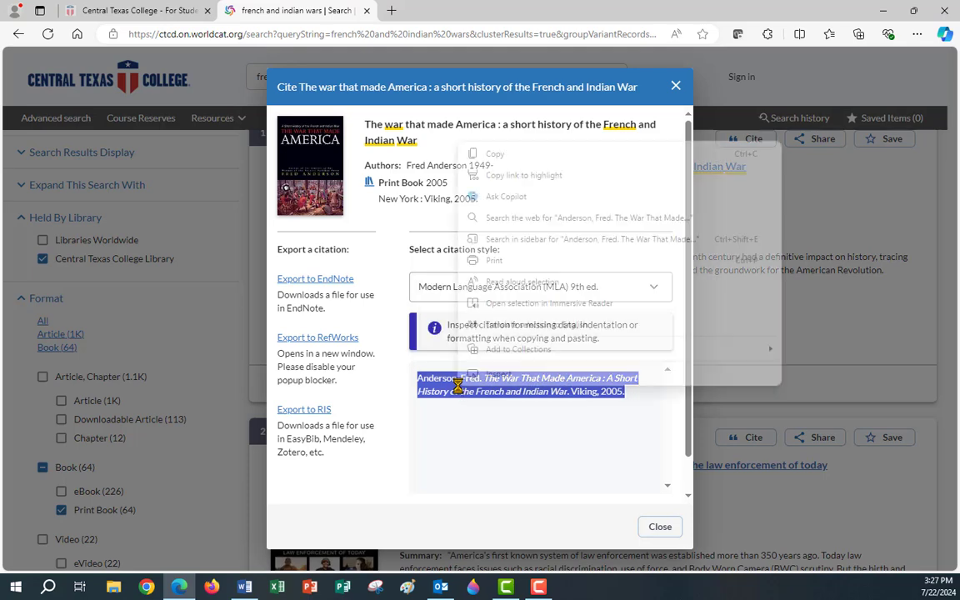
left_click(495, 154)
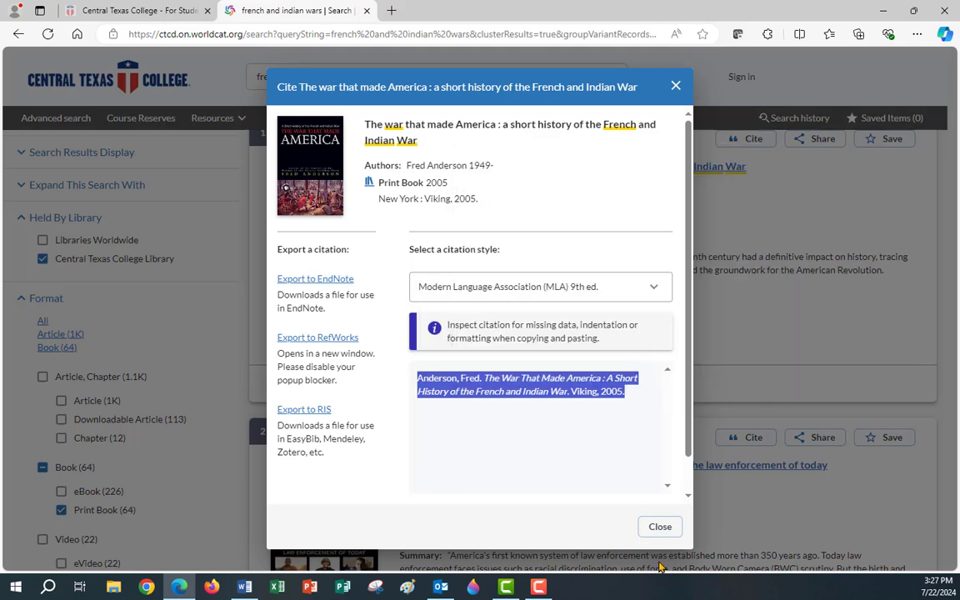
left_click(660, 527)
Switch to Word and remove the space before the colon in the title The War That Made America in the Works Cited list.
left_click(252, 591)
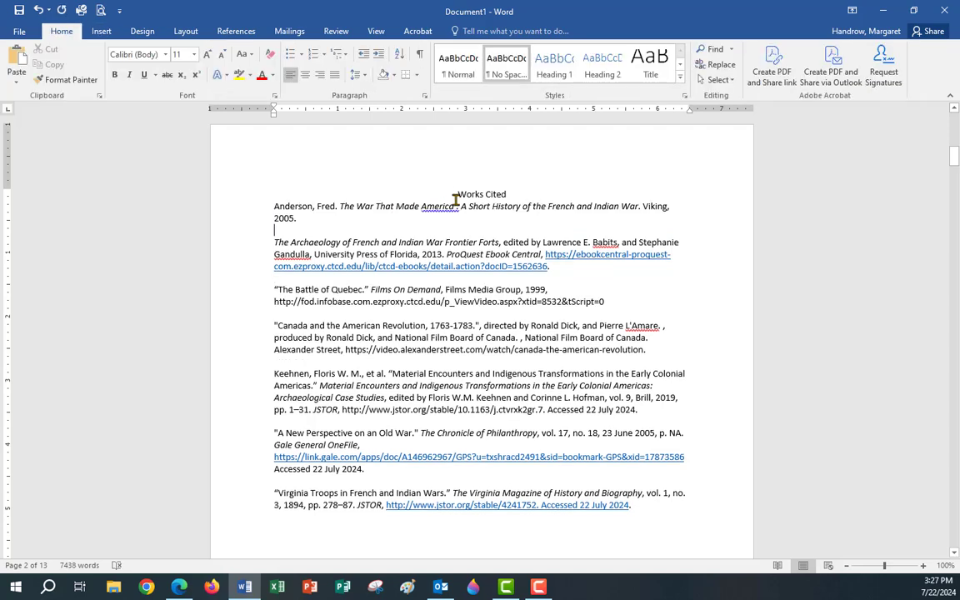
left_click(459, 206)
key("BackSpace")
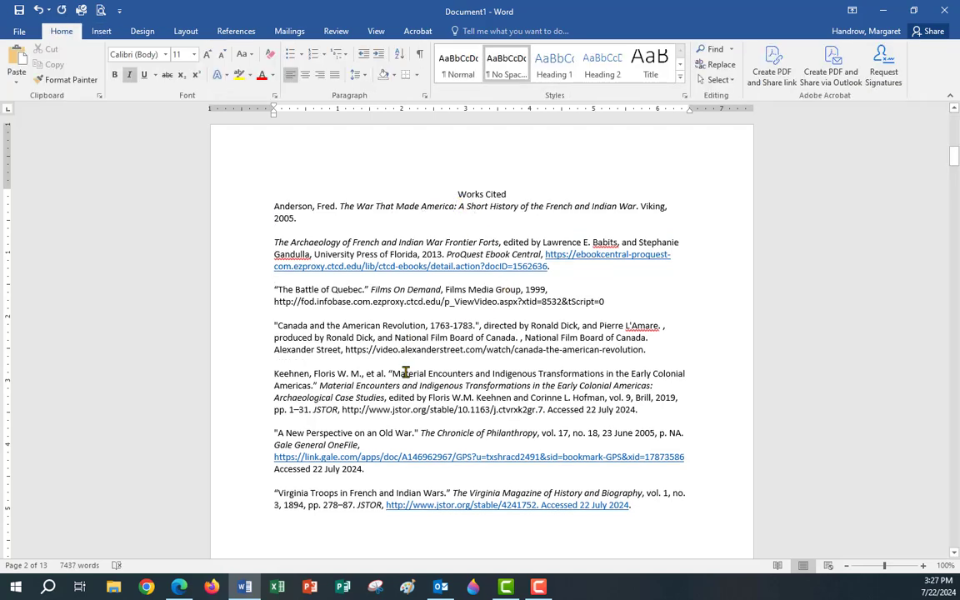
Return to the browser, open the full record of The War That Made America, and list the other libraries worldwide that hold it.
left_click(180, 588)
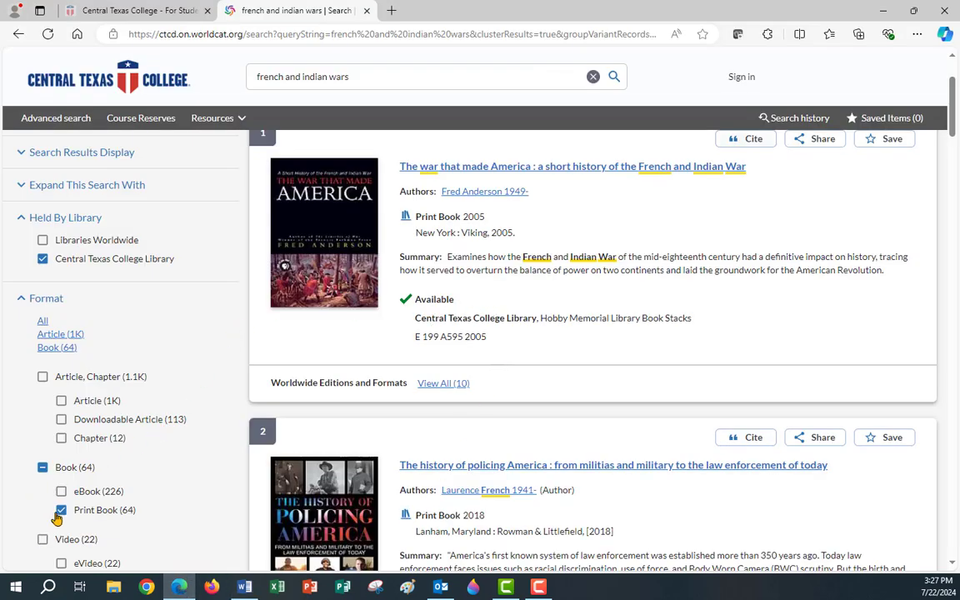
left_click(556, 168)
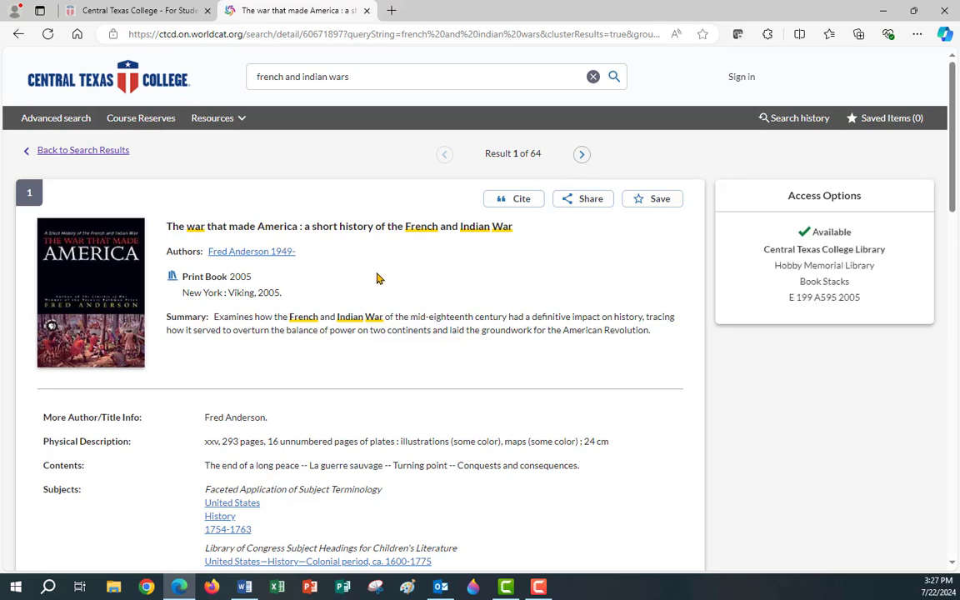
scroll(358, 282, "down", 4)
scroll(354, 285, "down", 12)
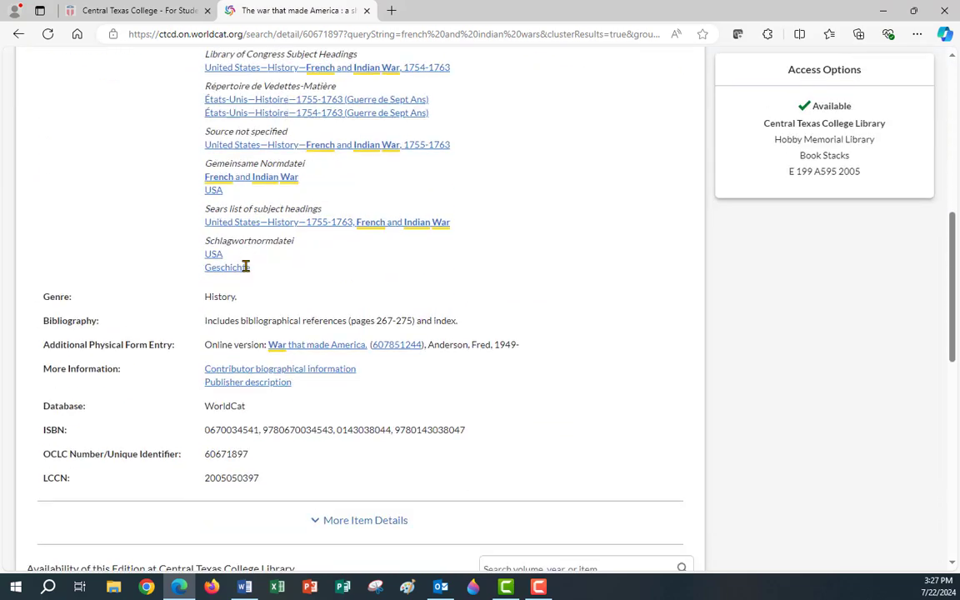
scroll(264, 269, "down", 6)
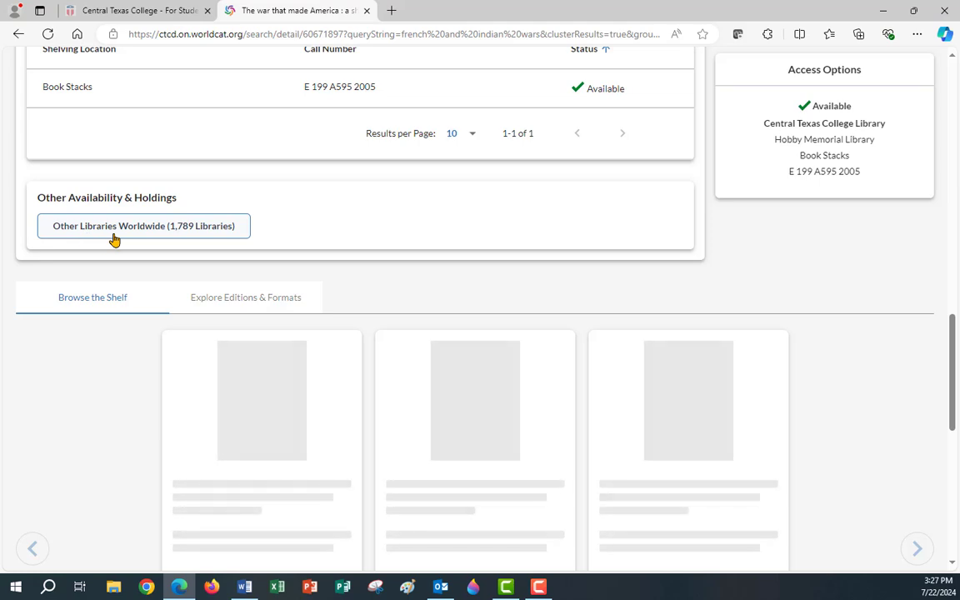
left_click(115, 240)
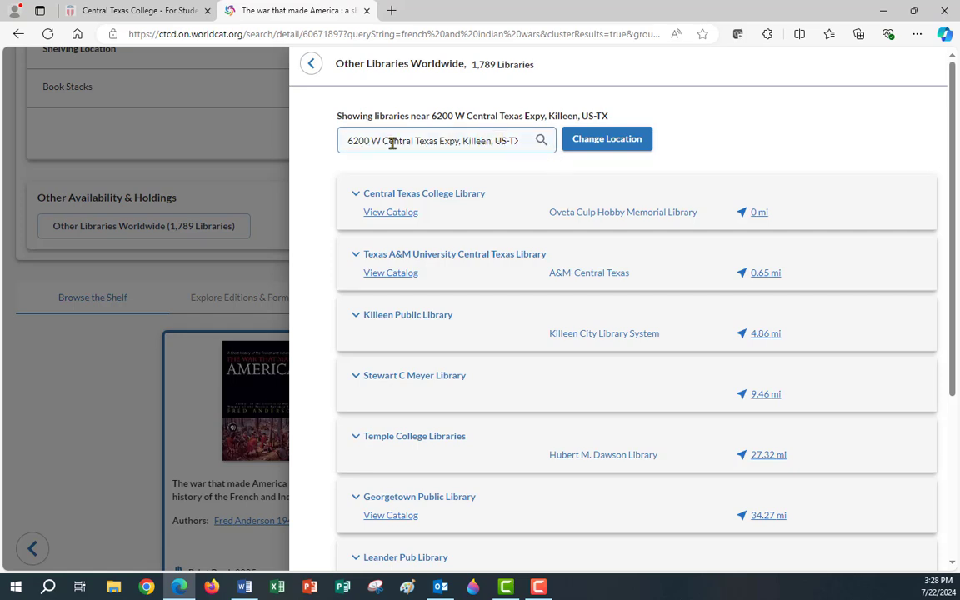
Change the location for nearby holding libraries to london, england.
left_click_drag(347, 140, 583, 148)
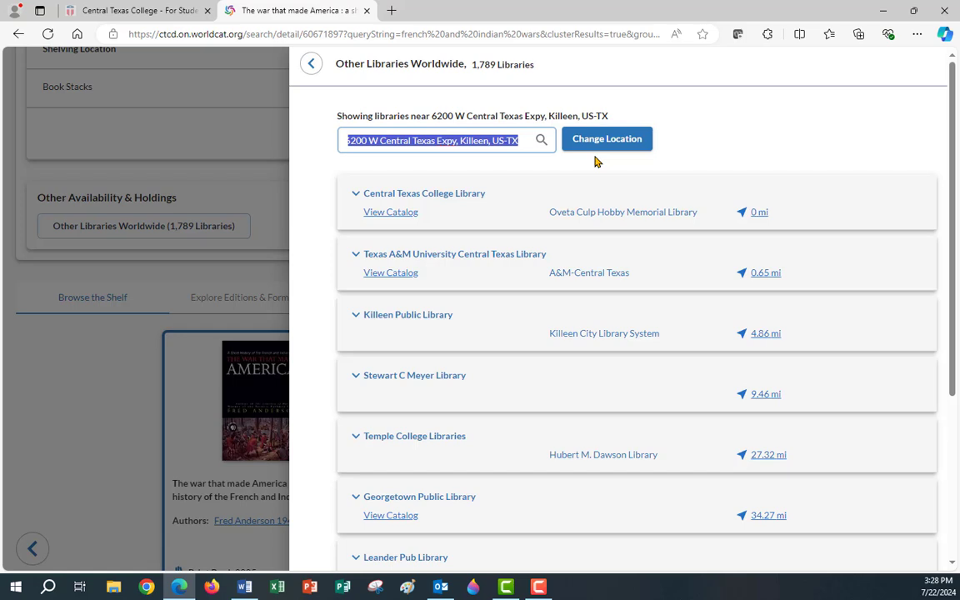
type("london, england")
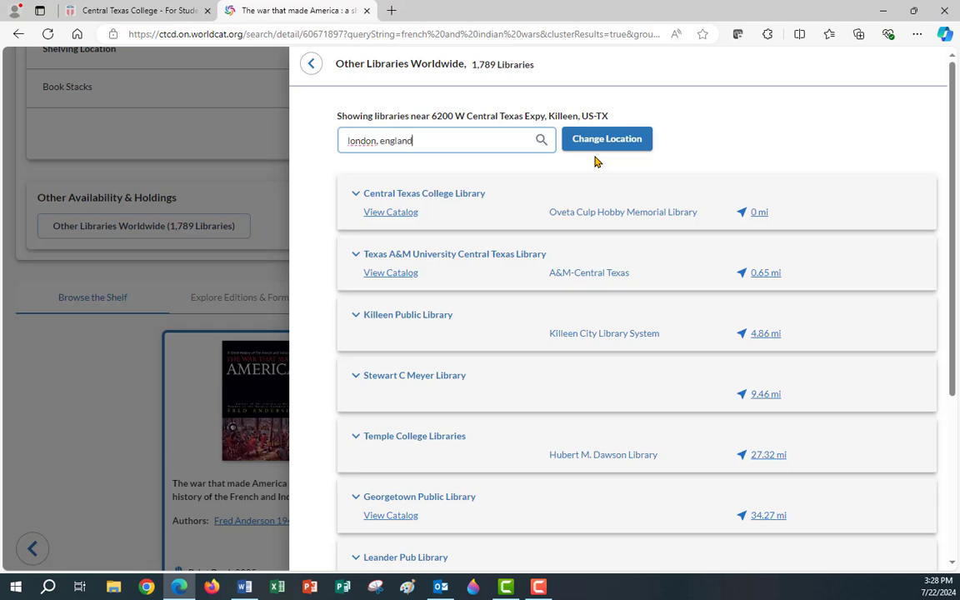
left_click(595, 149)
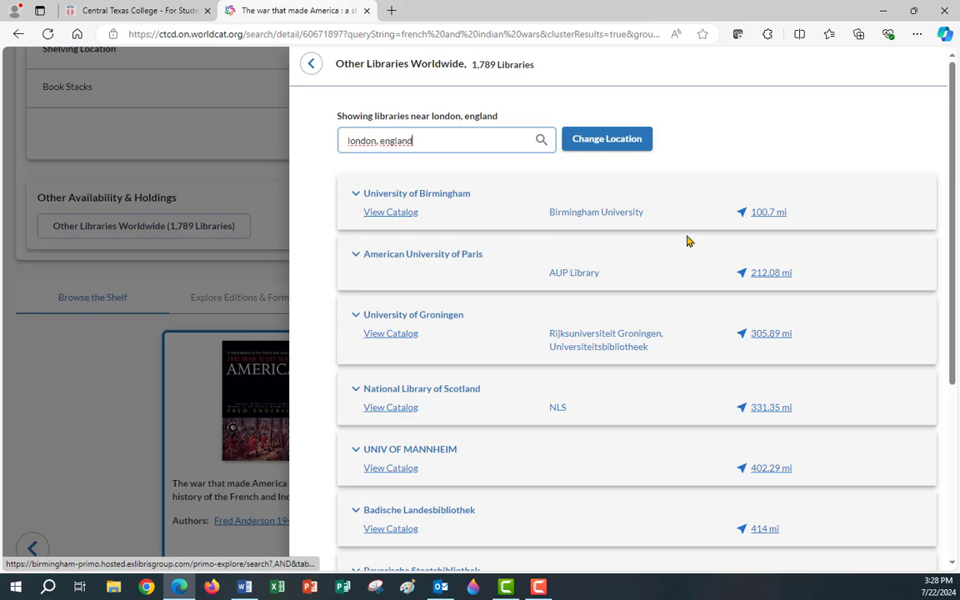
View the University of Birmingham library's map location and its contact details, closing the map and the list of libraries.
left_click(768, 214)
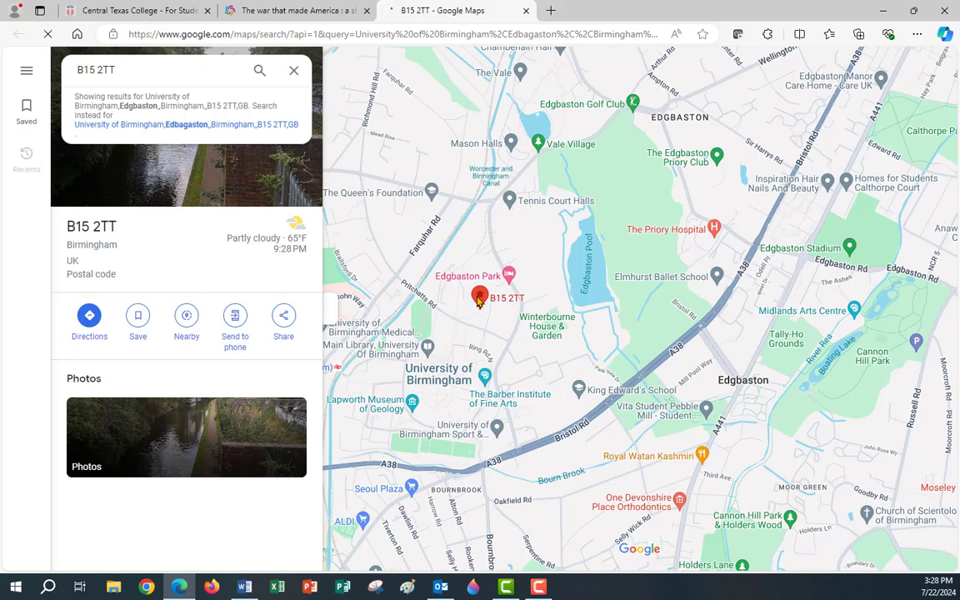
left_click(524, 10)
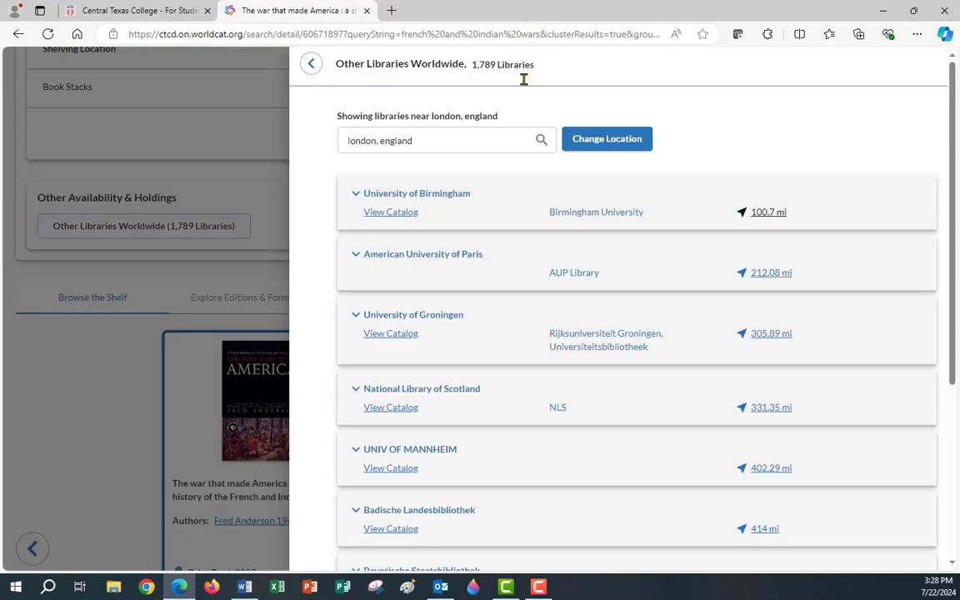
left_click(393, 195)
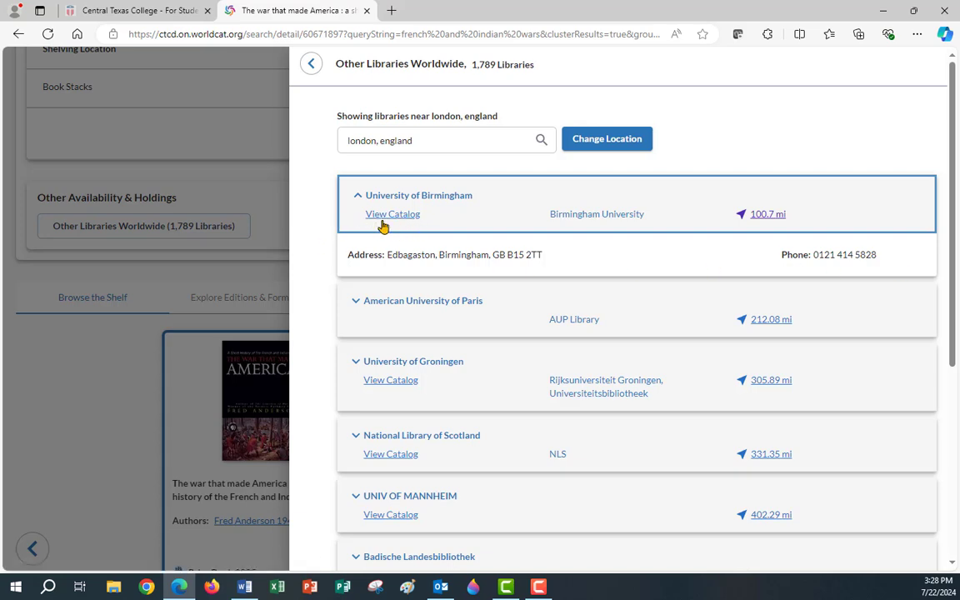
left_click(311, 66)
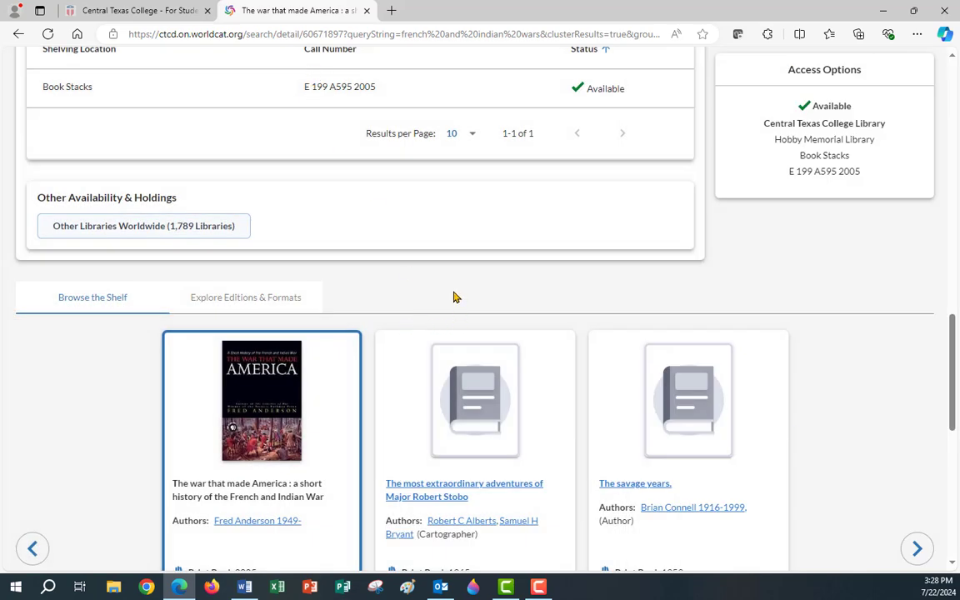
Return to the french and indian wars search results and replace the Print Book format filter with eVideo.
scroll(284, 286, "up", 6)
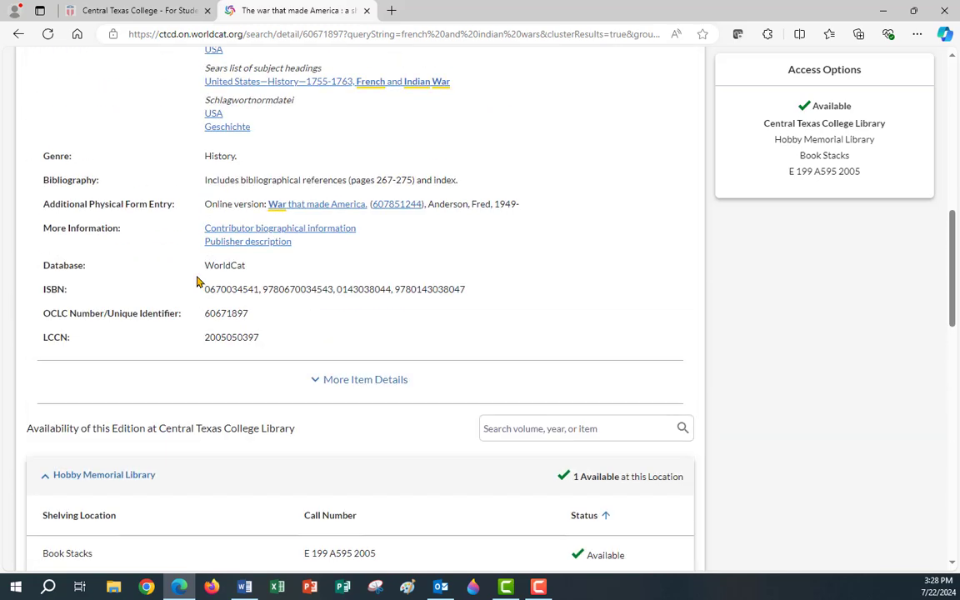
scroll(197, 282, "up", 3)
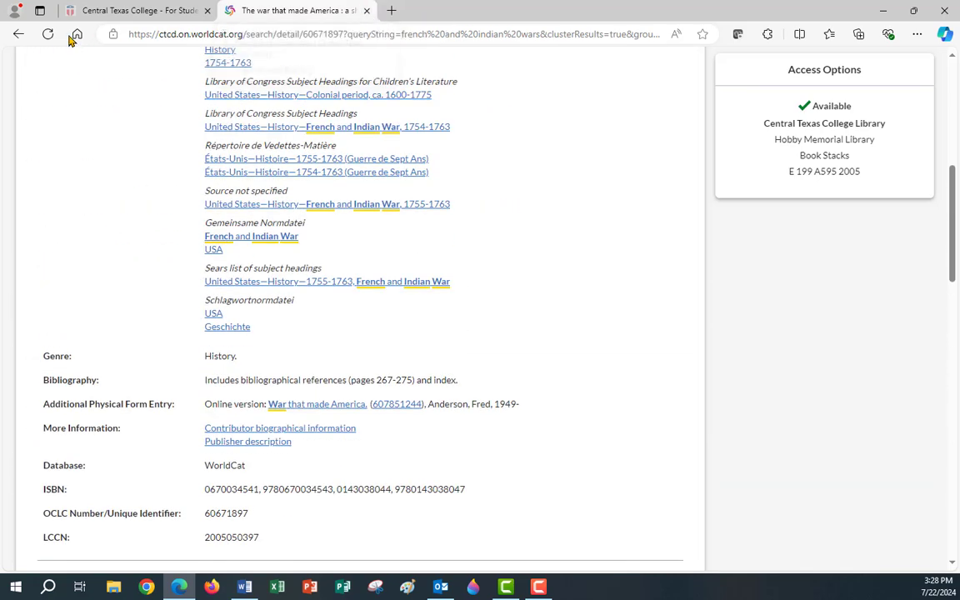
left_click(19, 35)
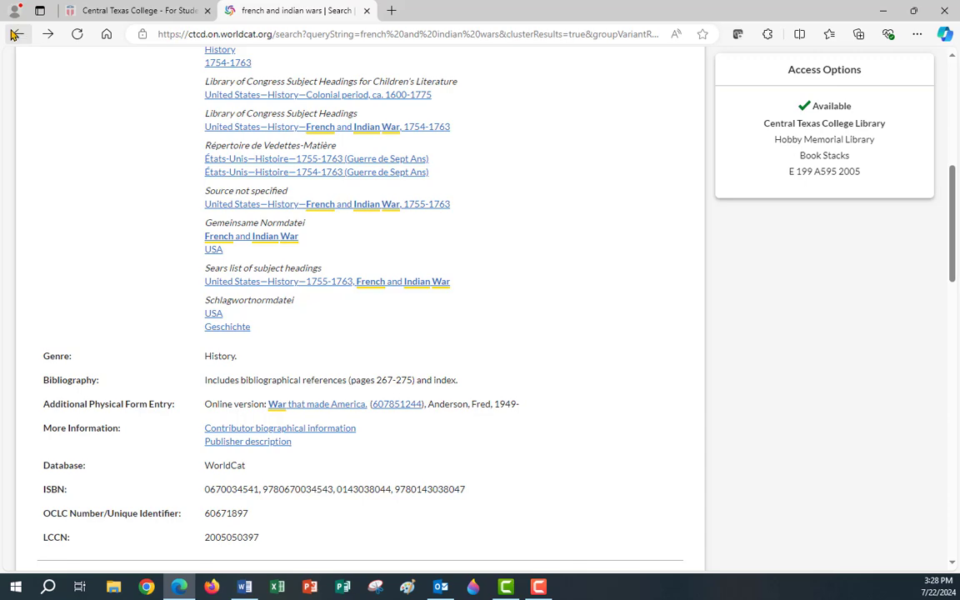
scroll(163, 312, "down", 2)
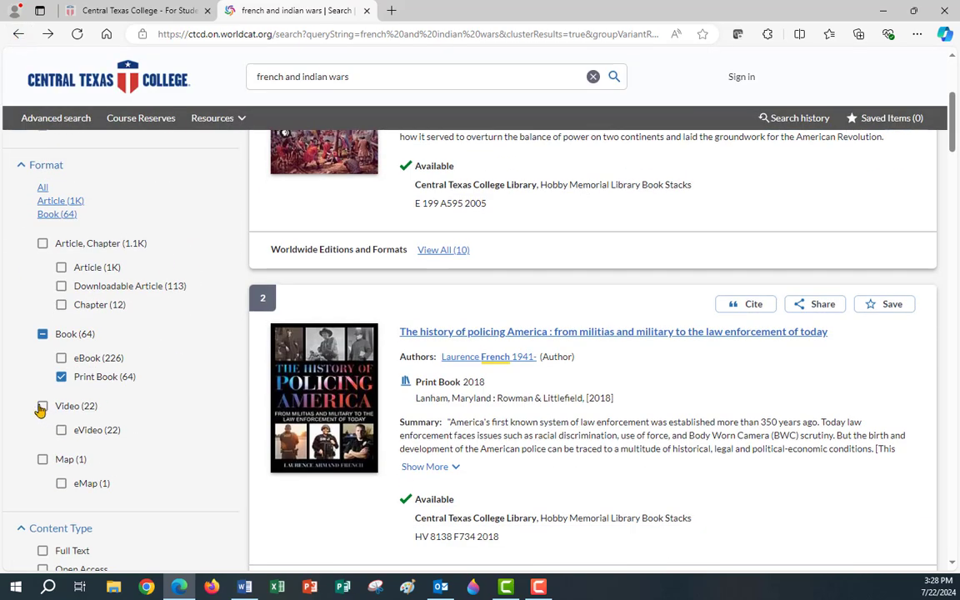
scroll(60, 379, "up", 2)
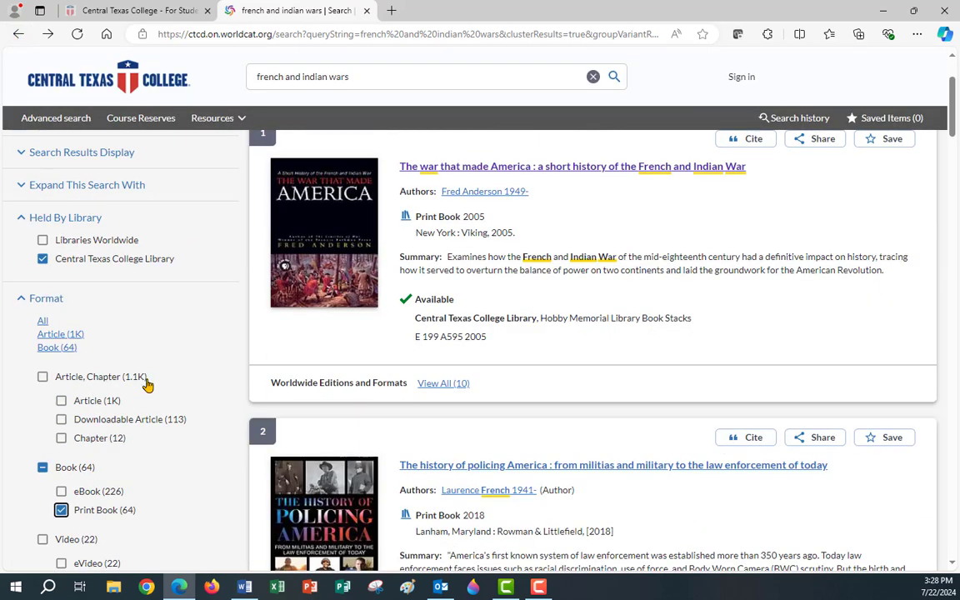
left_click(61, 510)
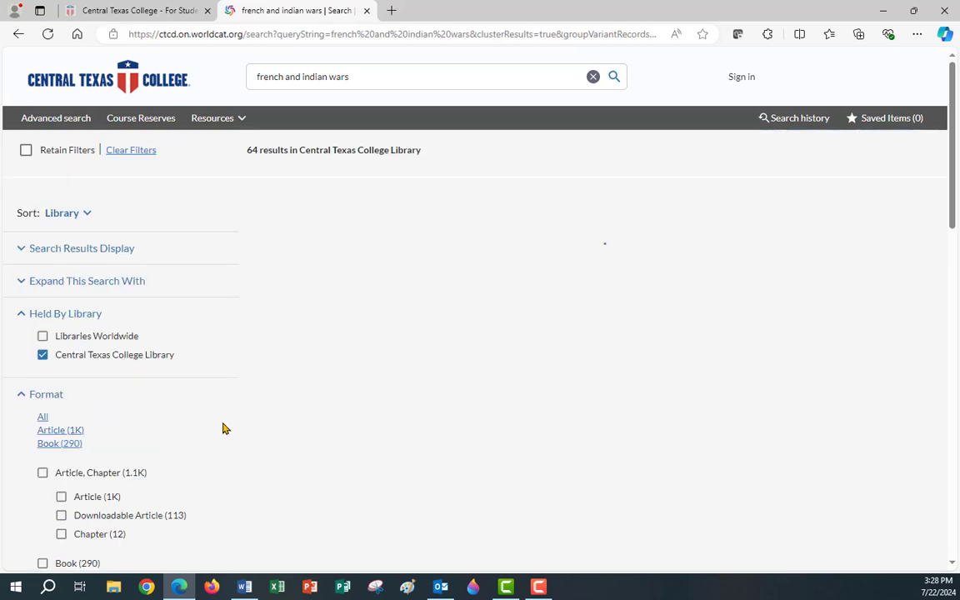
scroll(124, 339, "down", 5)
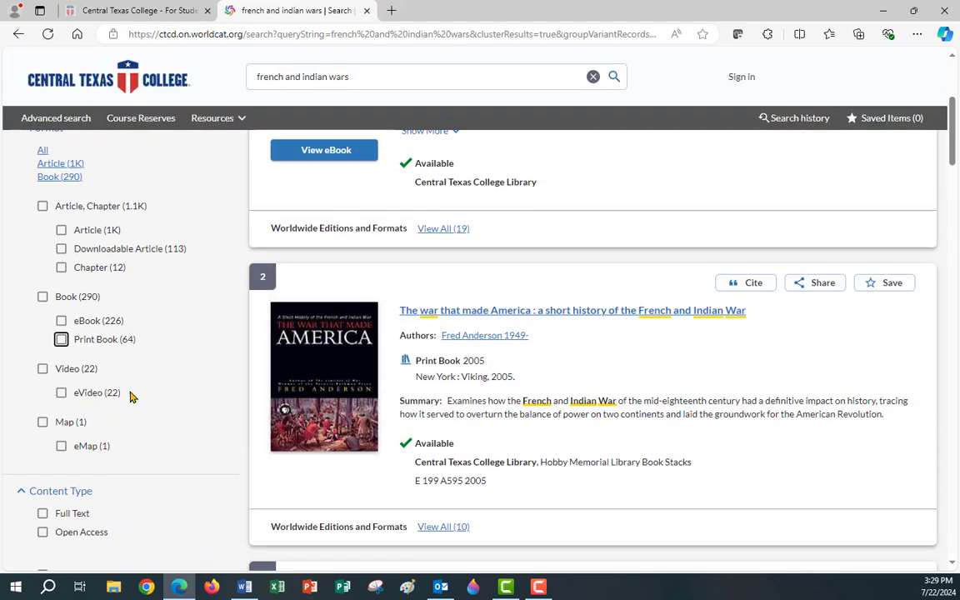
left_click(61, 395)
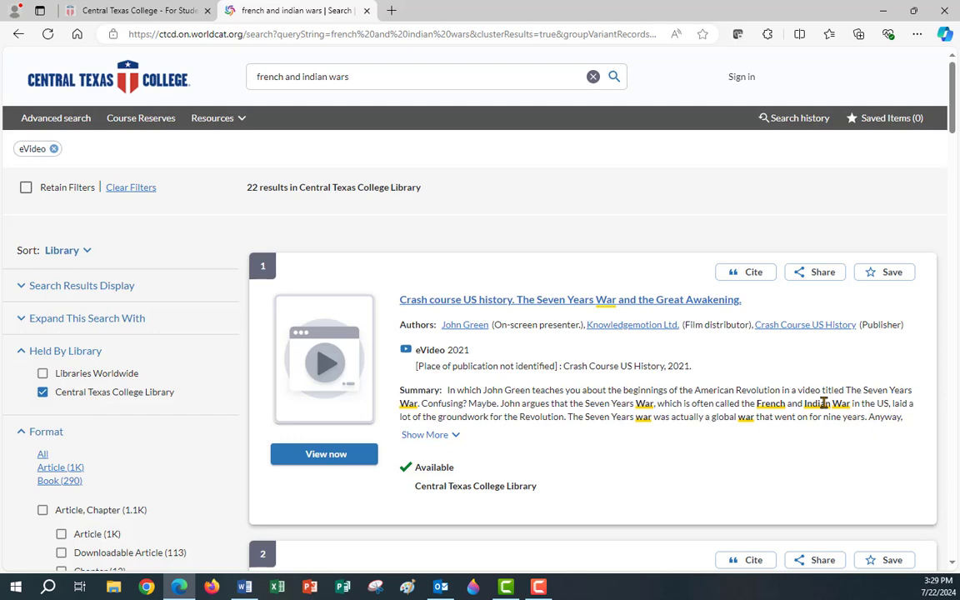
Look through the eVideo results, open The Seven Years War and the Great Awakening to view its page, and close it.
scroll(499, 375, "down", 4)
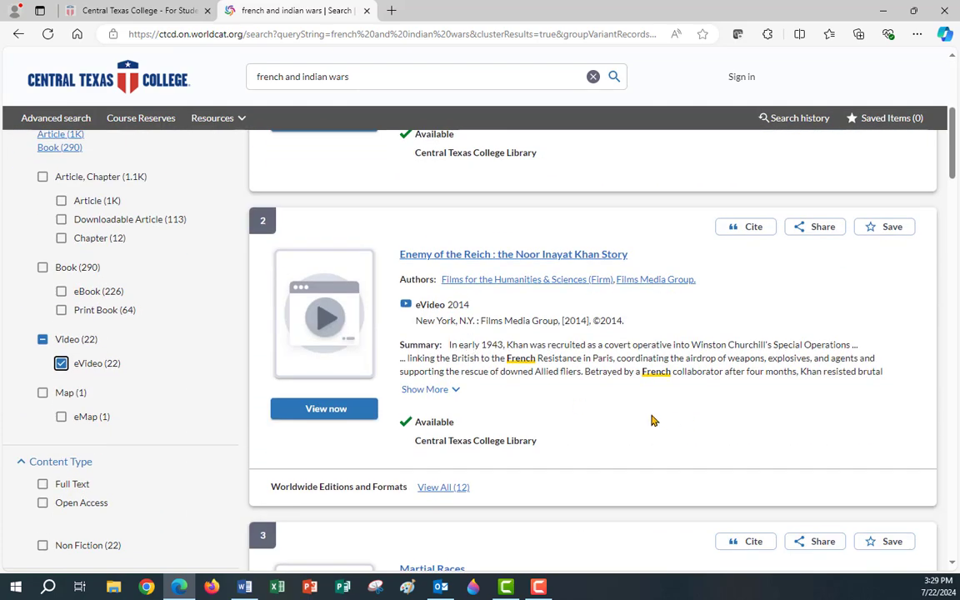
scroll(562, 367, "down", 2)
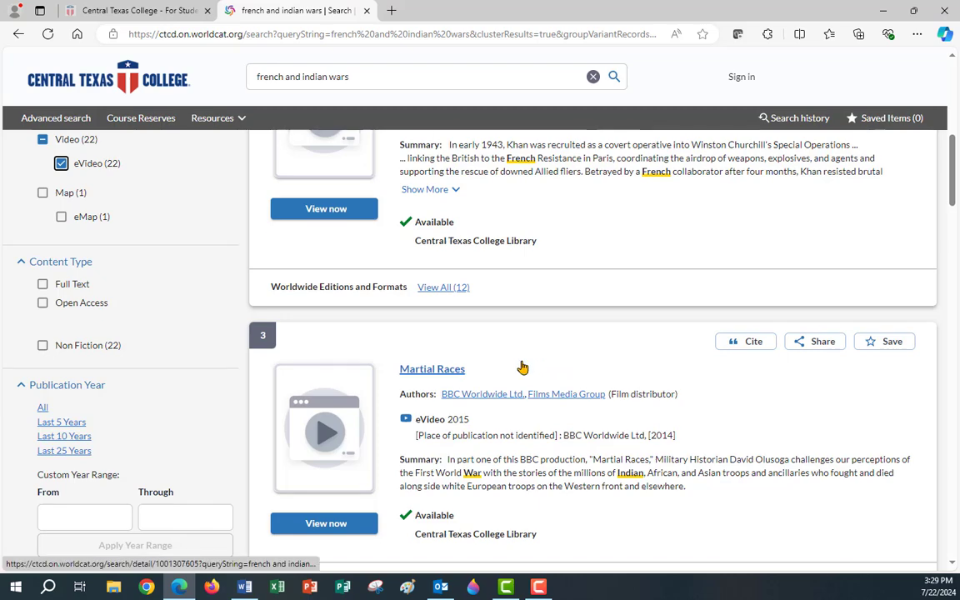
scroll(515, 363, "up", 7)
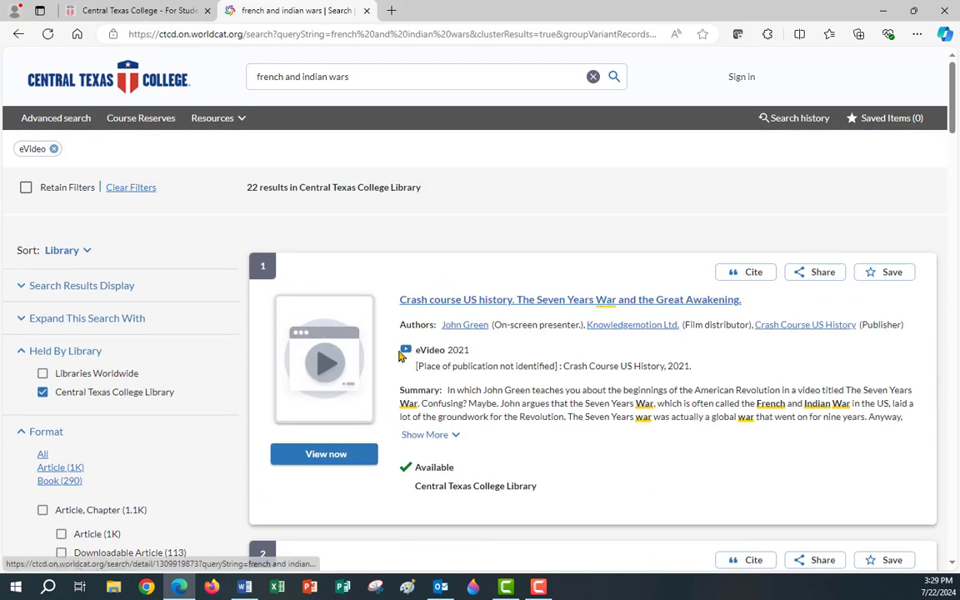
left_click(319, 463)
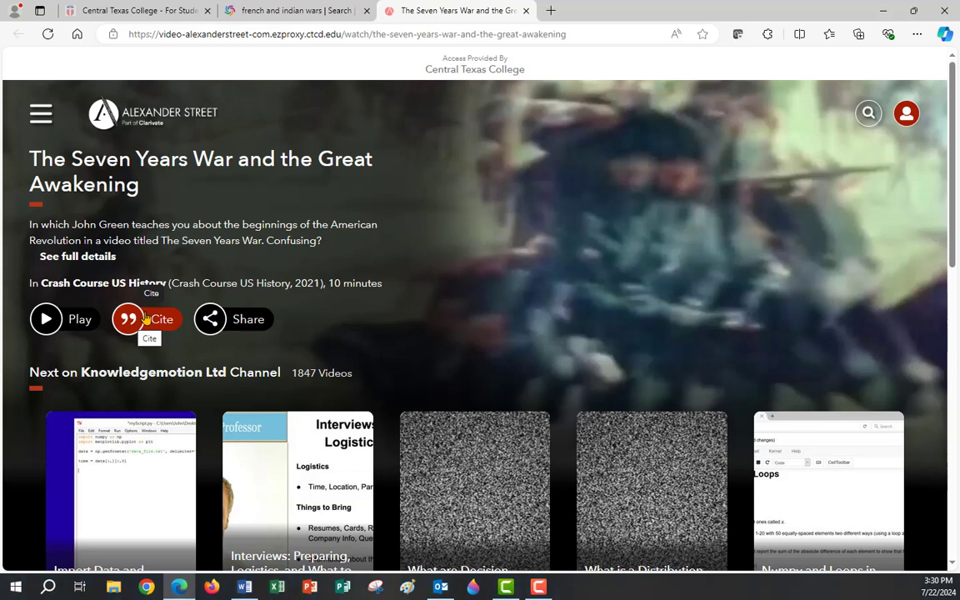
left_click(528, 11)
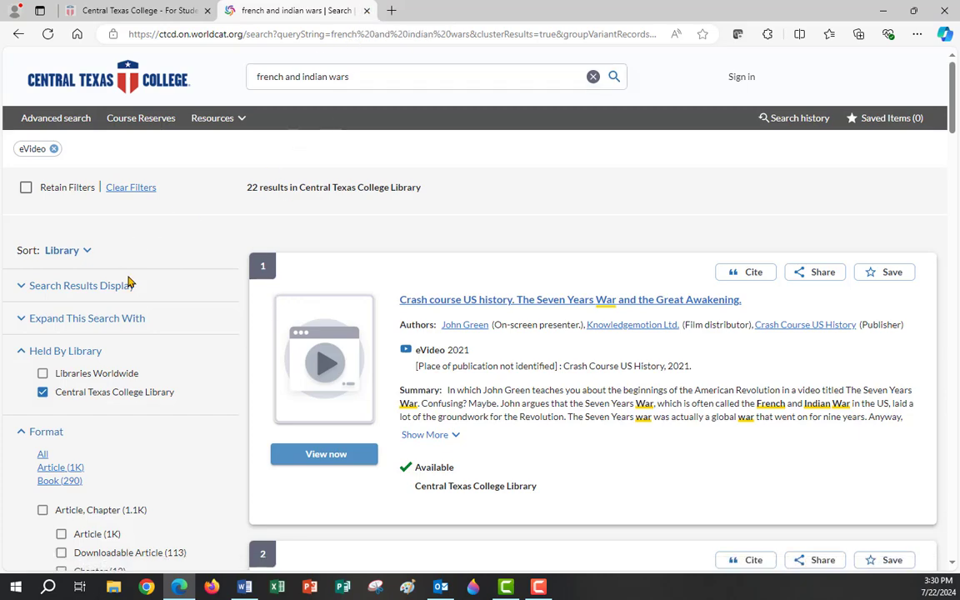
Look through the eVideo results and their search filters, expanding the Subject and Databases filter groups.
scroll(182, 347, "down", 2)
scroll(182, 347, "down", 3)
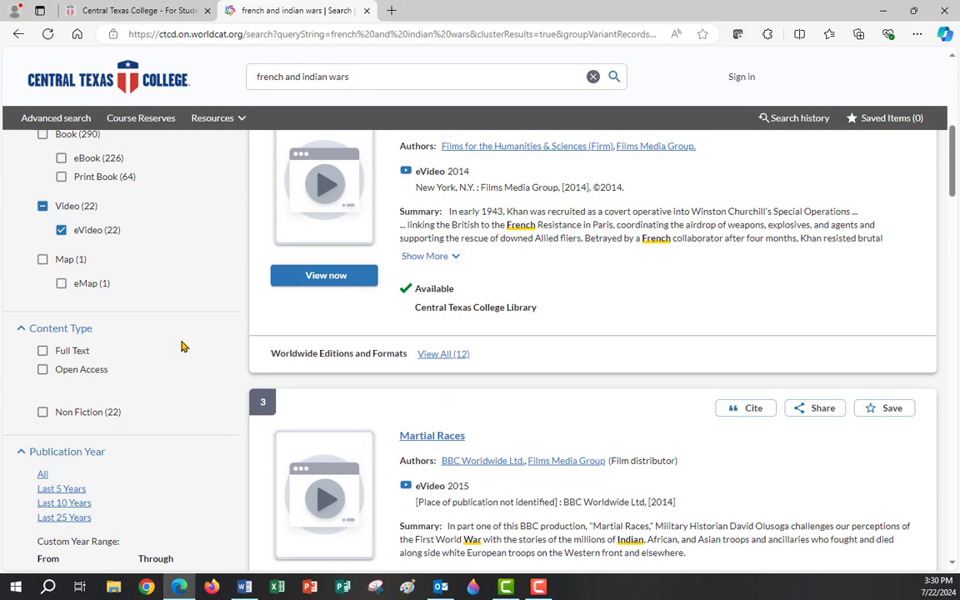
scroll(182, 346, "down", 2)
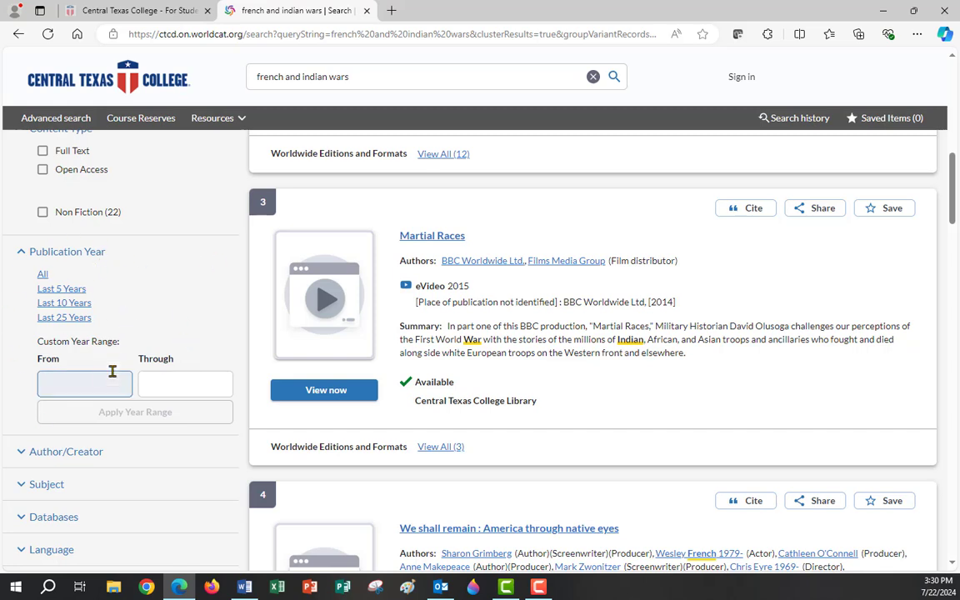
left_click(27, 490)
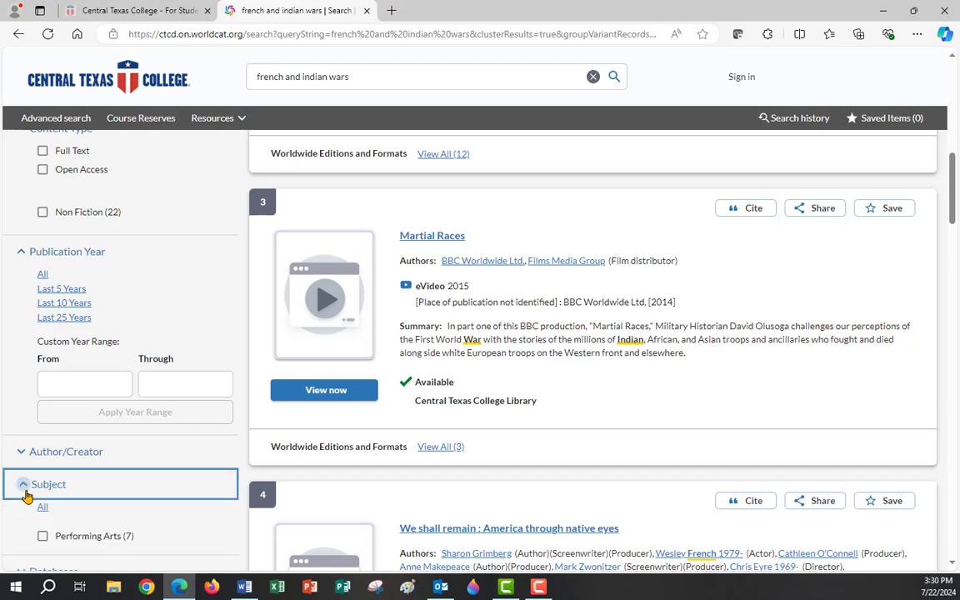
scroll(99, 385, "down", 2)
scroll(99, 385, "down", 2)
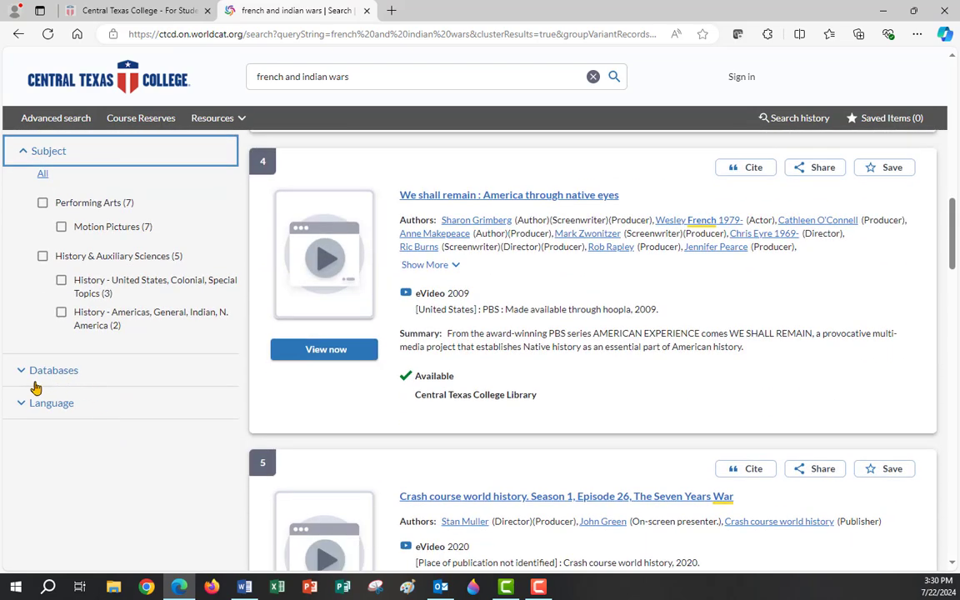
left_click(26, 369)
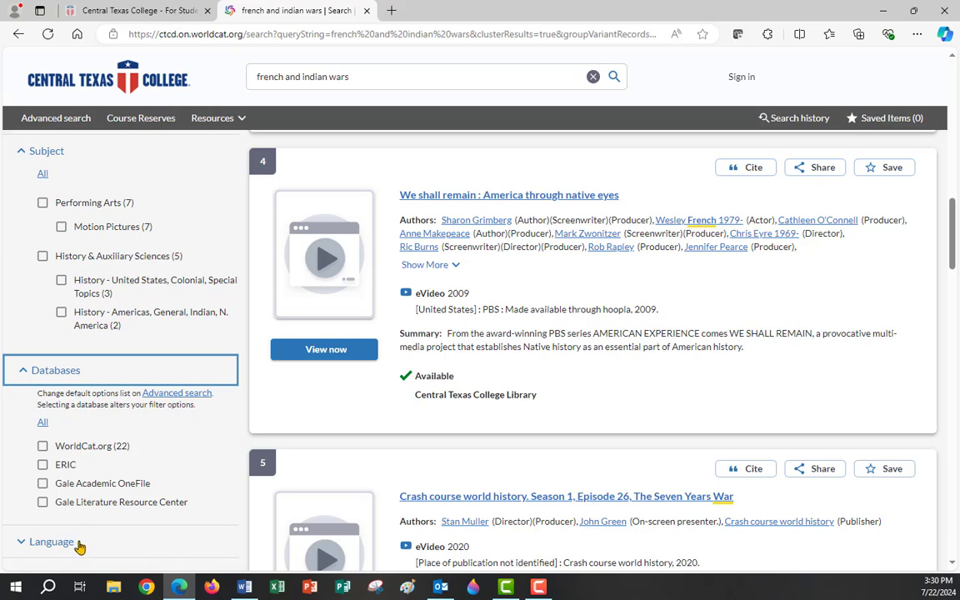
Close the catalog search results and go from the college's Databases page to the Library home page.
left_click(368, 15)
scroll(677, 252, "up", 4)
scroll(677, 252, "up", 4)
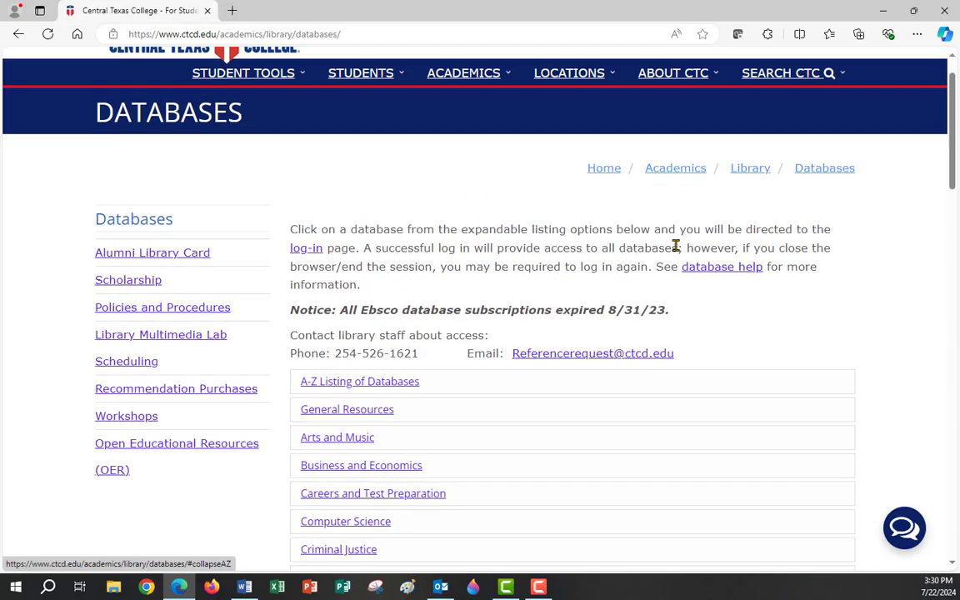
left_click(756, 221)
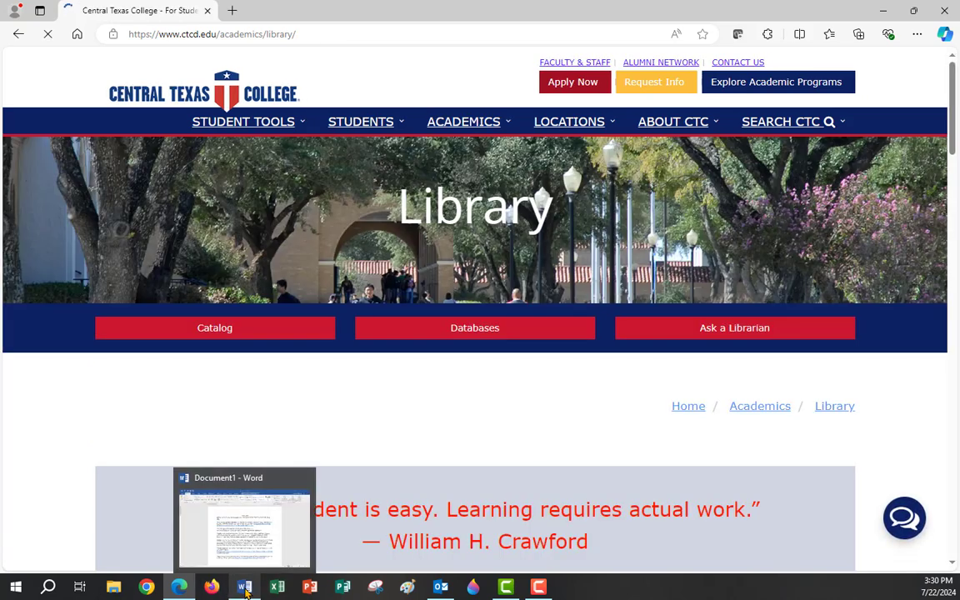
Switch to the Word document and set all its text to Times New Roman, Regular, size 12, making that the default font.
left_click(245, 589)
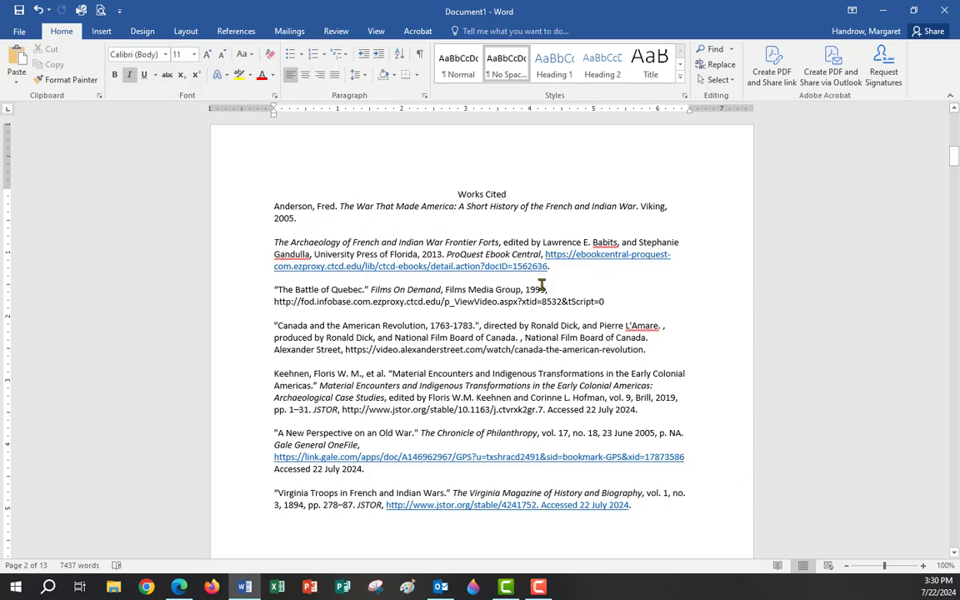
left_click(396, 234)
key("ctrl+a")
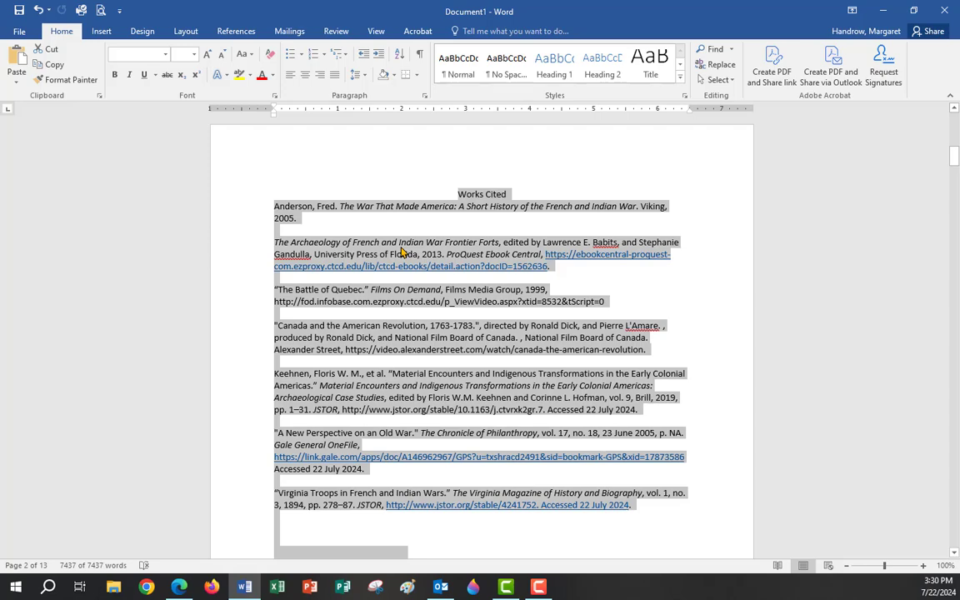
right_click(401, 251)
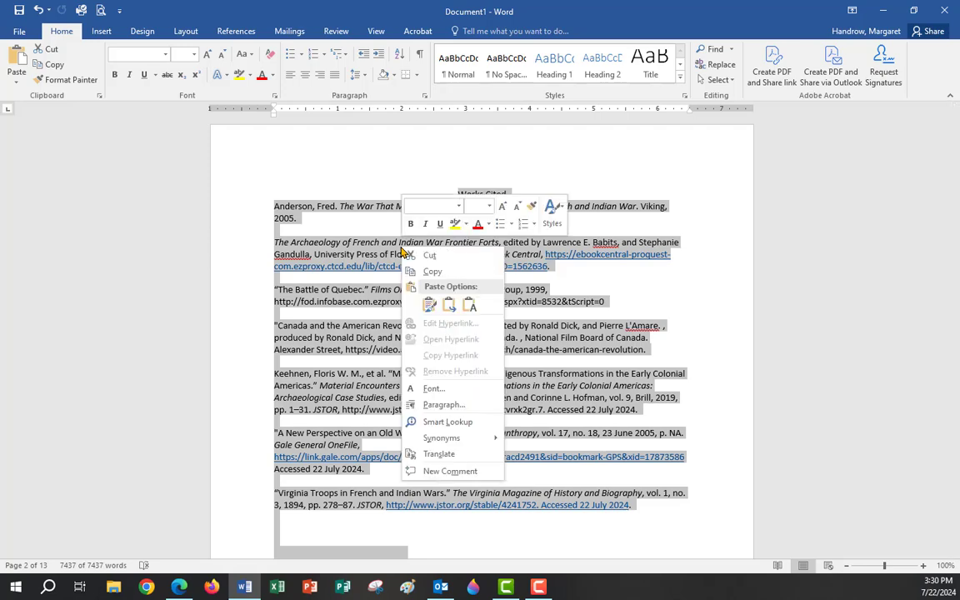
left_click(430, 390)
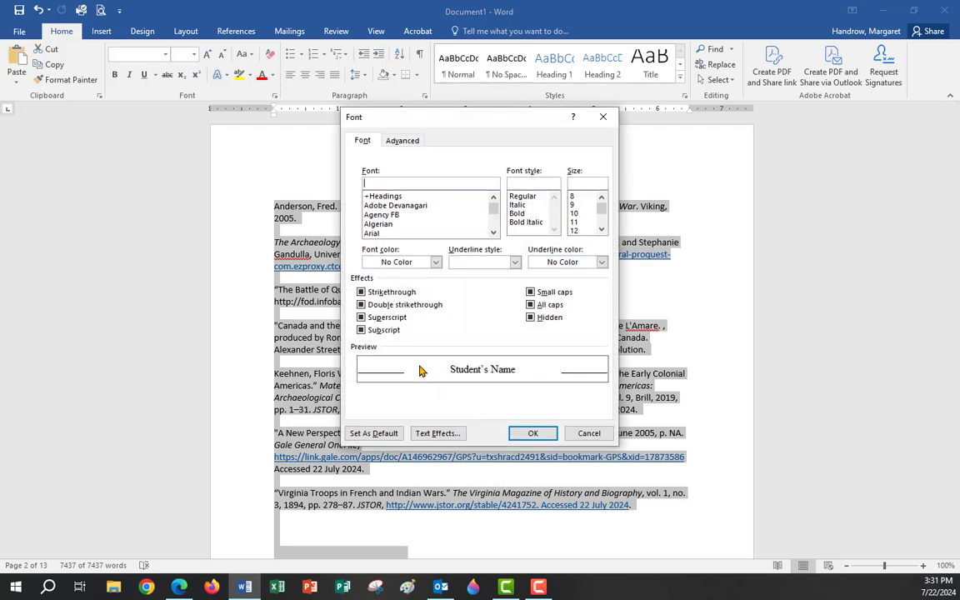
type("t")
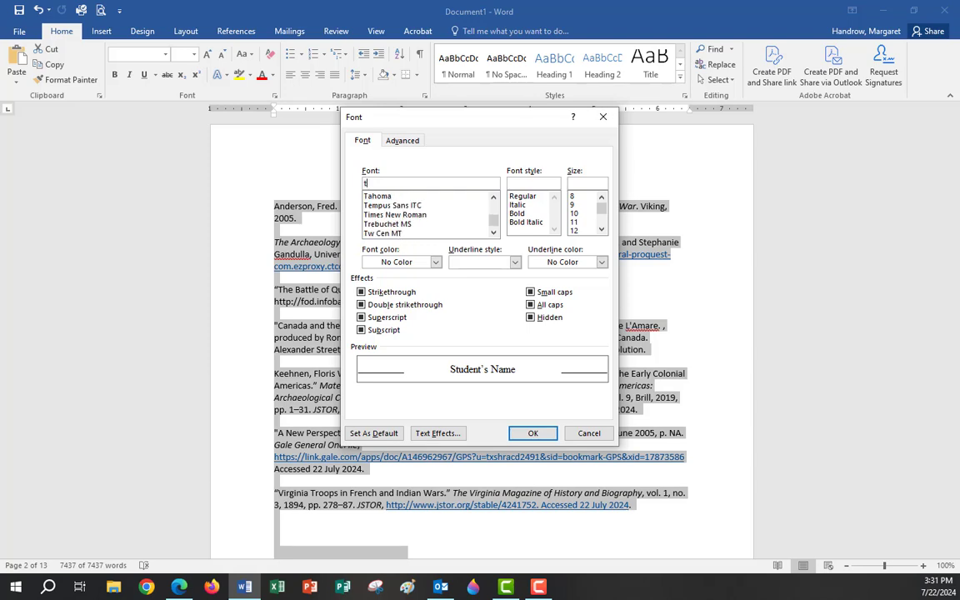
type("im")
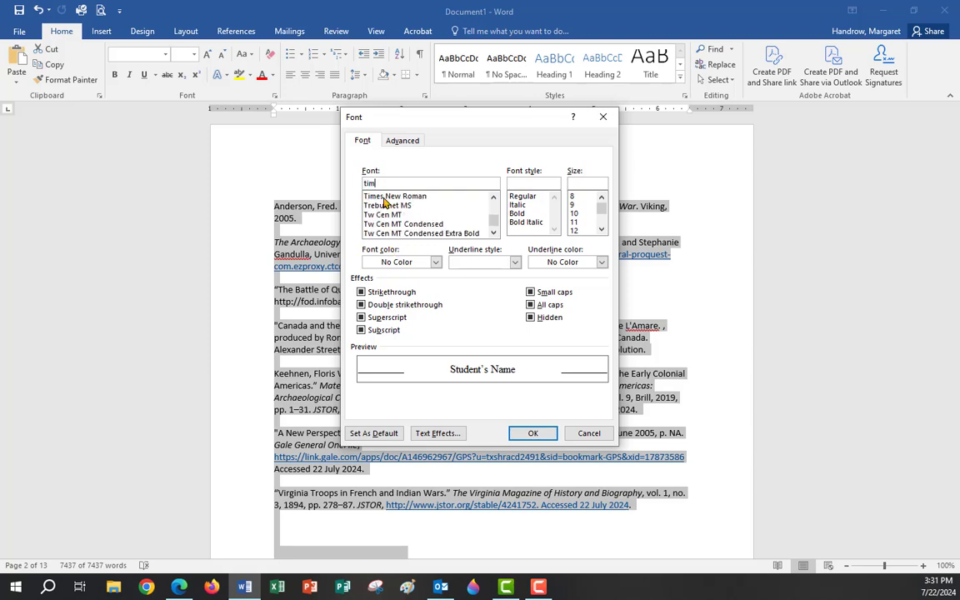
left_click(388, 198)
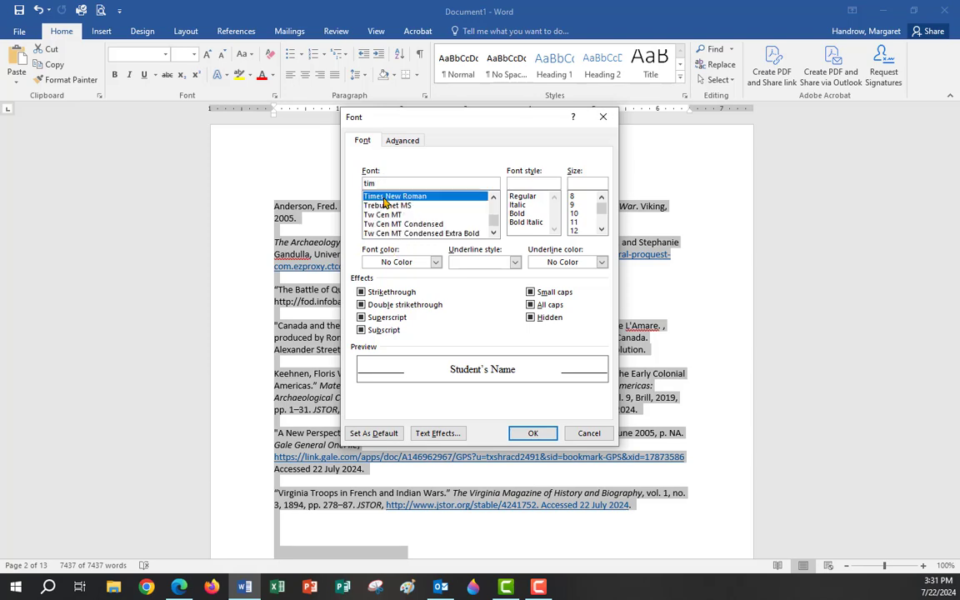
left_click(518, 198)
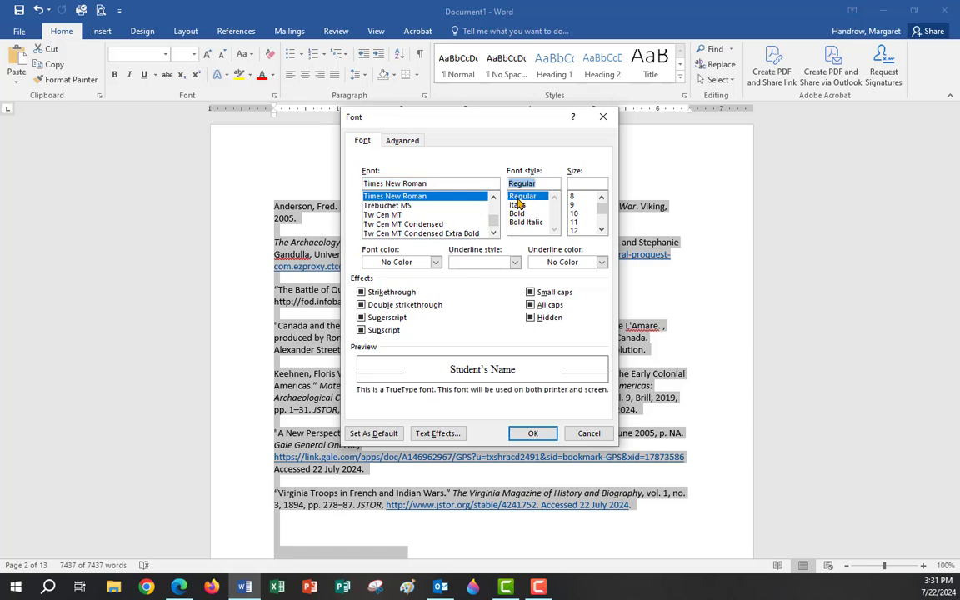
left_click(575, 231)
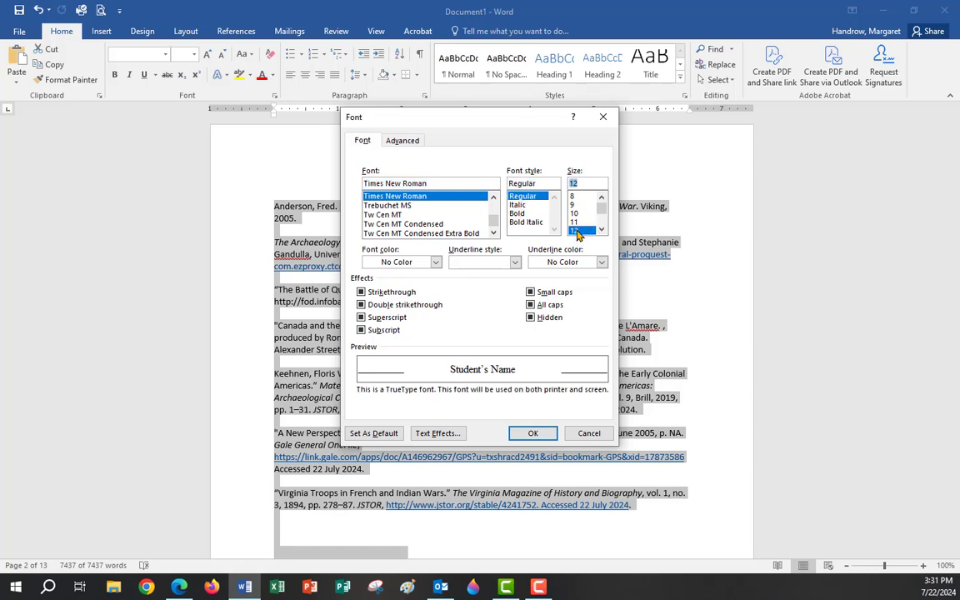
left_click(374, 434)
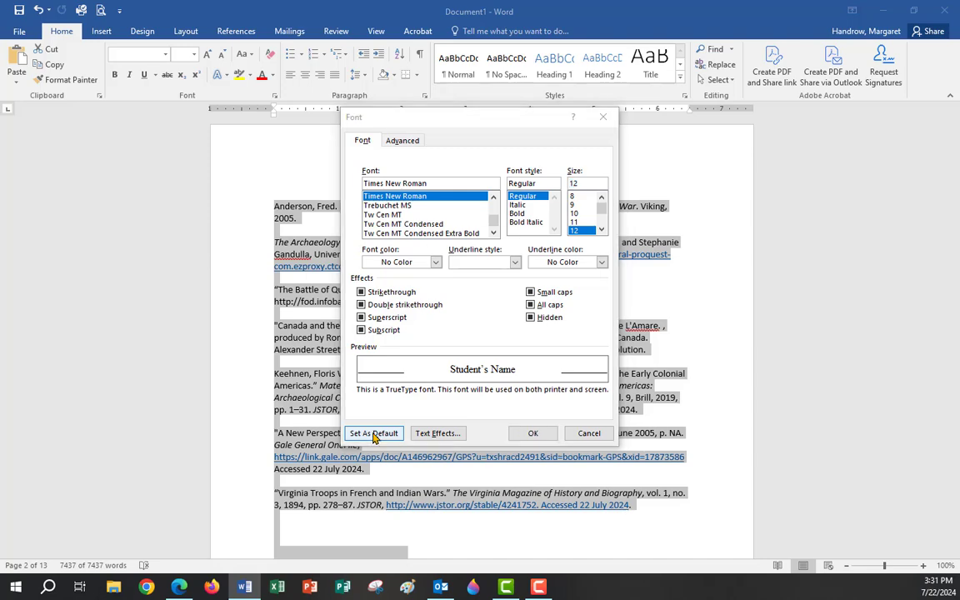
left_click(510, 308)
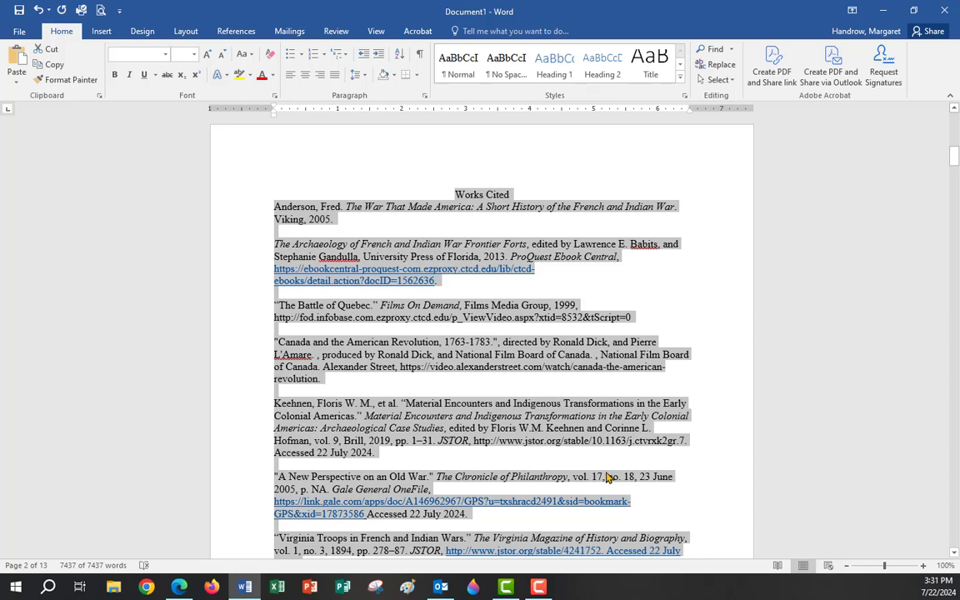
Delete the blank lines between all the citations on the Works Cited page.
left_click(280, 231)
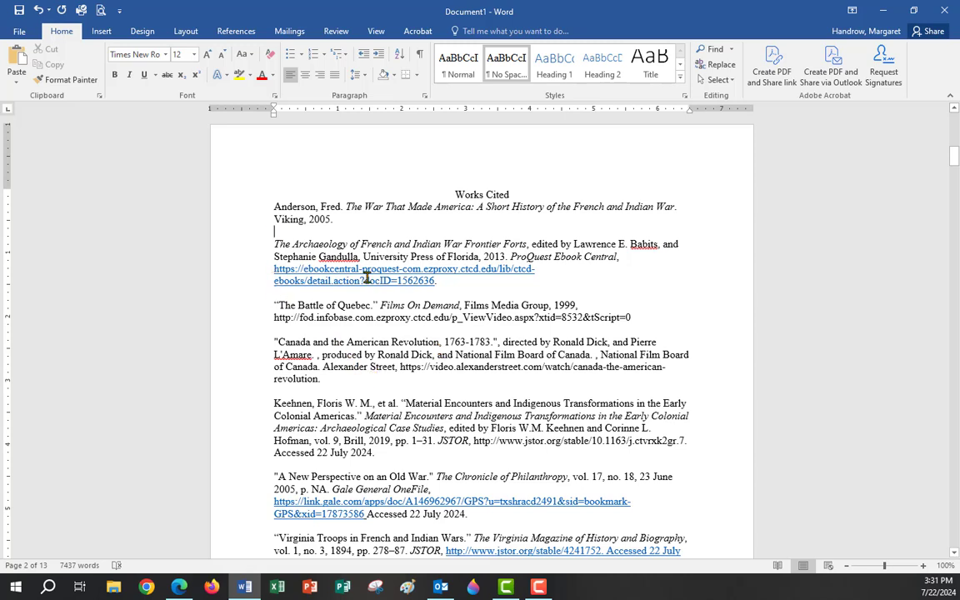
key("Delete")
left_click(272, 284)
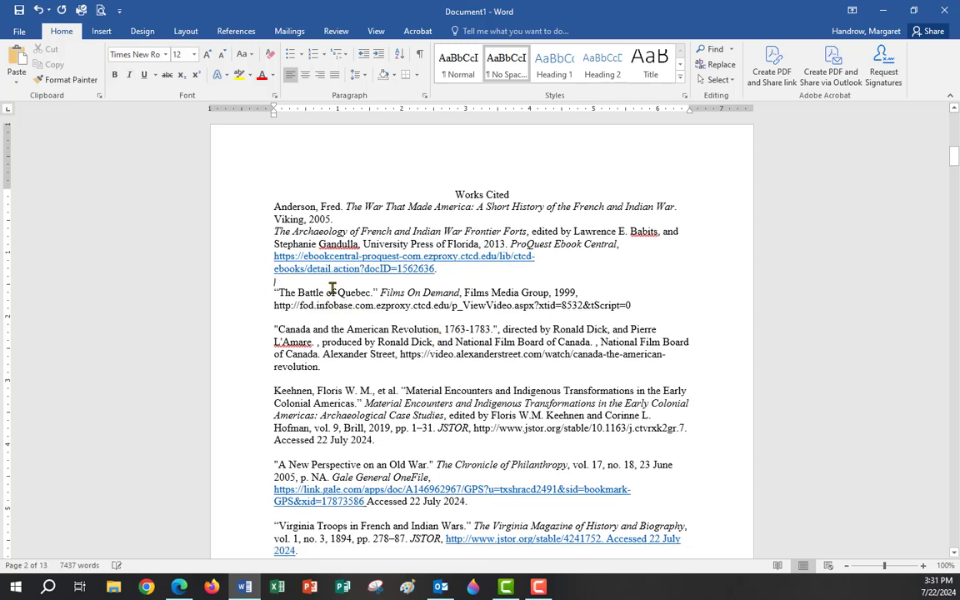
key("Delete")
left_click(273, 305)
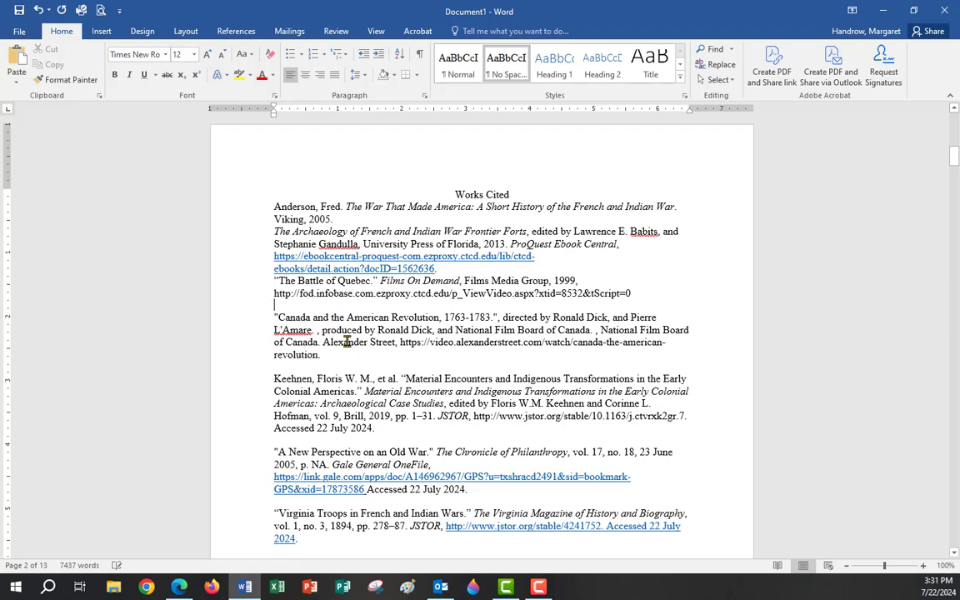
key("Delete")
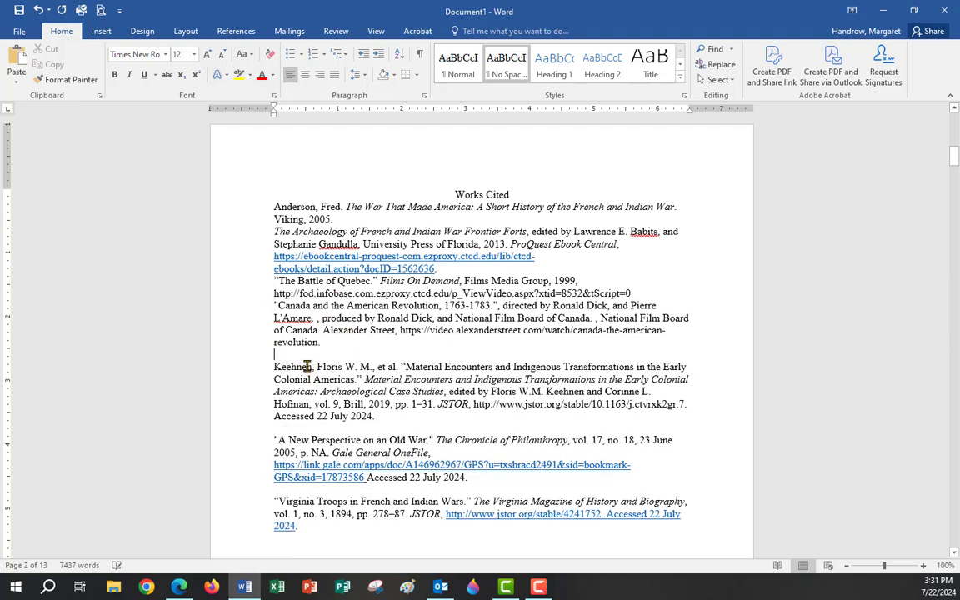
left_click(277, 367)
key("BackSpace")
left_click(305, 416)
key("Delete")
left_click(323, 468)
key("Delete")
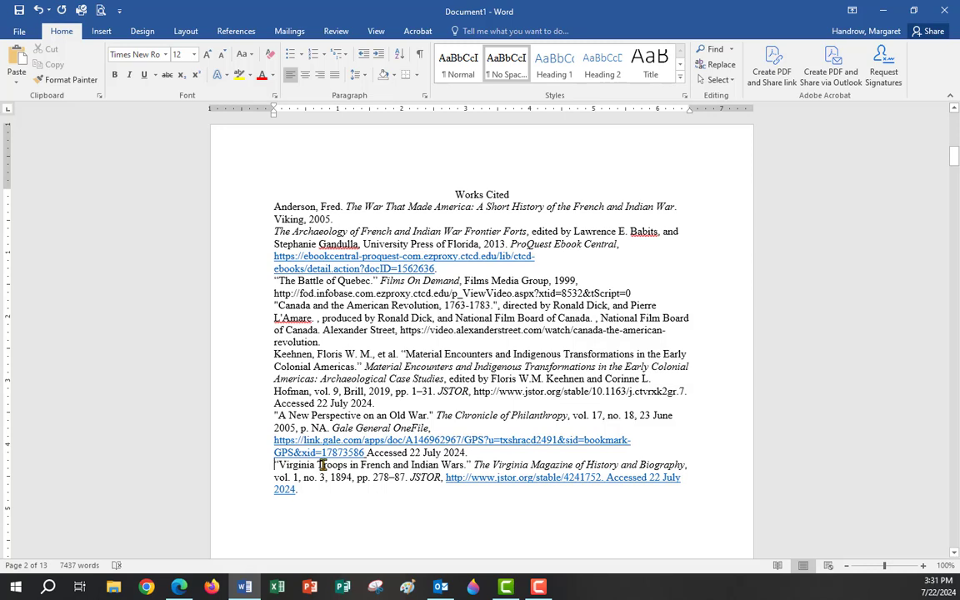
Apply double line spacing to the entire document.
key("ctrl+a")
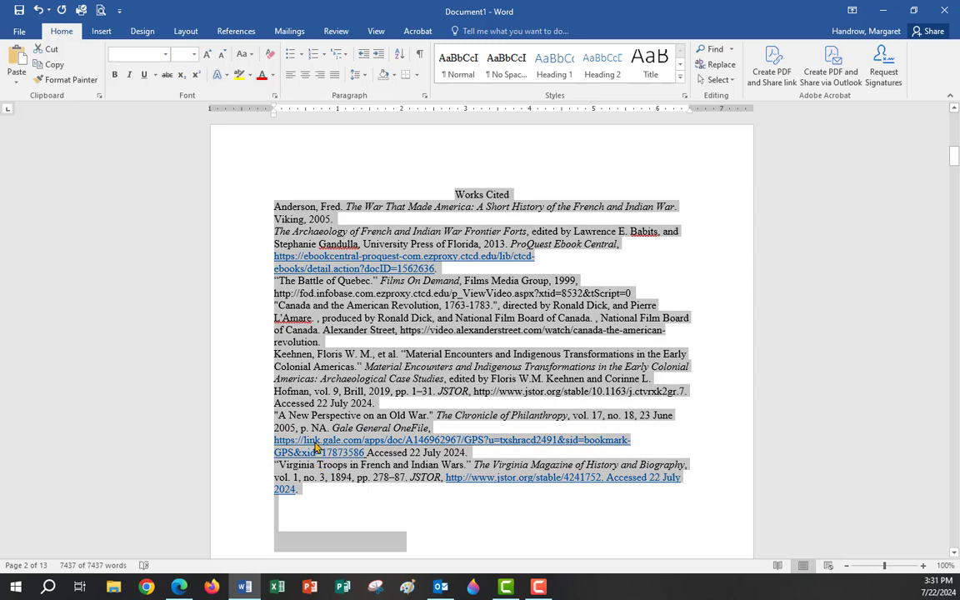
left_click(365, 75)
left_click(367, 142)
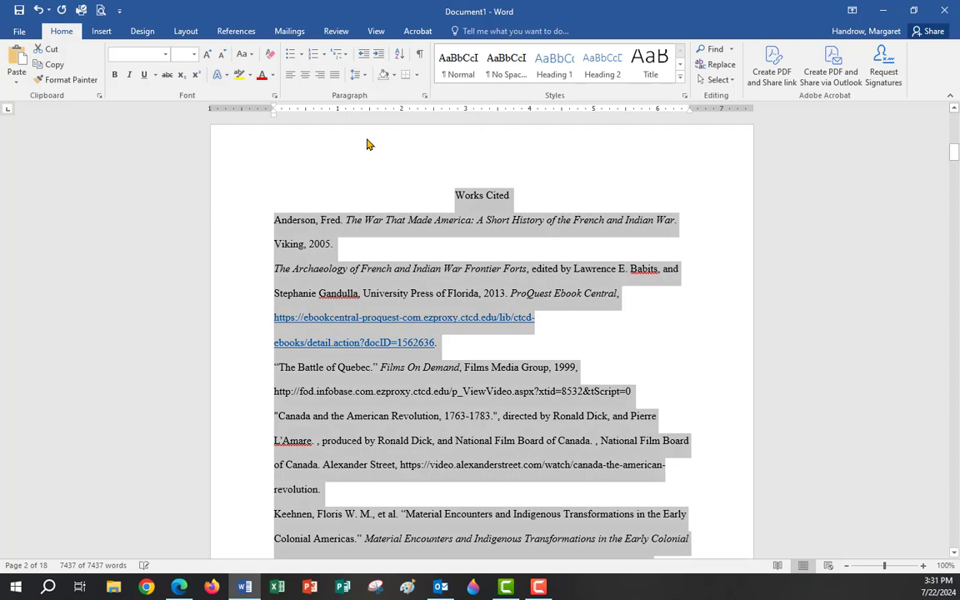
left_click(443, 268)
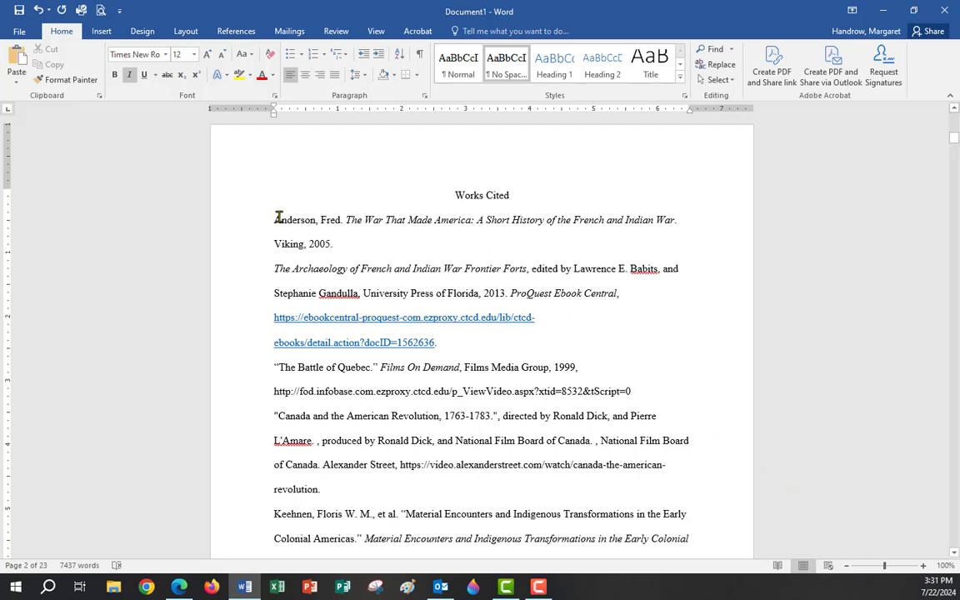
Apply a 0.5" hanging indent to all the citations below the Works Cited heading.
left_click_drag(275, 220, 396, 398)
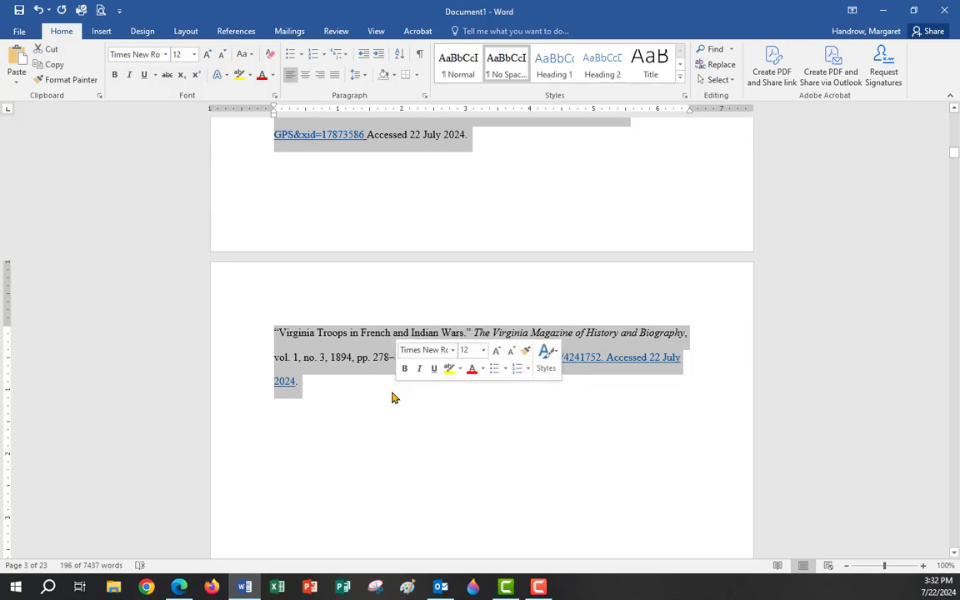
scroll(391, 282, "up", 5)
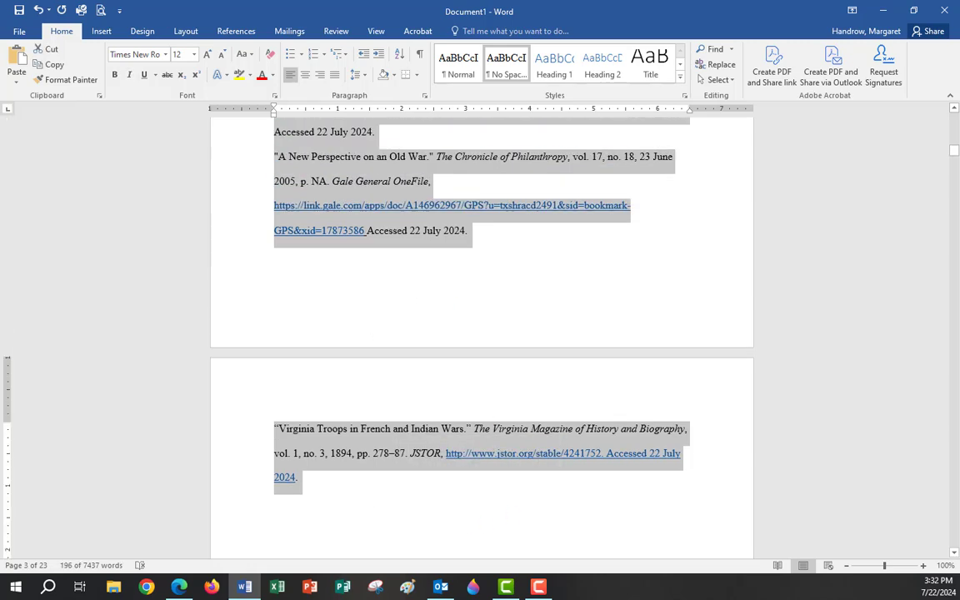
scroll(399, 284, "up", 6)
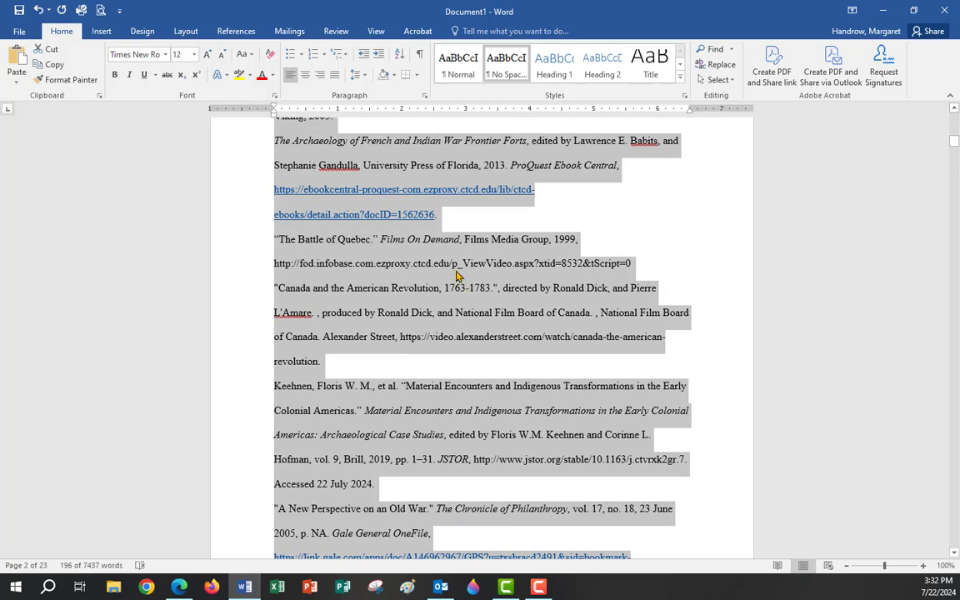
scroll(403, 208, "up", 2)
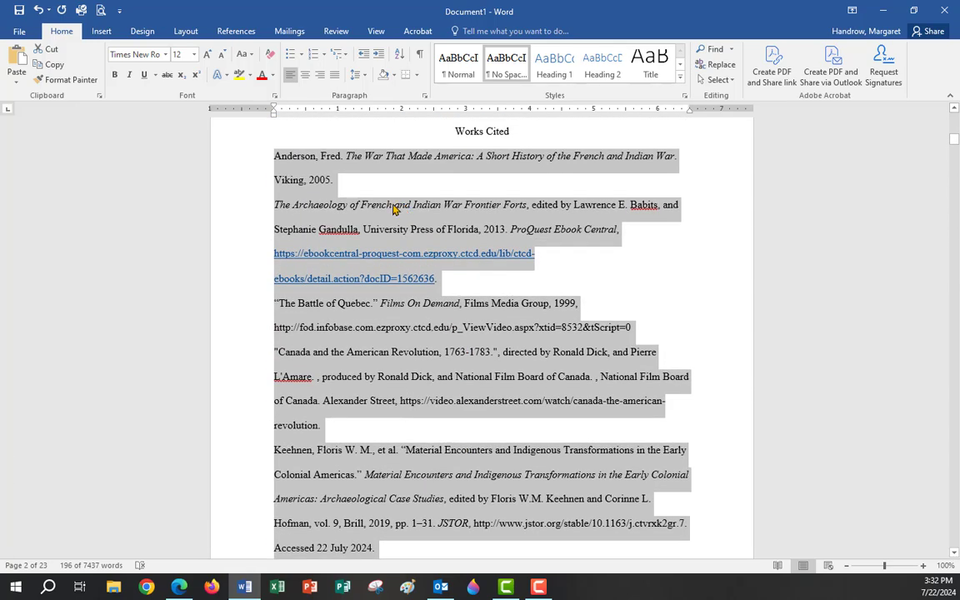
right_click(368, 232)
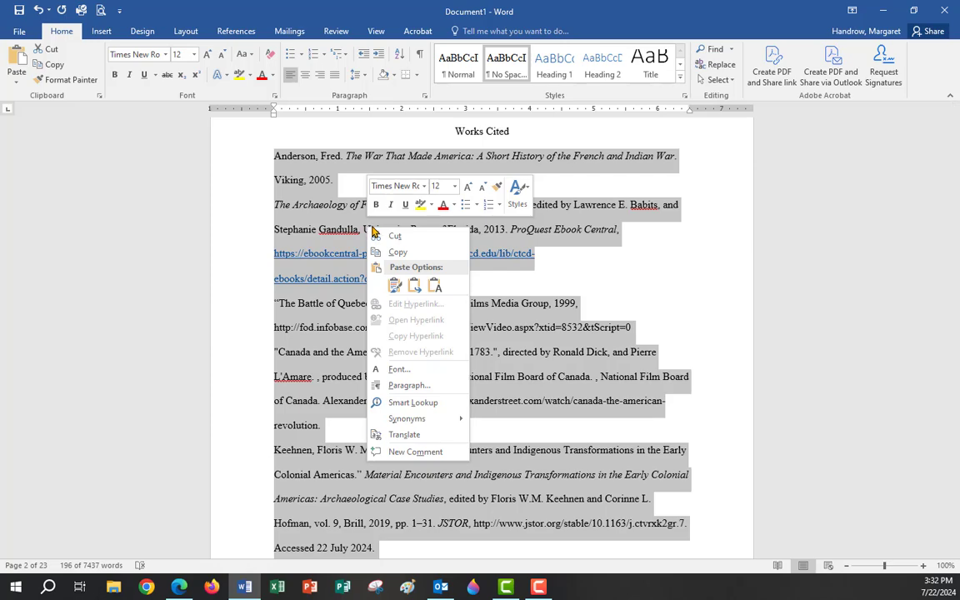
left_click(409, 387)
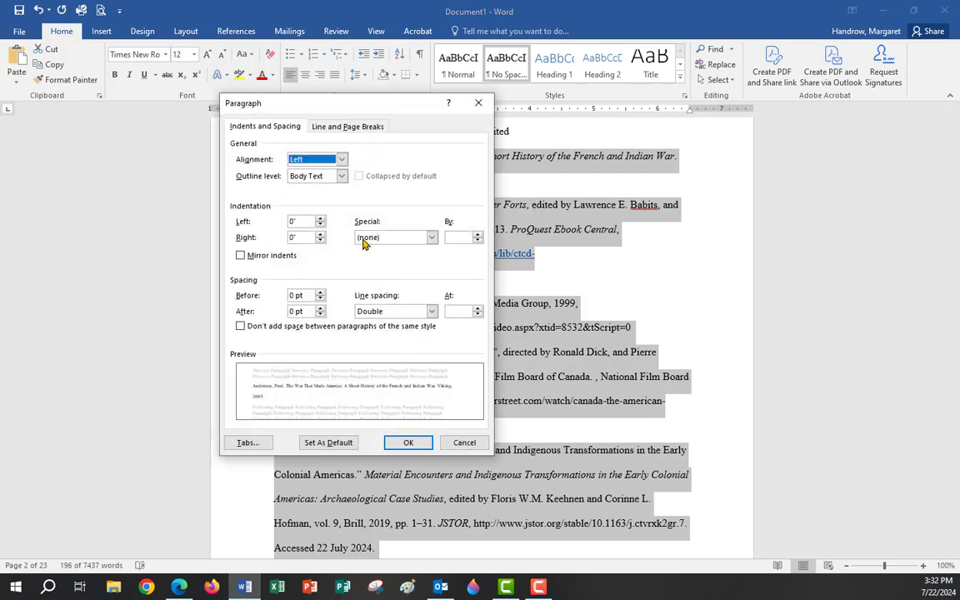
left_click(430, 239)
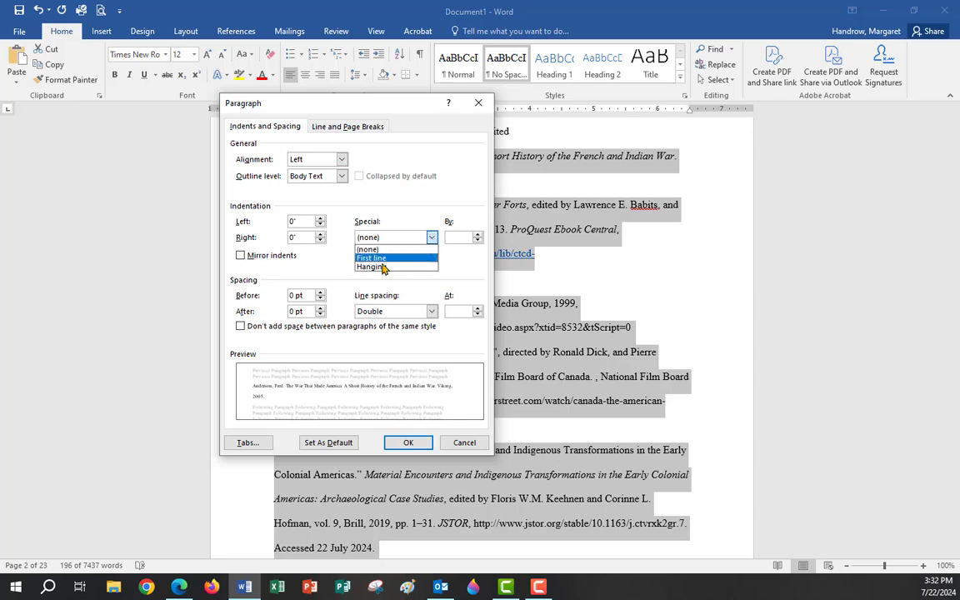
left_click(379, 267)
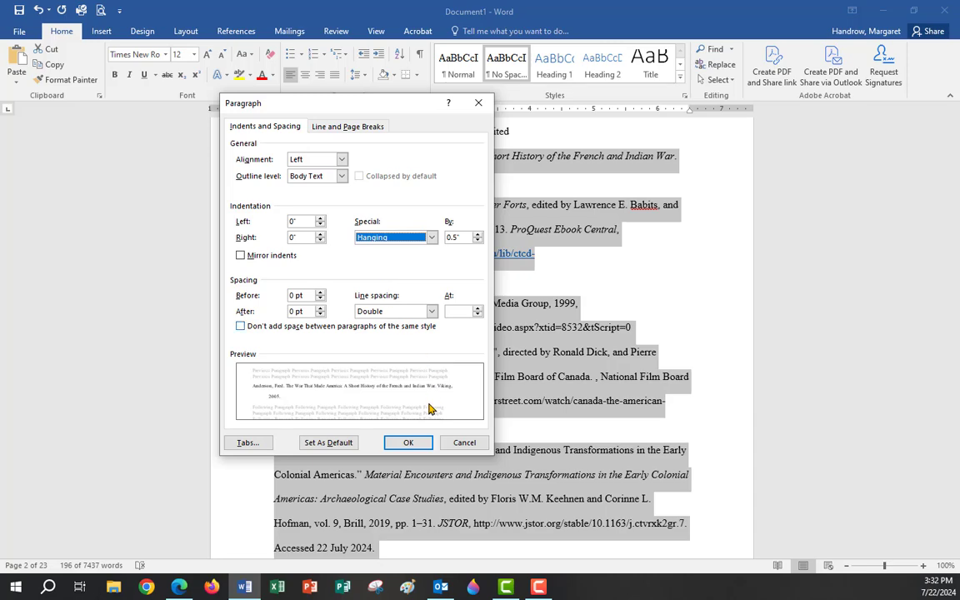
left_click(410, 443)
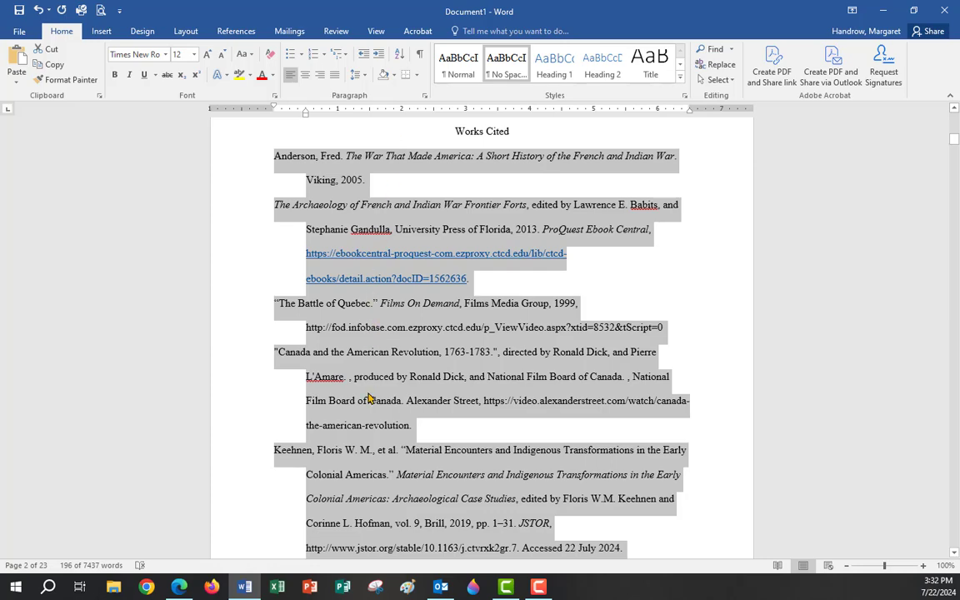
Deselect the citations and clear the spelling flag on the director's surname in the "Canada and the American Revolution" citation.
scroll(374, 386, "down", 10)
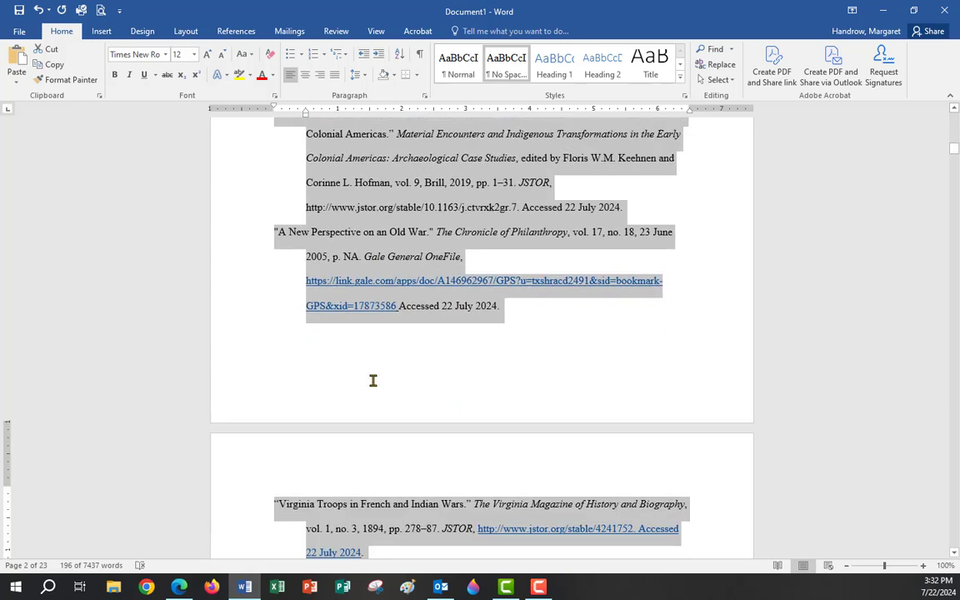
scroll(375, 386, "down", 2)
left_click(374, 386)
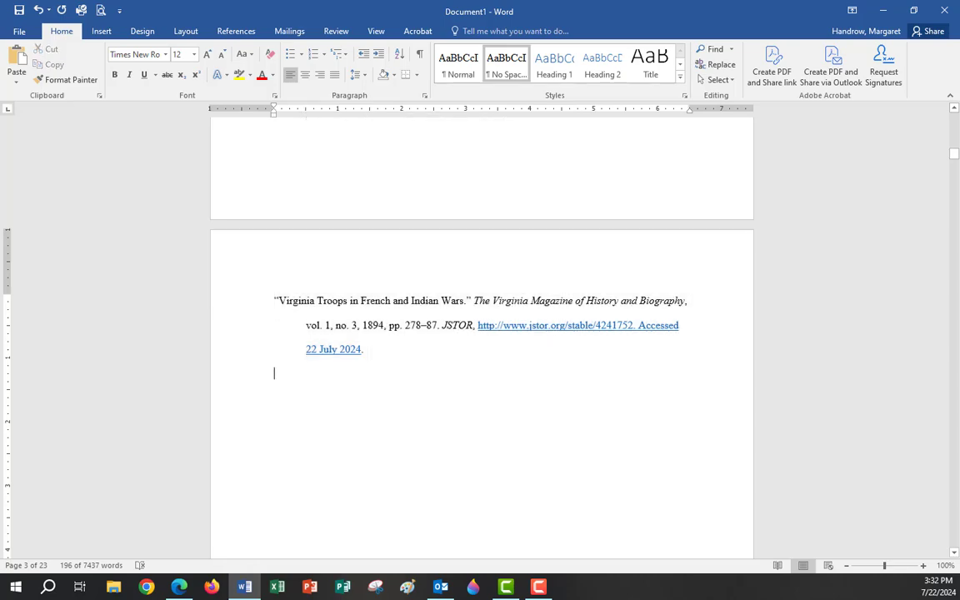
scroll(461, 315, "up", 7)
scroll(398, 314, "up", 3)
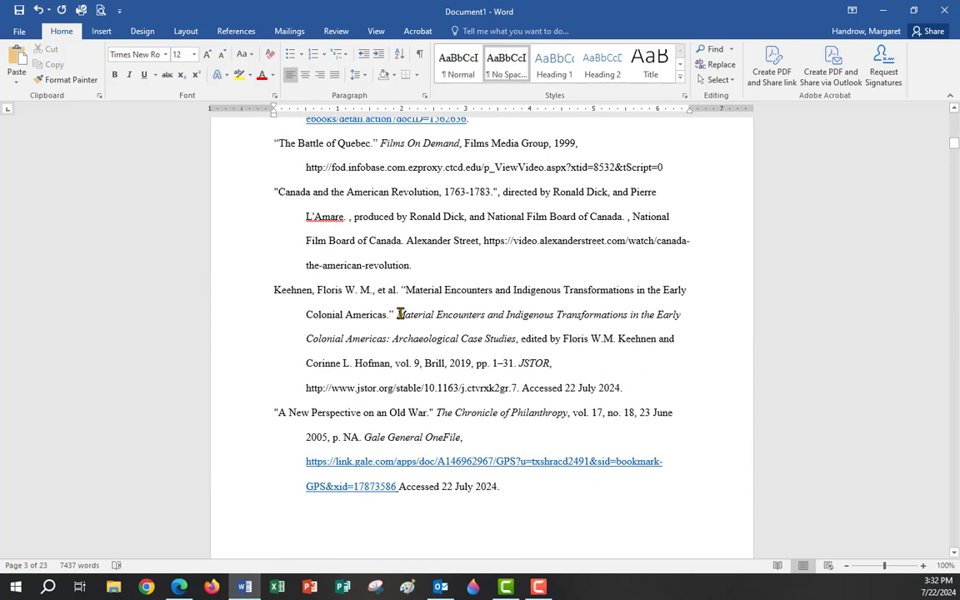
left_click(329, 250)
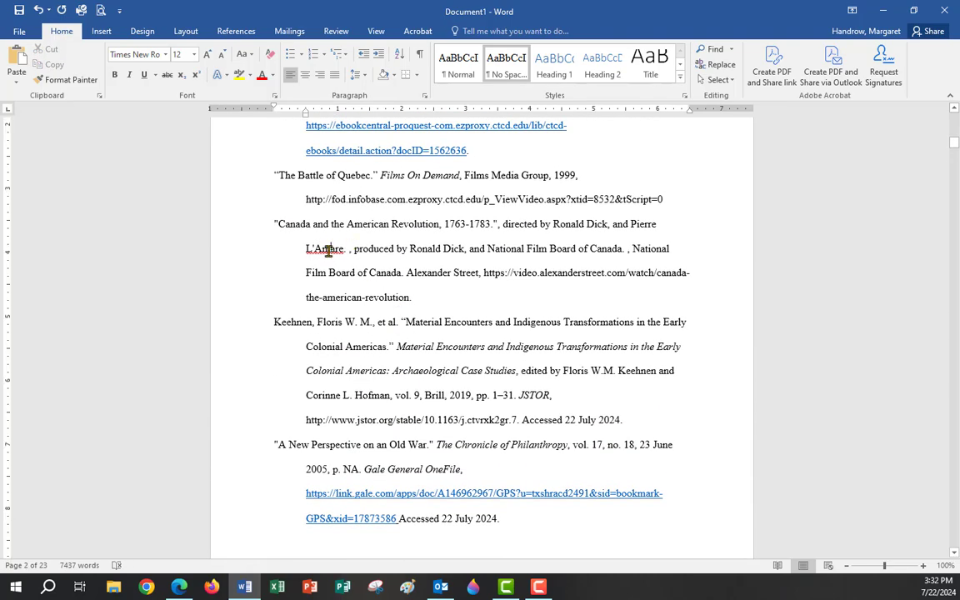
right_click(343, 253)
left_click(397, 329)
scroll(406, 308, "up", 6)
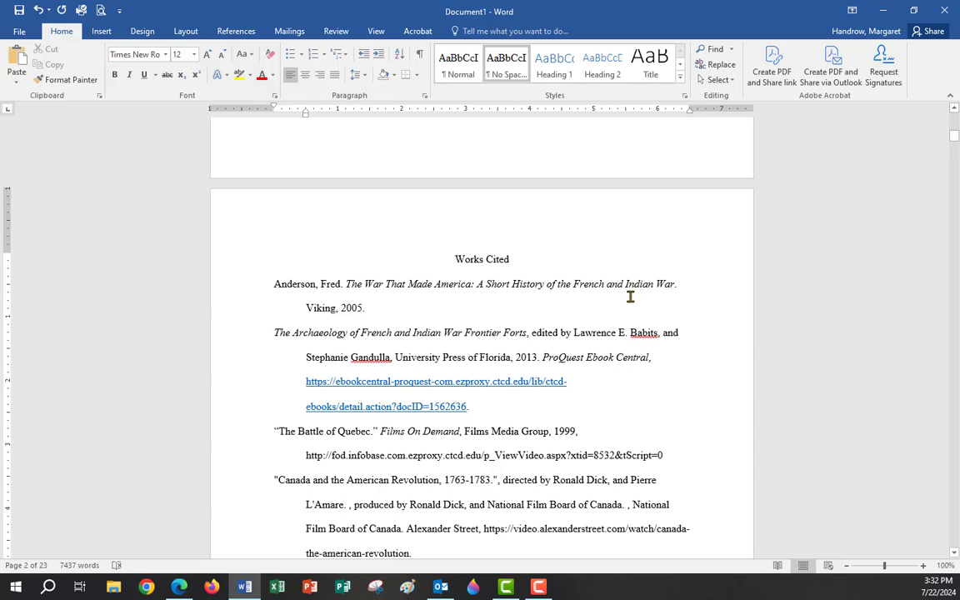
Add both flagged editor surnames in the "The Archaeology of French and Indian War Frontier Forts" citation to the dictionary.
left_click_drag(345, 284, 361, 285)
double_click(479, 284)
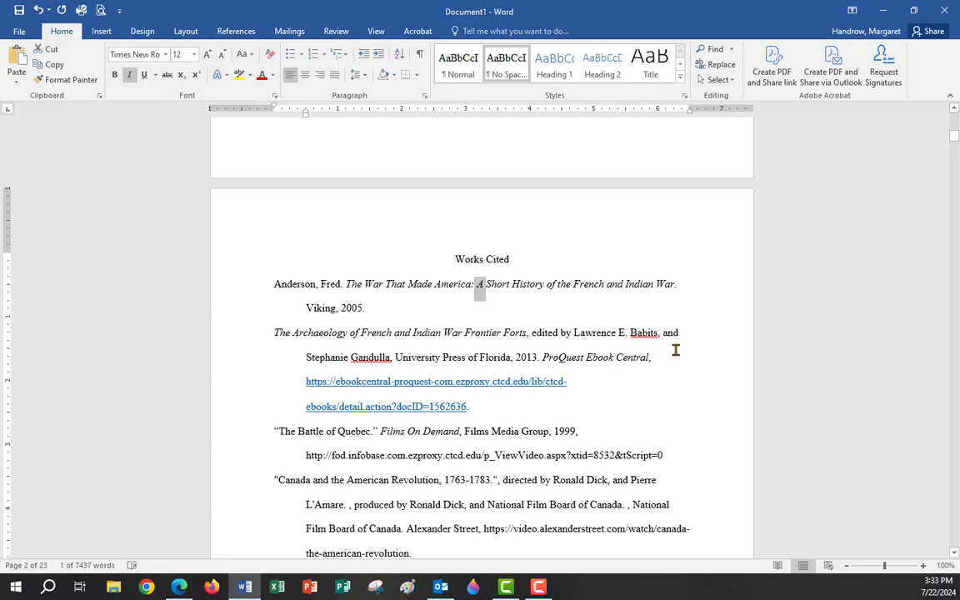
left_click(683, 422)
right_click(645, 332)
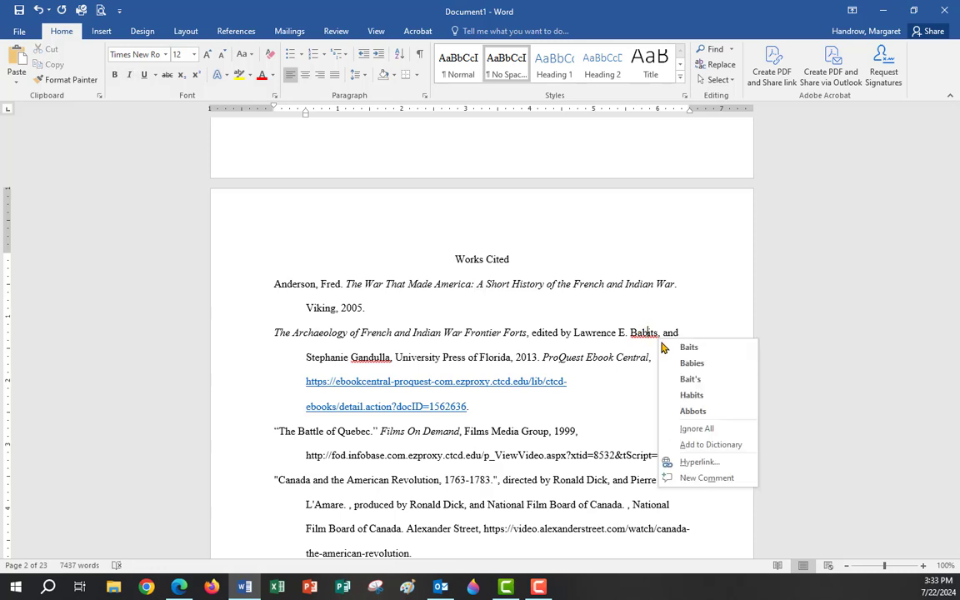
left_click(682, 453)
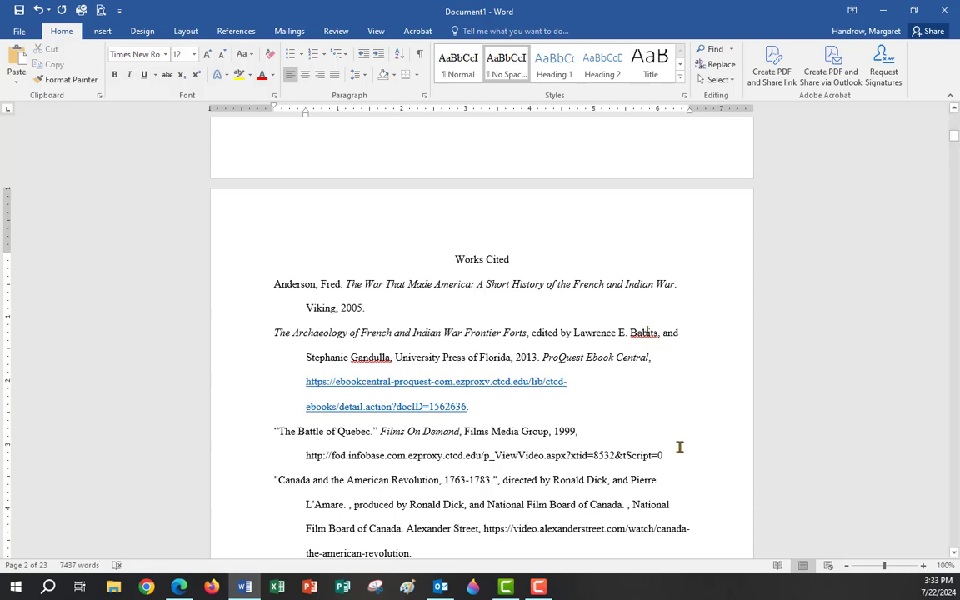
right_click(371, 356)
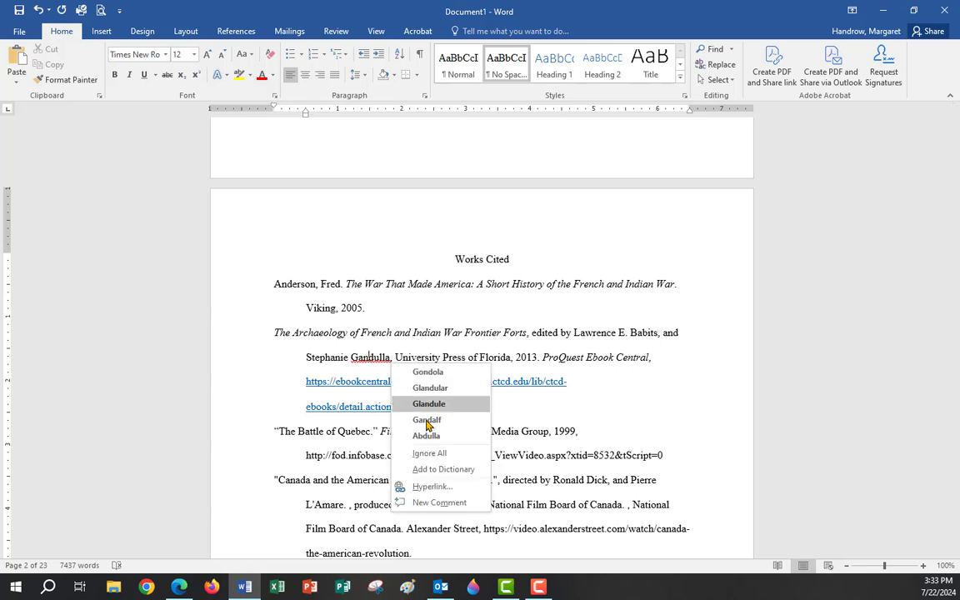
left_click(421, 469)
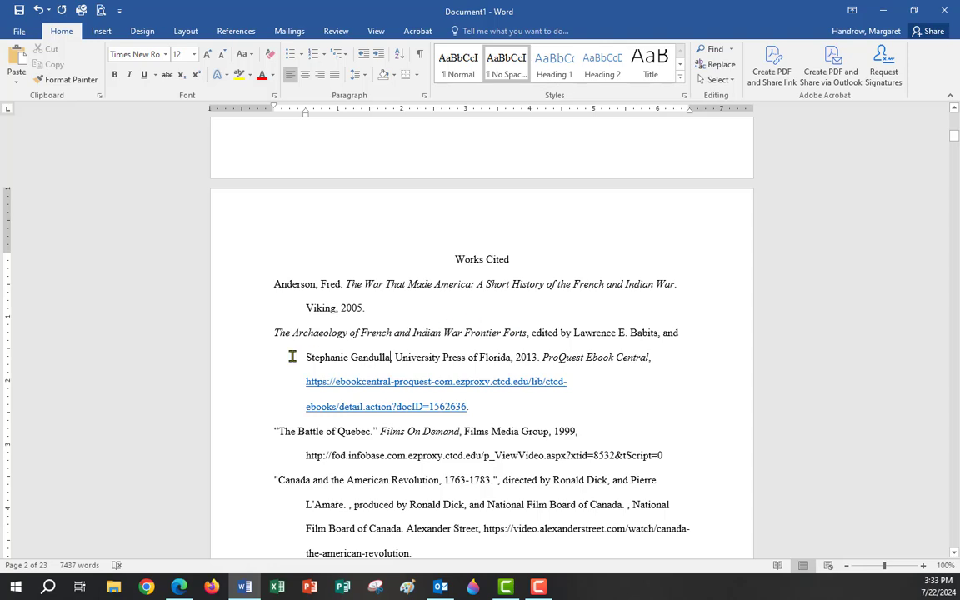
Check the title and database formatting of the Frontier Forts book and the "The Battle of Quebec" film, including Films On Demand.
scroll(293, 356, "down", 2)
scroll(291, 353, "down", 4)
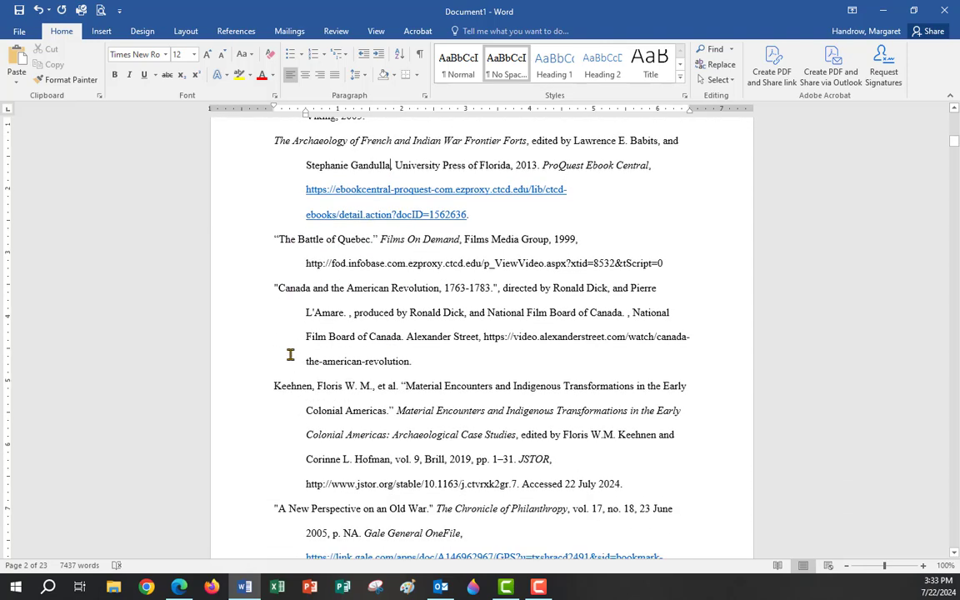
scroll(264, 206, "up", 2)
left_click_drag(272, 205, 527, 221)
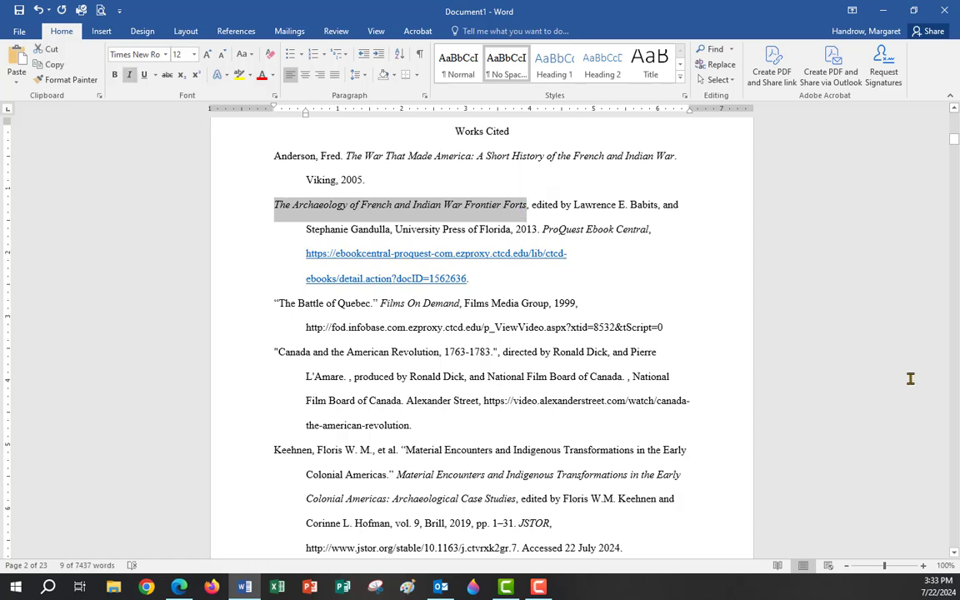
left_click_drag(372, 305, 274, 307)
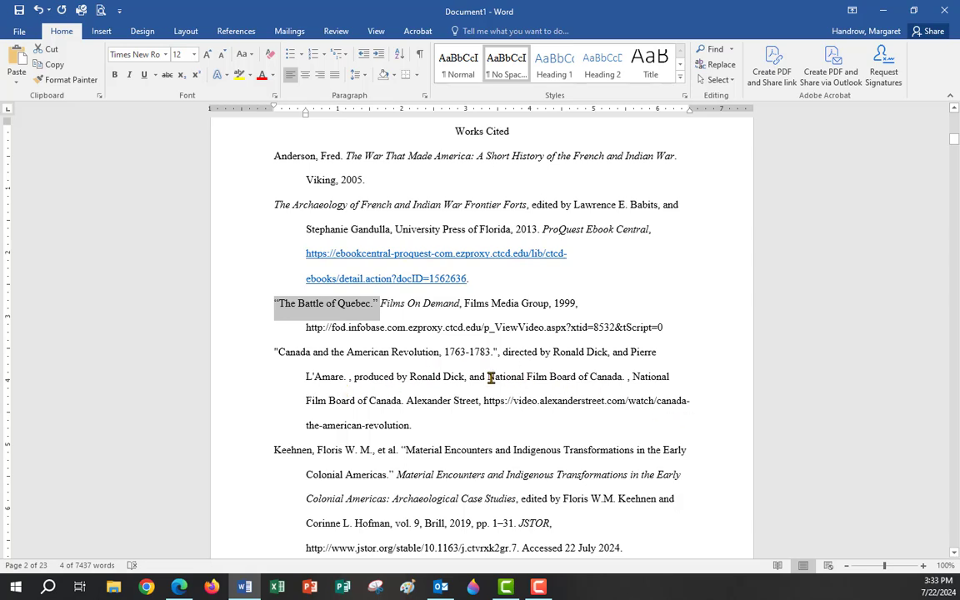
scroll(491, 376, "down", 2)
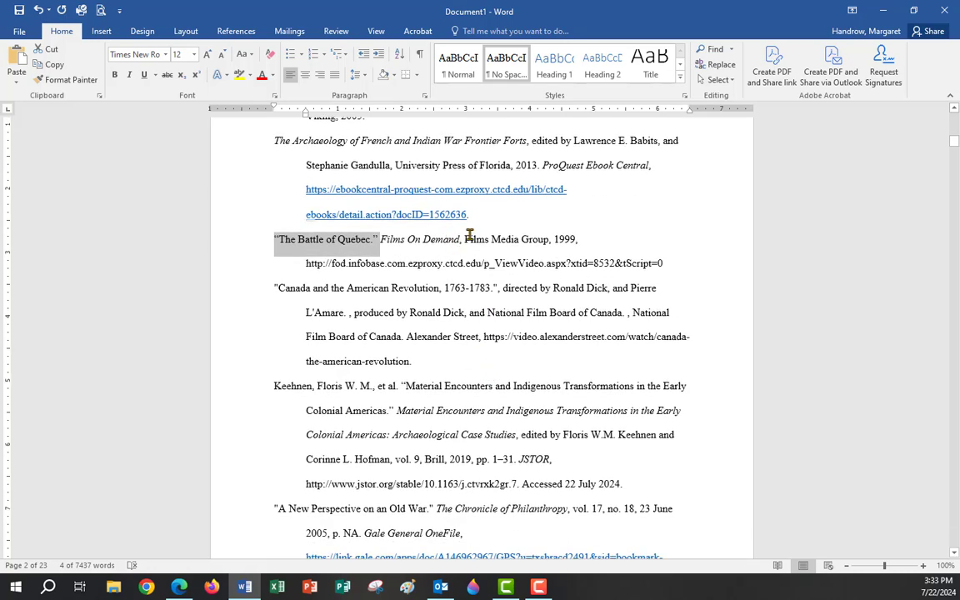
left_click_drag(459, 239, 382, 239)
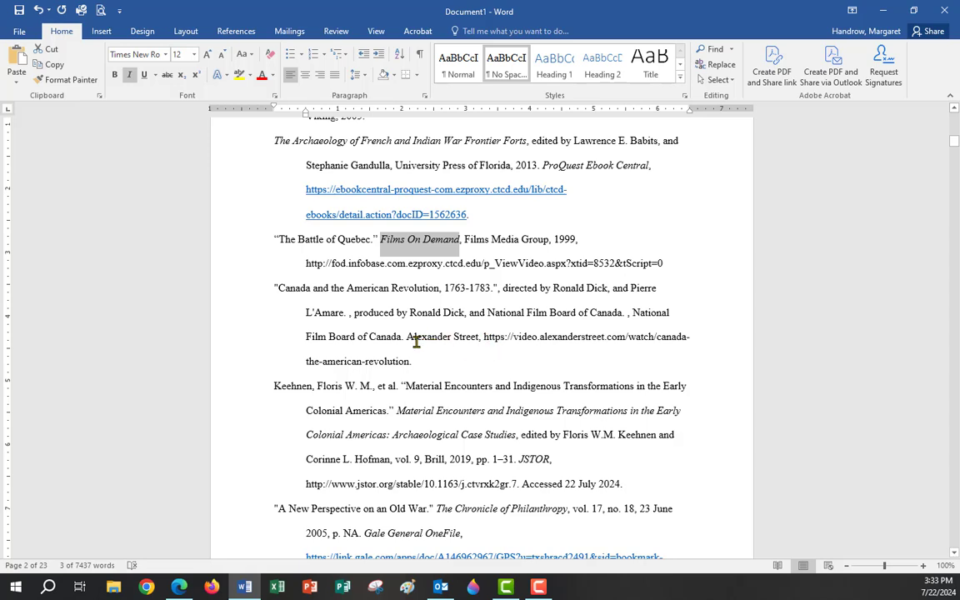
Italicize the database name Alexander Street in the "Canada and the American Revolution" citation.
left_click_drag(407, 337, 479, 338)
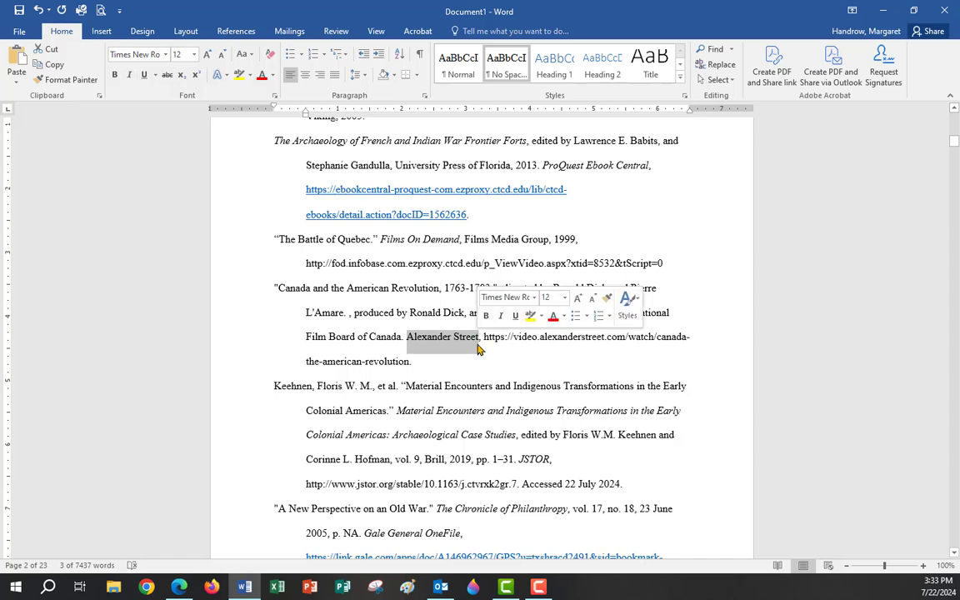
left_click(500, 316)
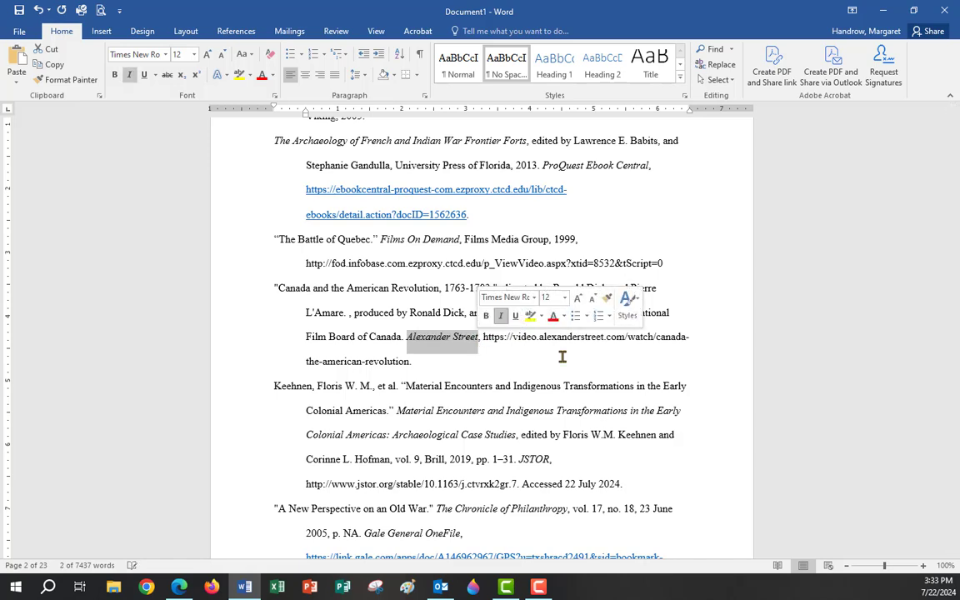
left_click(521, 365)
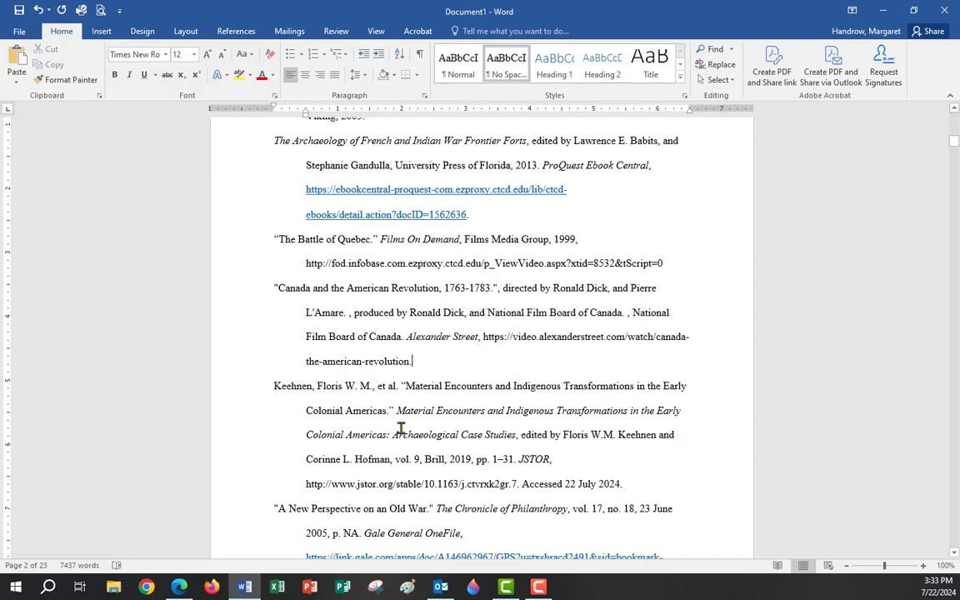
Delete "Accessed 22 July 2024." from the end of the "Material Encounters and Indigenous Transformations" citation.
scroll(337, 418, "down", 3)
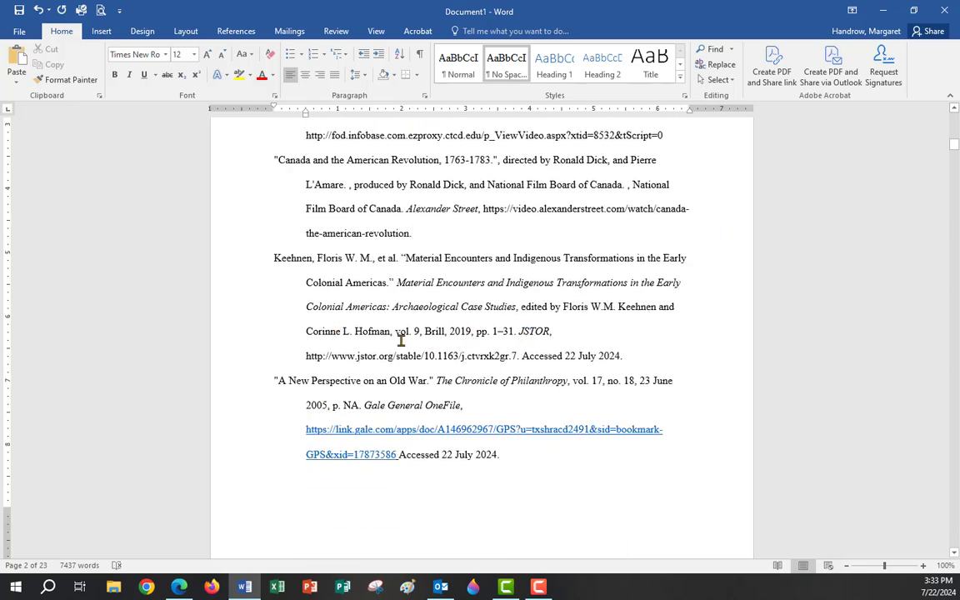
left_click_drag(625, 357, 528, 356)
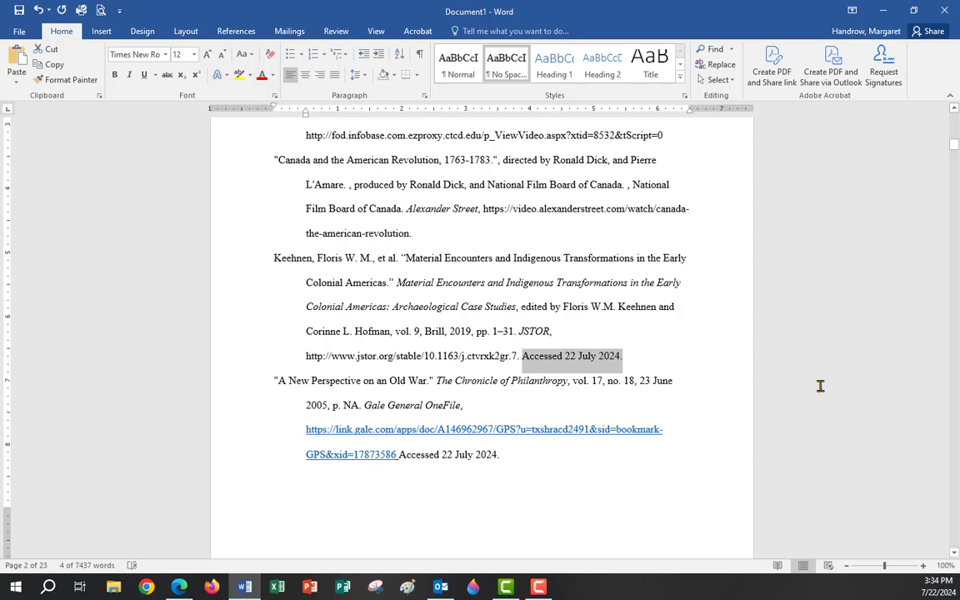
key("Delete")
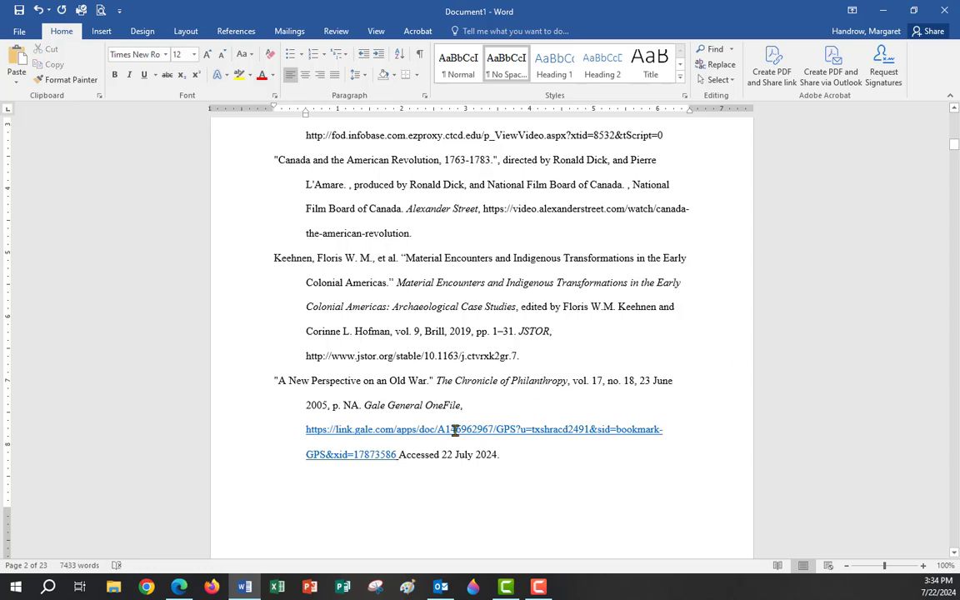
Remove the access date from the "A New Perspective on an Old War" citation, keeping the Virginia Troops entry separate and ending the URL with a period.
scroll(478, 379, "down", 2)
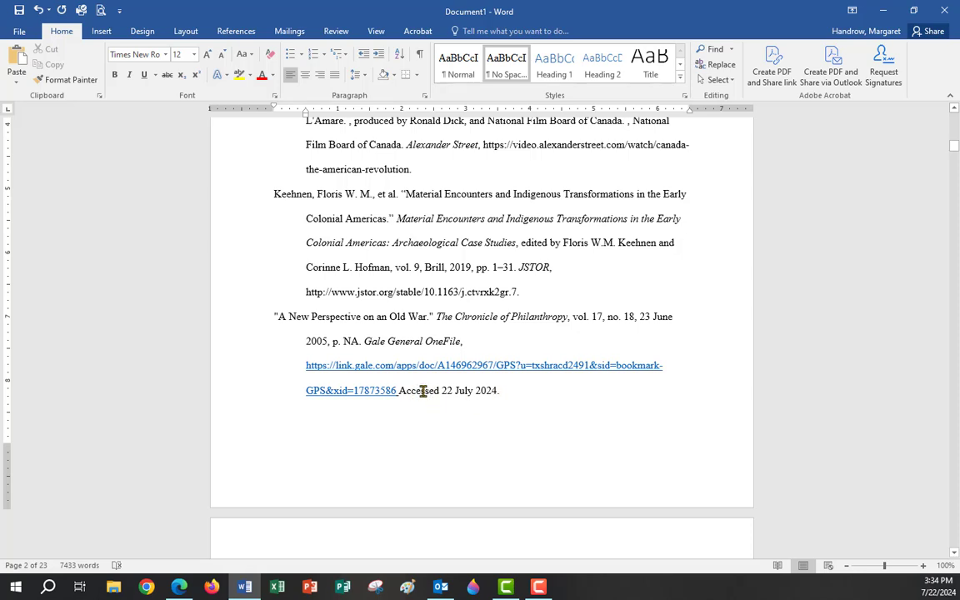
left_click_drag(399, 392, 504, 394)
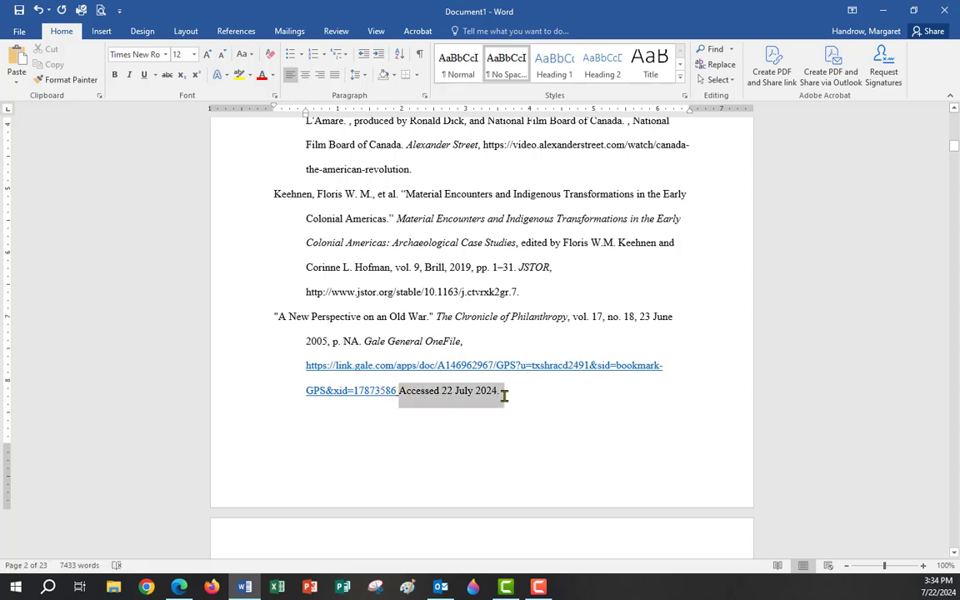
type("\"Virginia Troops in French and Indian Wars.\" The Virginia")
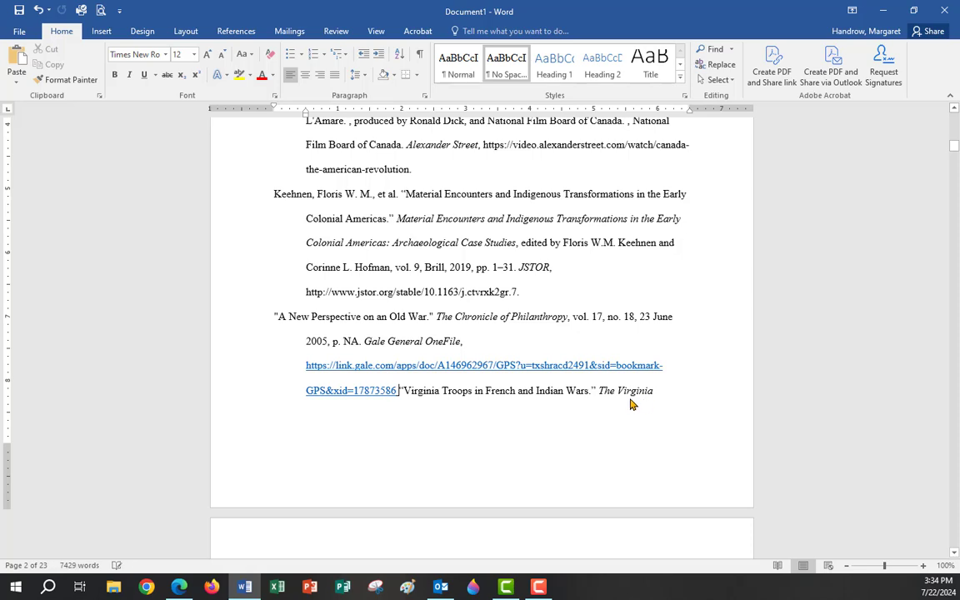
key("Return")
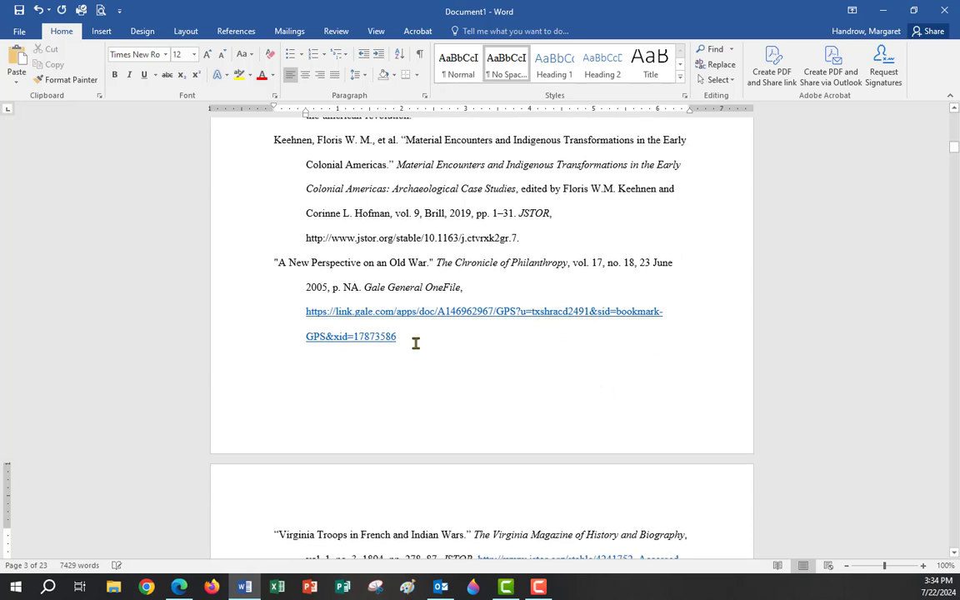
left_click(398, 336)
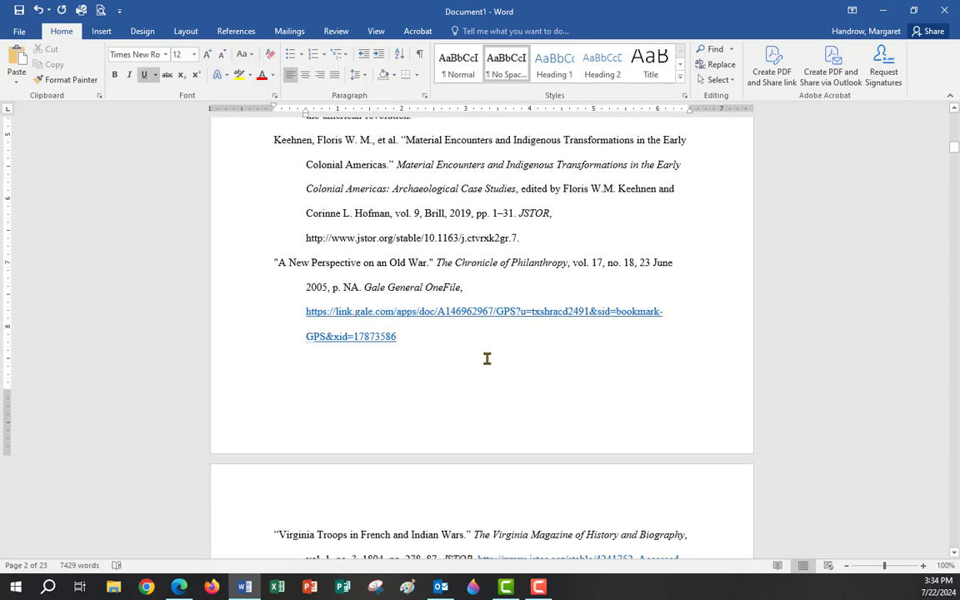
scroll(436, 395, "down", 5)
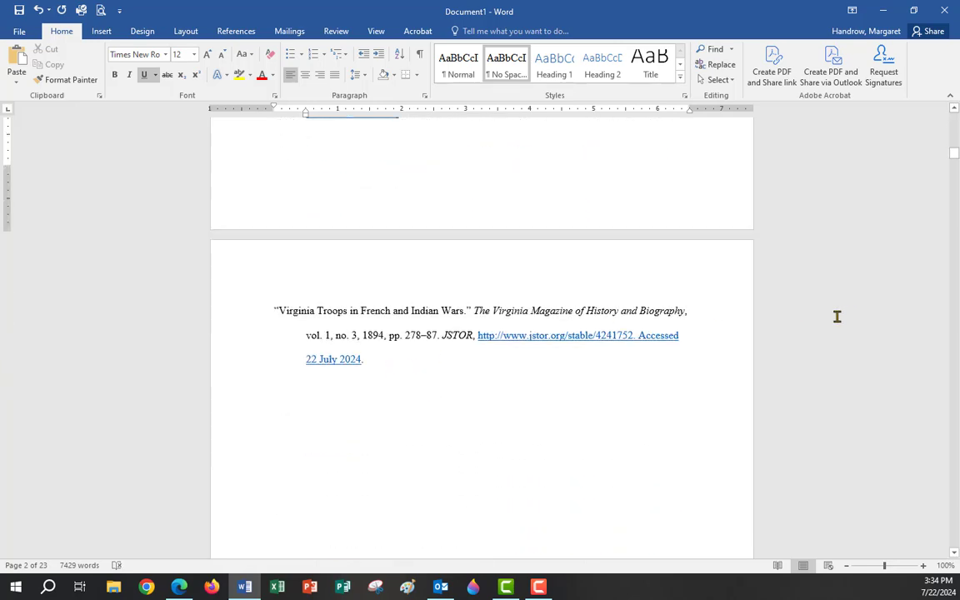
scroll(418, 384, "up", 1)
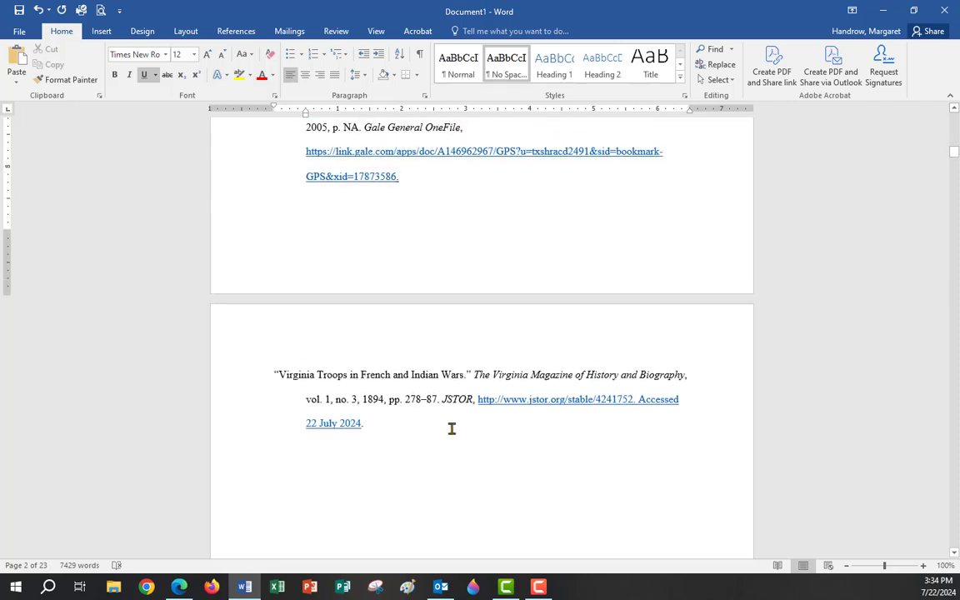
left_click_drag(638, 401, 702, 420)
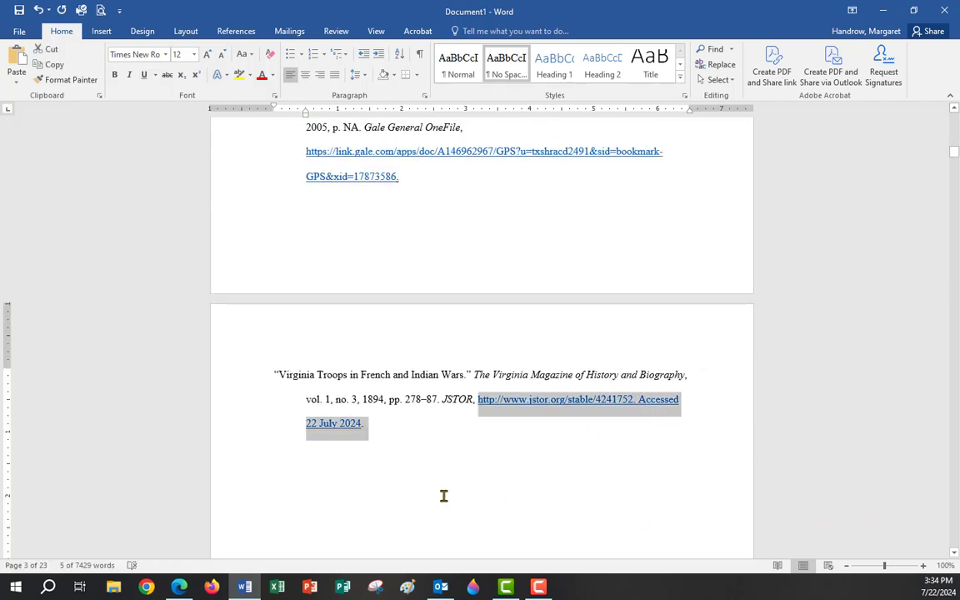
key("Delete")
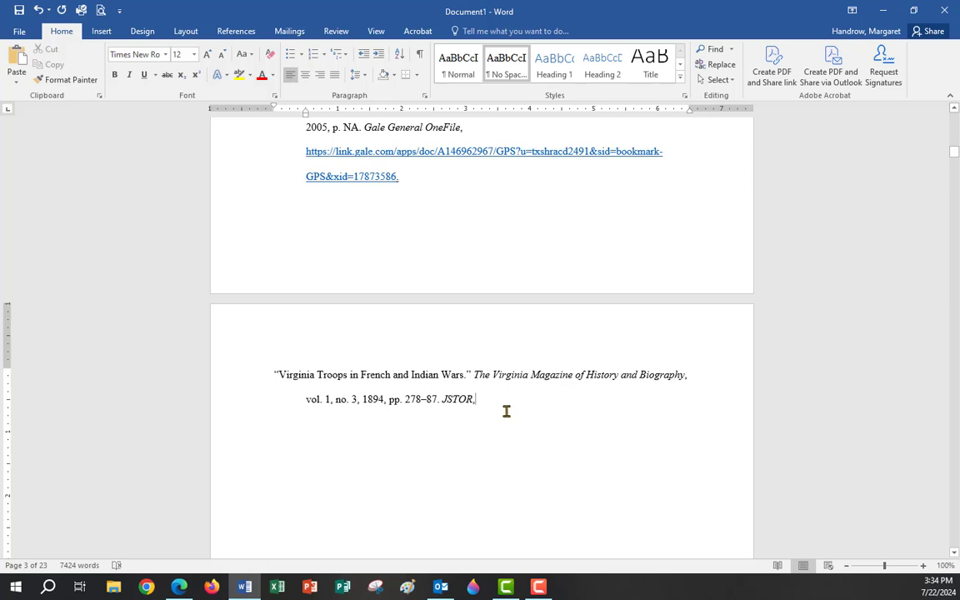
key("BackSpace")
left_click(38, 10)
type("http://www.jstor.org/stable/4241752")
Review the edited citations throughout the Works Cited list, from the last entry back to the heading.
scroll(277, 371, "down", 2)
scroll(281, 367, "up", 6)
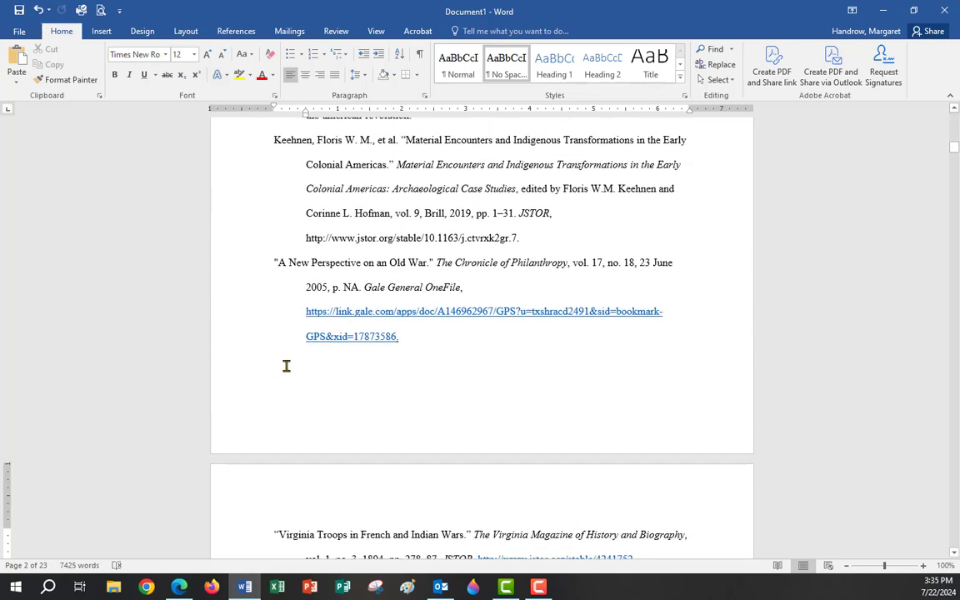
scroll(286, 365, "up", 3)
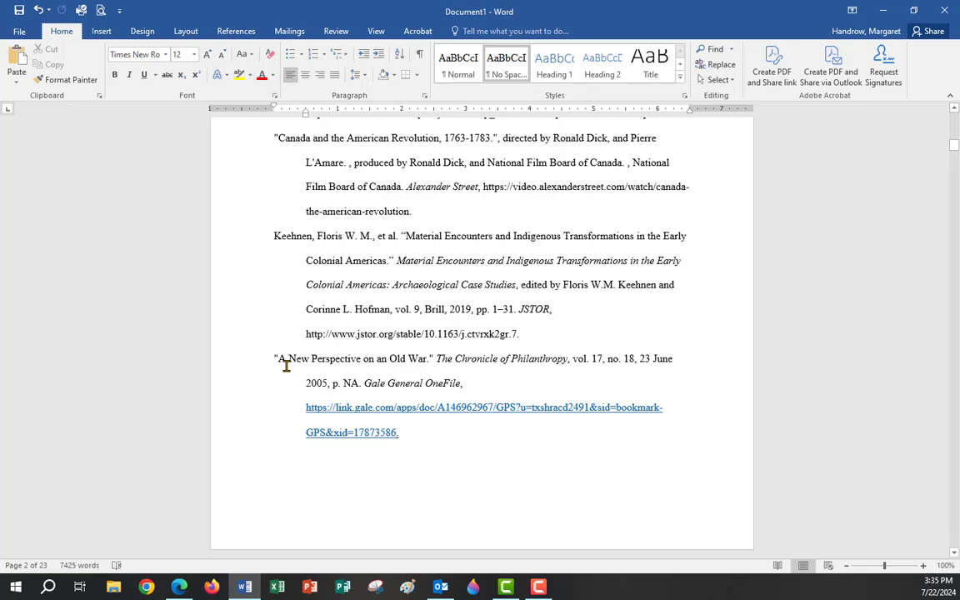
scroll(285, 365, "up", 12)
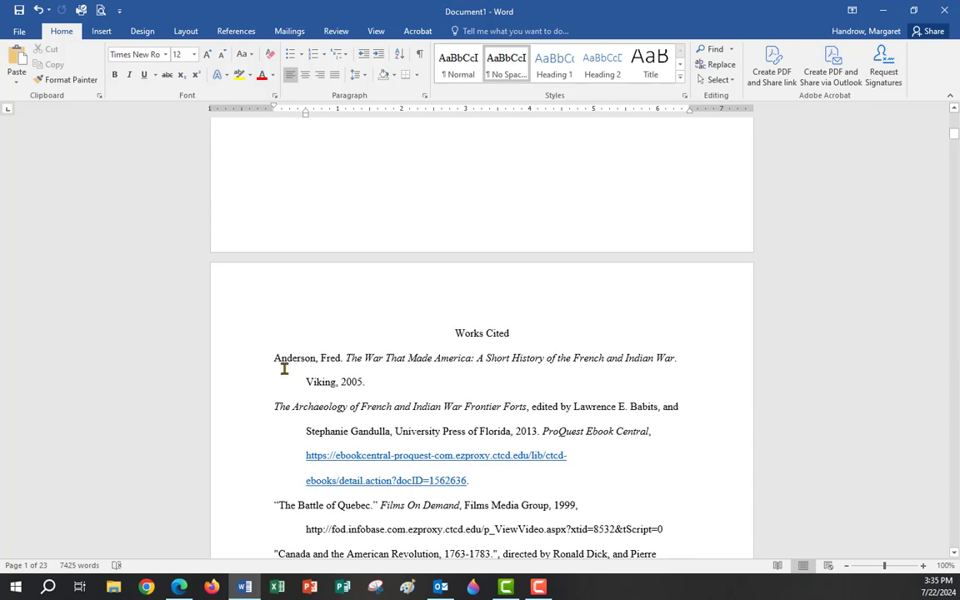
scroll(394, 399, "down", 6)
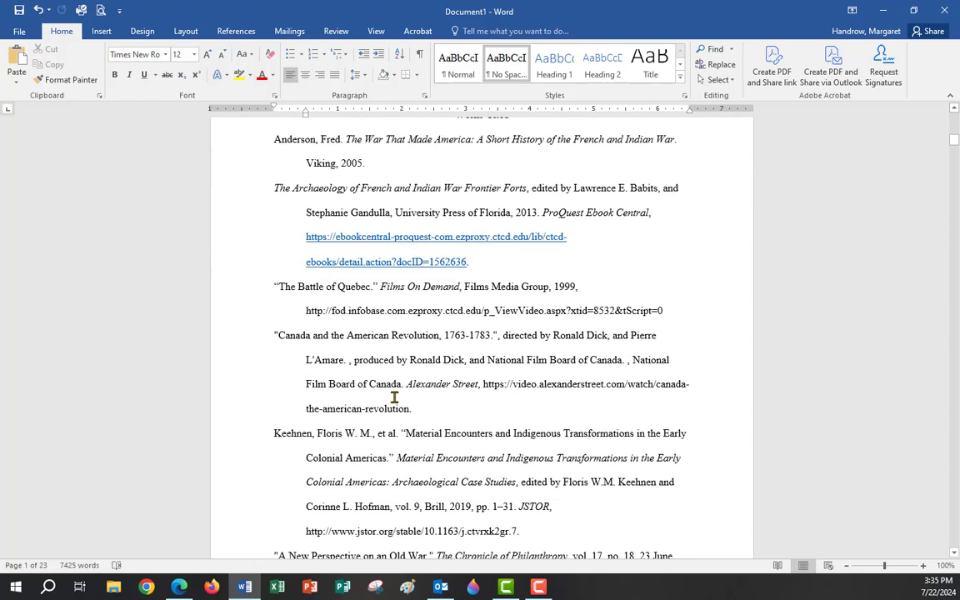
left_click(364, 330)
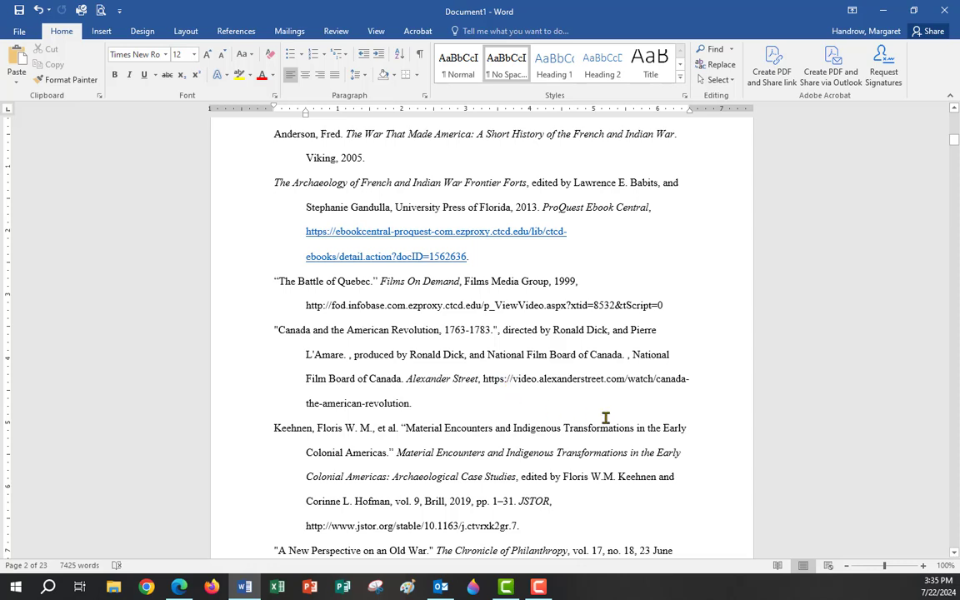
Copy the URL from the "Canada and the American Revolution" citation, open it in a new Edge tab and accept all cookies.
left_click_drag(483, 378, 692, 403)
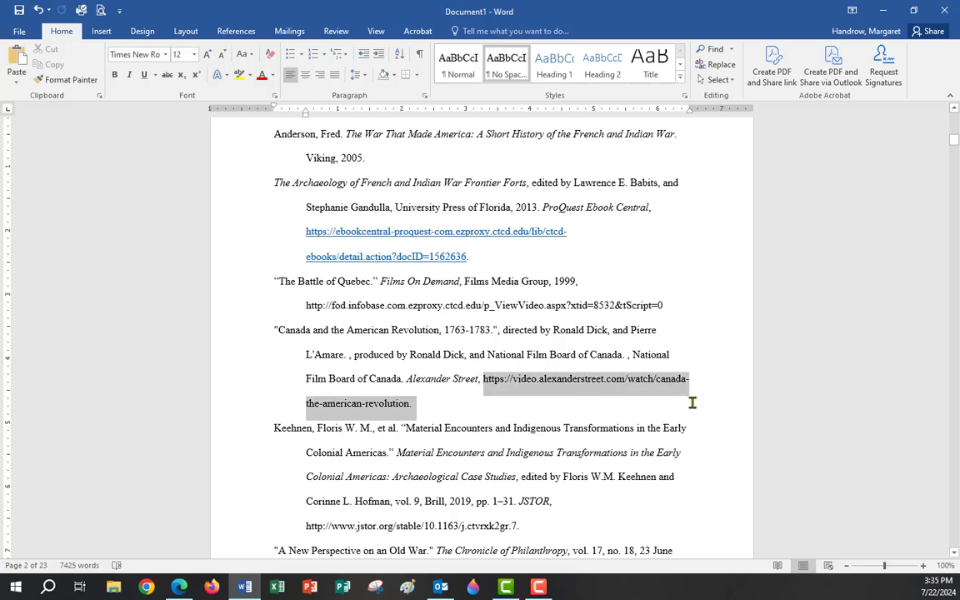
right_click(506, 385)
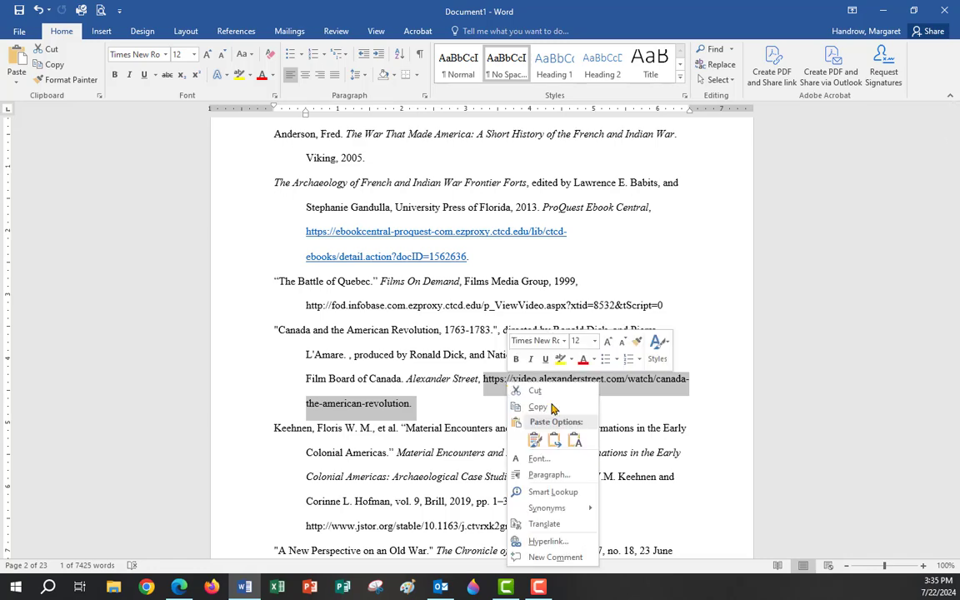
left_click(544, 403)
left_click(179, 587)
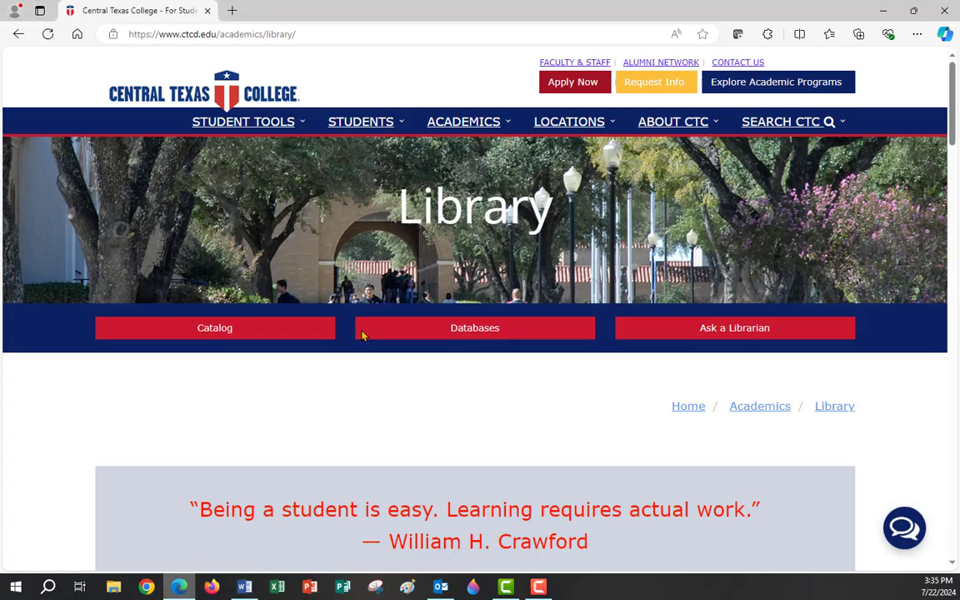
left_click(232, 10)
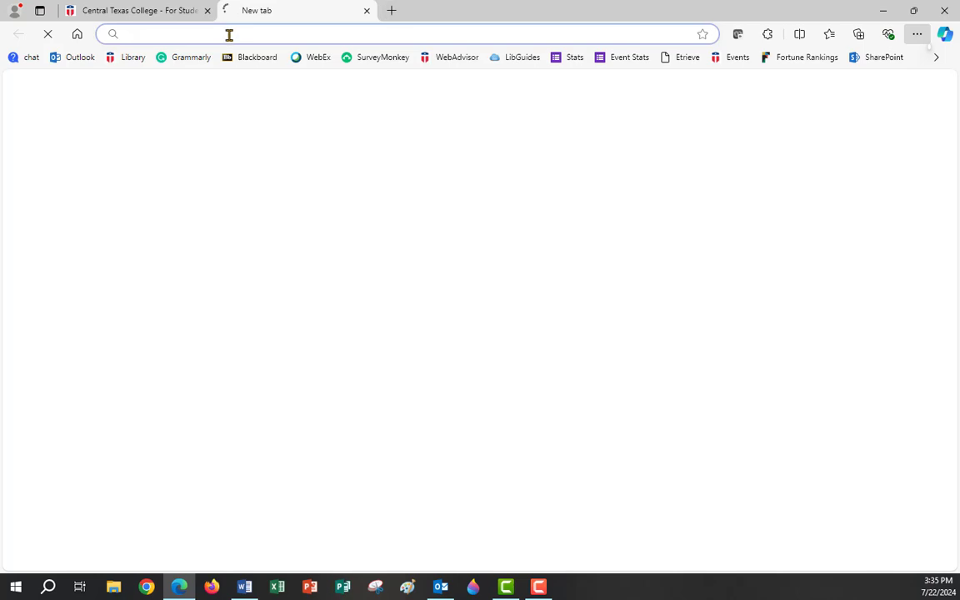
left_click(230, 34)
right_click(232, 37)
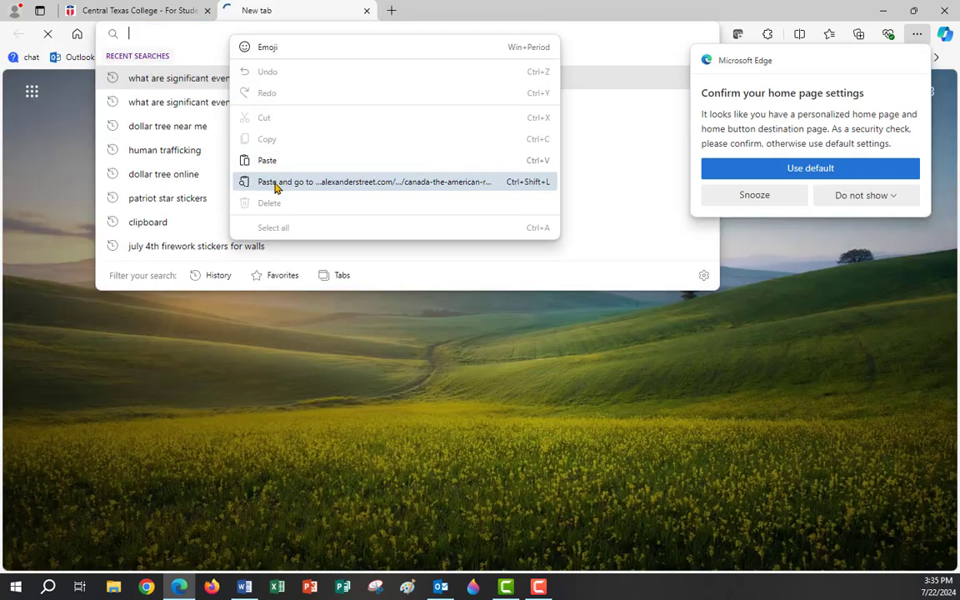
left_click(274, 182)
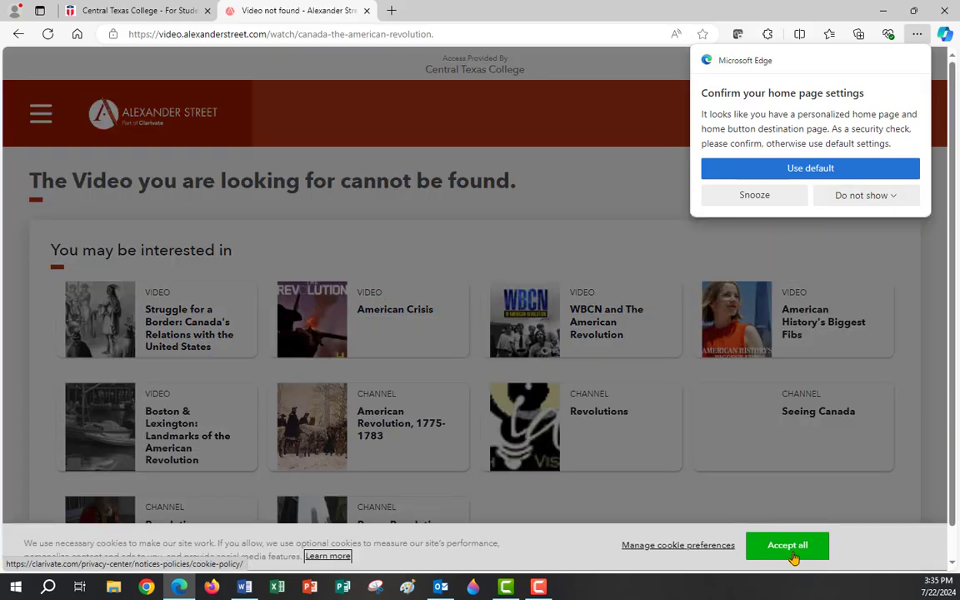
left_click(796, 554)
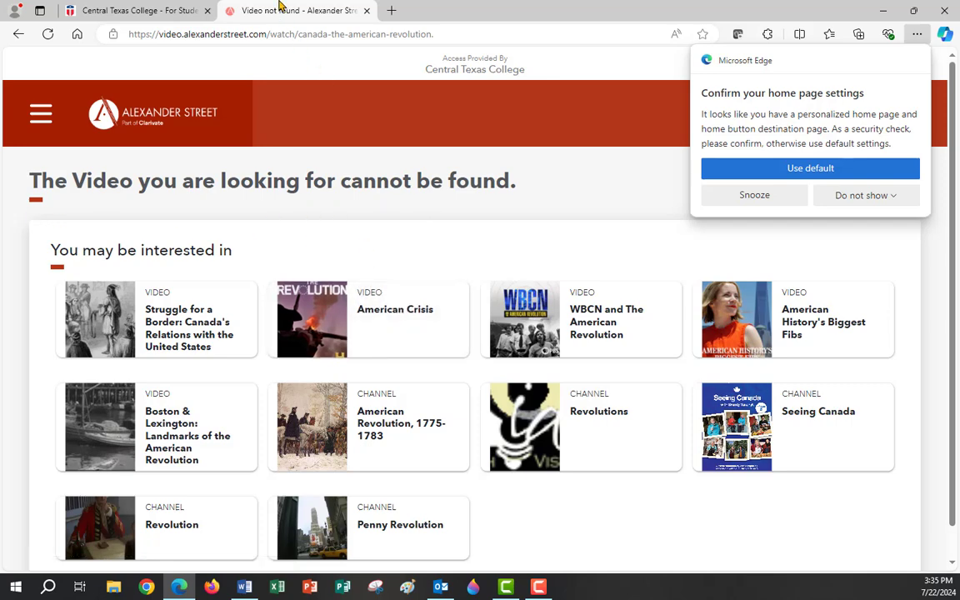
Switch to Word, copy the quoted title "Canada and the American Revolution, 1763-1783." from its citation, and return to Edge.
left_click(244, 587)
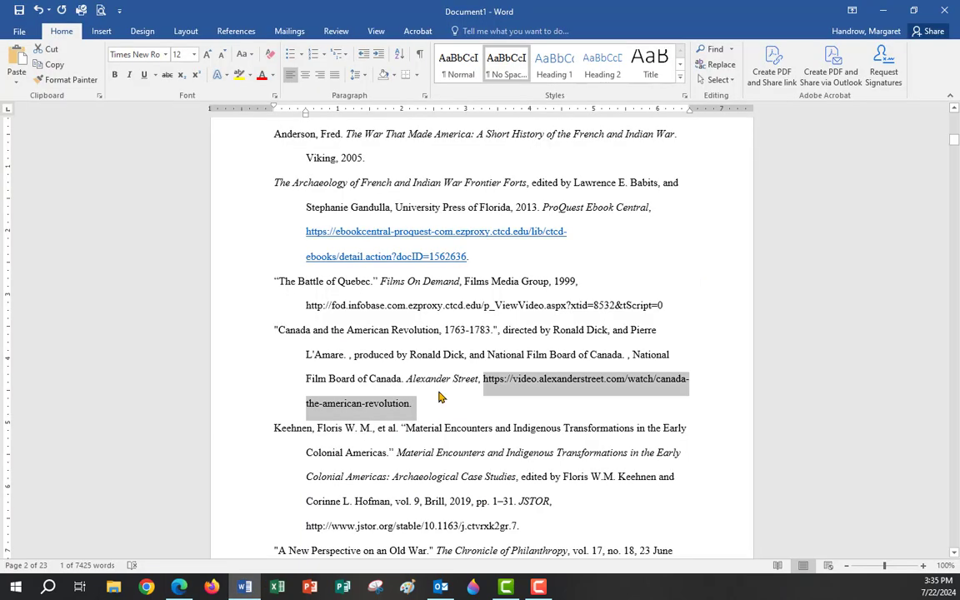
left_click_drag(268, 326, 495, 332)
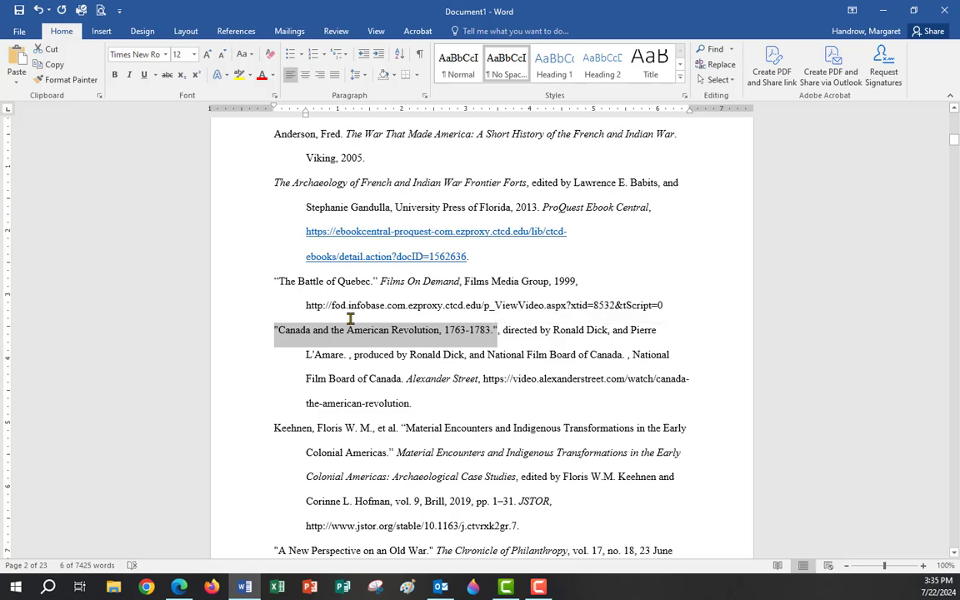
right_click(351, 332)
left_click(383, 293)
left_click(183, 589)
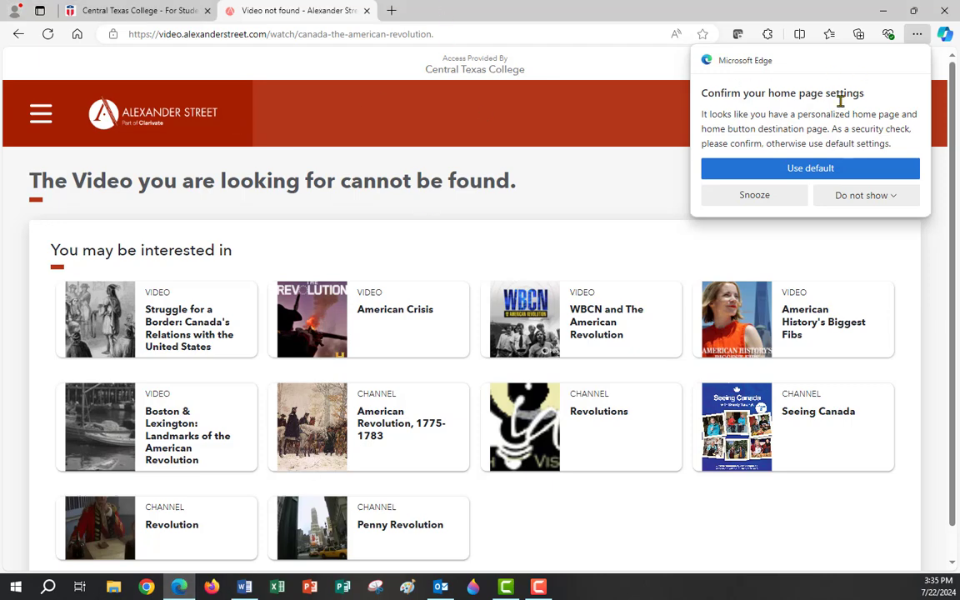
Dismiss the home page settings recommendation covering the Alexander Street page.
left_click(864, 197)
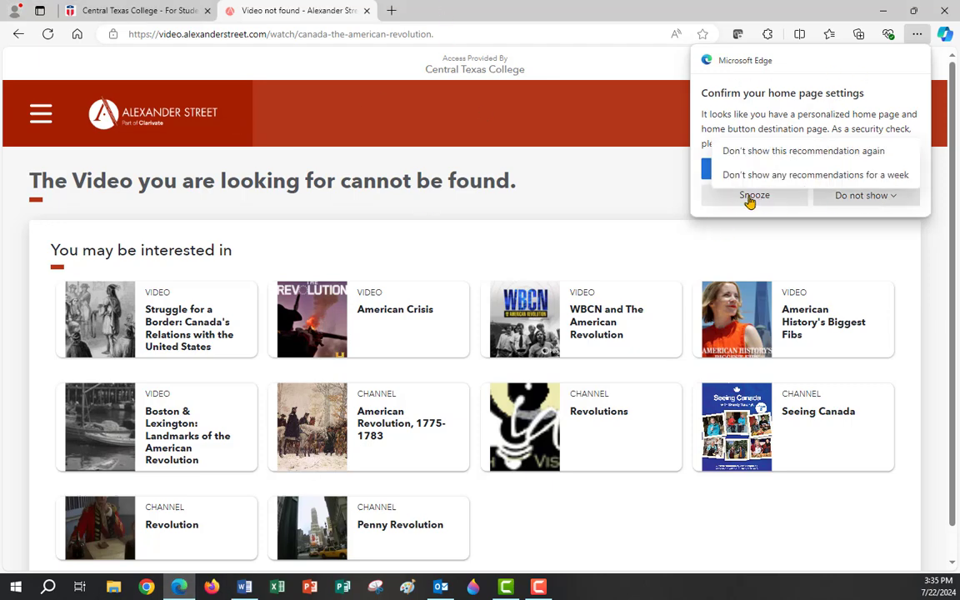
left_click(846, 201)
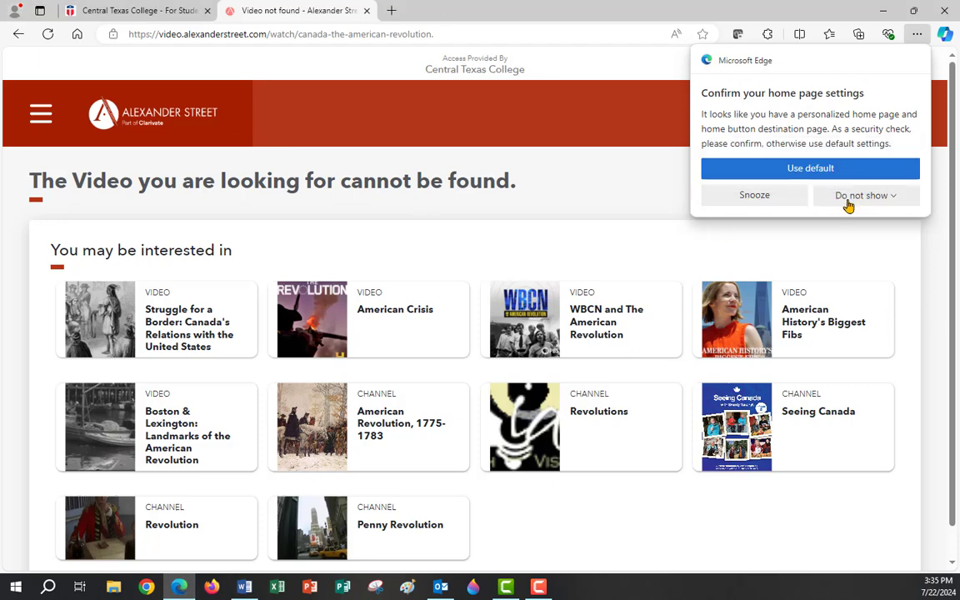
left_click(789, 175)
Search all Alexander Street videos for the copied title and open the matching National Film Board of Canada video page.
left_click(822, 111)
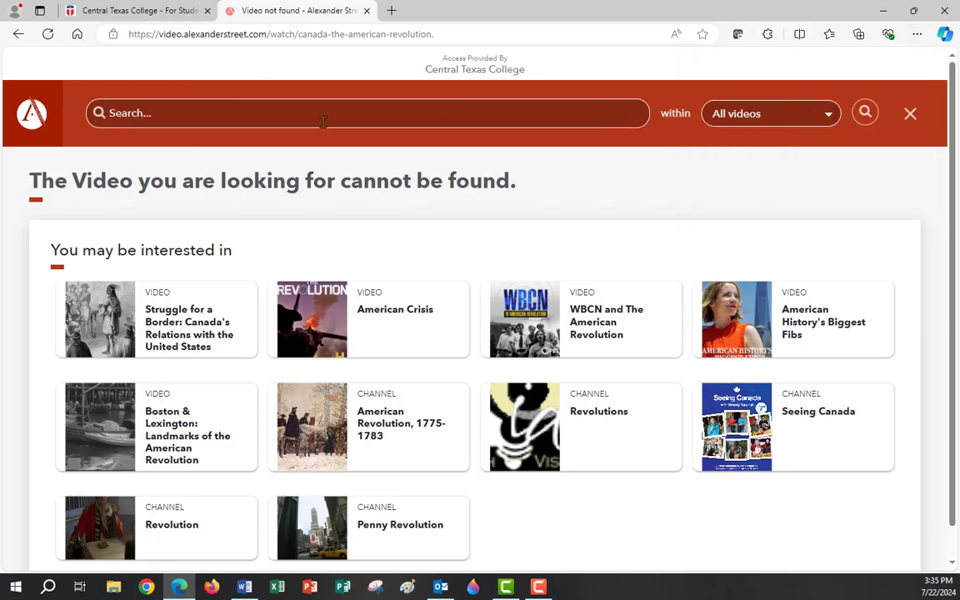
right_click(153, 108)
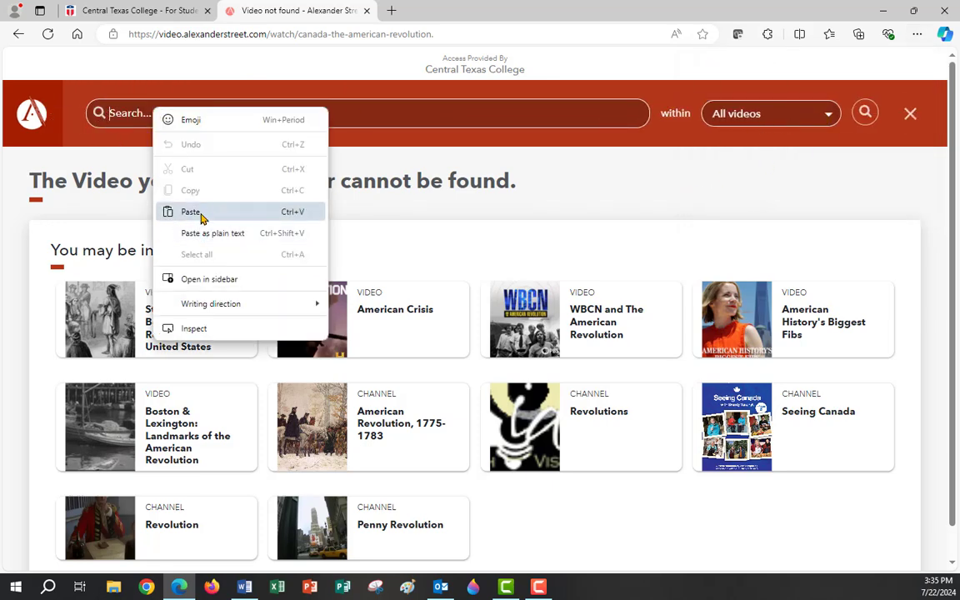
left_click(200, 214)
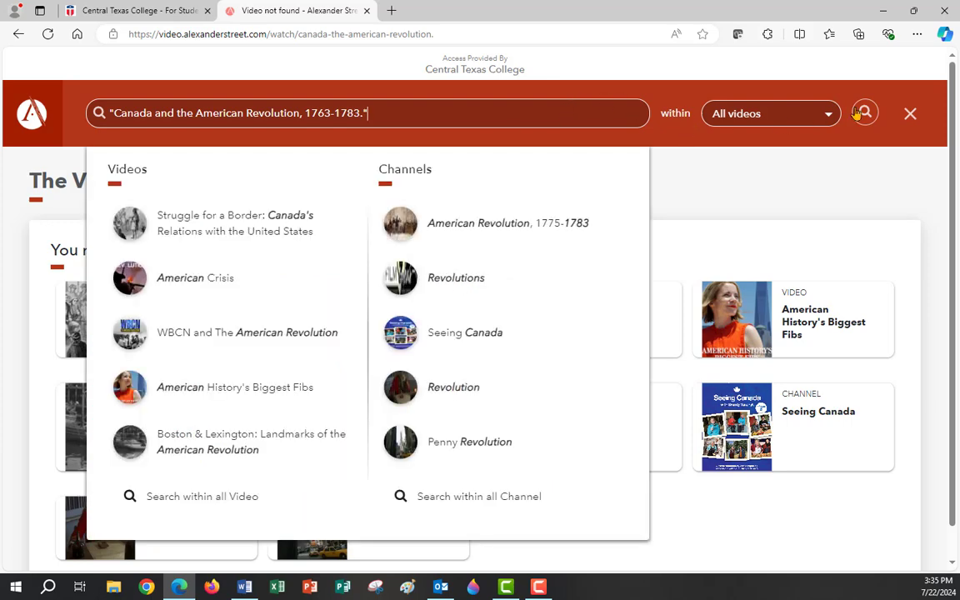
left_click(860, 113)
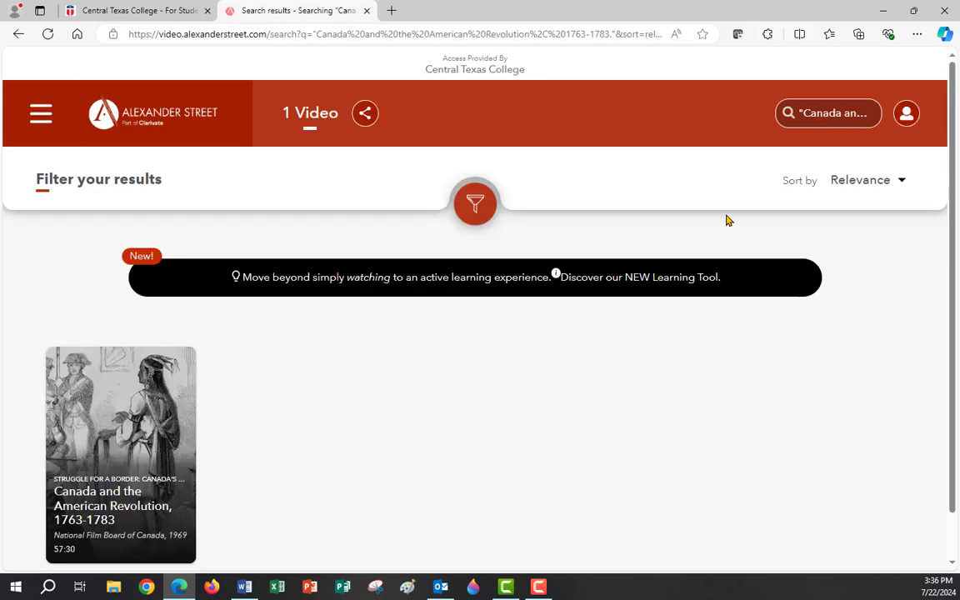
left_click(153, 495)
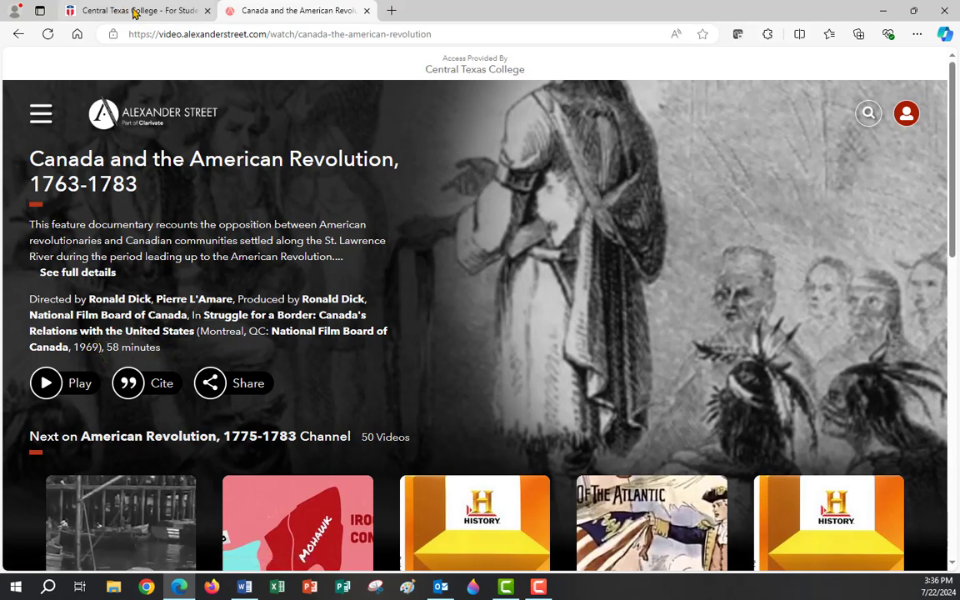
Switch to Word and insert the year "1969," between Alexander Street and the URL in the "Canada and the American Revolution" citation.
left_click(244, 586)
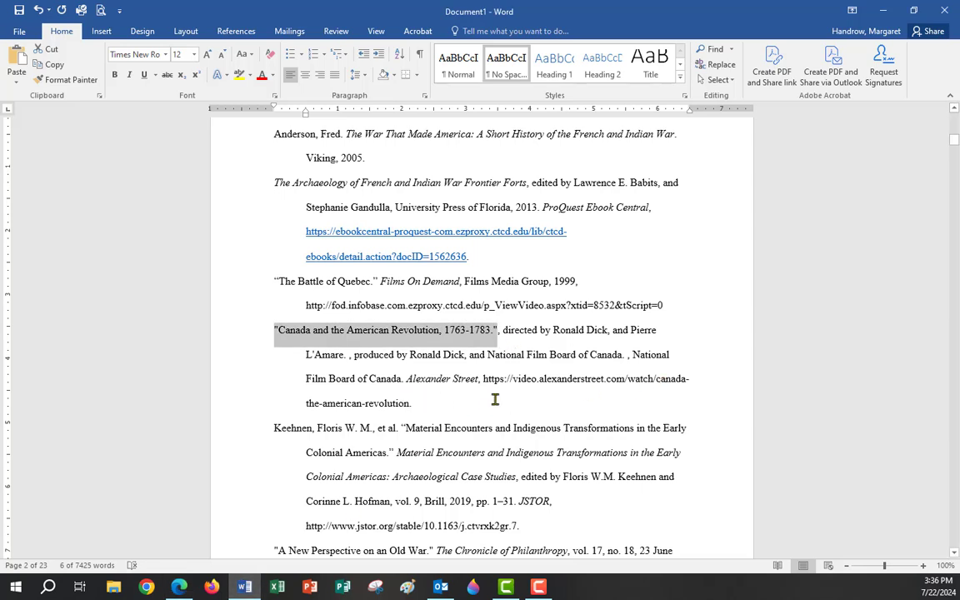
left_click(480, 377)
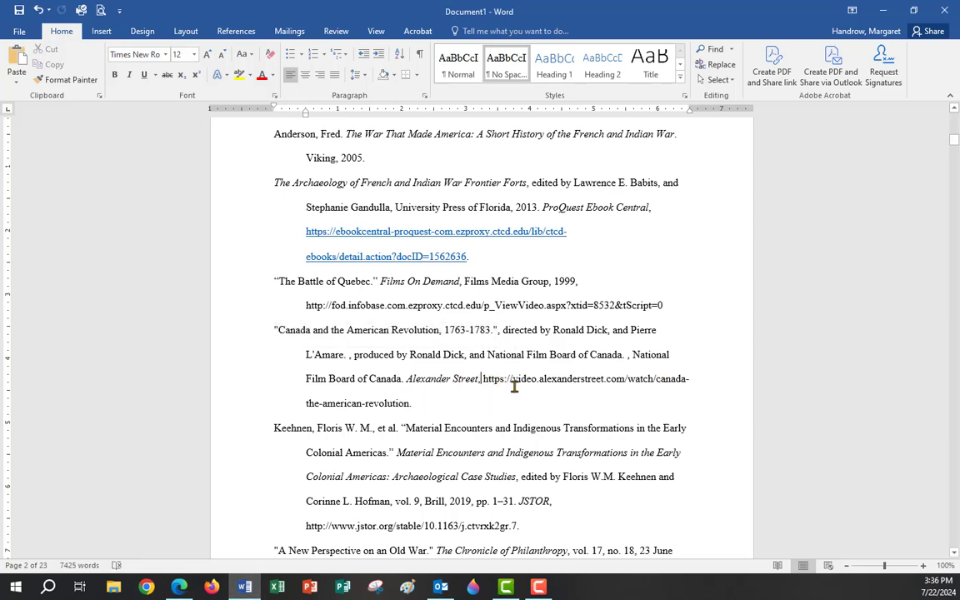
type("1969,")
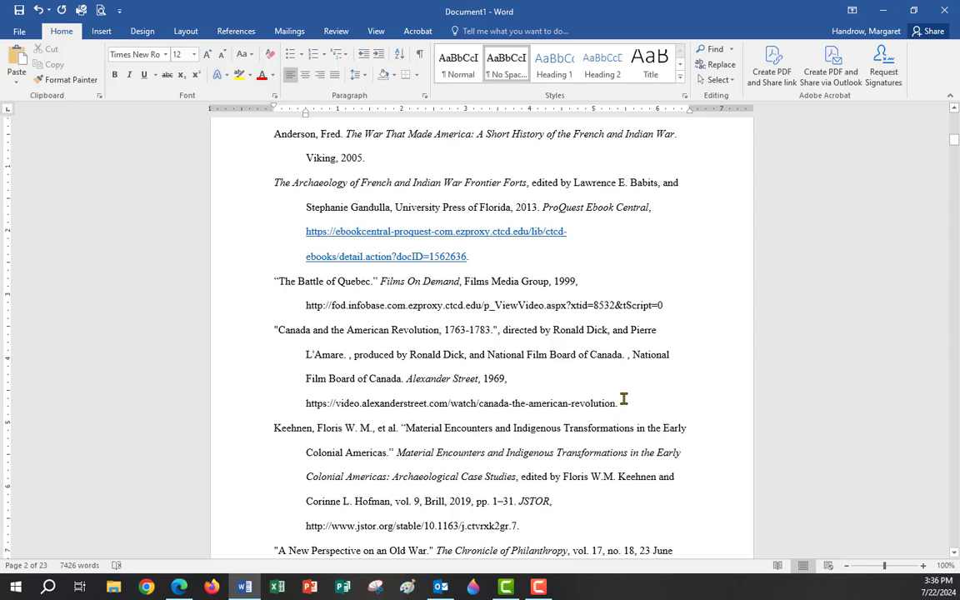
Add a Blank header to the document and insert a Plain Number 3 page number at the top of the page.
scroll(313, 425, "up", 5)
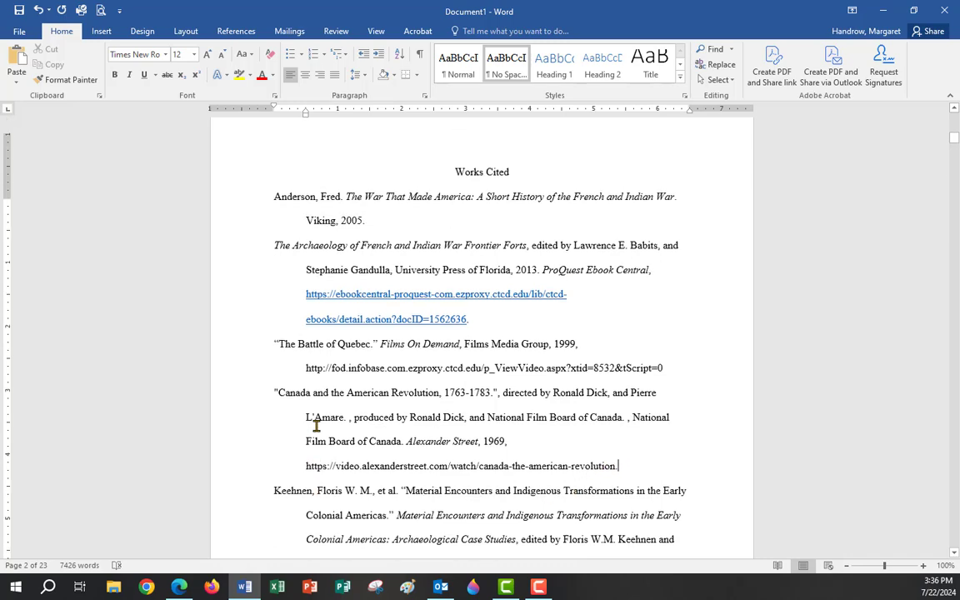
scroll(321, 423, "up", 15)
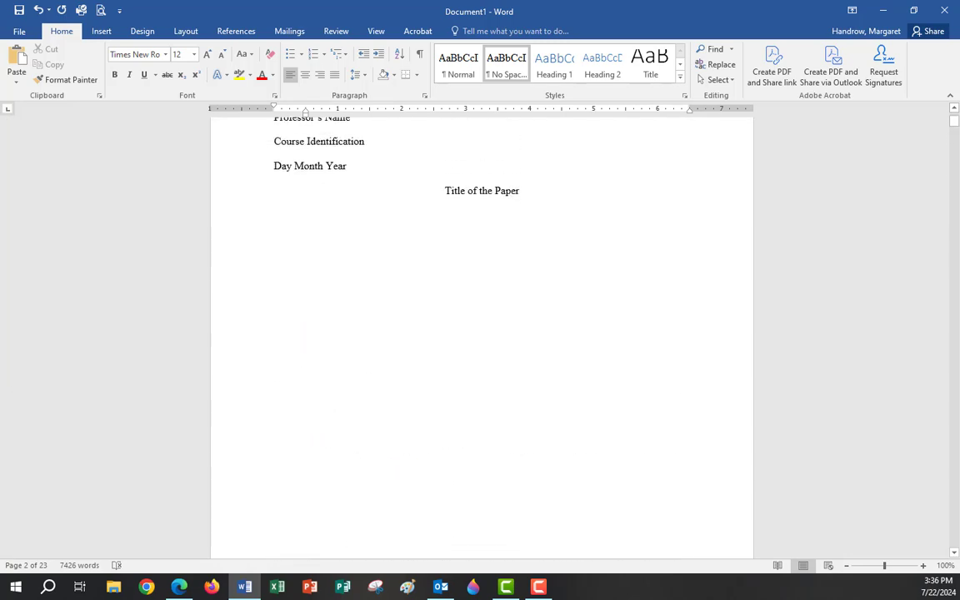
scroll(466, 250, "up", 1)
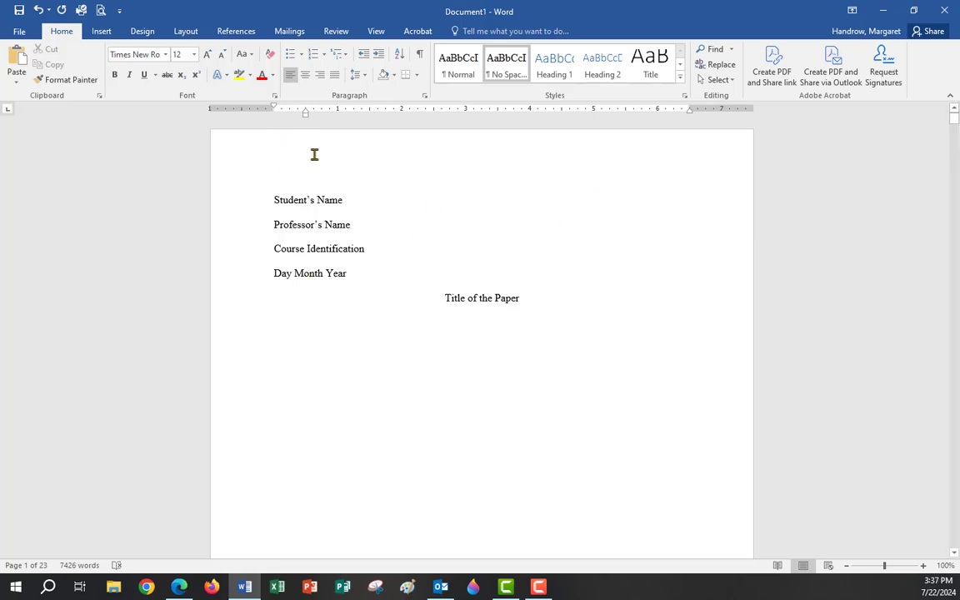
left_click(101, 32)
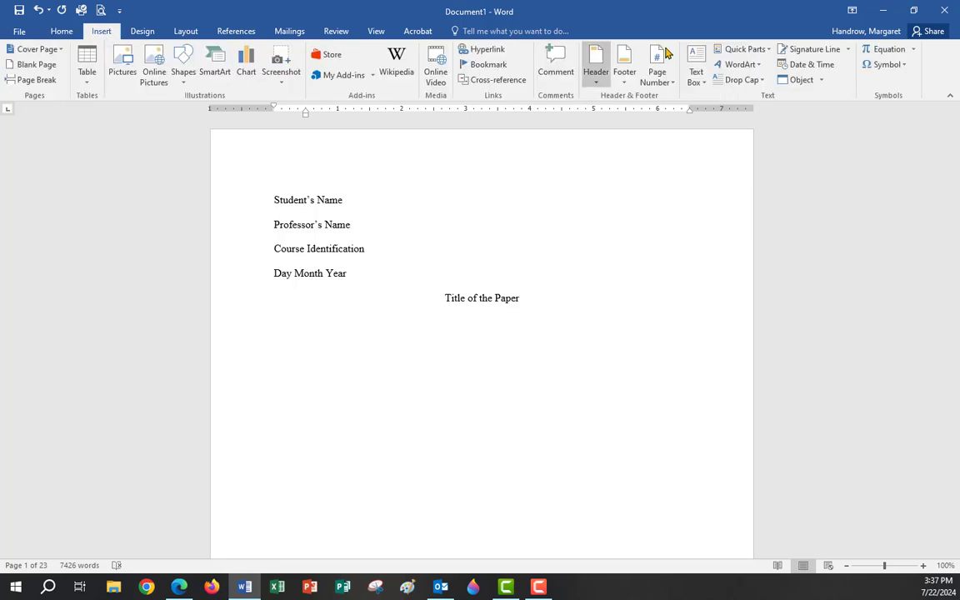
left_click(593, 60)
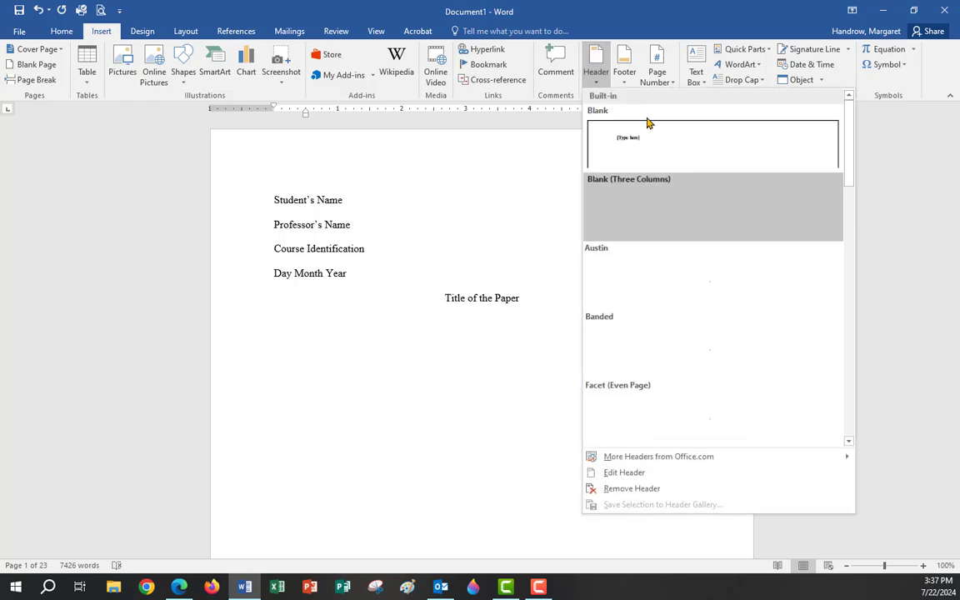
left_click(642, 147)
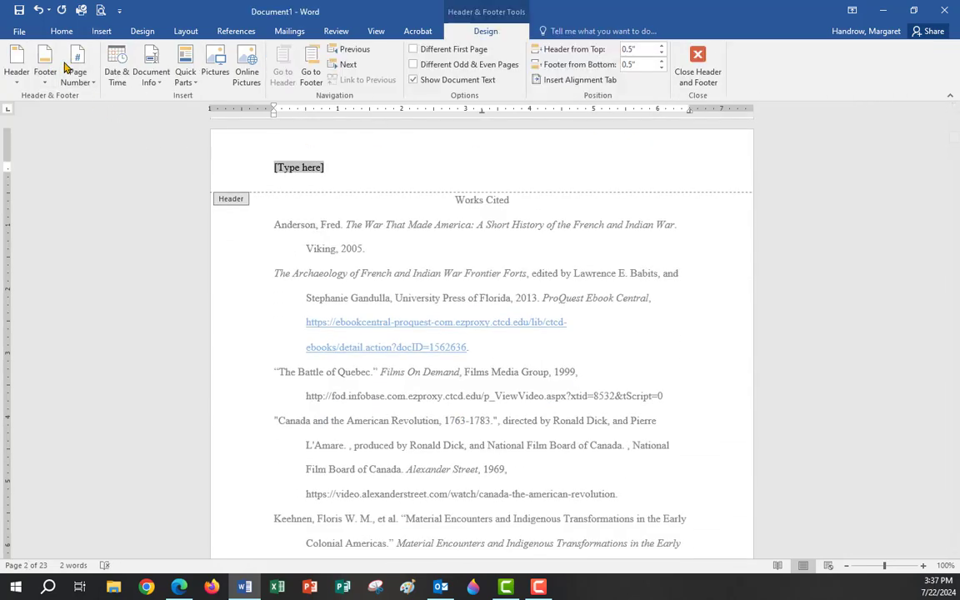
left_click(79, 63)
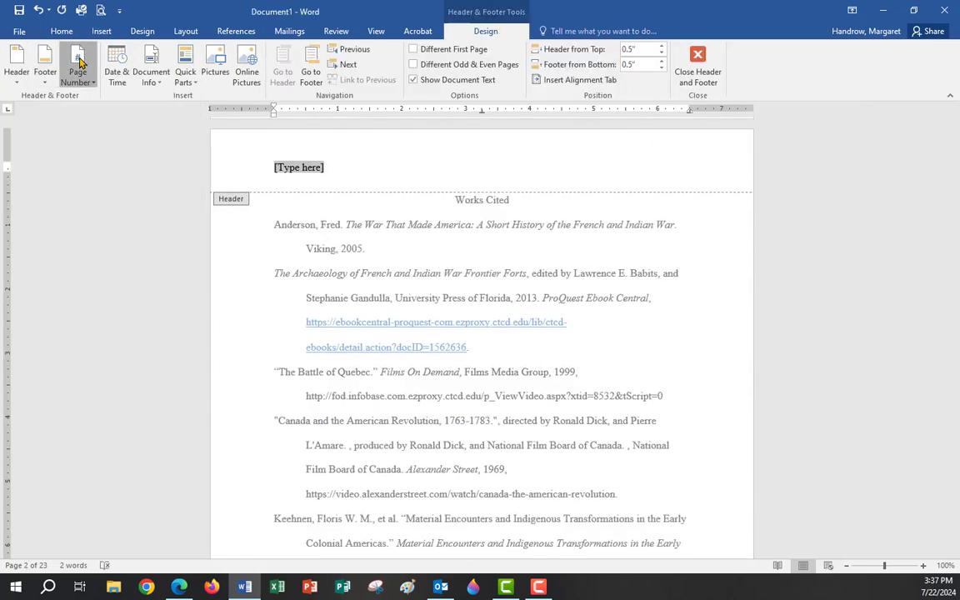
mouse_move(83, 96)
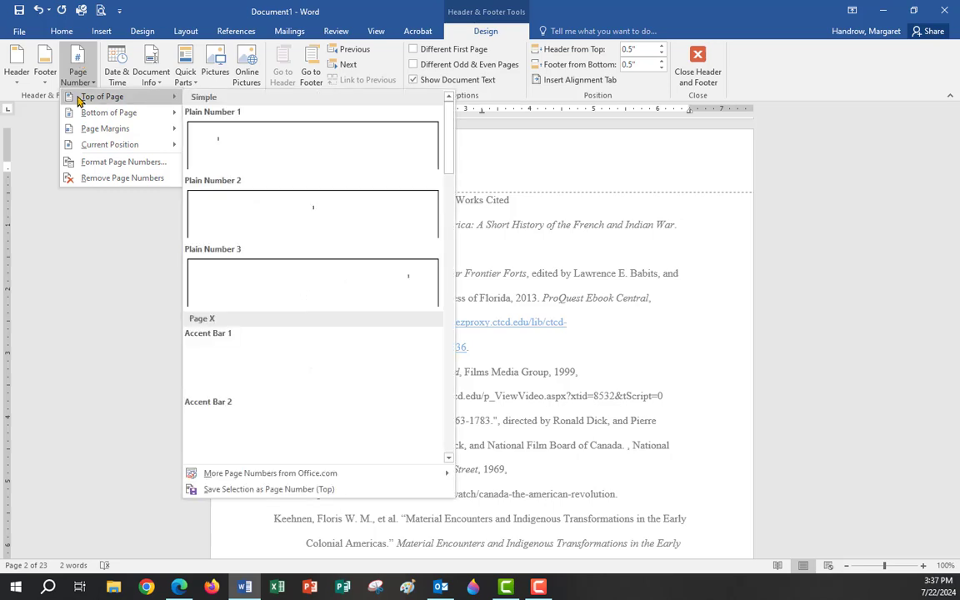
left_click(306, 285)
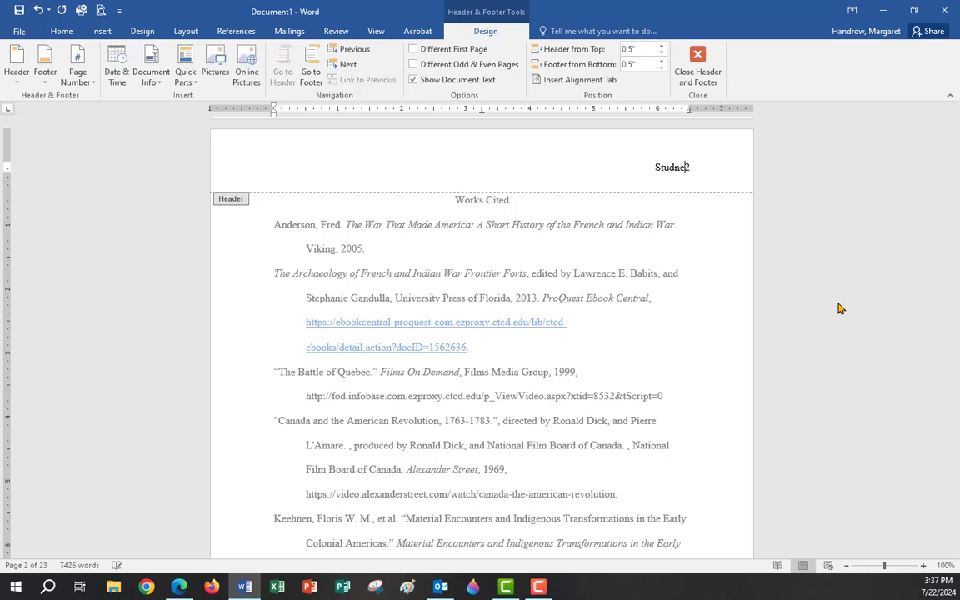
Complete the header text as "Student's Last Name" before the page number, separated by a space, and close the header.
key("BackSpace")
key("BackSpace")
type("ent's Last Name")
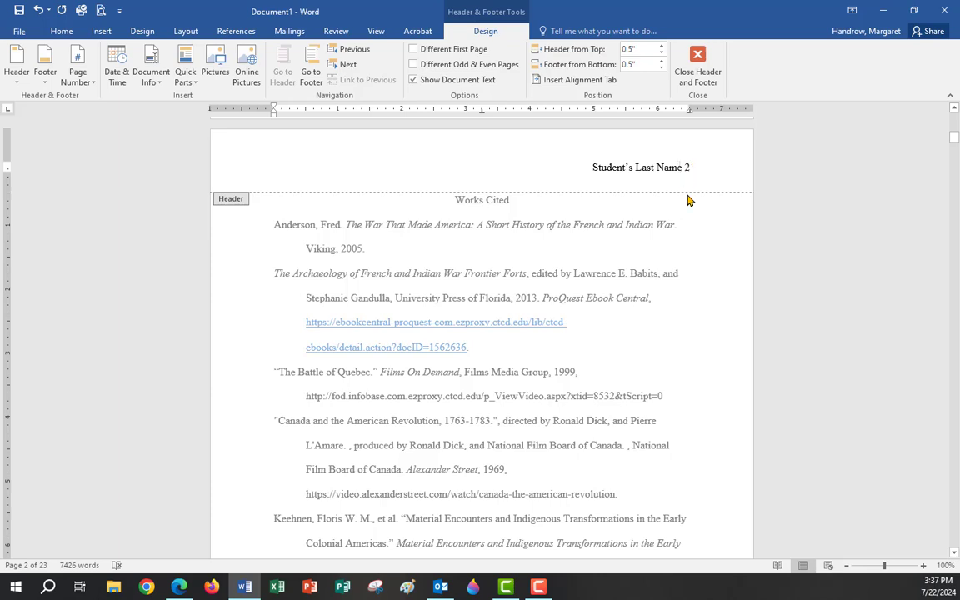
left_click(707, 67)
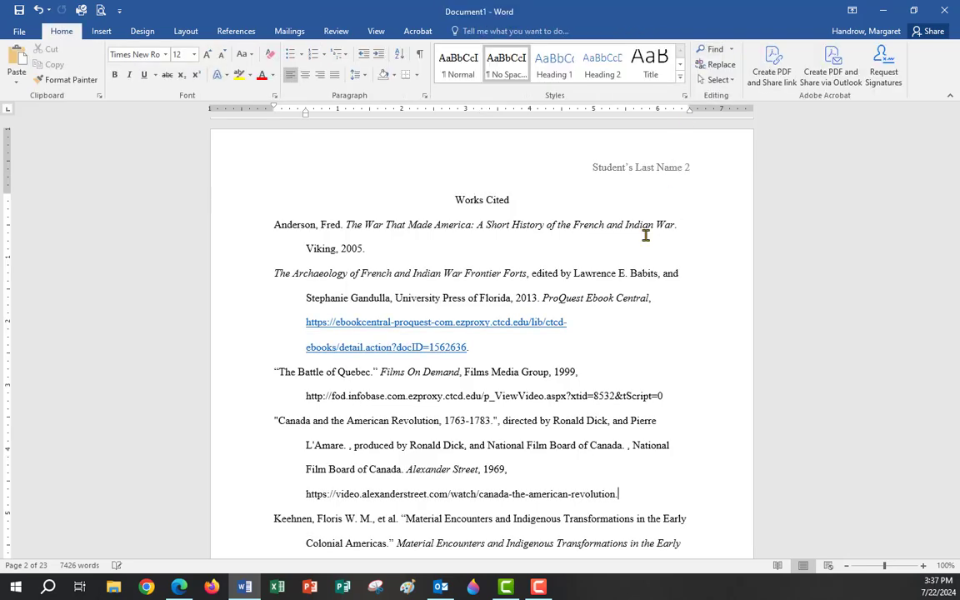
Check the running header on the first page and place the insertion point at the paper title and the line below.
scroll(330, 297, "up", 2)
scroll(330, 296, "up", 12)
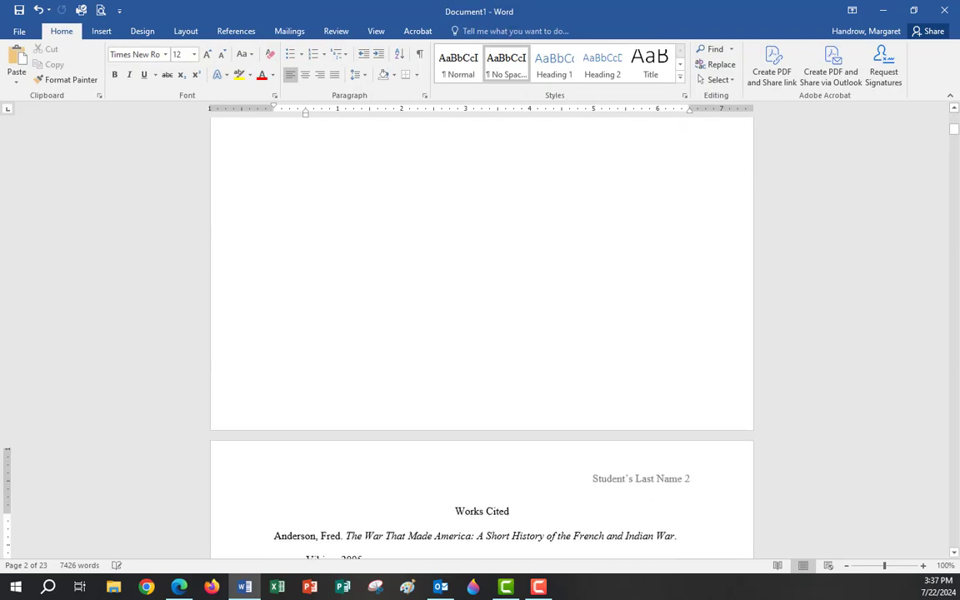
left_click(290, 304)
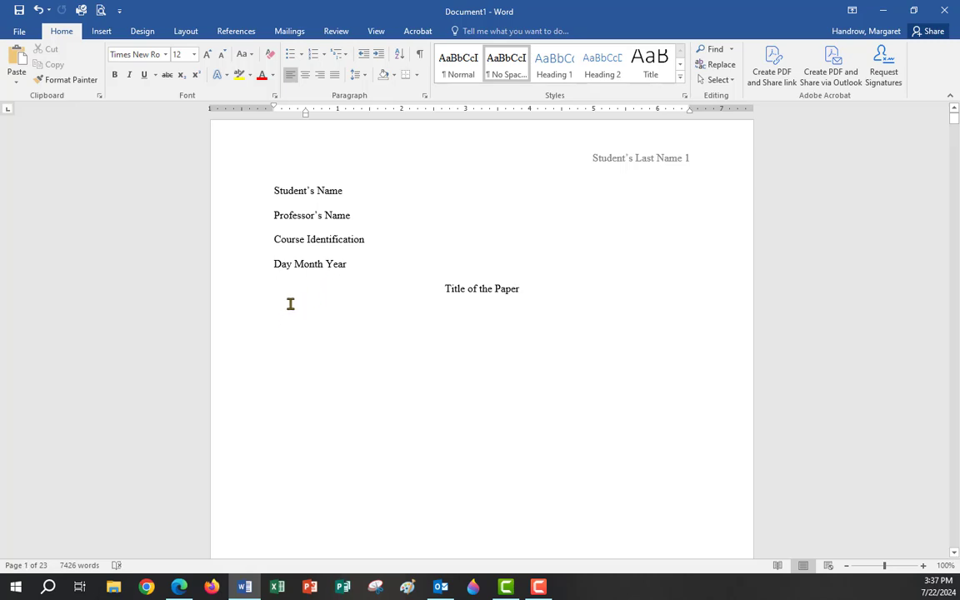
key("Up")
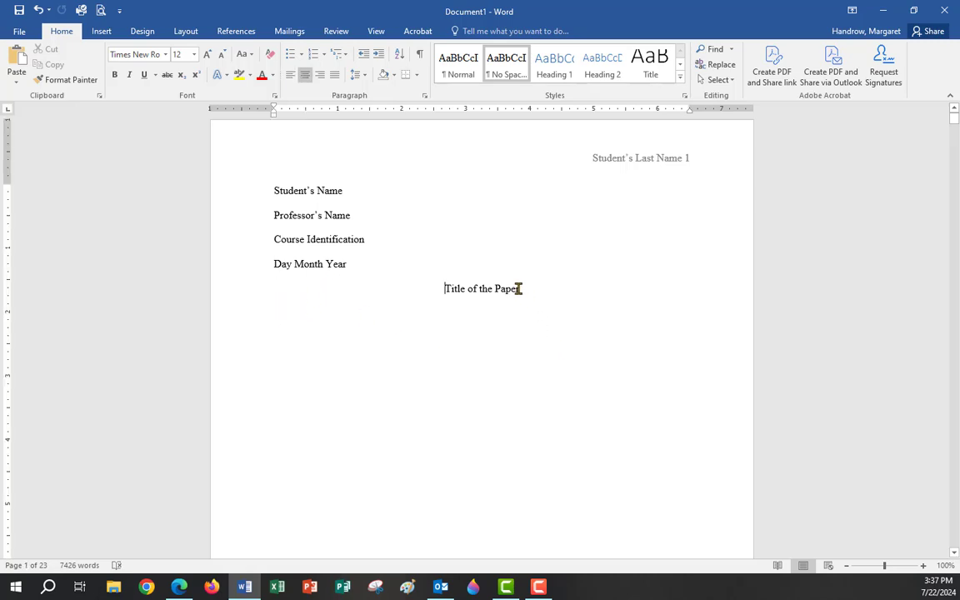
key("Down")
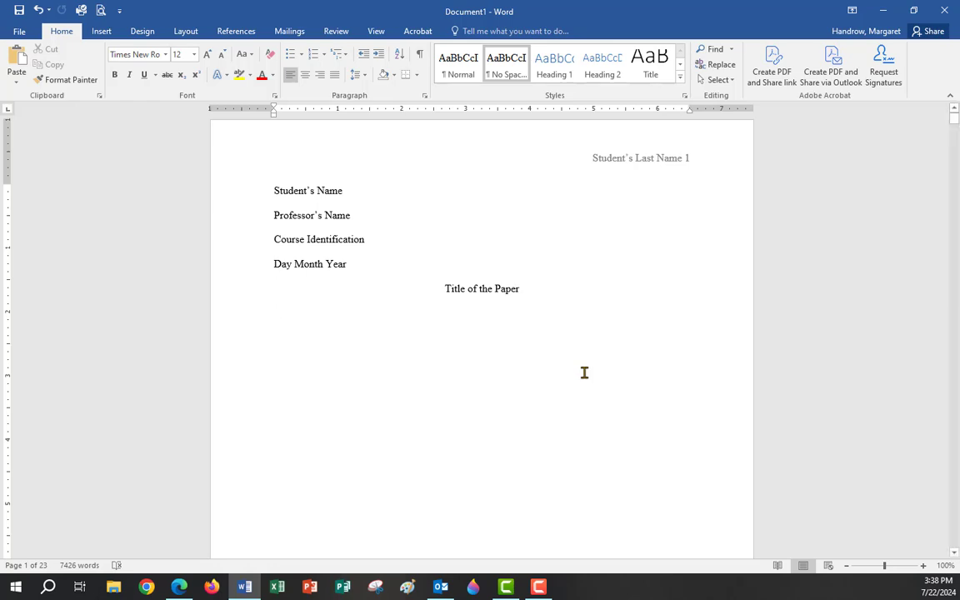
Set a first-line special indent of 0.5" for the empty paragraph below the paper title.
right_click(280, 310)
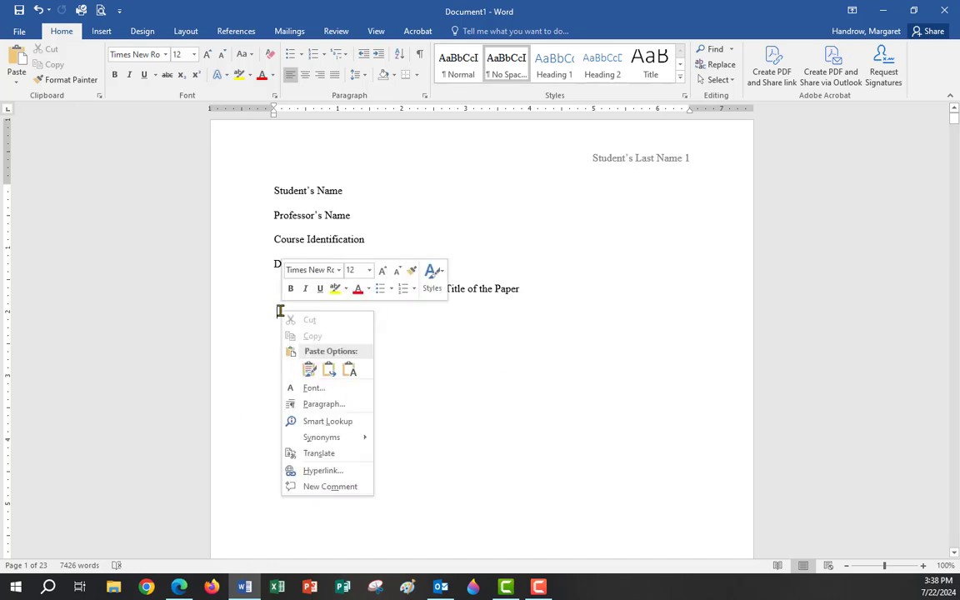
left_click(316, 405)
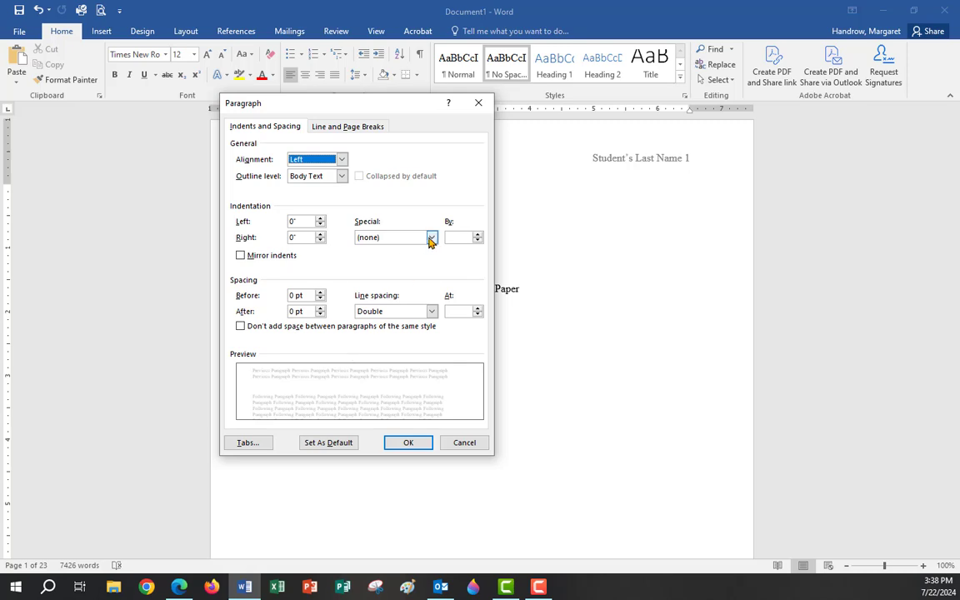
left_click(430, 237)
left_click(384, 260)
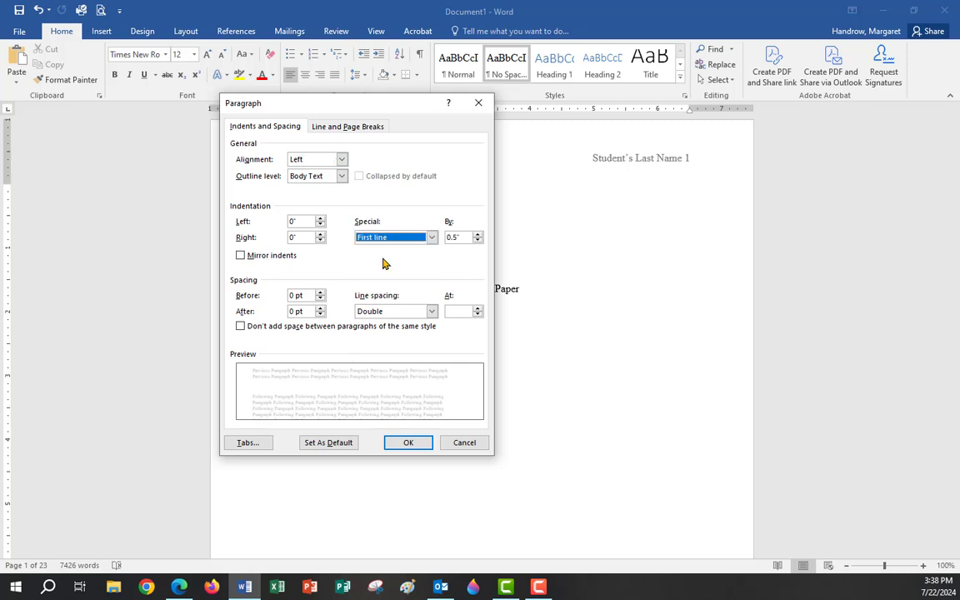
left_click(407, 447)
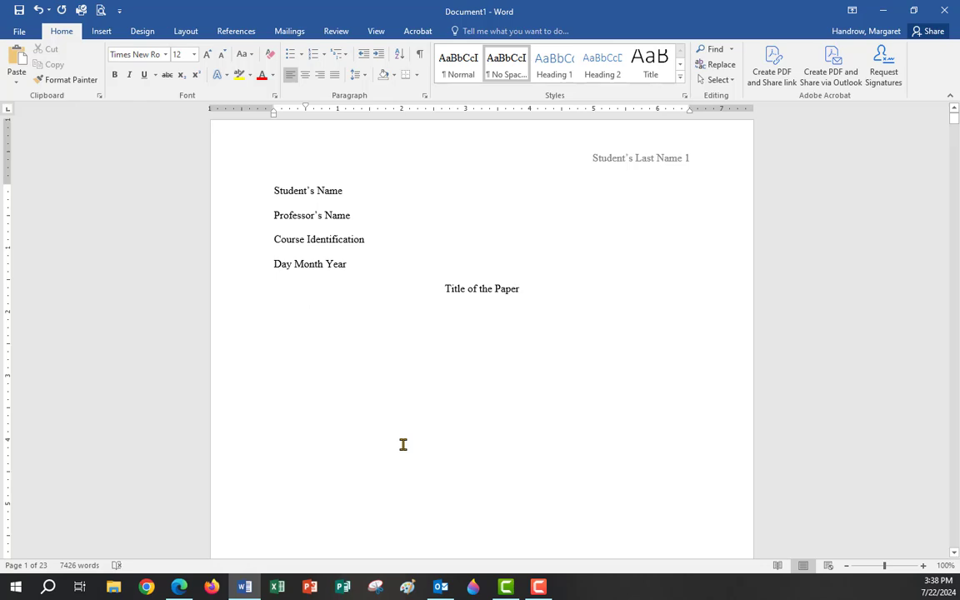
Write a first body paragraph of about three lines of random placeholder text, starting with "Ksdrjfgaiojg eakgt oigtj".
type("ksdrjfgaiojg eakgt oigtj se[ijt")
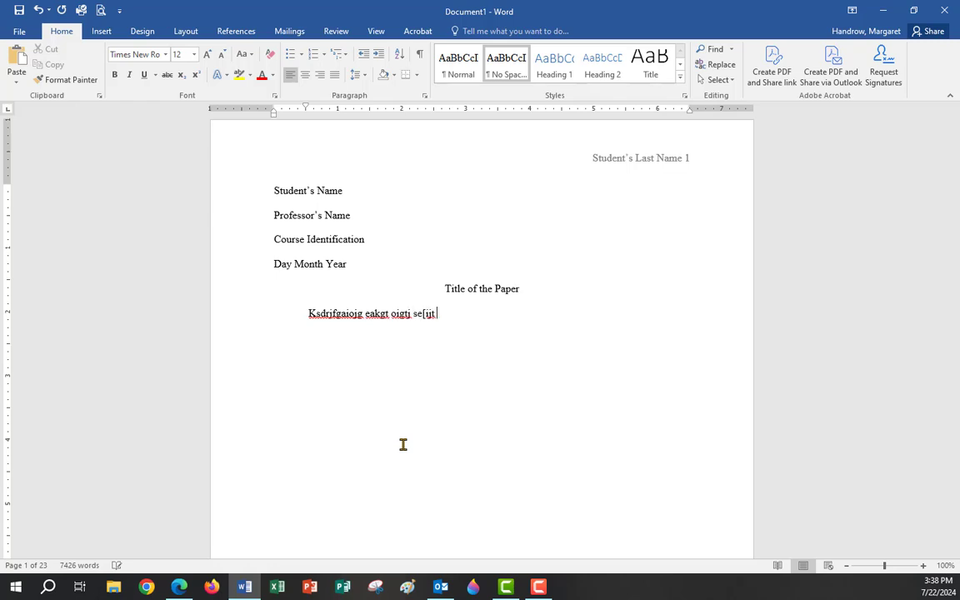
type(" poght spijtogipjgte igyjspojg sdig[oj iogj")
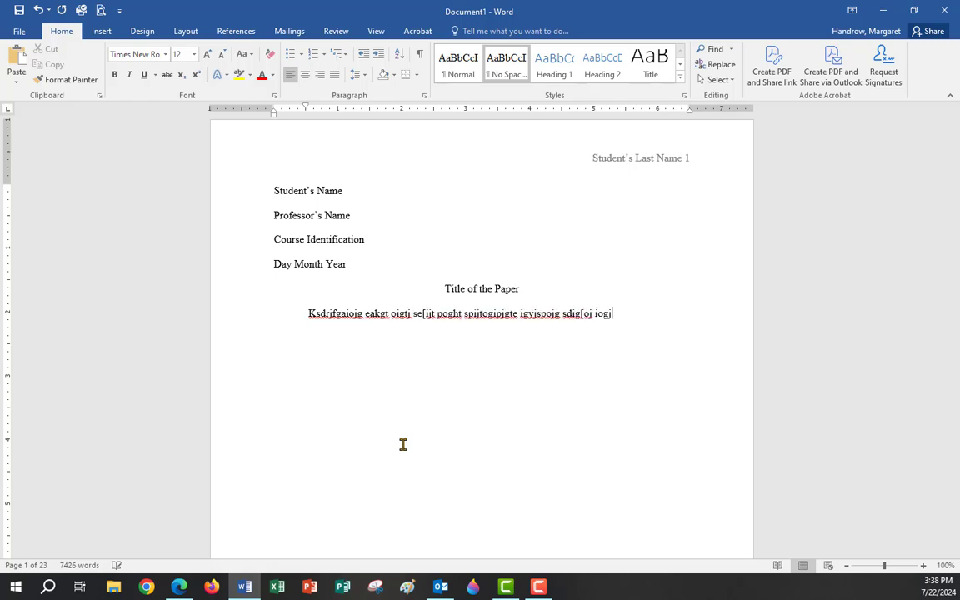
type(" soigi sdoigj sipgjsd oghspojg sdojgsipig sdojg")
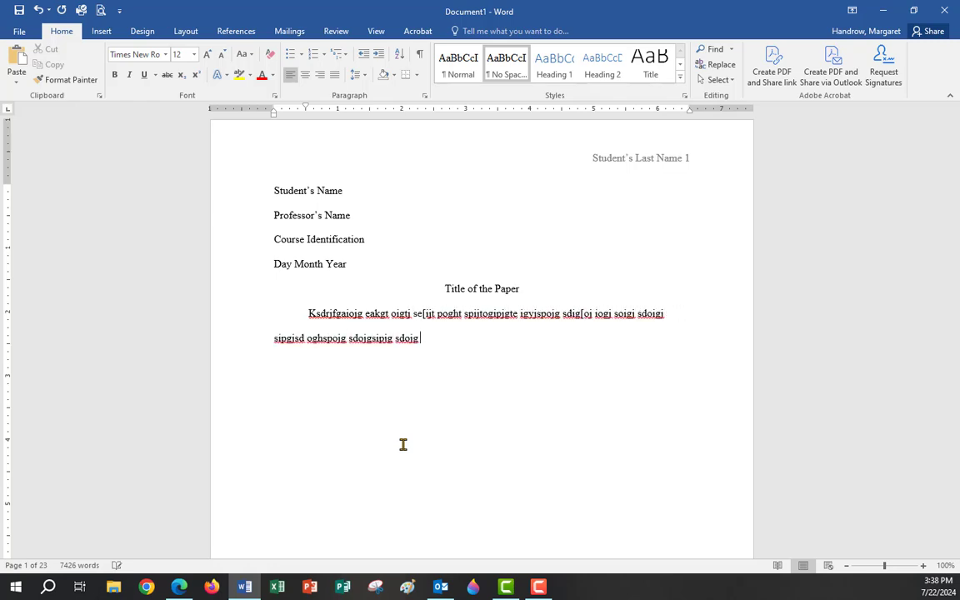
type(" sdoigj sd[igj sdoghsdpojg sfdig sdoijgsd [oig sdpijg")
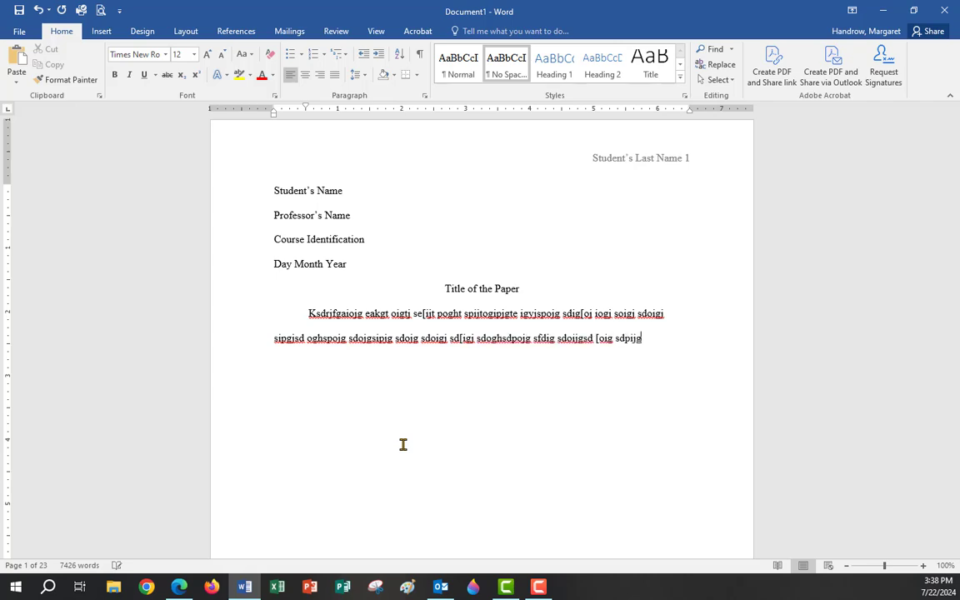
type("sdo[ig sdijghsoijg sdojg sdpojg sdijg sdpijg sdpoig ")
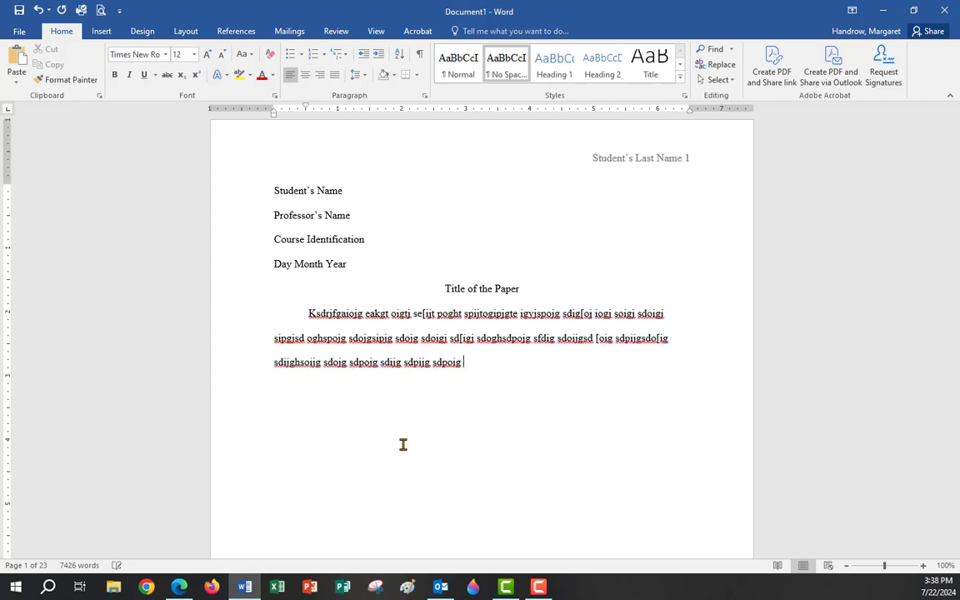
type("sdoghsdpo jgsdojgsdpijg sdpoigj sdpijg psdoijg sdijg")
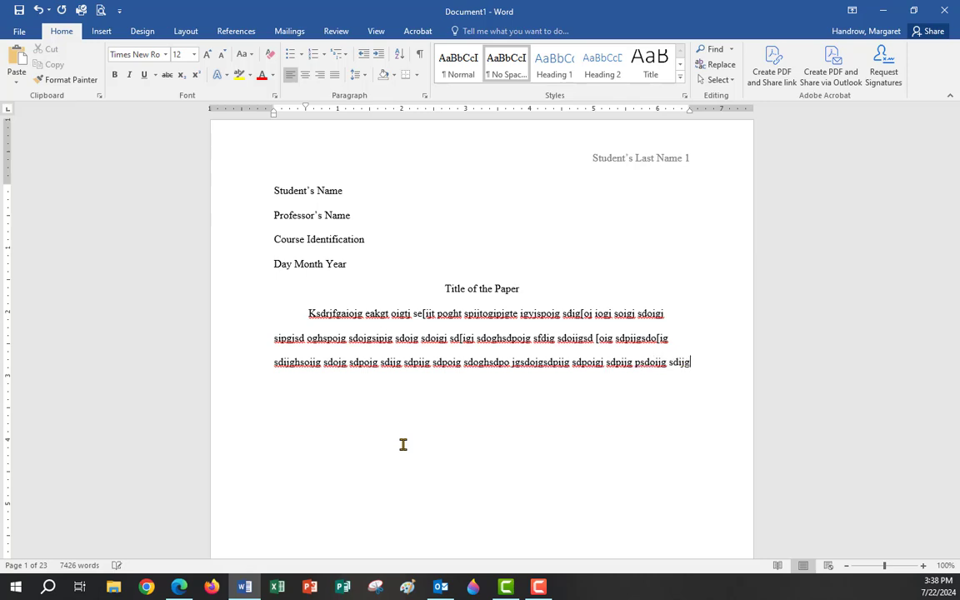
Add a second body paragraph of about two lines of random placeholder text, starting with "Sgdj;oijdrgio jdpgoij".
key("Return")
type("Sgdj;oijdrgio jdpgoij sd")
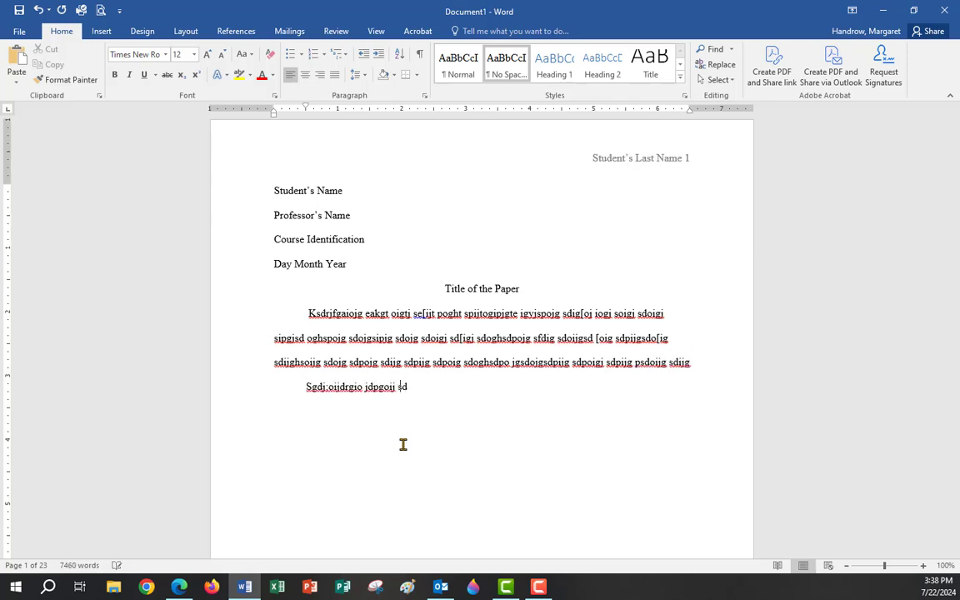
type("igosadpokjg sdoijgsdpojg sidgskldjg oisdog sdjhigo")
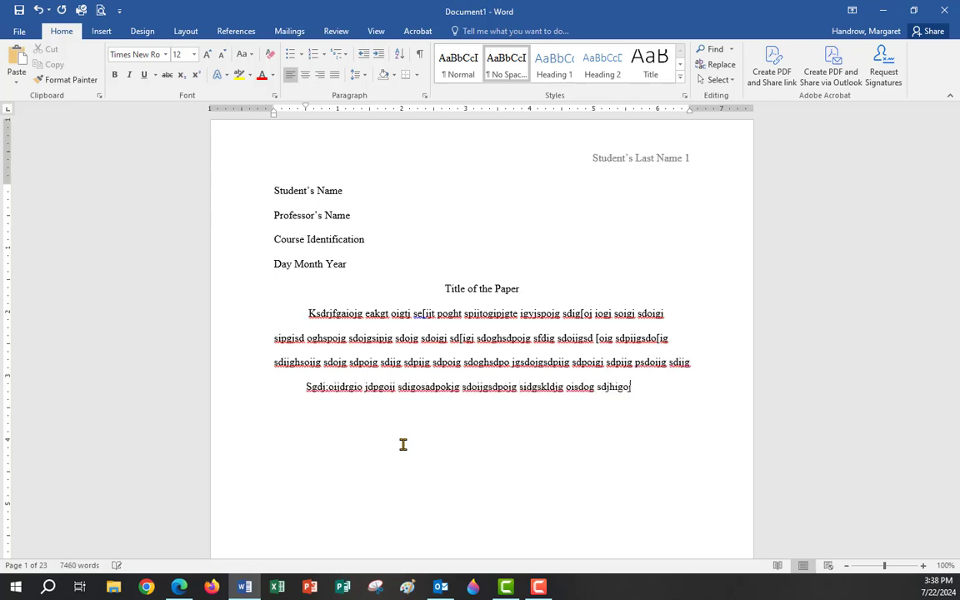
type("jsdigh sdoijg sdpojgsidjgpijsdoijgjg")
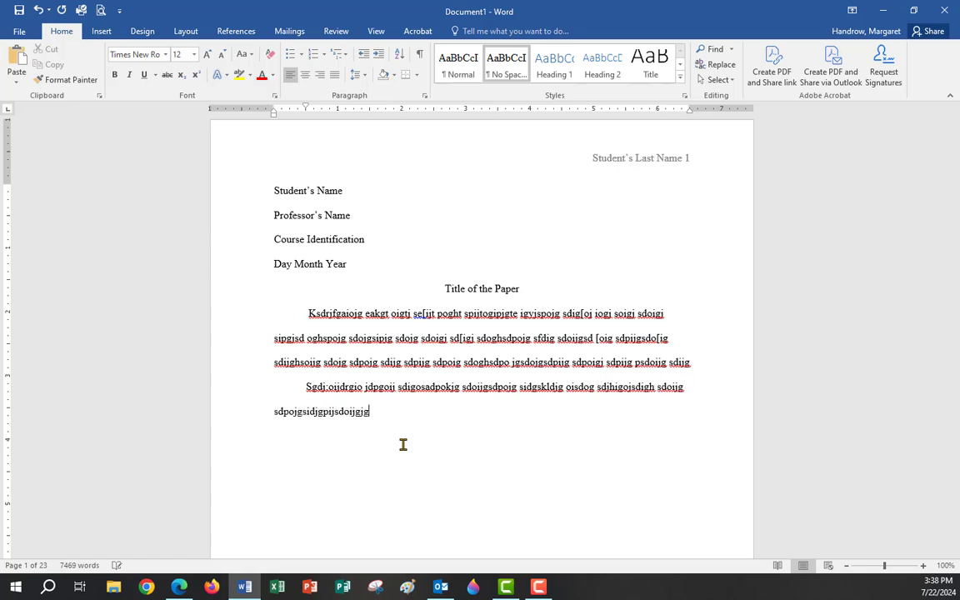
type("sdoigi sdoijg sdoijg sdoigisdoigisd;oijg soijg")
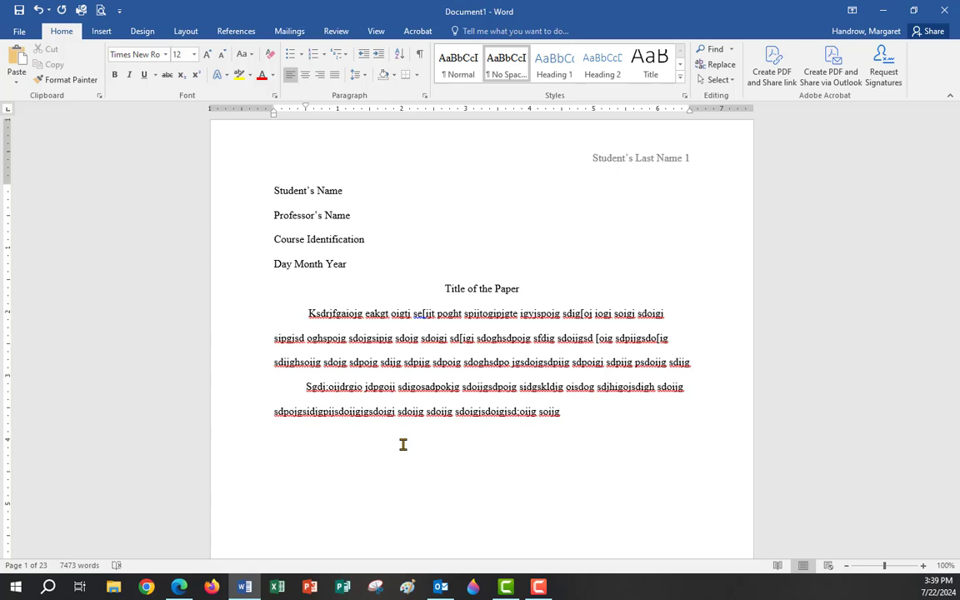
Add a third body paragraph with one short line of placeholder text, "Klsadjfiougtra toi tia ojjtruepit igtyoj ij sightosoigjs".
key("Return")
type("klsadjfiougtra toi tia ojjtruepit ")
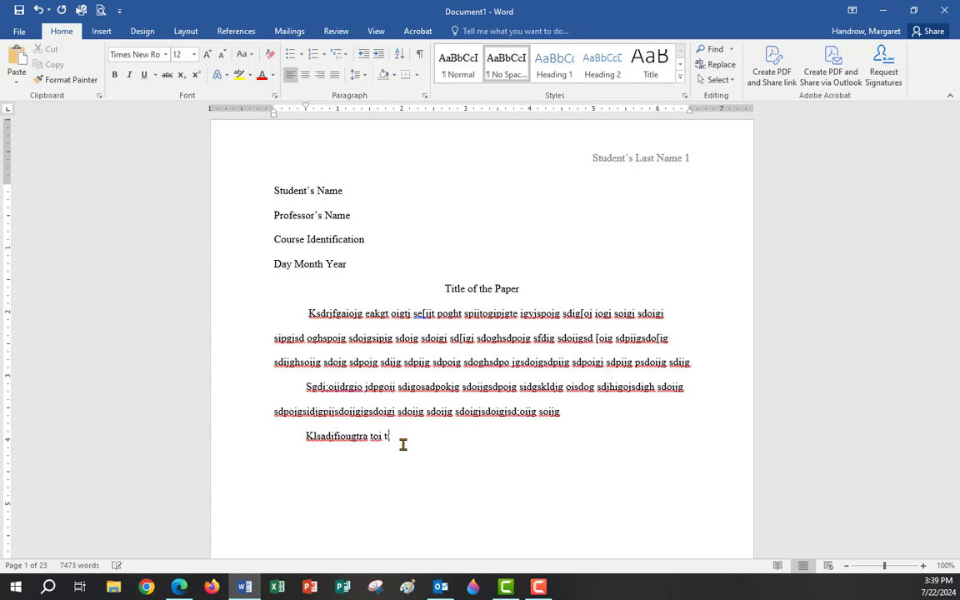
type("igtyoi ij sightosoigis")
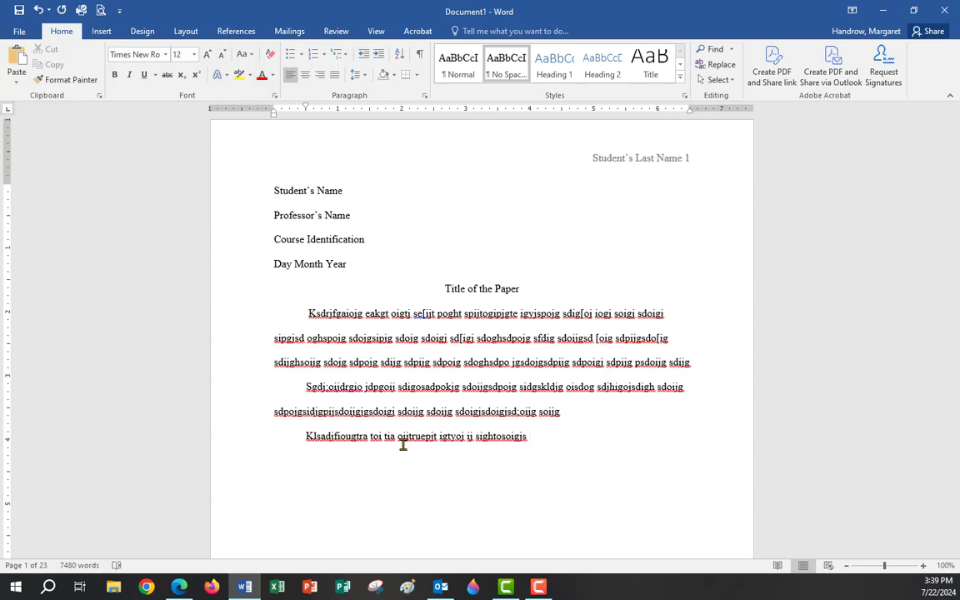
End the third paragraph with a parenthetical citation containing the author's surname copied from the first Works Cited entry and page 158, followed by a period.
type("(")
scroll(434, 393, "down", 6)
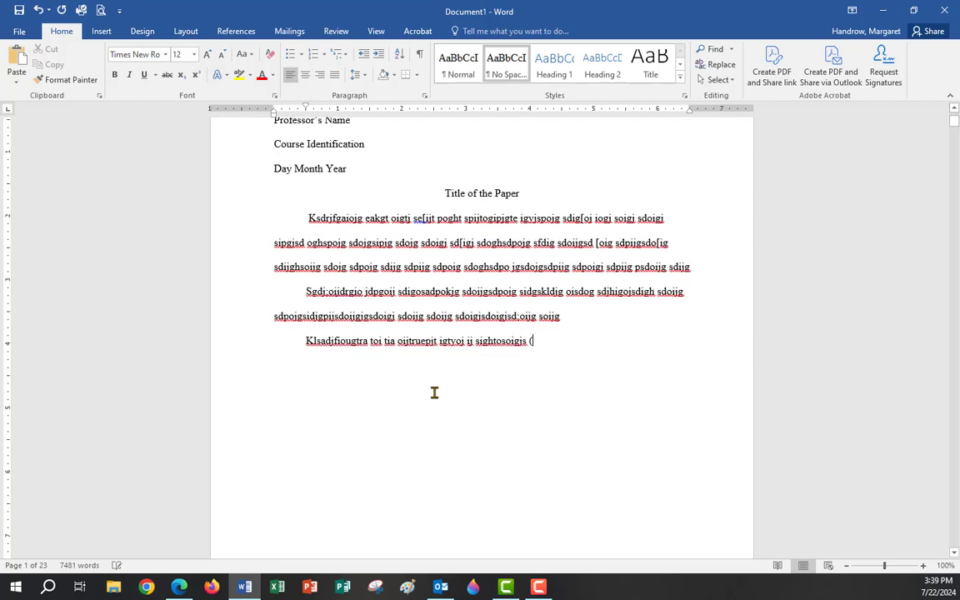
scroll(433, 388, "down", 6)
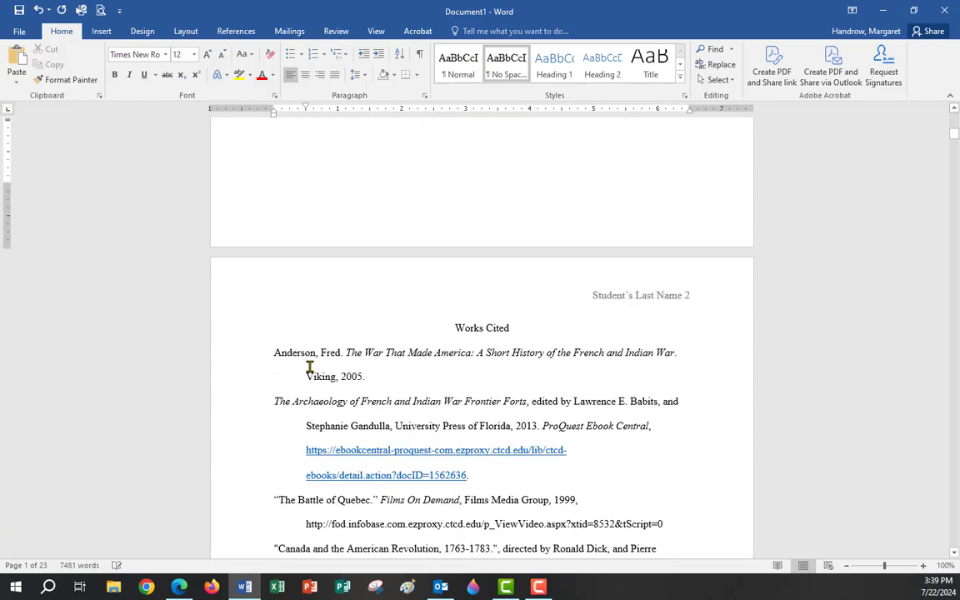
left_click_drag(315, 352, 270, 353)
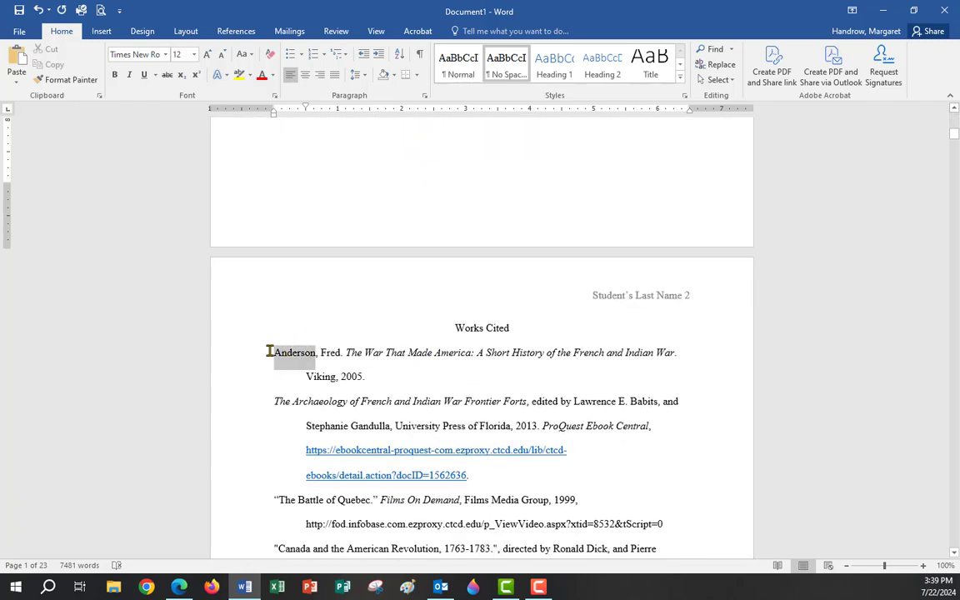
right_click(277, 356)
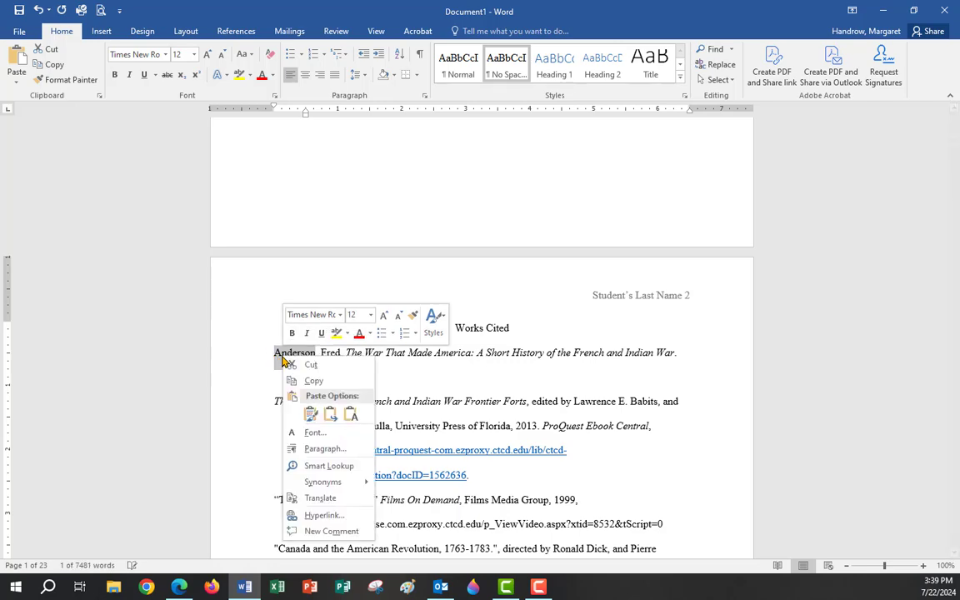
left_click(321, 382)
scroll(321, 382, "up", 5)
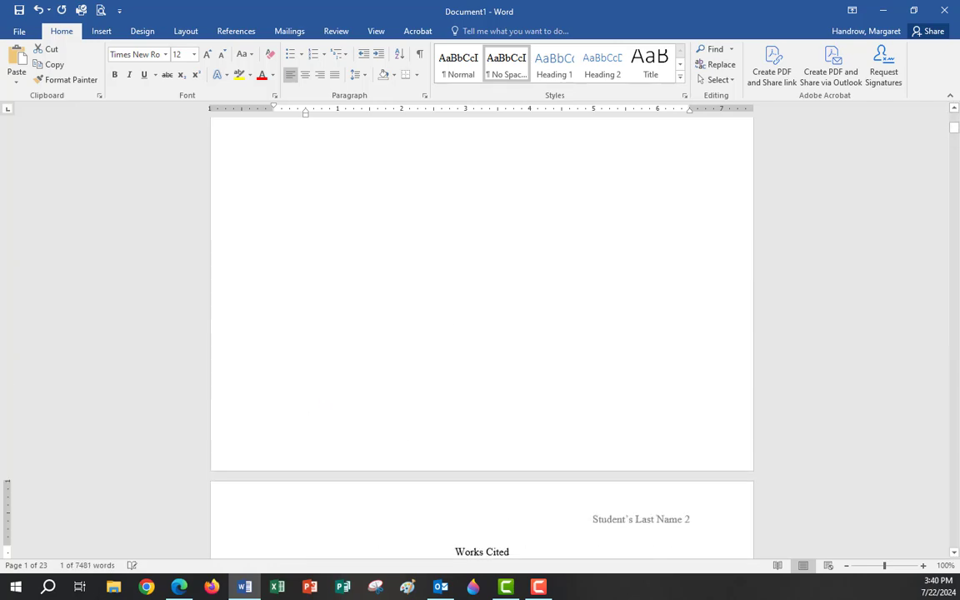
scroll(325, 405, "up", 8)
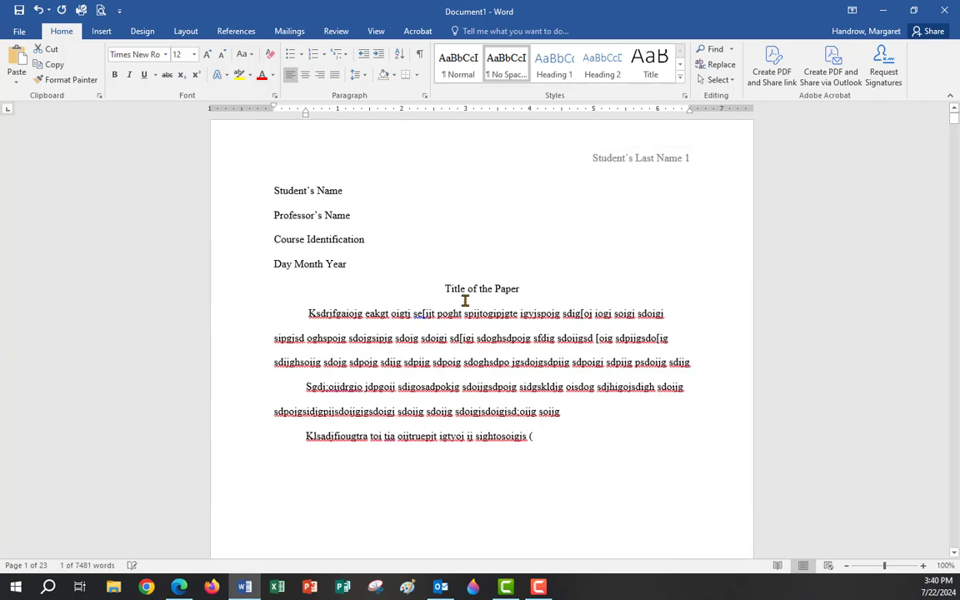
right_click(540, 435)
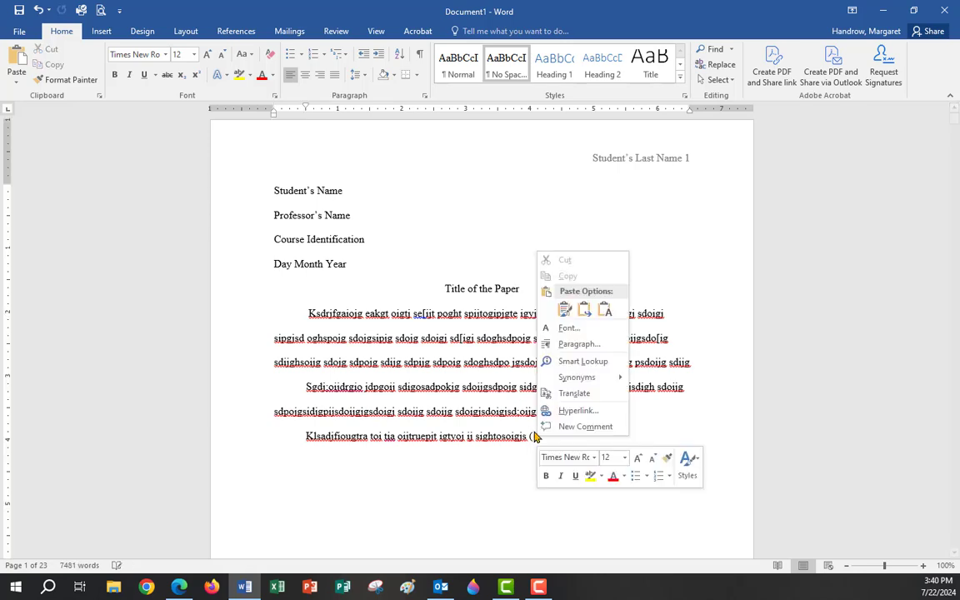
left_click(563, 309)
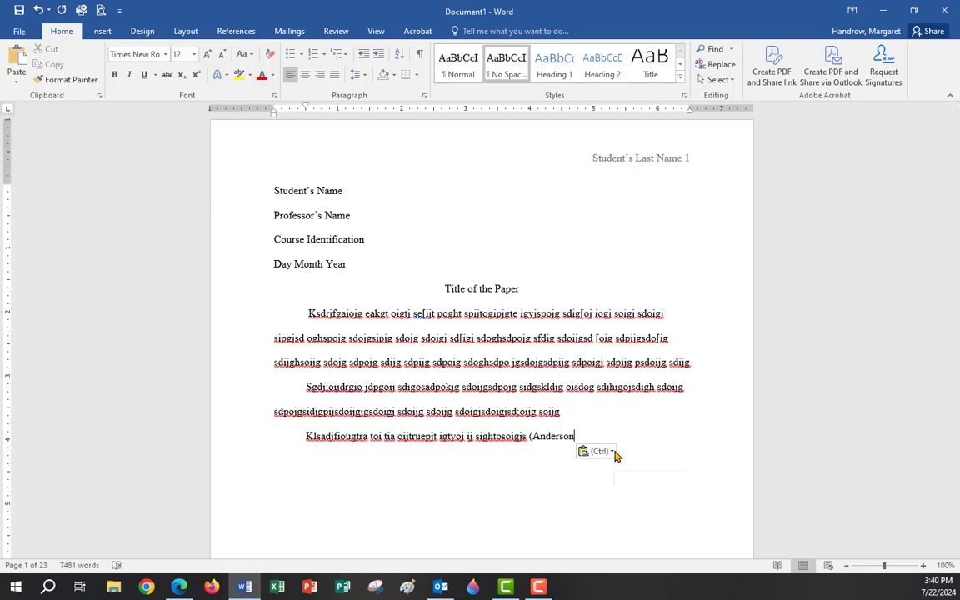
type("158")
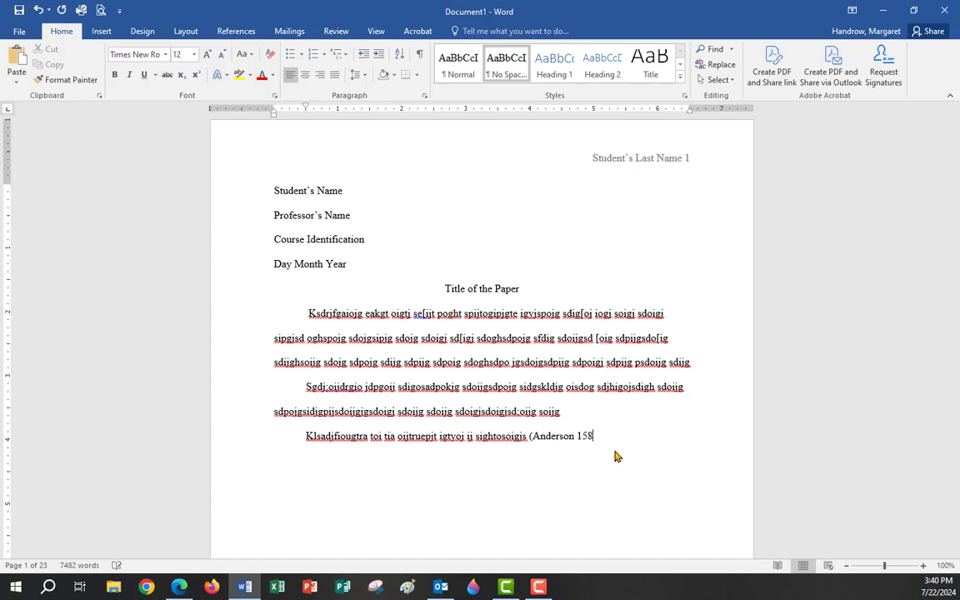
type(").")
Add a fourth body paragraph with one short line of placeholder text, starting with "Kdsajfi;ofrweao rjth apoitj".
scroll(241, 270, "down", 6)
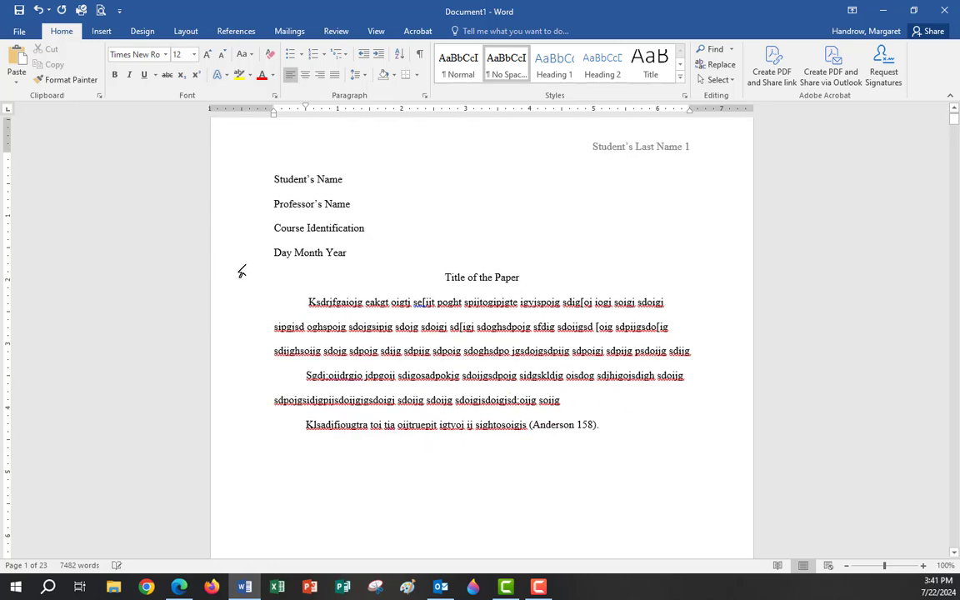
type("Kdsajfi;ofrweao rith apoitj aiptjsedc")
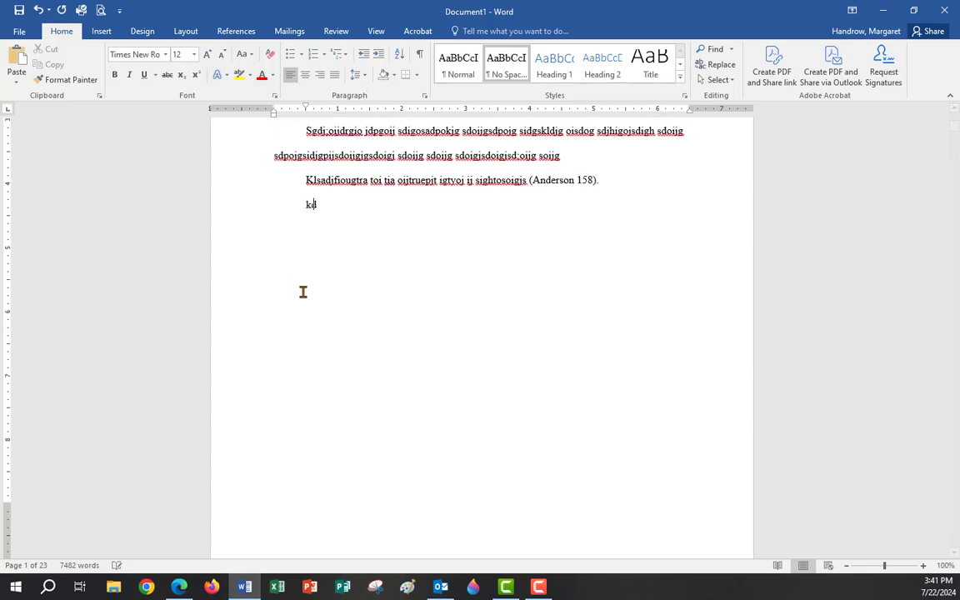
type("igtredorit eato")
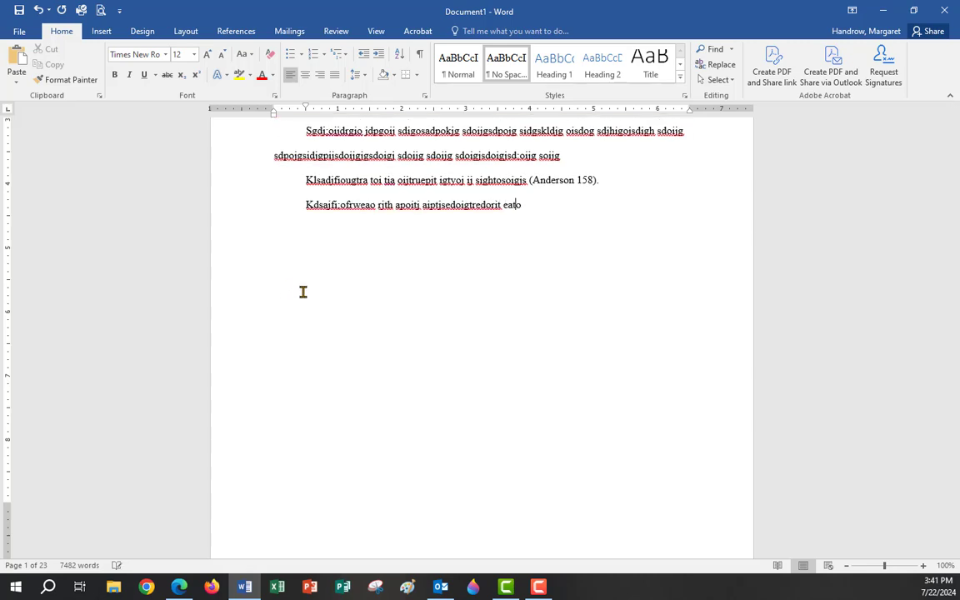
End the fourth paragraph with the parenthetical citation "(The Archaeology 68).", copying the italic short title from the second Works Cited entry.
type("i (")
scroll(371, 272, "down", 10)
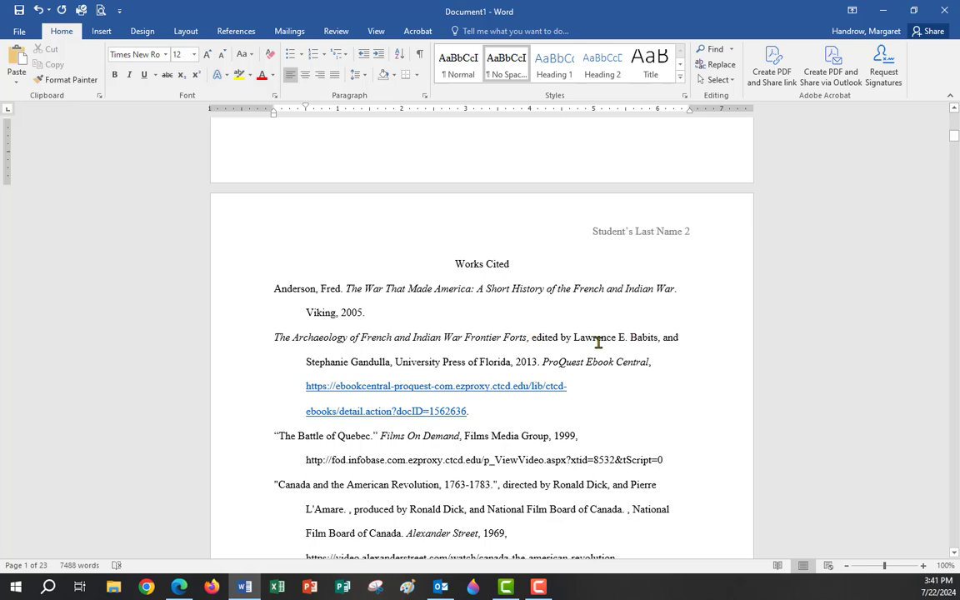
left_click_drag(632, 336, 389, 364)
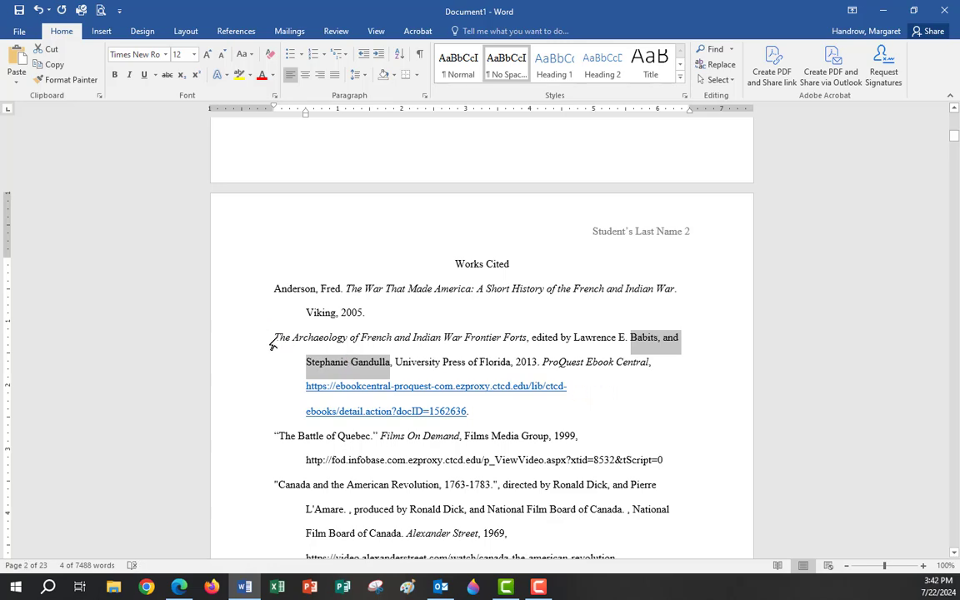
left_click_drag(272, 343, 347, 344)
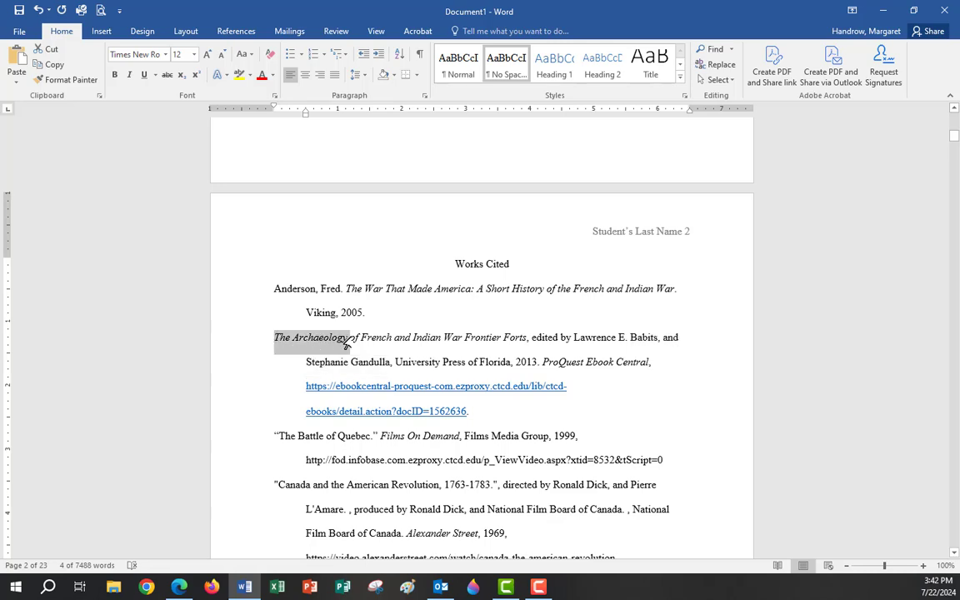
left_click_drag(346, 344, 346, 344)
right_click(313, 345)
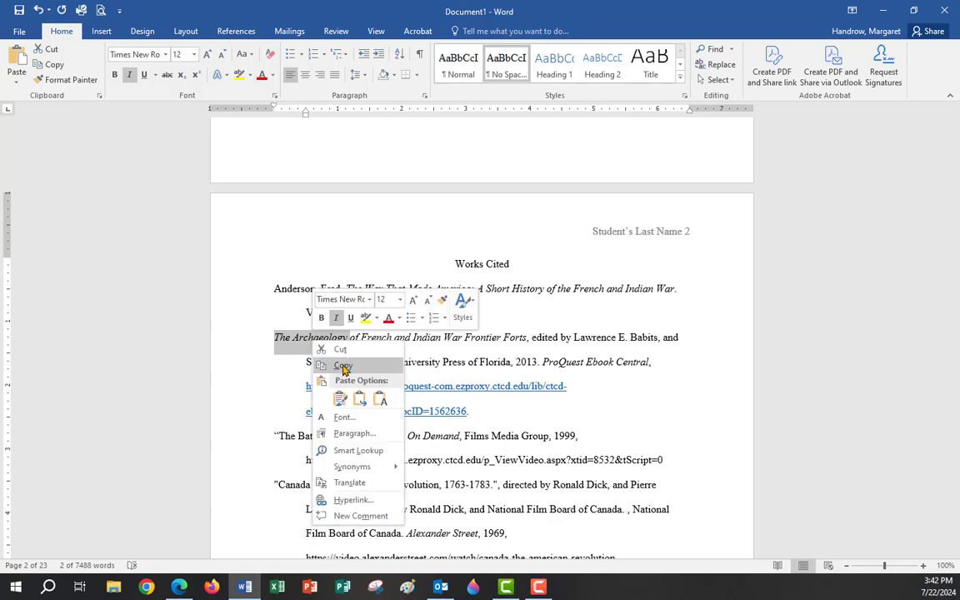
left_click(343, 367)
scroll(354, 382, "up", 15)
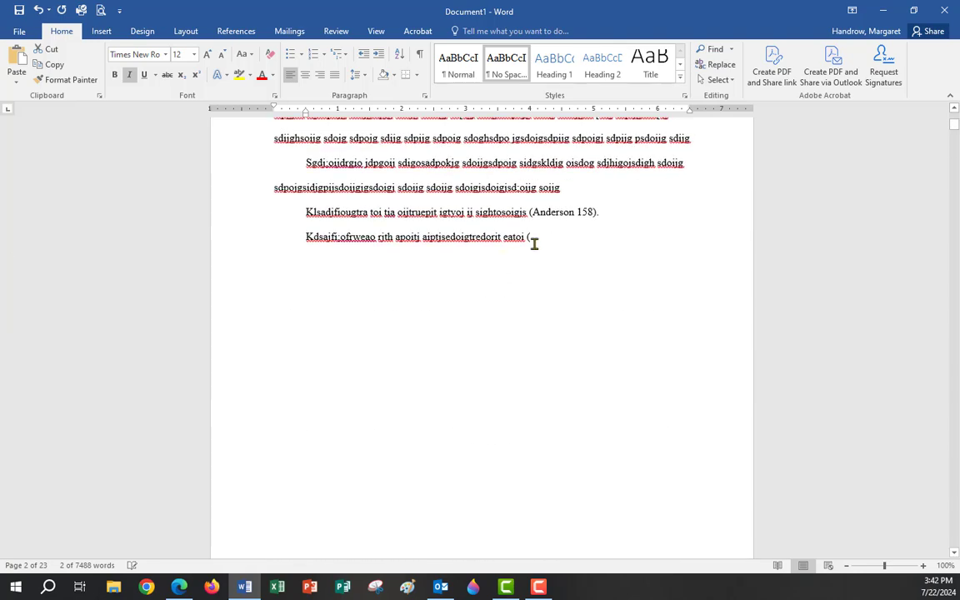
right_click(535, 240)
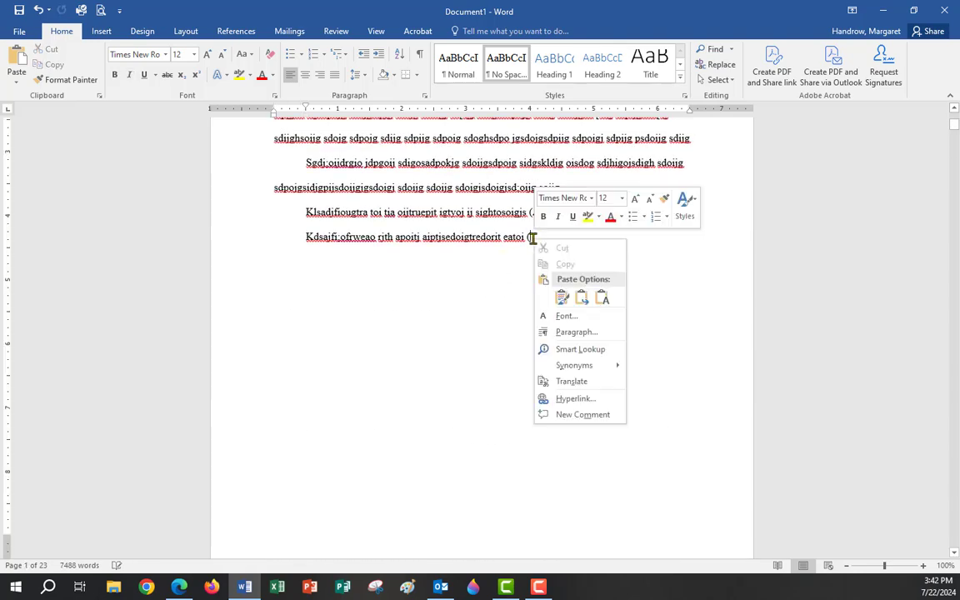
left_click(561, 299)
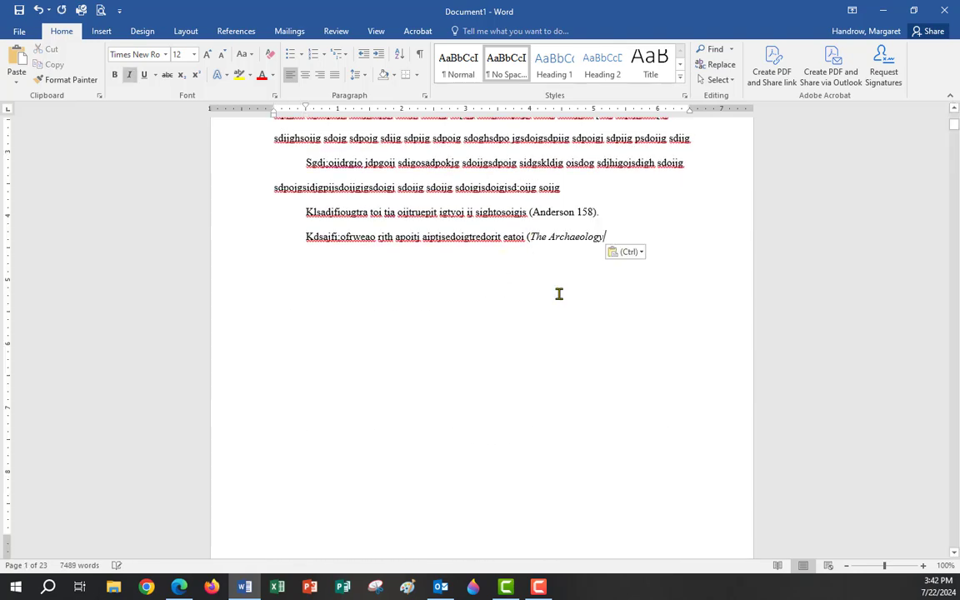
left_click(130, 75)
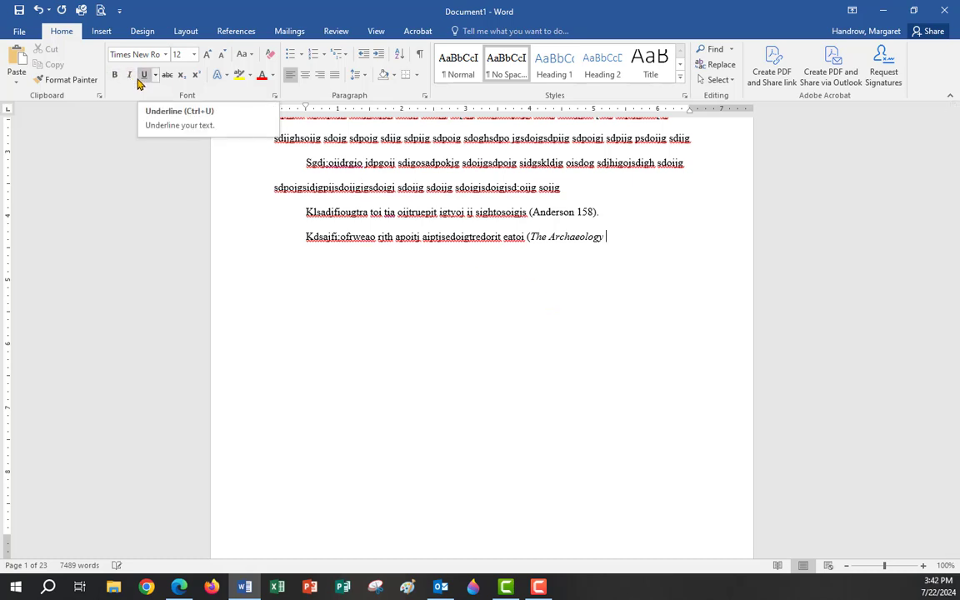
type("68).")
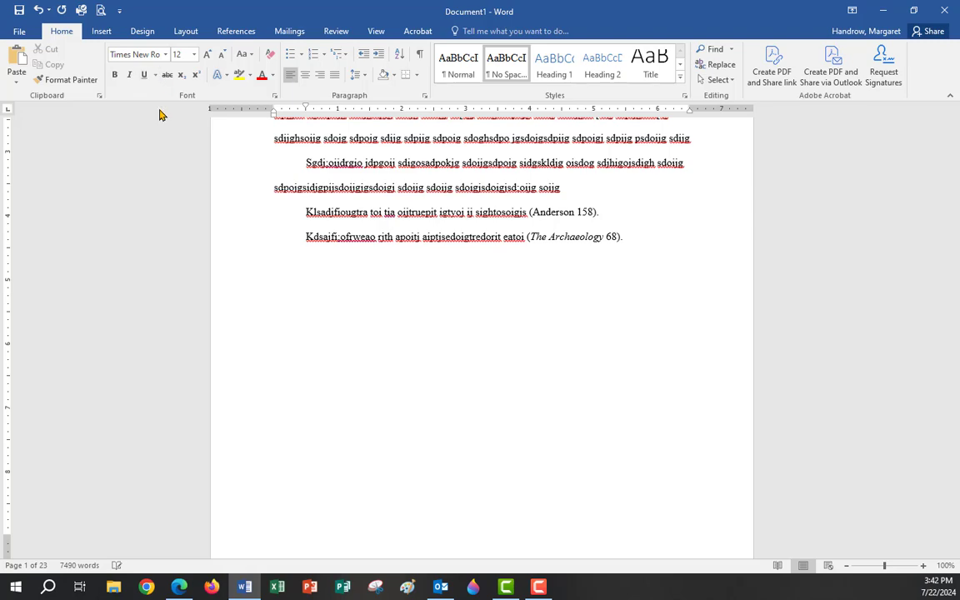
Examine the timestamps in the pasted video transcript of "Canada and the American Revolution, 1763-1783" after the Works Cited page.
scroll(443, 327, "down", 3)
scroll(443, 327, "down", 10)
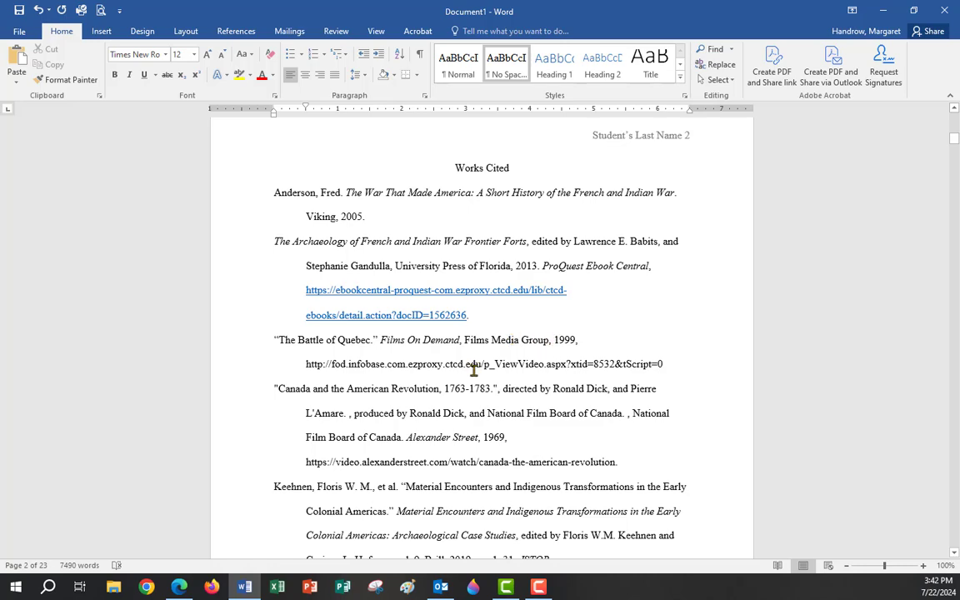
scroll(391, 375, "down", 3)
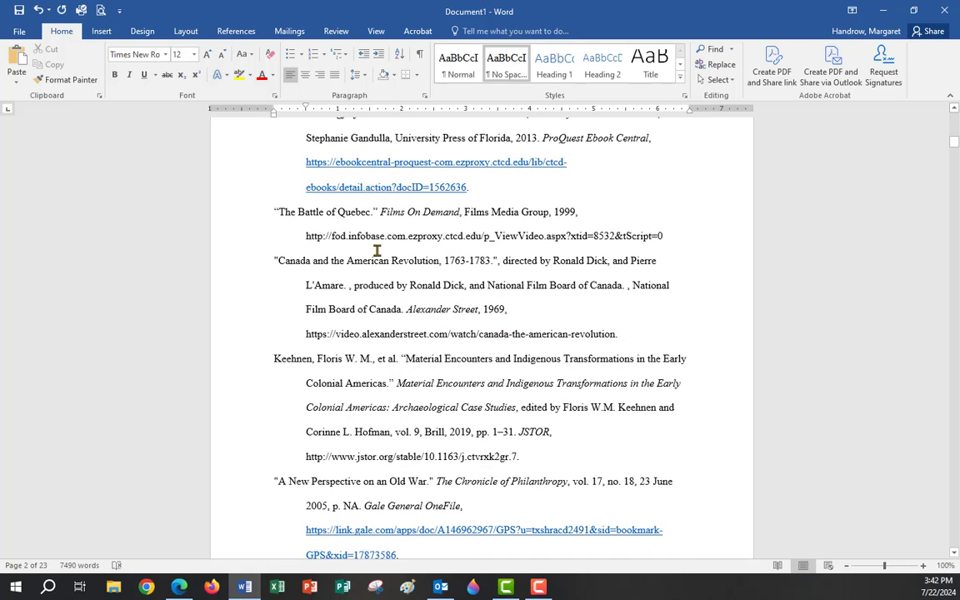
left_click(350, 260)
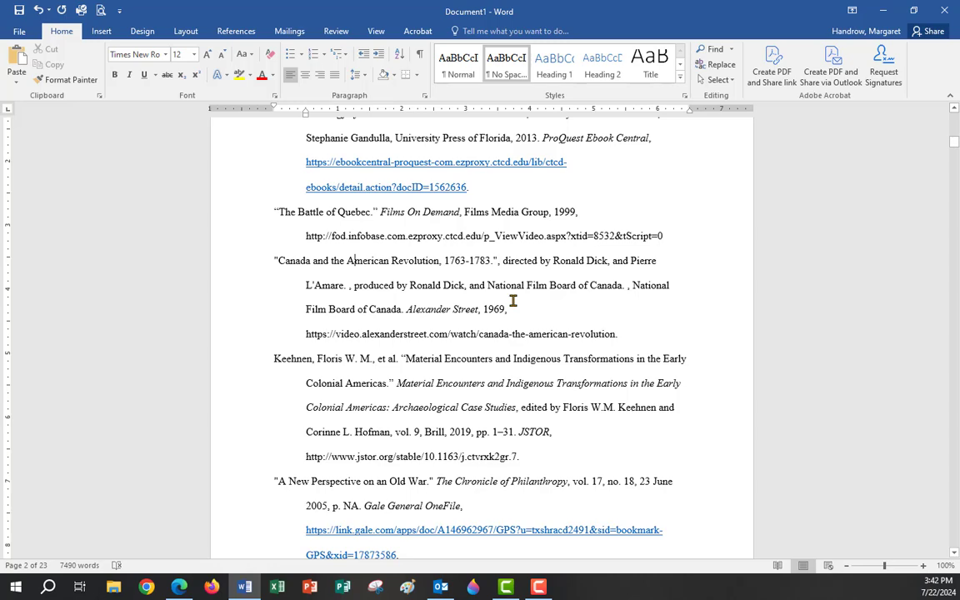
scroll(484, 285, "down", 15)
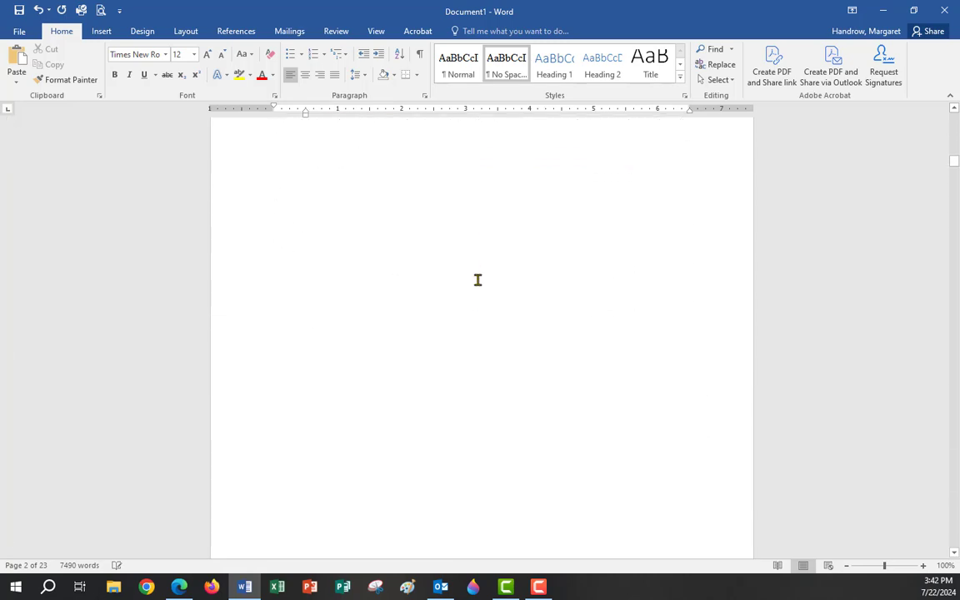
scroll(477, 280, "down", 10)
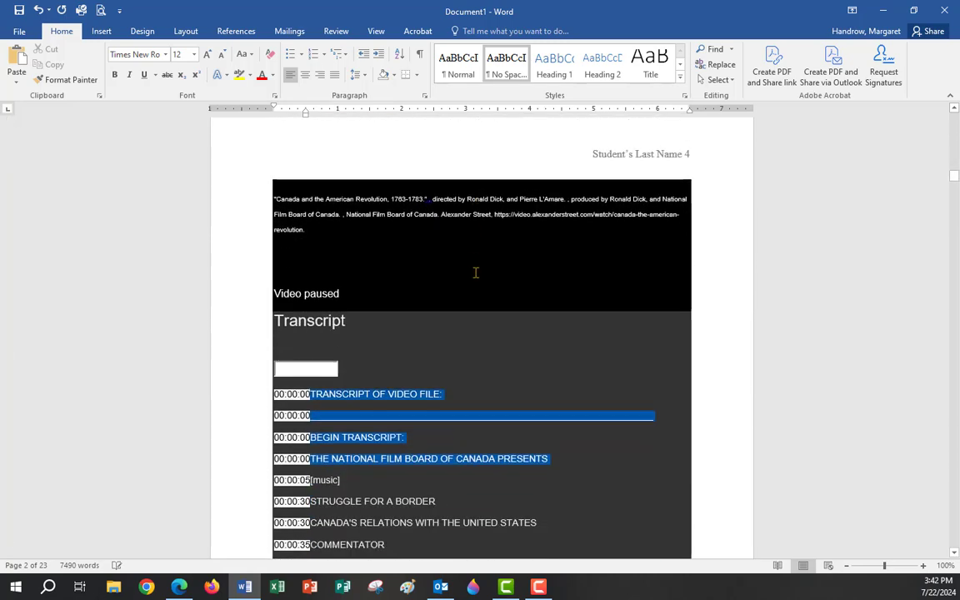
scroll(475, 275, "down", 12)
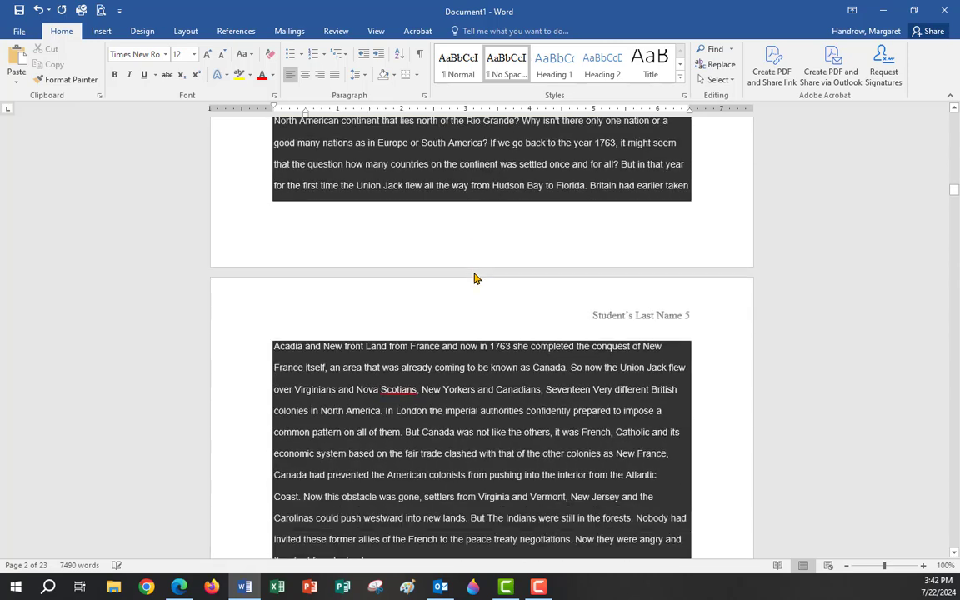
scroll(475, 278, "down", 7)
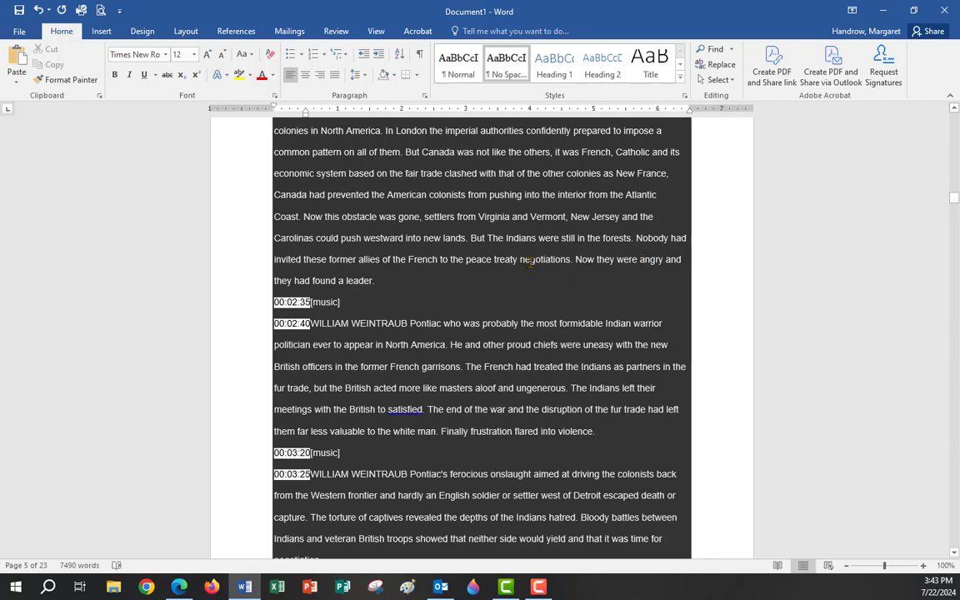
scroll(400, 233, "up", 2)
scroll(441, 248, "up", 15)
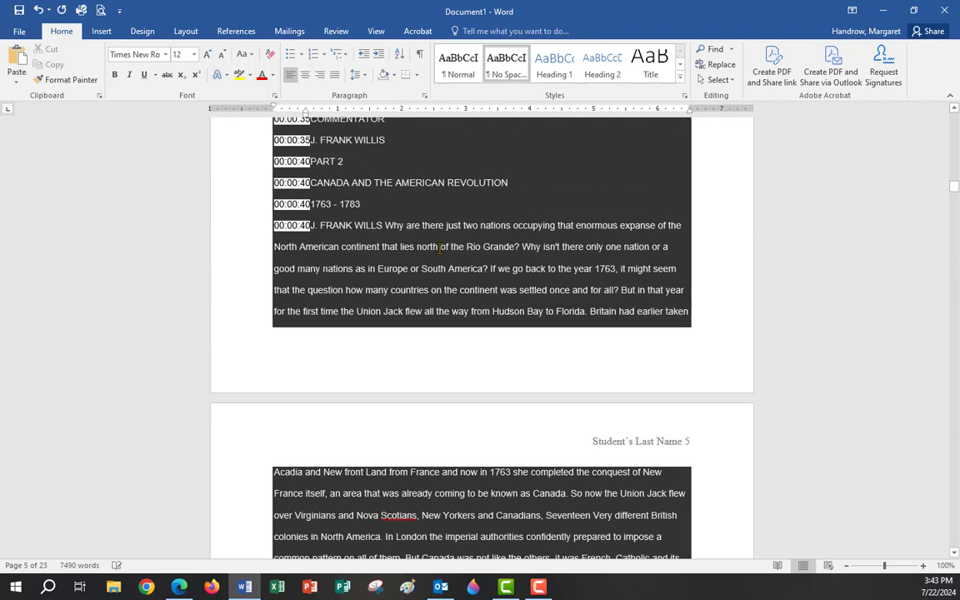
scroll(434, 246, "up", 11)
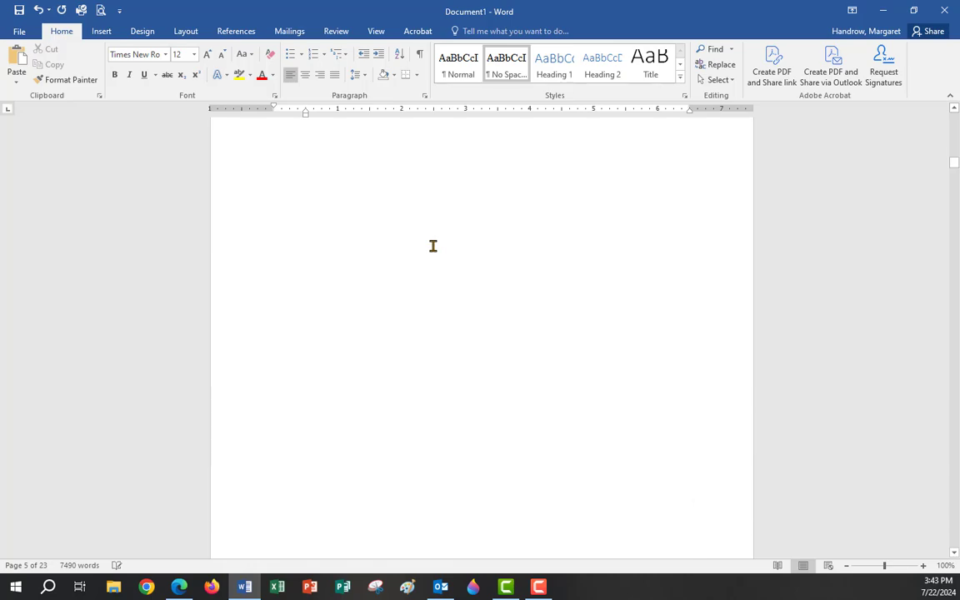
scroll(428, 242, "up", 3)
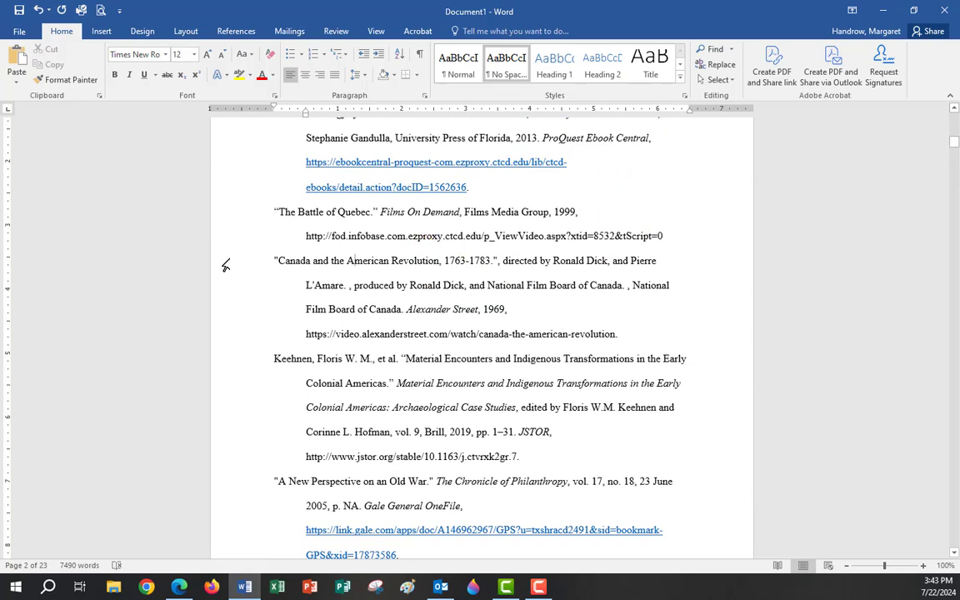
Add the video citation ("Canada" 00:02:40). on a new line below the fourth paragraph, copying the title word from its Works Cited entry.
left_click_drag(275, 260, 306, 261)
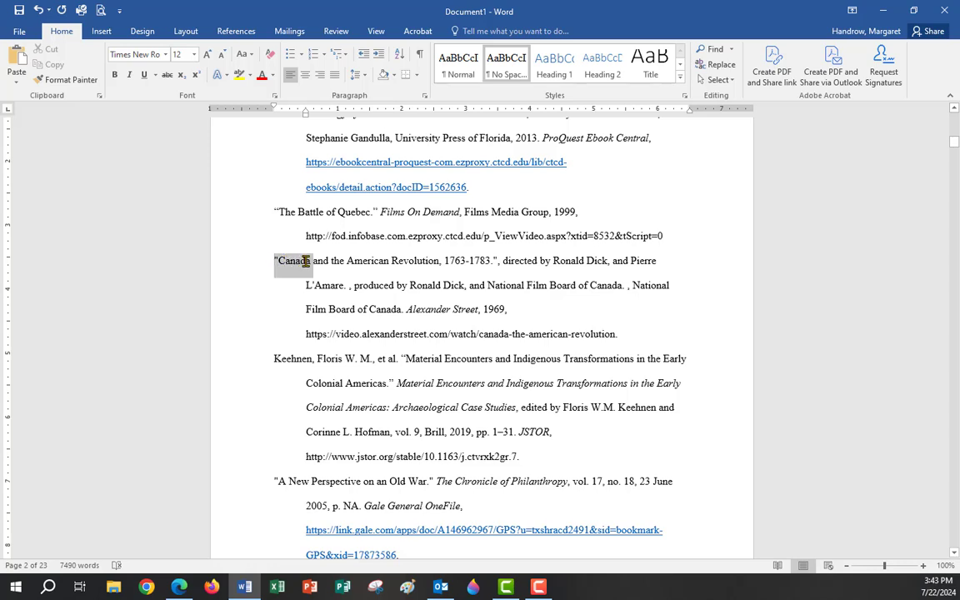
right_click(305, 261)
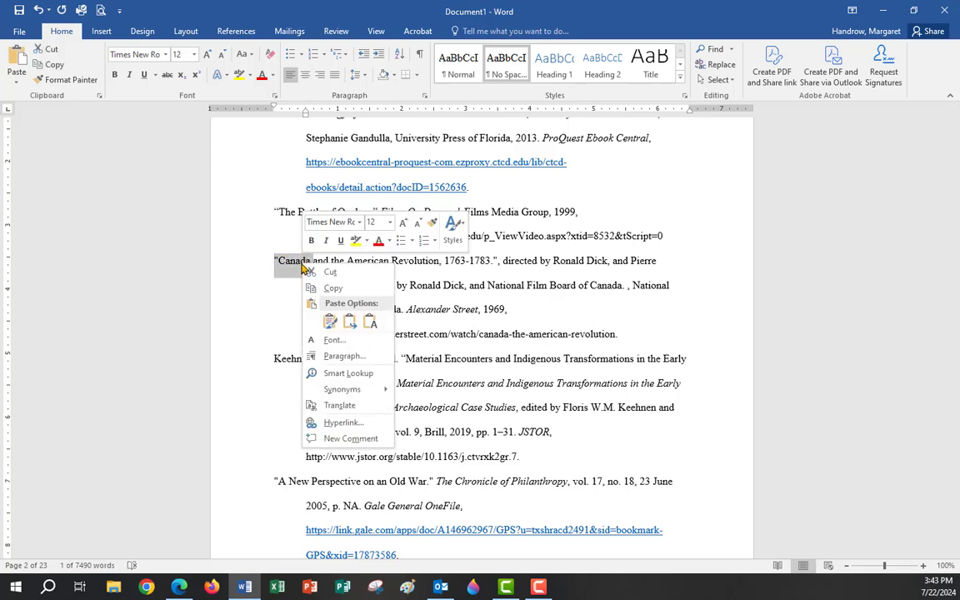
left_click(333, 288)
scroll(284, 325, "up", 8)
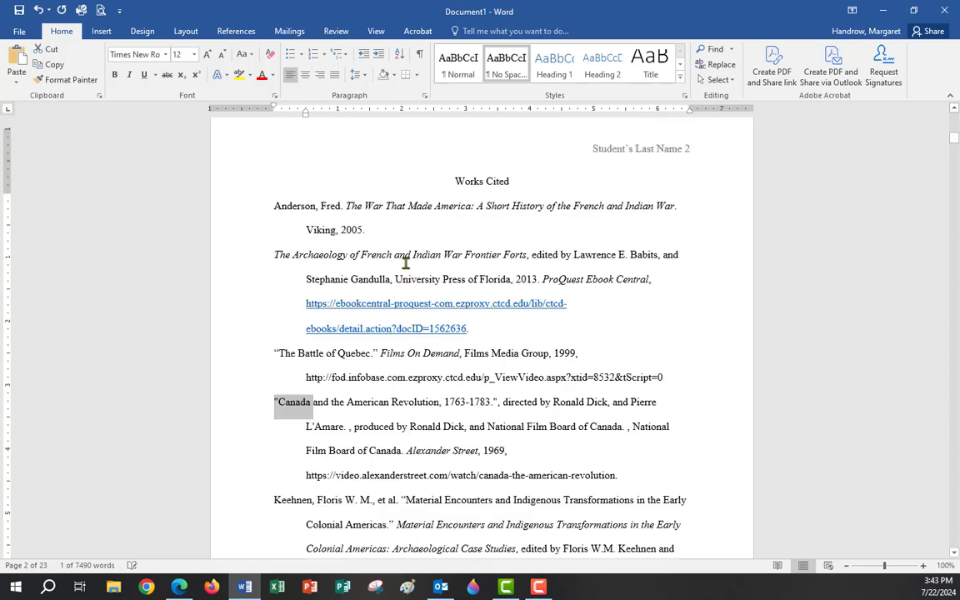
scroll(433, 232, "up", 8)
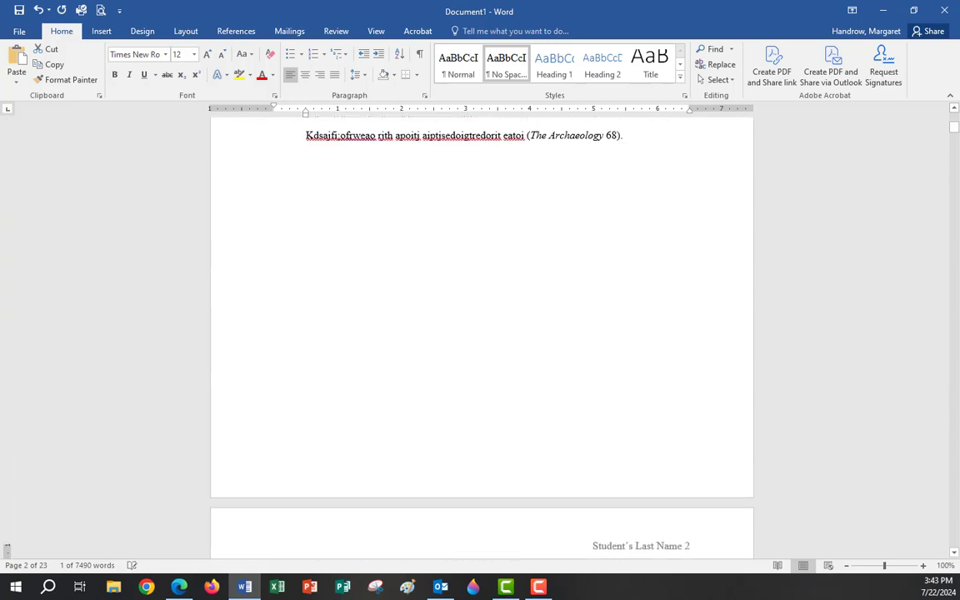
left_click(317, 330)
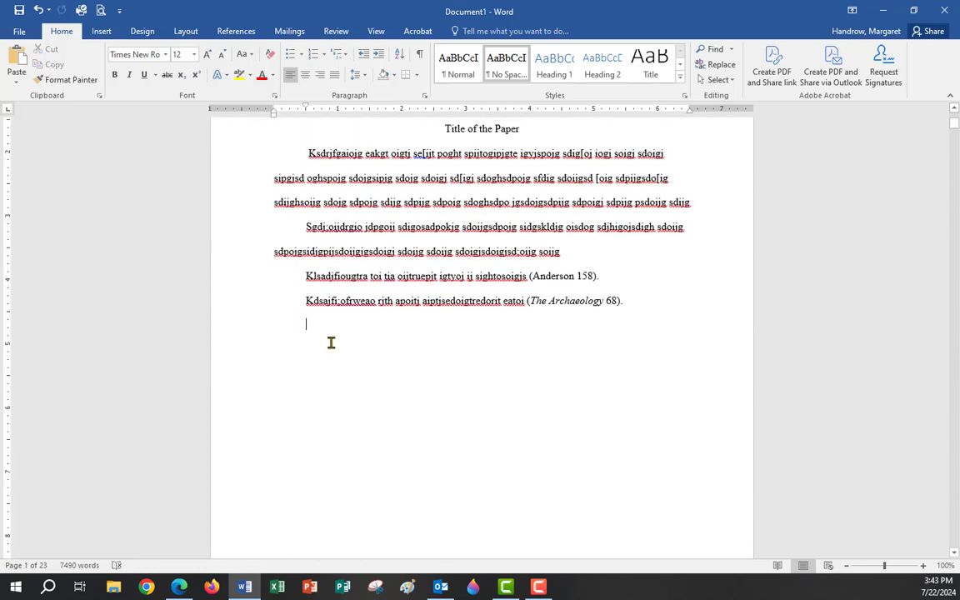
type("(")
right_click(312, 326)
left_click(339, 386)
type("\"Canada")
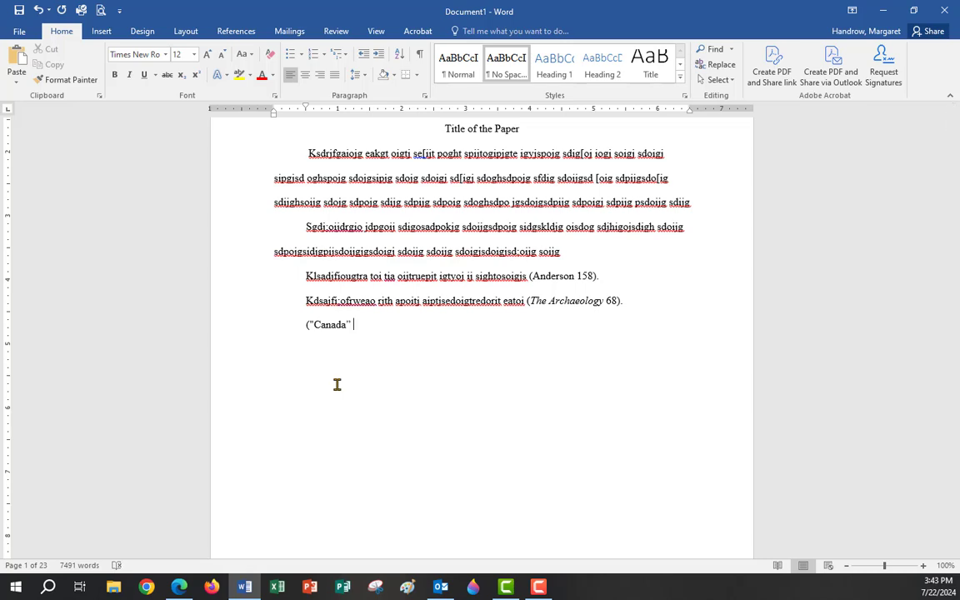
type(" 00:02:40).")
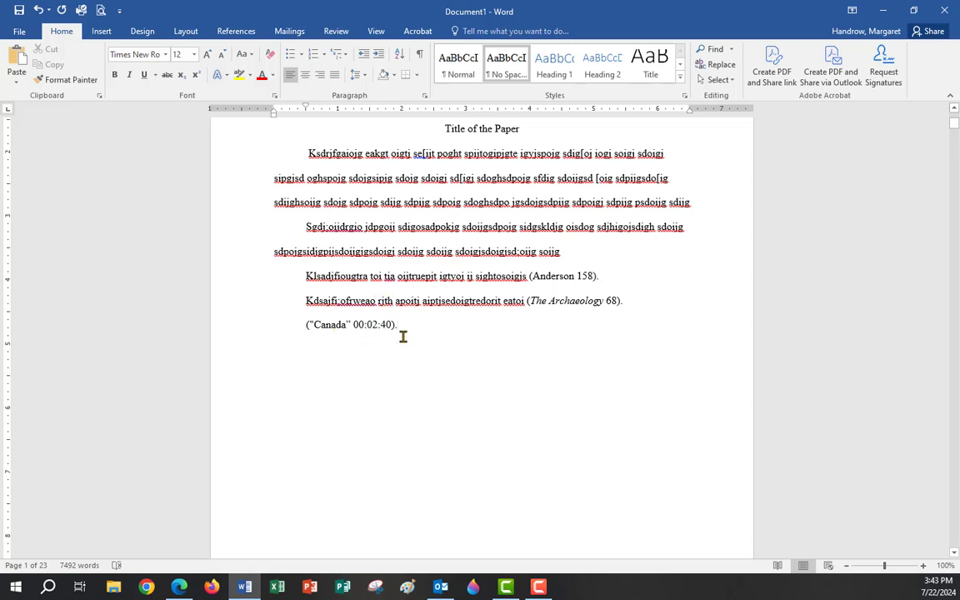
left_click_drag(398, 326, 354, 328)
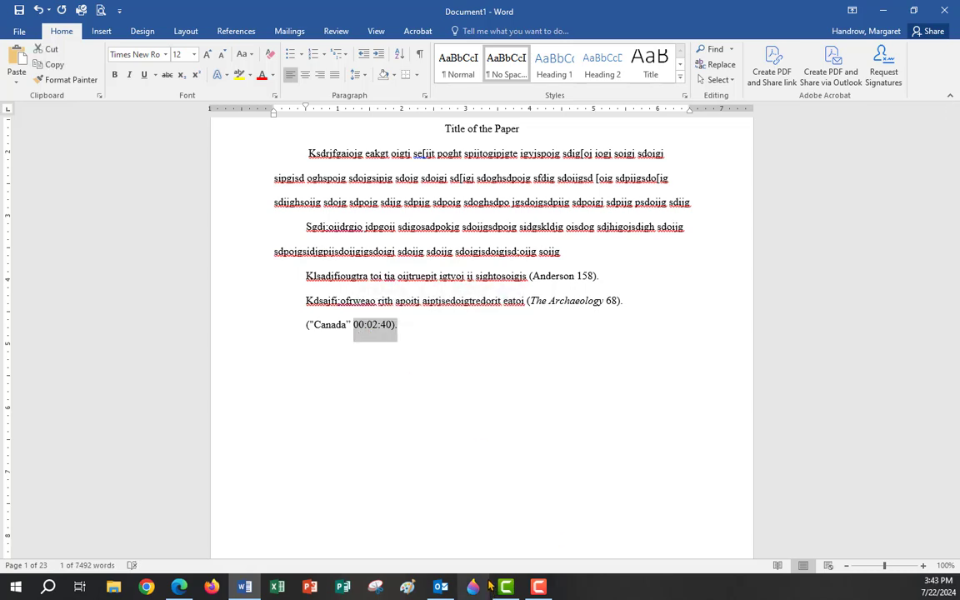
Start a new line below the "Canada" citation and copy the opening words "The Battle" from the "The Battle of Quebec" Works Cited entry.
left_click(400, 325)
key("Return")
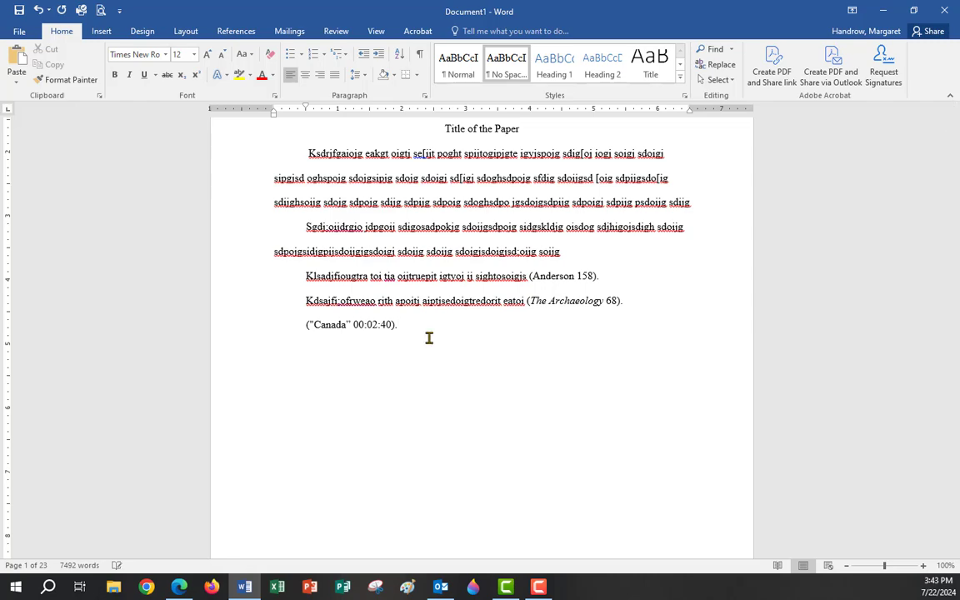
scroll(355, 366, "down", 15)
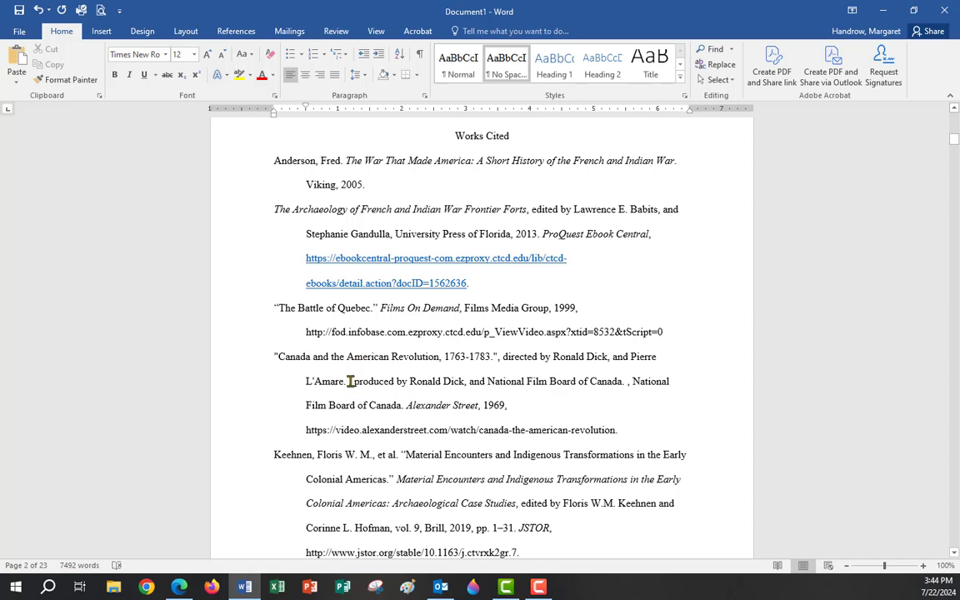
left_click(274, 308)
left_click_drag(273, 307, 325, 311)
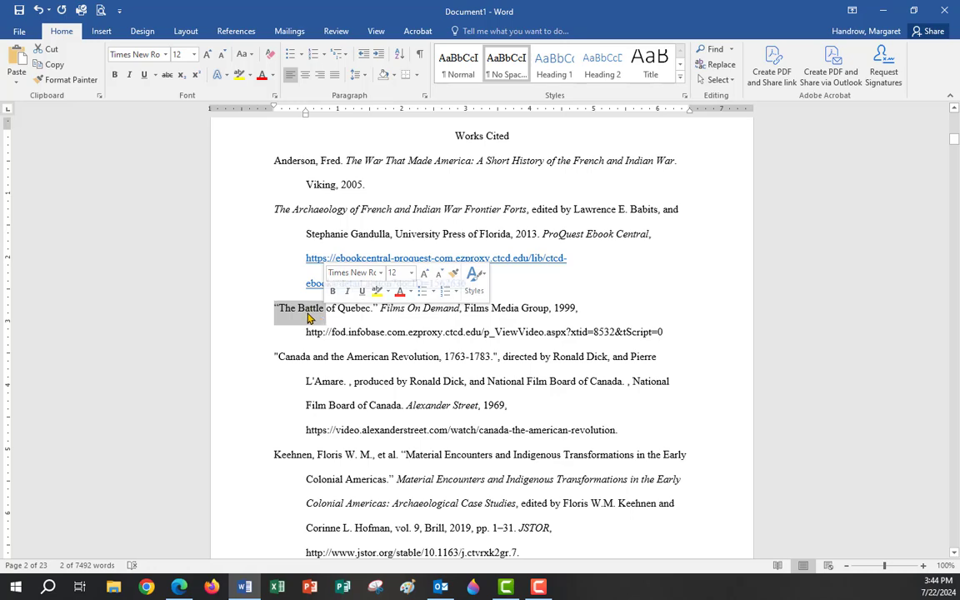
right_click(310, 317)
left_click(302, 275)
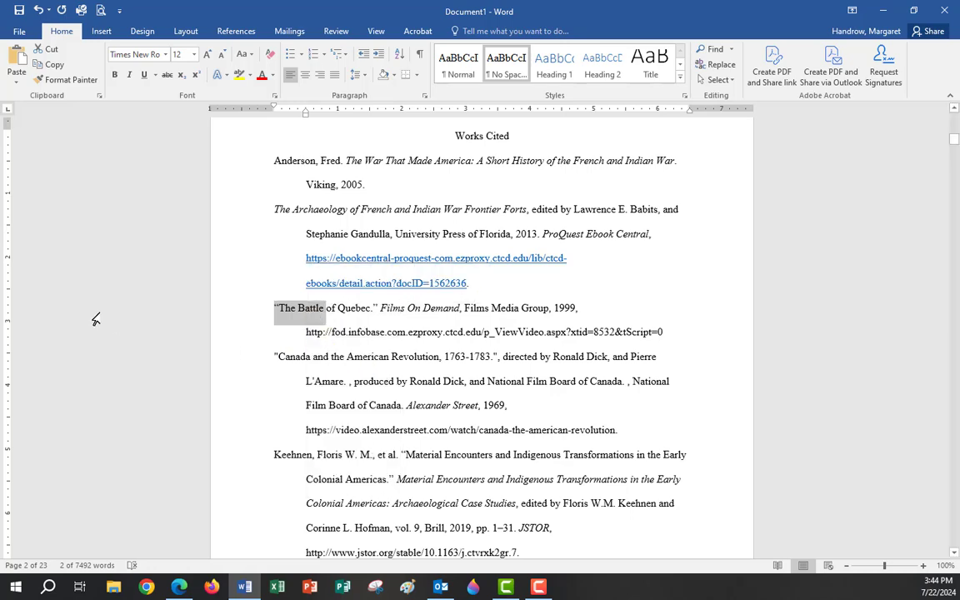
Add the citation ("The Battle"). on the new line below the "Canada" citation, pasting the copied title words with merged formatting.
scroll(327, 332, "up", 10)
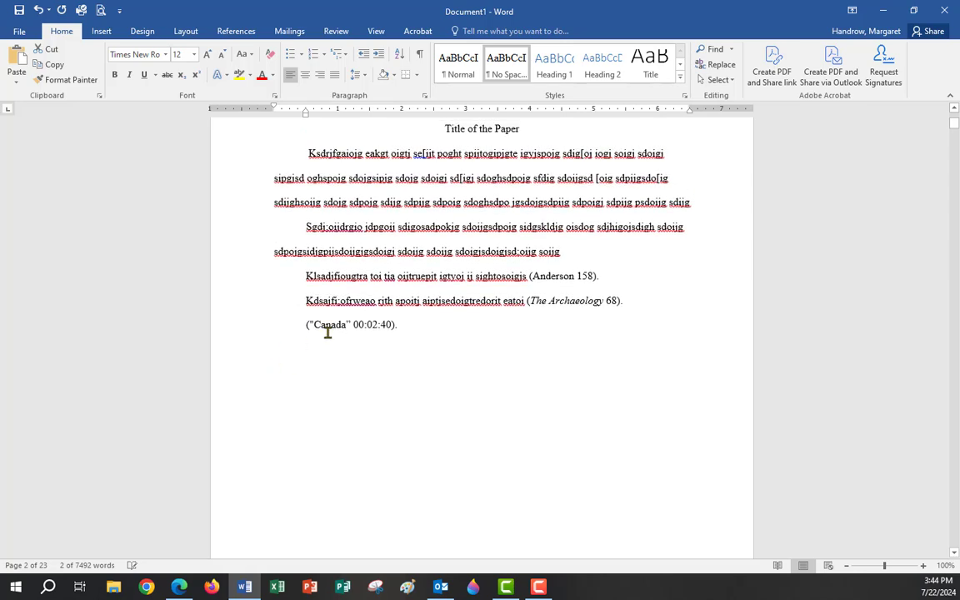
left_click(309, 349)
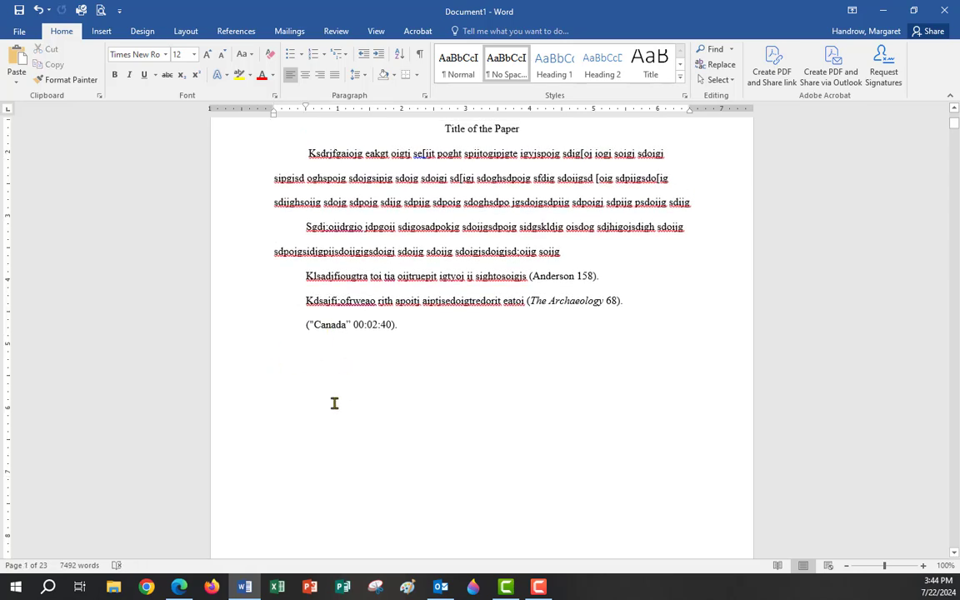
type("(")
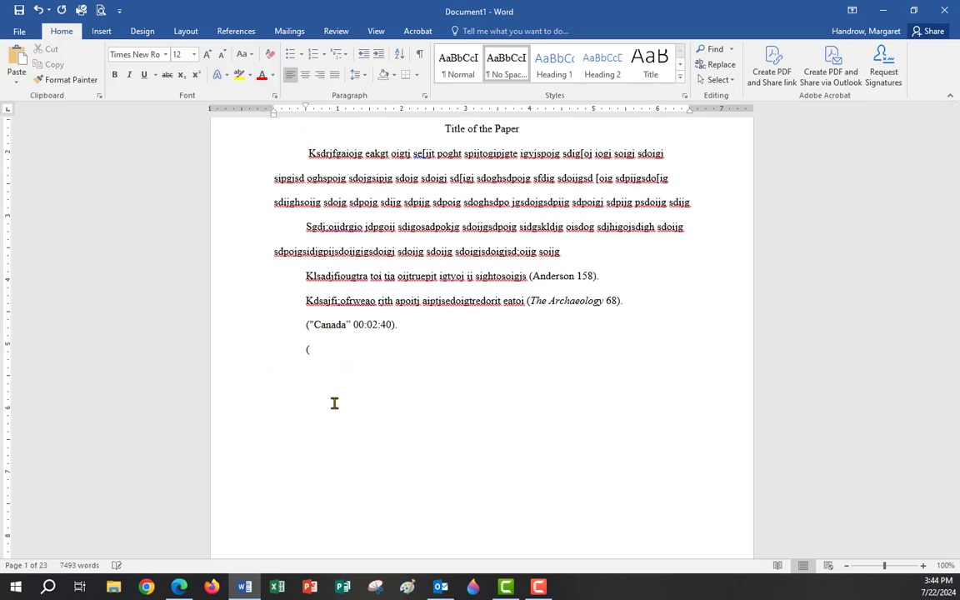
right_click(311, 351)
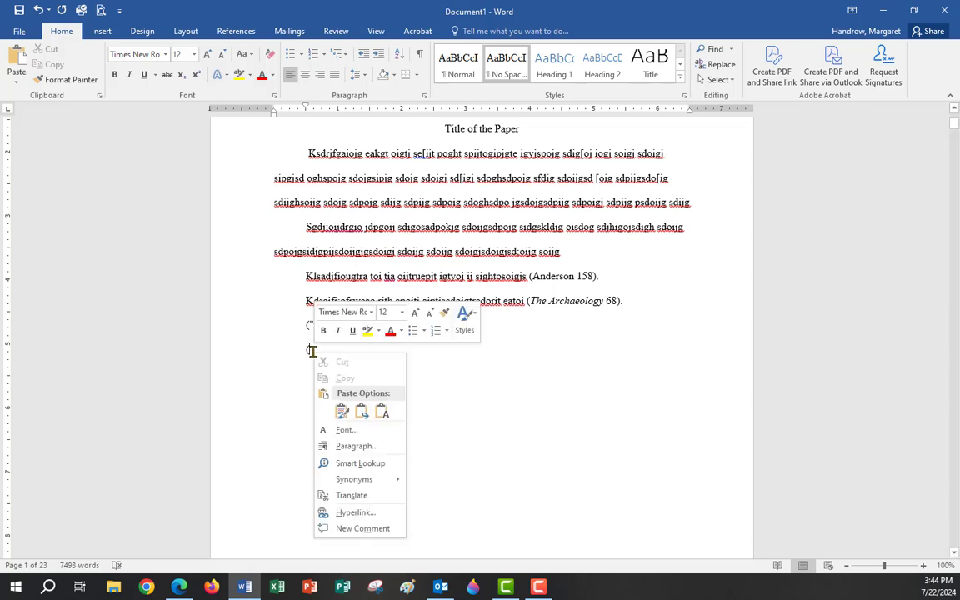
left_click(362, 412)
type("\"The Battle")
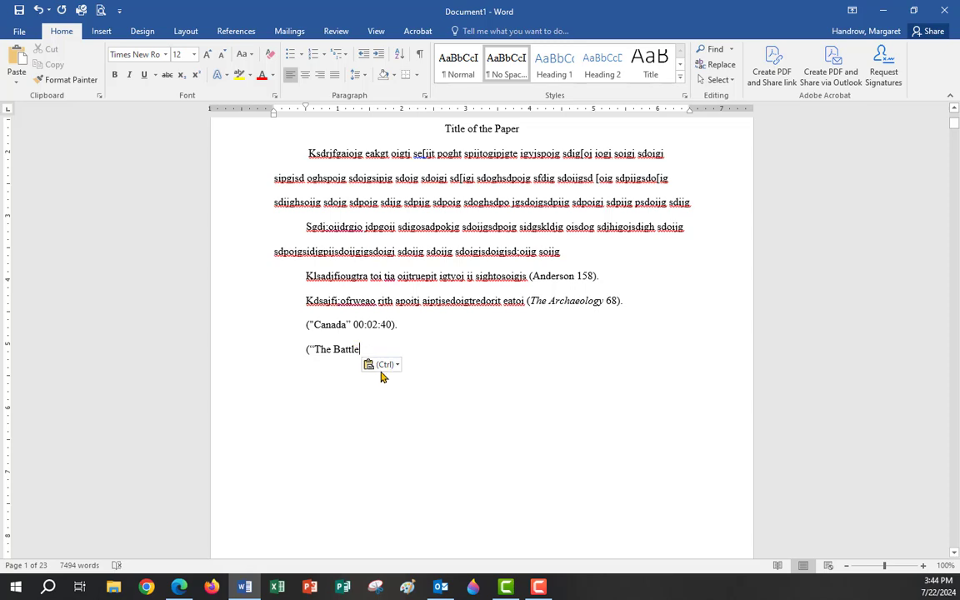
type("\"")
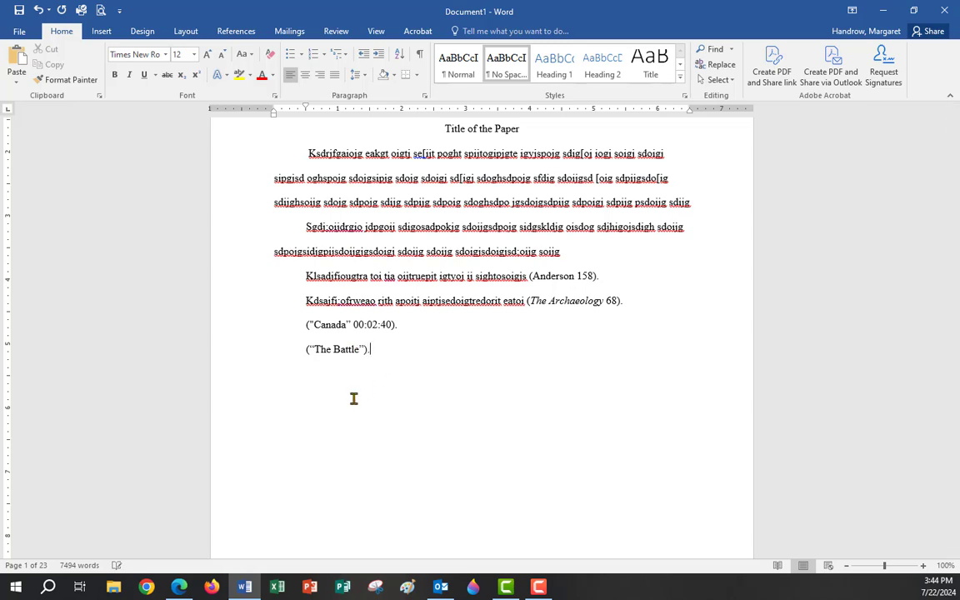
Copy the first author's surname from the "Material Encounters and Indigenous Transformations" entry on the Works Cited page.
scroll(251, 273, "down", 10)
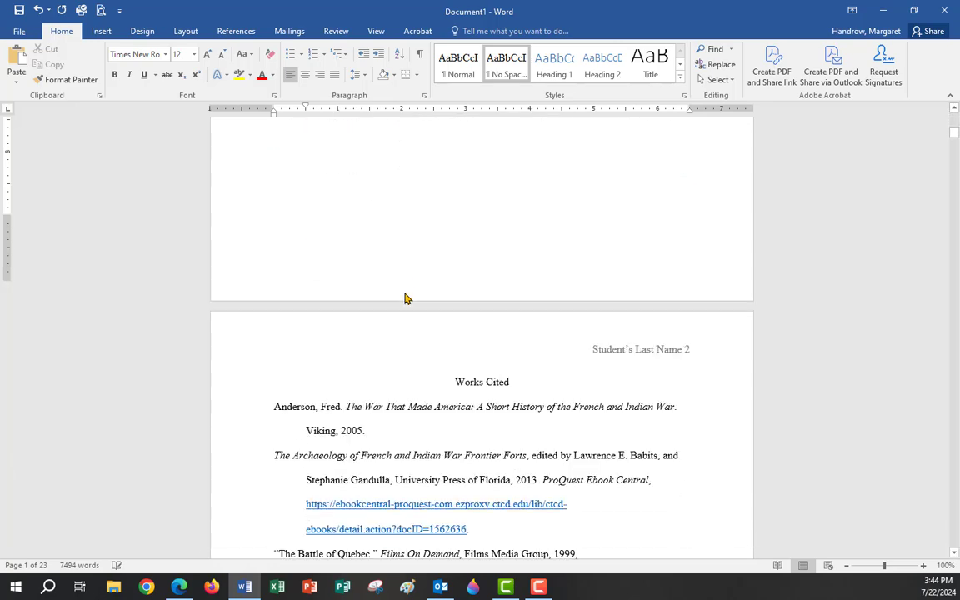
scroll(380, 284, "down", 4)
left_click(399, 298)
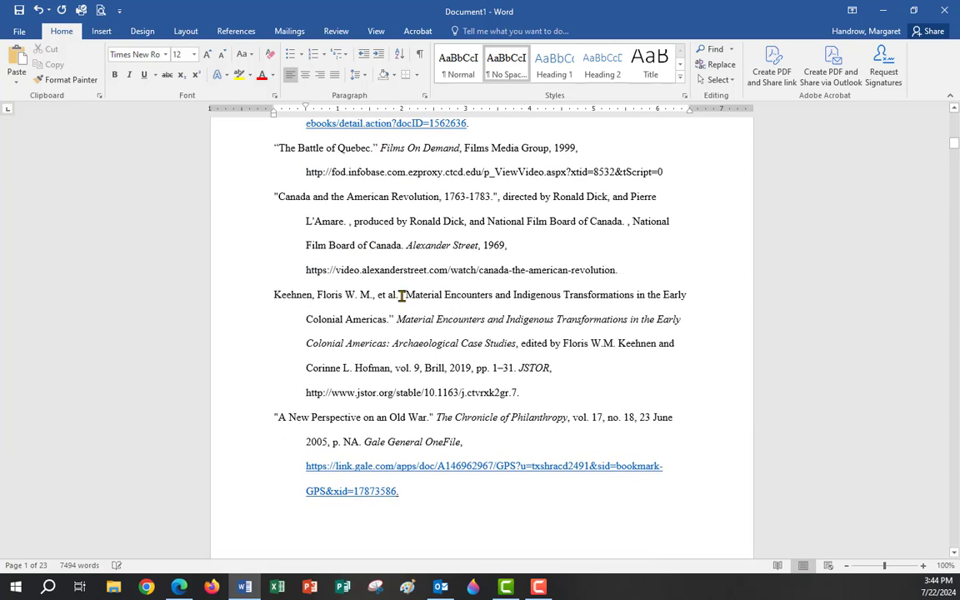
left_click(372, 297, "shift")
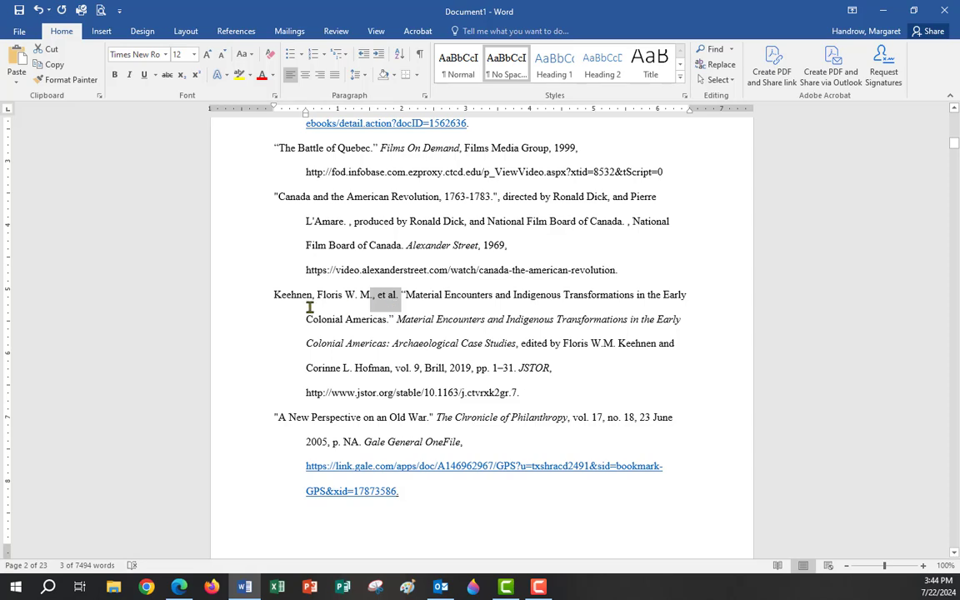
left_click_drag(274, 295, 314, 293)
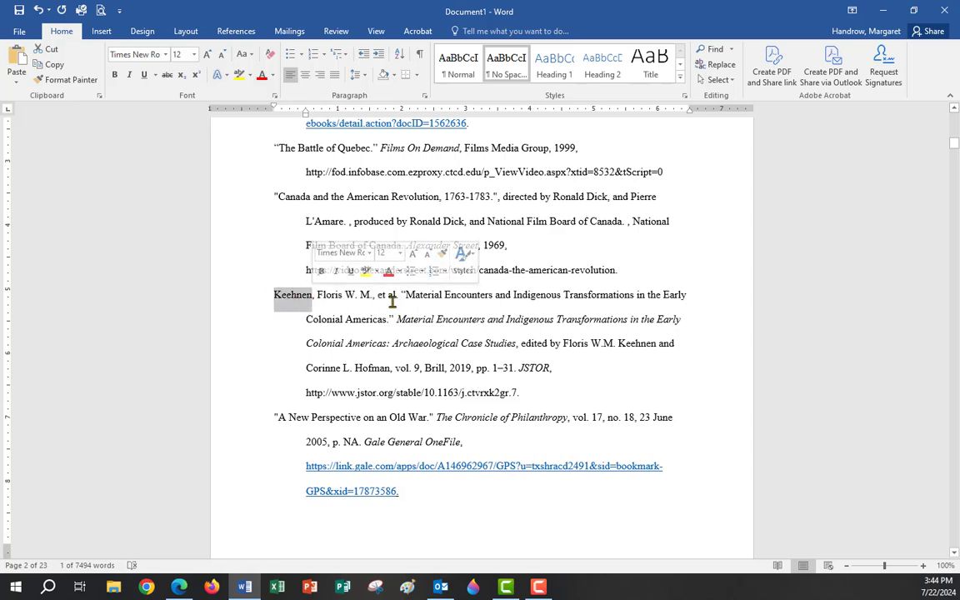
right_click(295, 300)
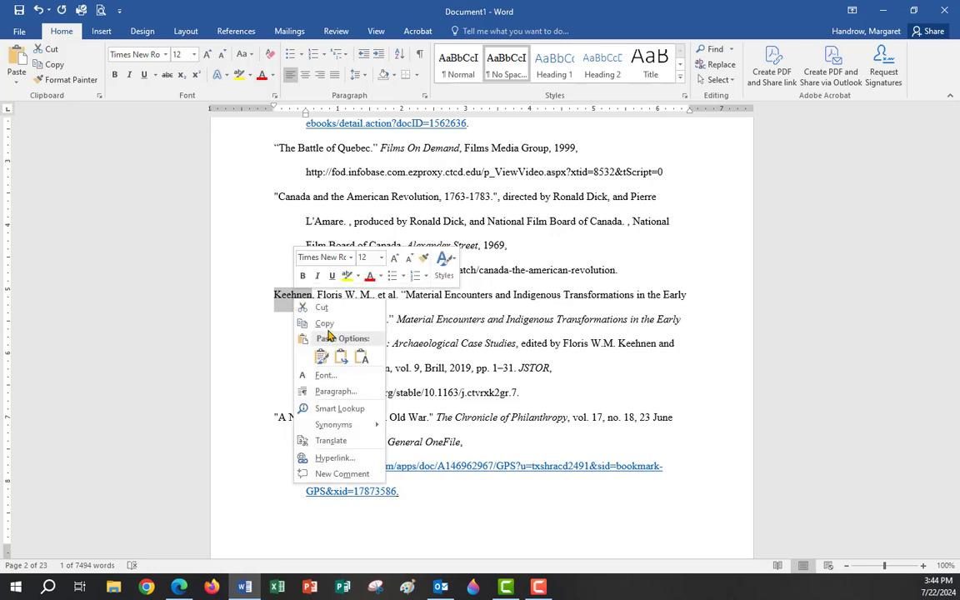
left_click(328, 329)
Add a parenthetical citation below ("The Battle"). made of the copied surname followed by ", et al. 25).".
scroll(284, 361, "up", 12)
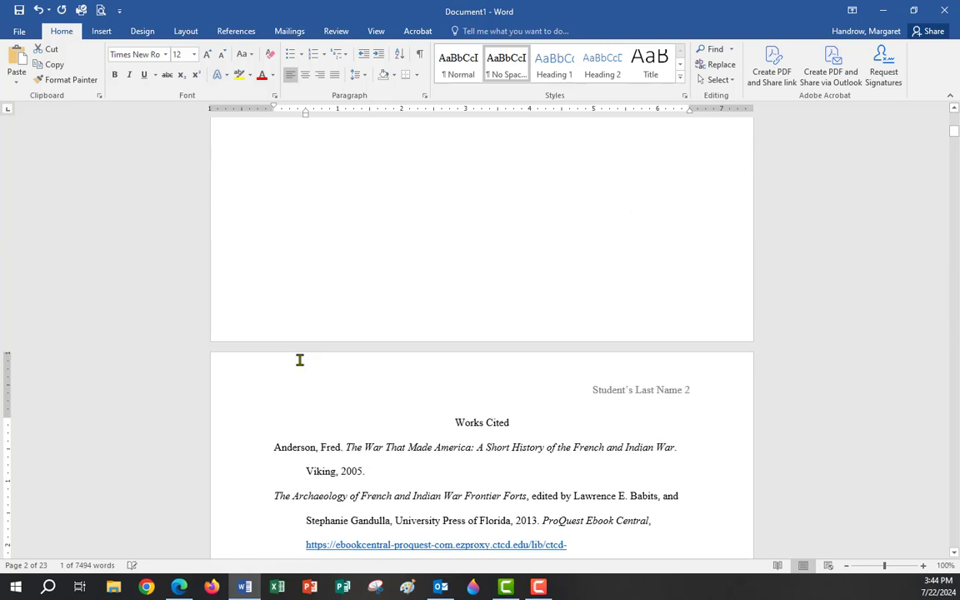
scroll(300, 360, "up", 5)
left_click(307, 285)
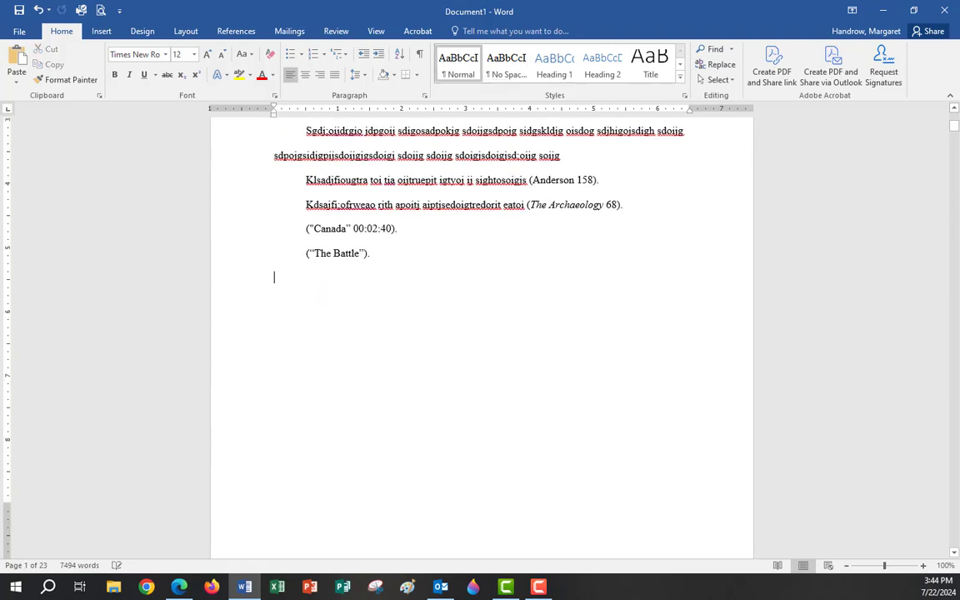
type("(")
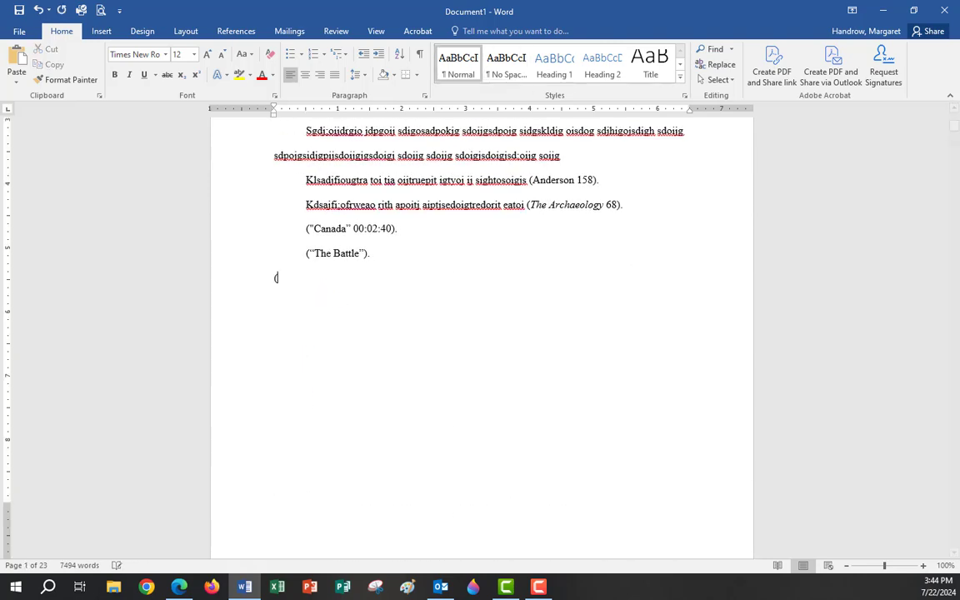
right_click(287, 279)
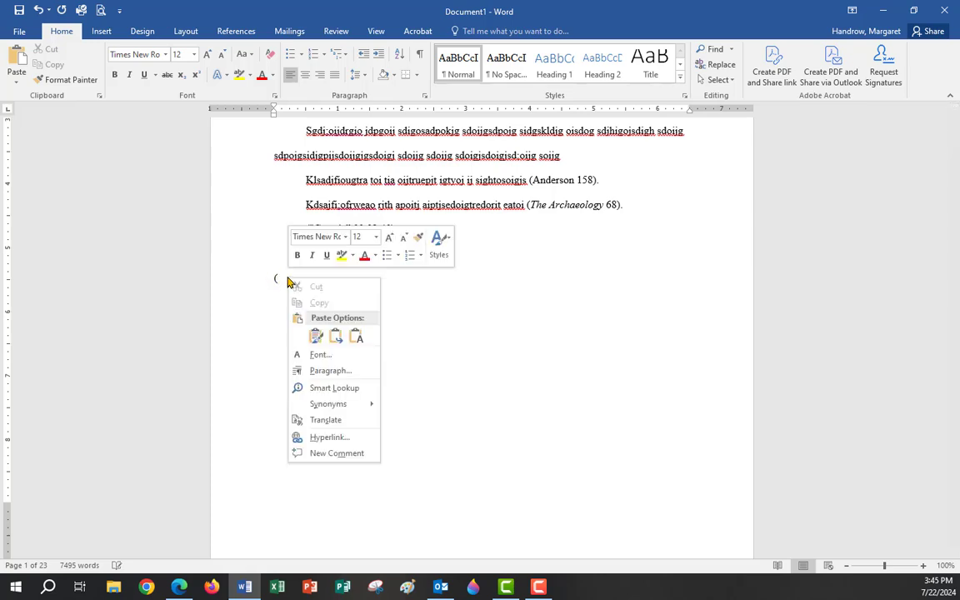
left_click(336, 336)
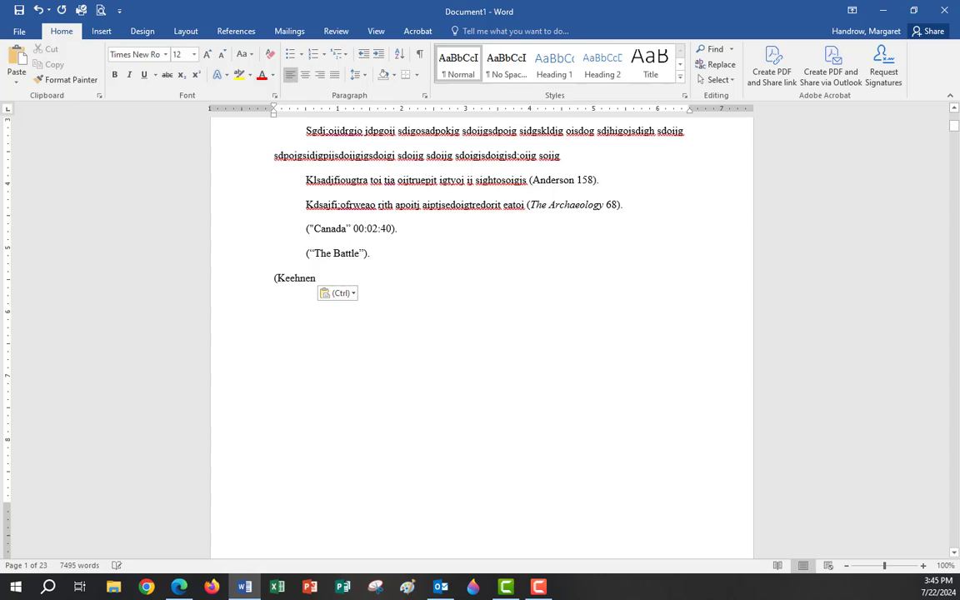
key("BackSpace")
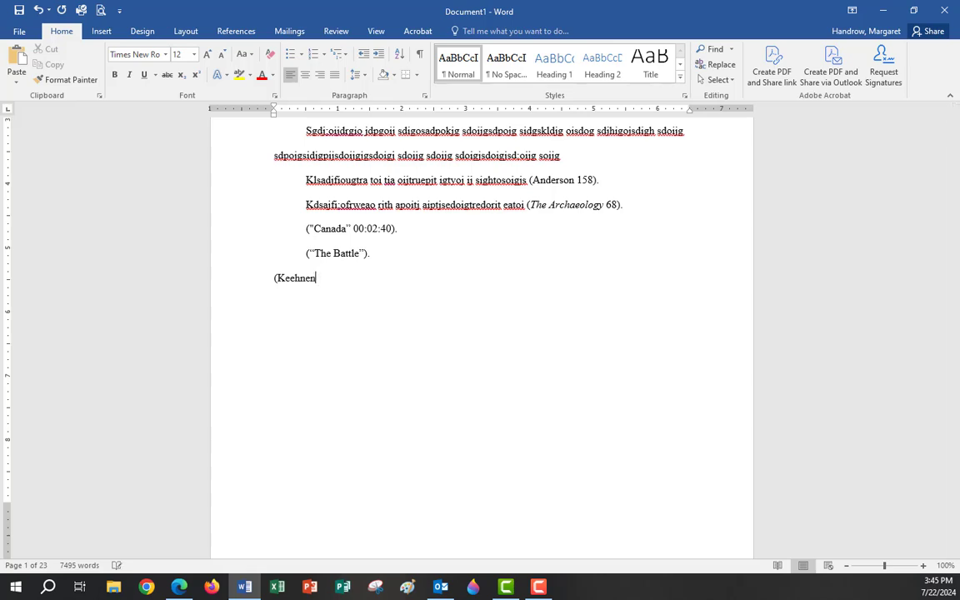
type(", et al.")
type("25).")
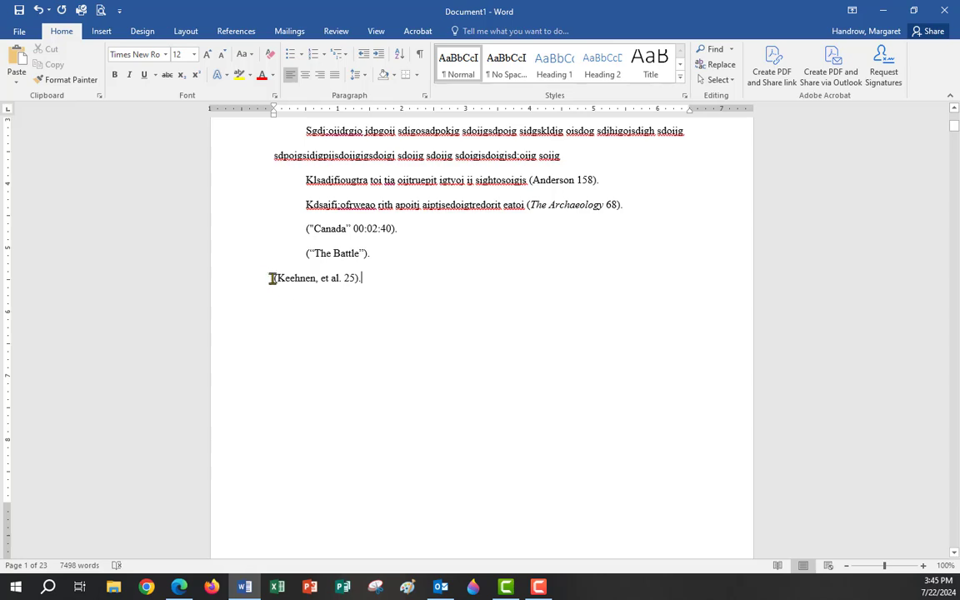
Switch to the Edge browser, close the "Canada and the American Revolution" video page and review the library's Ask a Librarian form.
left_click(888, 11)
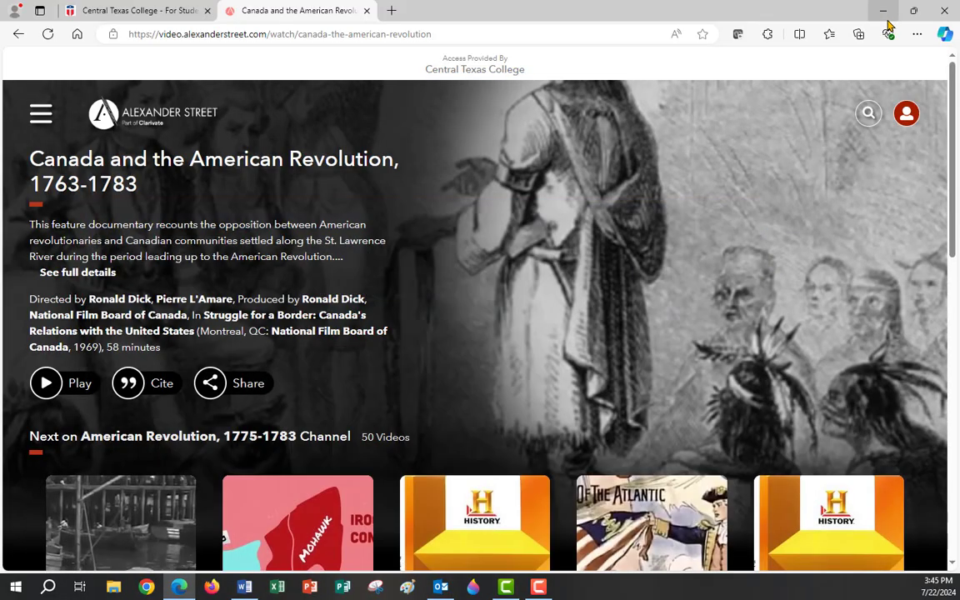
left_click(366, 11)
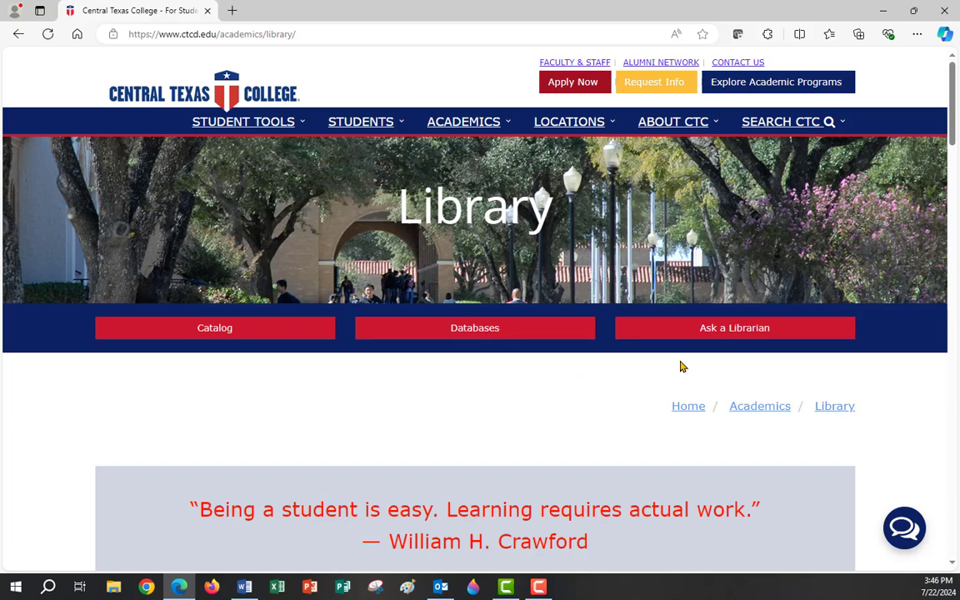
left_click(726, 341)
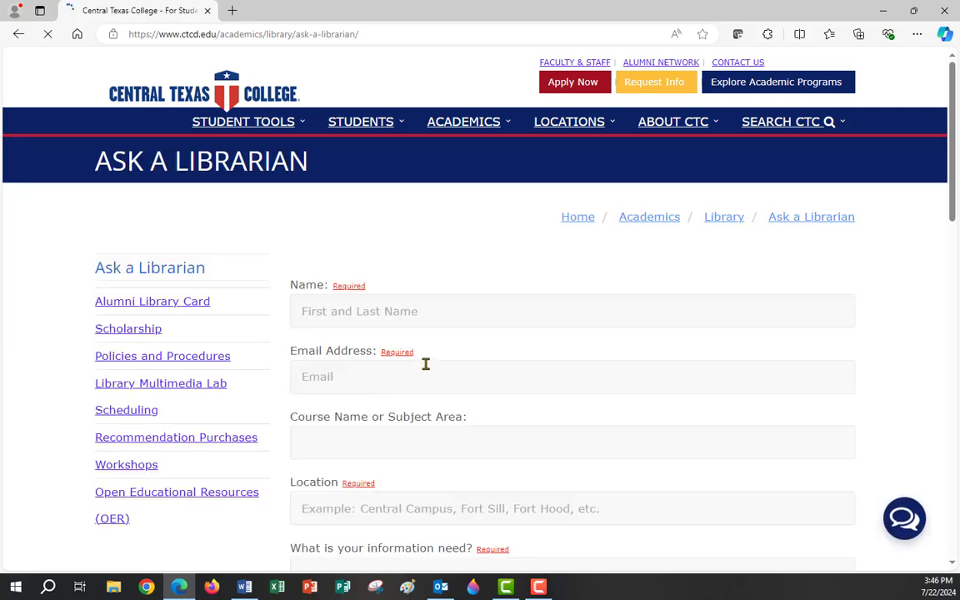
scroll(424, 364, "down", 3)
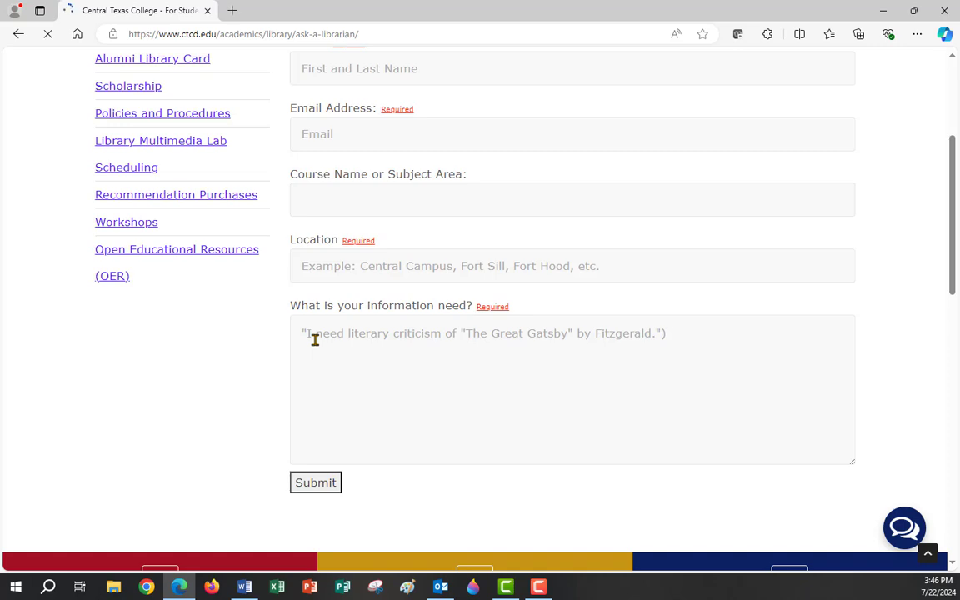
scroll(717, 216, "up", 3)
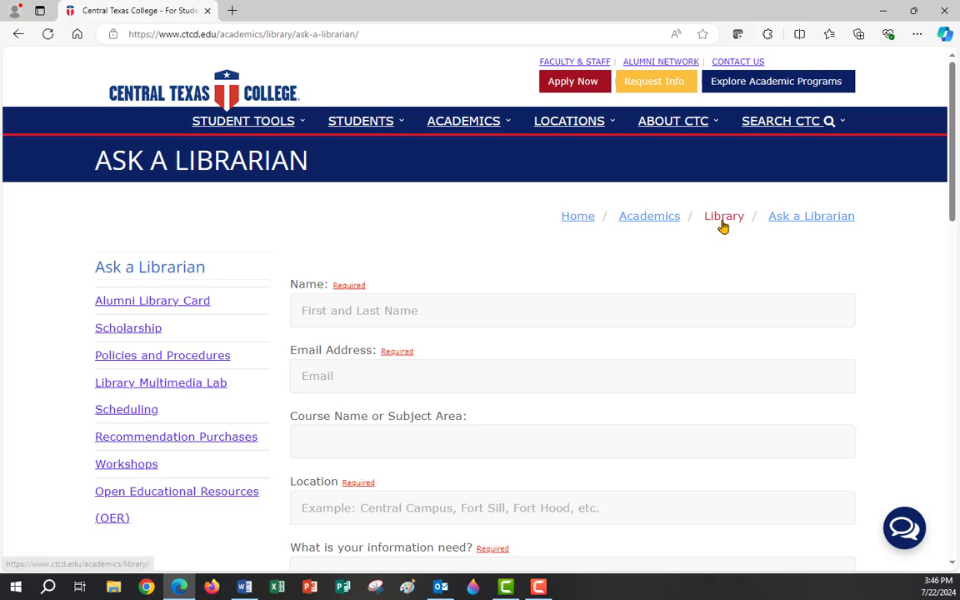
scroll(497, 367, "down", 3)
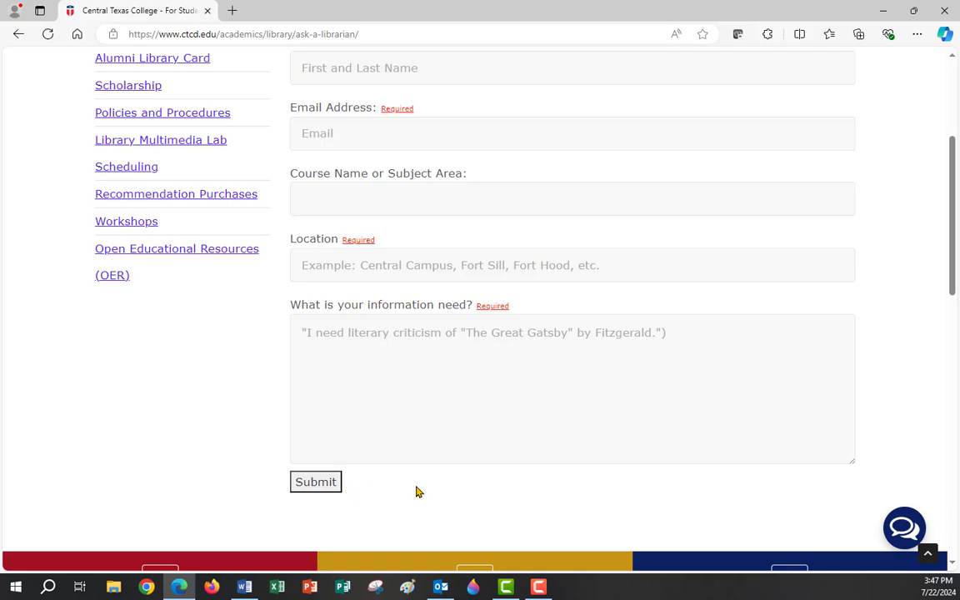
scroll(533, 433, "up", 3)
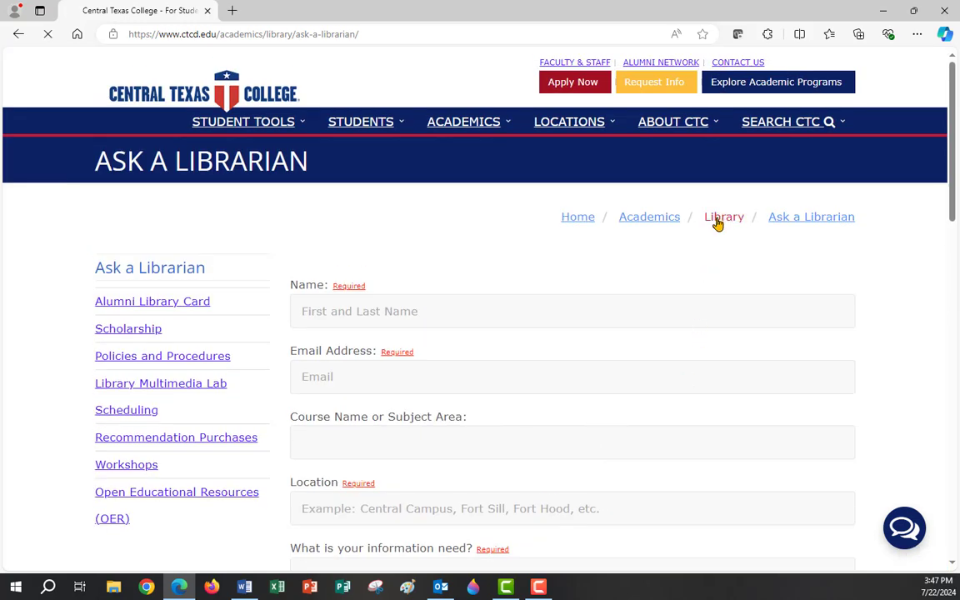
Open the library's Contact Us page from its home page and review the e-mail address, phone numbers and mailing address.
left_click(720, 219)
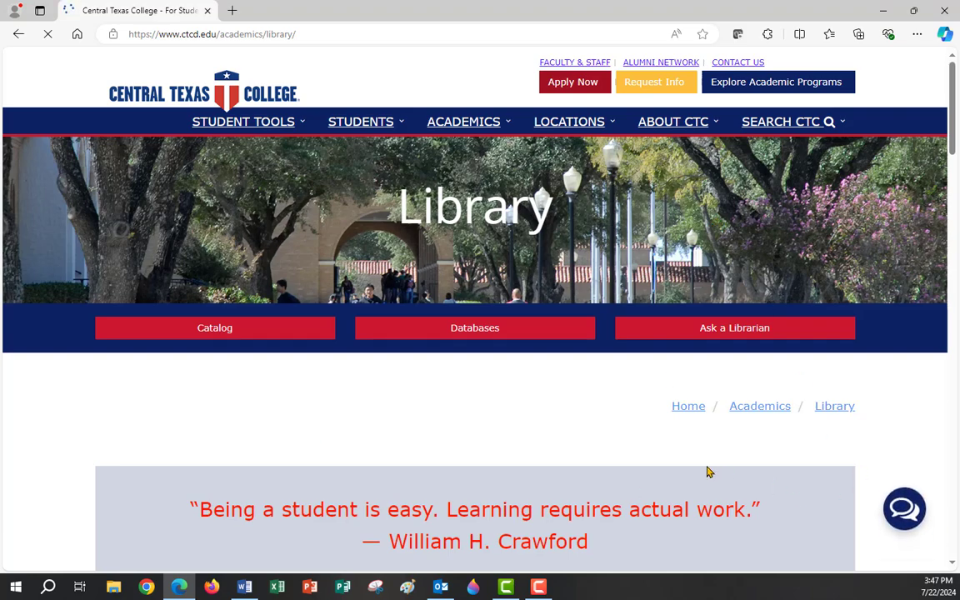
scroll(792, 467, "down", 5)
scroll(765, 468, "down", 2)
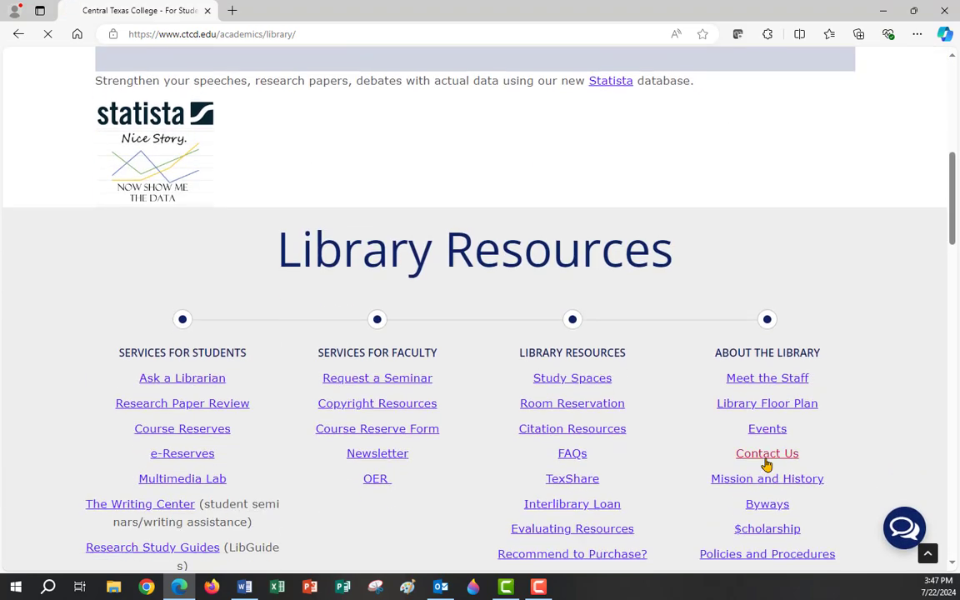
left_click(767, 367)
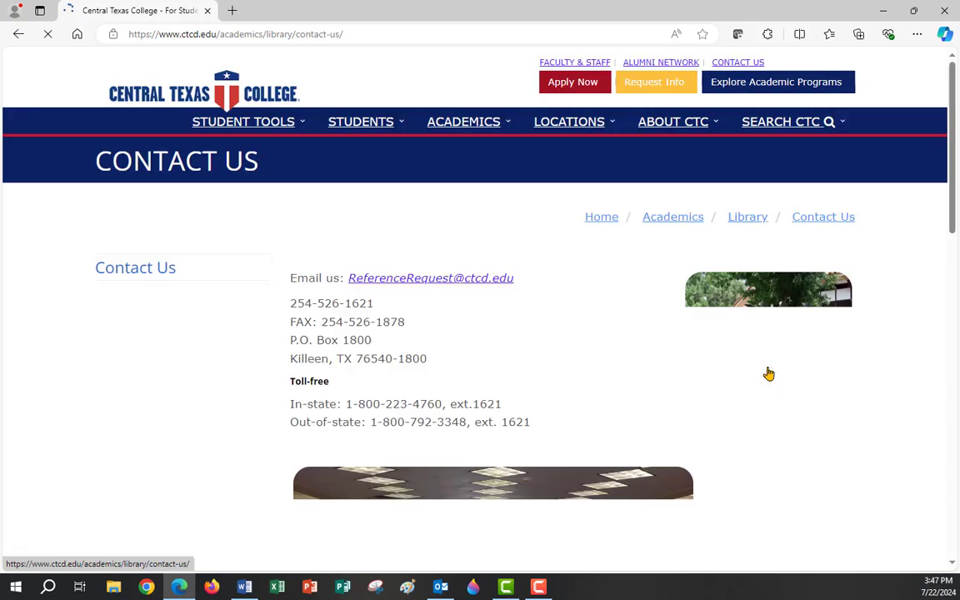
left_click_drag(520, 282, 345, 285)
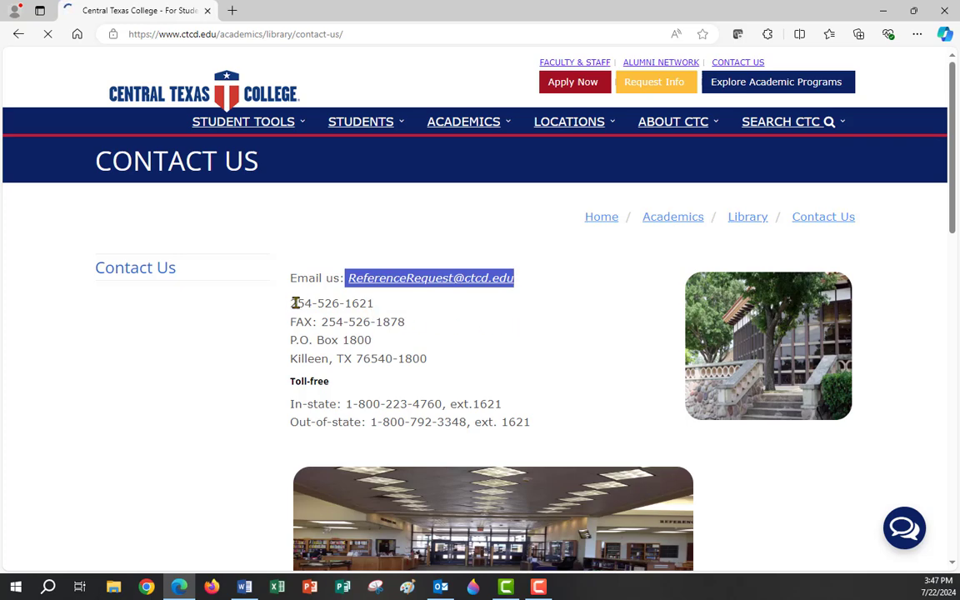
left_click_drag(294, 303, 550, 421)
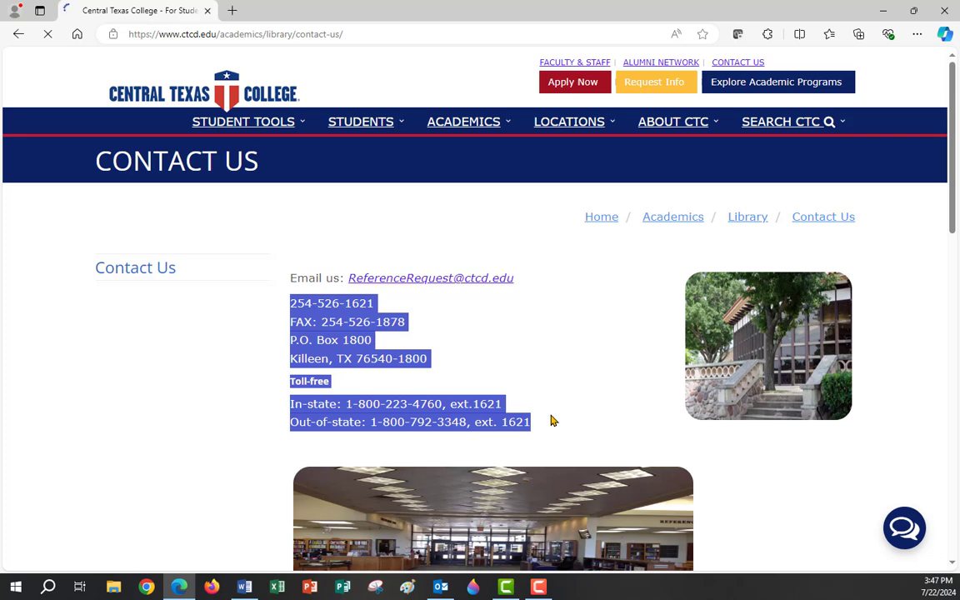
Return to the library home page and look at the Live Chat section.
left_click(746, 220)
scroll(494, 442, "down", 10)
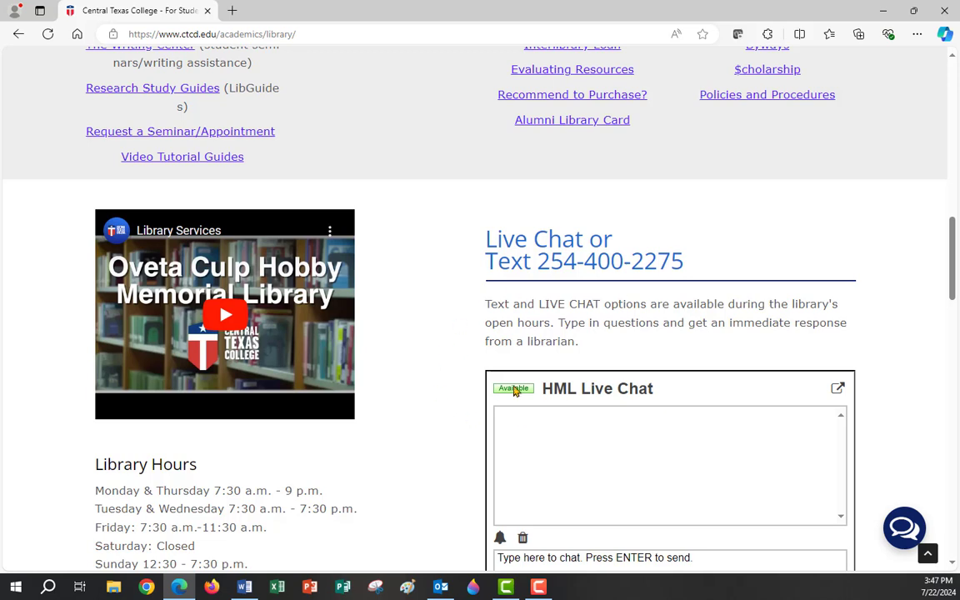
Review the HML Live Chat box, activate its message field and highlight the library's text-message number.
scroll(433, 363, "down", 1)
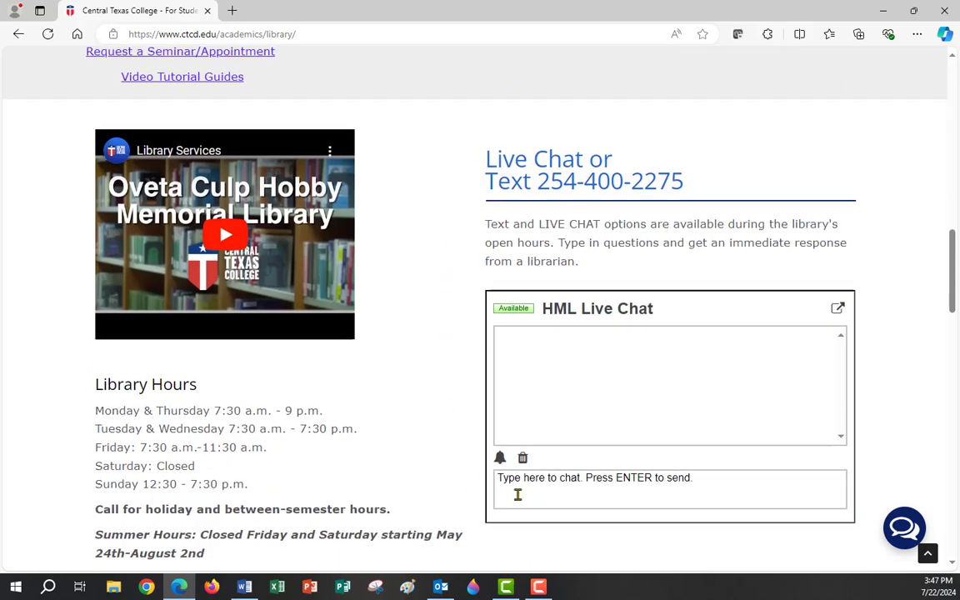
left_click(660, 497)
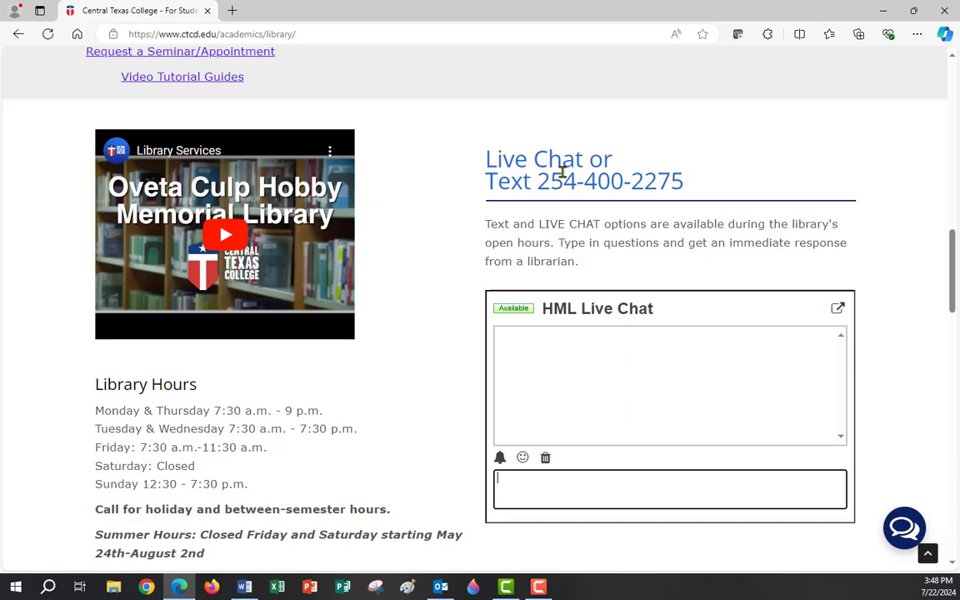
left_click_drag(543, 181, 687, 180)
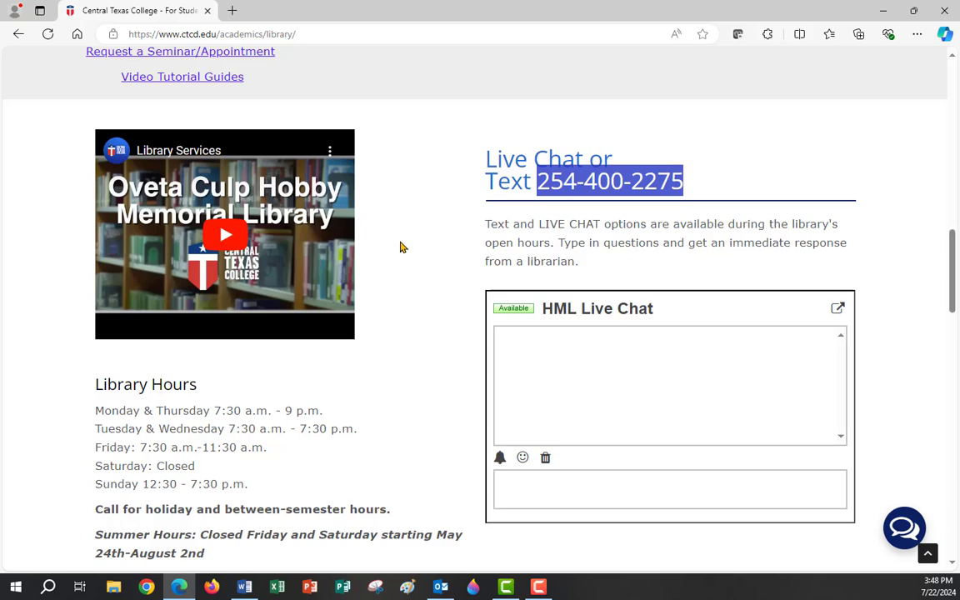
Open the library's Video Tutorial Guides page and review the tutorial links and the Seminars on Demand list.
scroll(392, 250, "up", 2)
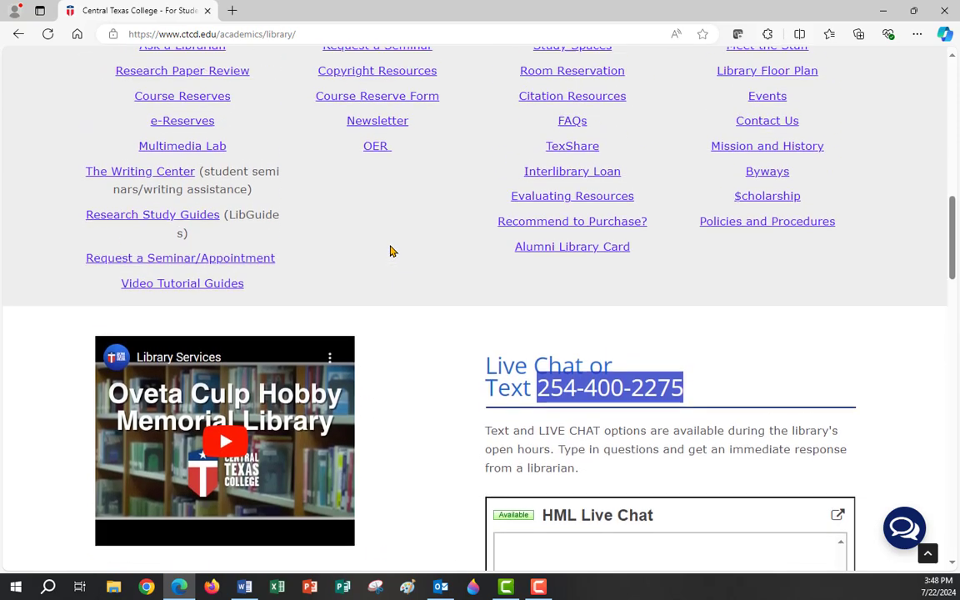
scroll(392, 250, "up", 1)
left_click(408, 368)
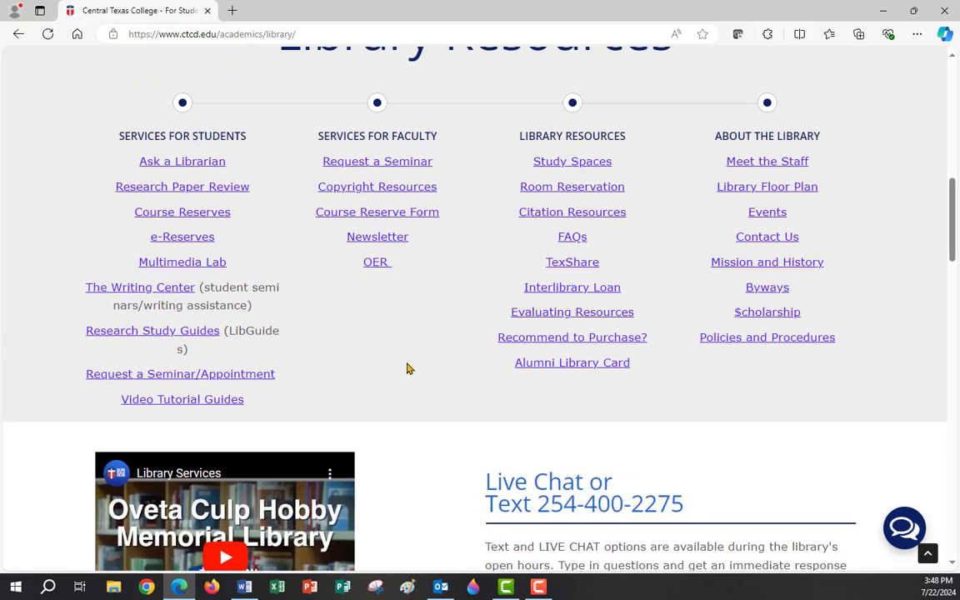
left_click(184, 401)
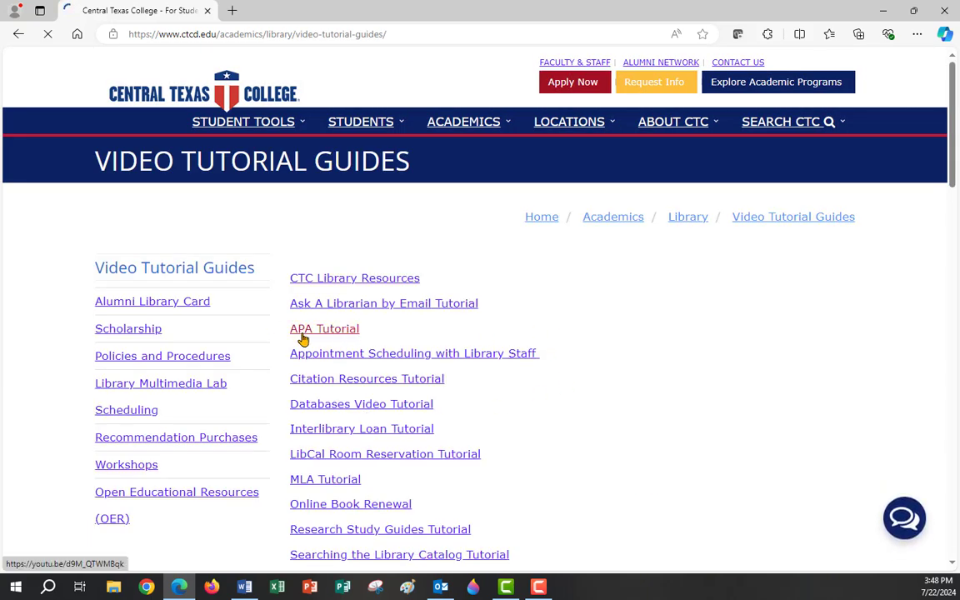
scroll(626, 393, "down", 3)
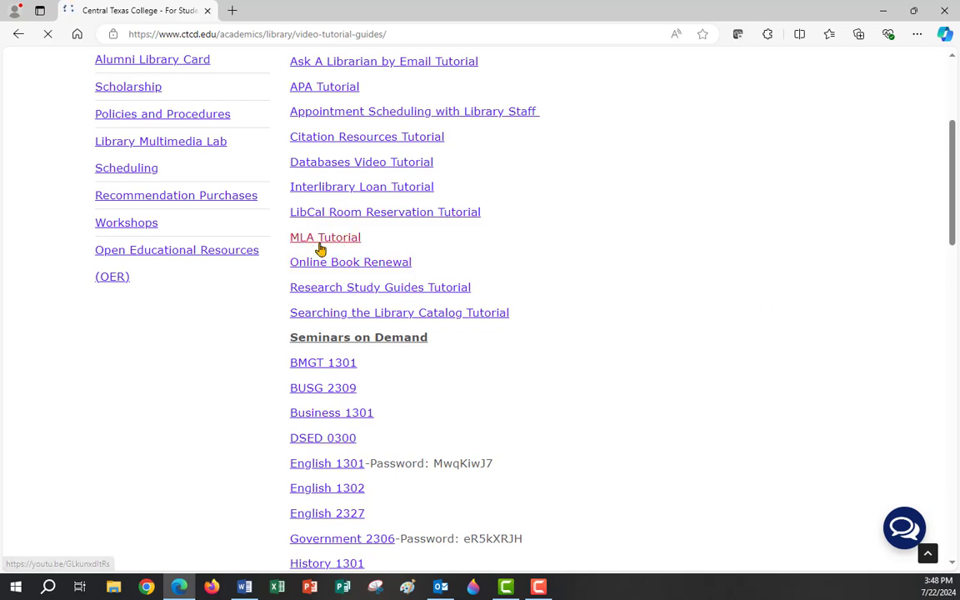
scroll(617, 410, "down", 1)
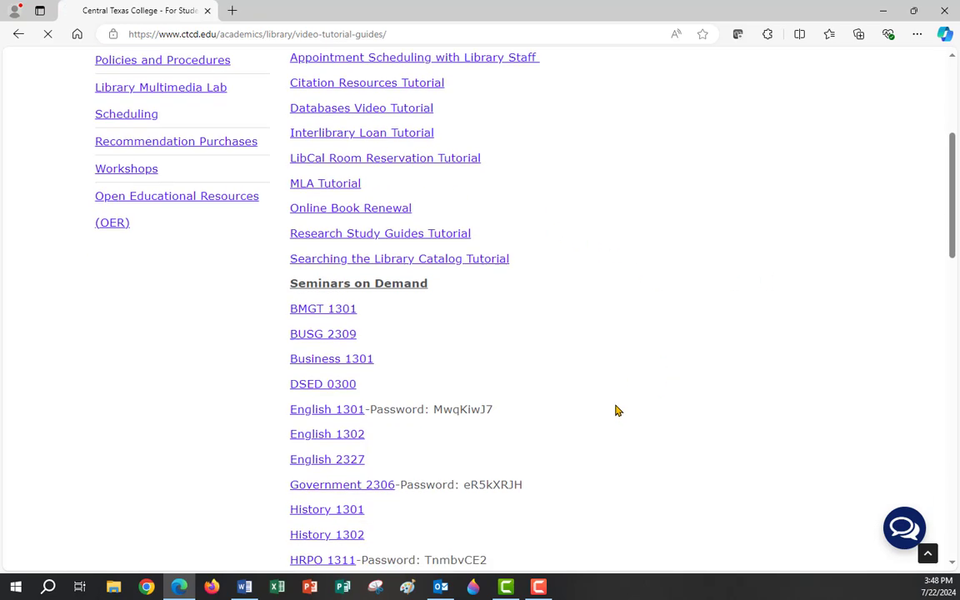
scroll(617, 410, "down", 2)
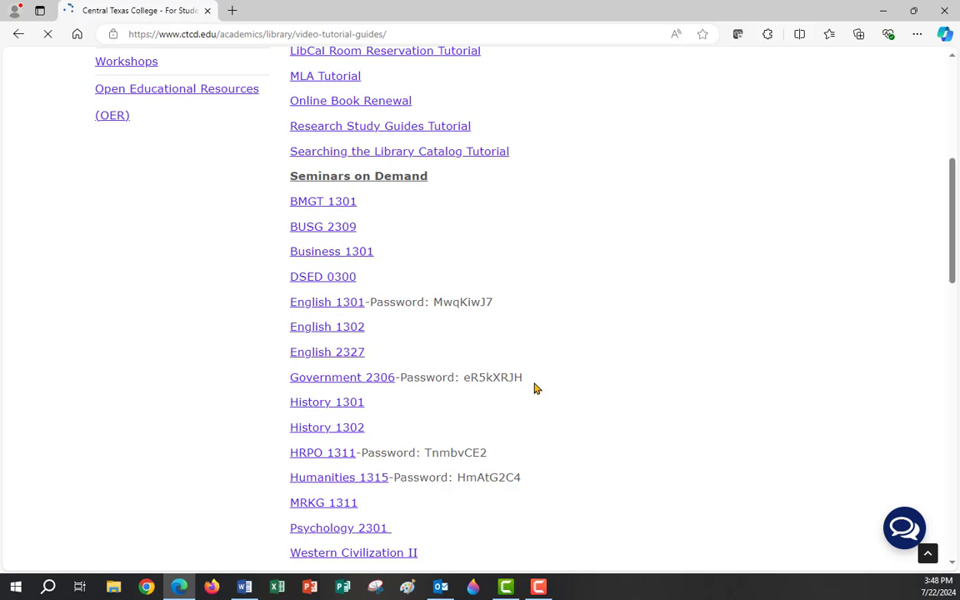
scroll(535, 388, "down", 2)
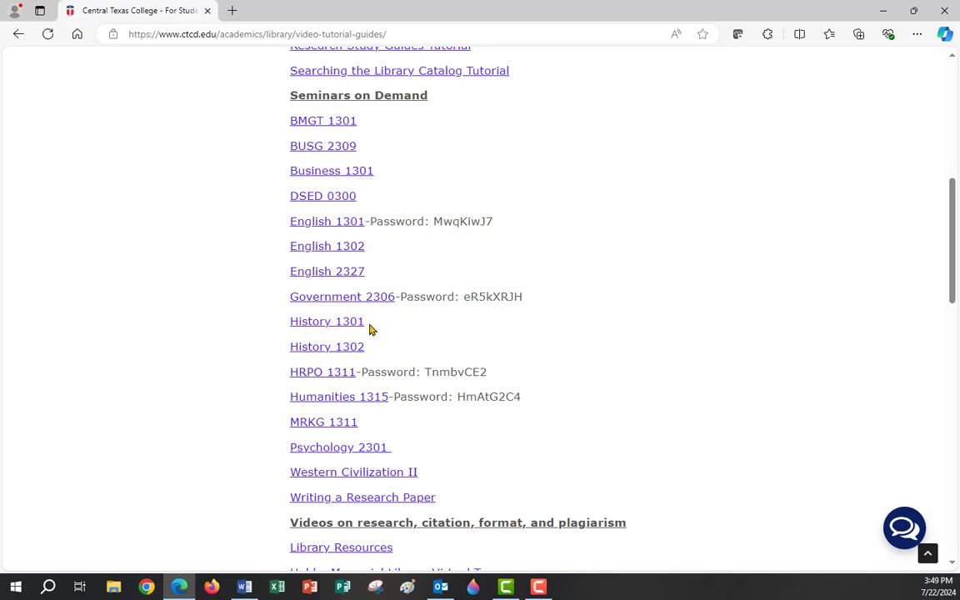
scroll(554, 371, "up", 5)
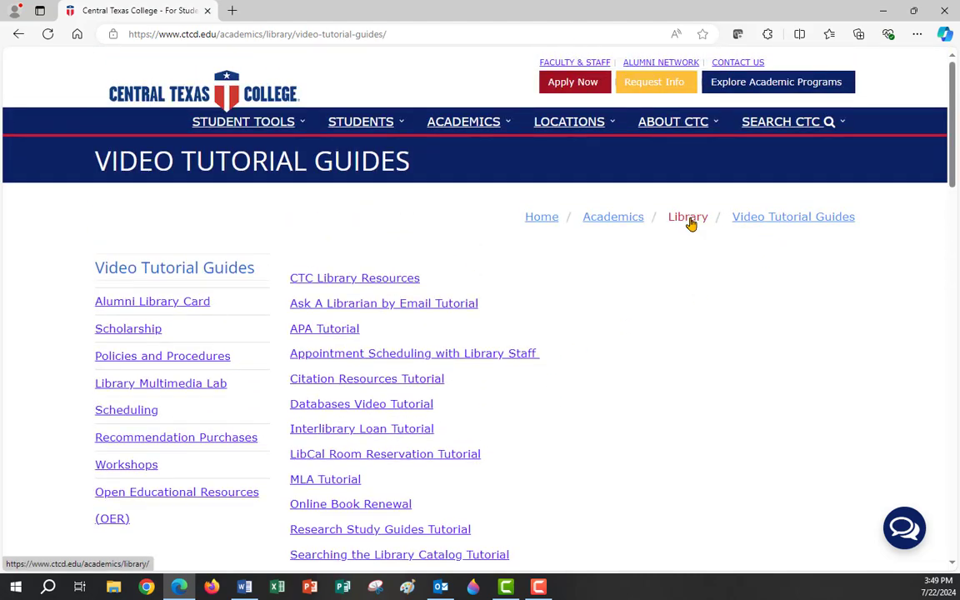
Return to the library home page and open the Request a Seminar/Appointment page.
left_click(688, 219)
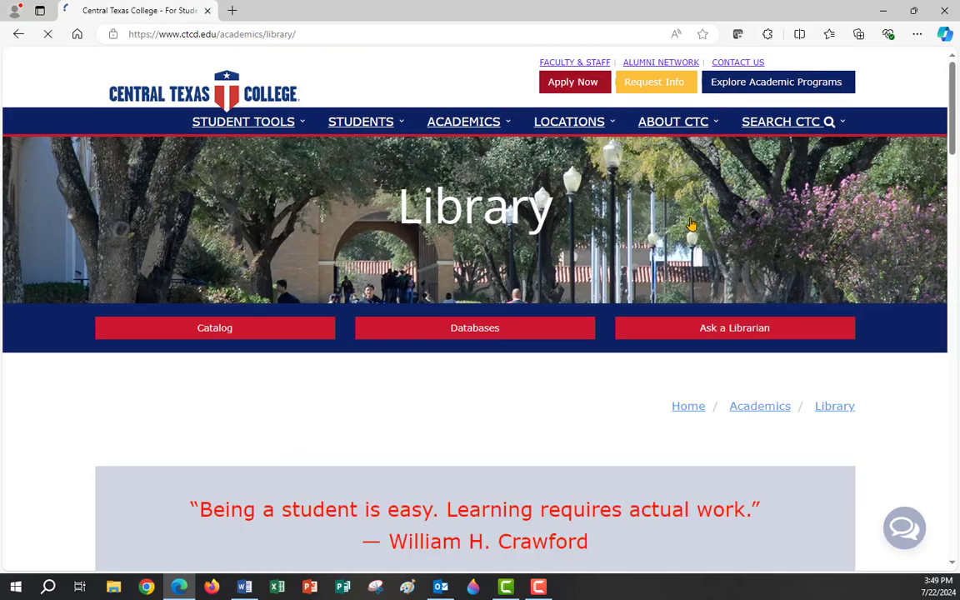
scroll(257, 415, "down", 10)
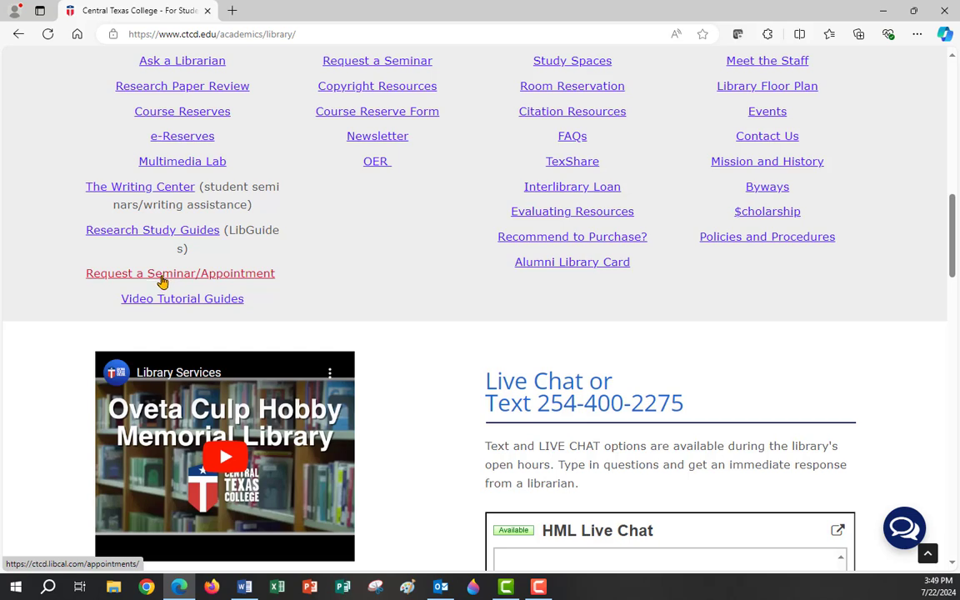
left_click(162, 282)
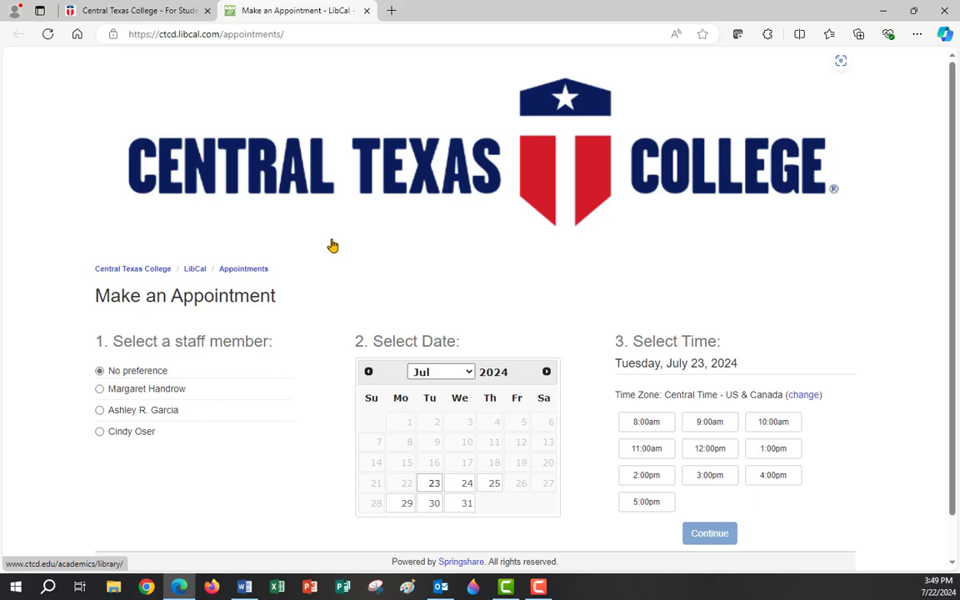
Choose the first named staff member, Tuesday, July 23, 2024 and the 9:00am slot, and continue to the appointment details form.
scroll(304, 276, "down", 1)
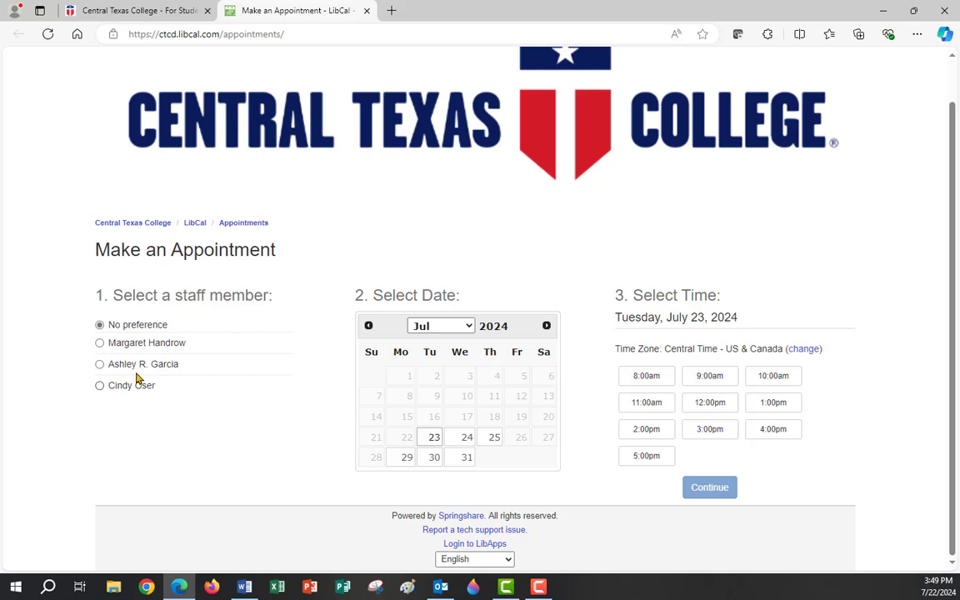
left_click(100, 343)
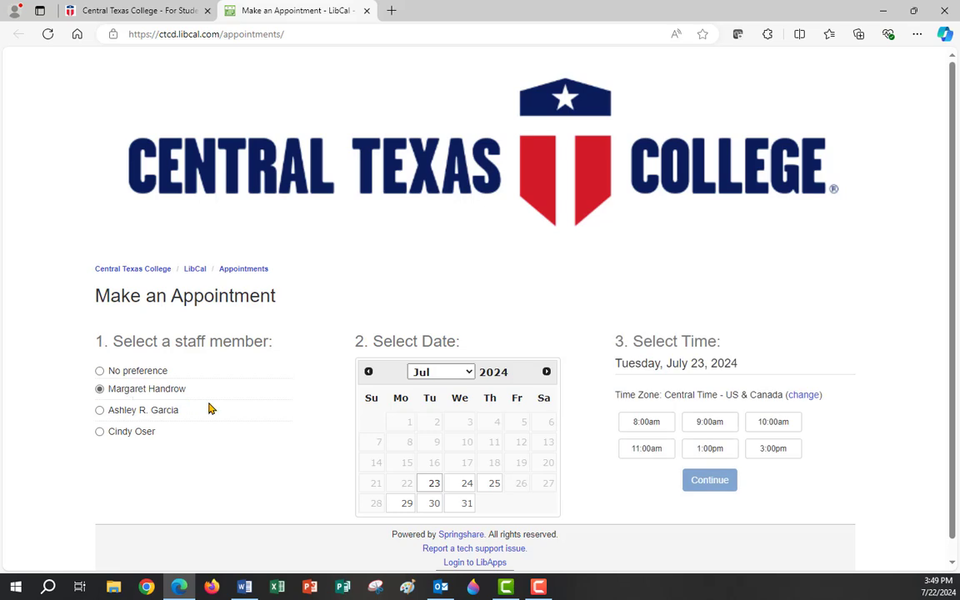
left_click(434, 484)
left_click(711, 425)
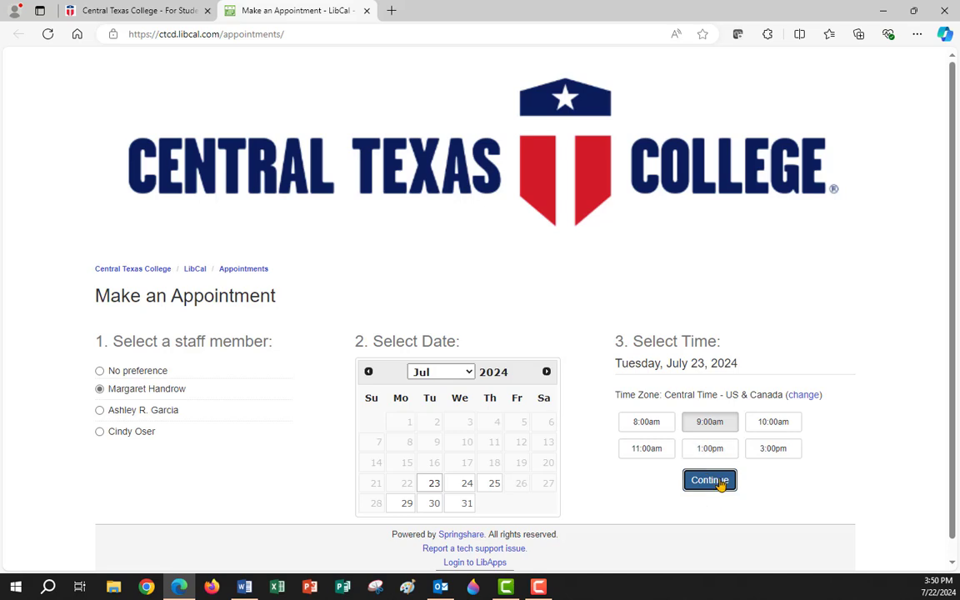
left_click(717, 481)
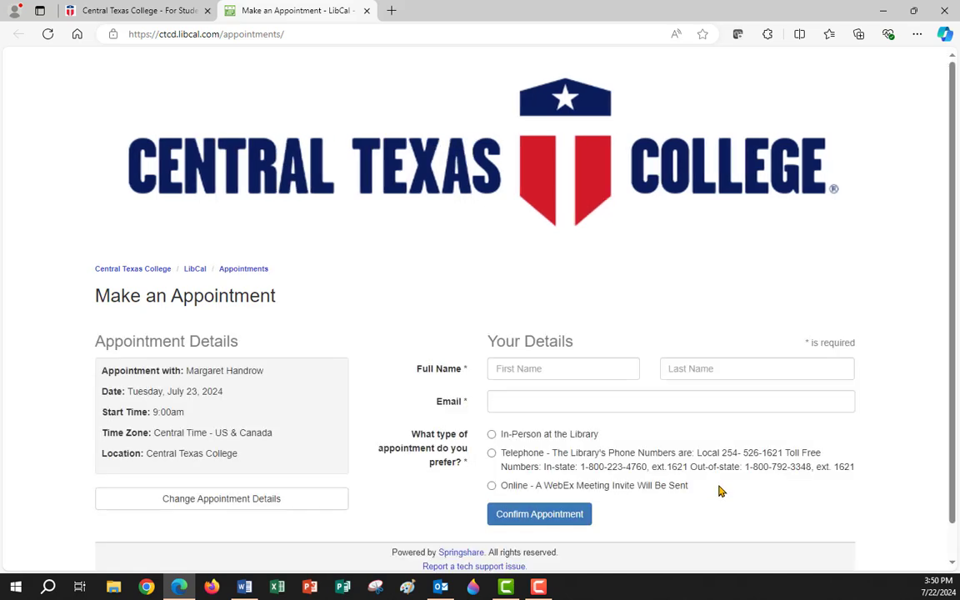
Review the name, e-mail and appointment type fields of the form, and close the appointment page without confirming.
left_click(529, 368)
left_click(694, 369)
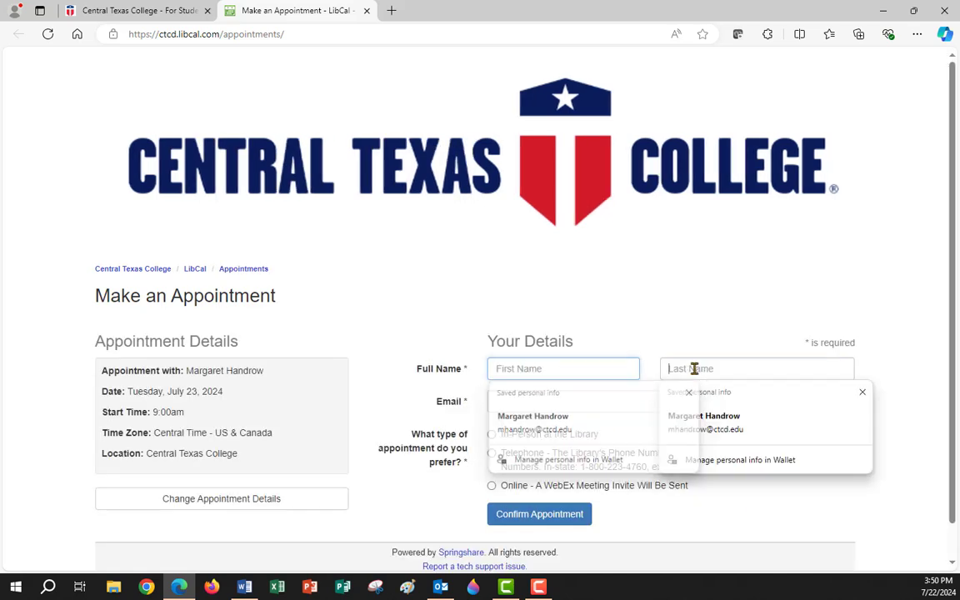
left_click(841, 533)
scroll(713, 418, "down", 1)
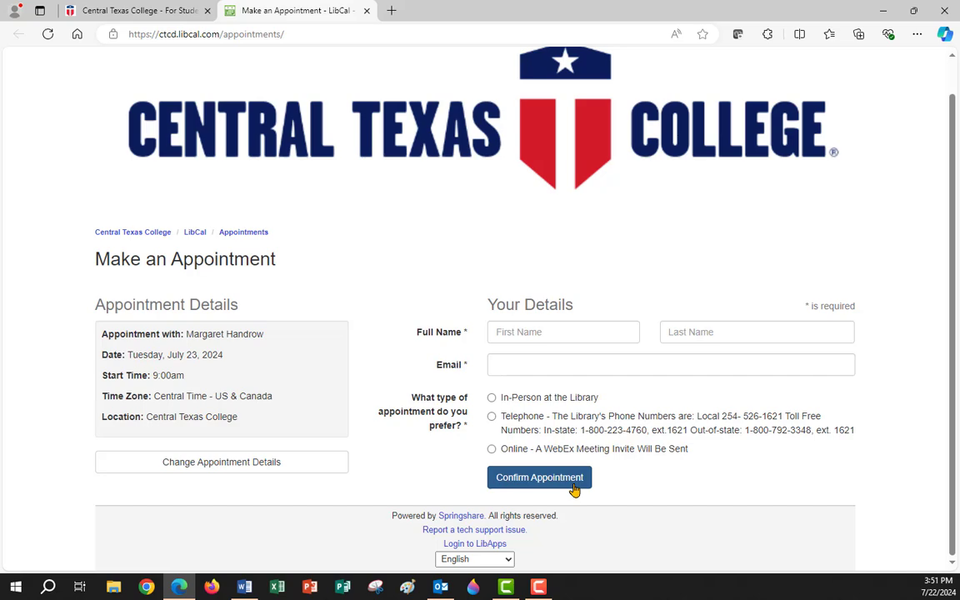
left_click(367, 11)
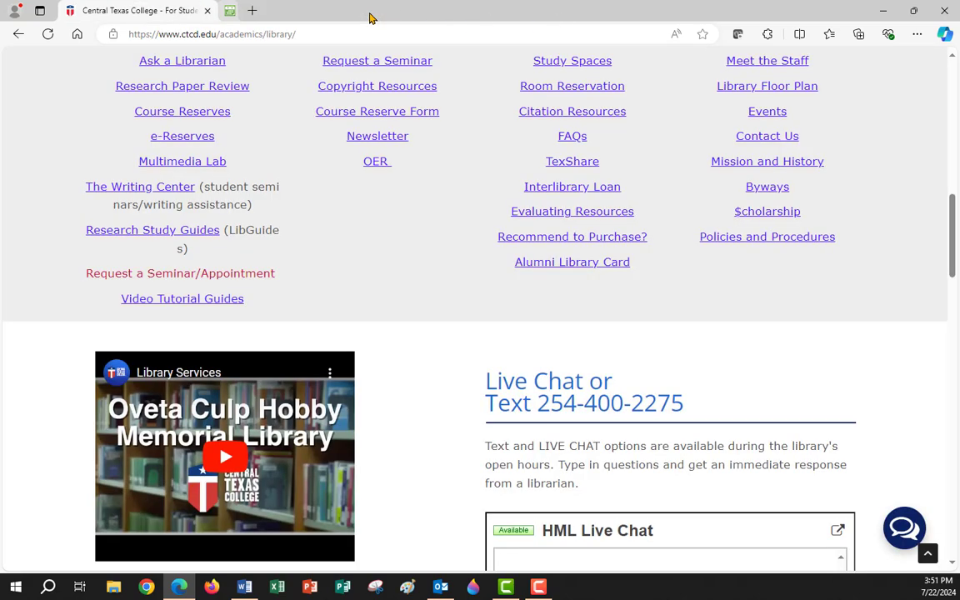
Open the Research Study Guides, search them for "history 1301" and open the Seminar On Demand - History 1301 guide.
left_click(138, 239)
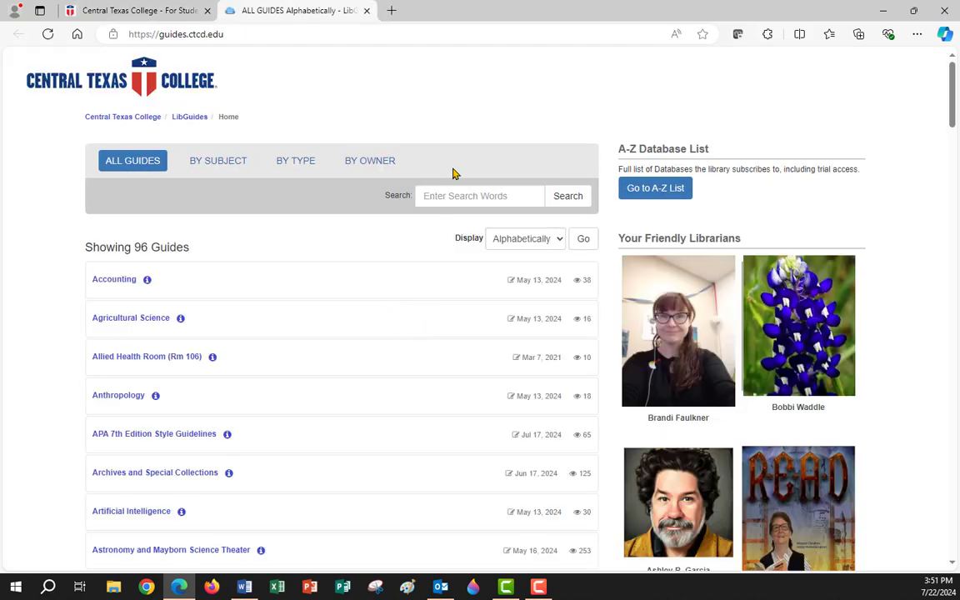
left_click(433, 195)
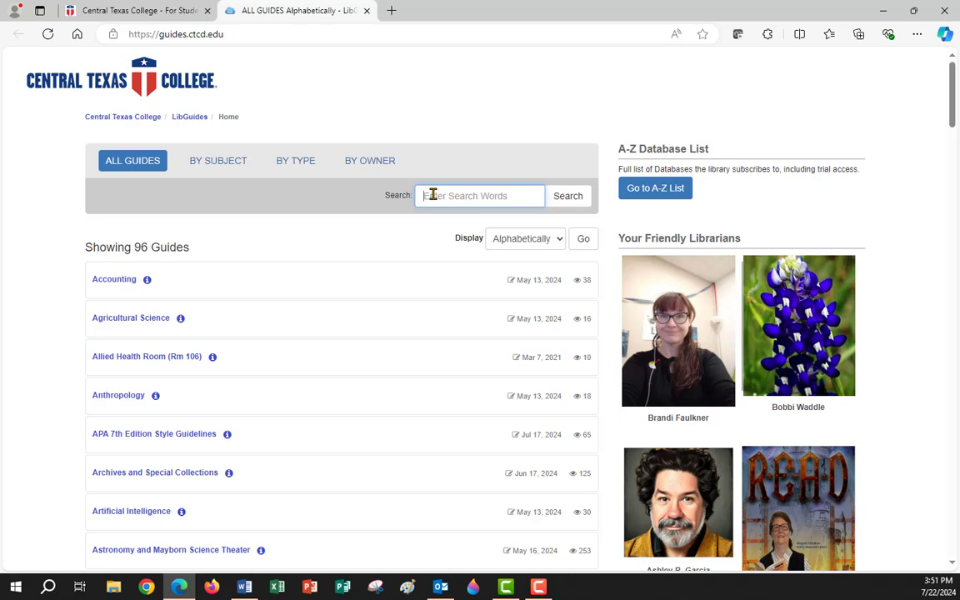
type("history 1301")
key("Return")
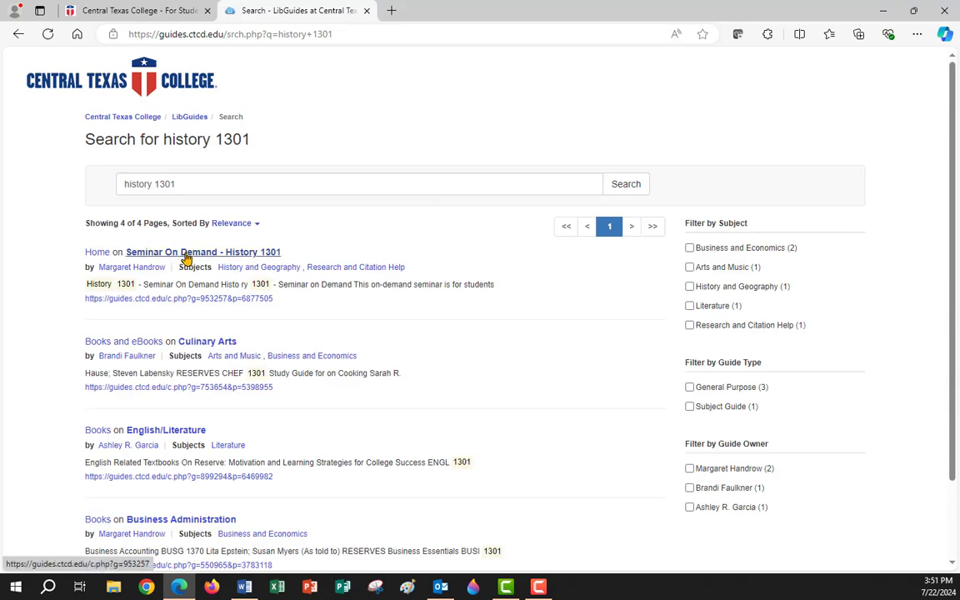
left_click(187, 253)
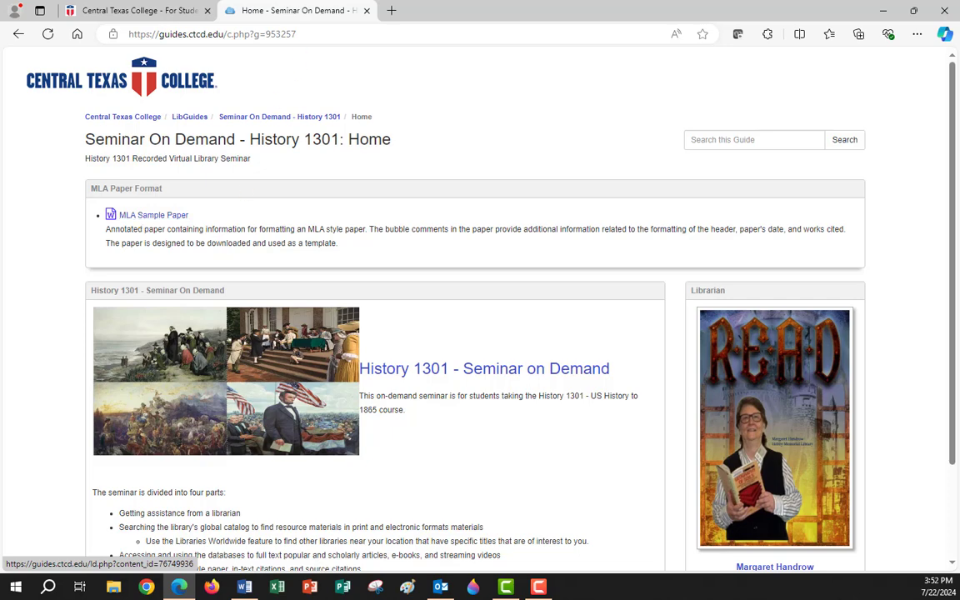
Return to the LibGuides home, search for "mla" and open the MLA Style guide's MLA Sample Paper and Formatting Guides page.
left_click(191, 118)
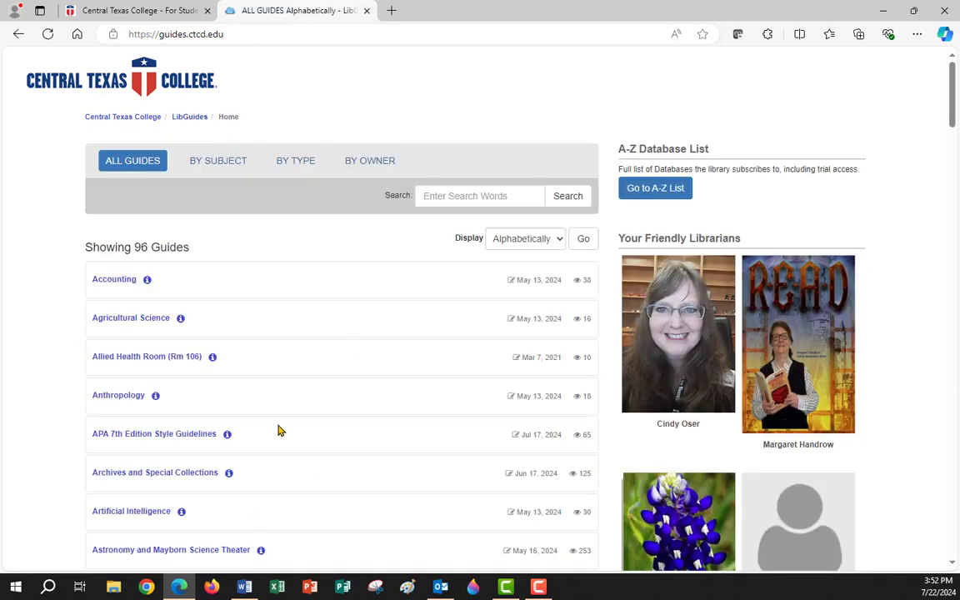
left_click(437, 197)
type("mla")
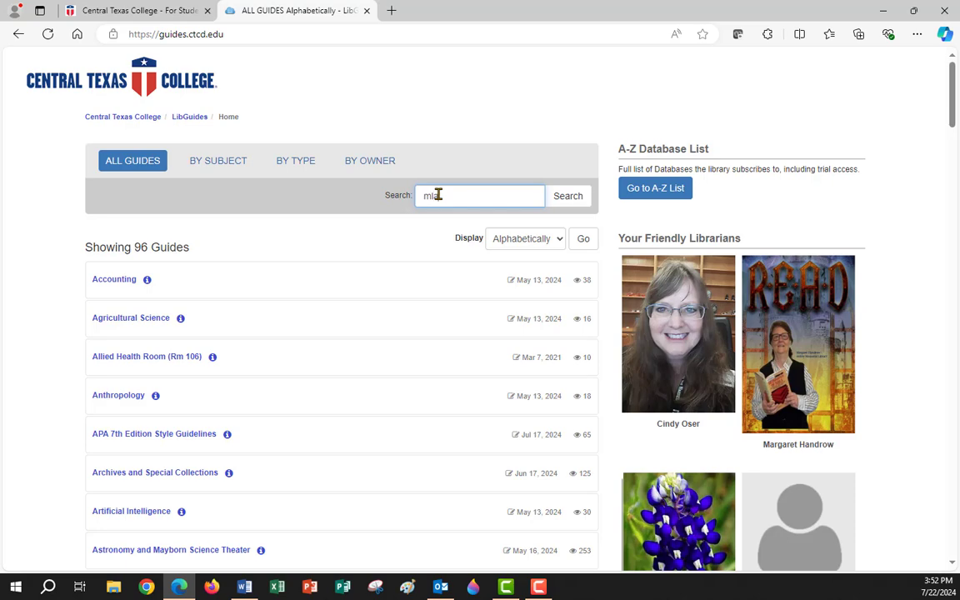
key("Return")
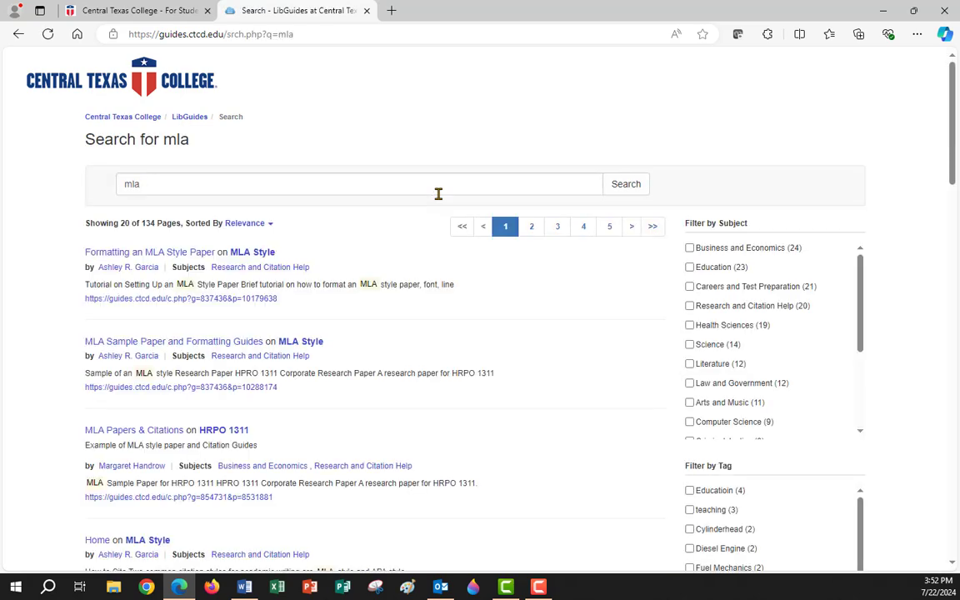
left_click(189, 253)
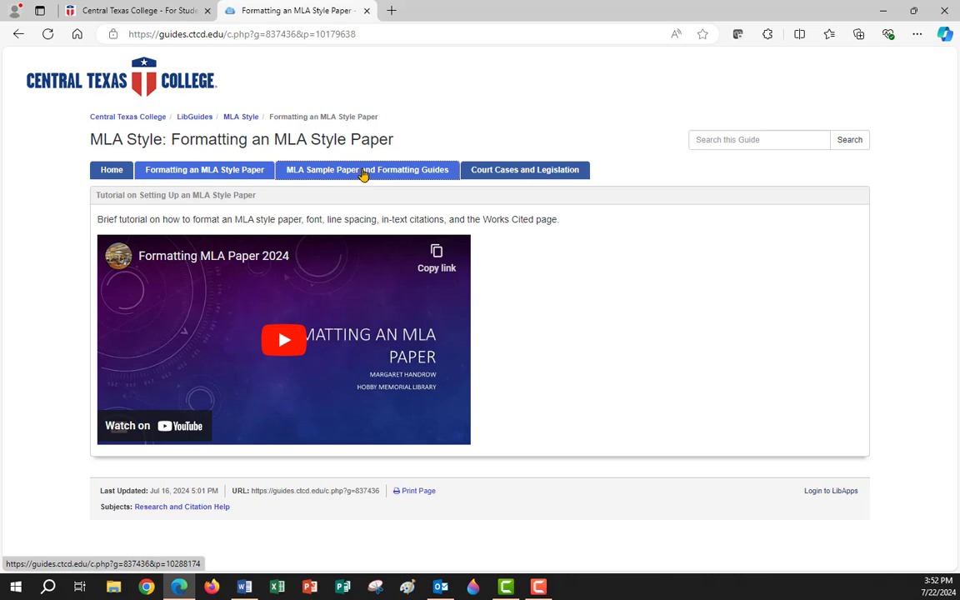
left_click(363, 173)
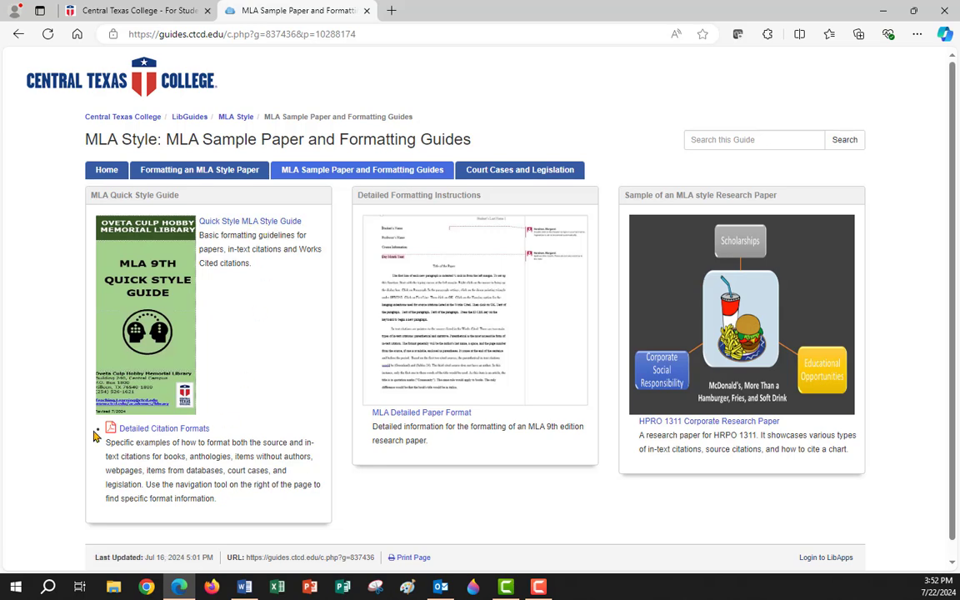
Open the Detailed Citation Formats PDF, review its contents and the section on print books with three or more authors, and close it.
left_click(156, 430)
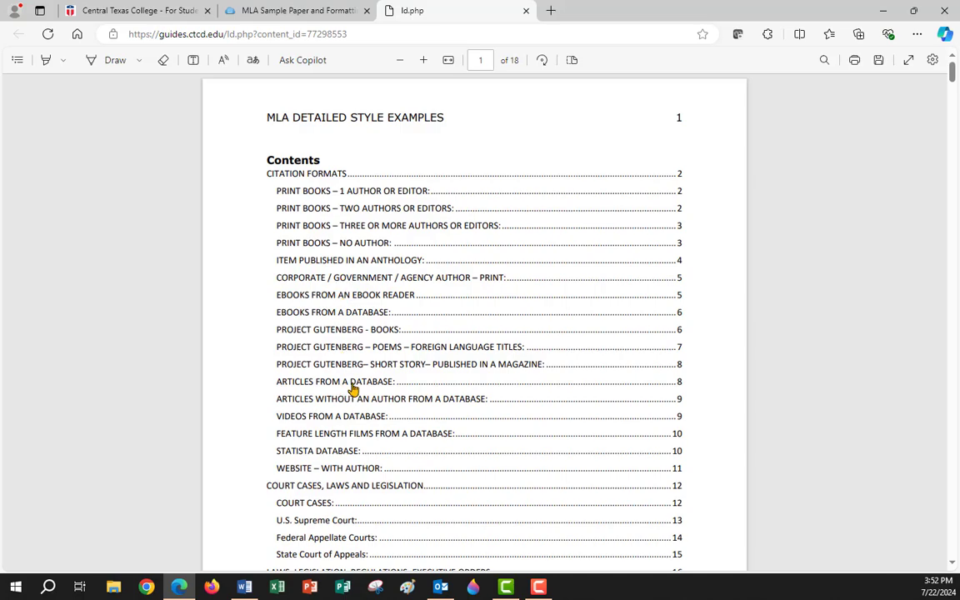
scroll(353, 385, "down", 3)
scroll(352, 388, "down", 2)
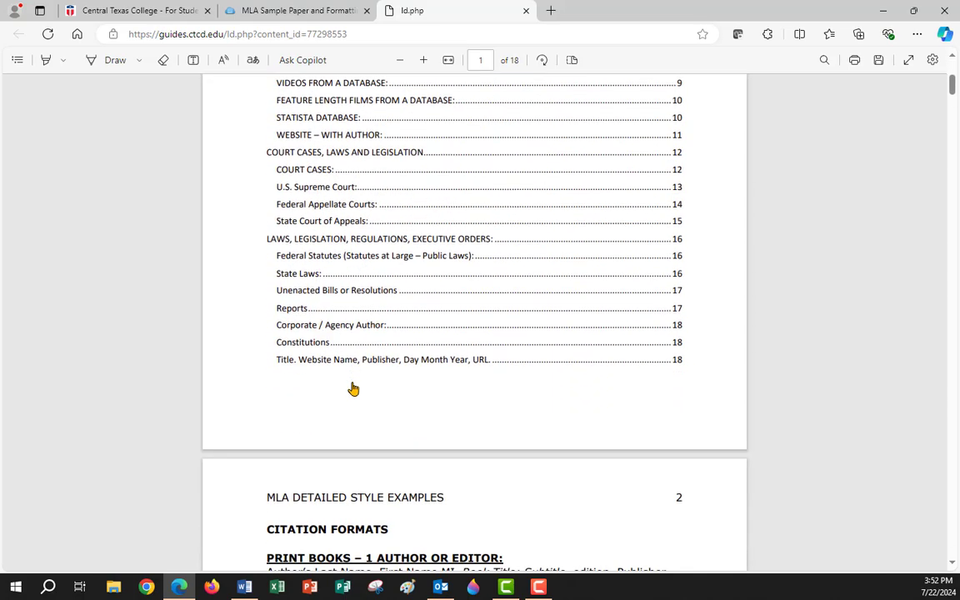
scroll(352, 388, "up", 4)
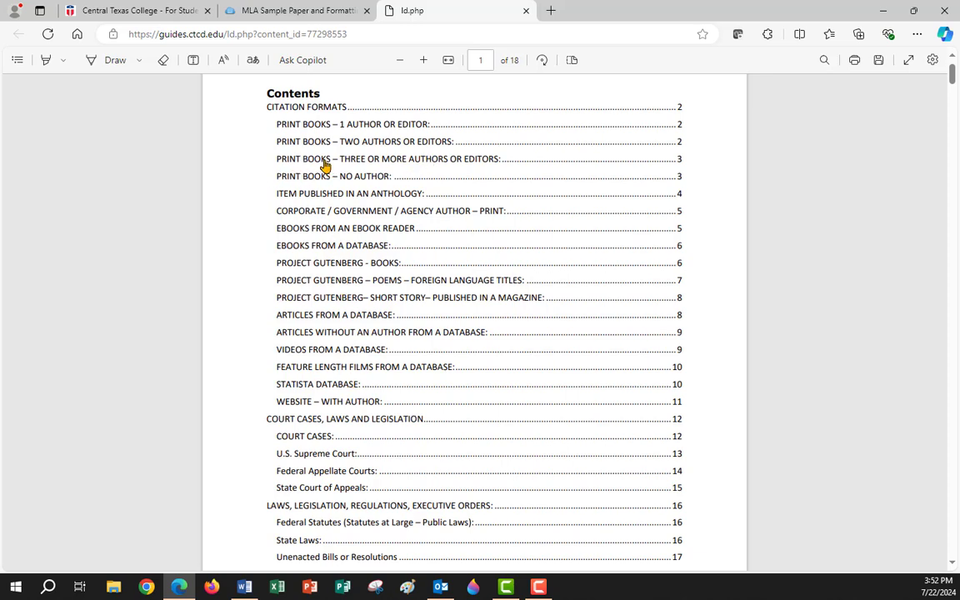
left_click(325, 165)
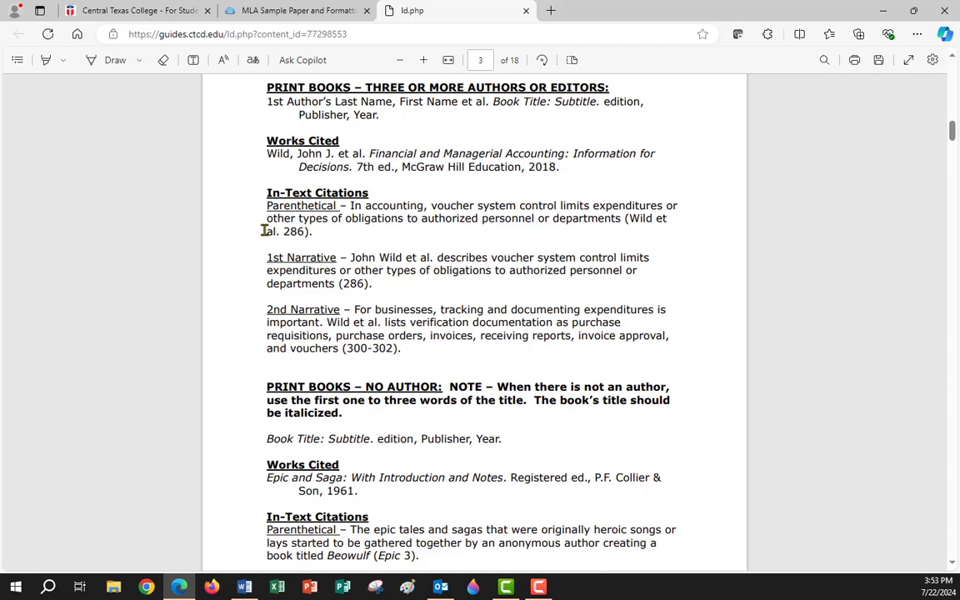
left_click(526, 10)
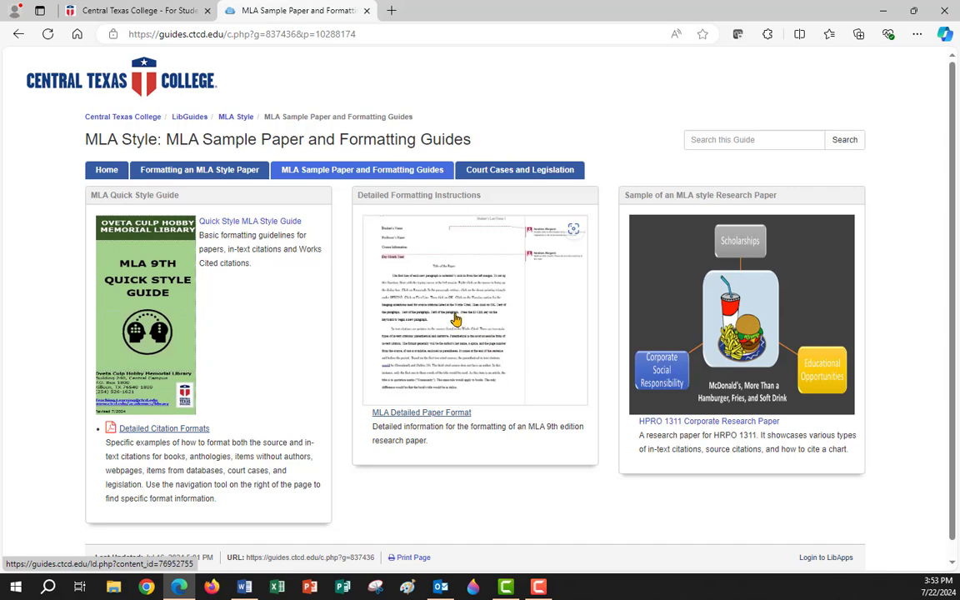
Download the MLA Detailed Paper Format template from the guide, open it in Word and enable editing.
left_click(456, 320)
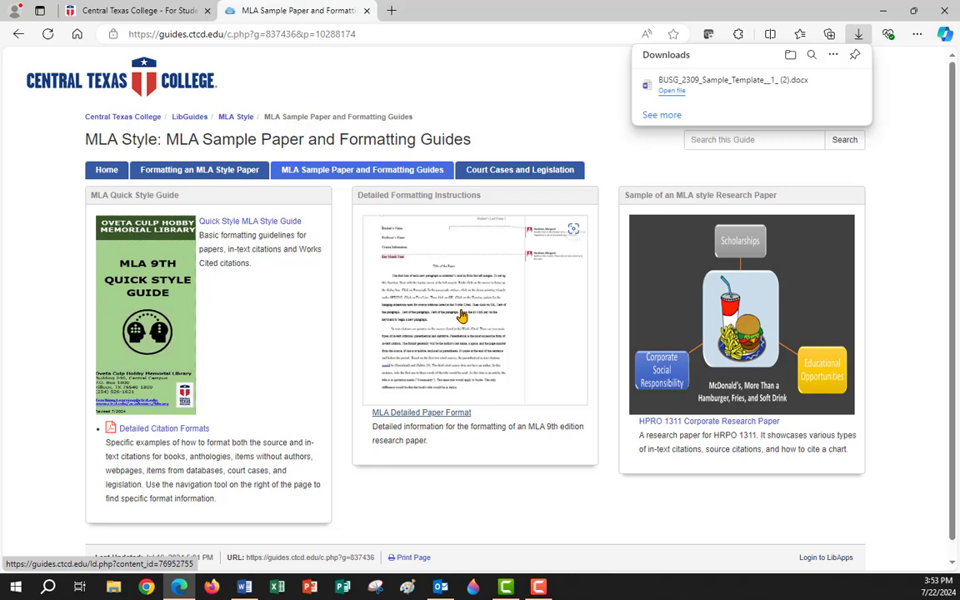
scroll(426, 314, "down", 1)
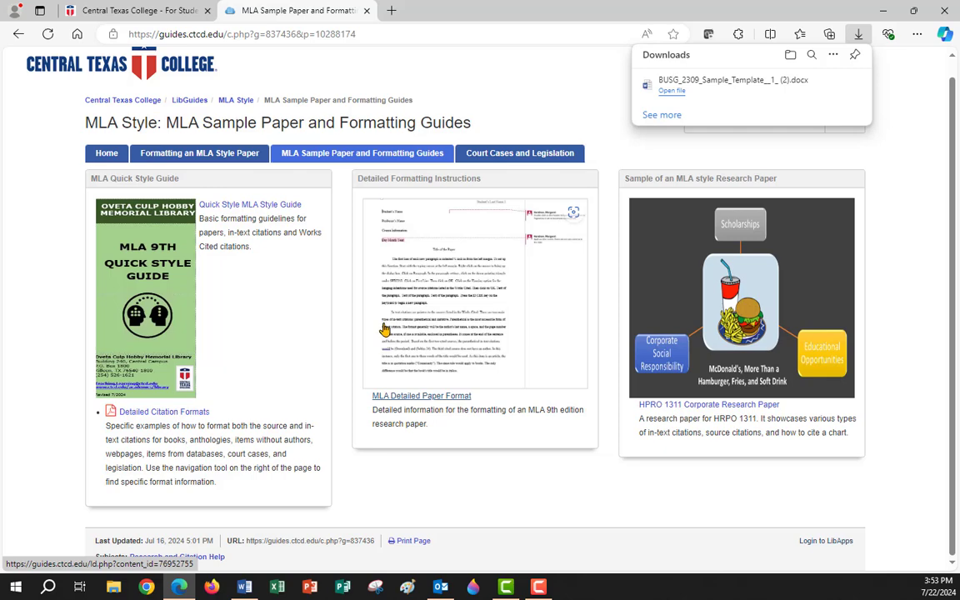
left_click(673, 91)
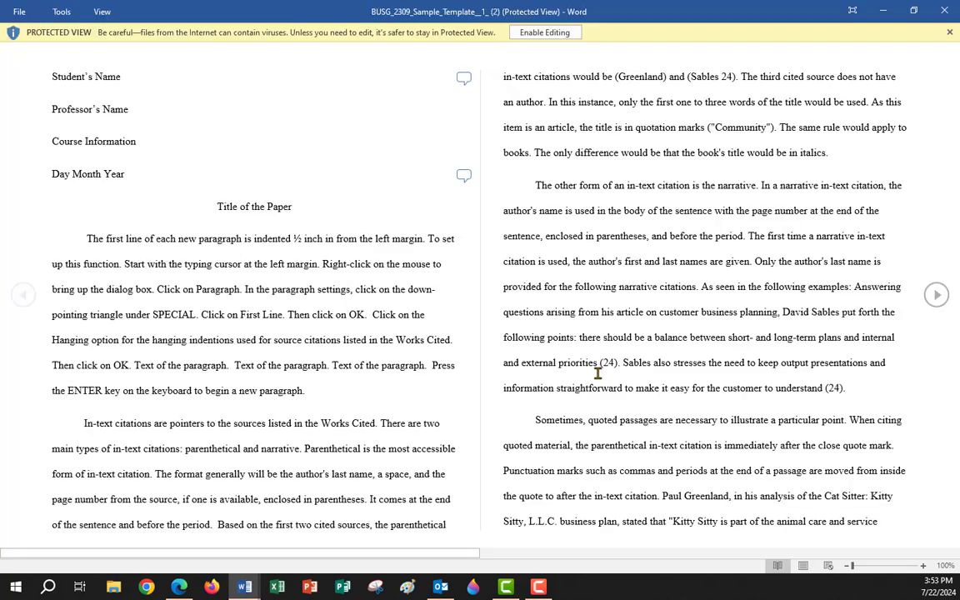
left_click(550, 32)
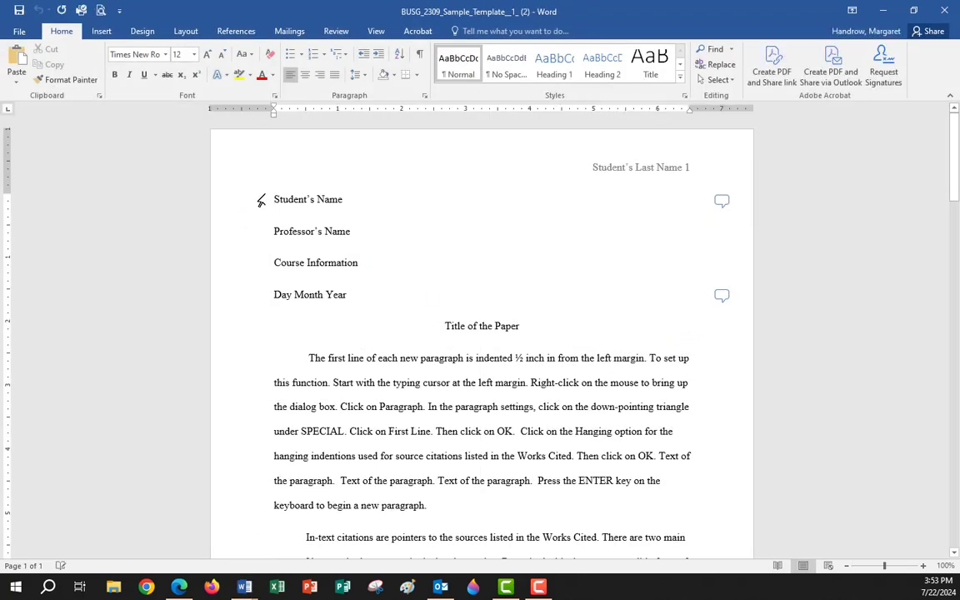
Review the template's heading layout, paragraph formatting and in-text citation instructions, and close the template.
scroll(470, 353, "down", 5)
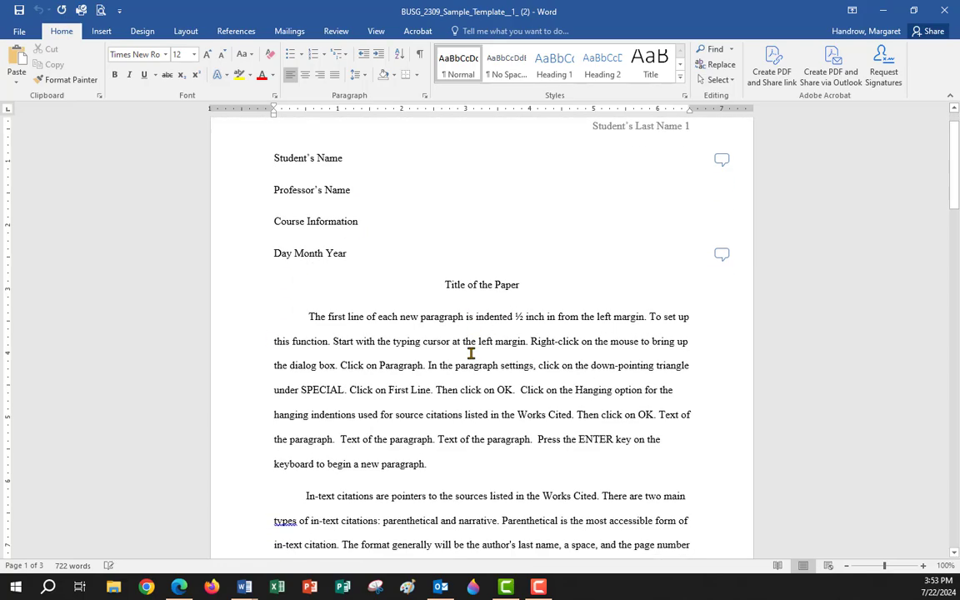
scroll(470, 353, "down", 10)
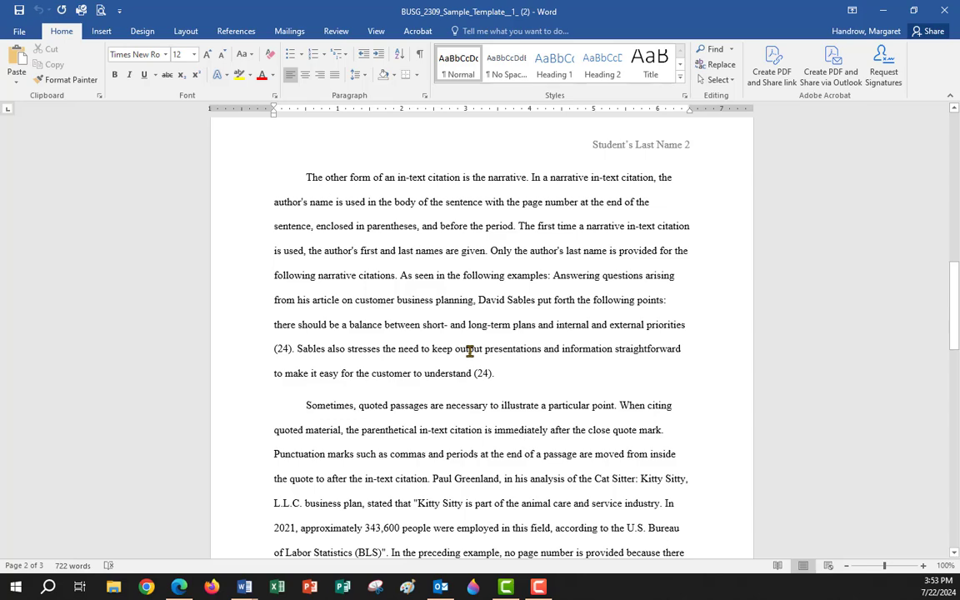
scroll(469, 349, "up", 2)
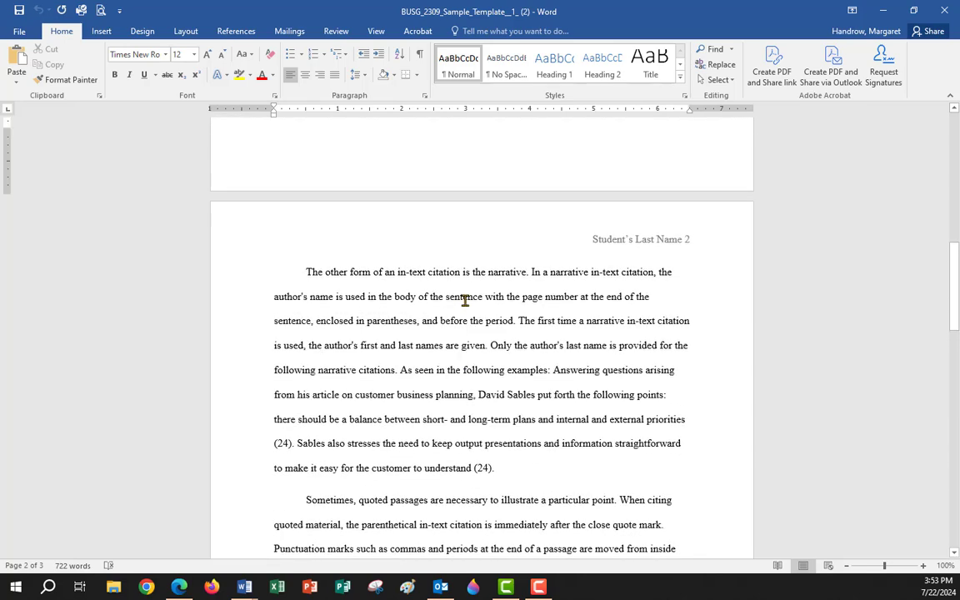
left_click(944, 12)
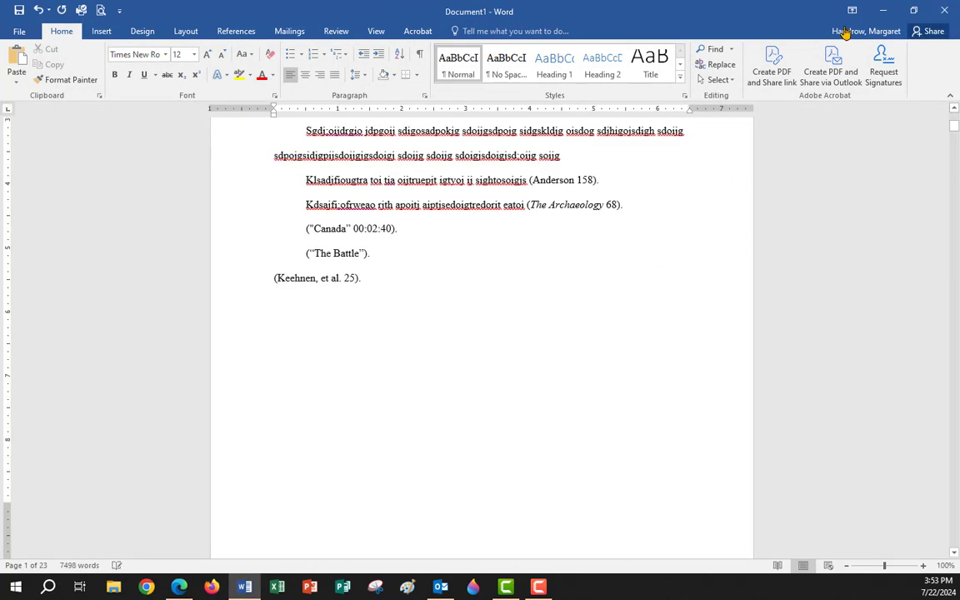
Close the research paper in Document1 without saving its changes and exit Word.
left_click(944, 12)
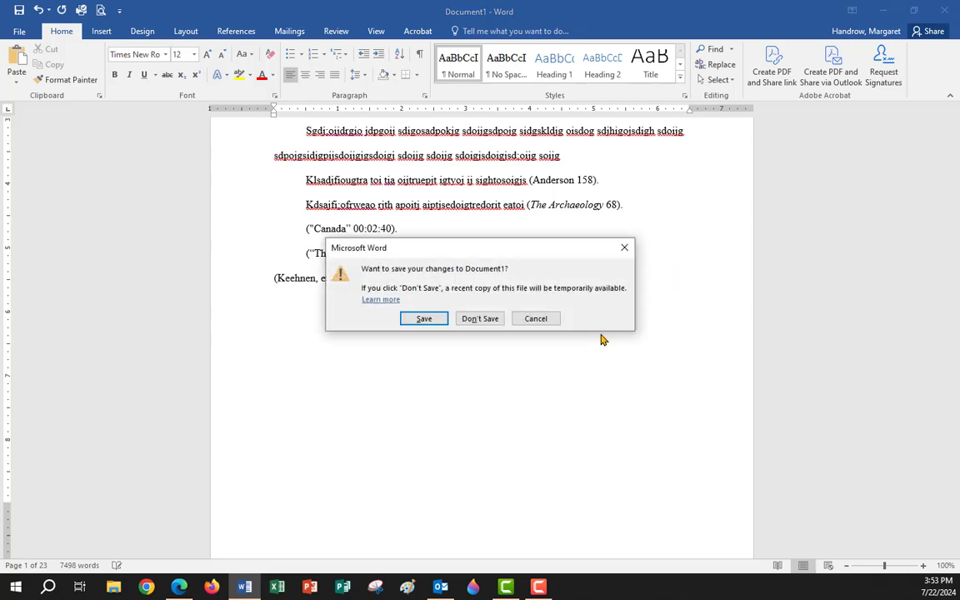
left_click(484, 320)
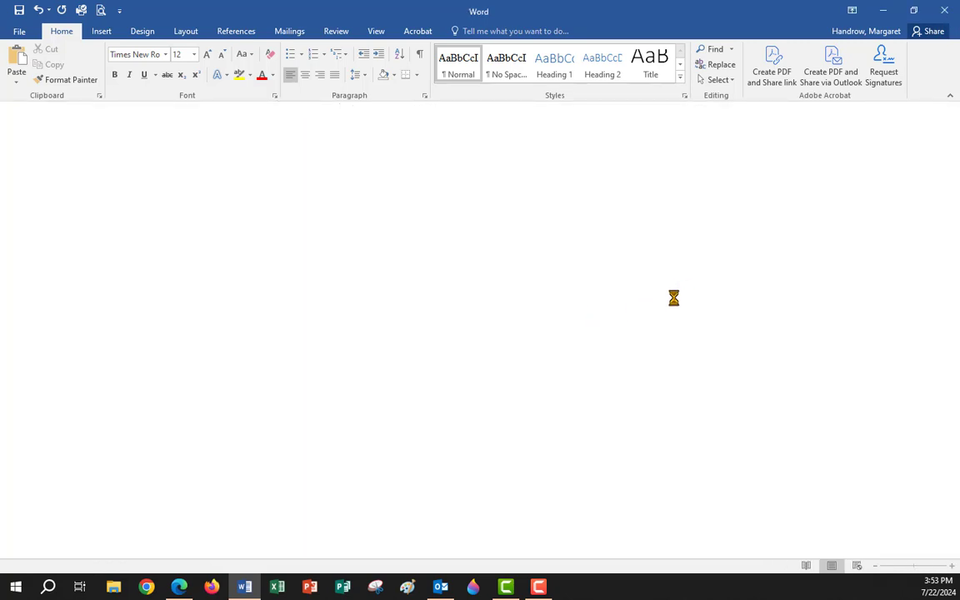
left_click(944, 11)
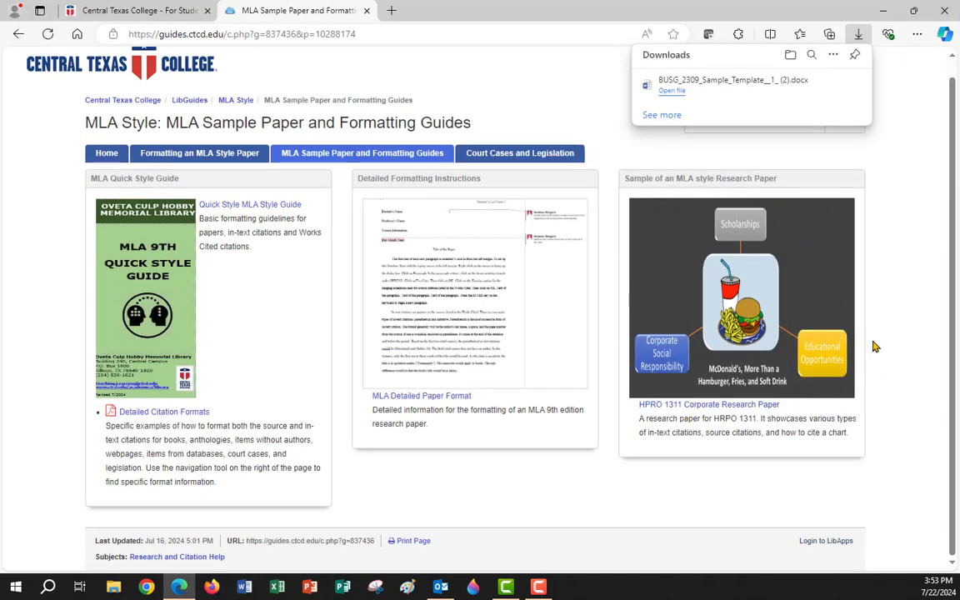
Close the MLA Style guide and open the library's Citation Resources page.
left_click(904, 238)
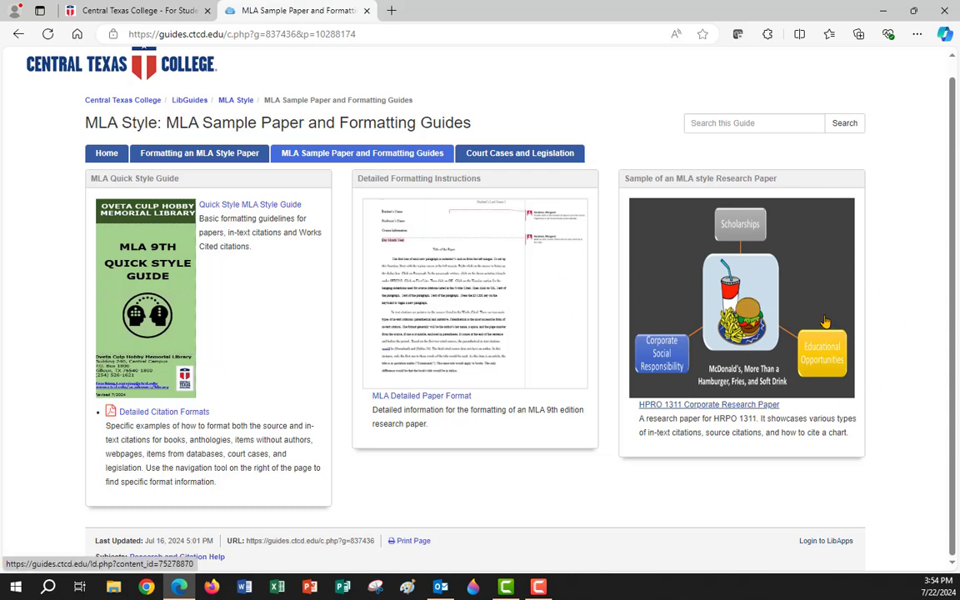
left_click(367, 11)
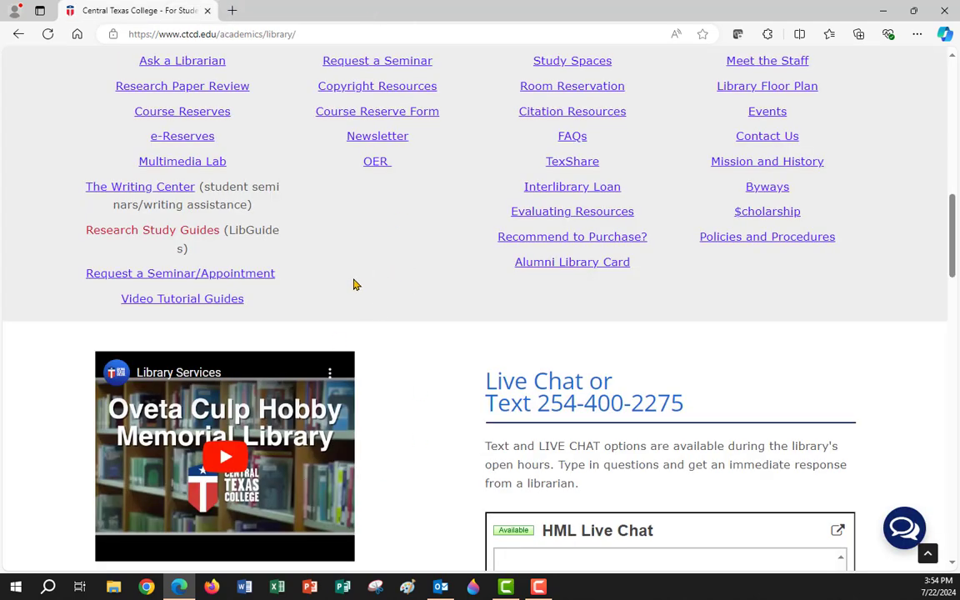
scroll(356, 283, "up", 1)
left_click(573, 193)
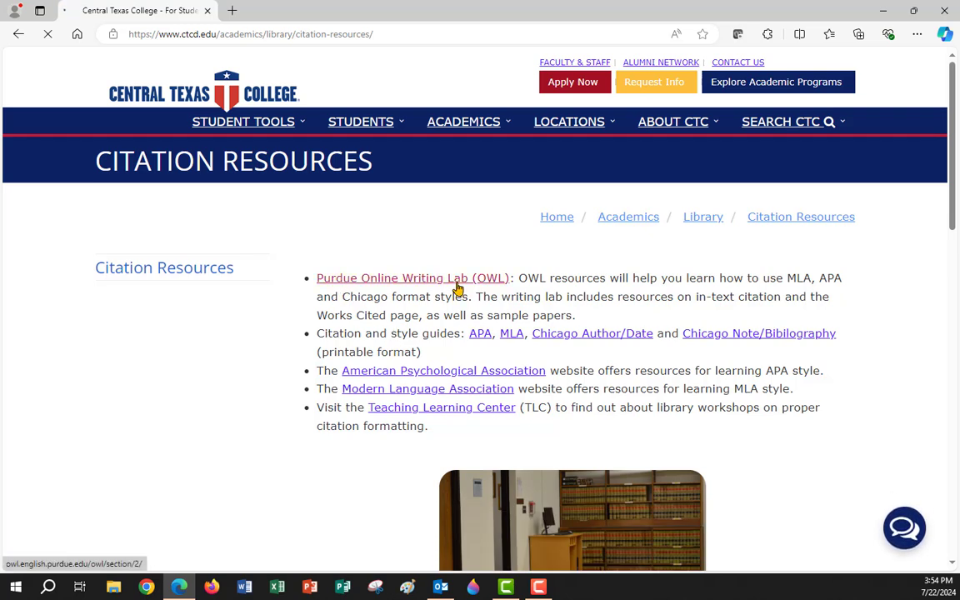
Open the printable MLA style guide, review its formatting and in-text citation rules, and close it.
left_click(511, 339)
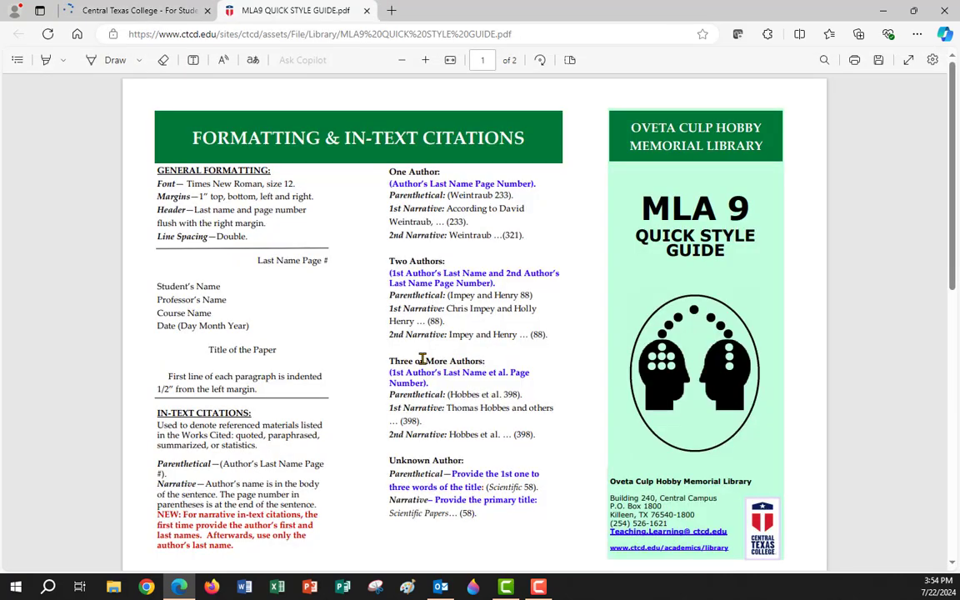
scroll(424, 357, "down", 3)
scroll(424, 358, "up", 3)
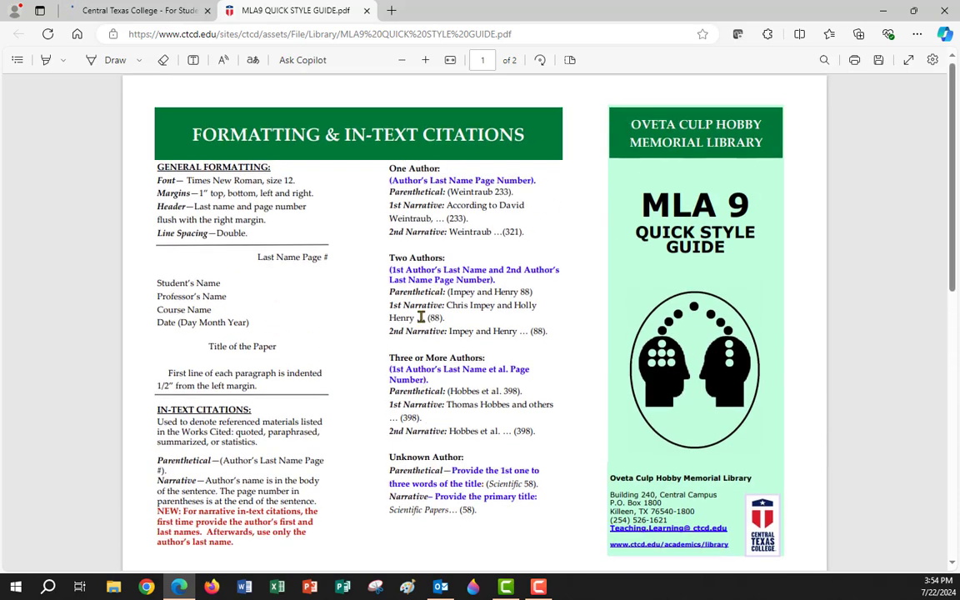
left_click(368, 11)
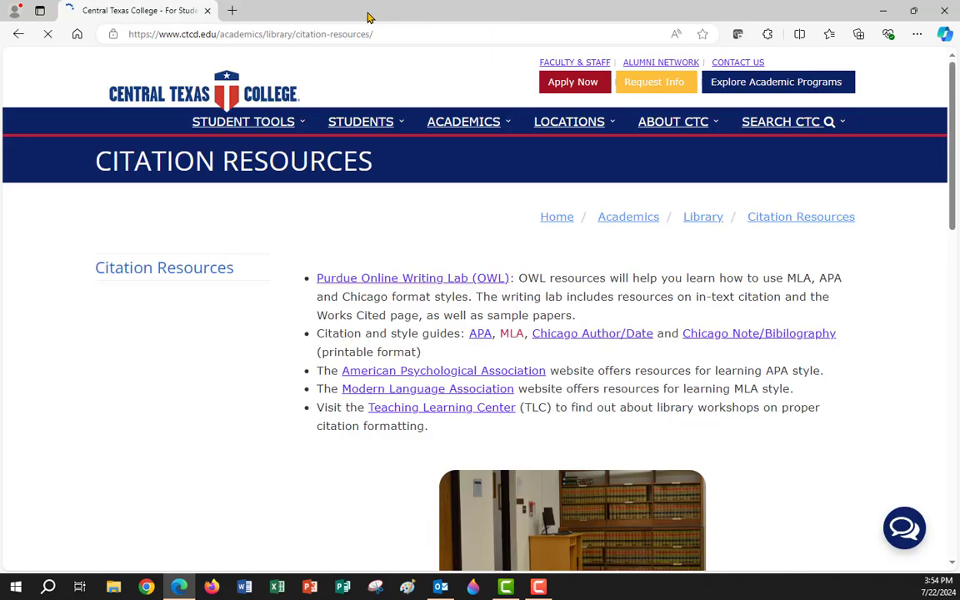
Open the Chicago Author/Date style guide, review its in-text citations and references list, and close it.
mouse_move(464, 122)
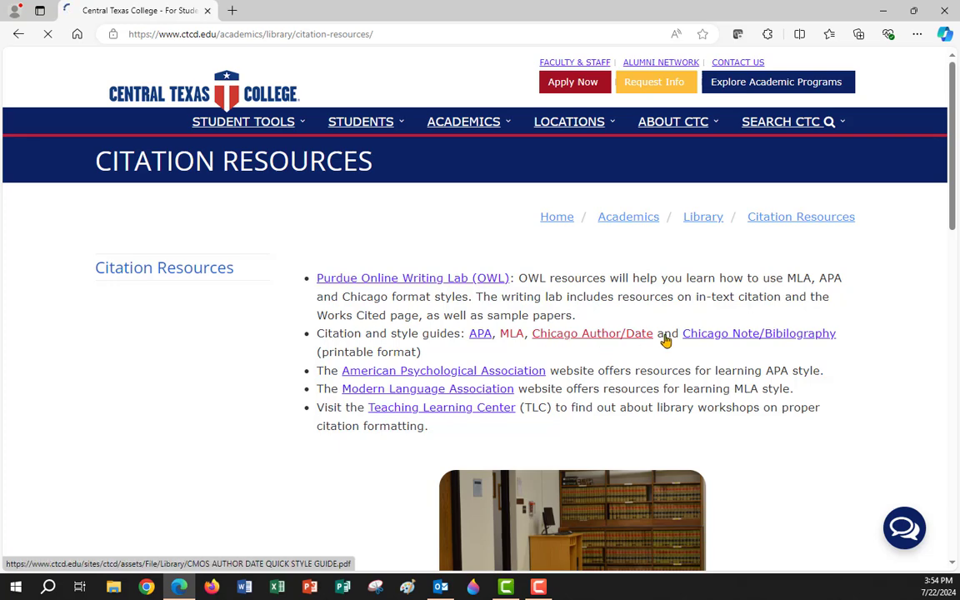
left_click(592, 337)
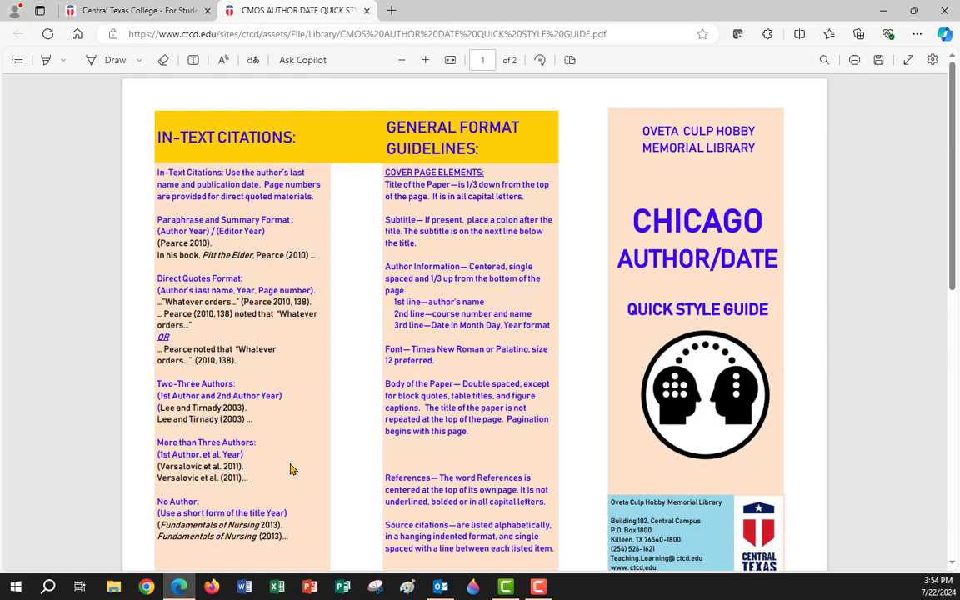
scroll(291, 469, "down", 10)
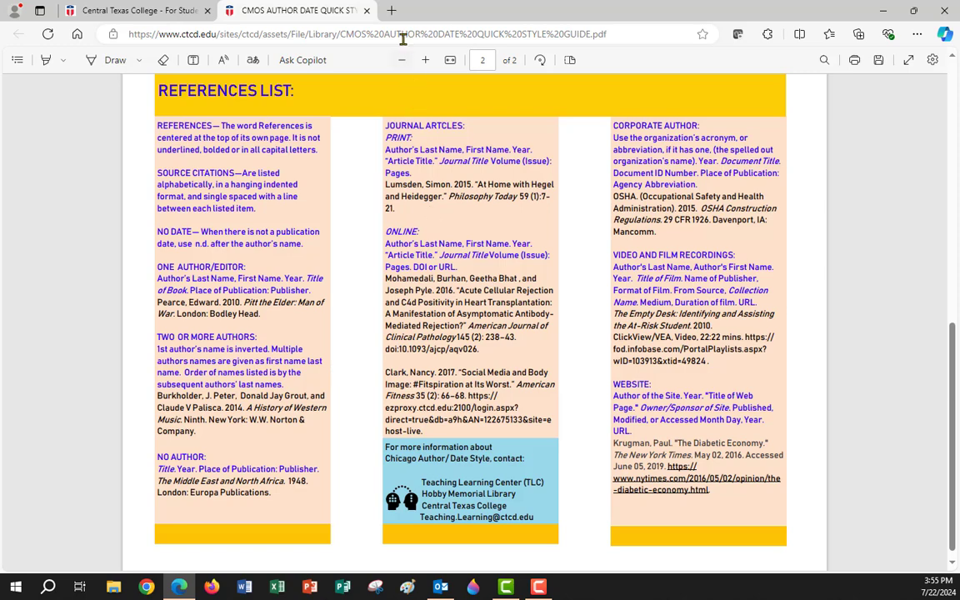
left_click(366, 10)
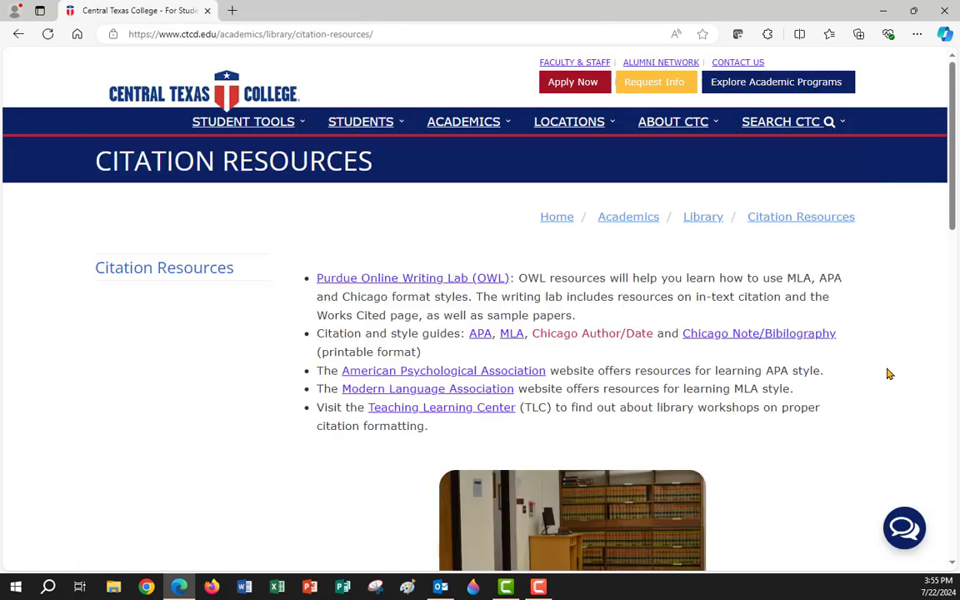
Open the Chicago Note/Bibliography style guide, review its footnote examples and bibliography formatting, and close it.
left_click(760, 336)
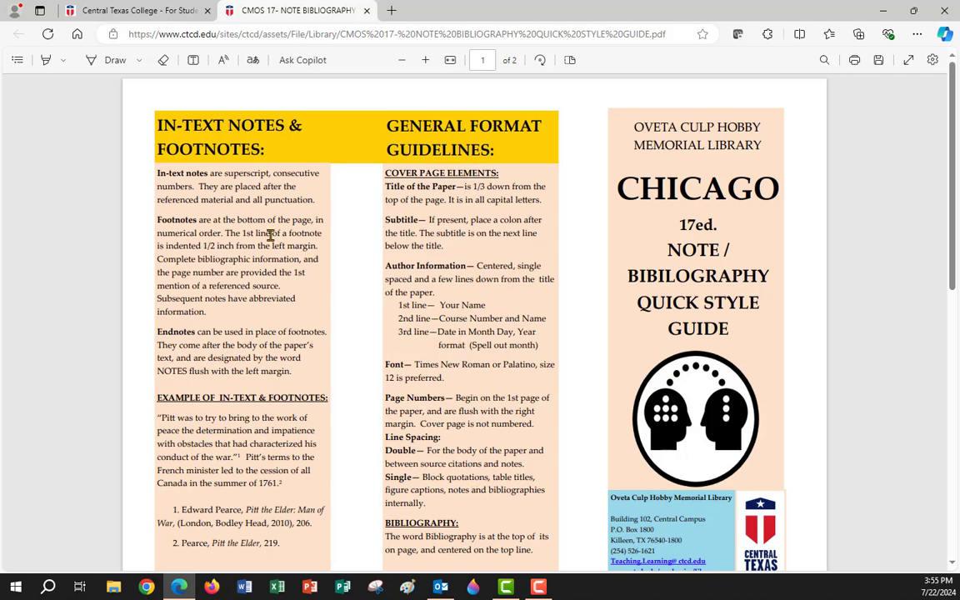
scroll(248, 392, "down", 4)
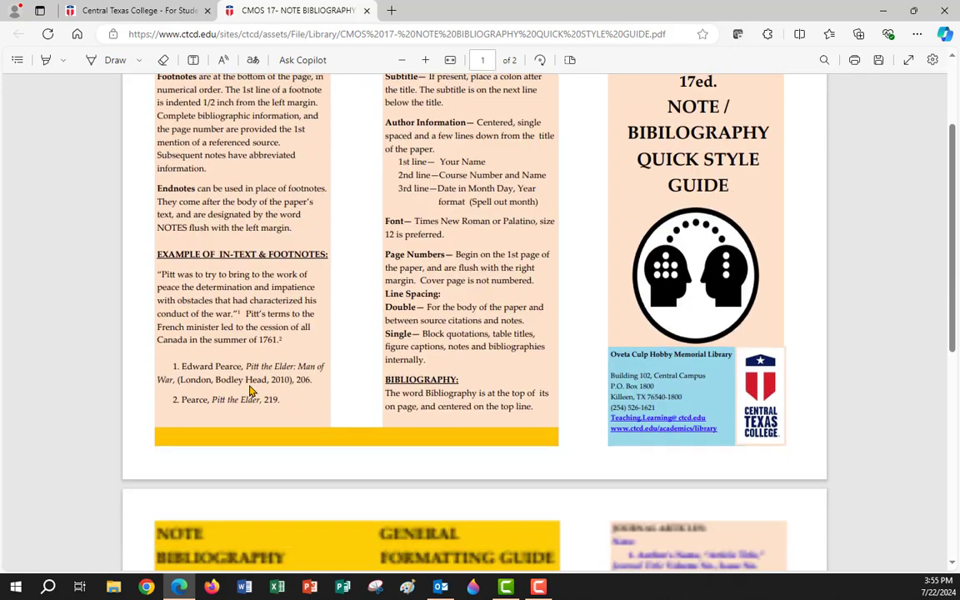
scroll(251, 392, "down", 3)
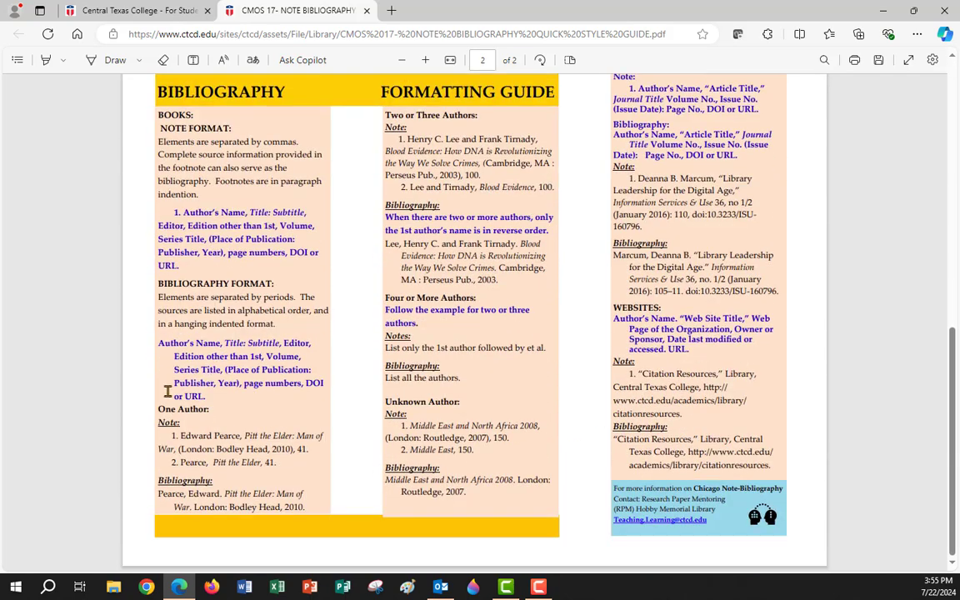
scroll(472, 343, "up", 2)
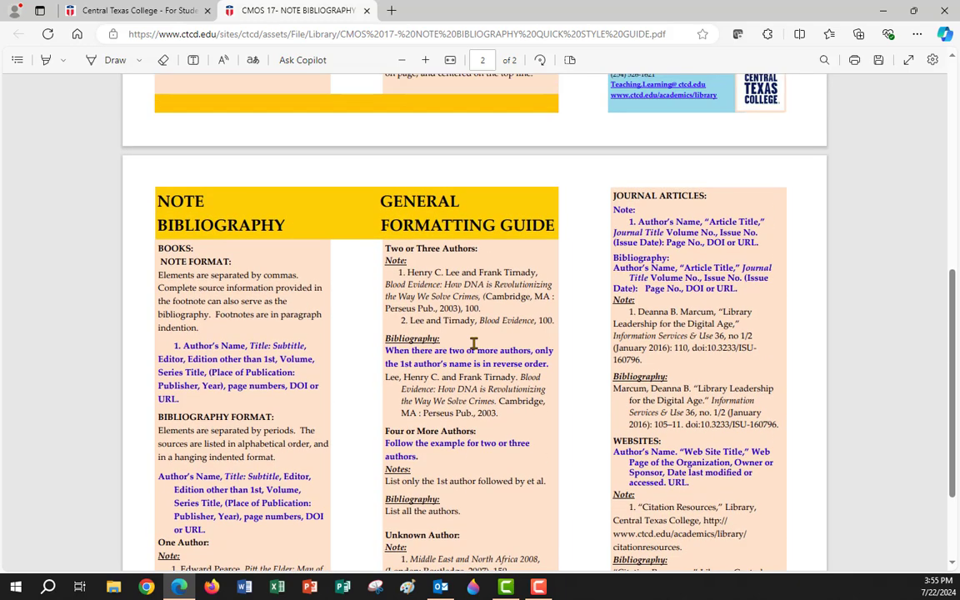
scroll(472, 343, "down", 2)
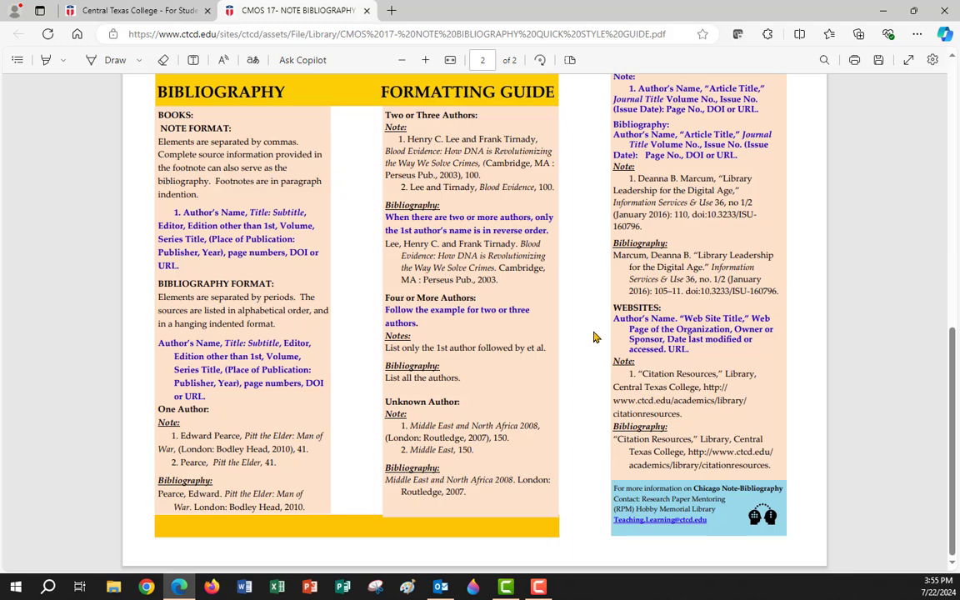
left_click(367, 10)
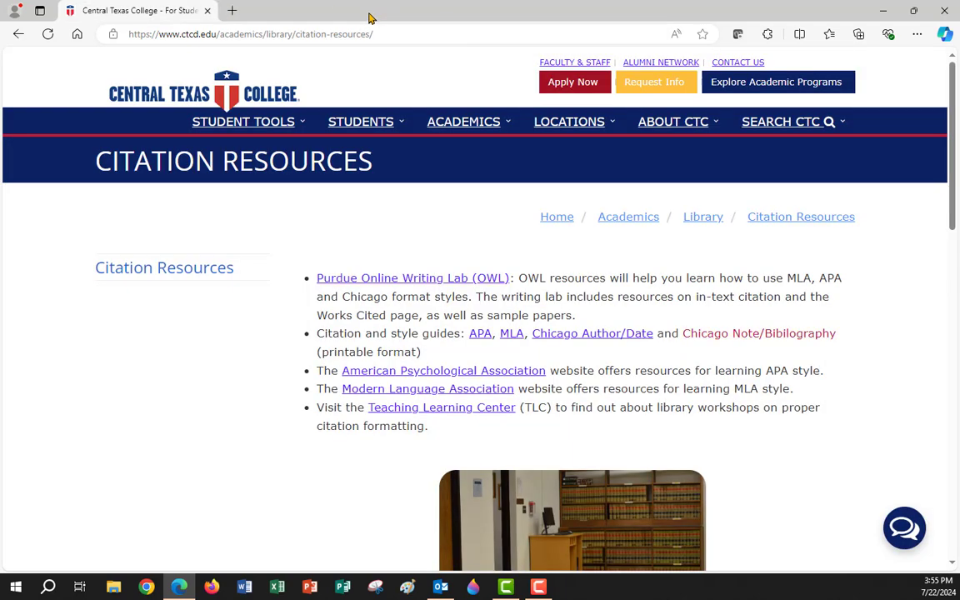
Return to the Library page and open the Research Paper Review page.
left_click(702, 219)
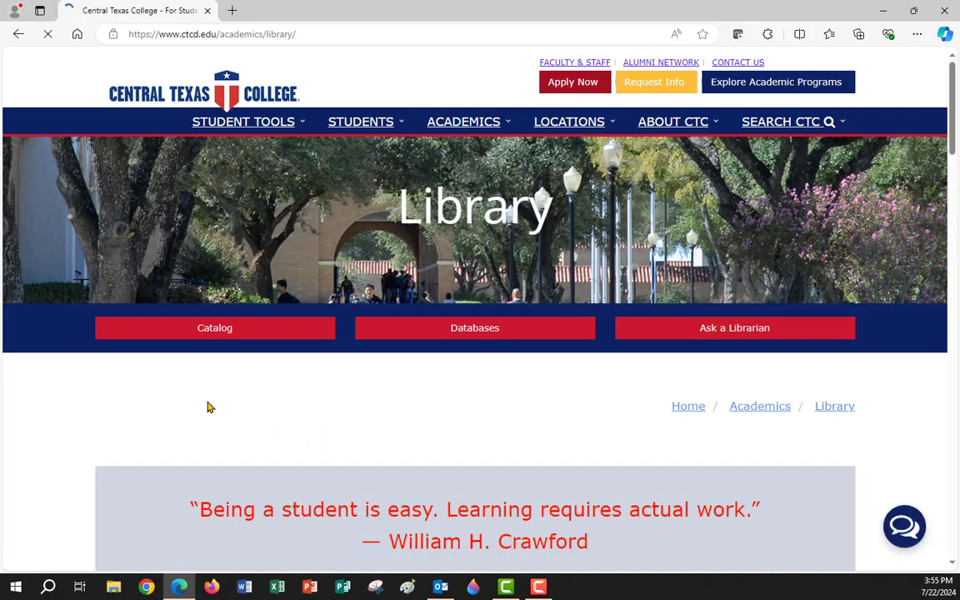
scroll(105, 427, "down", 3)
scroll(335, 358, "down", 5)
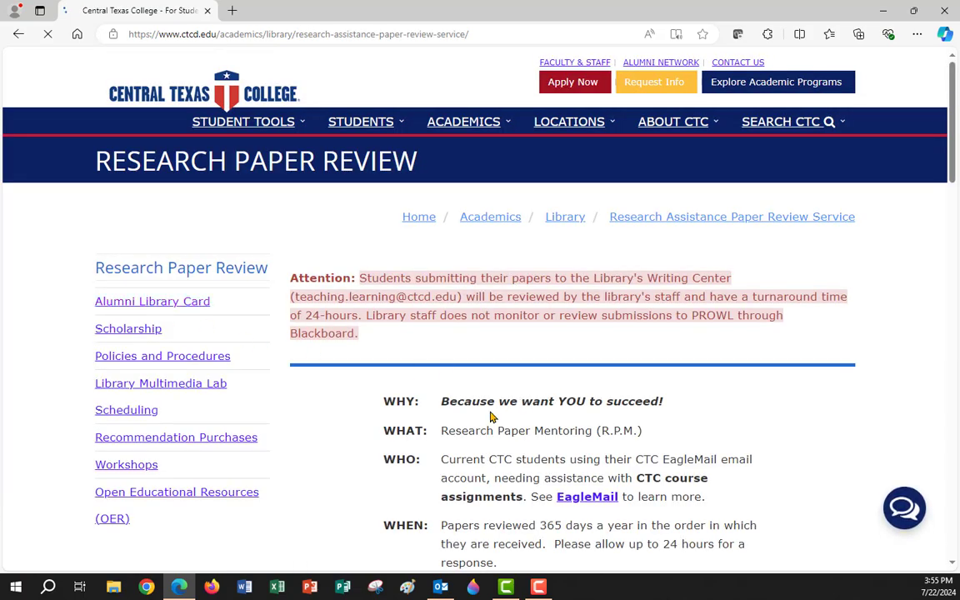
Review the instructions for e-mailing a paper for review, highlighting the submission e-mail address, and return to the Library page.
scroll(420, 425, "down", 4)
scroll(382, 406, "down", 3)
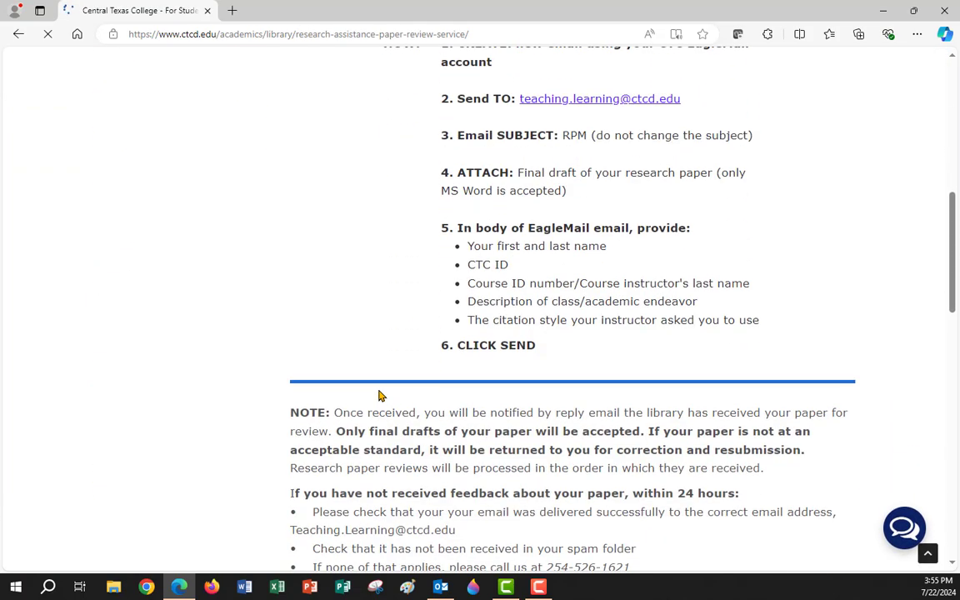
scroll(379, 393, "up", 1)
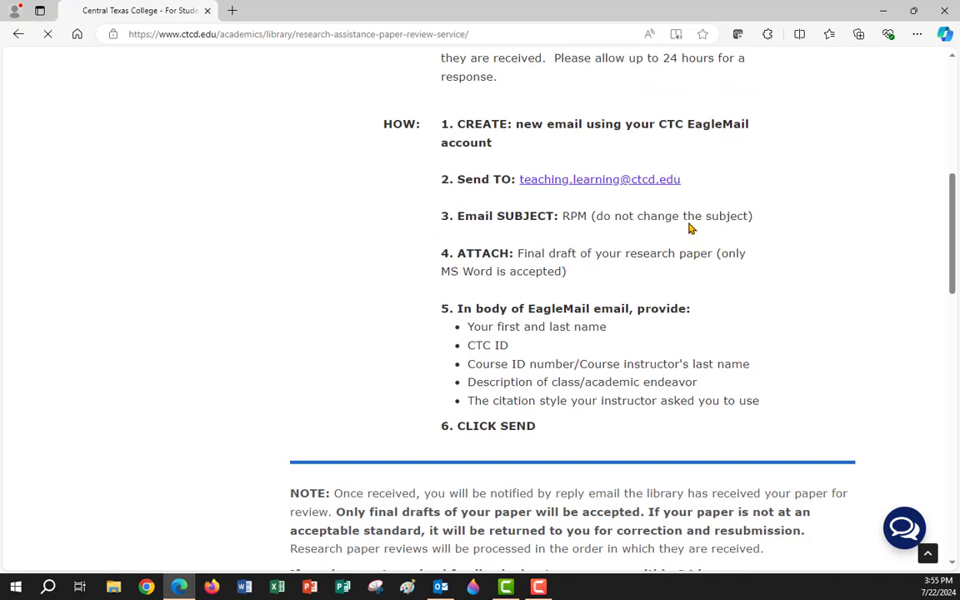
scroll(692, 214, "up", 1)
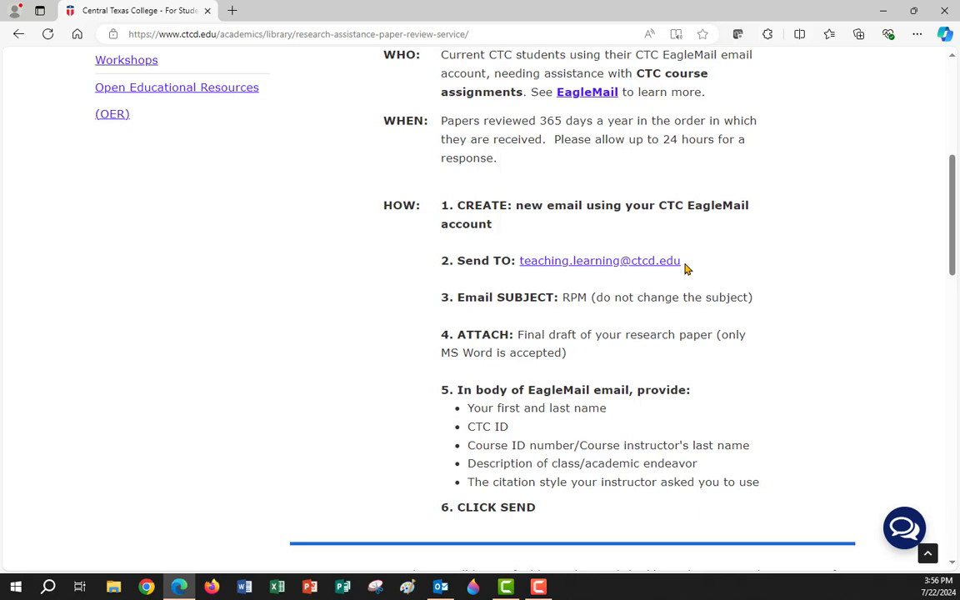
left_click_drag(685, 267, 519, 265)
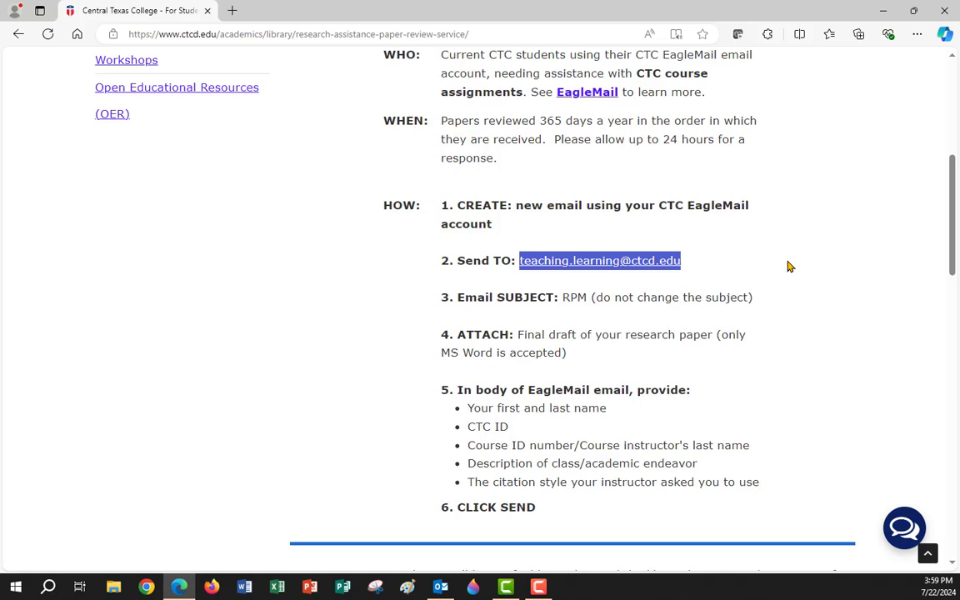
scroll(792, 269, "up", 5)
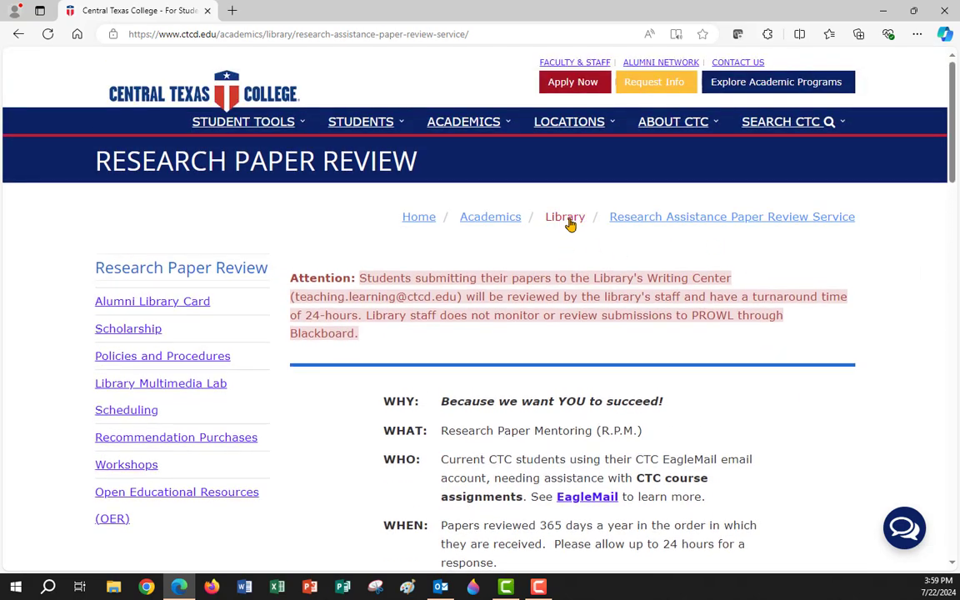
left_click(567, 219)
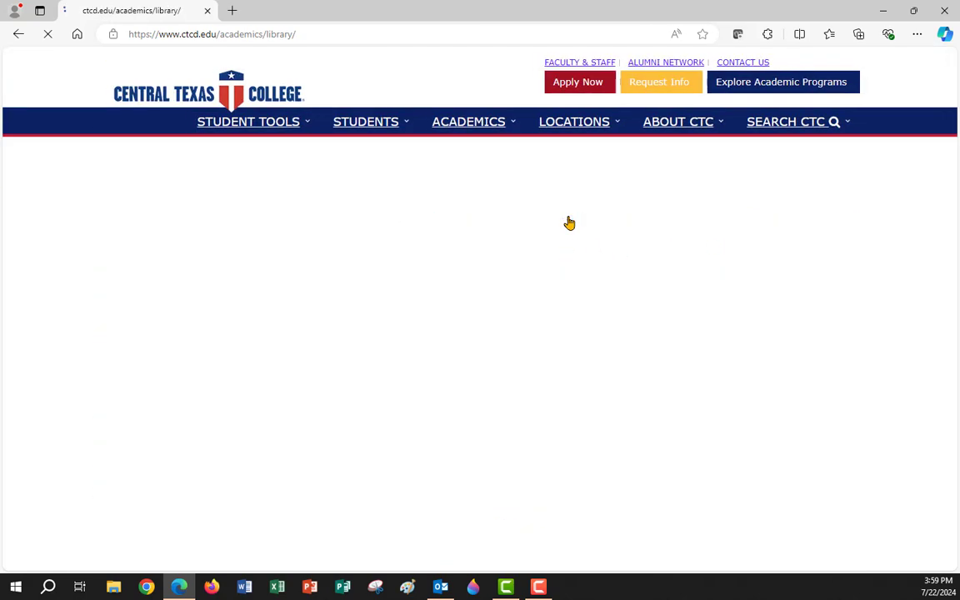